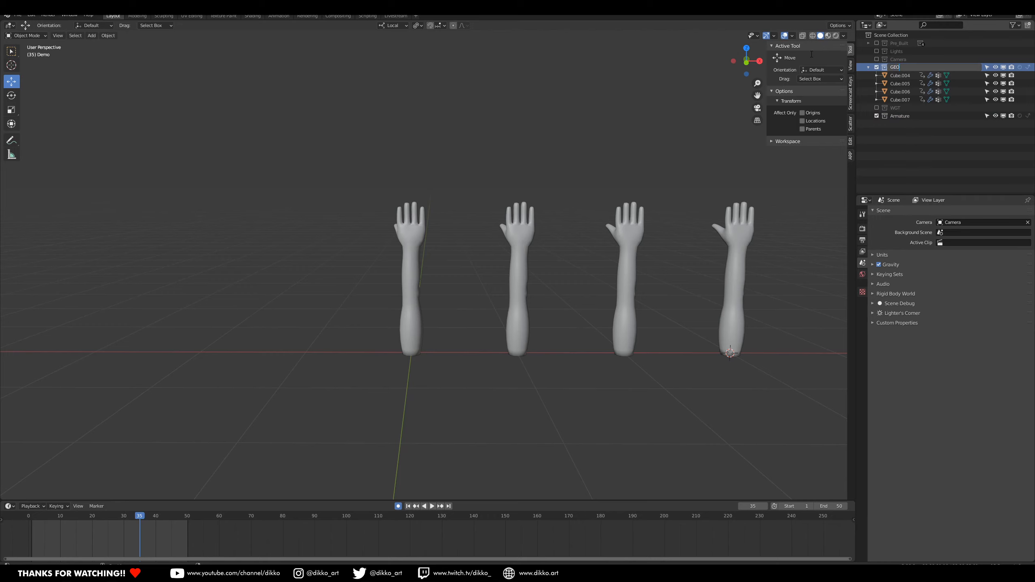
# Rename the collection holding the four arm meshes as GEO.
pyautogui.press('Return')
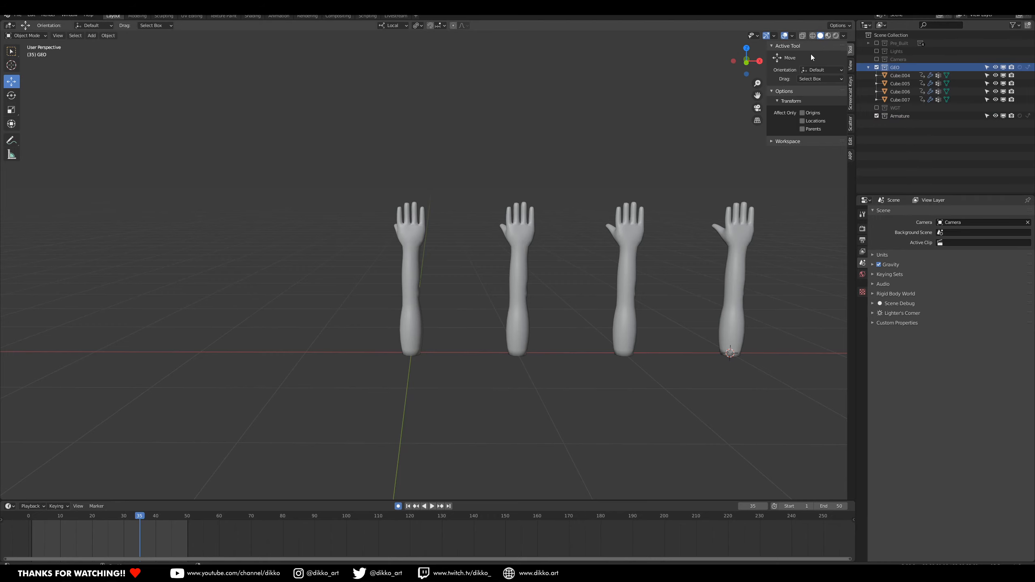
# Select all four arm meshes and delete their keyframes at frame 35.
pyautogui.click(424, 232)
pyautogui.click(520, 234)
pyautogui.click(628, 235)
pyautogui.click(732, 245)
pyautogui.scroll(-2, 636, 293)
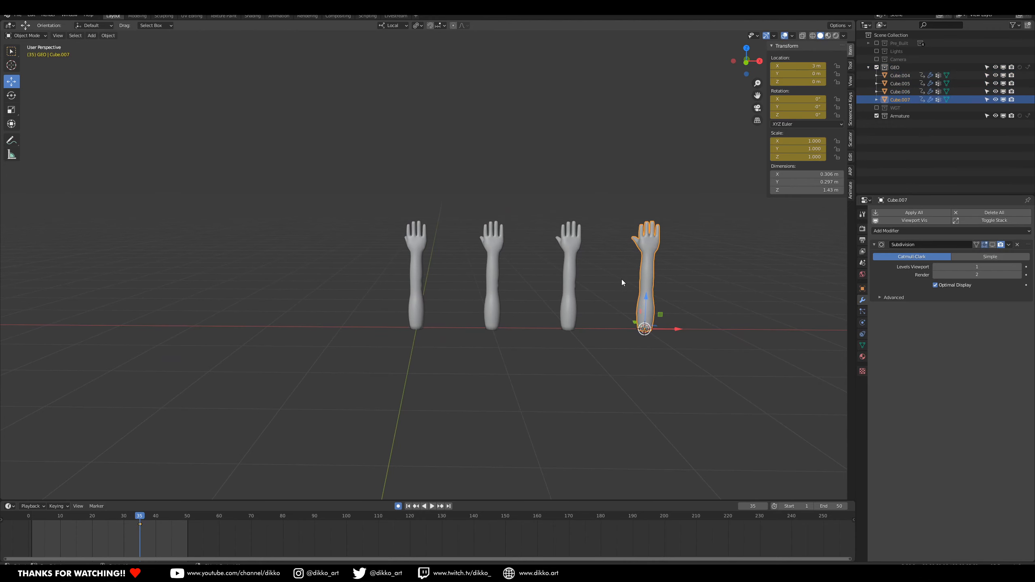
pyautogui.keyDown('shift'); pyautogui.click(573, 261); pyautogui.keyUp('shift')
pyautogui.keyDown('shift'); pyautogui.click(493, 254); pyautogui.keyUp('shift')
pyautogui.keyDown('shift'); pyautogui.click(416, 259); pyautogui.keyUp('shift')
pyautogui.press('x')
pyautogui.click(142, 537)
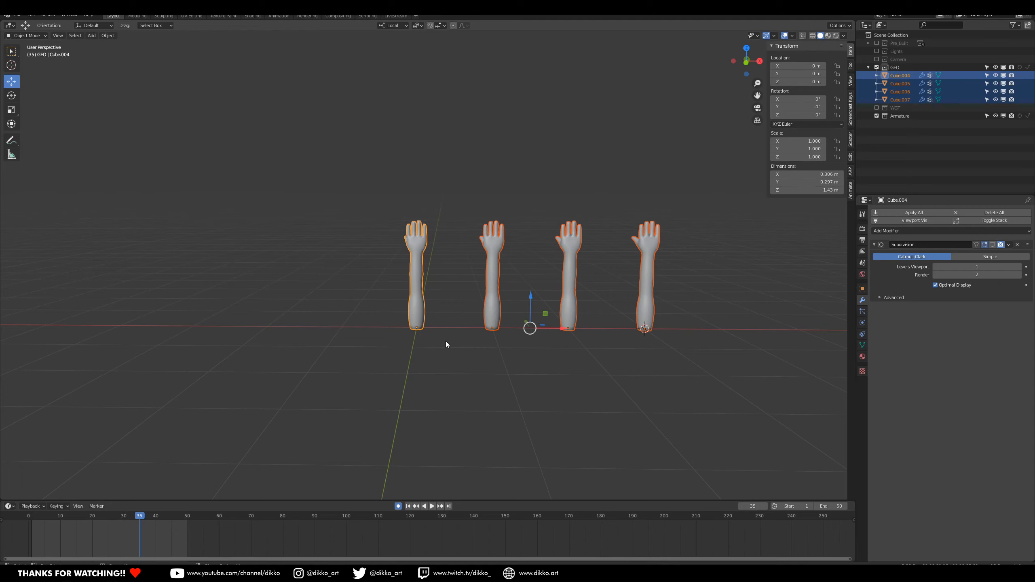
# Join the four arm meshes into one object, with the arm at the world origin as the active one.
pyautogui.click(645, 279)
pyautogui.keyDown('shift'); pyautogui.click(575, 273); pyautogui.keyUp('shift')
pyautogui.keyDown('shift'); pyautogui.click(483, 293); pyautogui.keyUp('shift')
pyautogui.keyDown('shift'); pyautogui.click(416, 286); pyautogui.keyUp('shift')
pyautogui.hotkey('ctrl', 'j')
pyautogui.scroll(2, 421, 325)
pyautogui.moveTo(421, 326)
pyautogui.mouseDown(button='middle')
pyautogui.moveTo(432, 320)
pyautogui.moveTo(400, 319)
pyautogui.moveTo(409, 322)
pyautogui.mouseUp(button='middle')
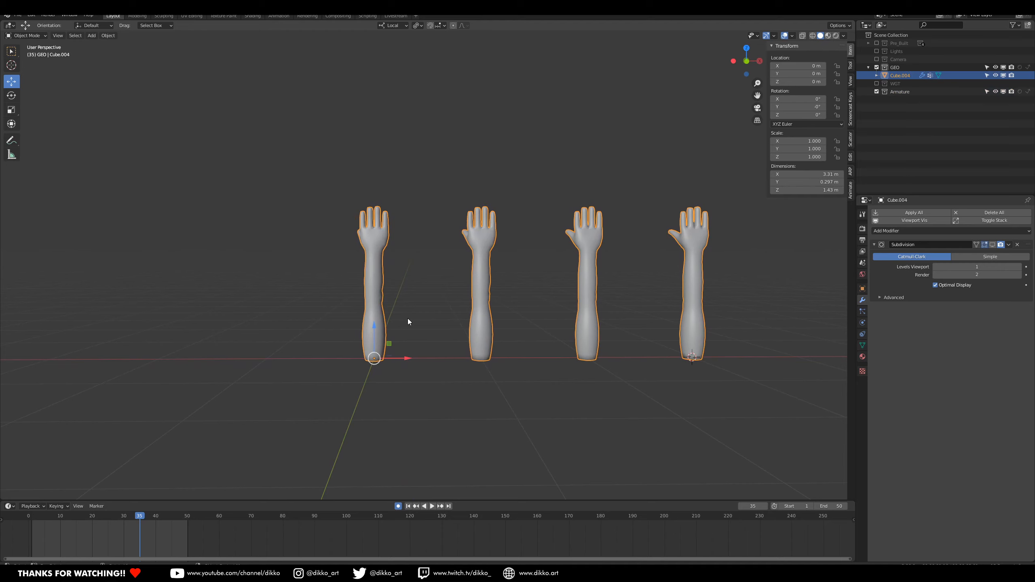
# Add a single-bone armature and clear its location so it sits at the world origin.
pyautogui.hotkey('shift', 'a')
pyautogui.moveTo(389, 382)
pyautogui.click(453, 379)
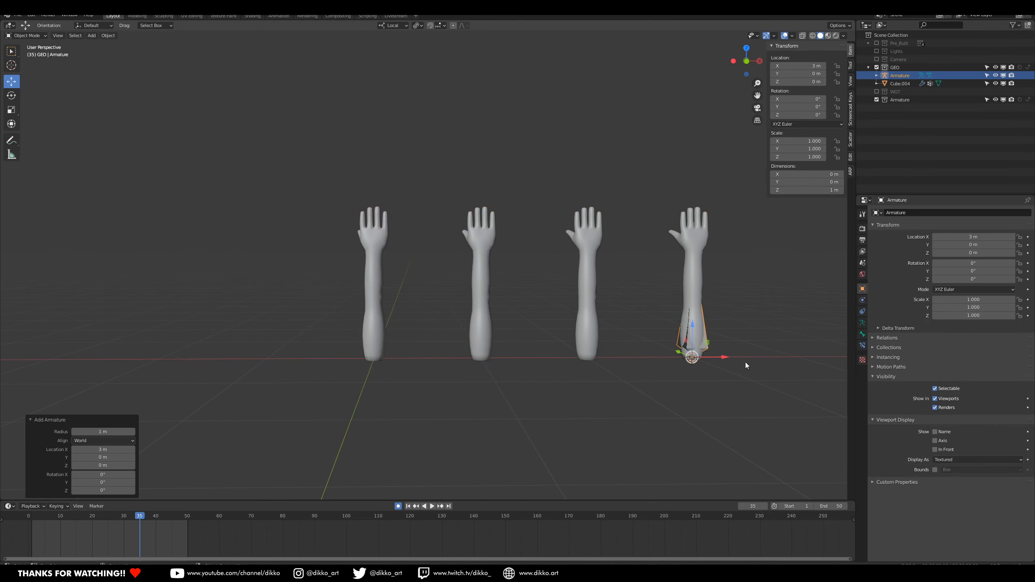
pyautogui.hotkey('alt', 'g')
pyautogui.press('i')
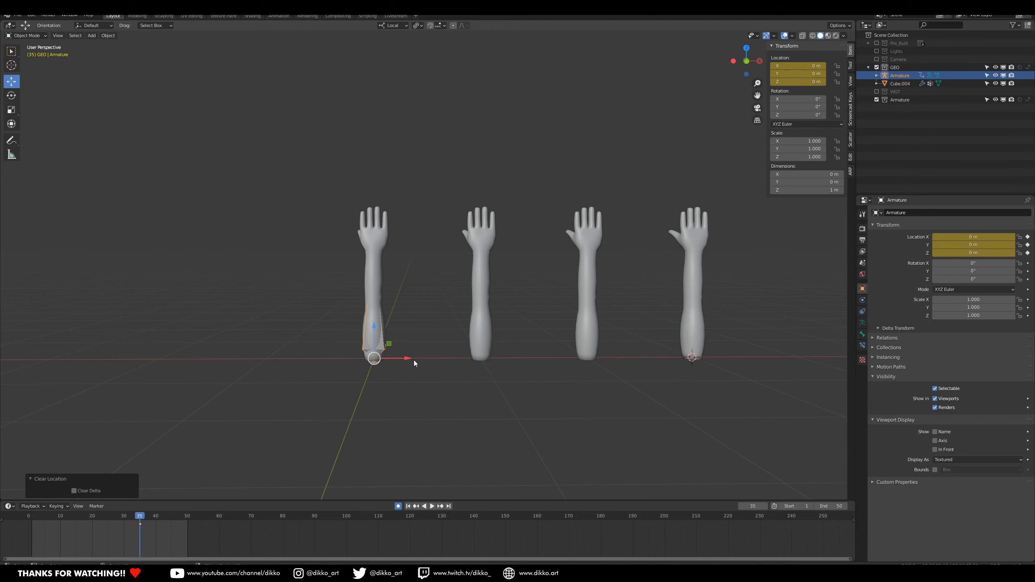
# Delete the armature's keyframes at frame 35 and turn off auto keying.
pyautogui.click(141, 526)
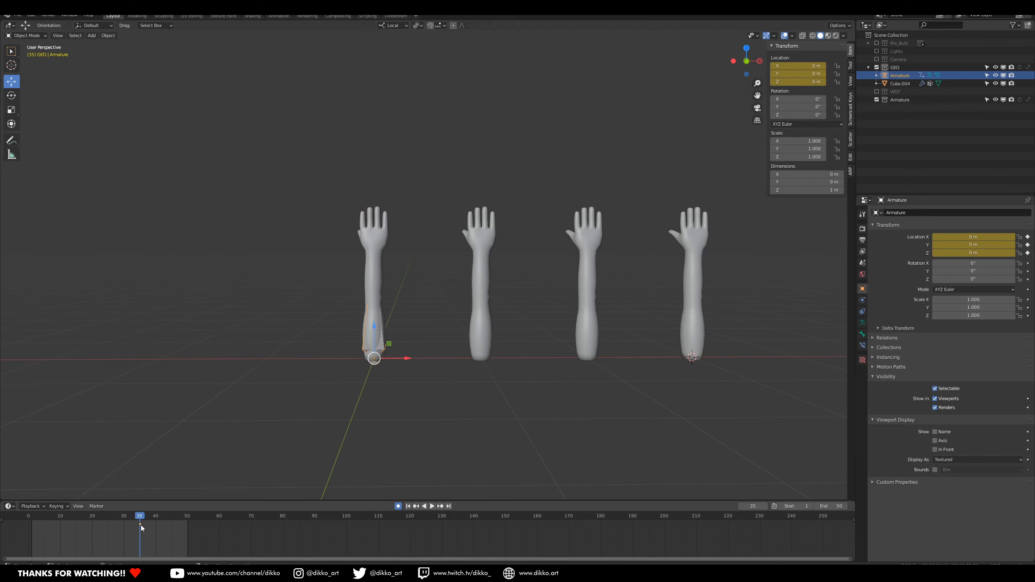
pyautogui.press('x')
pyautogui.click(140, 526)
pyautogui.moveTo(407, 372); pyautogui.dragTo(369, 388, button='middle')
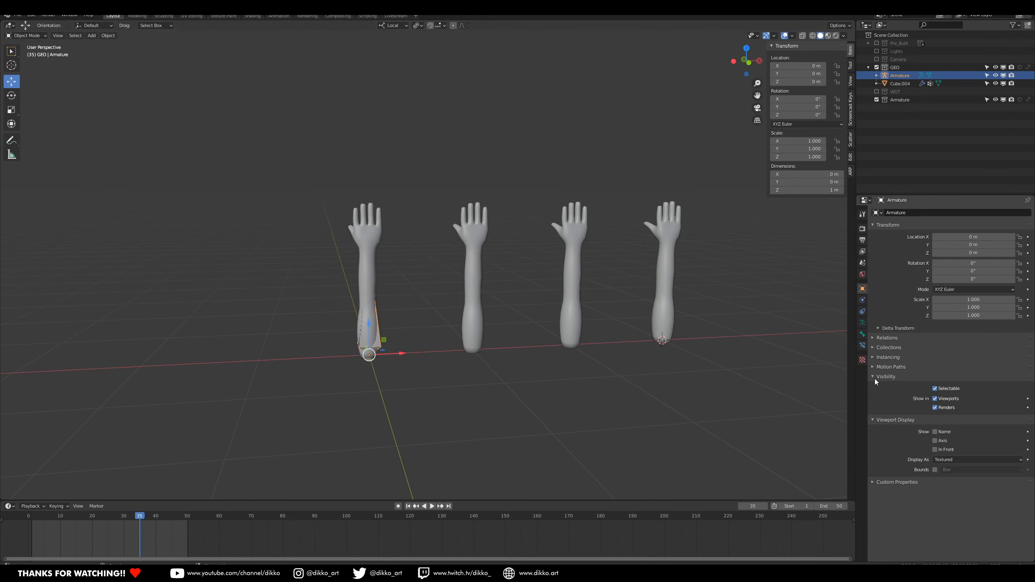
# Make the armature display In Front and as Wire in the viewport.
pyautogui.moveTo(440, 352); pyautogui.dragTo(379, 334, button='middle')
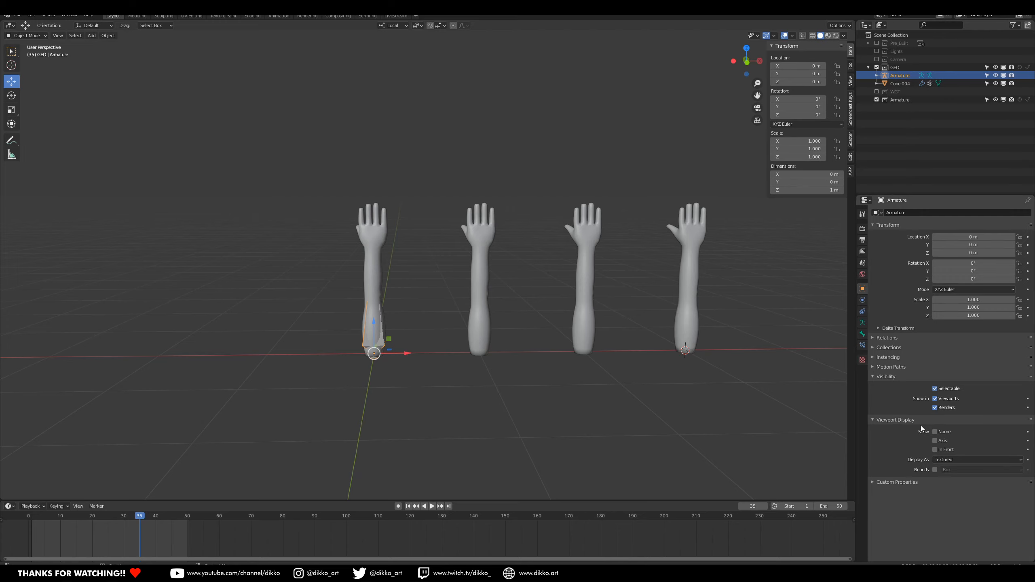
pyautogui.click(935, 449)
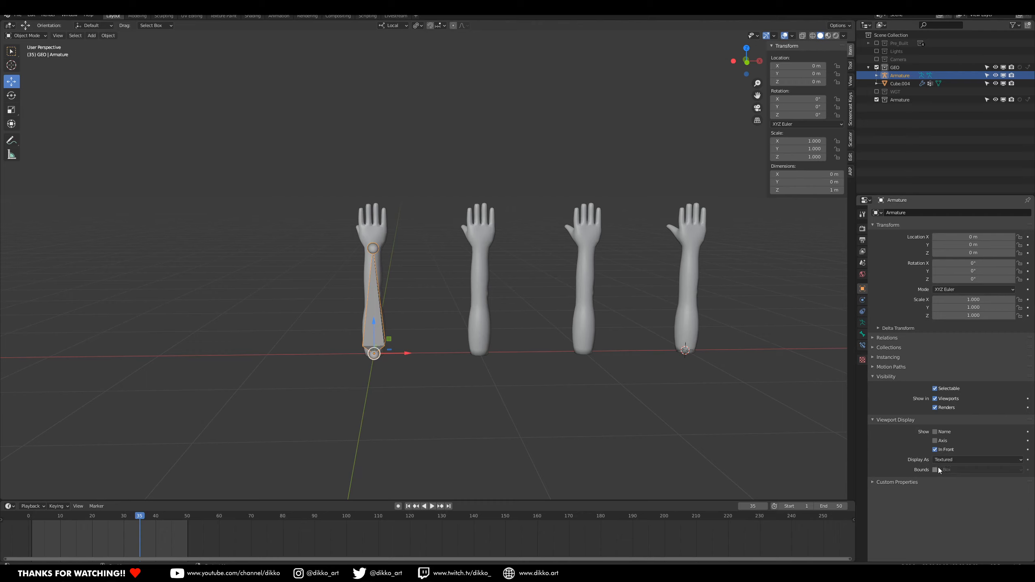
pyautogui.click(954, 460)
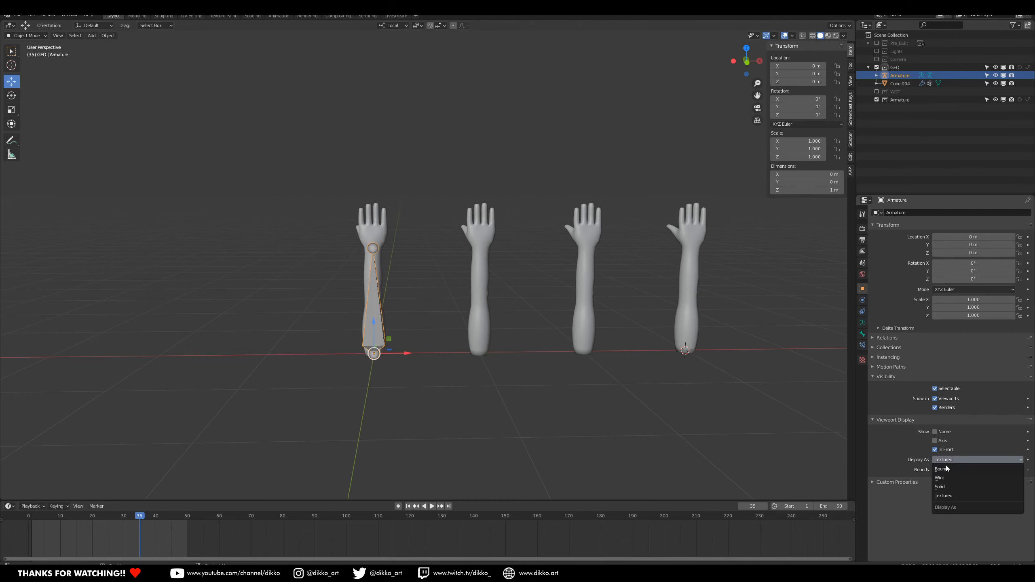
pyautogui.click(943, 478)
# In Edit Mode and front view, extrude a hand bone about 0.24 m along Z from the tip of the arm bone.
pyautogui.moveTo(512, 409); pyautogui.dragTo(416, 349, button='middle')
pyautogui.scroll(1, 415, 350)
pyautogui.press('KP_1')
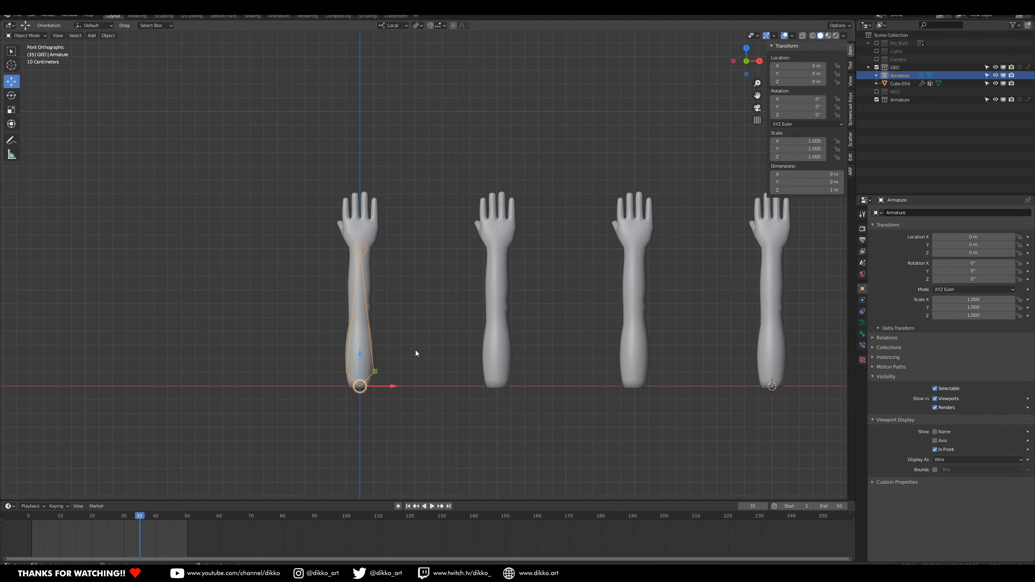
pyautogui.scroll(2, 432, 364)
pyautogui.keyDown('shift'); pyautogui.moveTo(432, 364); pyautogui.dragTo(442, 299, button='middle'); pyautogui.keyUp('shift')
pyautogui.press('Tab')
pyautogui.click(340, 176)
pyautogui.press('e')
pyautogui.press('z')
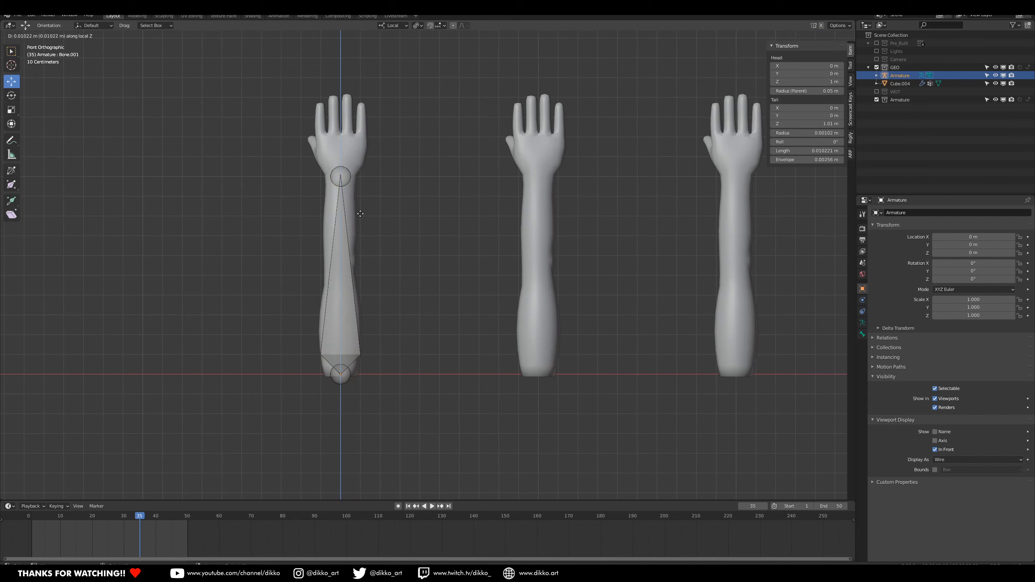
pyautogui.click(364, 172)
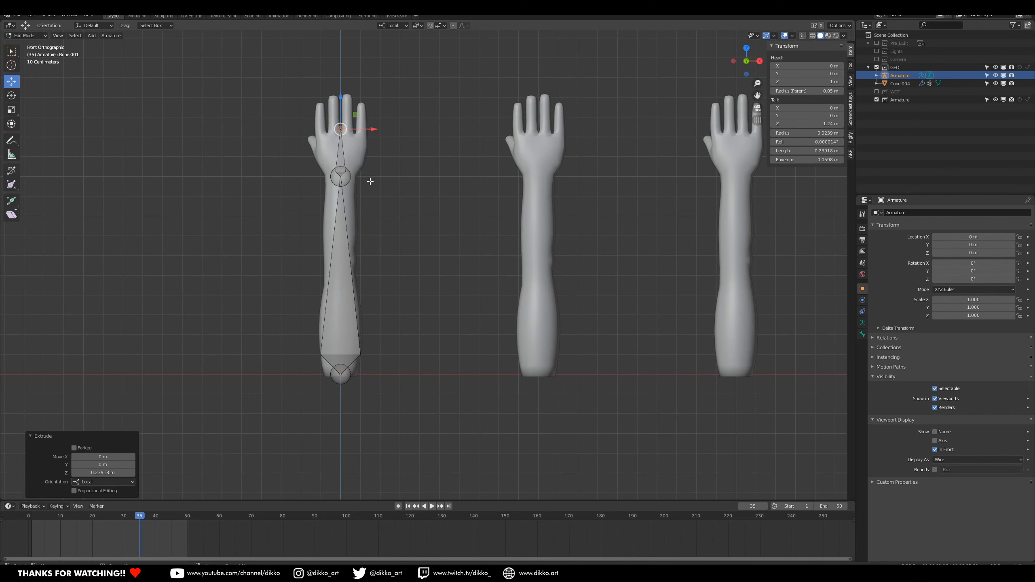
# Subdivide the long arm bone with one cut and move the new elbow joint up about 0.08 m along Z.
pyautogui.click(326, 235)
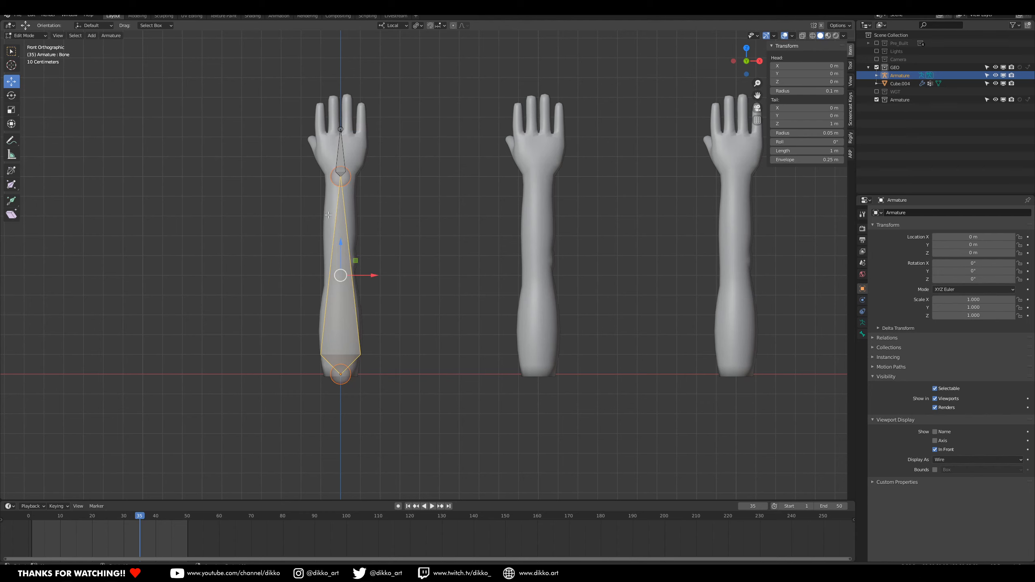
pyautogui.rightClick(333, 345)
pyautogui.click(335, 345)
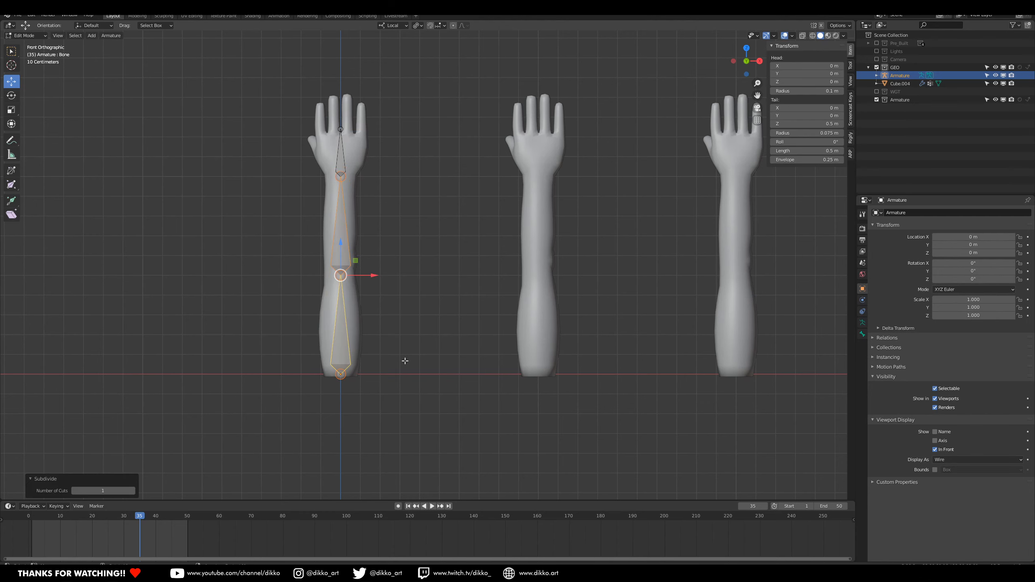
pyautogui.click(341, 276)
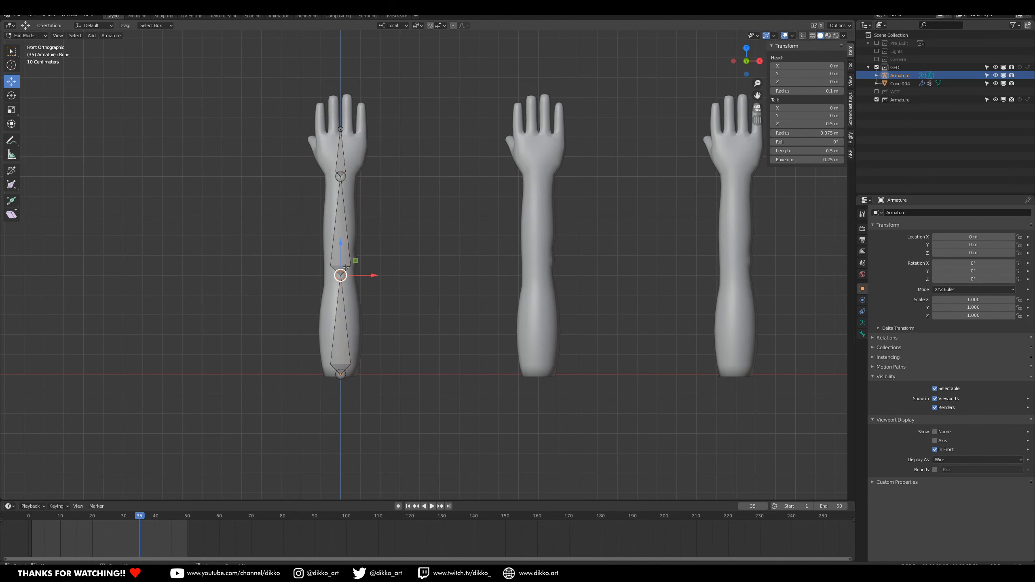
pyautogui.moveTo(342, 243); pyautogui.dragTo(342, 226)
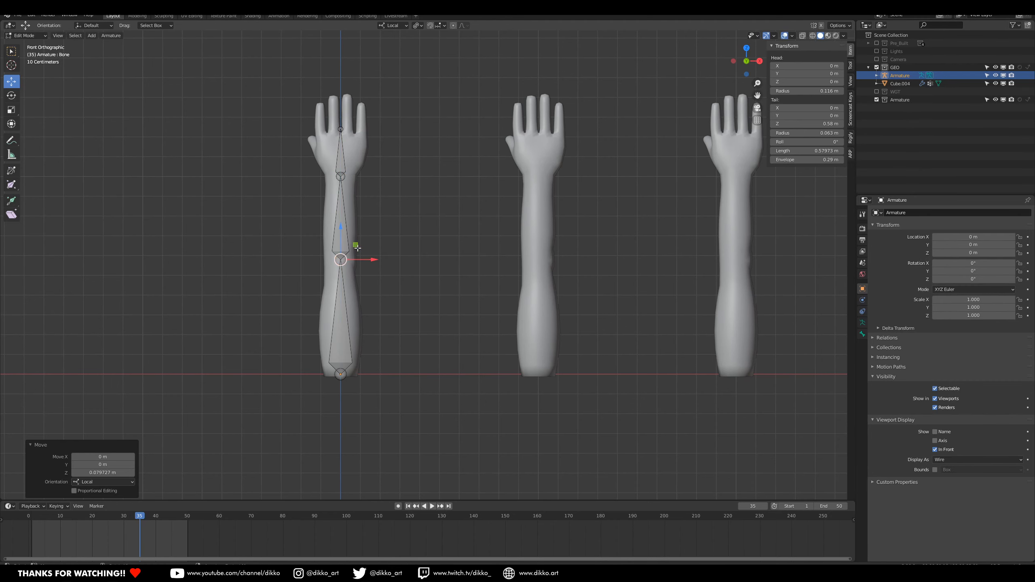
# Select all bones and turn on the display of bone axes for the armature.
pyautogui.press('a')
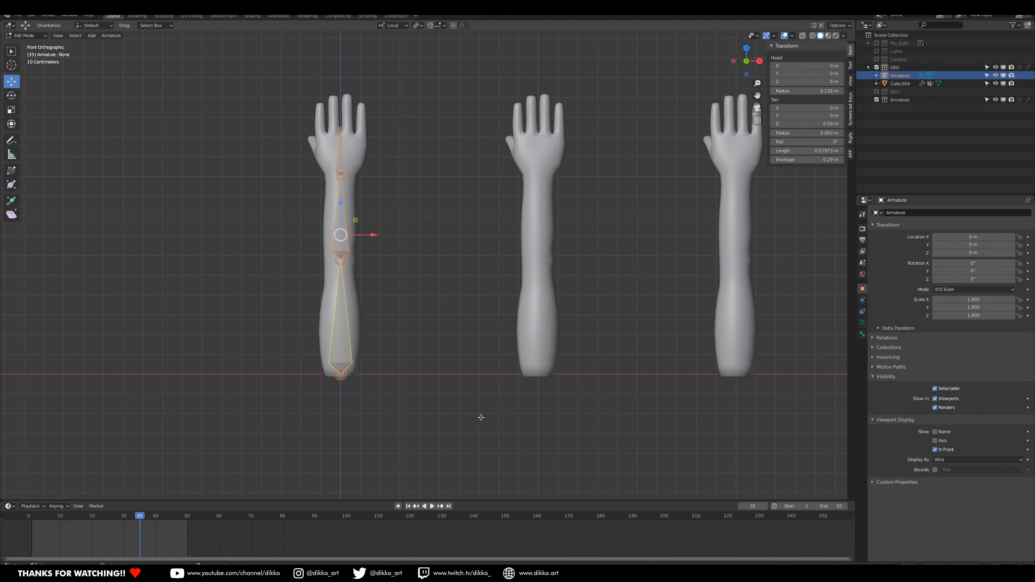
pyautogui.click(863, 324)
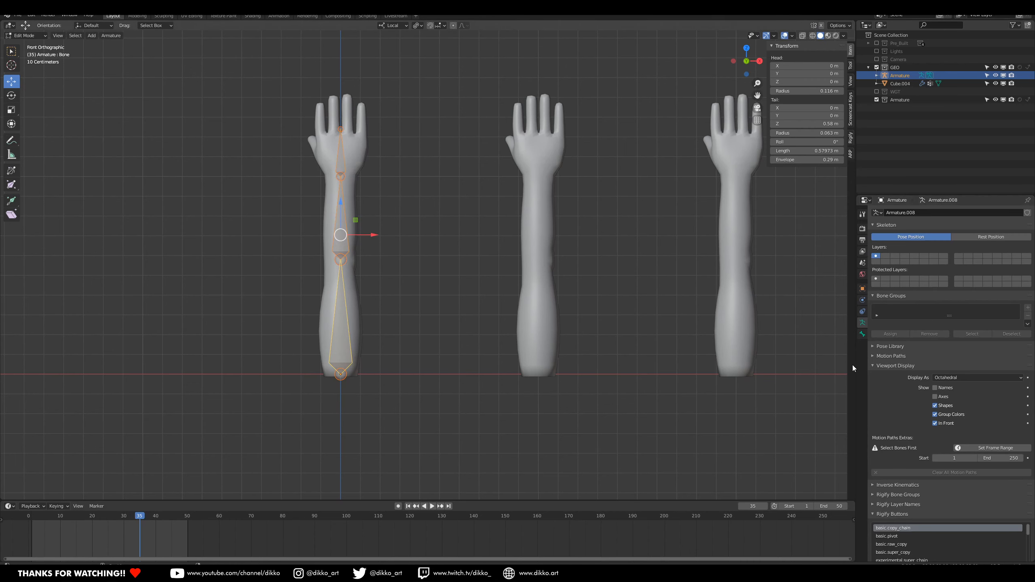
pyautogui.click(862, 289)
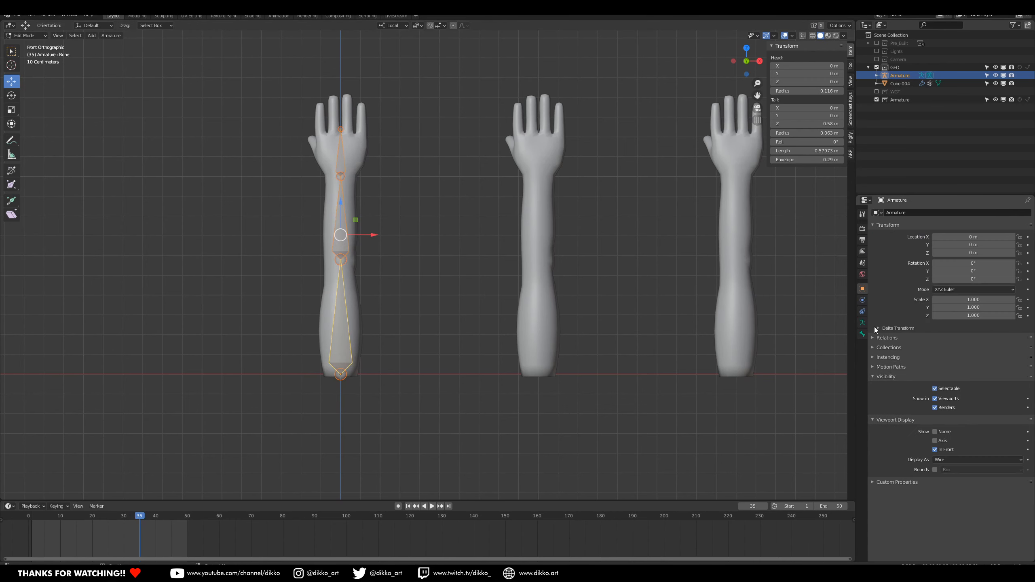
pyautogui.click(862, 324)
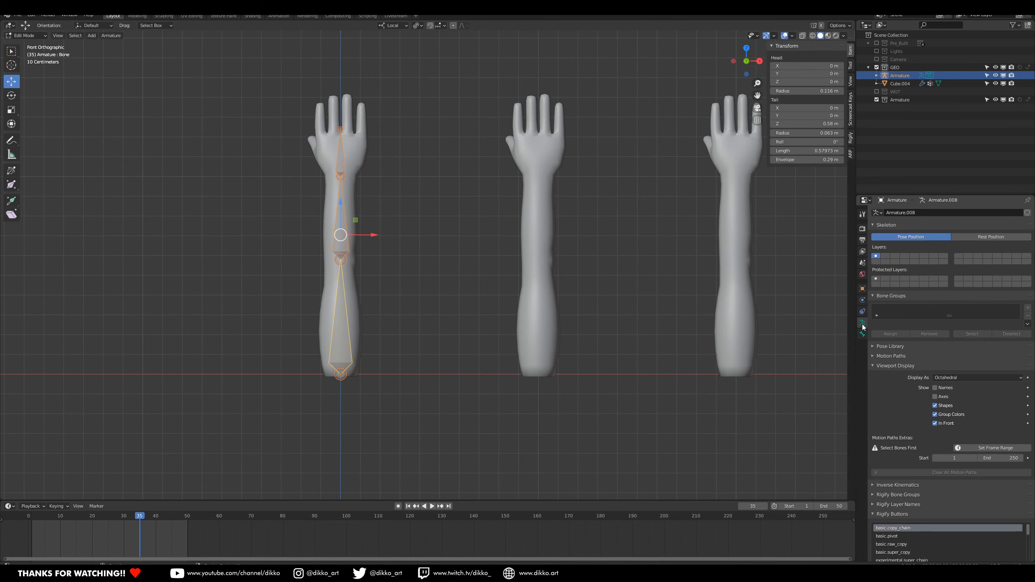
pyautogui.click(936, 398)
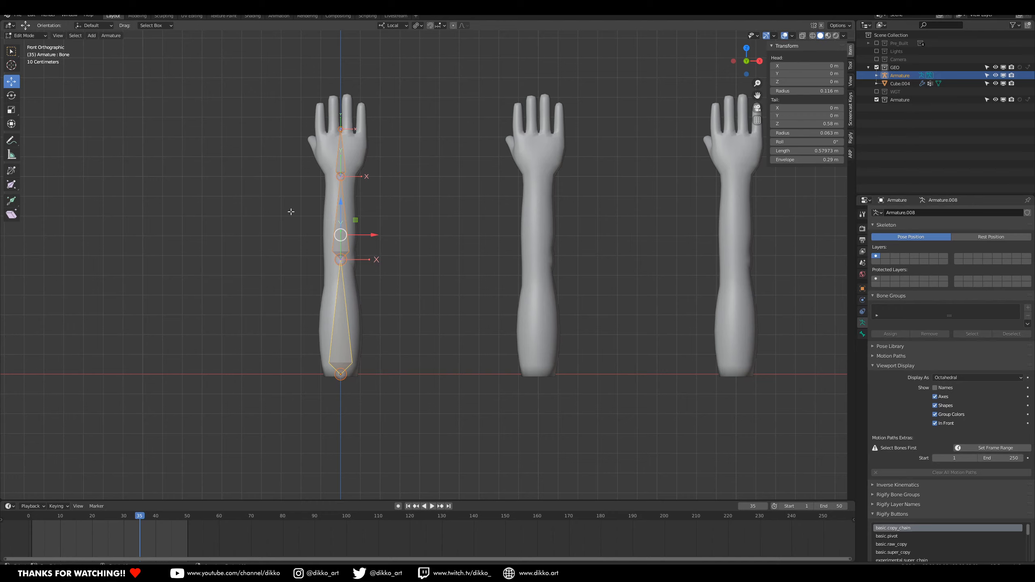
# Set the roll of all selected arm bones to -90°.
pyautogui.moveTo(292, 212); pyautogui.dragTo(324, 264, button='middle')
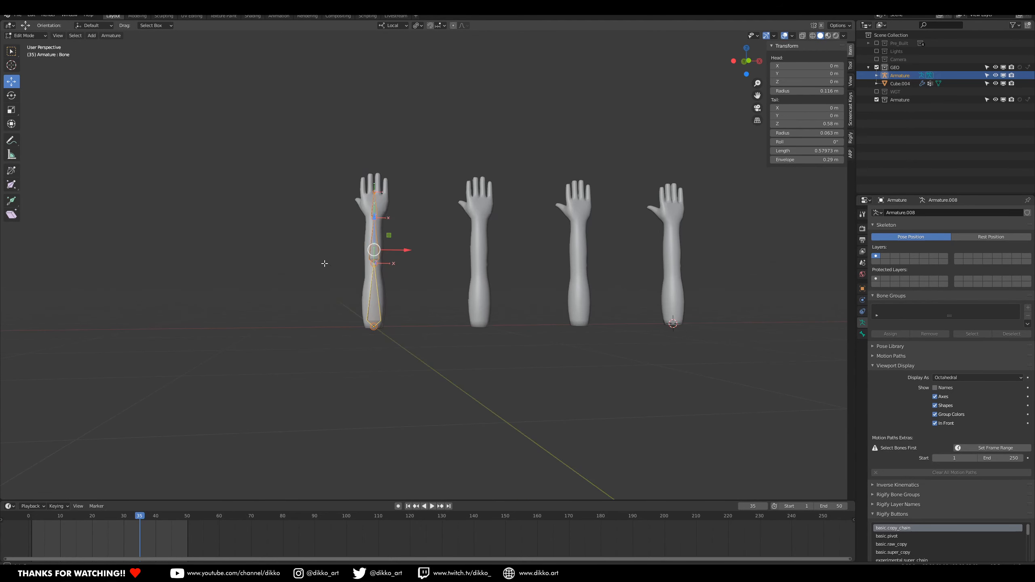
pyautogui.moveTo(405, 245); pyautogui.dragTo(450, 272, button='middle')
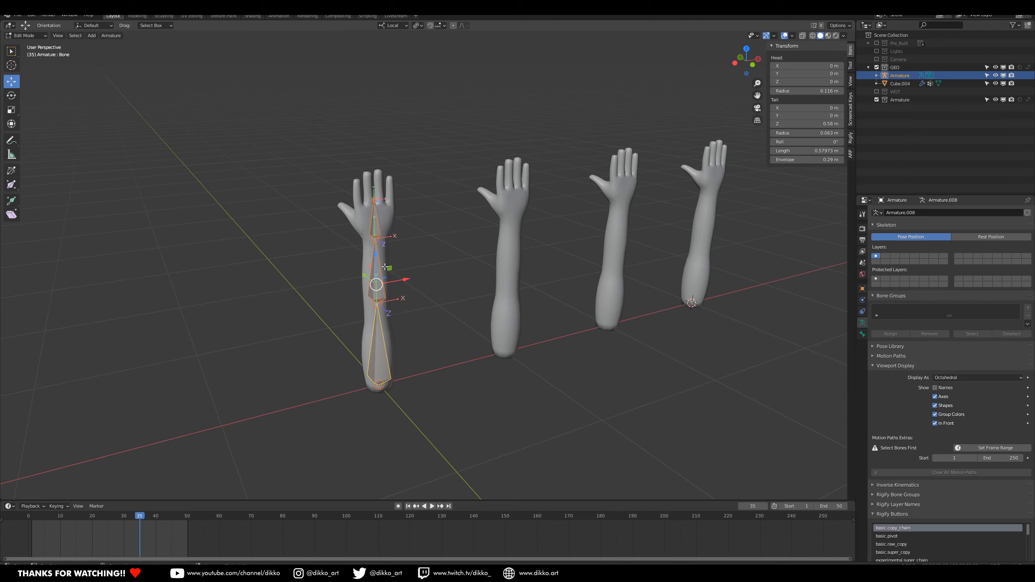
pyautogui.moveTo(393, 322)
pyautogui.mouseDown(button='middle')
pyautogui.moveTo(323, 305)
pyautogui.moveTo(409, 307)
pyautogui.moveTo(388, 309)
pyautogui.mouseUp(button='middle')
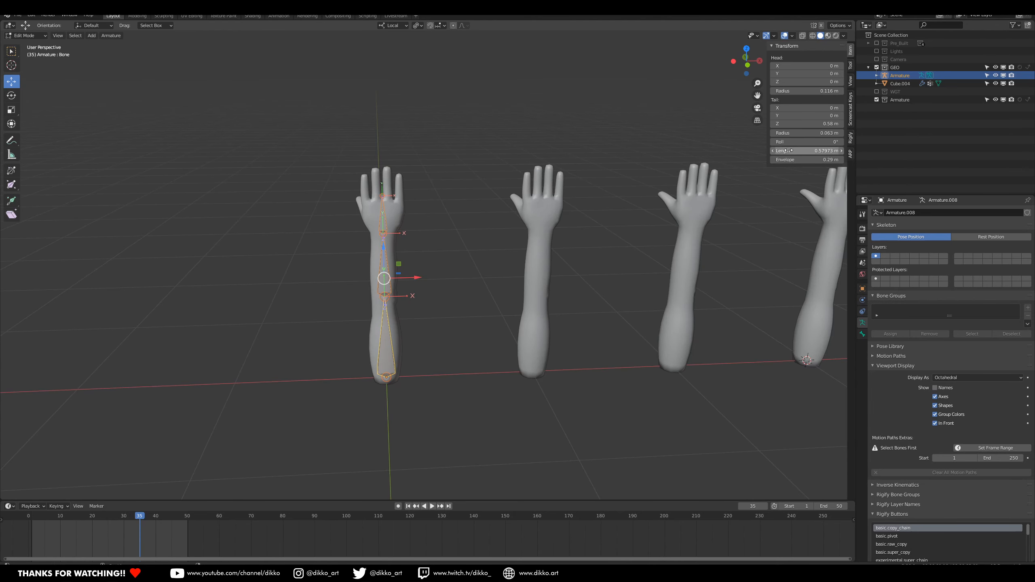
pyautogui.moveTo(805, 141); pyautogui.dragTo(777, 142)
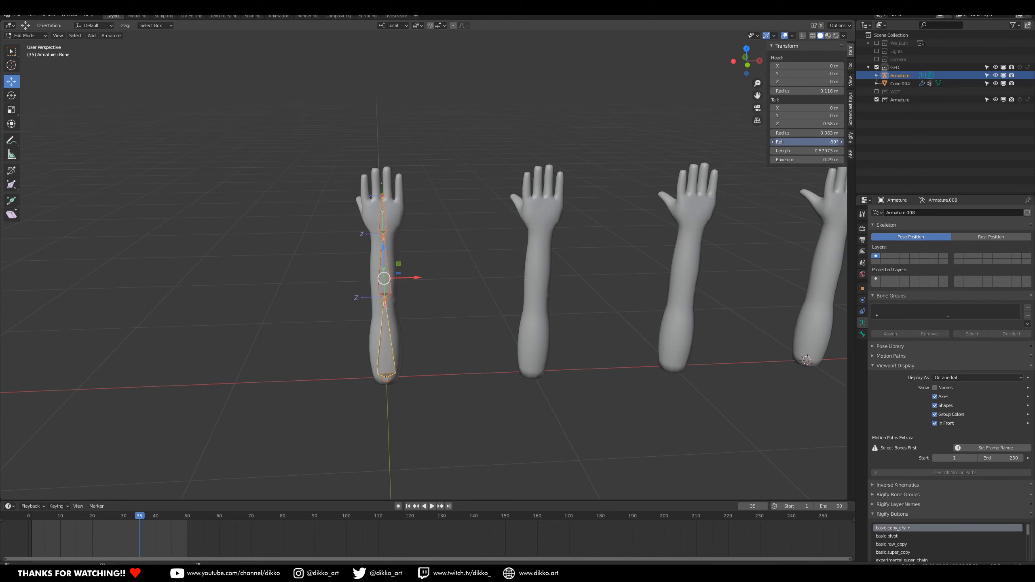
pyautogui.click(808, 142)
pyautogui.write('-90')
pyautogui.press('Return')
pyautogui.scroll(1, 400, 252)
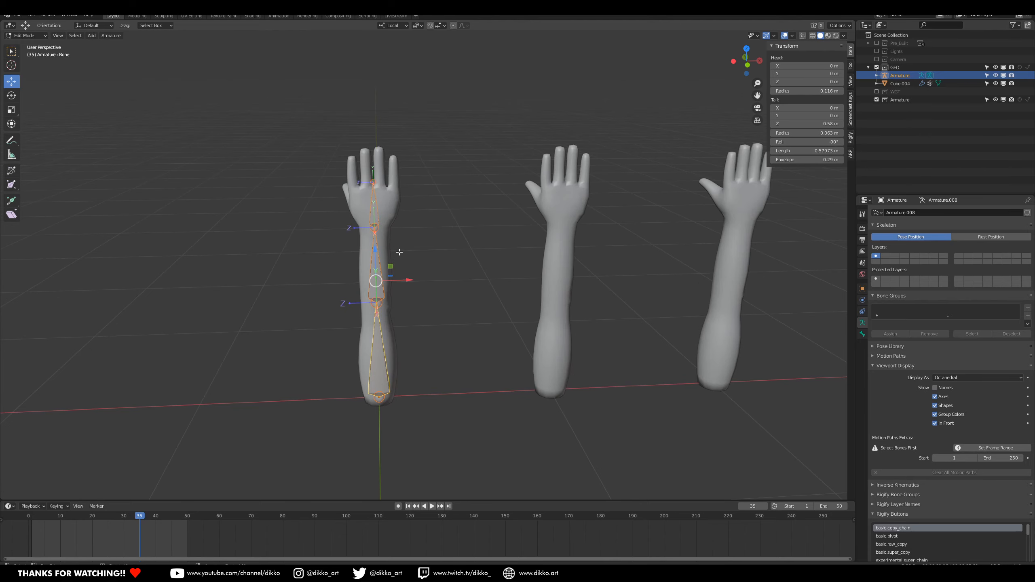
# Switch to Pose Mode and set the forearm bone's rotation mode to XYZ Euler.
pyautogui.moveTo(351, 258); pyautogui.dragTo(350, 249, button='middle')
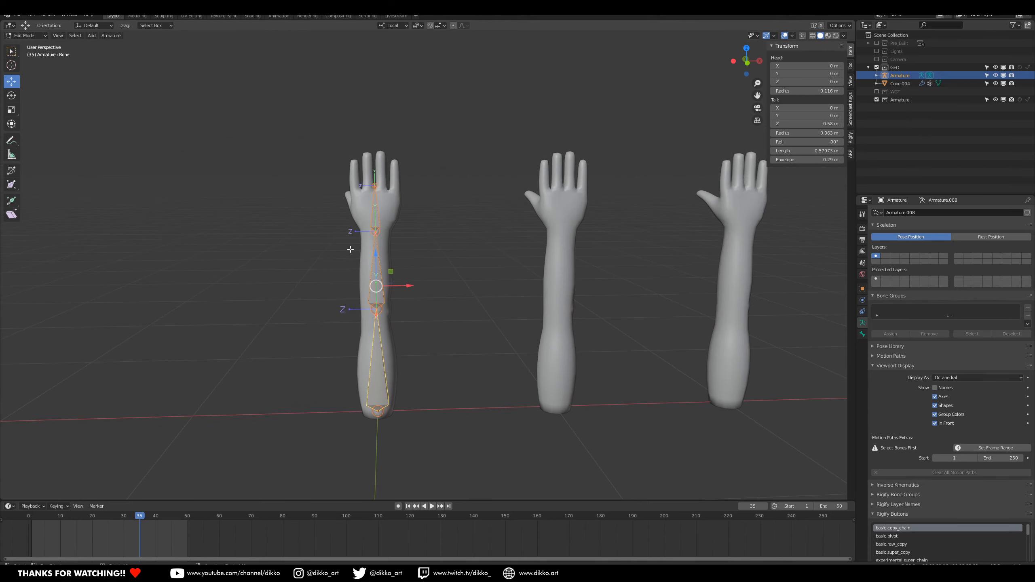
pyautogui.click(31, 36)
pyautogui.click(40, 63)
pyautogui.click(377, 265)
pyautogui.moveTo(420, 316)
pyautogui.mouseDown(button='middle')
pyautogui.moveTo(381, 310)
pyautogui.moveTo(433, 301)
pyautogui.mouseUp(button='middle')
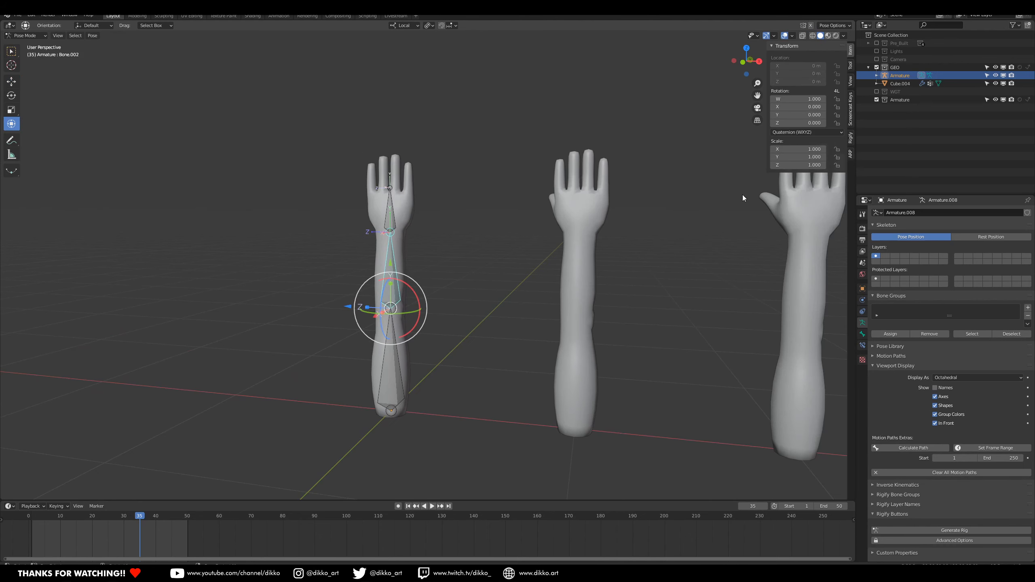
pyautogui.click(801, 133)
pyautogui.click(795, 151)
# Test the elbow bend by rotating the forearm bone about 72.5° on X, and clear the rotation.
pyautogui.press('a')
pyautogui.moveTo(383, 285); pyautogui.dragTo(401, 306, button='middle')
pyautogui.click(380, 279)
pyautogui.moveTo(786, 99); pyautogui.dragTo(822, 100)
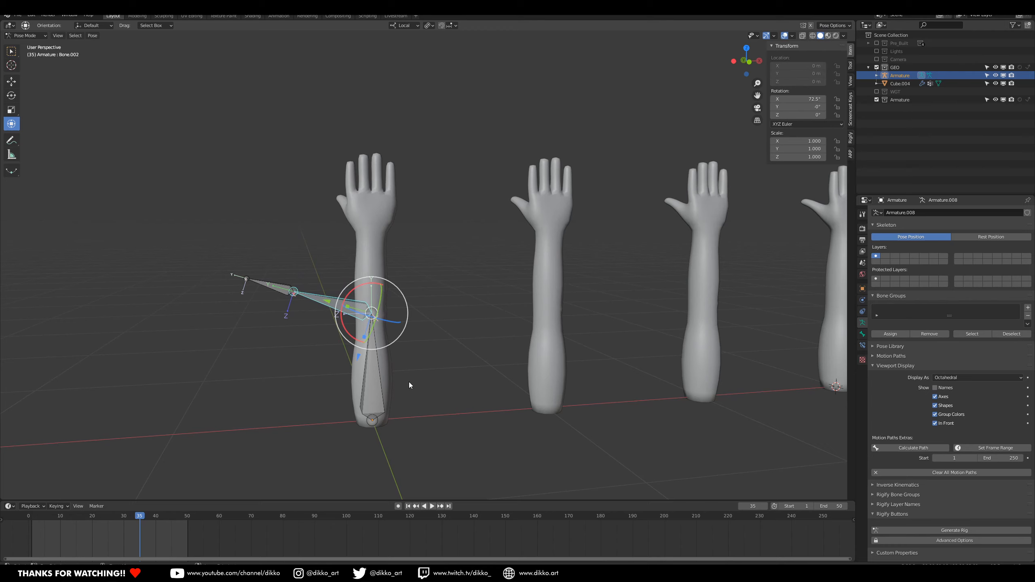
pyautogui.hotkey('alt', 'r')
# Examine the hand, forearm and upper-arm bones by selecting each of them in turn.
pyautogui.moveTo(389, 374); pyautogui.dragTo(373, 281, button='middle')
pyautogui.moveTo(342, 395); pyautogui.dragTo(333, 390, button='middle')
pyautogui.keyDown('shift'); pyautogui.moveTo(366, 238); pyautogui.dragTo(428, 260, button='middle'); pyautogui.keyUp('shift')
pyautogui.keyDown('shift'); pyautogui.moveTo(431, 331); pyautogui.dragTo(438, 311, button='middle'); pyautogui.keyUp('shift')
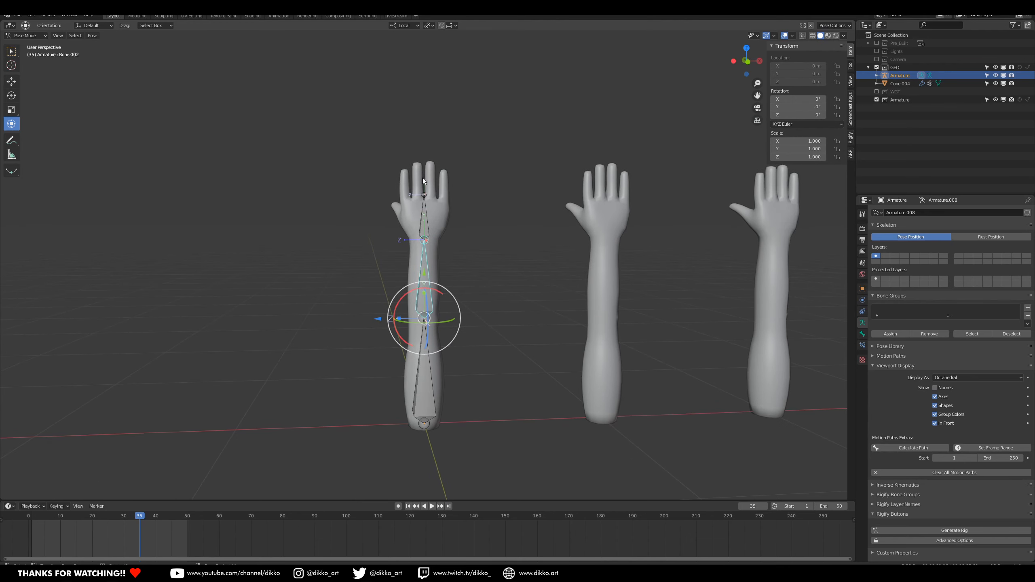
pyautogui.click(425, 207)
pyautogui.click(426, 295)
pyautogui.click(428, 371)
pyautogui.click(429, 287)
pyautogui.click(427, 206)
pyautogui.moveTo(426, 313); pyautogui.dragTo(431, 284, button='middle')
# Switch the armature to Edit Mode and select the hand, forearm and upper-arm bones together.
pyautogui.press('Tab')
pyautogui.keyDown('shift'); pyautogui.click(421, 282); pyautogui.keyUp('shift')
pyautogui.keyDown('shift'); pyautogui.click(425, 375); pyautogui.keyUp('shift')
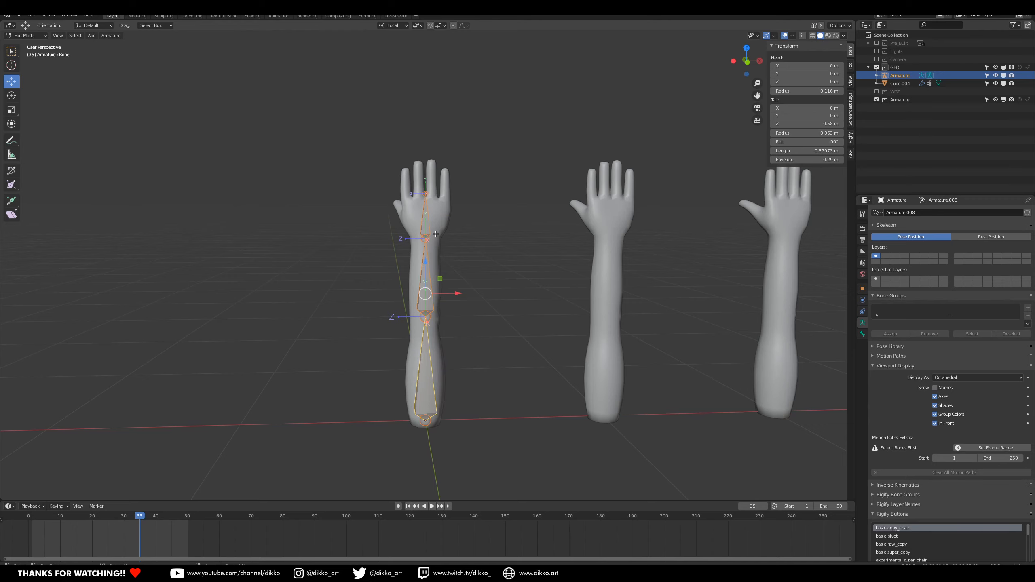
pyautogui.moveTo(466, 322); pyautogui.dragTo(534, 345, button='middle')
pyautogui.scroll(1, 475, 257)
pyautogui.press('KP_1')
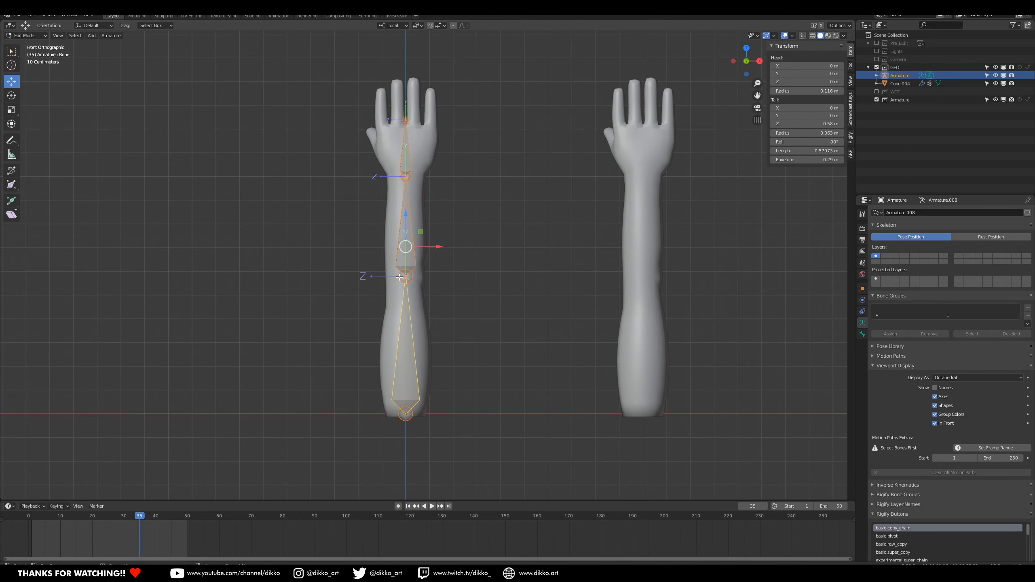
# Move the elbow joint between the upper-arm and forearm bones slightly along X, to about 0.005 m.
pyautogui.scroll(4, 400, 277)
pyautogui.click(413, 295)
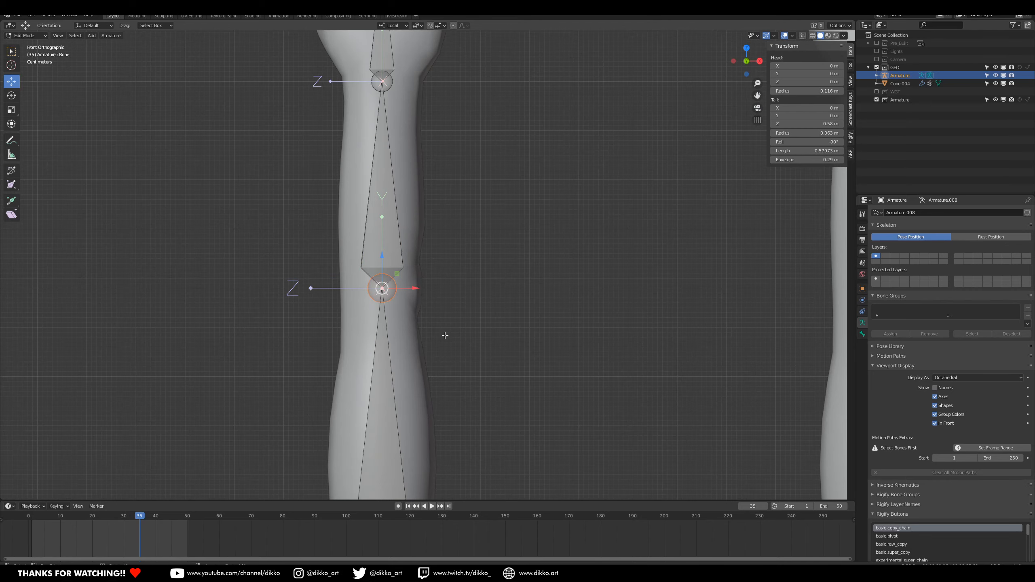
pyautogui.scroll(-3, 446, 336)
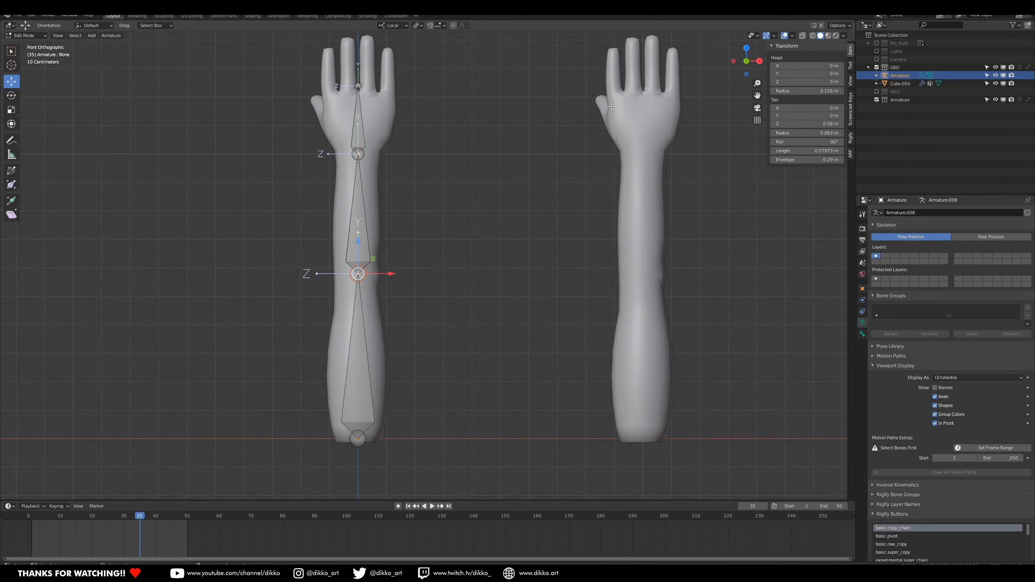
pyautogui.scroll(4, 328, 278)
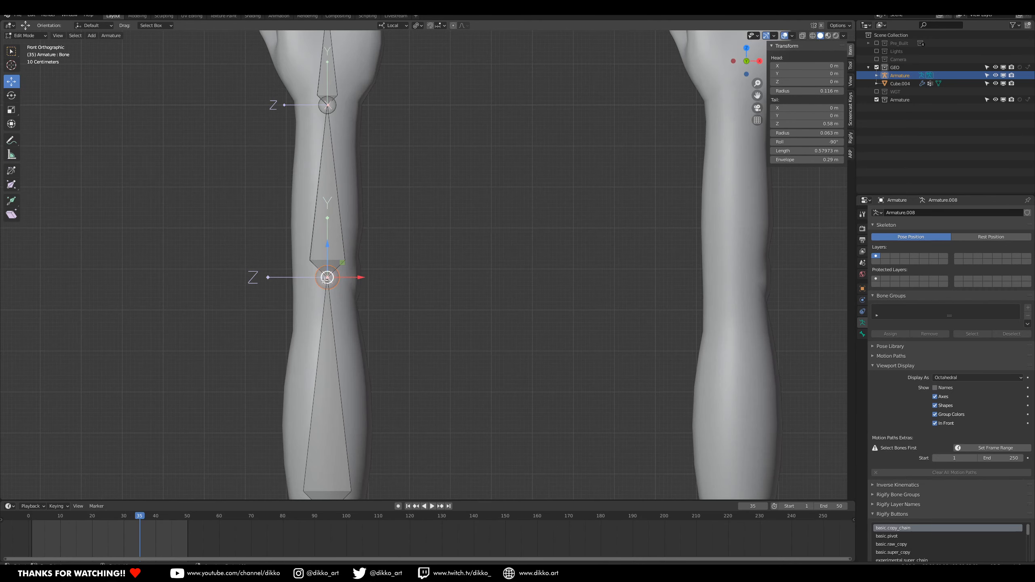
pyautogui.scroll(-3, 525, 306)
pyautogui.scroll(2, 385, 256)
pyautogui.keyDown('shift'); pyautogui.moveTo(384, 257); pyautogui.dragTo(478, 262, button='middle'); pyautogui.keyUp('shift')
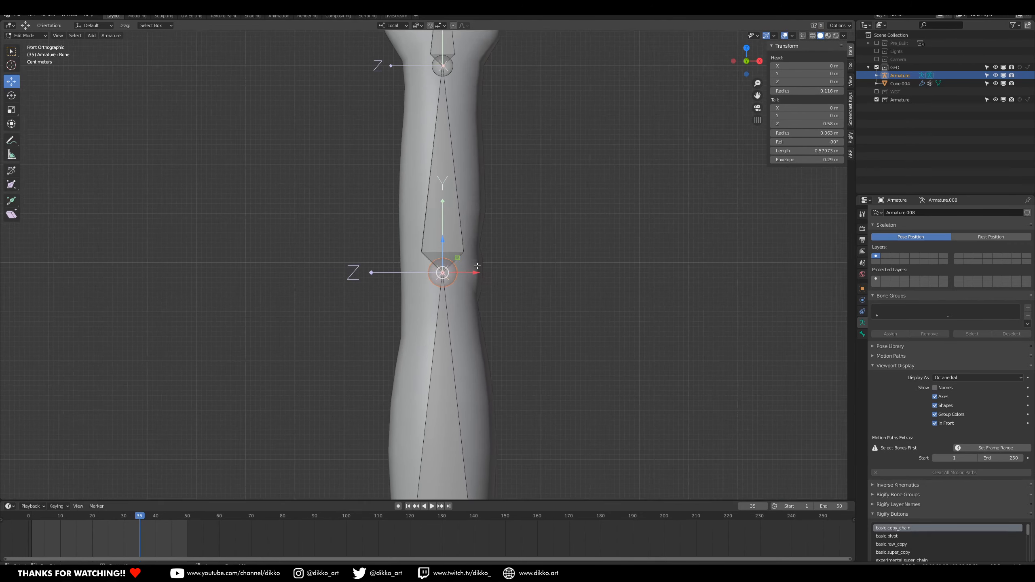
pyautogui.scroll(1, 479, 265)
pyautogui.moveTo(480, 277); pyautogui.dragTo(484, 276)
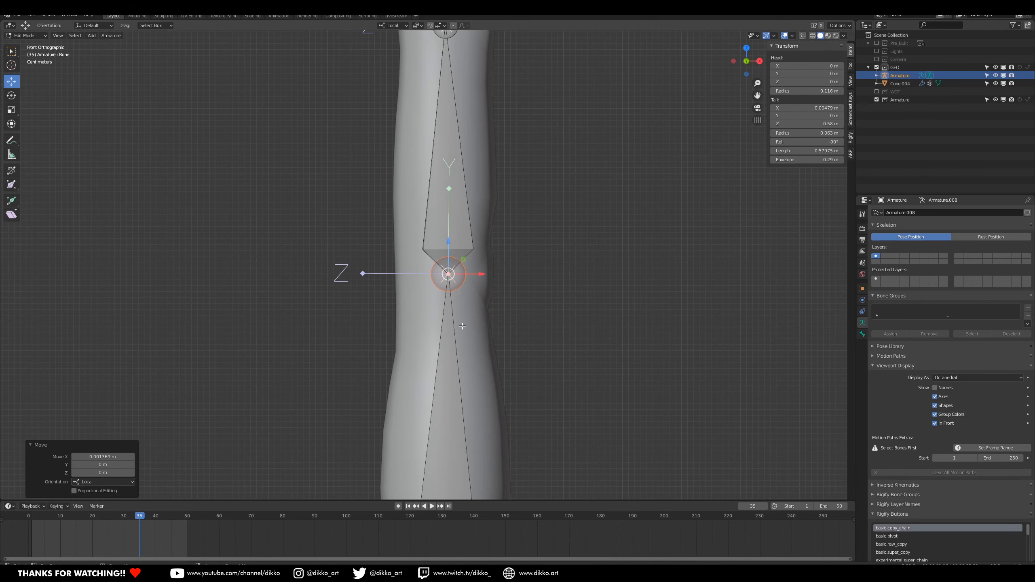
# Select all three arm bones with the upper-arm bone active and recalculate their roll using the Active Bone option.
pyautogui.scroll(-3, 469, 297)
pyautogui.keyDown('shift'); pyautogui.moveTo(488, 384); pyautogui.dragTo(491, 370, button='middle'); pyautogui.keyUp('shift')
pyautogui.scroll(2, 455, 246)
pyautogui.scroll(-2, 454, 302)
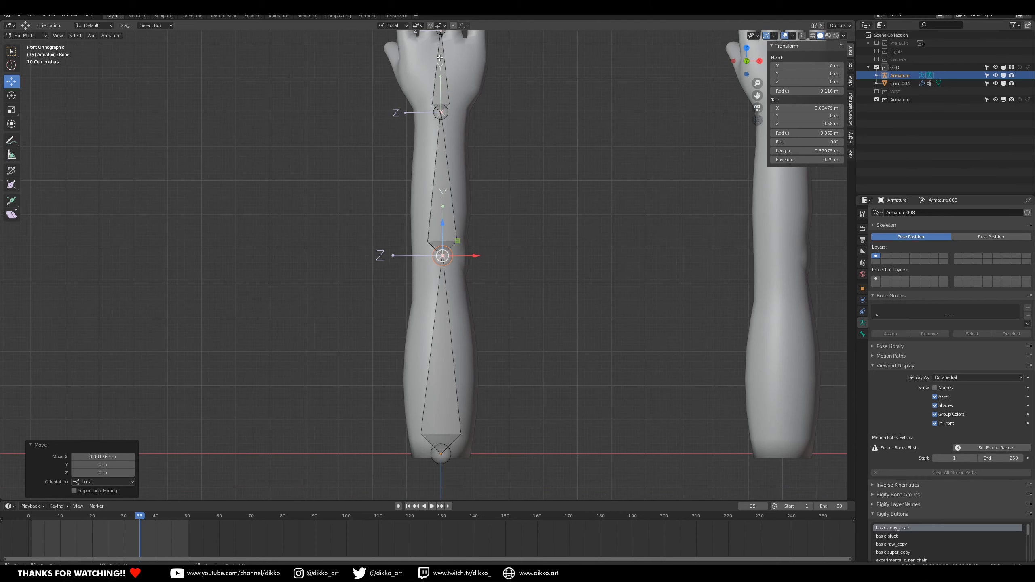
pyautogui.click(440, 58)
pyautogui.click(446, 219)
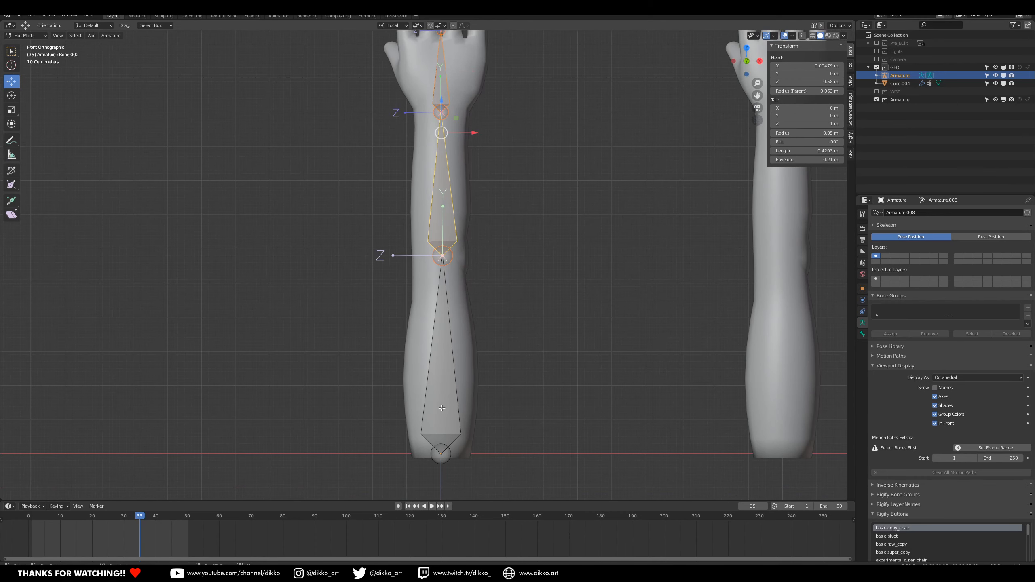
pyautogui.keyDown('shift'); pyautogui.click(441, 395); pyautogui.keyUp('shift')
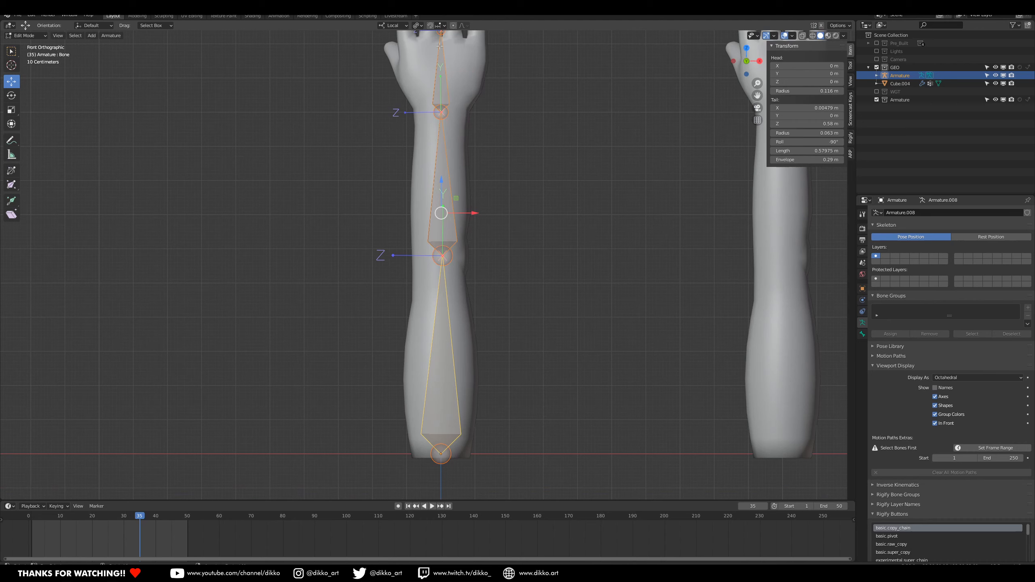
pyautogui.click(441, 47)
pyautogui.click(450, 359)
pyautogui.hotkey('shift', 'n')
pyautogui.hotkey('shift', 'n')
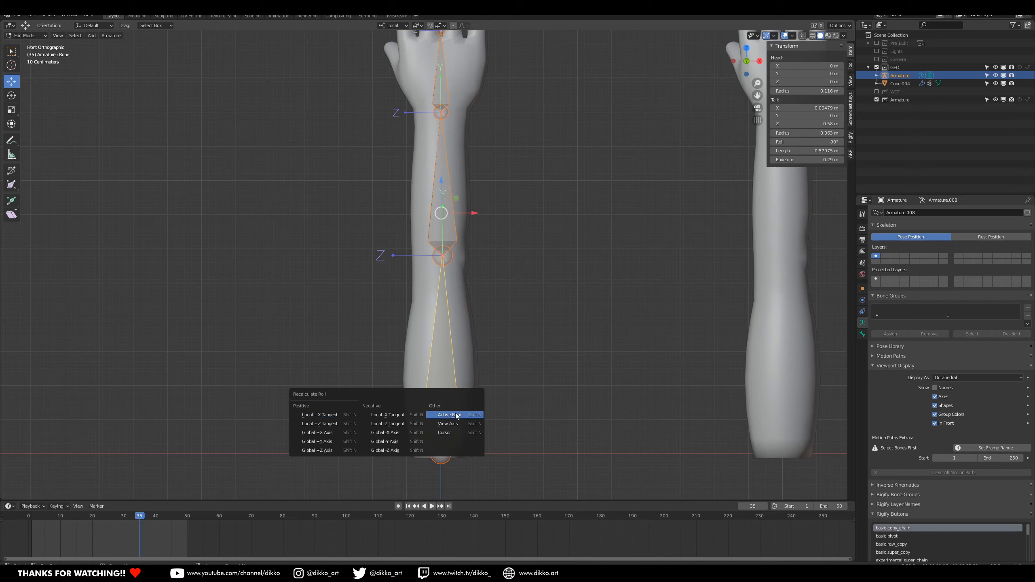
pyautogui.click(456, 415)
pyautogui.scroll(-2, 480, 299)
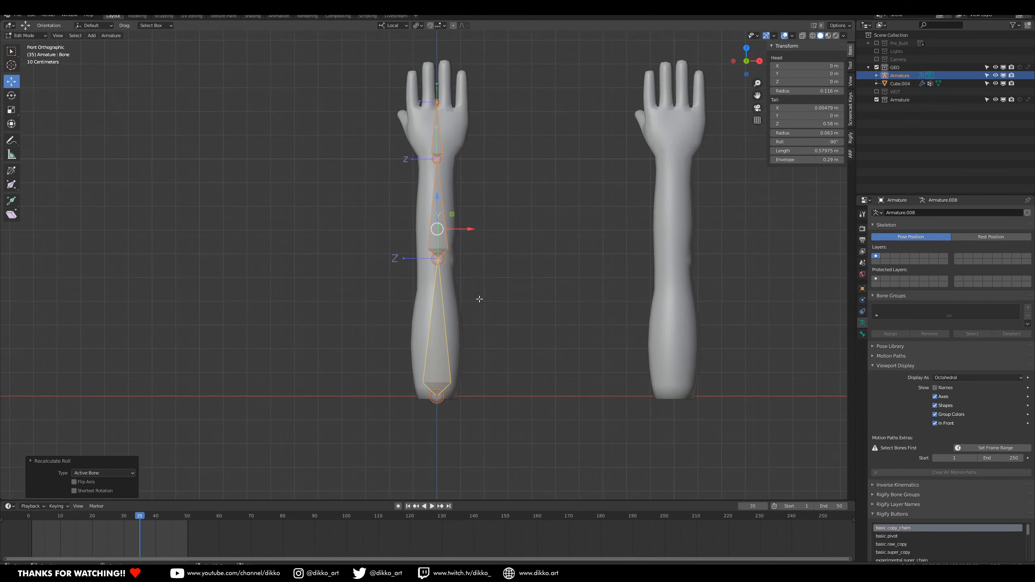
# Duplicate the whole three-bone chain along local X onto the second arm, at about X 0.998 m.
pyautogui.moveTo(394, 188); pyautogui.dragTo(412, 327, button='middle')
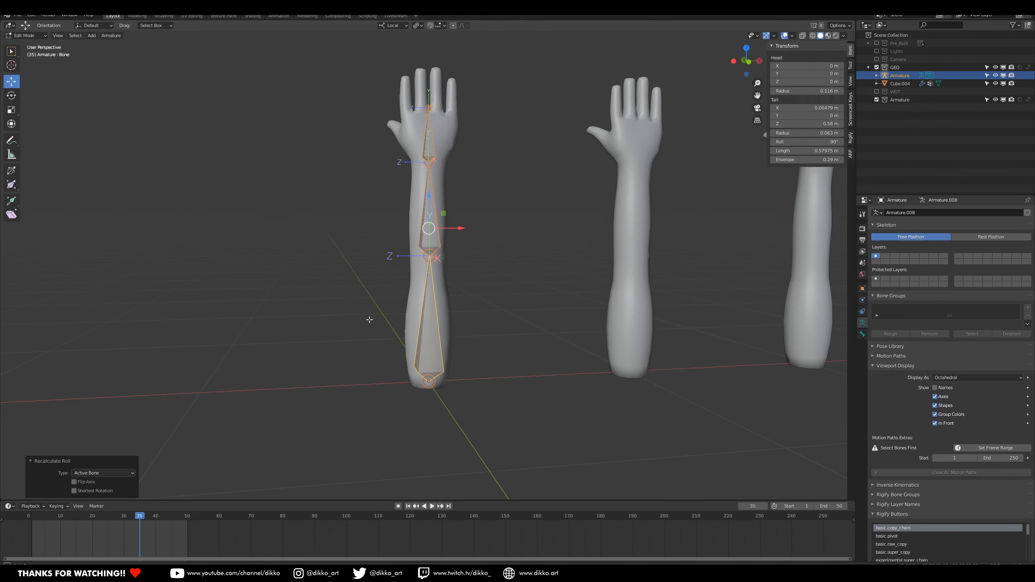
pyautogui.click(413, 327)
pyautogui.click(430, 330)
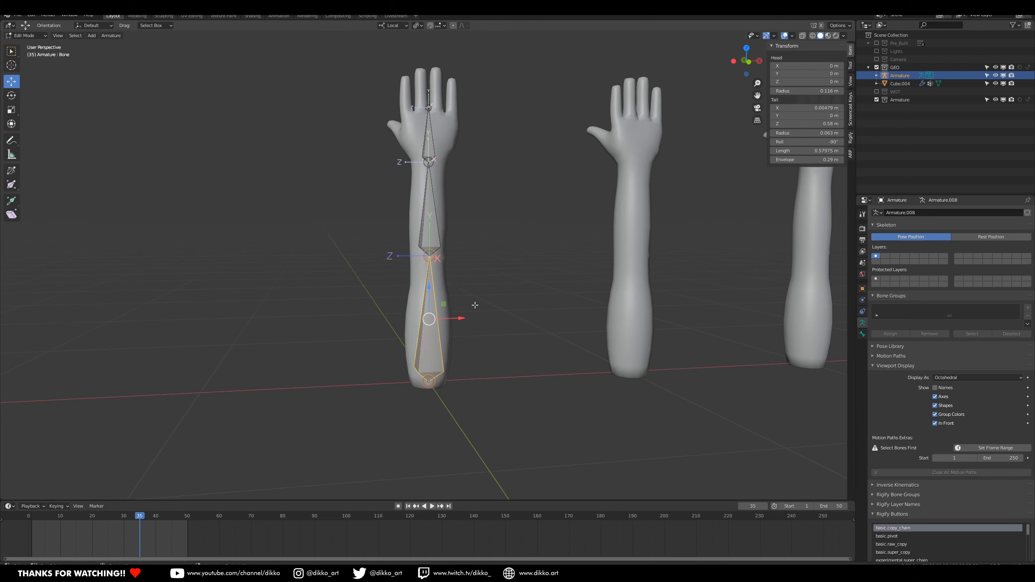
pyautogui.moveTo(475, 305); pyautogui.dragTo(462, 314, button='middle')
pyautogui.scroll(-1, 474, 318)
pyautogui.press('KP_1')
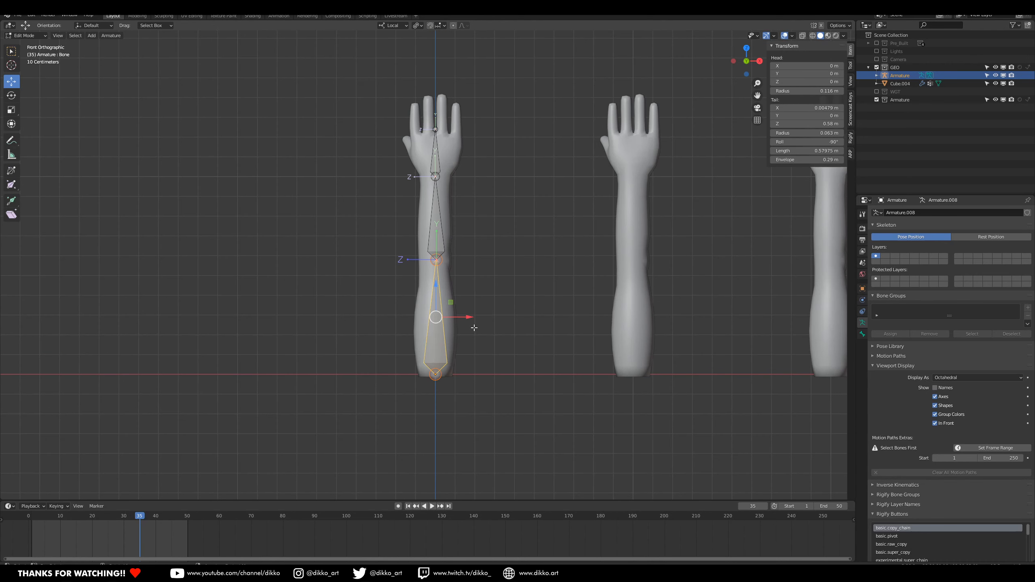
pyautogui.keyDown('shift'); pyautogui.moveTo(475, 275); pyautogui.dragTo(449, 273, button='middle'); pyautogui.keyUp('shift')
pyautogui.keyDown('shift'); pyautogui.click(409, 208); pyautogui.keyUp('shift')
pyautogui.keyDown('shift'); pyautogui.click(412, 159); pyautogui.keyUp('shift')
pyautogui.keyDown('shift'); pyautogui.moveTo(637, 258); pyautogui.dragTo(541, 265, button='middle'); pyautogui.keyUp('shift')
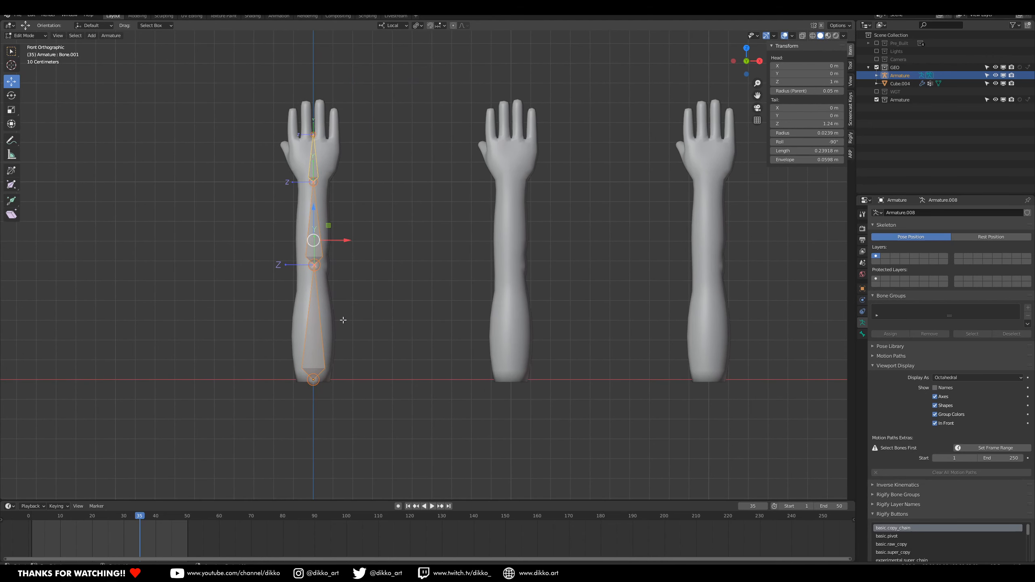
pyautogui.hotkey('shift', 'd')
pyautogui.press('x')
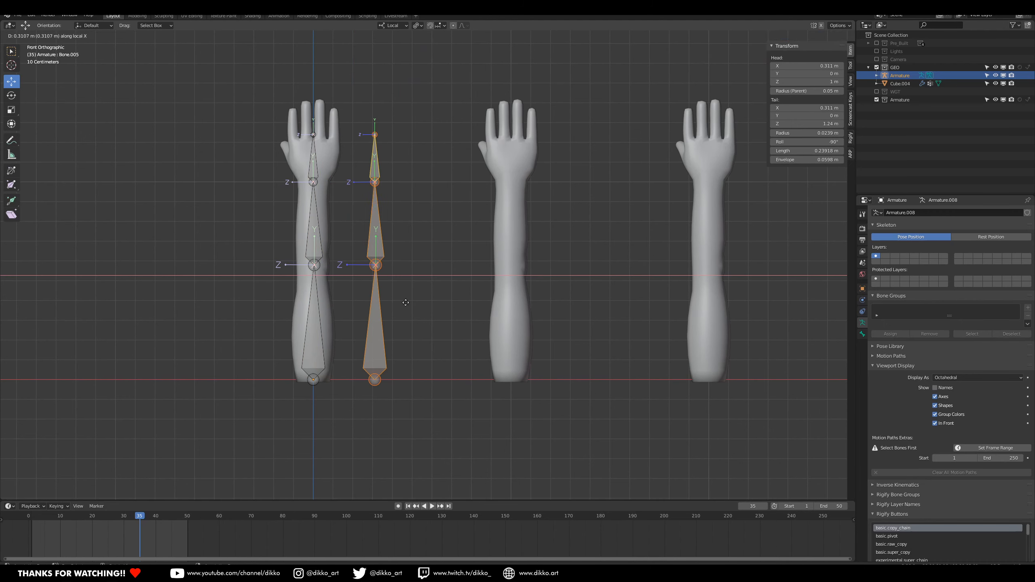
pyautogui.click(416, 282)
pyautogui.moveTo(405, 242); pyautogui.dragTo(536, 275)
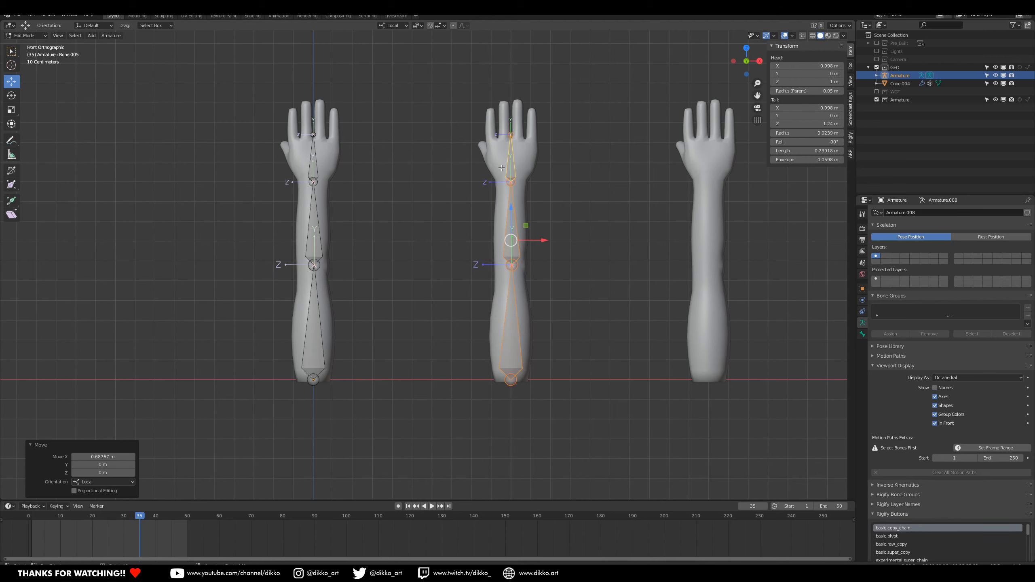
# Duplicate the second arm's bone chain along local X onto the third arm, at about X 2 m.
pyautogui.keyDown('shift'); pyautogui.moveTo(465, 343); pyautogui.dragTo(421, 328, button='middle'); pyautogui.keyUp('shift')
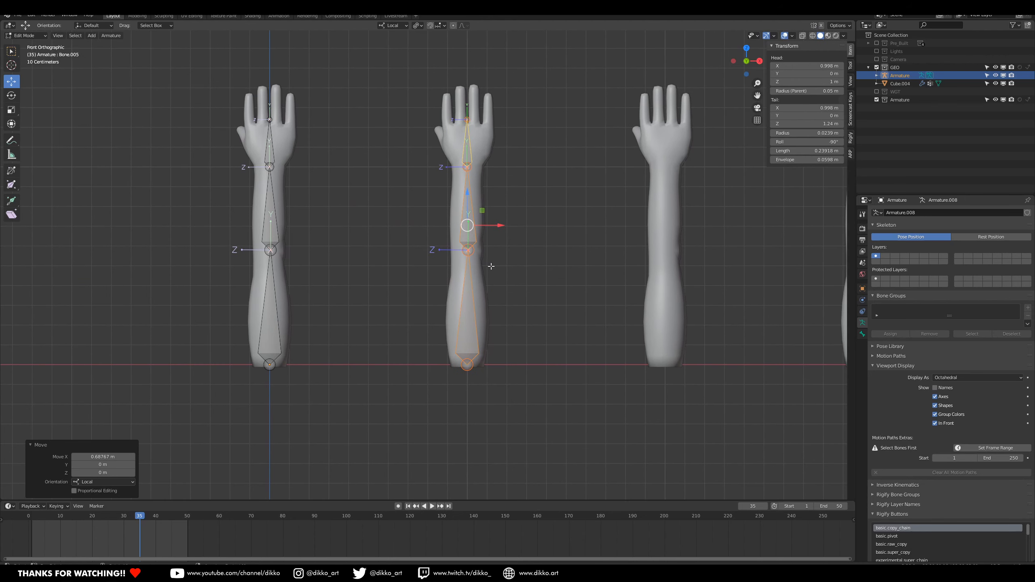
pyautogui.keyDown('shift'); pyautogui.moveTo(491, 266); pyautogui.dragTo(432, 261, button='middle'); pyautogui.keyUp('shift')
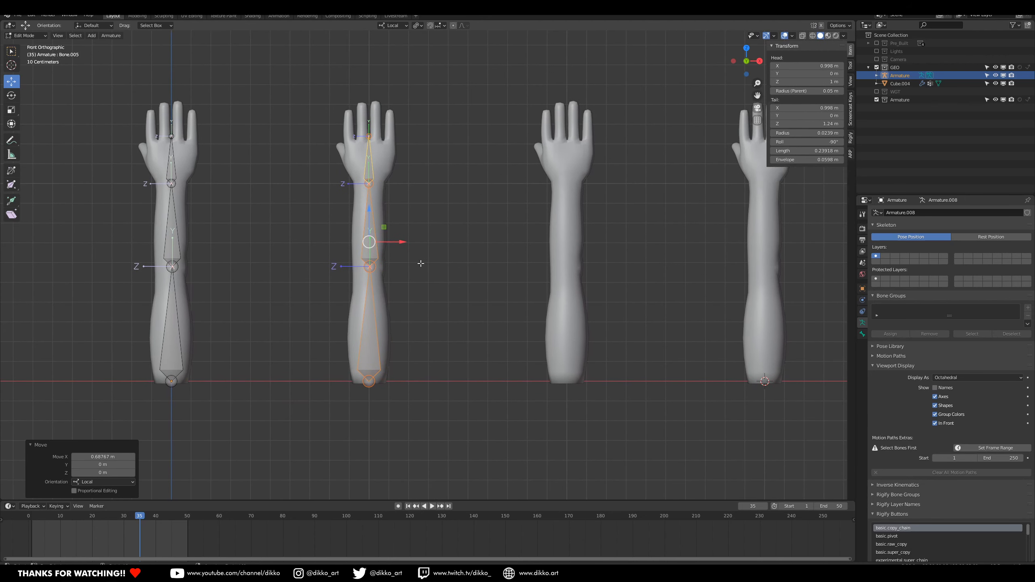
pyautogui.hotkey('shift', 'd')
pyautogui.press('x')
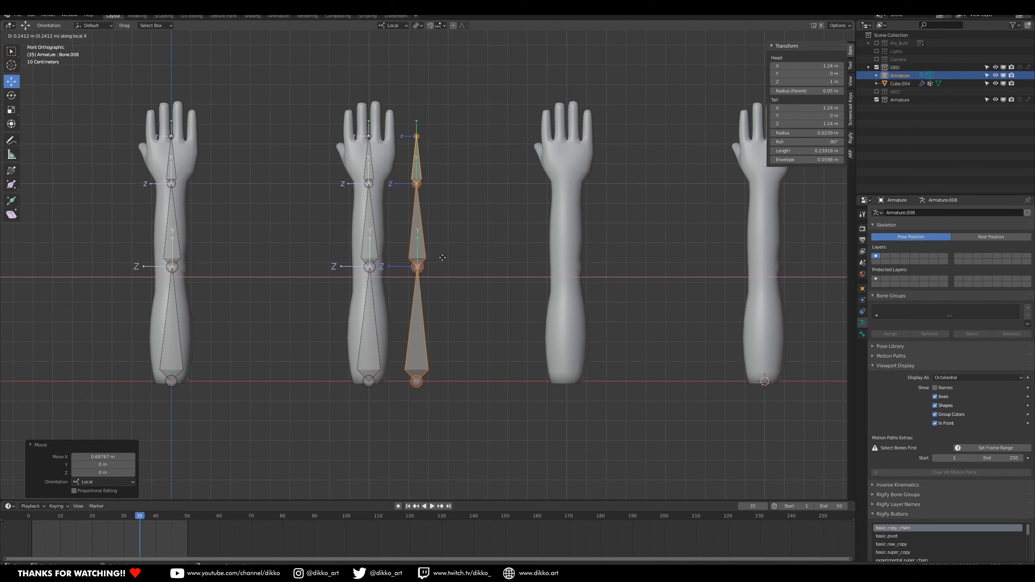
pyautogui.click(462, 253)
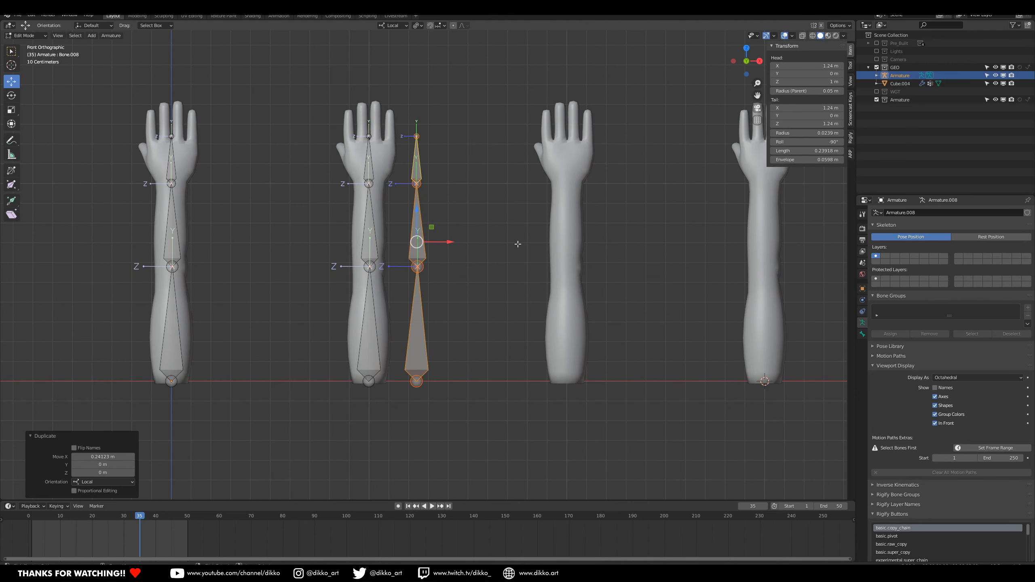
pyautogui.moveTo(449, 244); pyautogui.dragTo(599, 245)
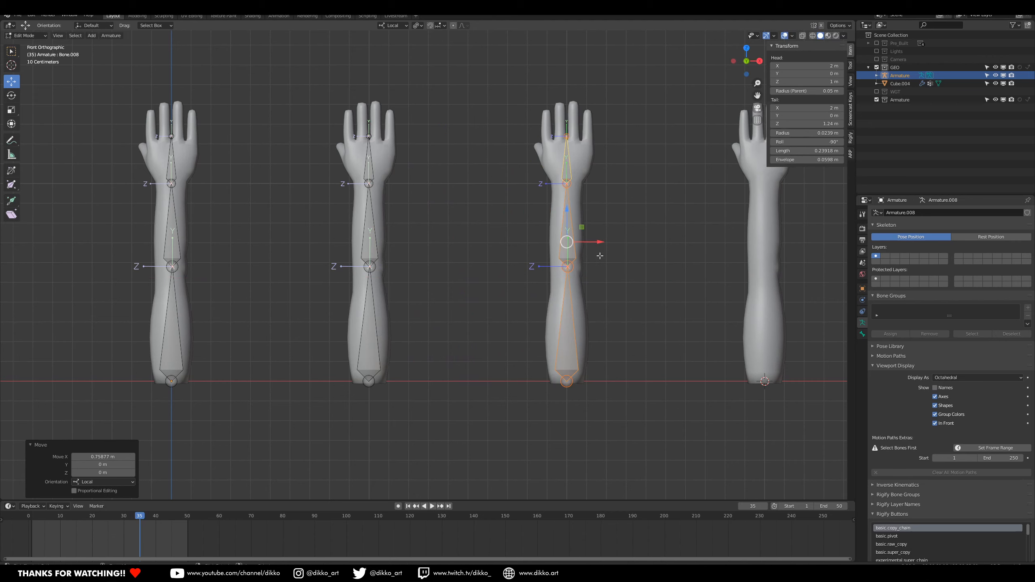
# Delete the forearm bone from the third arm's chain.
pyautogui.keyDown('shift'); pyautogui.moveTo(564, 237); pyautogui.dragTo(525, 229, button='middle'); pyautogui.keyUp('shift')
pyautogui.click(521, 294)
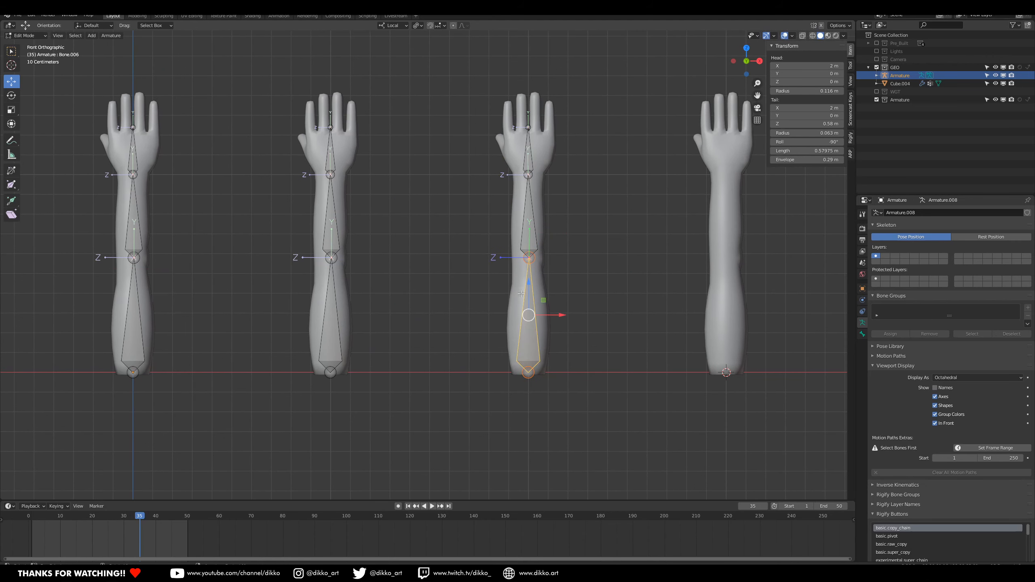
pyautogui.click(542, 243)
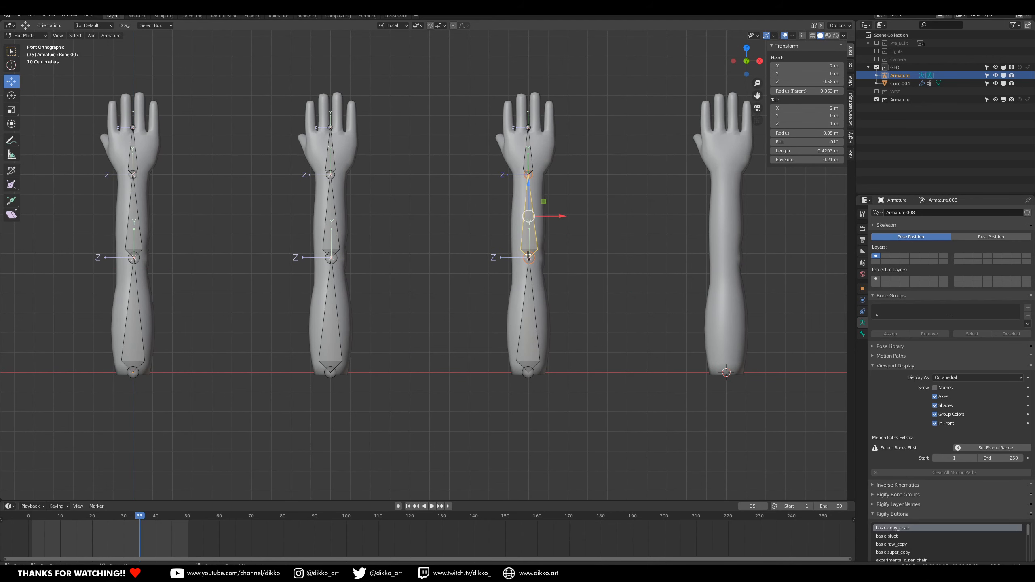
pyautogui.press('x')
pyautogui.click(528, 257)
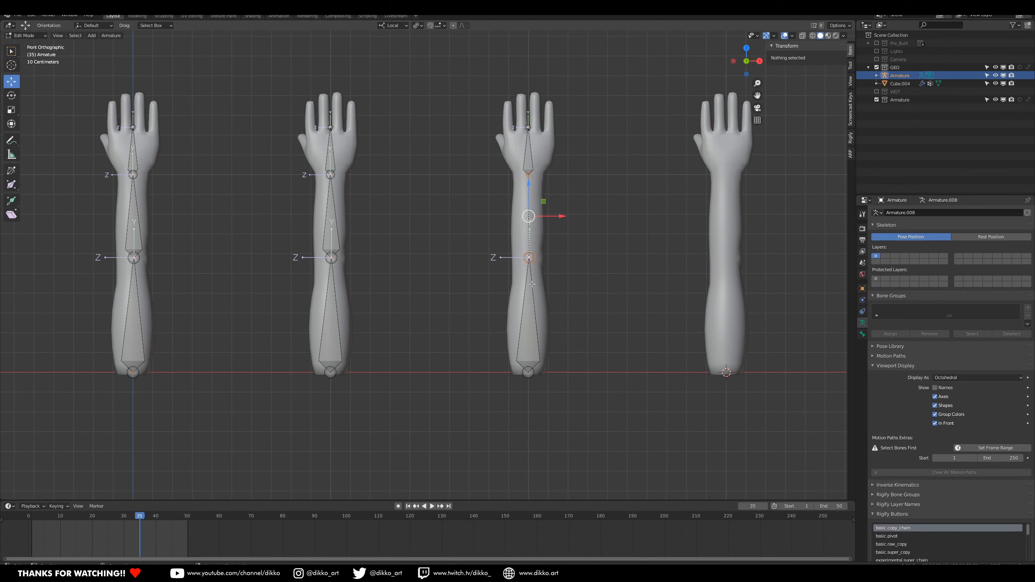
# Snap the 3D cursor to the third arm's wrist joint and snap the upper-arm bone's tail to the cursor.
pyautogui.click(530, 261)
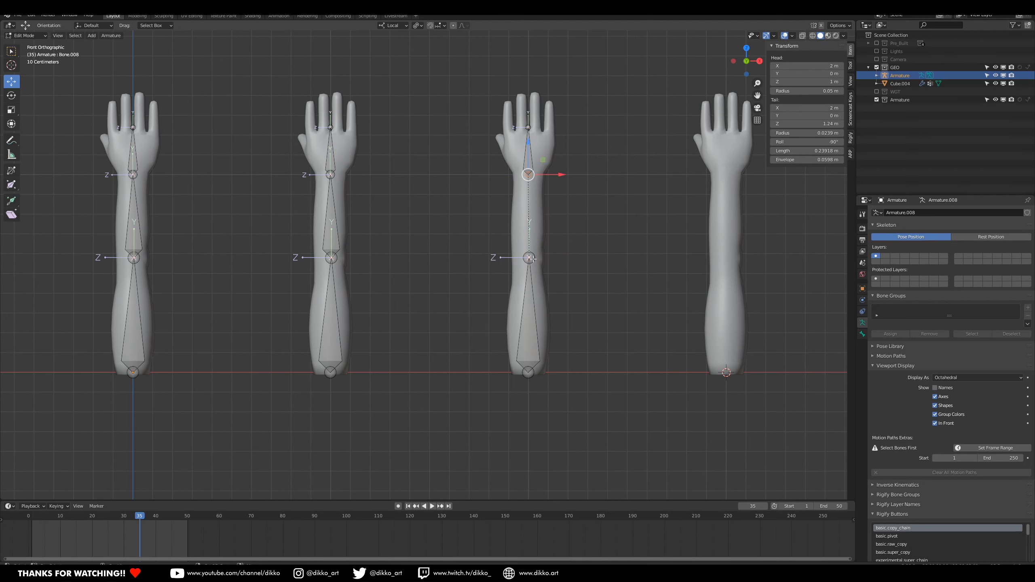
pyautogui.click(530, 177)
pyautogui.hotkey('shift', 's')
pyautogui.click(526, 225)
pyautogui.click(532, 258)
pyautogui.hotkey('shift', 's')
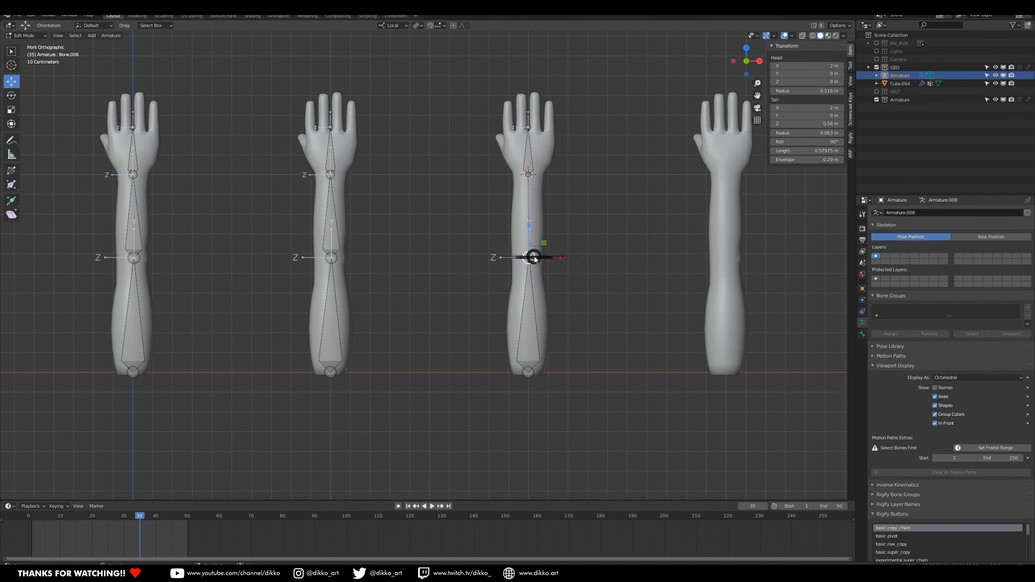
pyautogui.click(532, 210)
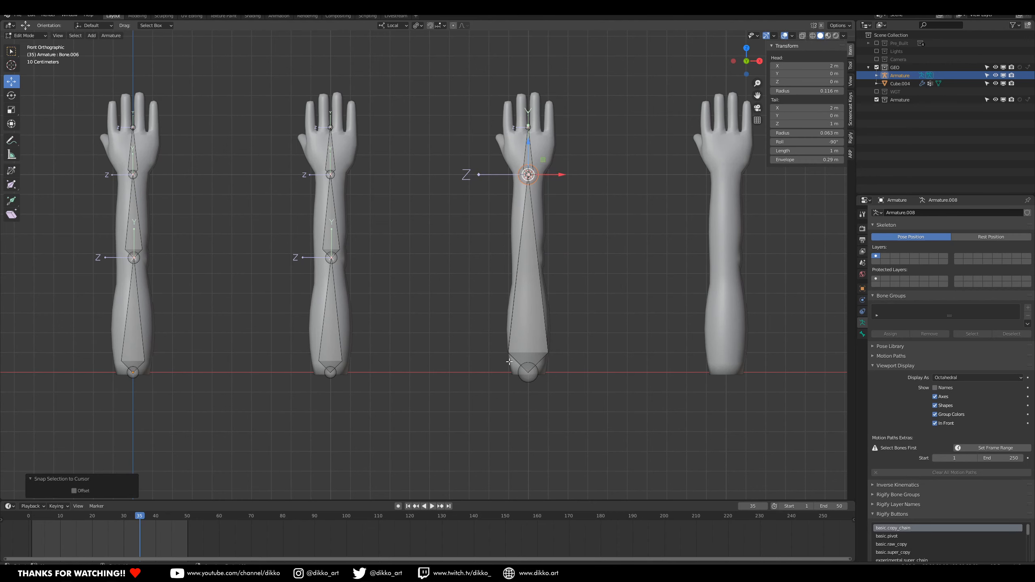
# Duplicate the third arm's long bone and hand bone along local X onto the fourth arm, at about X 3 m.
pyautogui.keyDown('shift'); pyautogui.moveTo(548, 304); pyautogui.dragTo(488, 307, button='middle'); pyautogui.keyUp('shift')
pyautogui.click(471, 235)
pyautogui.keyDown('shift'); pyautogui.click(471, 148); pyautogui.keyUp('shift')
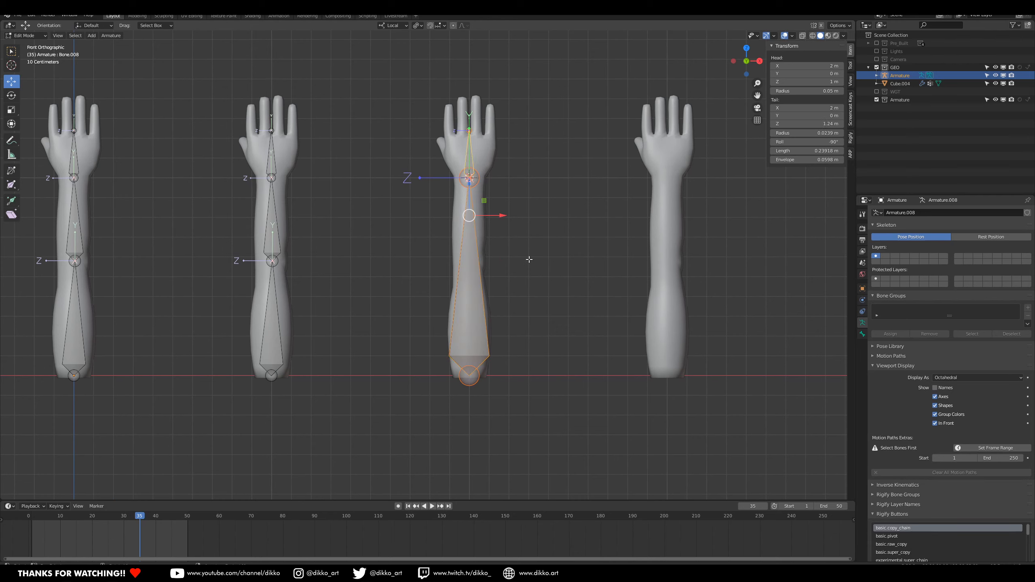
pyautogui.hotkey('shift', 'd')
pyautogui.press('x')
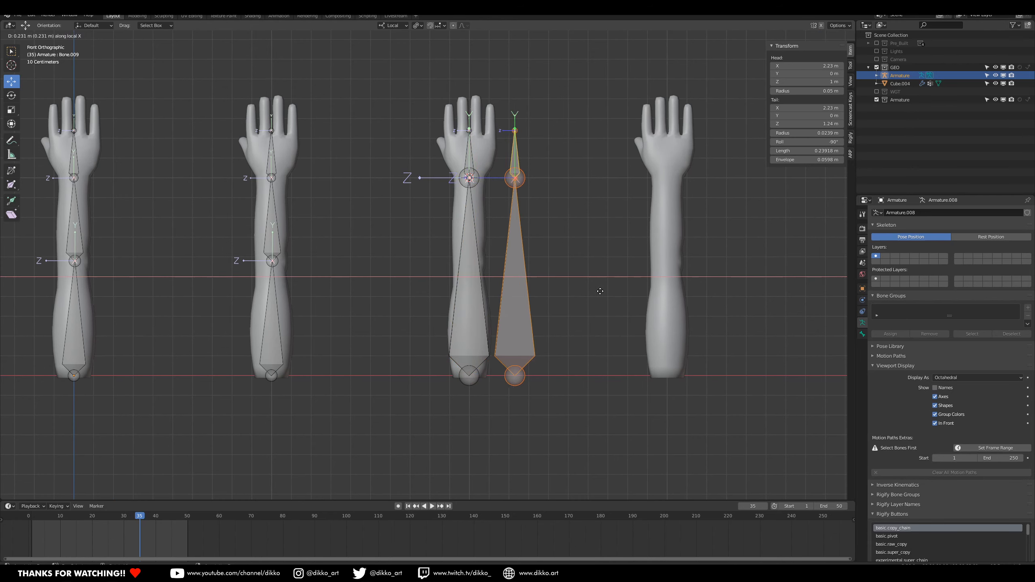
pyautogui.click(746, 293)
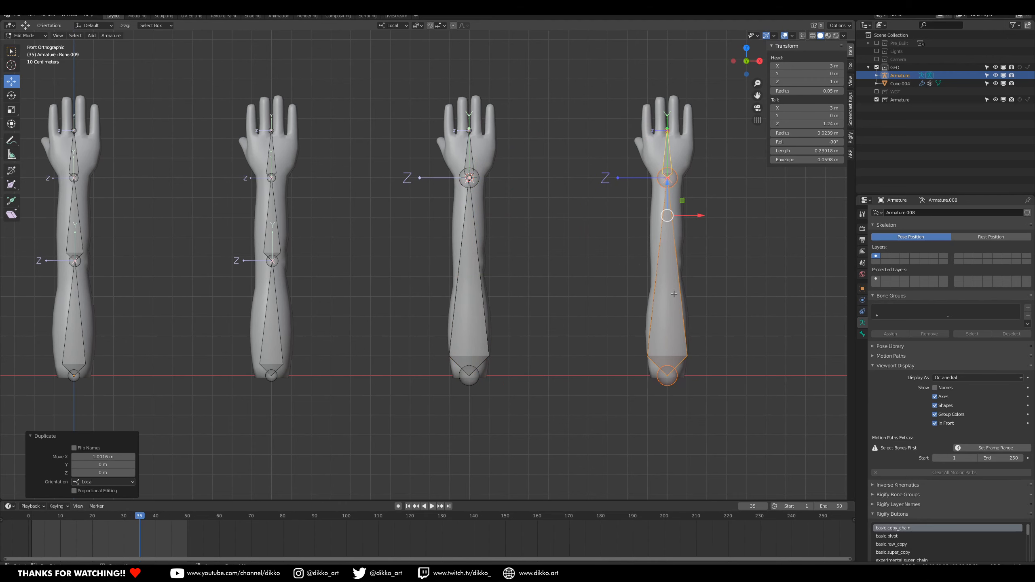
# Subdivide the fourth arm's long bone three times with one cut each, making eight equal bones.
pyautogui.keyDown('shift'); pyautogui.moveTo(674, 294); pyautogui.dragTo(624, 301, button='middle'); pyautogui.keyUp('shift')
pyautogui.click(624, 279)
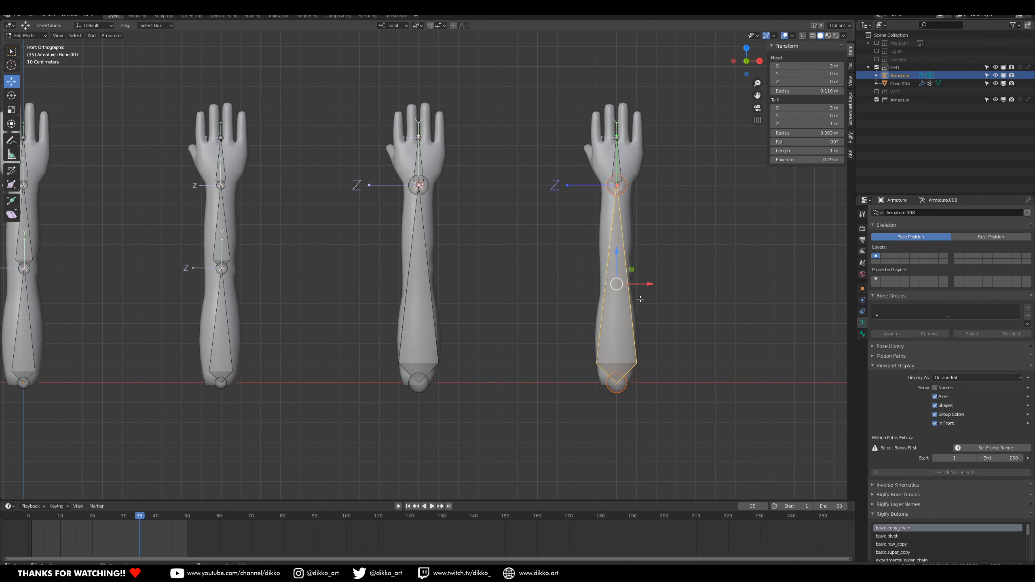
pyautogui.rightClick(632, 314)
pyautogui.click(616, 314)
pyautogui.rightClick(604, 313)
pyautogui.click(621, 314)
pyautogui.rightClick(620, 314)
pyautogui.click(620, 312)
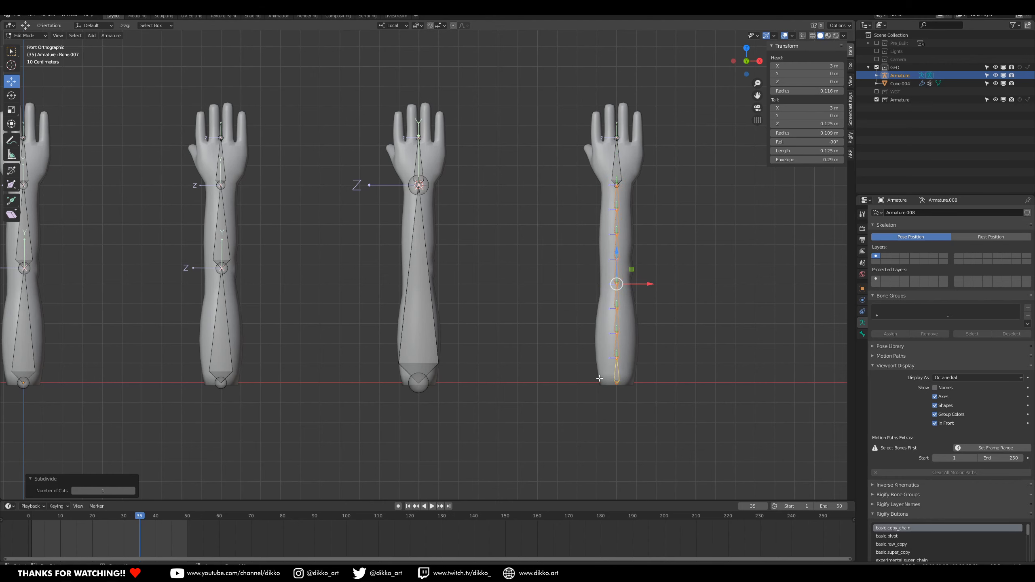
# Examine the fourth arm's subdivided chain by selecting its eight bones one by one from the base to the wrist.
pyautogui.click(617, 372)
pyautogui.click(618, 347)
pyautogui.click(619, 322)
pyautogui.click(618, 297)
pyautogui.click(618, 272)
pyautogui.click(619, 247)
pyautogui.click(618, 222)
pyautogui.click(617, 198)
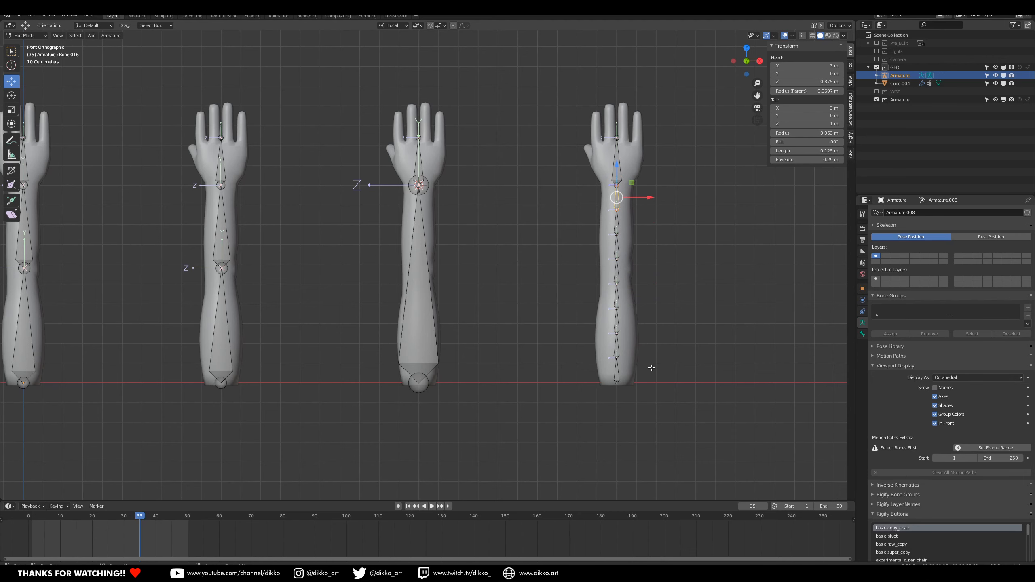
# Select the first arm's hand bone and open its bone properties.
pyautogui.keyDown('shift'); pyautogui.moveTo(386, 346); pyautogui.dragTo(551, 330, button='middle'); pyautogui.keyUp('shift')
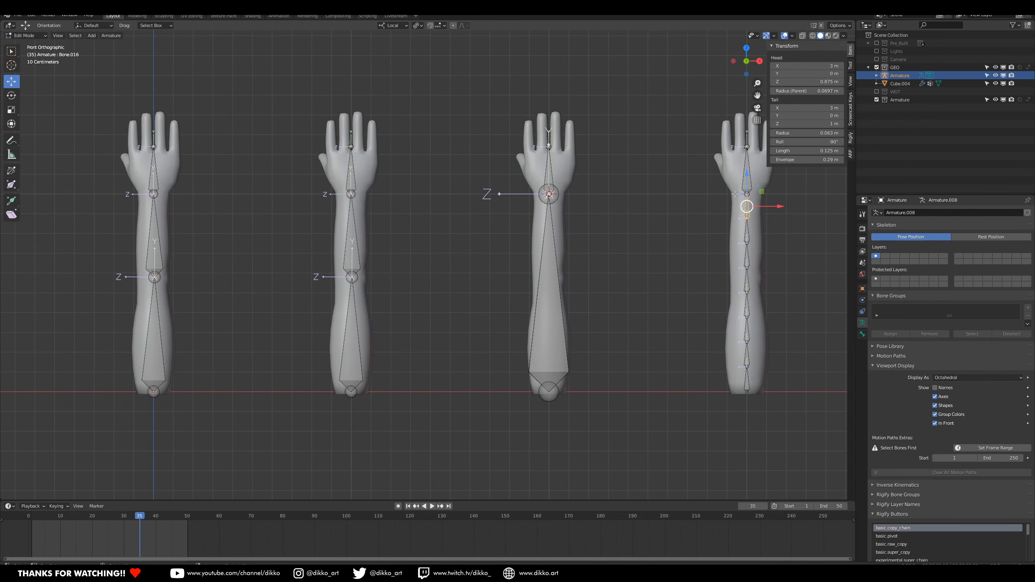
pyautogui.keyDown('shift'); pyautogui.moveTo(319, 297); pyautogui.dragTo(498, 293, button='middle'); pyautogui.keyUp('shift')
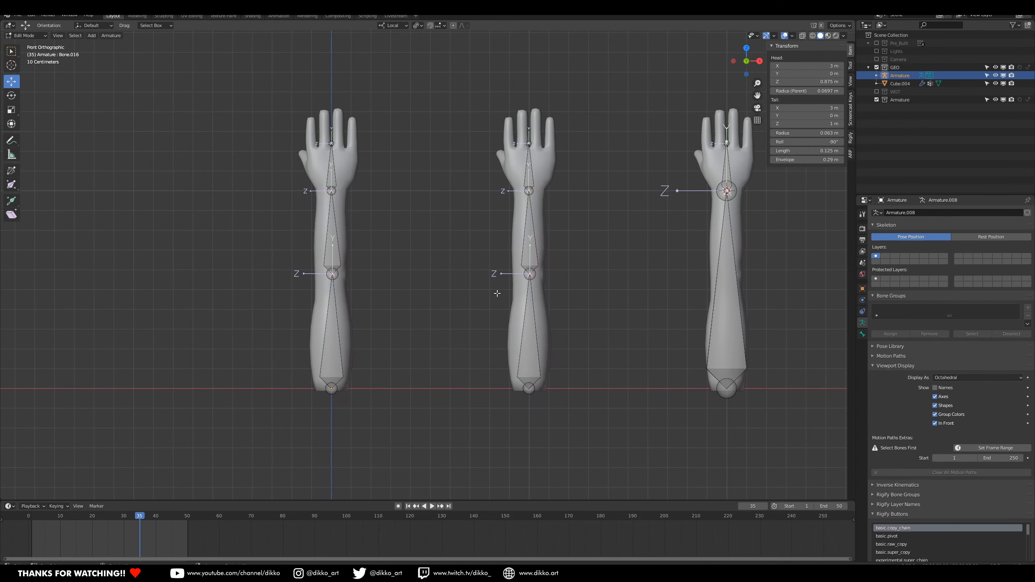
pyautogui.click(331, 169)
pyautogui.keyDown('shift'); pyautogui.moveTo(341, 233); pyautogui.dragTo(403, 238, button='middle'); pyautogui.keyUp('shift')
pyautogui.scroll(1, 423, 271)
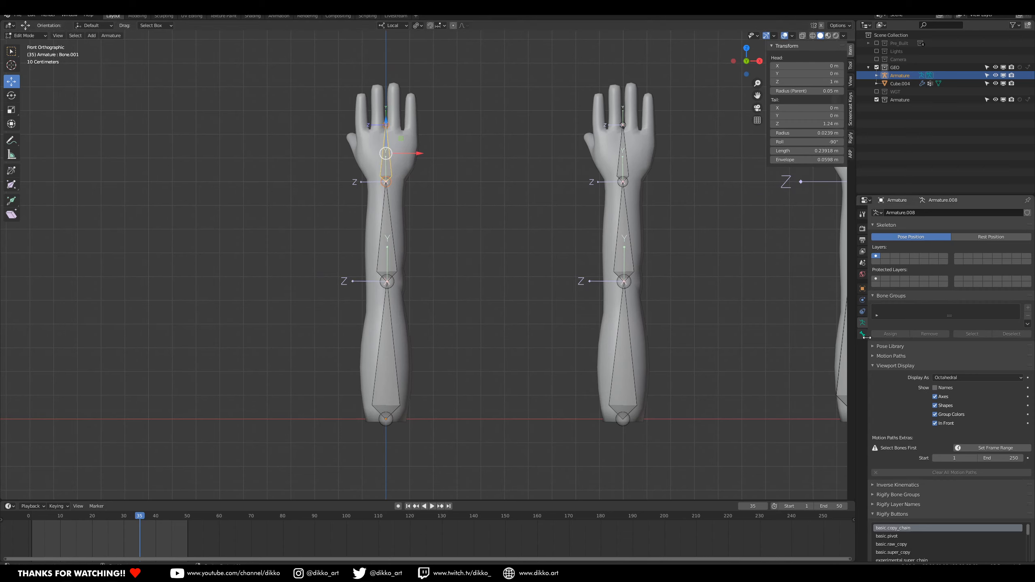
pyautogui.click(863, 334)
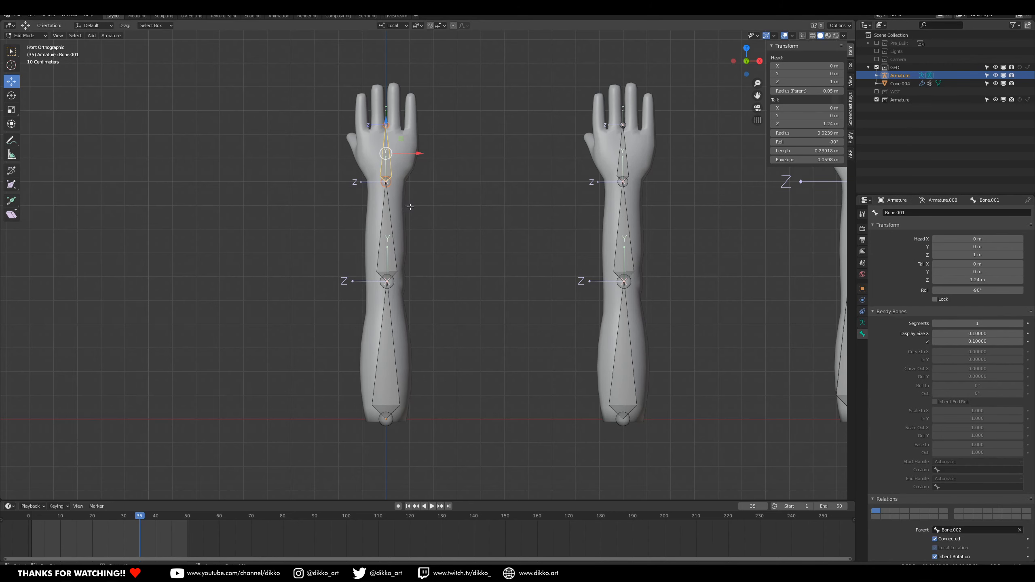
# Look over the bone chains of all four arms, from the first arm to the subdivided one.
pyautogui.scroll(-2, 629, 320)
pyautogui.keyDown('shift'); pyautogui.moveTo(652, 277); pyautogui.dragTo(522, 250, button='middle'); pyautogui.keyUp('shift')
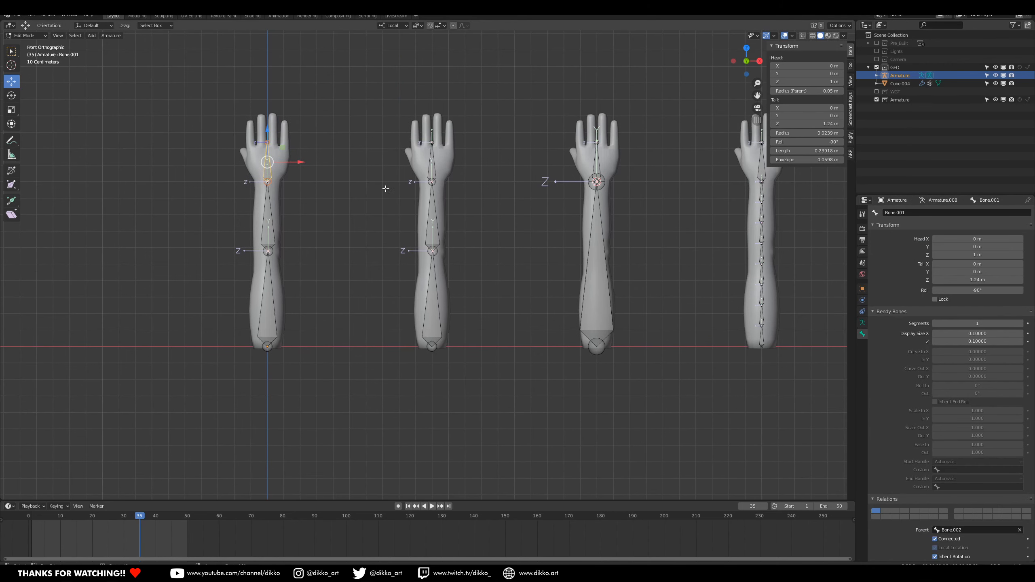
pyautogui.scroll(-1, 386, 187)
pyautogui.keyDown('shift'); pyautogui.moveTo(395, 211); pyautogui.dragTo(359, 222, button='middle'); pyautogui.keyUp('shift')
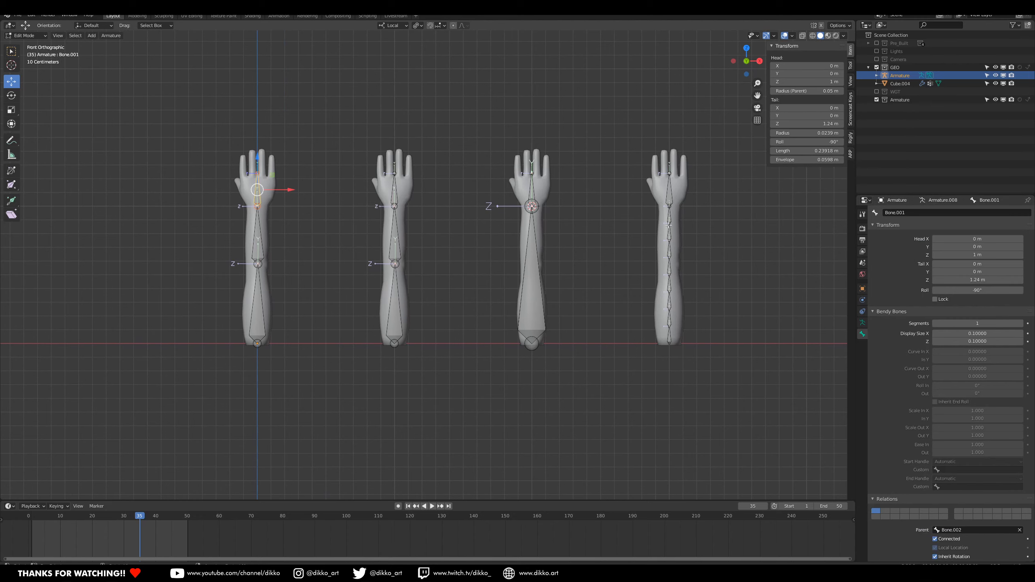
pyautogui.keyDown('shift'); pyautogui.moveTo(240, 229); pyautogui.dragTo(294, 231, button='middle'); pyautogui.keyUp('shift')
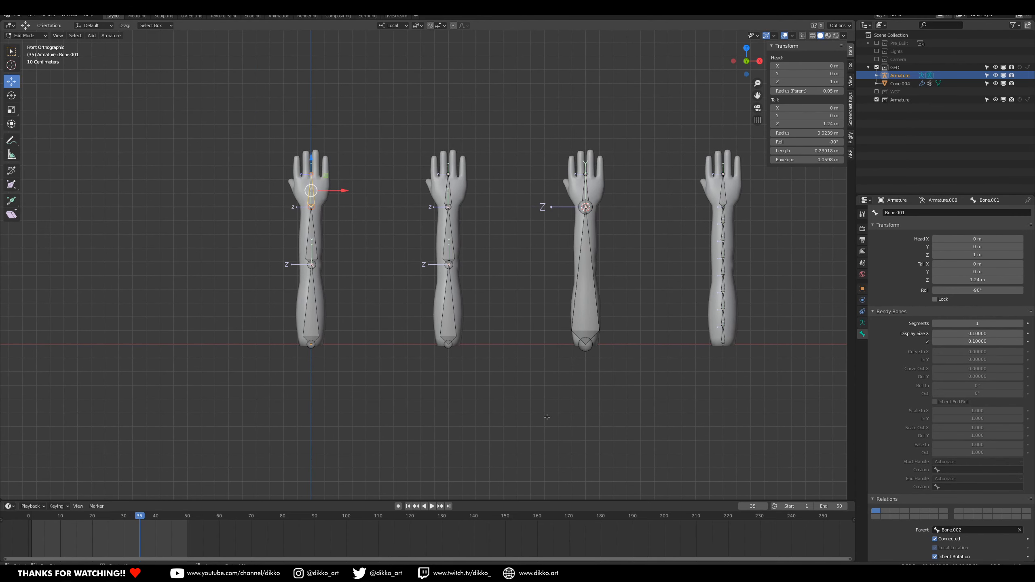
pyautogui.scroll(2, 273, 231)
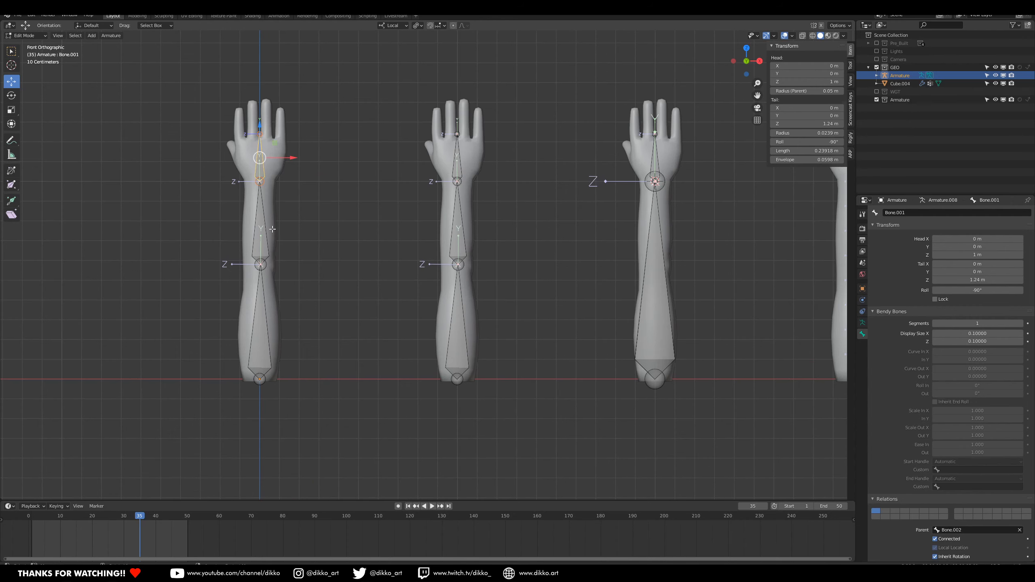
pyautogui.scroll(-2, 693, 248)
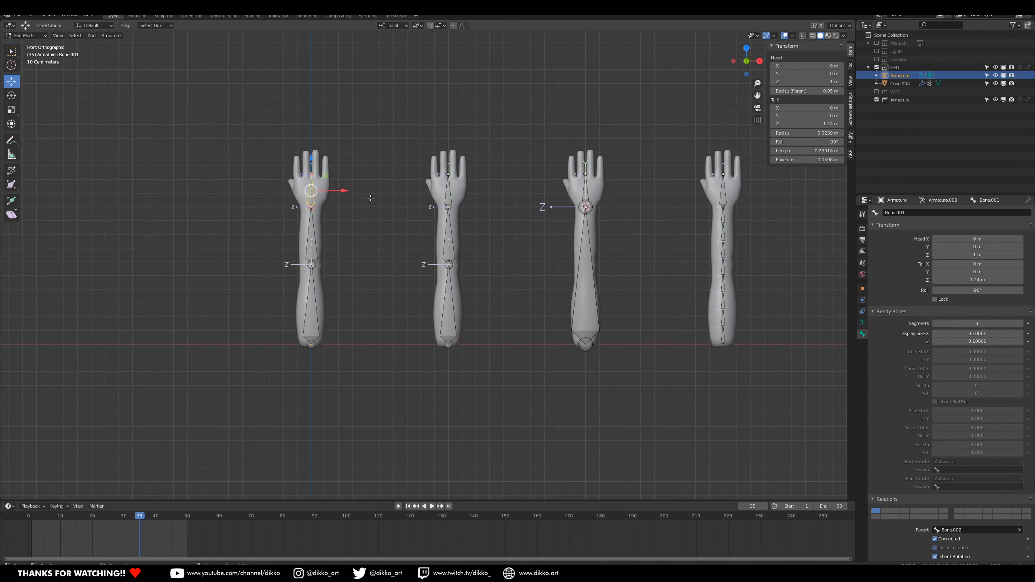
pyautogui.scroll(2, 370, 221)
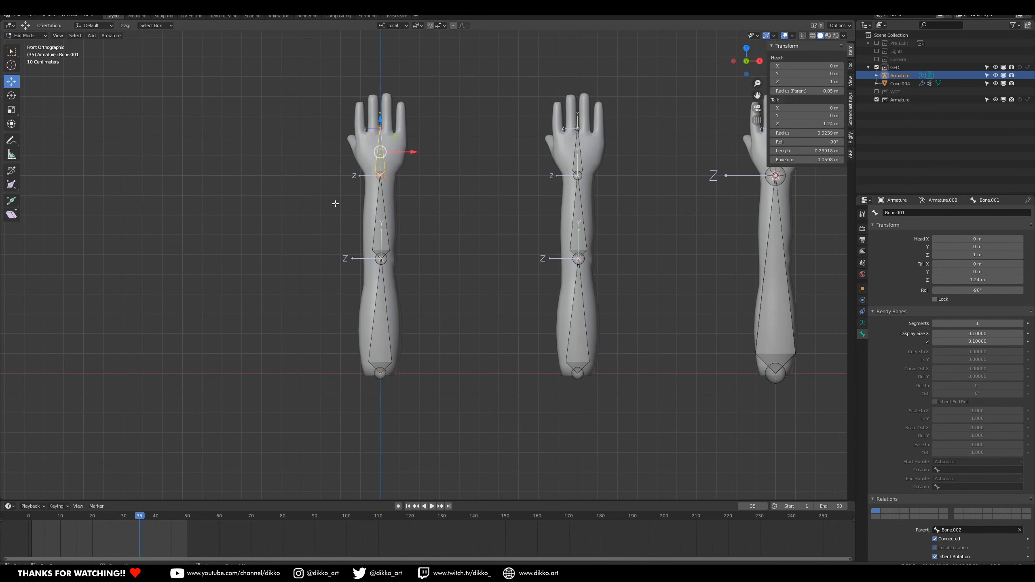
pyautogui.scroll(1, 411, 215)
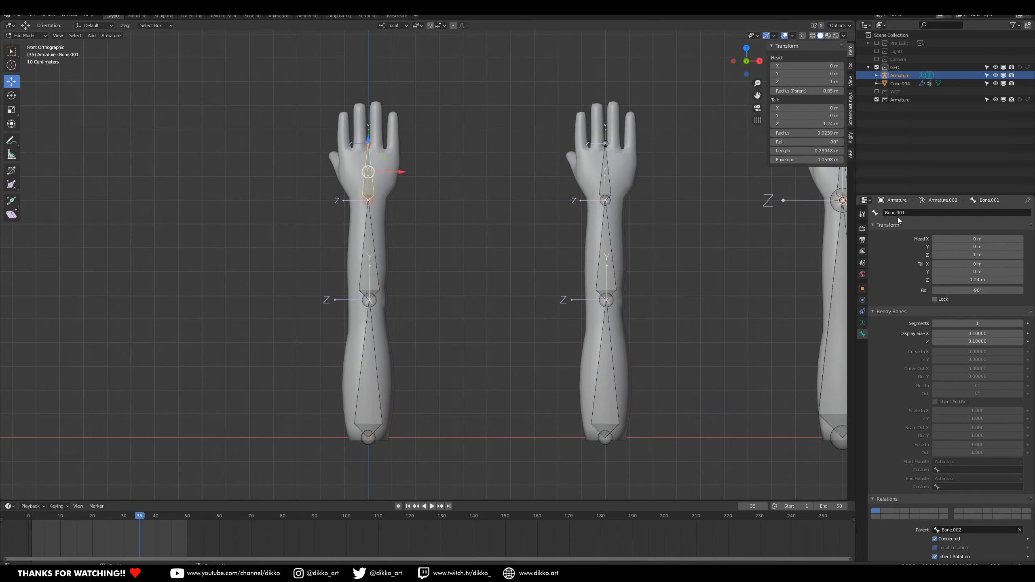
# Rename the first arm's hand bone to DEF_FK_hand.001.
pyautogui.click(902, 211)
pyautogui.write('DEF')
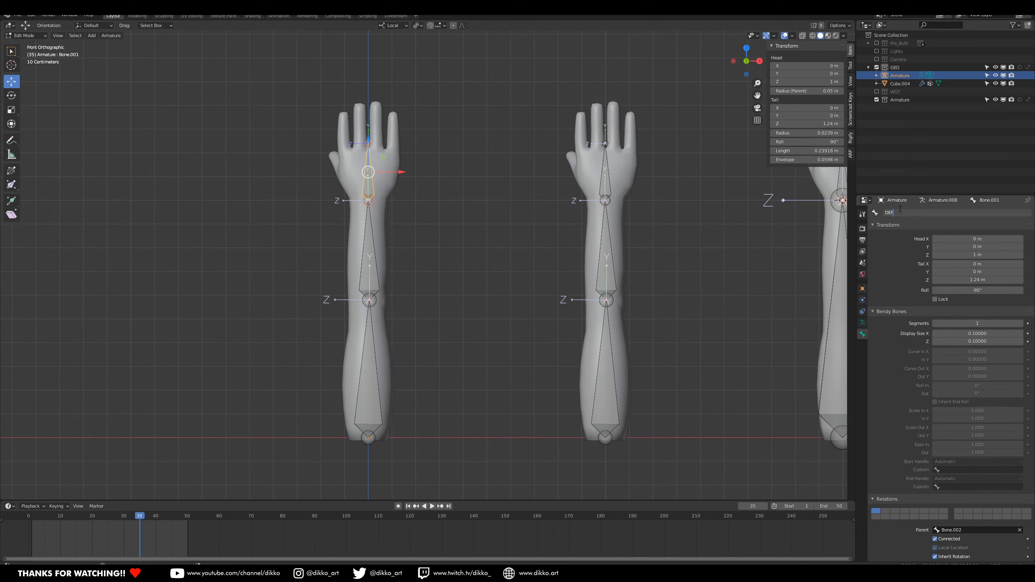
pyautogui.write('_FK_hand.001')
pyautogui.press('Return')
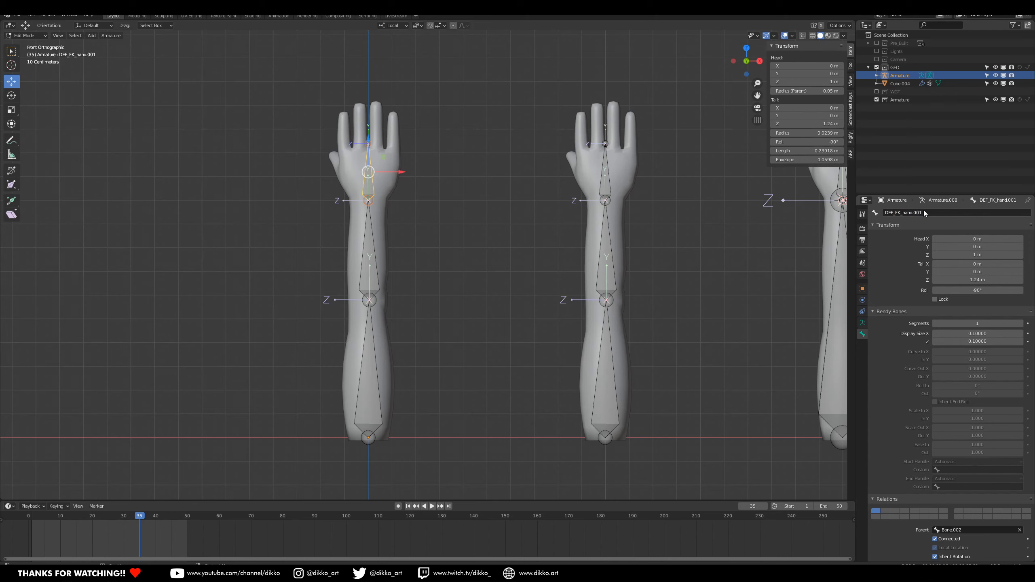
pyautogui.click(380, 392)
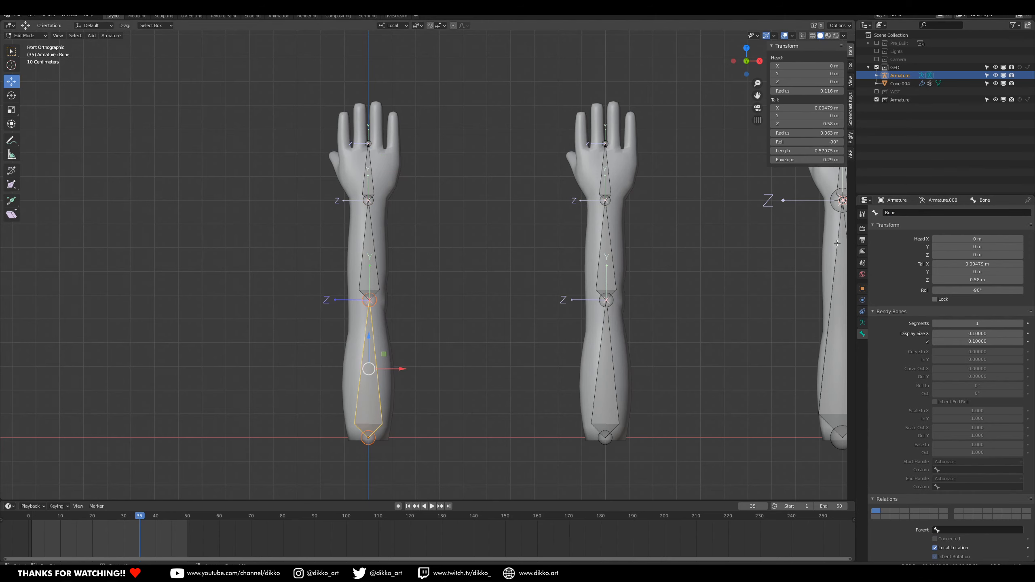
pyautogui.doubleClick(903, 214)
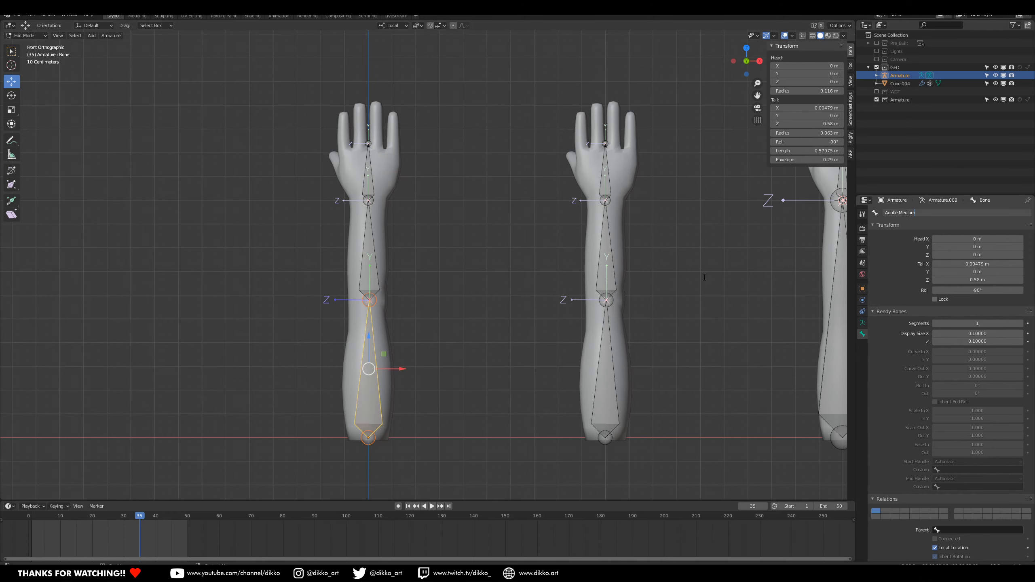
pyautogui.press('Return')
pyautogui.click(924, 212)
pyautogui.press('BackSpace')
# Rename the first arm's upper-arm bone to DEF_FK_BICEP.001, reusing the hand bone's name as the base.
pyautogui.click(361, 176)
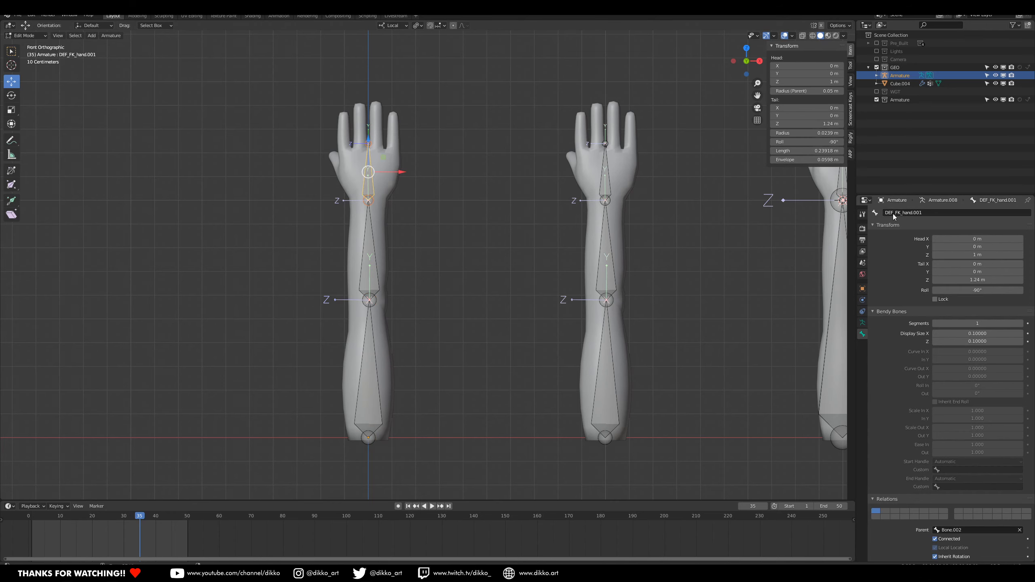
pyautogui.click(337, 367)
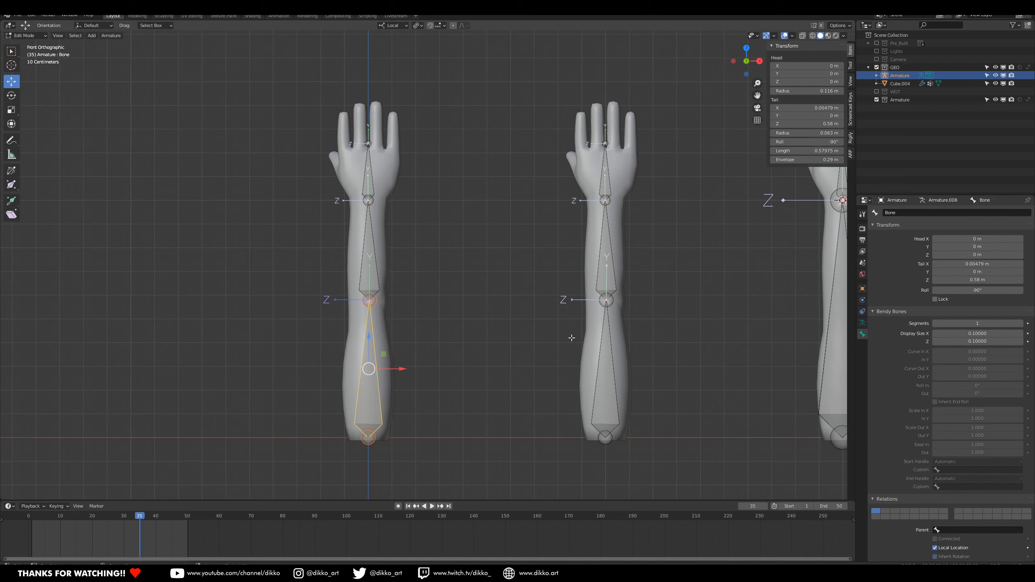
pyautogui.click(899, 213)
pyautogui.write('DEF_FK_hand.001')
pyautogui.moveTo(902, 212); pyautogui.dragTo(914, 211)
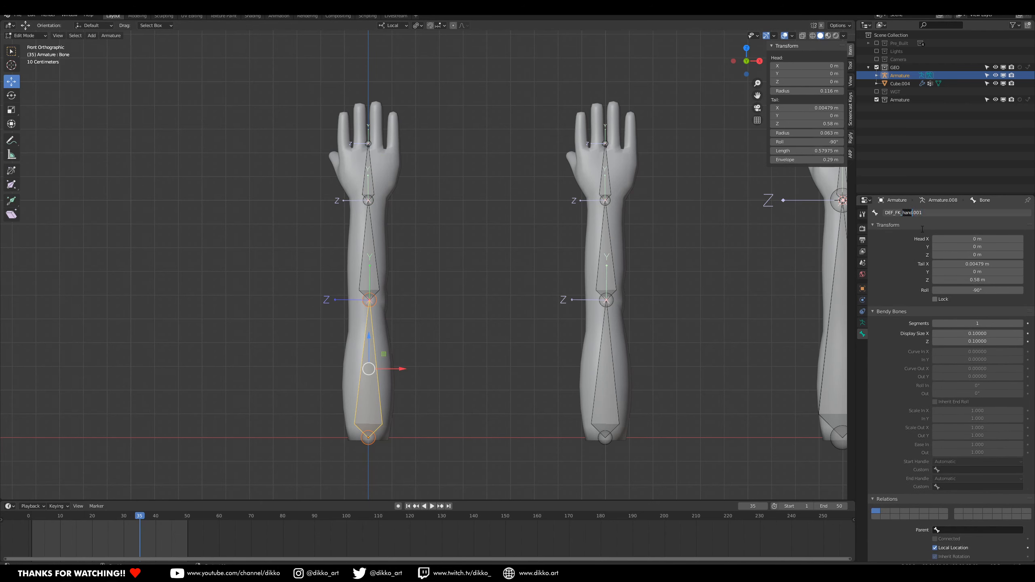
pyautogui.write('BICEP')
pyautogui.press('Return')
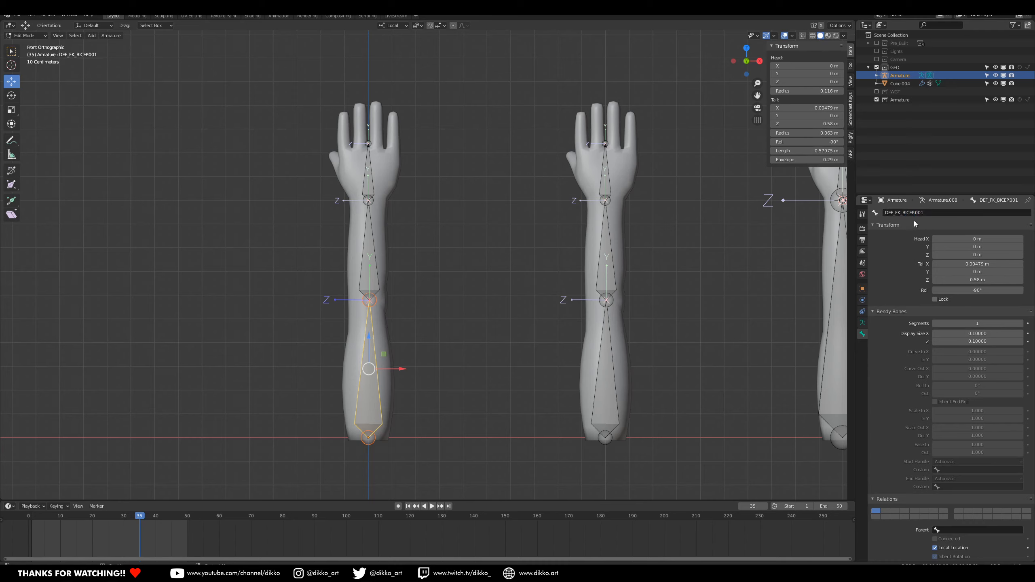
# Rename the first arm's forearm bone to DEF_FK_FOREARM.001, based on the upper-arm bone's name.
pyautogui.click(371, 251)
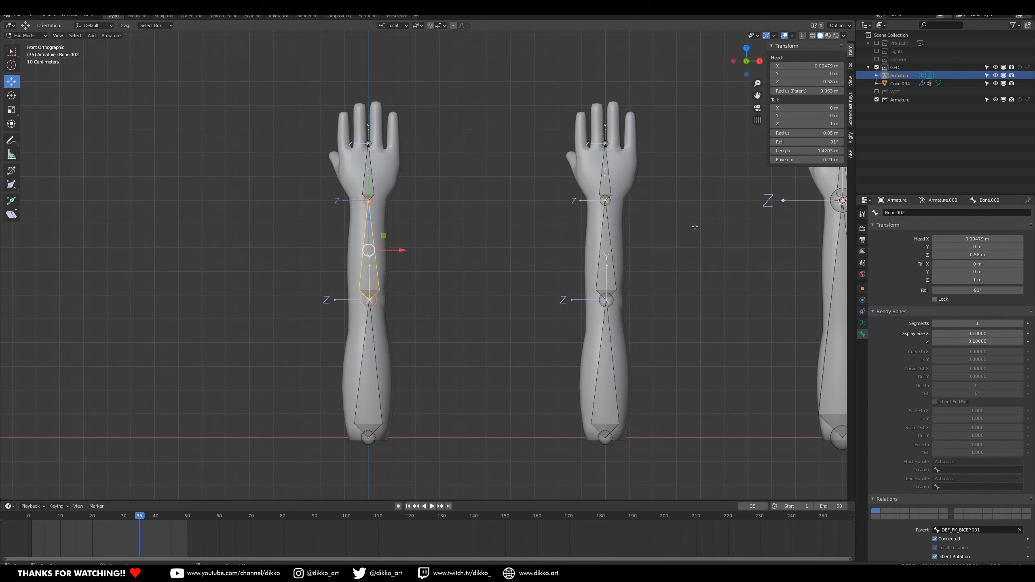
pyautogui.click(903, 212)
pyautogui.write('DEF_FK_BICEP.001')
pyautogui.moveTo(904, 212); pyautogui.dragTo(916, 212)
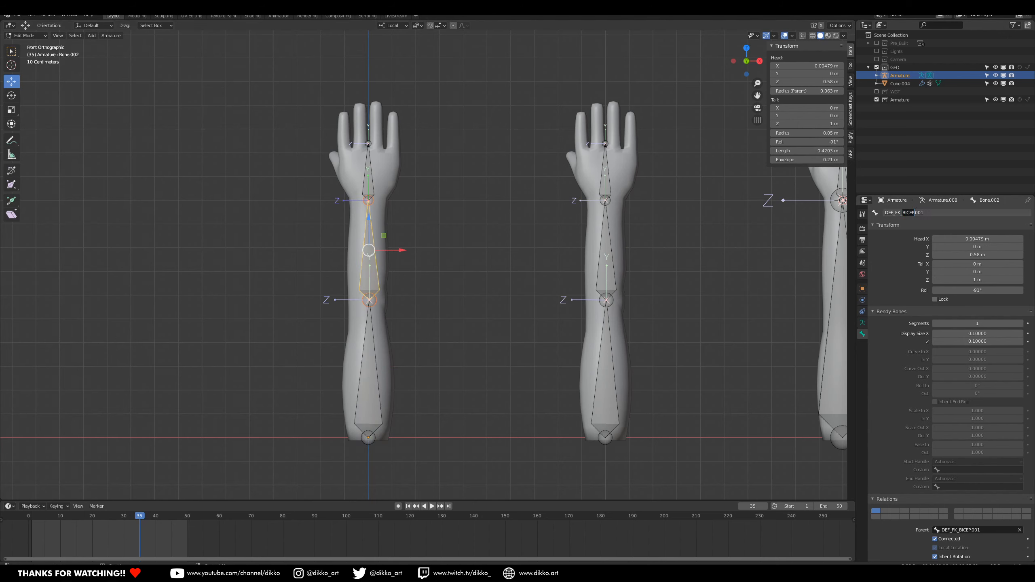
pyautogui.write('FOREARM')
pyautogui.press('Return')
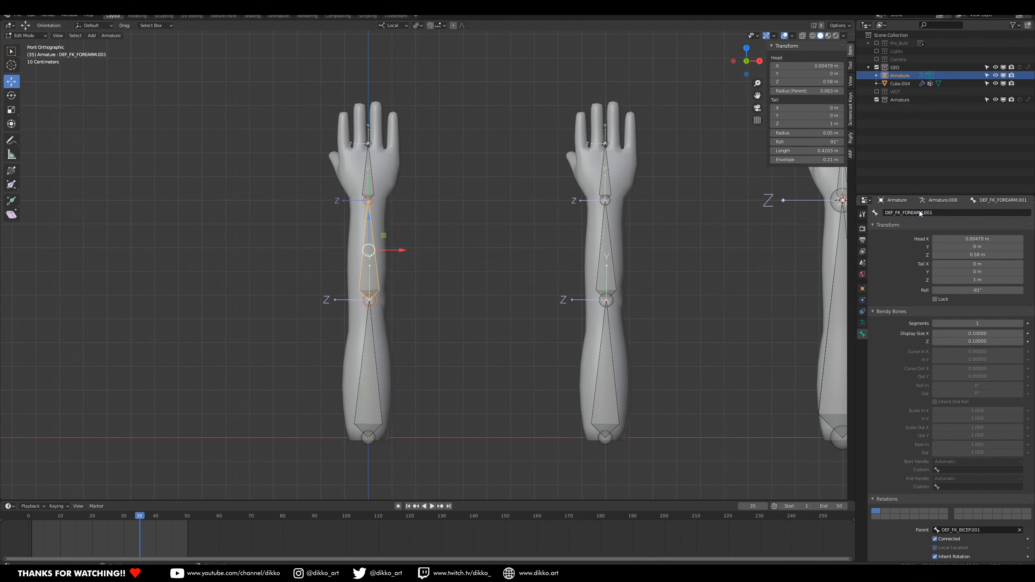
# Copy the first arm's hand bone name to the second arm's hand bone and change it to DEF_IK_hand.001.
pyautogui.click(363, 161)
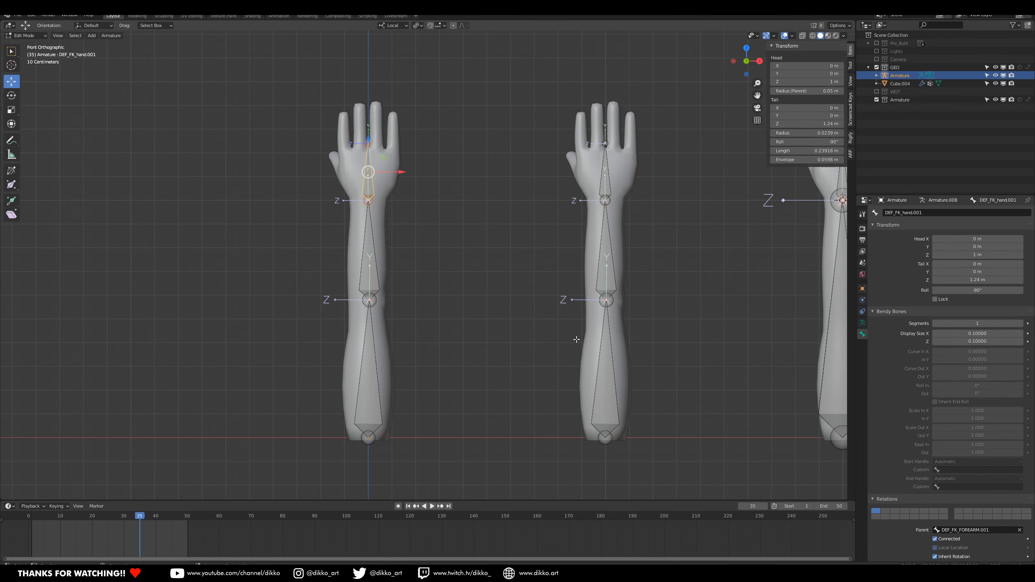
pyautogui.keyDown('shift'); pyautogui.moveTo(684, 330); pyautogui.dragTo(587, 325, button='middle'); pyautogui.keyUp('shift')
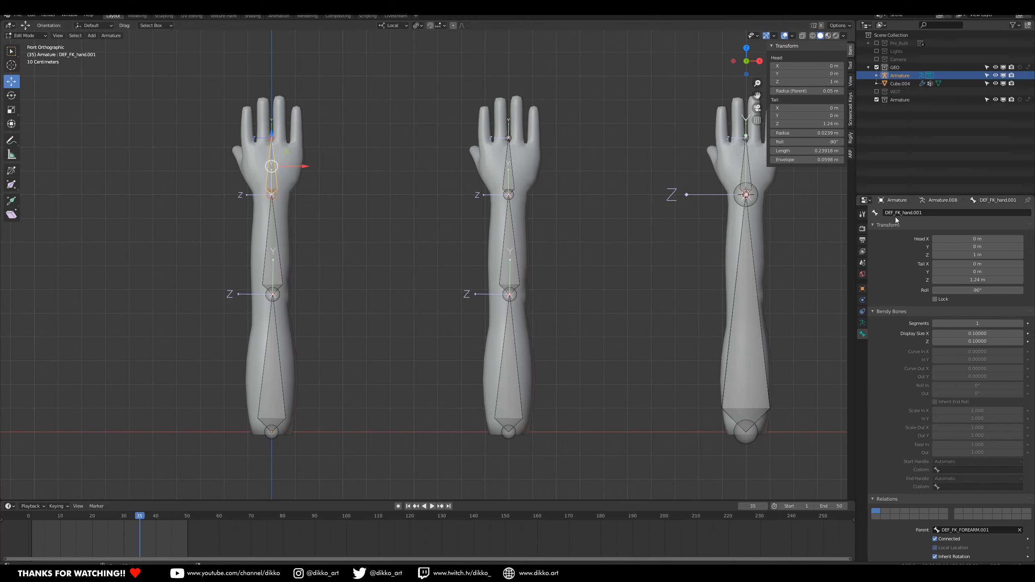
pyautogui.click(509, 167)
pyautogui.doubleClick(895, 212)
pyautogui.write('DEF_FK_hand.001')
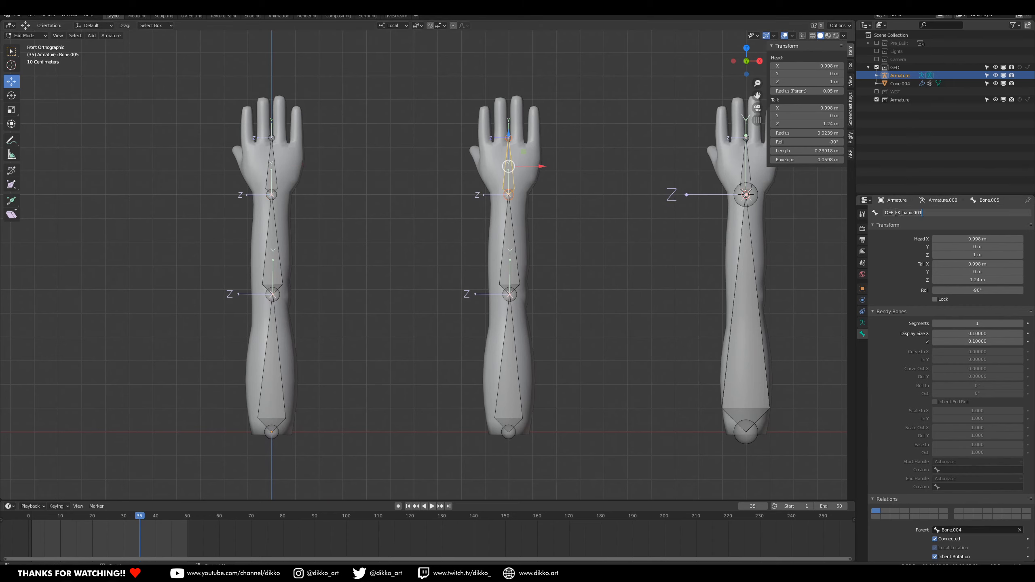
pyautogui.doubleClick(898, 212)
pyautogui.press('Return')
# Copy the first arm's forearm bone name to the second arm's forearm bone and change it to DEF_IK_FOREARM.001.
pyautogui.click(351, 225)
pyautogui.click(272, 244)
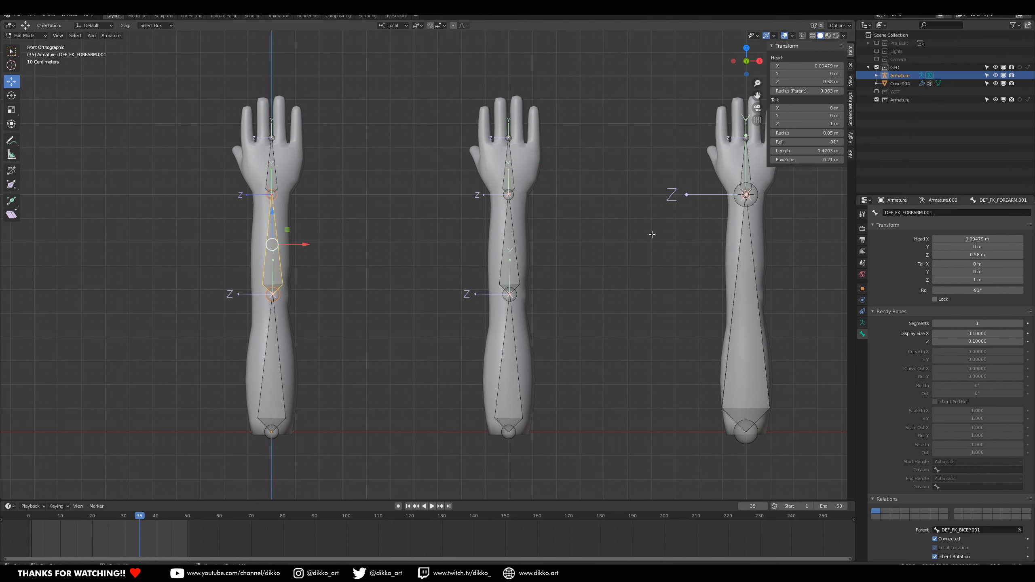
pyautogui.click(918, 212)
pyautogui.hotkey('ctrl', 'c')
pyautogui.click(509, 239)
pyautogui.click(501, 233)
pyautogui.click(899, 212)
pyautogui.hotkey('ctrl', 'v')
pyautogui.click(898, 212)
pyautogui.press('BackSpace')
pyautogui.write('I')
pyautogui.press('Return')
# Copy the first arm's upper-arm bone name to the second arm's upper-arm bone and change it to DEF_IK_BICEP.001.
pyautogui.click(288, 339)
pyautogui.click(517, 321)
pyautogui.click(899, 212)
pyautogui.write('DEF_FK_BICEP.001')
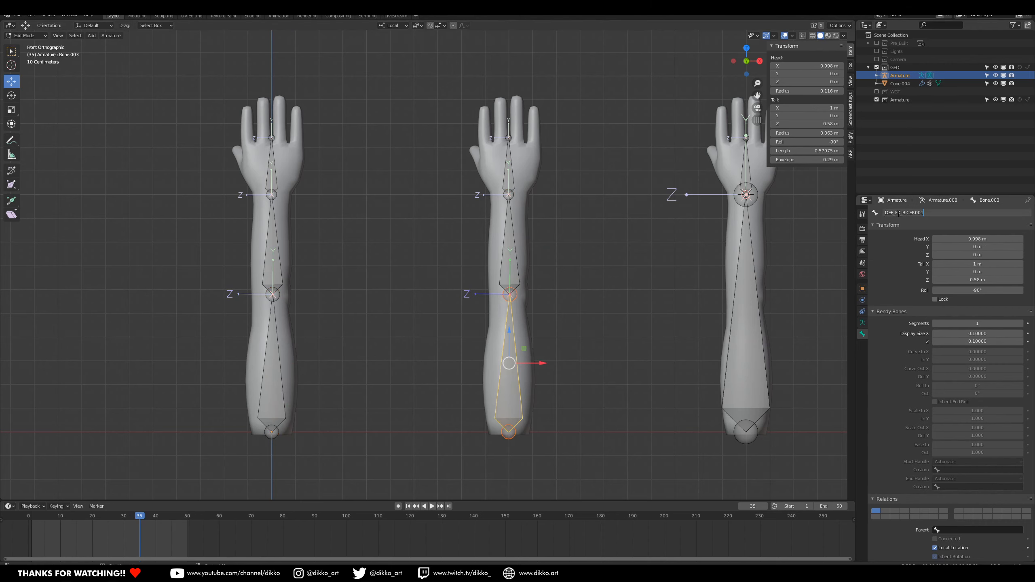
pyautogui.click(899, 212)
pyautogui.press('BackSpace')
pyautogui.write('I')
pyautogui.press('Return')
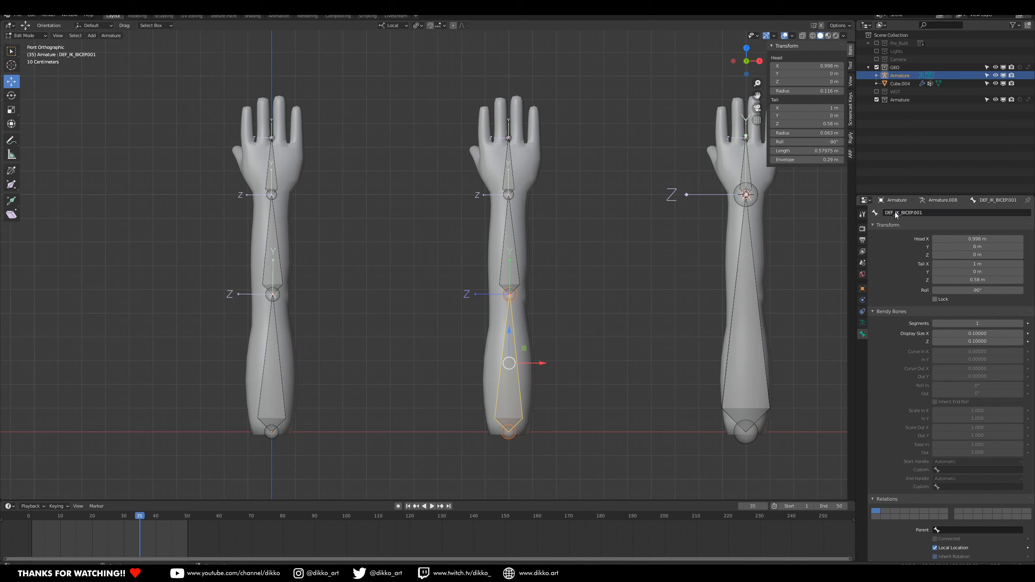
# Box-select the first arm's whole bone chain, followed by the second arm's chain, to review the named groups.
pyautogui.moveTo(216, 94); pyautogui.dragTo(340, 398)
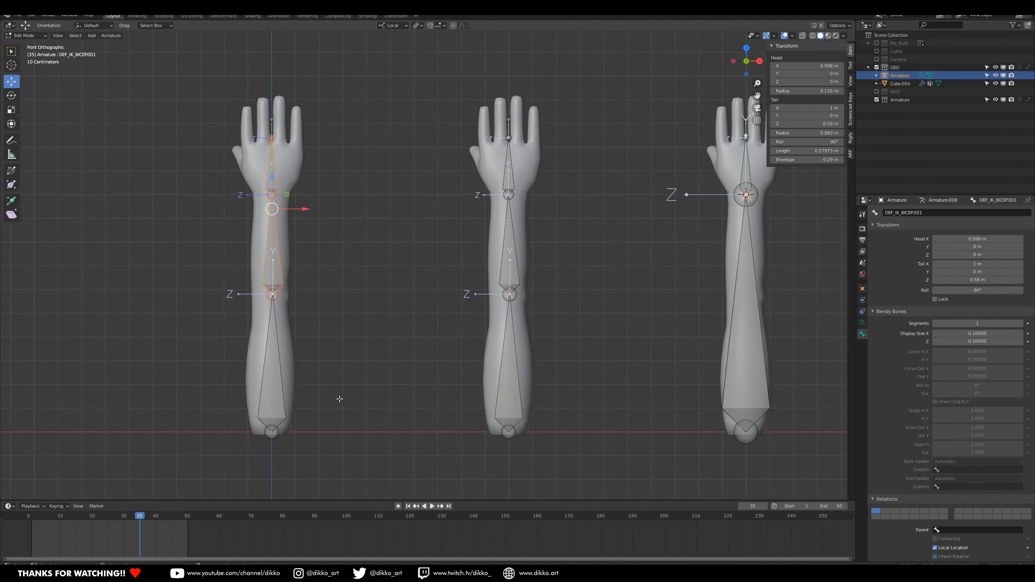
pyautogui.moveTo(205, 91); pyautogui.dragTo(371, 469)
pyautogui.moveTo(461, 60); pyautogui.dragTo(551, 446)
# Copy the second arm's hand bone name to the third arm's hand bone and change it to DEF_BB_hand.001.
pyautogui.keyDown('shift'); pyautogui.moveTo(682, 345); pyautogui.dragTo(511, 326, button='middle'); pyautogui.keyUp('shift')
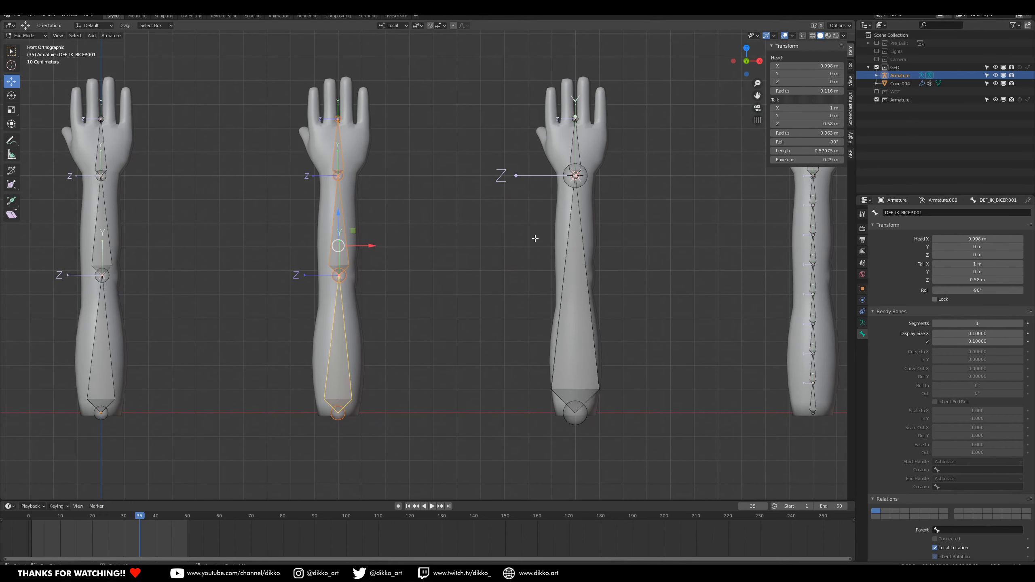
pyautogui.click(575, 146)
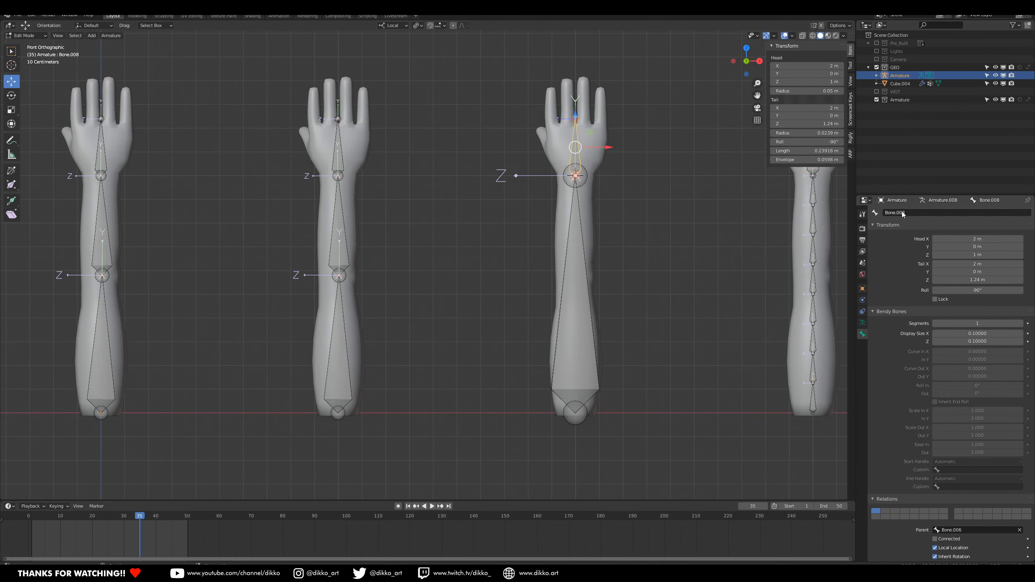
pyautogui.click(338, 147)
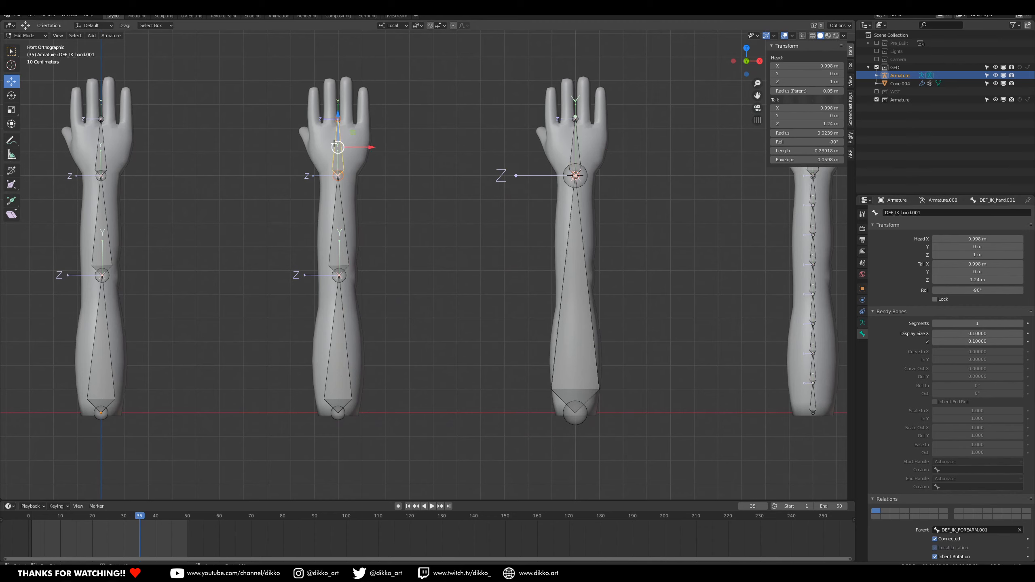
pyautogui.doubleClick(895, 212)
pyautogui.hotkey('ctrl', 'c')
pyautogui.press('Return')
pyautogui.click(573, 140)
pyautogui.doubleClick(900, 212)
pyautogui.hotkey('ctrl', 'v')
pyautogui.click(900, 212)
pyautogui.press('BackSpace')
pyautogui.press('BackSpace')
pyautogui.write('BB')
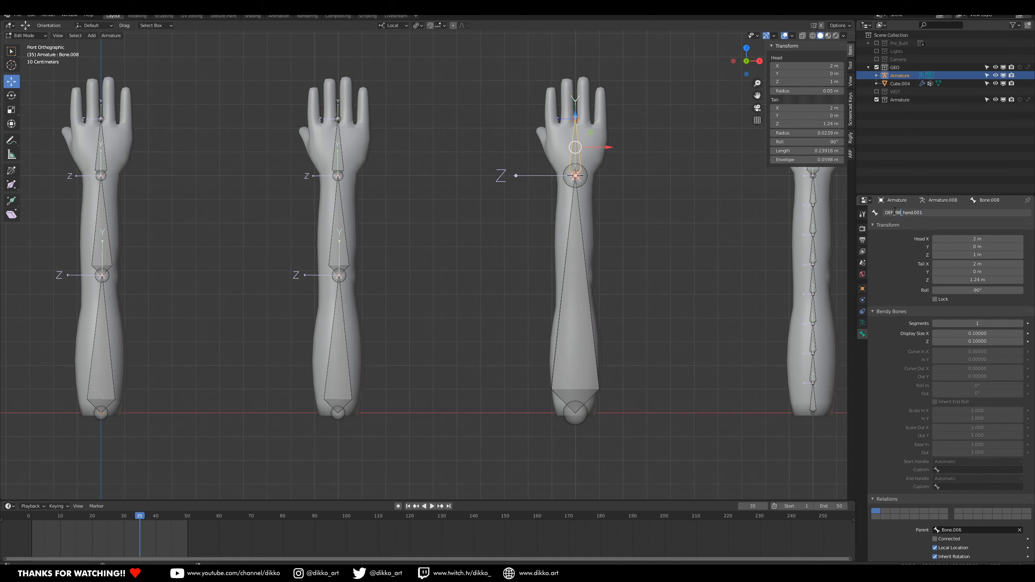
pyautogui.press('Return')
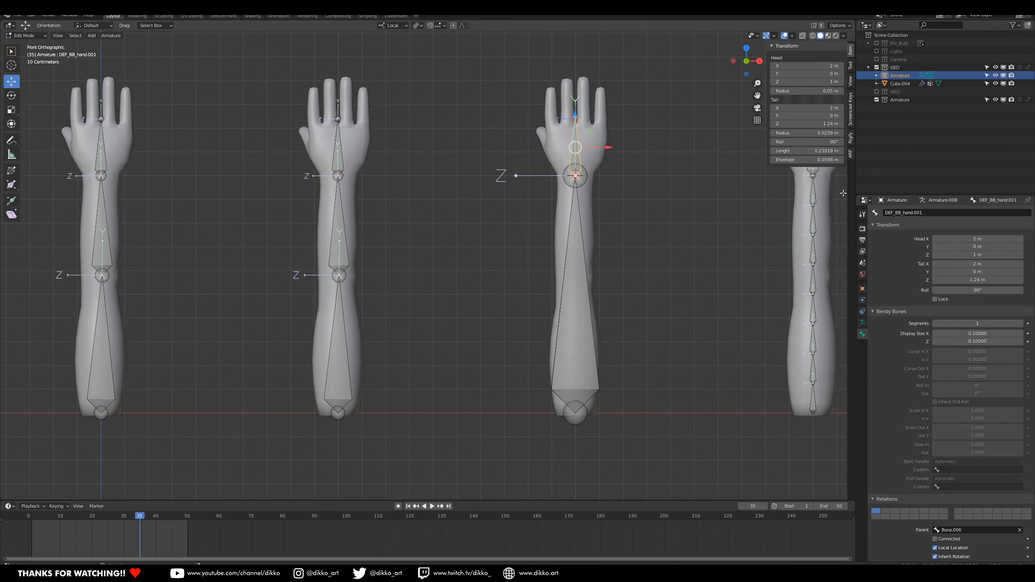
# Paste the copied bone name onto the third arm's long arm bone and change it to DEF_BB_arm.001.
pyautogui.click(591, 276)
pyautogui.doubleClick(901, 213)
pyautogui.hotkey('ctrl', 'v')
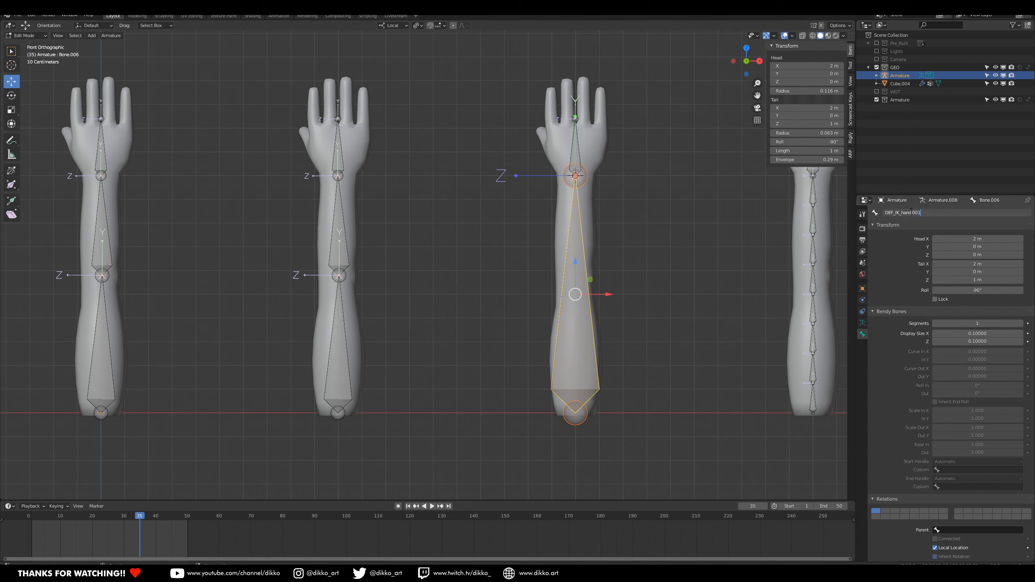
pyautogui.click(899, 212)
pyautogui.moveTo(910, 212); pyautogui.dragTo(955, 213)
pyautogui.write('BB)arm')
pyautogui.press('BackSpace')
pyautogui.press('BackSpace')
pyautogui.press('BackSpace')
pyautogui.write('_arm')
pyautogui.press('Return')
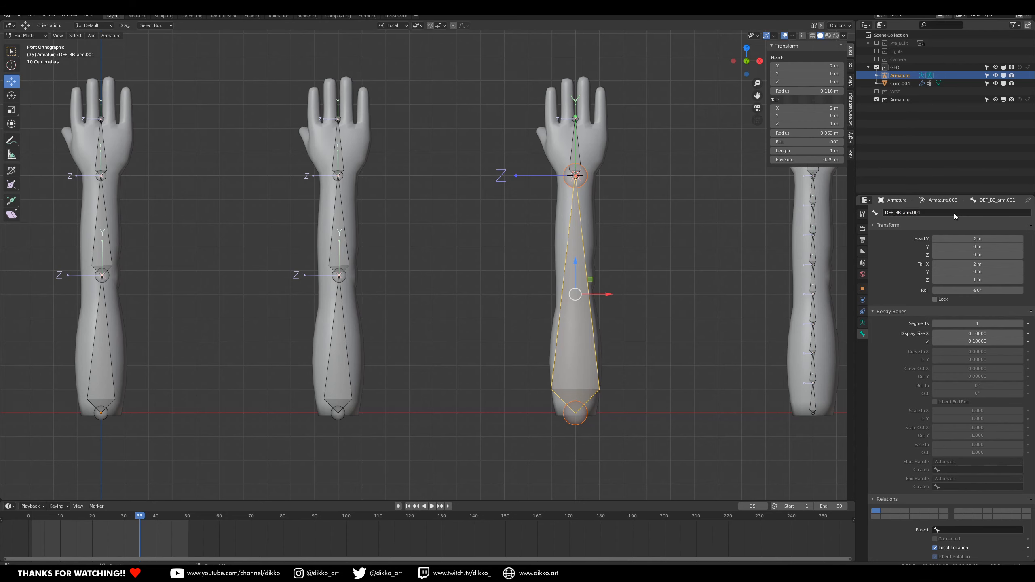
# Select the first arm's hand, forearm and upper-arm bones in turn to review their names.
pyautogui.keyDown('shift'); pyautogui.moveTo(289, 258); pyautogui.dragTo(411, 248, button='middle'); pyautogui.keyUp('shift')
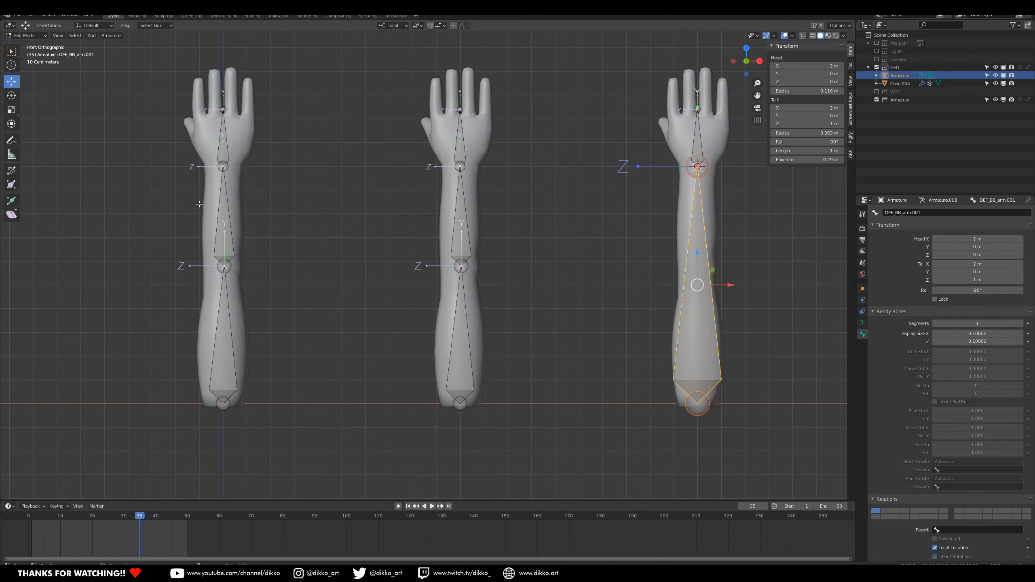
pyautogui.scroll(-1, 276, 264)
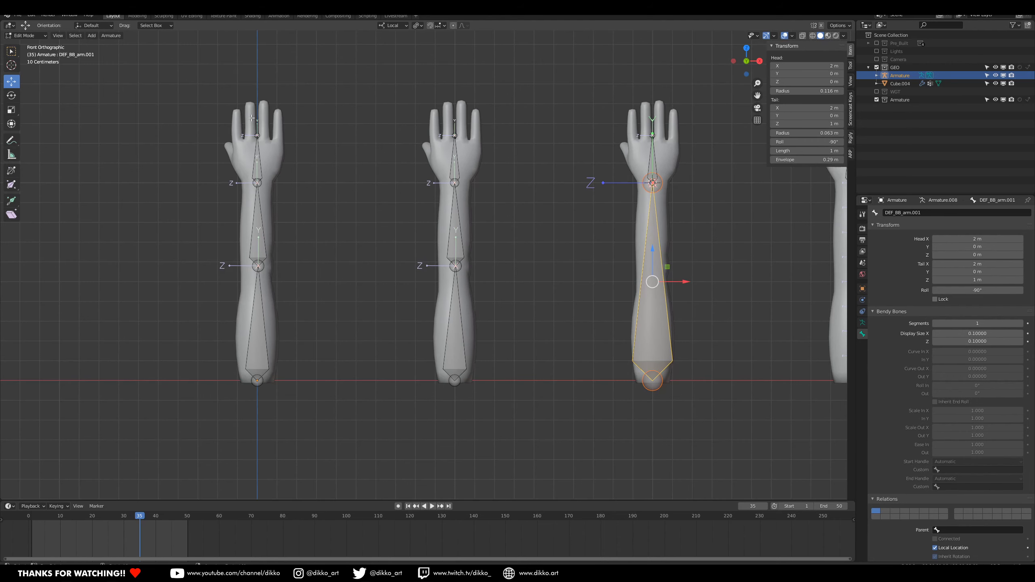
pyautogui.keyDown('shift'); pyautogui.moveTo(631, 314); pyautogui.dragTo(598, 311, button='middle'); pyautogui.keyUp('shift')
pyautogui.click(227, 168)
pyautogui.click(226, 222)
pyautogui.click(226, 322)
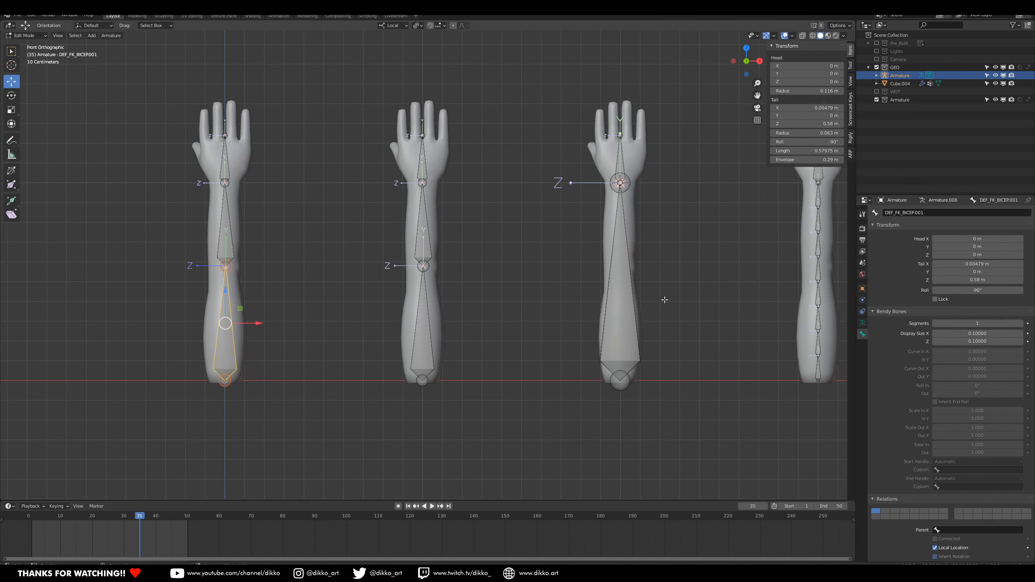
pyautogui.keyDown('shift'); pyautogui.moveTo(473, 205); pyautogui.dragTo(462, 208, button='middle'); pyautogui.keyUp('shift')
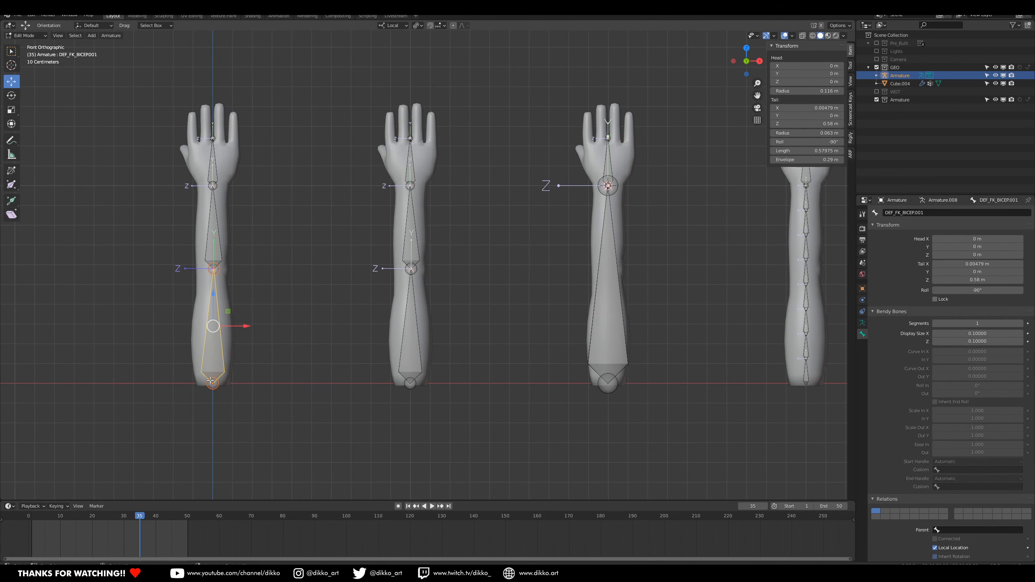
pyautogui.keyDown('shift'); pyautogui.moveTo(476, 249); pyautogui.dragTo(323, 240, button='middle'); pyautogui.keyUp('shift')
pyautogui.keyDown('shift'); pyautogui.moveTo(443, 259); pyautogui.dragTo(477, 261, button='middle'); pyautogui.keyUp('shift')
pyautogui.keyDown('shift'); pyautogui.moveTo(675, 178); pyautogui.dragTo(610, 183, button='middle'); pyautogui.keyUp('shift')
# Copy the third arm's hand bone name to the fourth arm's hand bone and change it to DEF_SPIK_hand.001.
pyautogui.click(622, 163)
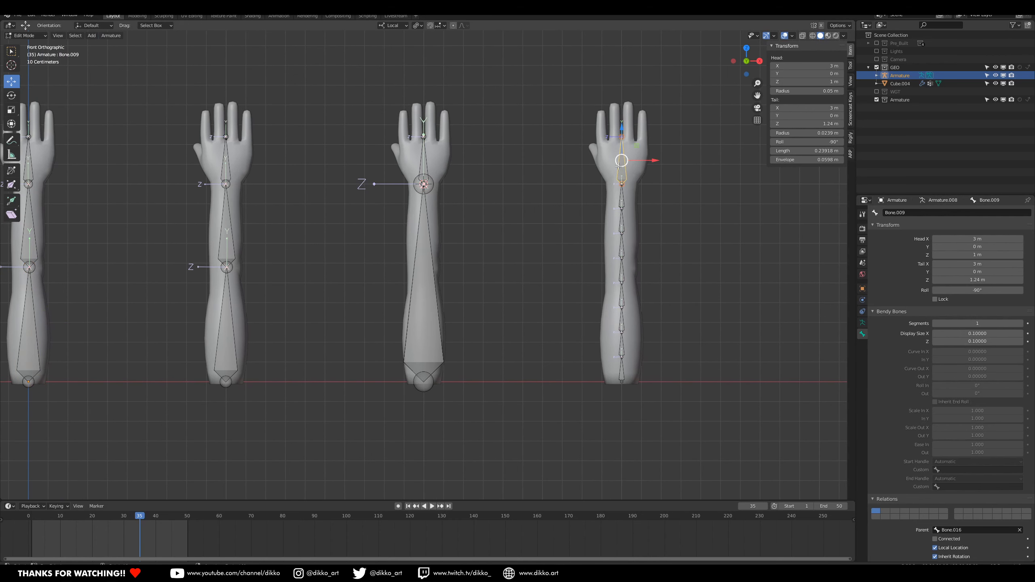
pyautogui.click(426, 160)
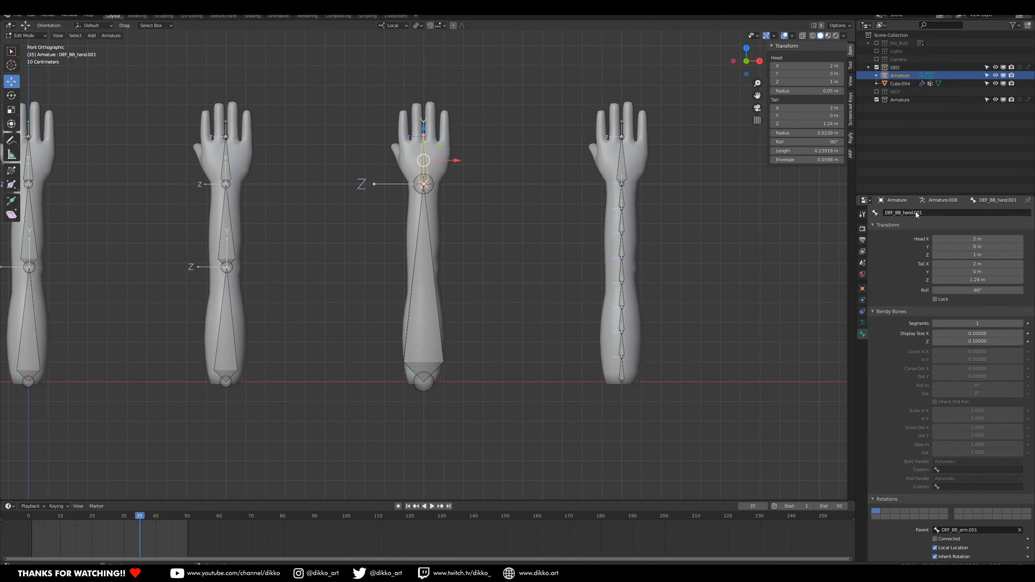
pyautogui.click(621, 163)
pyautogui.click(894, 213)
pyautogui.write('DEF_BB_hand.001')
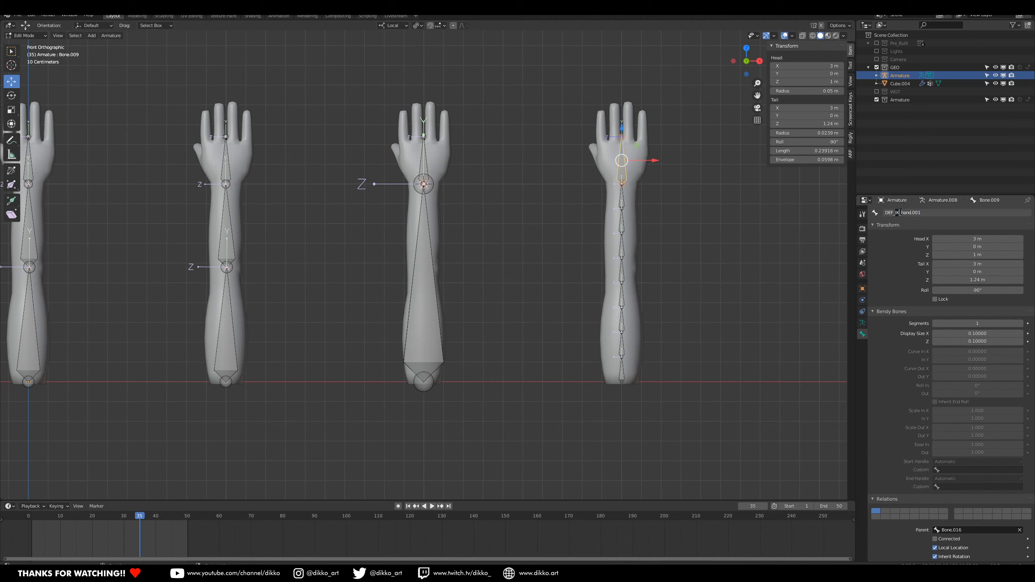
pyautogui.write('SPIK')
pyautogui.press('Return')
# Paste the hand bone name onto the fourth arm's lowest arm bone and change it to DEF_SPIK_arm.001.
pyautogui.click(620, 376)
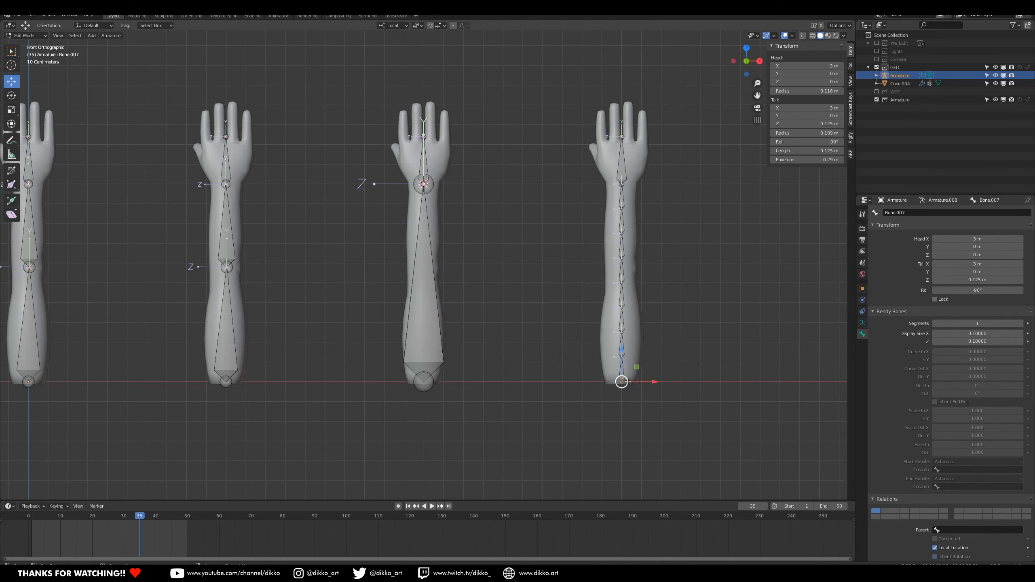
pyautogui.click(621, 369)
pyautogui.doubleClick(903, 213)
pyautogui.write('DEF_SPIK_hand.001')
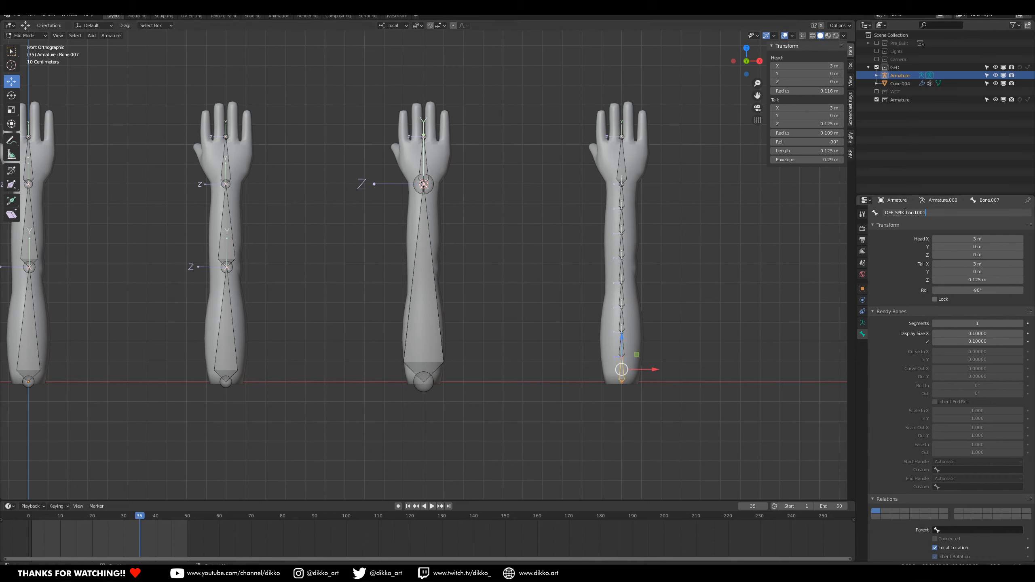
pyautogui.moveTo(907, 213); pyautogui.dragTo(917, 213)
pyautogui.write('arm')
pyautogui.press('Return')
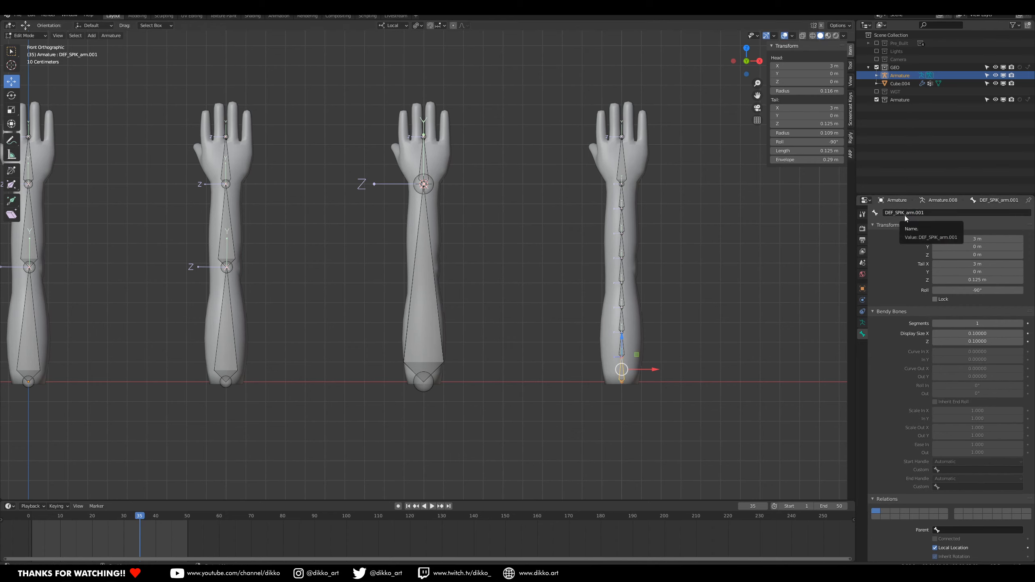
# Paste the copied arm bone name onto the fourth arm's remaining arm bones in ascending order, giving DEF_SPIK_arm.002 to DEF_SPIK_arm.008.
pyautogui.click(624, 346)
pyautogui.click(904, 213)
pyautogui.write('DEF_SPIK_arm.001')
pyautogui.press('Return')
pyautogui.click(623, 320)
pyautogui.write('DEF_SPIK_arm.003')
pyautogui.click(623, 295)
pyautogui.write('DEF_SPIK_arm.004')
pyautogui.click(624, 271)
pyautogui.write('DEF_SPIK_arm.005')
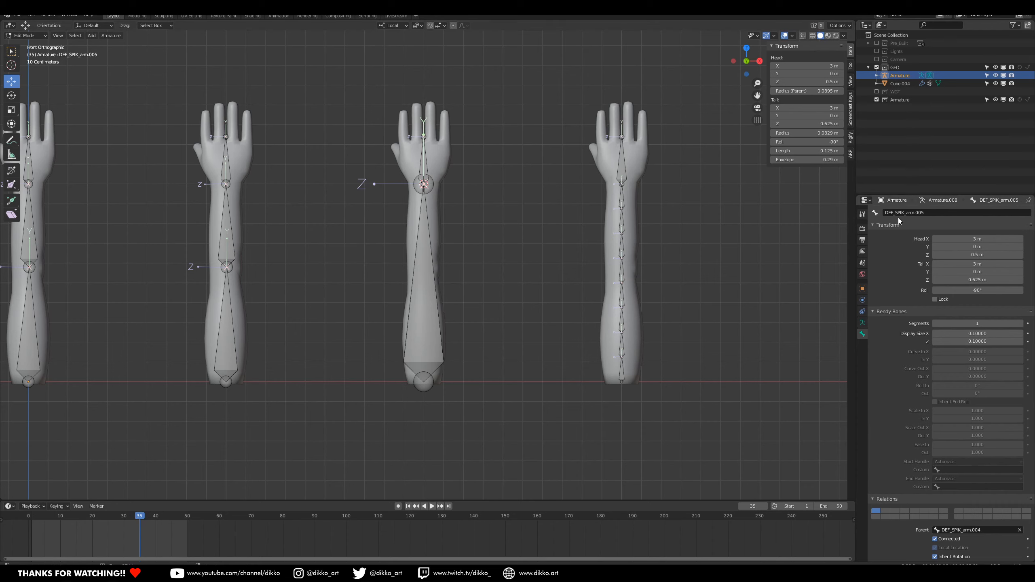
pyautogui.click(622, 245)
pyautogui.hotkey('ctrl', 'v')
pyautogui.click(623, 209)
pyautogui.hotkey('ctrl', 'v')
pyautogui.click(622, 191)
pyautogui.write('DEF_SPIK_arm.008')
# Return to Object Mode and parent the arm mesh to the armature with automatic weights.
pyautogui.scroll(-2, 588, 169)
pyautogui.keyDown('shift'); pyautogui.moveTo(587, 169); pyautogui.dragTo(751, 182, button='middle'); pyautogui.keyUp('shift')
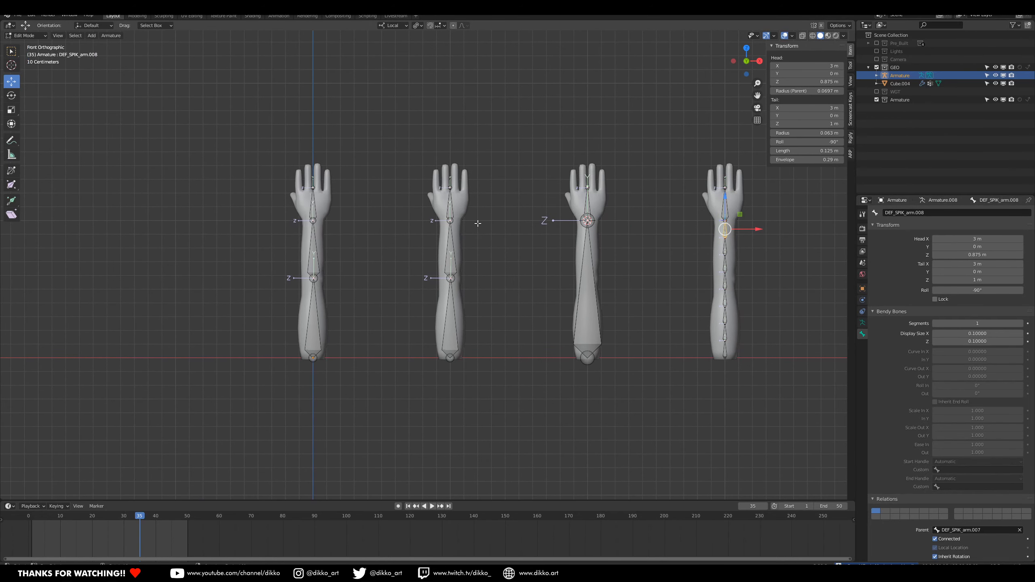
pyautogui.scroll(3, 286, 235)
pyautogui.scroll(-1, 277, 234)
pyautogui.click(38, 37)
pyautogui.click(28, 45)
pyautogui.scroll(-3, 343, 221)
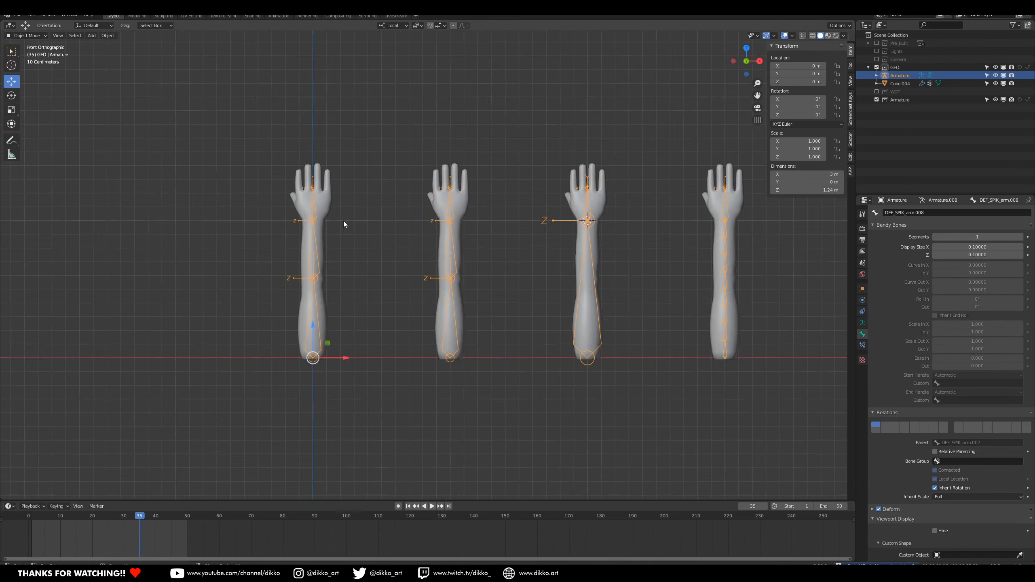
pyautogui.keyDown('shift'); pyautogui.moveTo(419, 238); pyautogui.dragTo(389, 231, button='middle'); pyautogui.keyUp('shift')
pyautogui.click(312, 200)
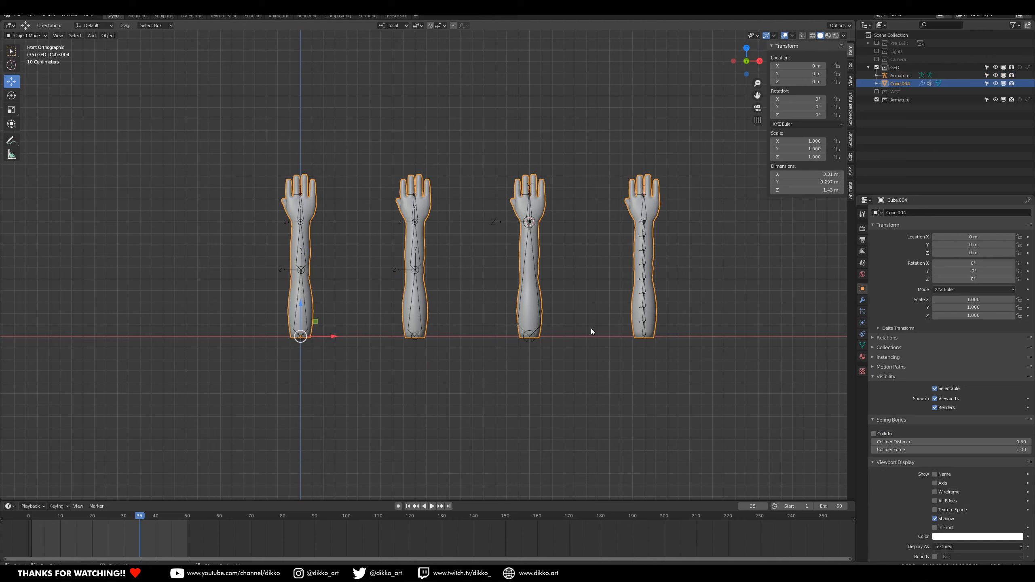
pyautogui.keyDown('shift'); pyautogui.click(306, 249); pyautogui.keyUp('shift')
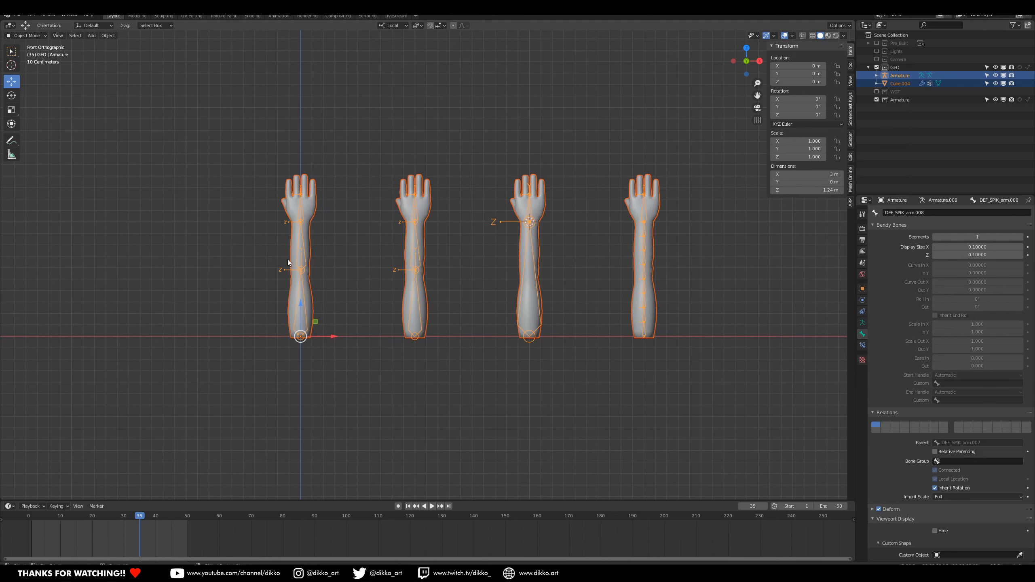
pyautogui.hotkey('ctrl', 'p')
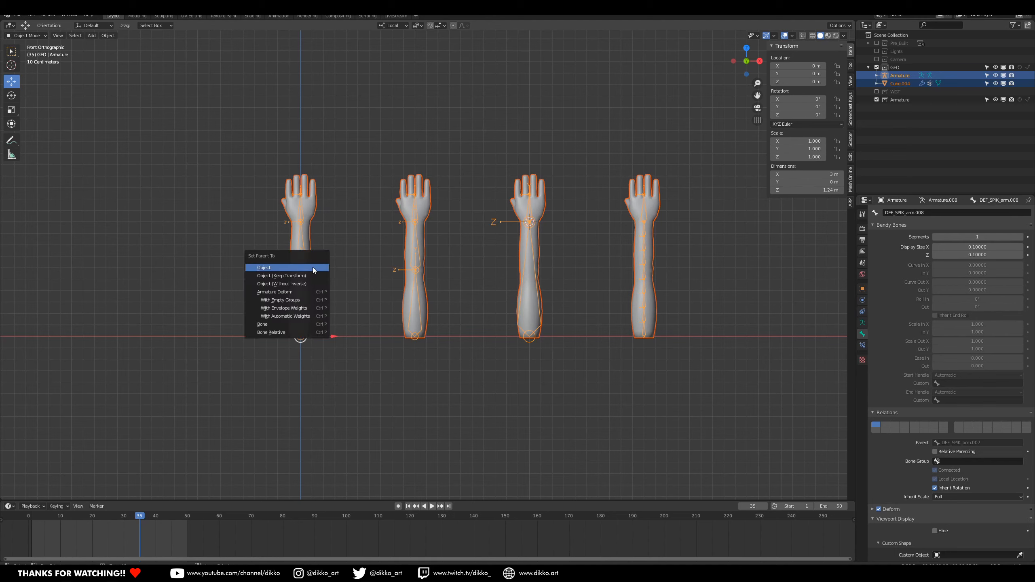
pyautogui.click(318, 320)
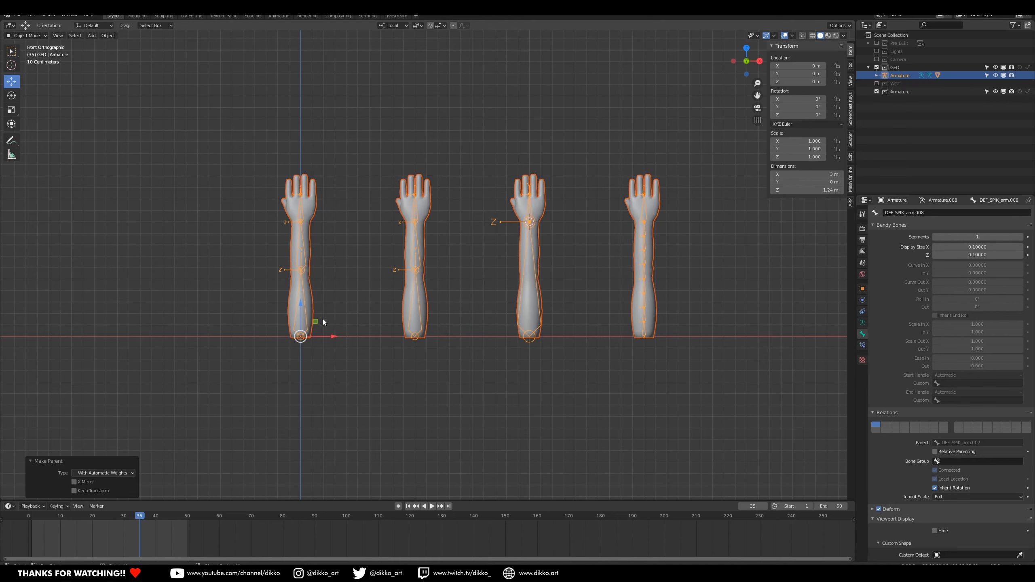
# Enable the Screencast Keys display and collapse the viewport sidebar.
pyautogui.click(852, 102)
pyautogui.click(782, 47)
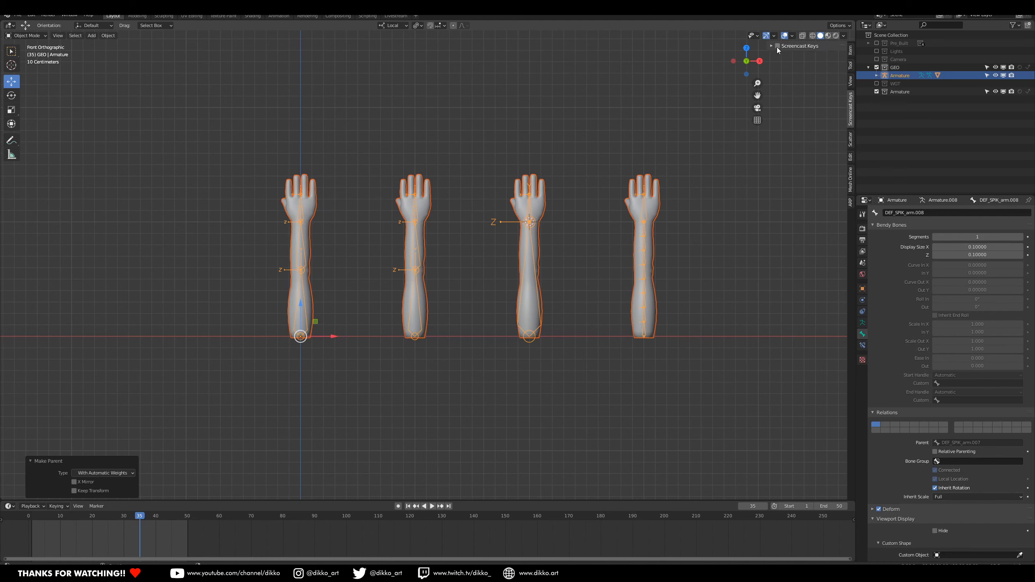
pyautogui.click(778, 46)
pyautogui.click(772, 46)
pyautogui.moveTo(767, 56); pyautogui.dragTo(832, 57)
# Select the armature inside the arm models and switch it to Pose Mode.
pyautogui.scroll(1, 306, 216)
pyautogui.scroll(2, 302, 215)
pyautogui.keyDown('shift'); pyautogui.moveTo(309, 209); pyautogui.dragTo(353, 207, button='middle'); pyautogui.keyUp('shift')
pyautogui.click(354, 155)
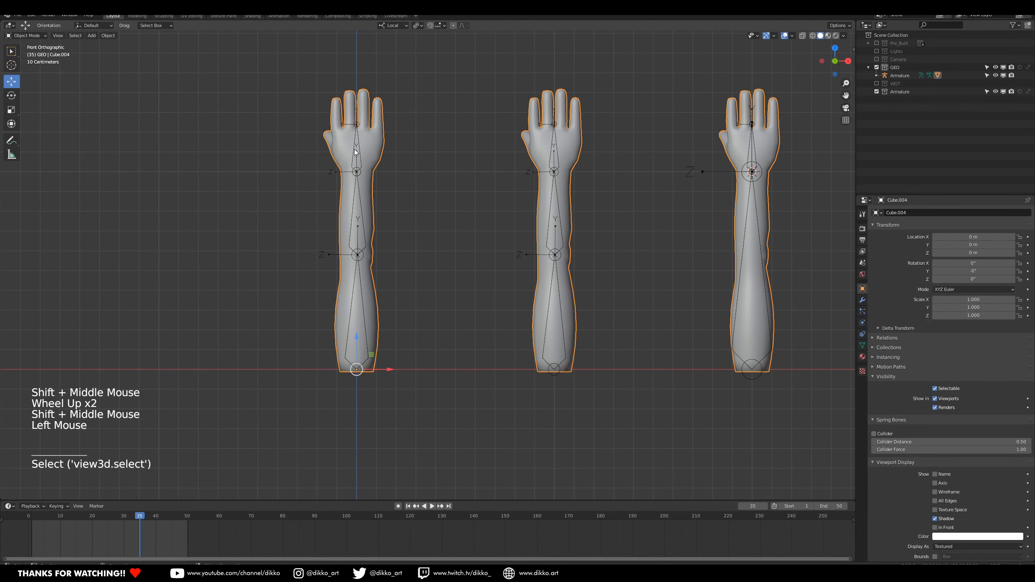
pyautogui.click(353, 163)
pyautogui.click(349, 183)
pyautogui.hotkey('ctrl', 'Tab')
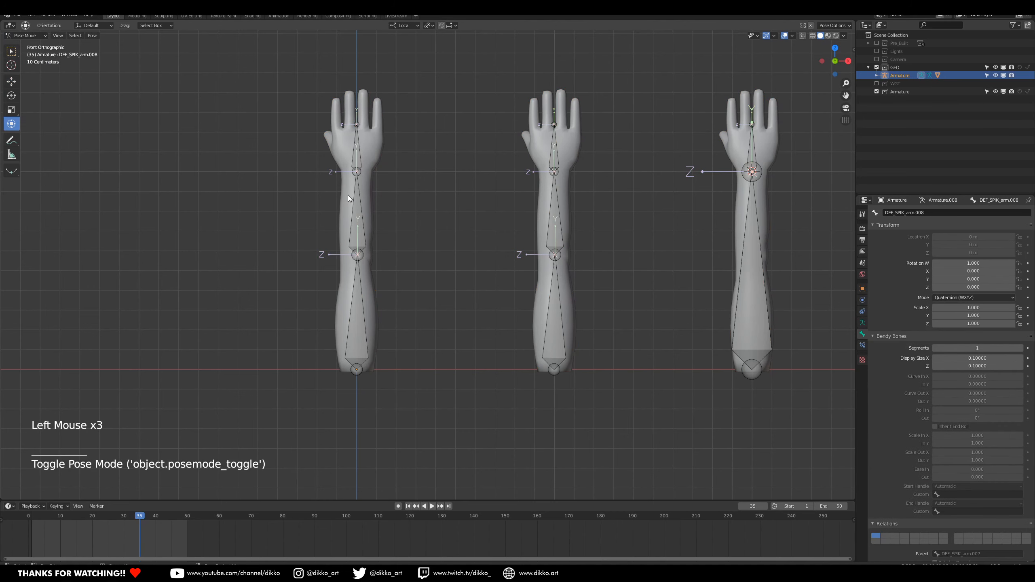
# Test-rotate the first and second arms' forearm bones to check the deformation, undoing each rotation.
pyautogui.click(363, 206)
pyautogui.press('r')
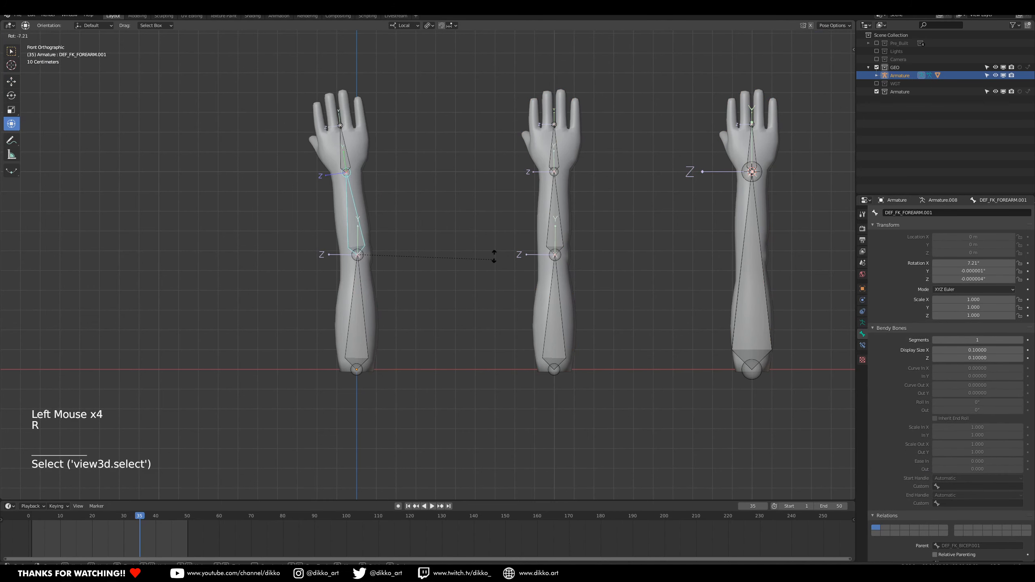
pyautogui.click(420, 150)
pyautogui.hotkey('ctrl', 'z')
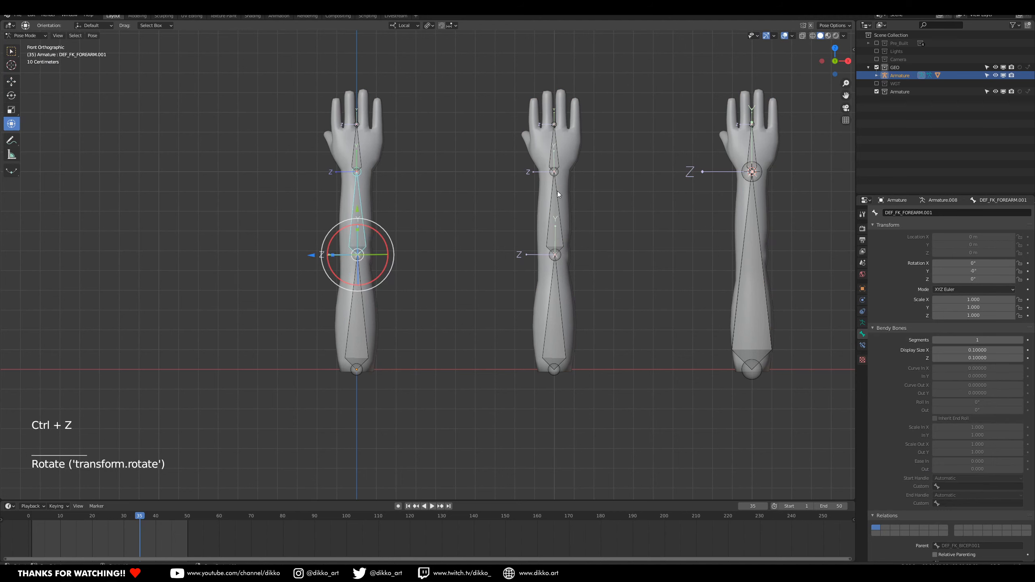
pyautogui.click(558, 191)
pyautogui.press('r')
pyautogui.hotkey('ctrl', 'z')
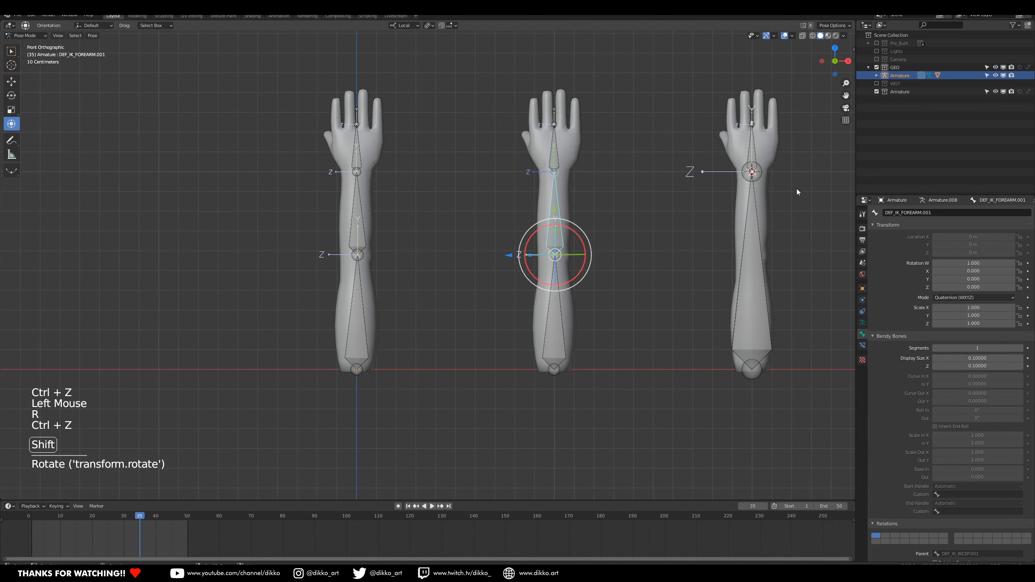
# Test-rotate the third arm's hand bone and its long arm bone, undoing each rotation.
pyautogui.keyDown('shift'); pyautogui.moveTo(758, 155); pyautogui.dragTo(578, 140, button='middle'); pyautogui.keyUp('shift')
pyautogui.click(574, 117)
pyautogui.press('r')
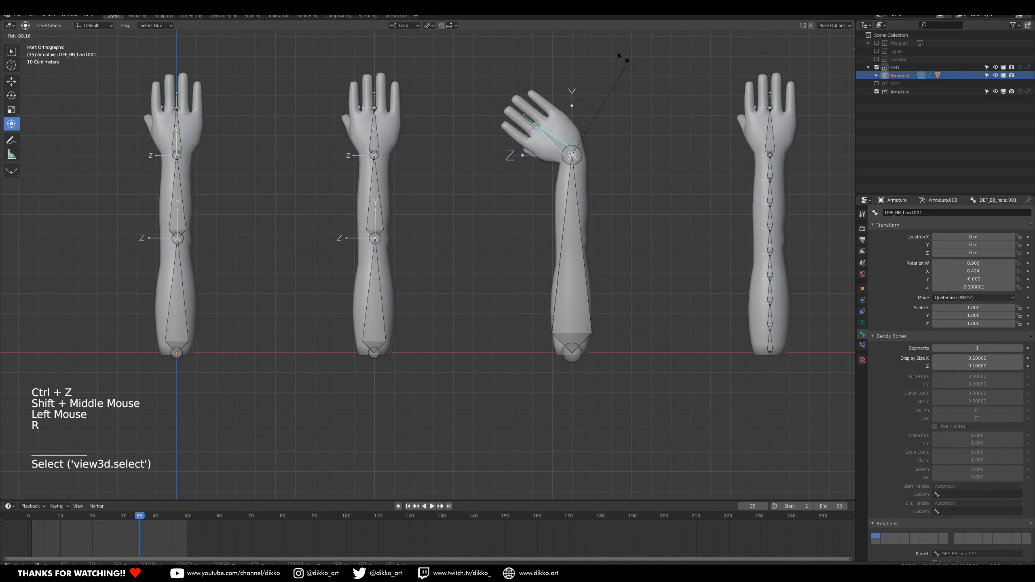
pyautogui.click(604, 222)
pyautogui.hotkey('ctrl', 'z')
pyautogui.click(587, 251)
pyautogui.press('r')
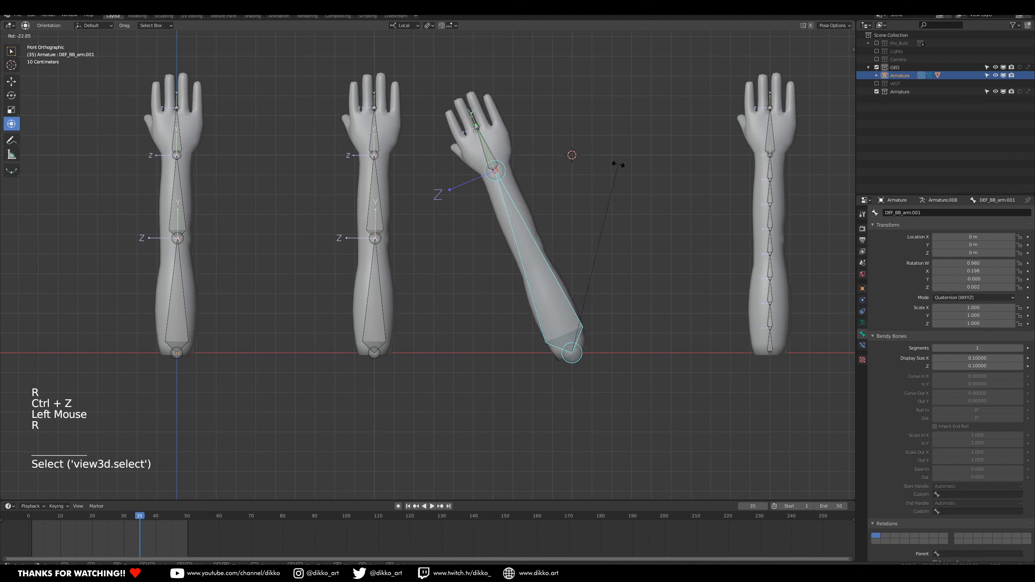
pyautogui.hotkey('ctrl', 'z')
# Select all the fourth arm's short arm bones, test-rotate them together about their local X axis, and undo the rotation.
pyautogui.keyDown('shift'); pyautogui.moveTo(691, 236); pyautogui.dragTo(514, 258, button='middle'); pyautogui.keyUp('shift')
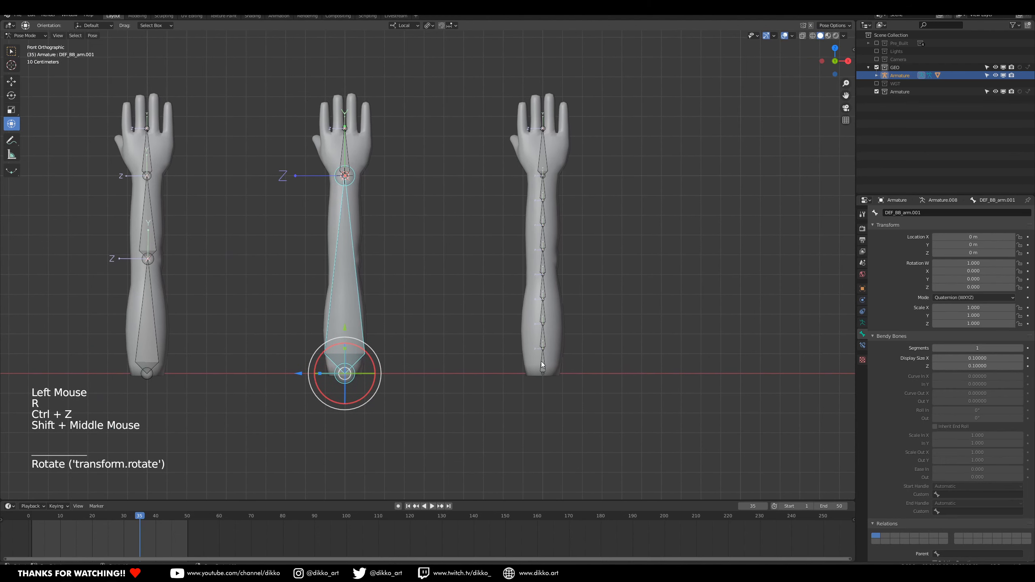
pyautogui.click(546, 345)
pyautogui.keyDown('shift'); pyautogui.click(546, 341); pyautogui.keyUp('shift')
pyautogui.press('b')
pyautogui.moveTo(515, 182); pyautogui.dragTo(569, 326)
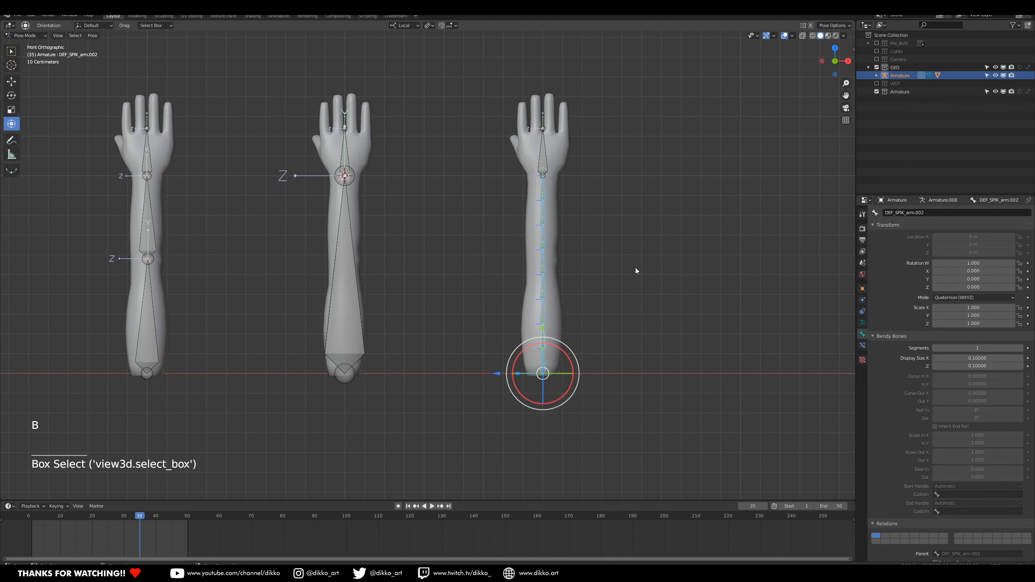
pyautogui.press('r')
pyautogui.press('x')
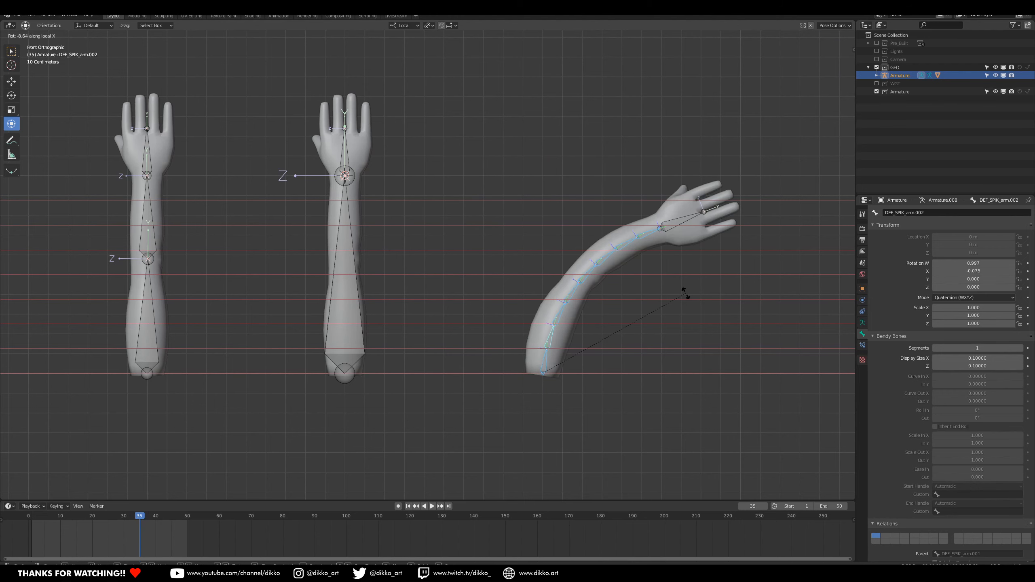
pyautogui.click(676, 231)
pyautogui.hotkey('ctrl', 'z')
# Select the first arm's hand, forearm and upper-arm bones in turn to examine that chain.
pyautogui.keyDown('shift'); pyautogui.moveTo(332, 243); pyautogui.dragTo(679, 276, button='middle'); pyautogui.keyUp('shift')
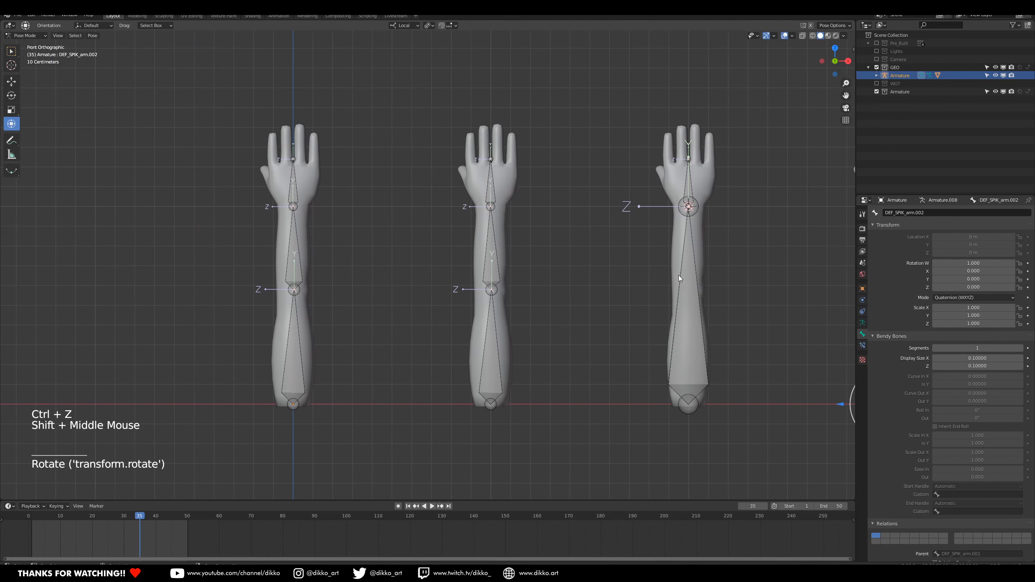
pyautogui.keyDown('shift'); pyautogui.moveTo(419, 276); pyautogui.dragTo(534, 269, button='middle'); pyautogui.keyUp('shift')
pyautogui.click(403, 182)
pyautogui.keyDown('shift'); pyautogui.click(416, 267); pyautogui.keyUp('shift')
pyautogui.click(408, 328)
pyautogui.hotkey('ctrl', 's')
pyautogui.click(411, 240)
pyautogui.click(415, 164)
pyautogui.keyDown('shift'); pyautogui.click(413, 253); pyautogui.keyUp('shift')
pyautogui.click(415, 312)
pyautogui.keyDown('shift'); pyautogui.click(413, 256); pyautogui.keyUp('shift')
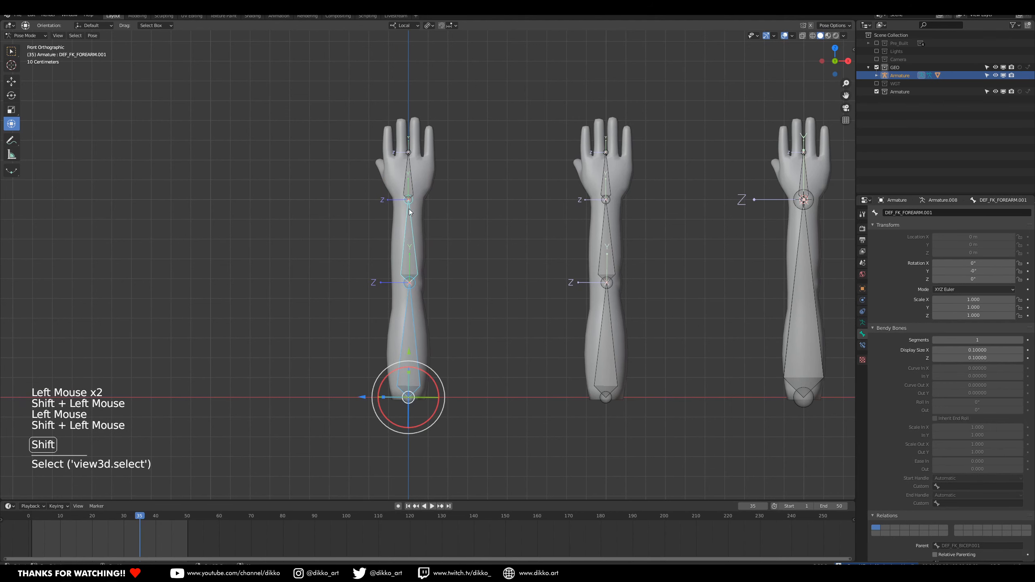
# Extend the selection to the first arm's hand bone and the second arm's hand, forearm and upper-arm bones.
pyautogui.click(409, 178)
pyautogui.keyDown('shift'); pyautogui.click(409, 180); pyautogui.keyUp('shift')
pyautogui.keyDown('shift'); pyautogui.moveTo(640, 199); pyautogui.dragTo(595, 155, button='middle'); pyautogui.keyUp('shift')
pyautogui.keyDown('shift'); pyautogui.click(576, 186); pyautogui.keyUp('shift')
pyautogui.keyDown('shift'); pyautogui.click(571, 221); pyautogui.keyUp('shift')
pyautogui.keyDown('shift'); pyautogui.click(568, 286); pyautogui.keyUp('shift')
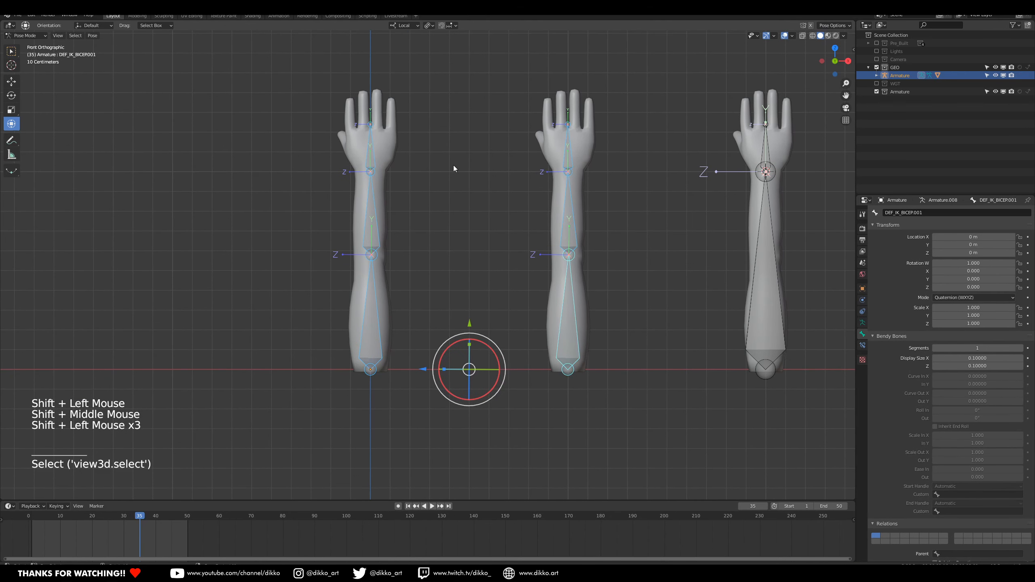
# Select only the first arm's hand, forearm and upper-arm bones, with the upper-arm bone active.
pyautogui.keyDown('shift'); pyautogui.moveTo(312, 232); pyautogui.dragTo(398, 241, button='middle'); pyautogui.keyUp('shift')
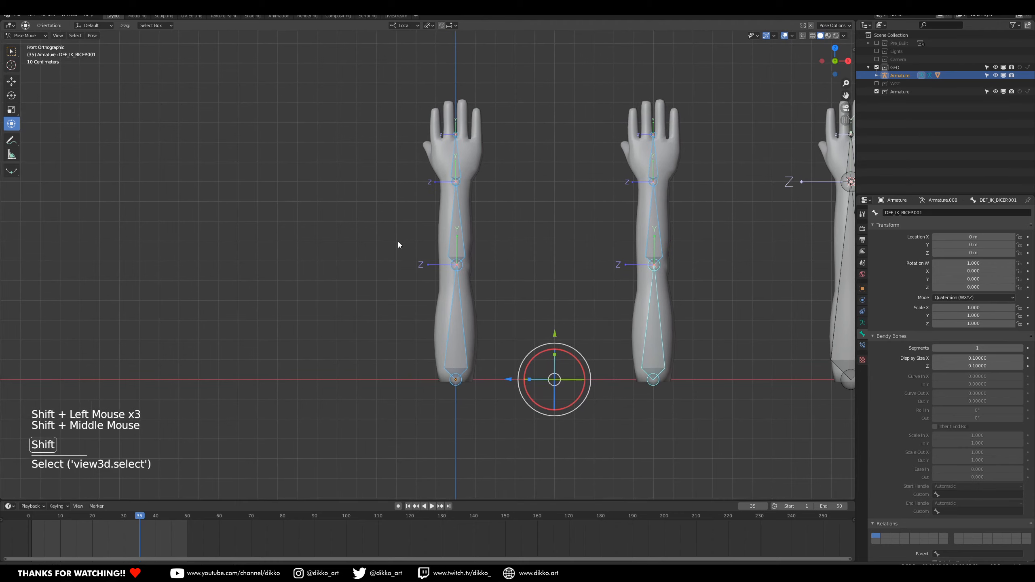
pyautogui.click(453, 150)
pyautogui.keyDown('shift'); pyautogui.click(465, 265); pyautogui.keyUp('shift')
pyautogui.keyDown('shift'); pyautogui.click(472, 324); pyautogui.keyUp('shift')
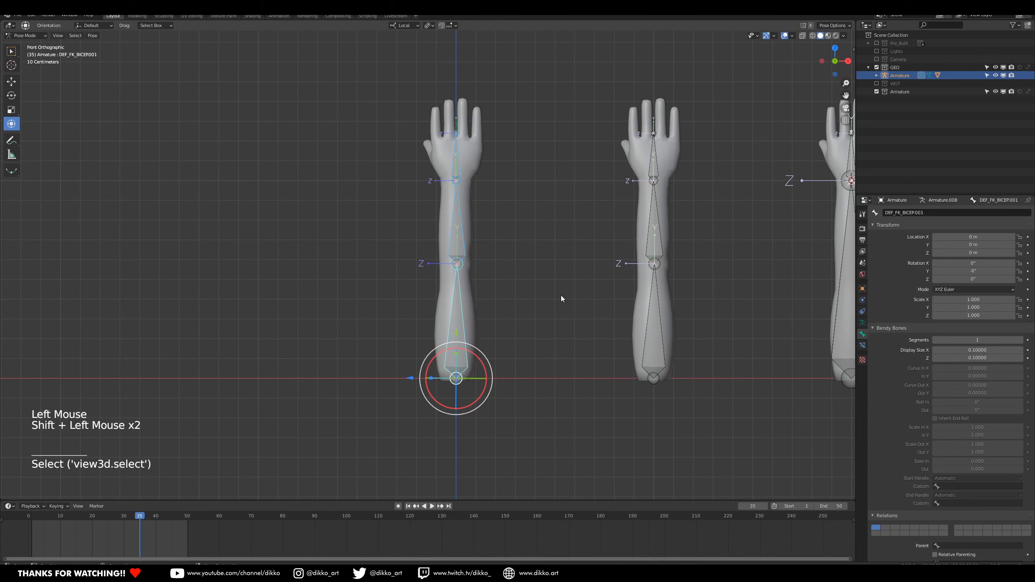
# Duplicate the first arm's three deform bones in place, move the copies to the second bone layer, and display only that layer.
pyautogui.press('Tab')
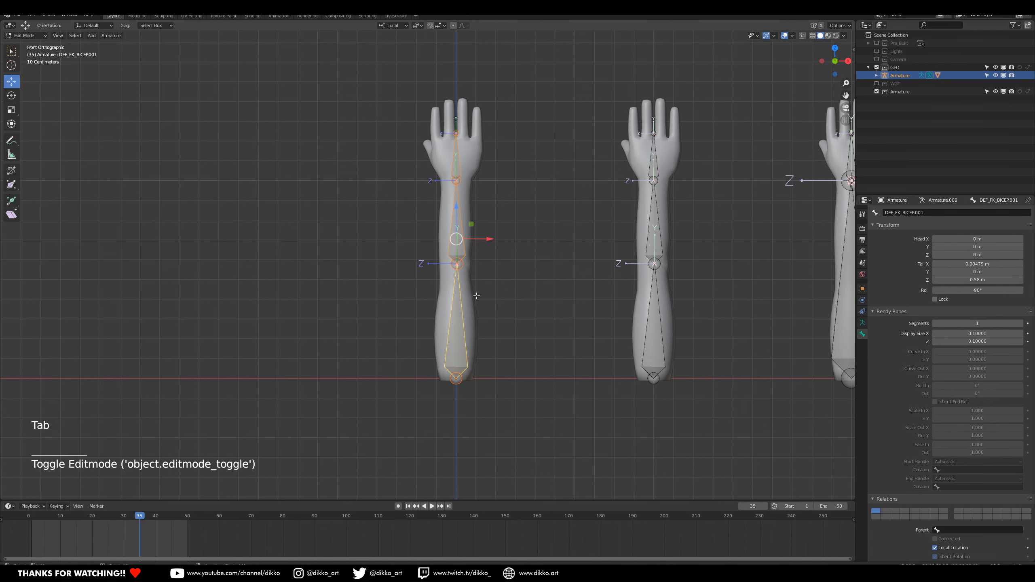
pyautogui.hotkey('shift', 'd')
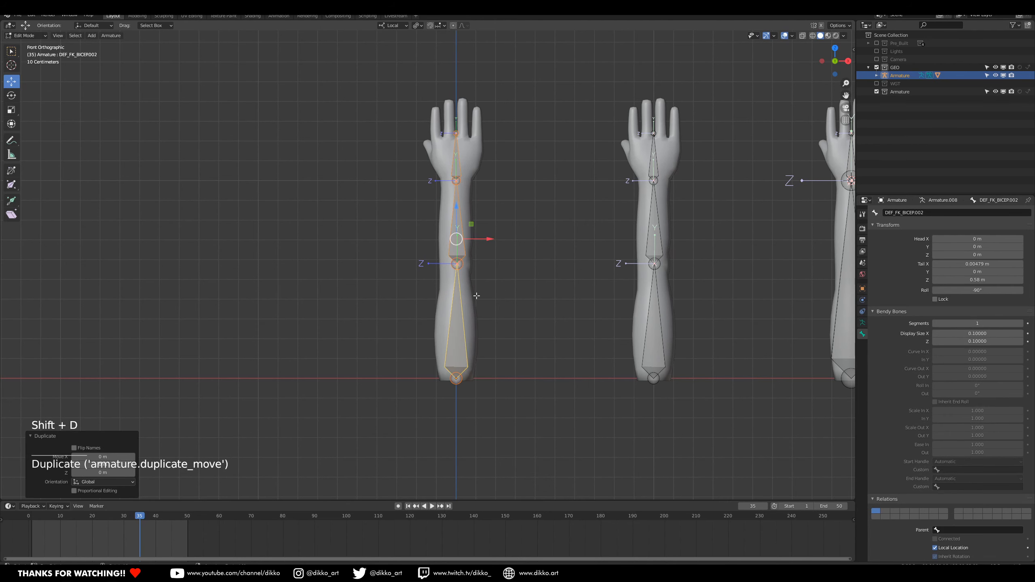
pyautogui.press('m')
pyautogui.click(487, 316)
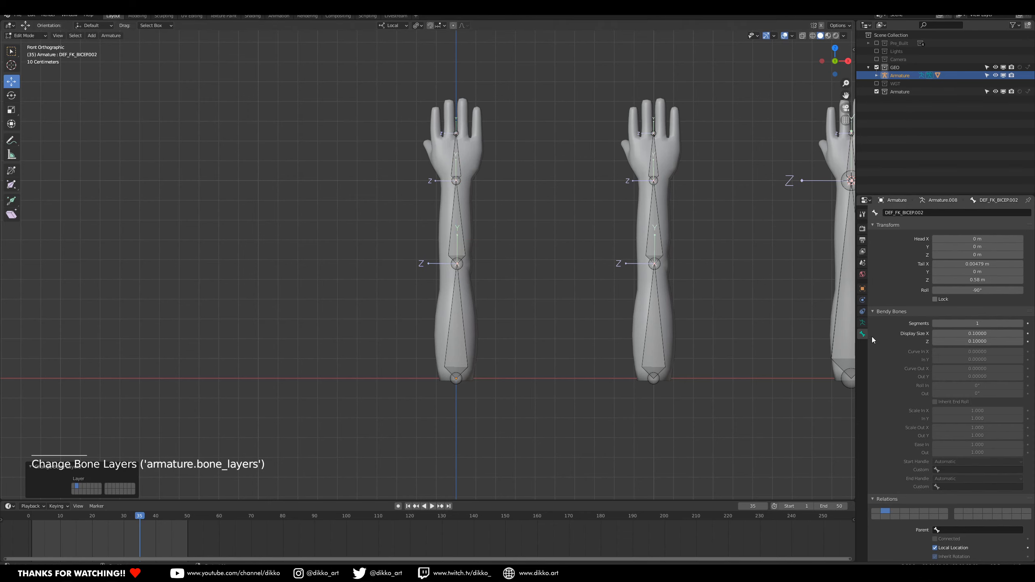
pyautogui.click(863, 323)
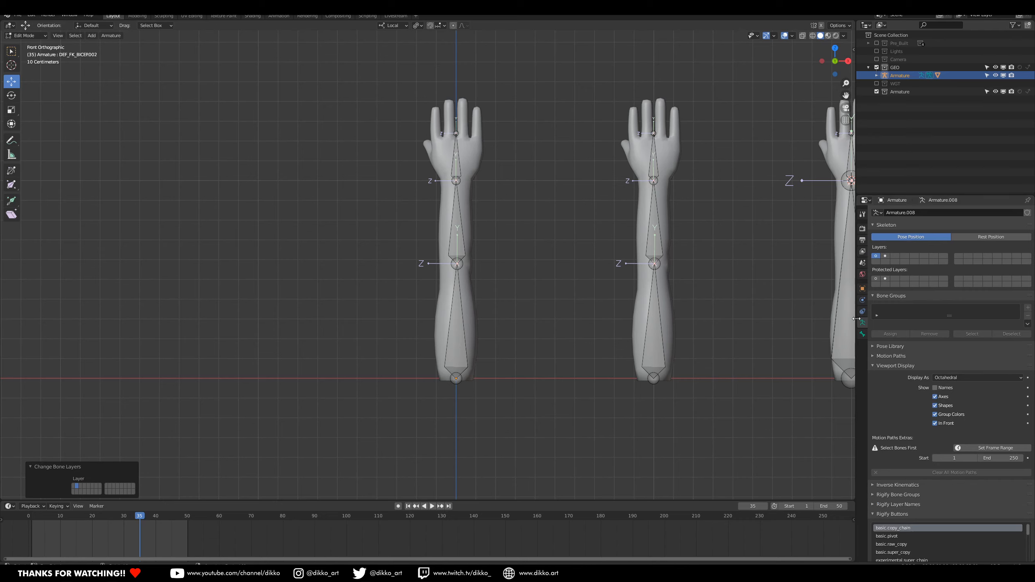
pyautogui.click(885, 256)
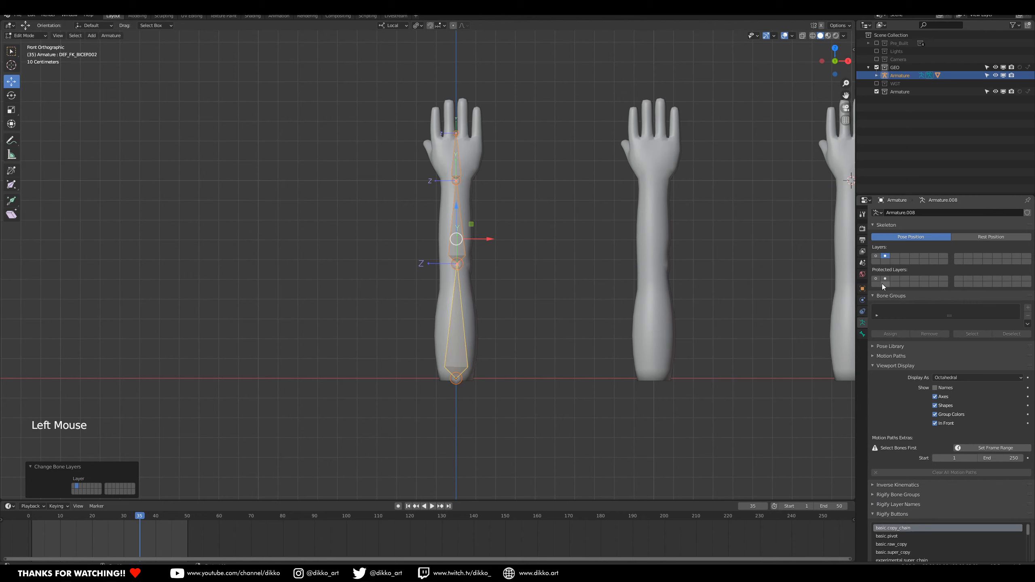
# Rename the duplicated hand bone CTRL_FK_hand.002.
pyautogui.click(458, 148)
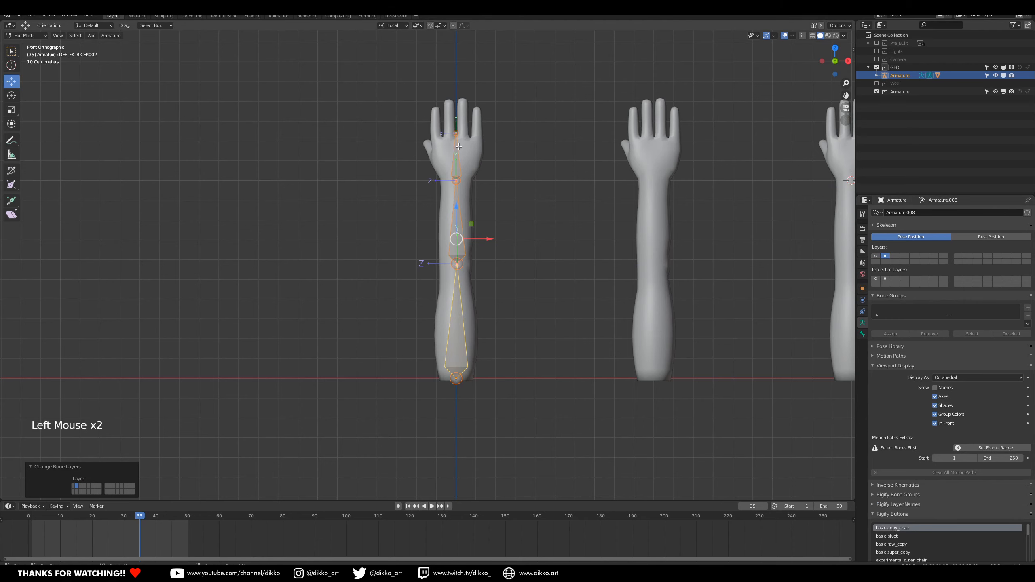
pyautogui.click(863, 334)
pyautogui.click(895, 213)
pyautogui.moveTo(895, 214); pyautogui.dragTo(829, 220)
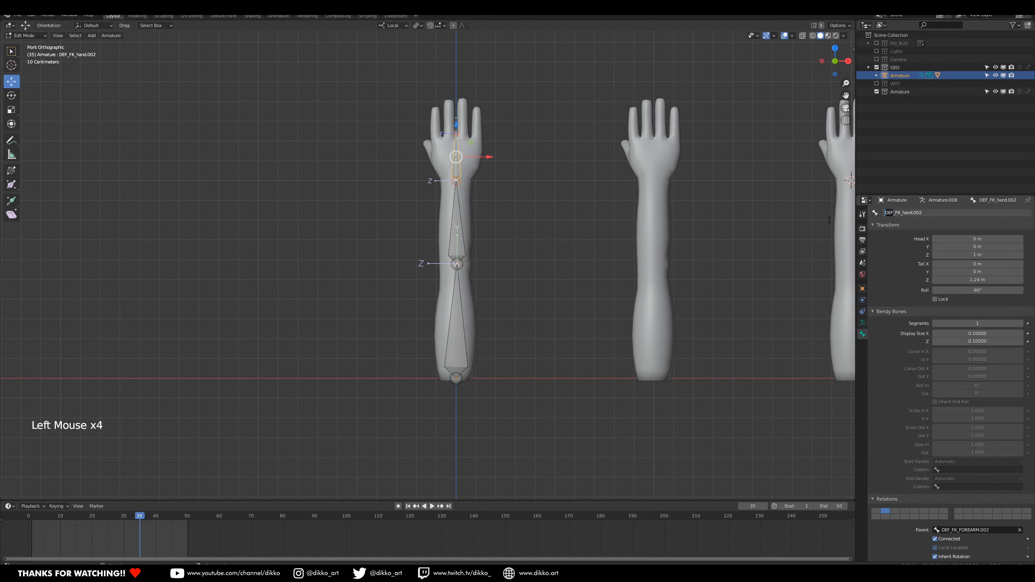
pyautogui.write('CTRL')
pyautogui.press('Return')
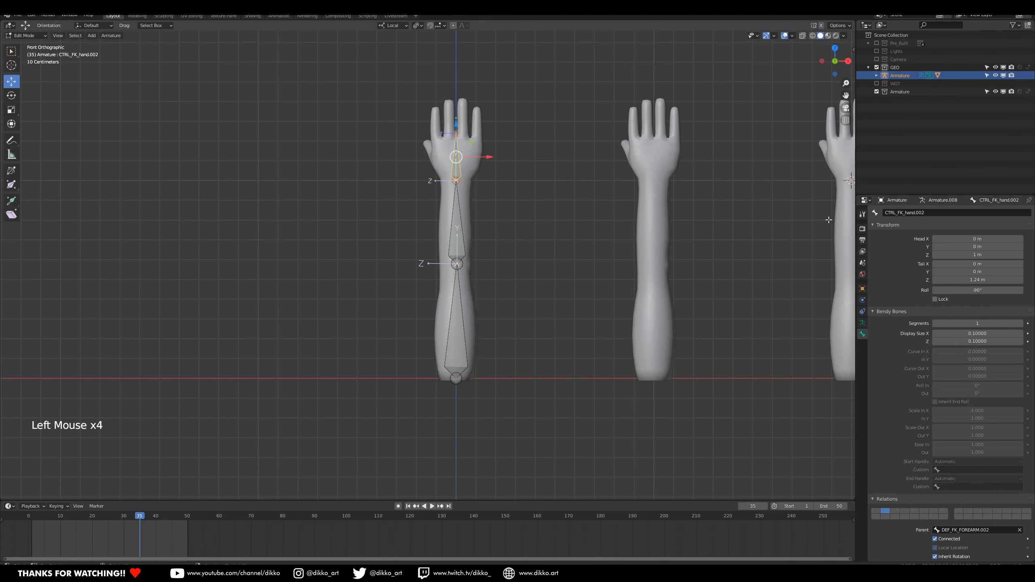
# Rename the duplicated forearm bone CTRL_FK_FOREARM.002.
pyautogui.click(467, 234)
pyautogui.click(888, 225)
pyautogui.click(893, 212)
pyautogui.click(894, 214)
pyautogui.moveTo(895, 214); pyautogui.dragTo(873, 215)
pyautogui.write('CTRL')
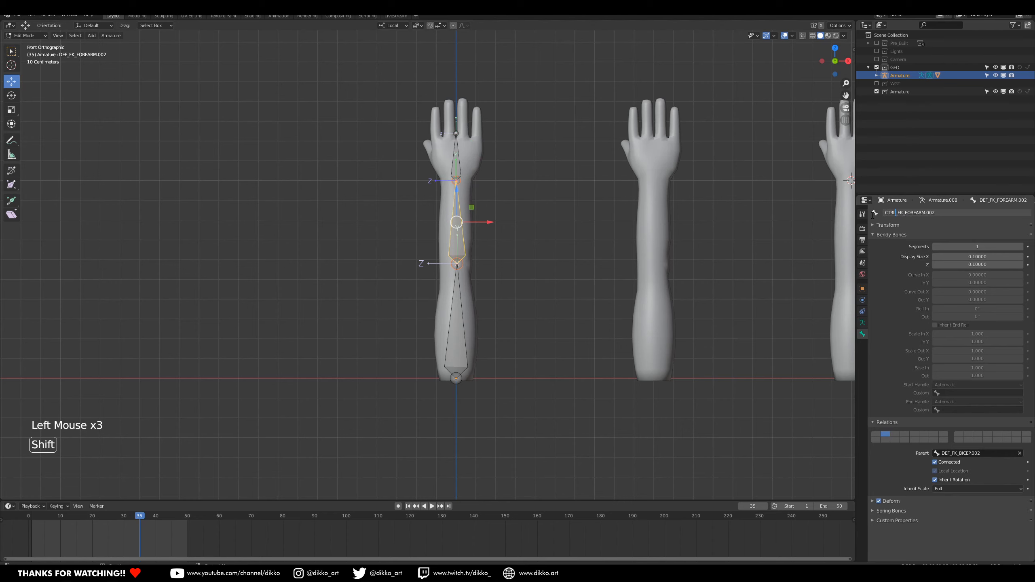
pyautogui.press('Return')
# Rename the duplicated upper-arm bone CTRL_FK_BICEP.002.
pyautogui.click(462, 314)
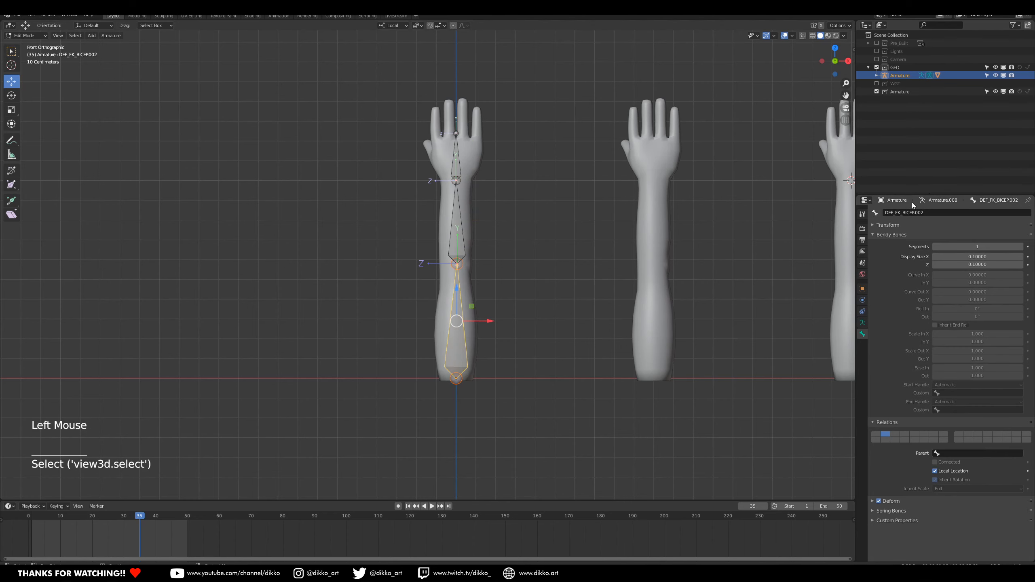
pyautogui.doubleClick(891, 212)
pyautogui.press('Delete')
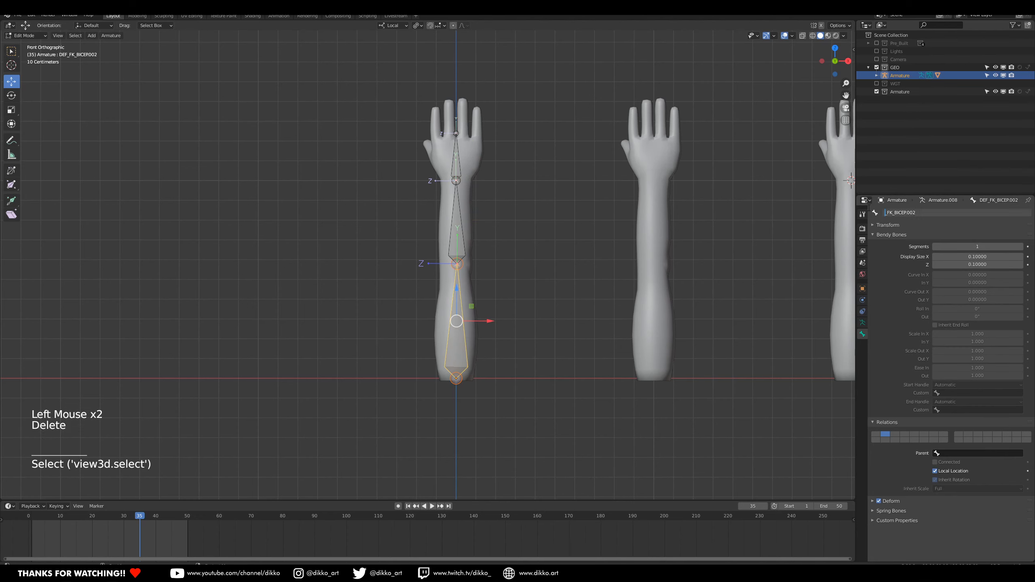
pyautogui.write('CT')
pyautogui.write('RL')
pyautogui.press('Return')
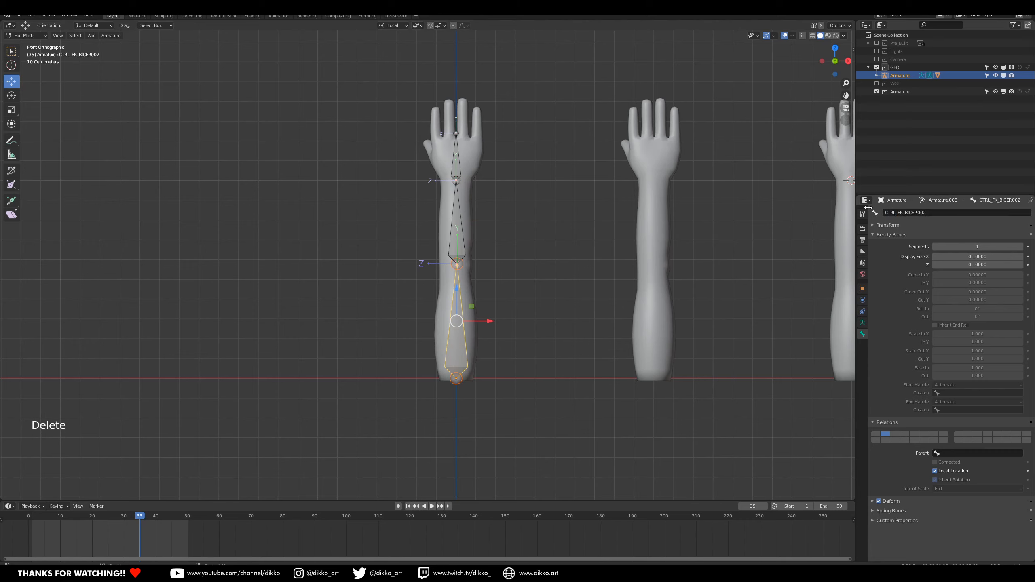
# Change the numeric suffix of the upper-arm, forearm and hand control bones to .001.
pyautogui.click(925, 212)
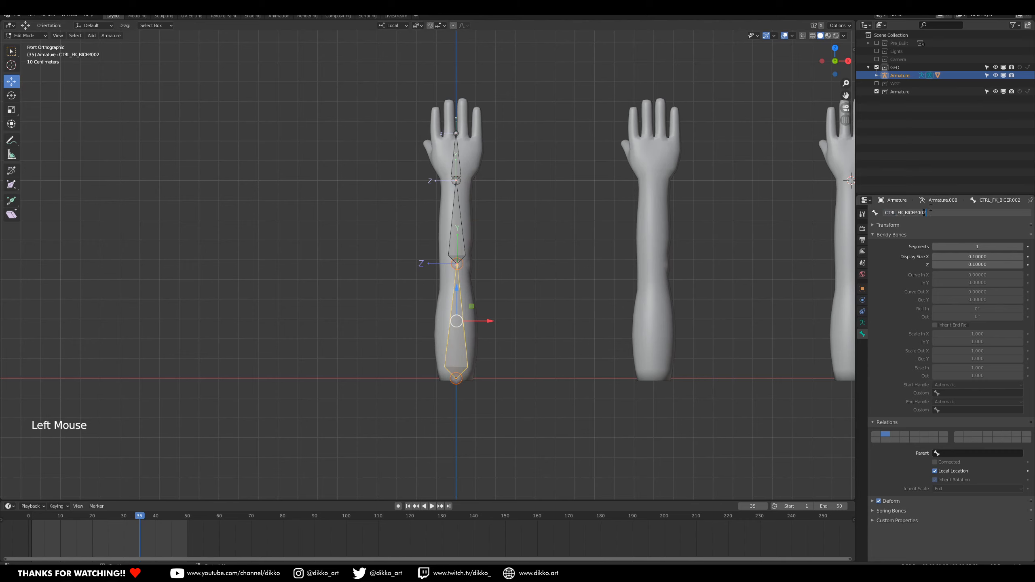
pyautogui.write('1')
pyautogui.press('Return')
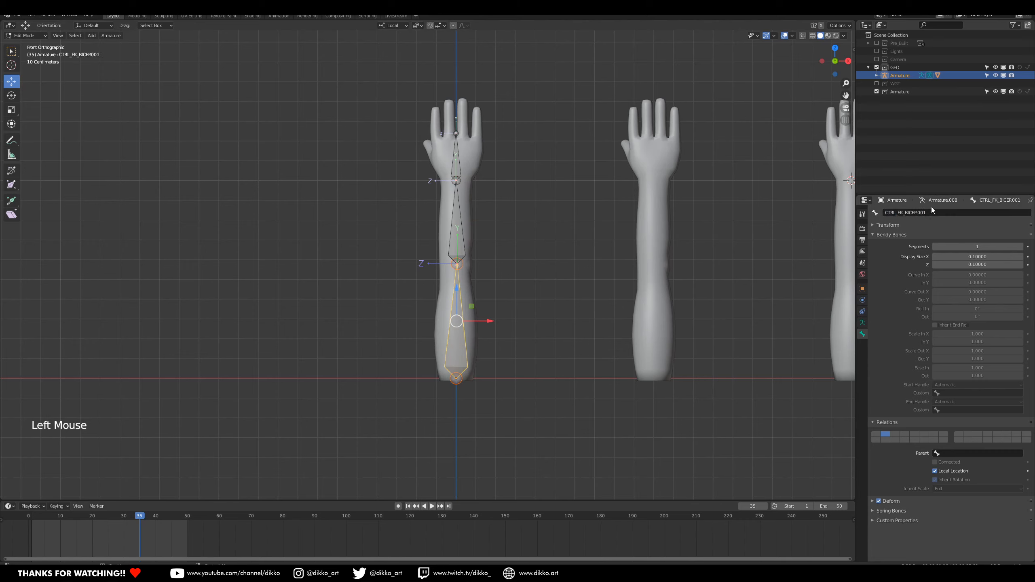
pyautogui.click(458, 229)
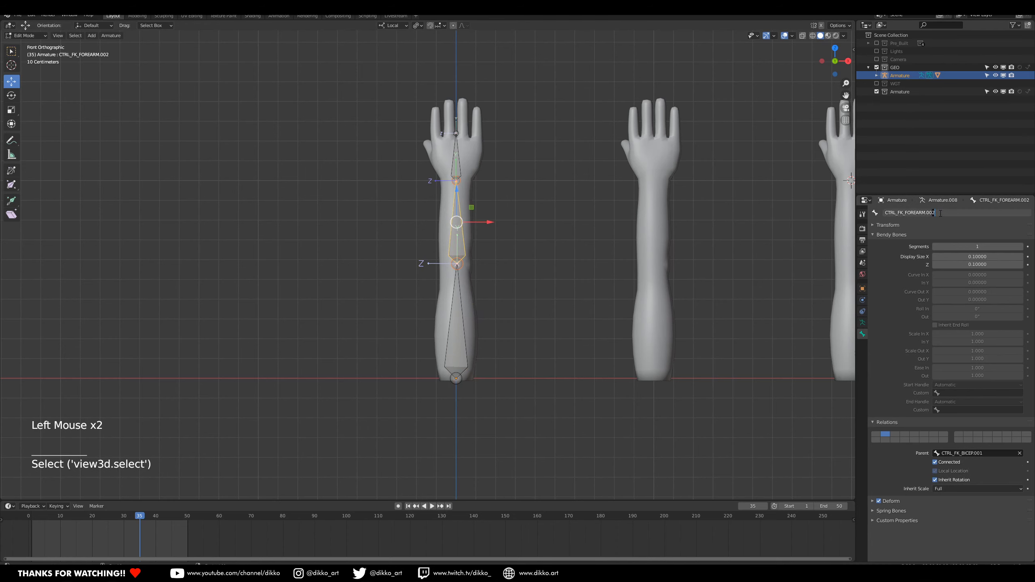
pyautogui.press('Return')
pyautogui.click(456, 157)
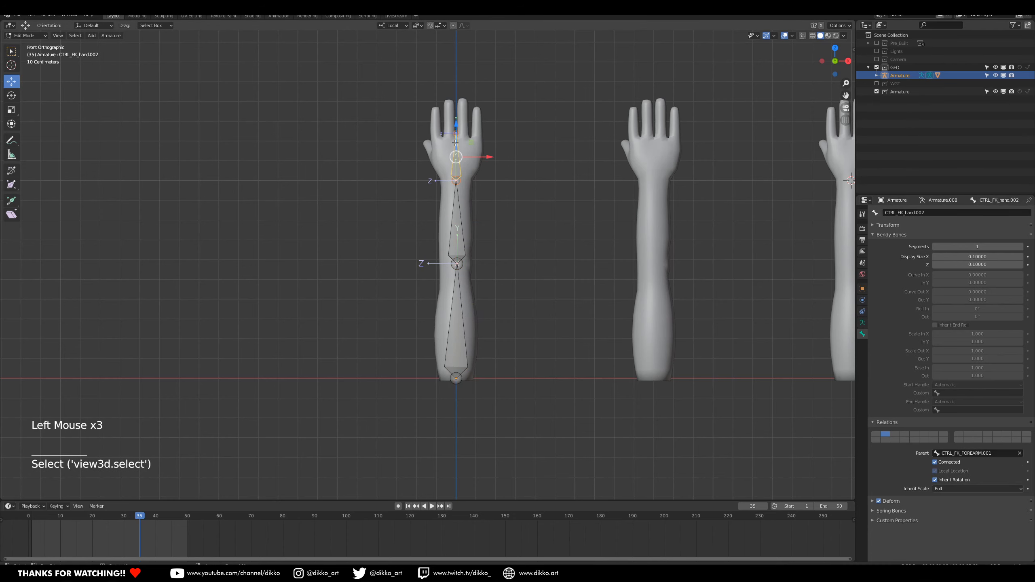
pyautogui.click(940, 218)
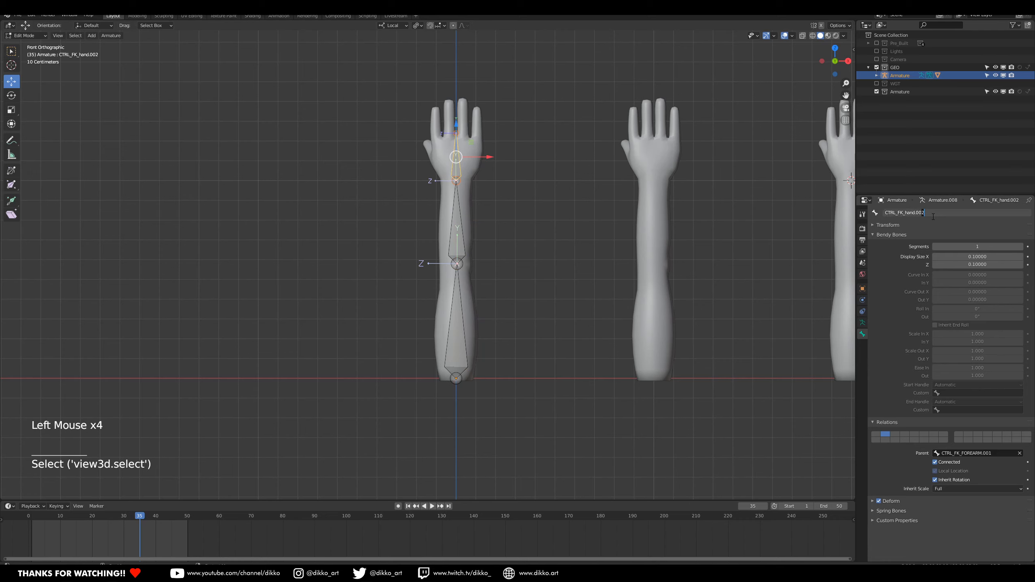
pyautogui.press('BackSpace')
pyautogui.write('1')
pyautogui.press('Return')
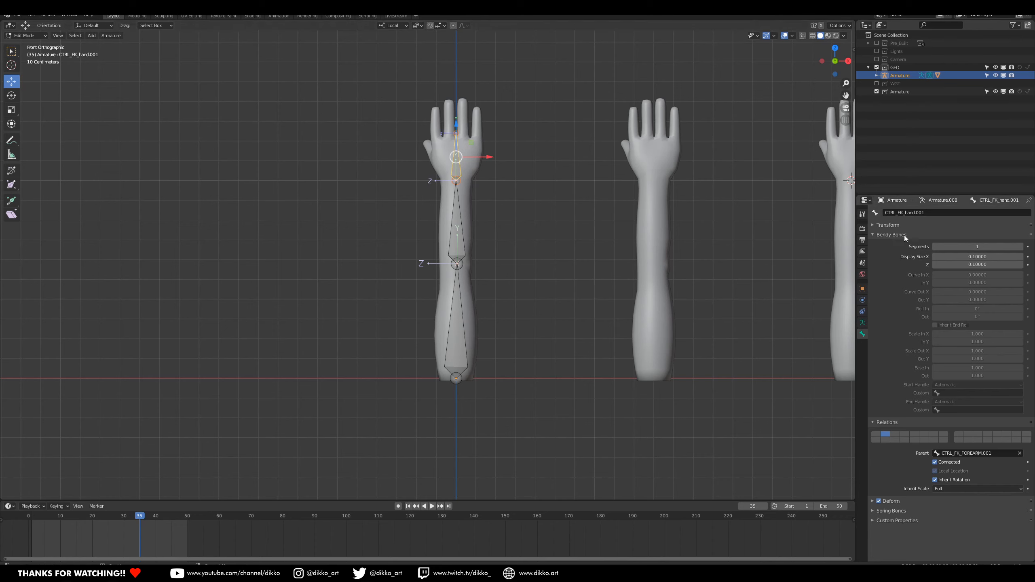
# Check the renamed forearm, upper-arm and hand control bones in turn and switch the armature to Pose Mode.
pyautogui.click(460, 228)
pyautogui.click(458, 321)
pyautogui.click(457, 228)
pyautogui.click(454, 149)
pyautogui.moveTo(27, 36); pyautogui.dragTo(23, 66)
pyautogui.scroll(-3, 461, 281)
pyautogui.moveTo(461, 281); pyautogui.dragTo(467, 265, button='middle')
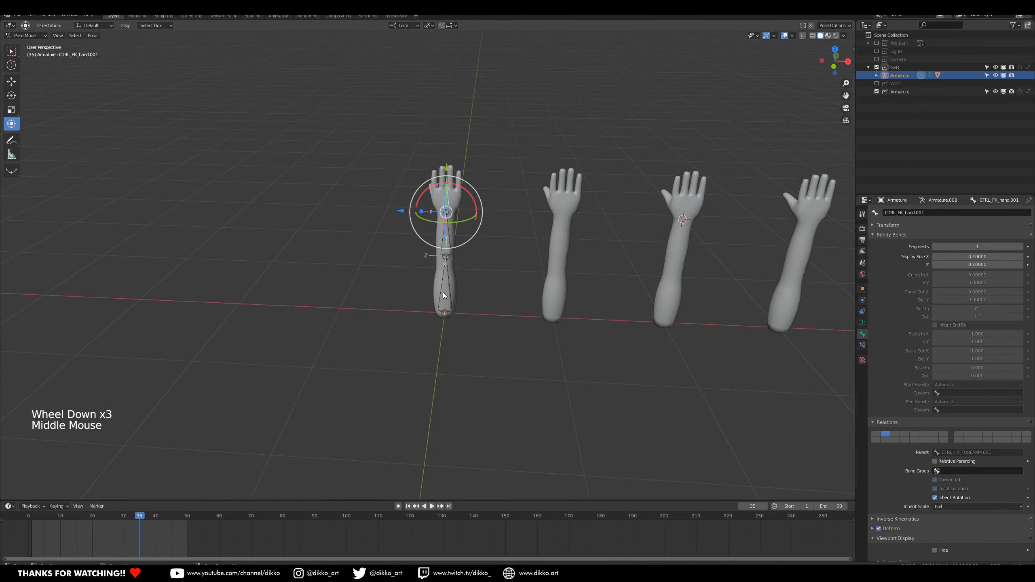
# Enable the WGT collection of widget meshes, activate the Move tool and switch to Object Mode.
pyautogui.click(877, 83)
pyautogui.moveTo(307, 290); pyautogui.dragTo(259, 289, button='middle')
pyautogui.click(259, 288)
pyautogui.click(11, 93)
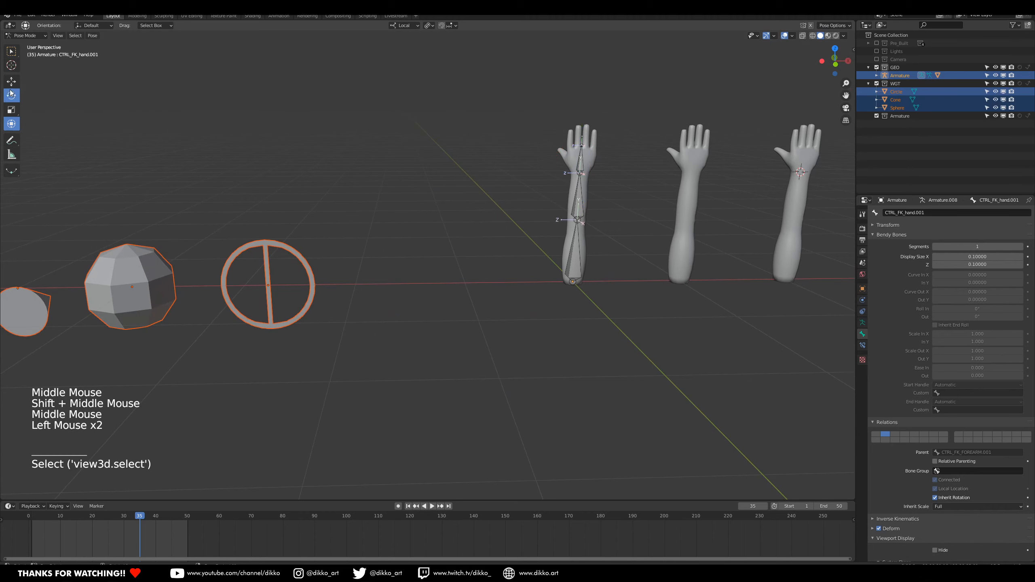
pyautogui.click(11, 82)
pyautogui.click(267, 257)
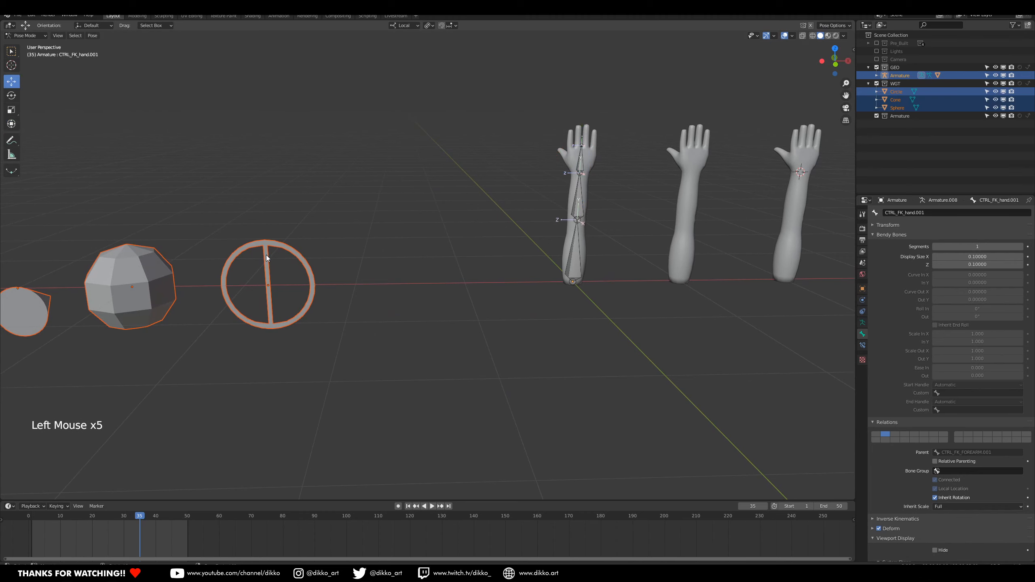
pyautogui.click(270, 249)
pyautogui.click(50, 38)
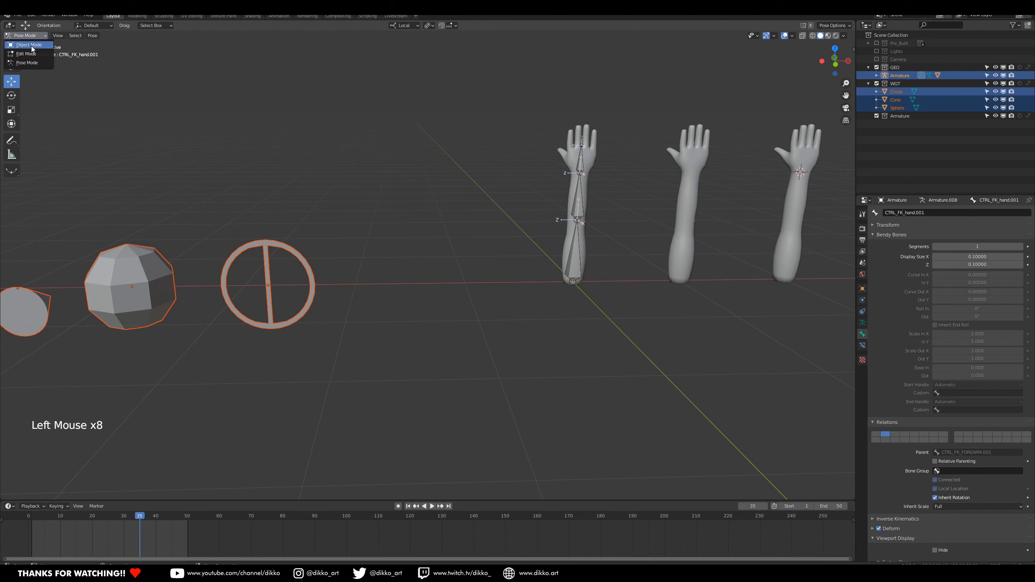
pyautogui.click(24, 45)
# Select the circle, sphere and cone widgets in turn, test-move the sphere and cone, and undo the moves.
pyautogui.click(272, 243)
pyautogui.click(295, 280)
pyautogui.click(326, 285)
pyautogui.hotkey('ctrl', 'z')
pyautogui.click(136, 296)
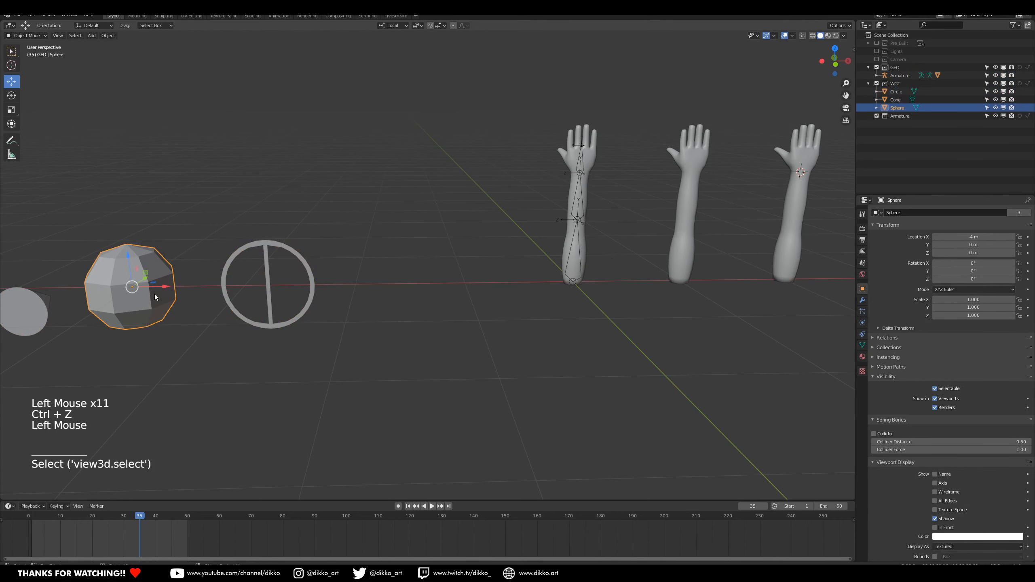
pyautogui.moveTo(131, 271); pyautogui.dragTo(128, 247)
pyautogui.hotkey('ctrl', 'z')
pyautogui.hotkey('ctrl', 'z')
pyautogui.click(38, 307)
pyautogui.keyDown('shift'); pyautogui.moveTo(36, 279); pyautogui.dragTo(90, 260, button='middle'); pyautogui.keyUp('shift')
pyautogui.moveTo(92, 259); pyautogui.dragTo(86, 243)
pyautogui.hotkey('ctrl', 'z')
pyautogui.moveTo(190, 250); pyautogui.dragTo(158, 151, button='middle')
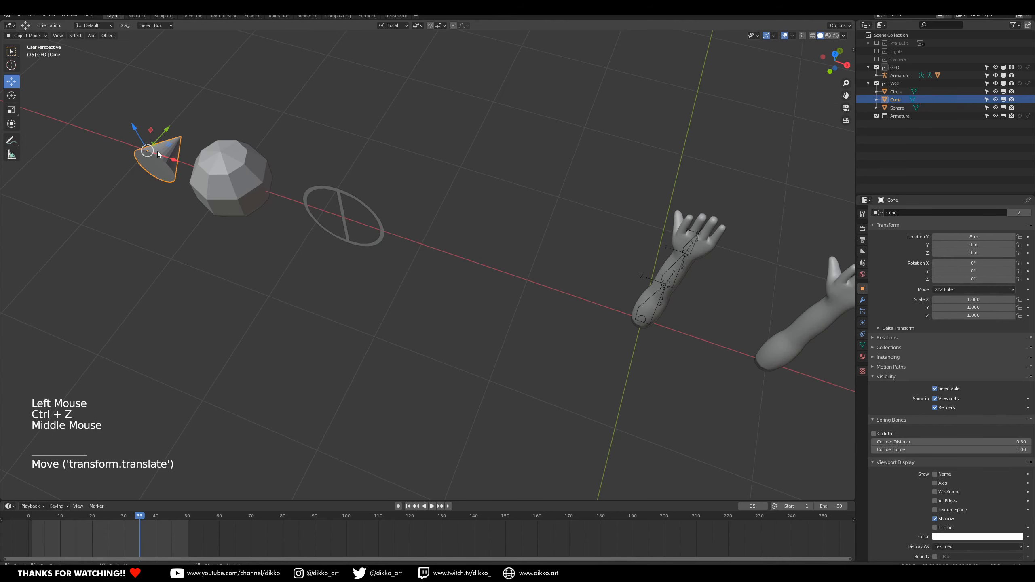
# Examine the geometry of the cone, sphere and circle widgets one by one in Edit Mode.
pyautogui.moveTo(240, 257); pyautogui.dragTo(311, 225, button='middle')
pyautogui.click(308, 211)
pyautogui.click(203, 224)
pyautogui.click(135, 230)
pyautogui.press('Tab')
pyautogui.press('Tab')
pyautogui.click(211, 243)
pyautogui.press('Tab')
pyautogui.click(230, 248)
pyautogui.press('Tab')
pyautogui.click(332, 259)
pyautogui.press('Tab')
pyautogui.click(334, 259)
pyautogui.press('Tab')
pyautogui.moveTo(334, 259); pyautogui.dragTo(266, 256, button='middle')
pyautogui.keyDown('shift'); pyautogui.moveTo(265, 256); pyautogui.dragTo(329, 258, button='middle'); pyautogui.keyUp('shift')
pyautogui.keyDown('shift'); pyautogui.moveTo(512, 247); pyautogui.dragTo(424, 252, button='middle'); pyautogui.keyUp('shift')
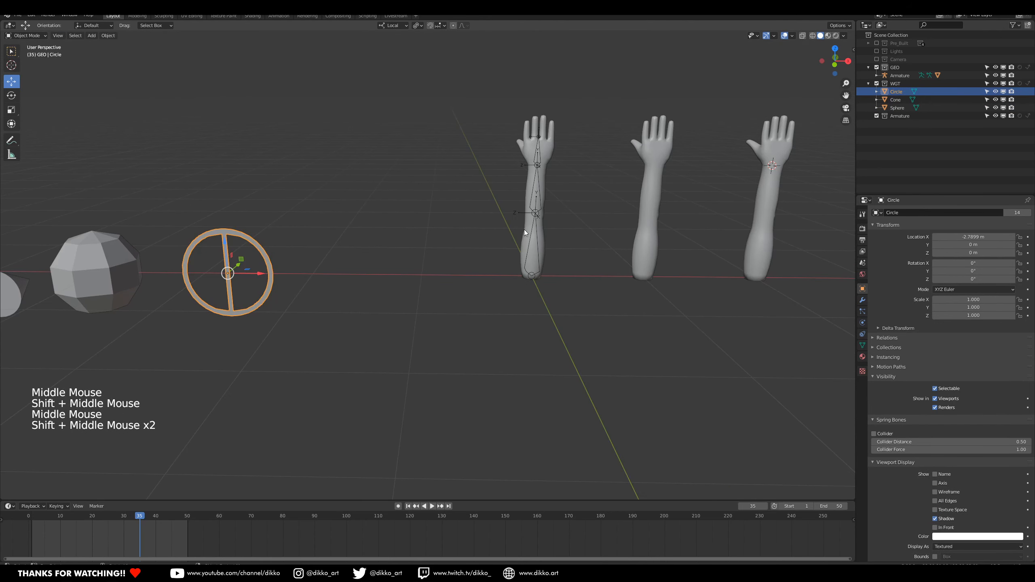
# Put the armature back into Pose Mode and select the first arm's control bones in turn.
pyautogui.click(539, 163)
pyautogui.click(539, 159)
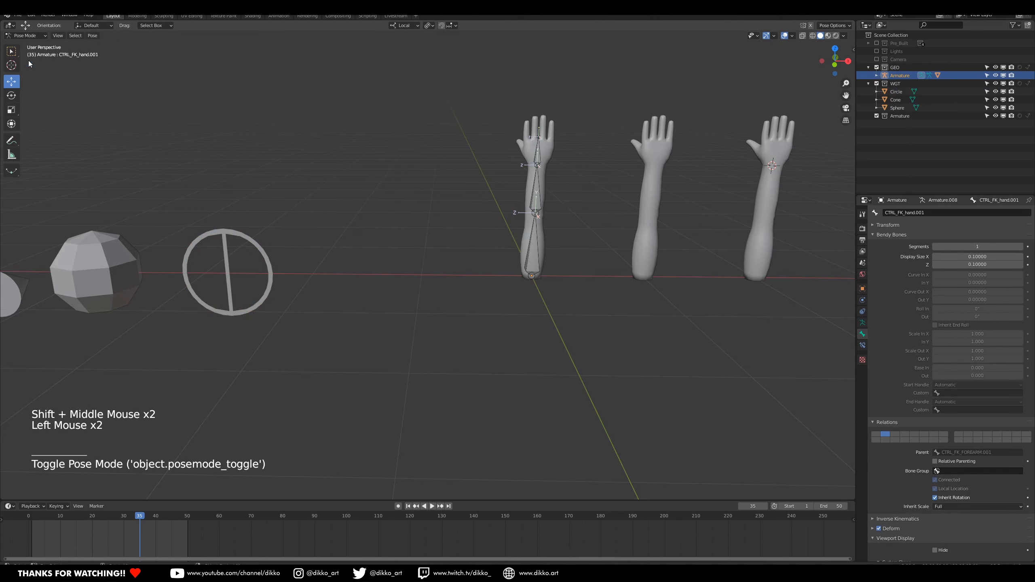
pyautogui.click(539, 159)
pyautogui.click(539, 179)
pyautogui.doubleClick(539, 189)
pyautogui.click(539, 188)
pyautogui.doubleClick(540, 186)
pyautogui.doubleClick(540, 185)
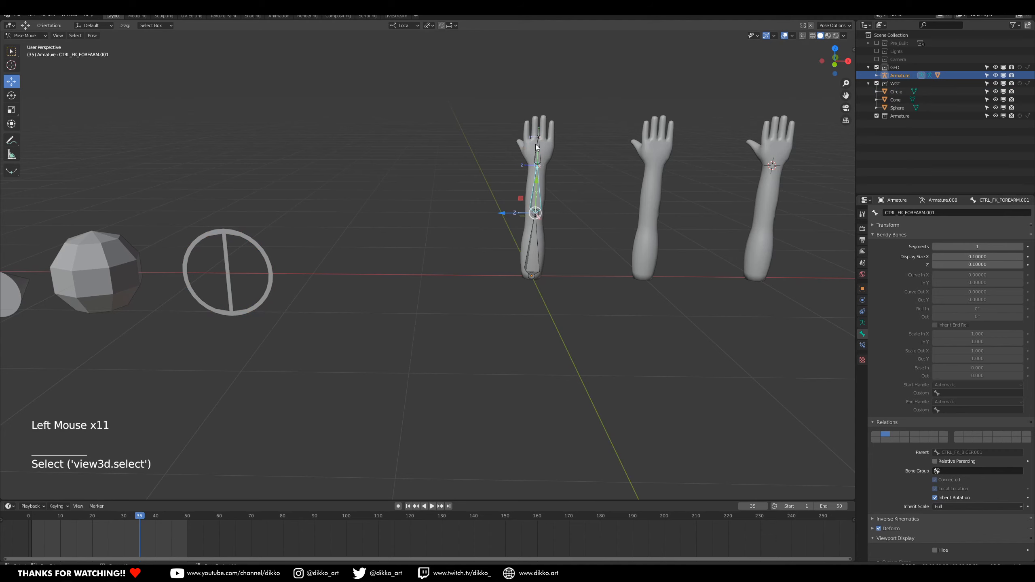
pyautogui.doubleClick(539, 212)
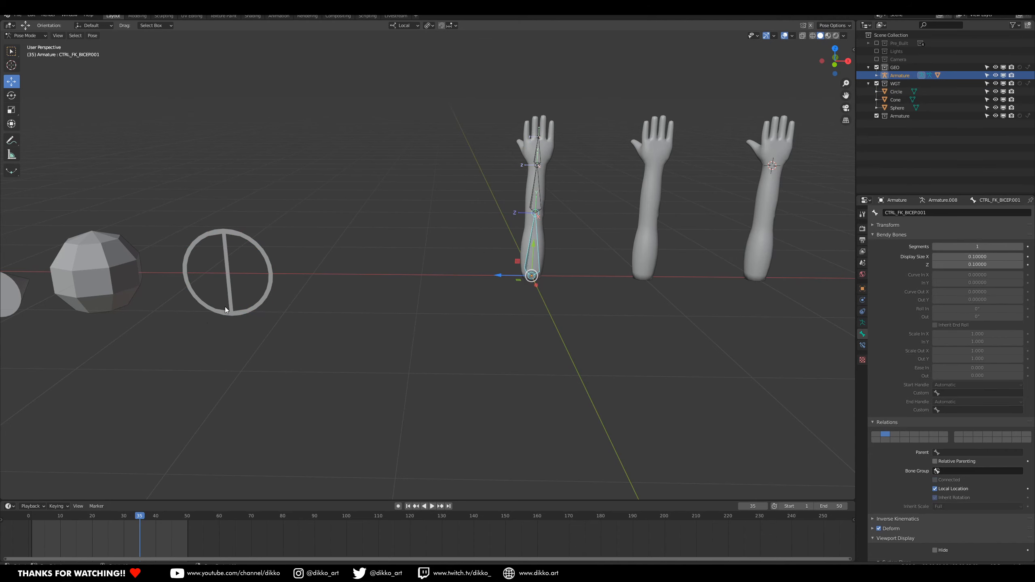
# Assign the Circle widget as the custom shape of the CTRL_FK_hand.001 bone.
pyautogui.click(533, 192)
pyautogui.click(534, 192)
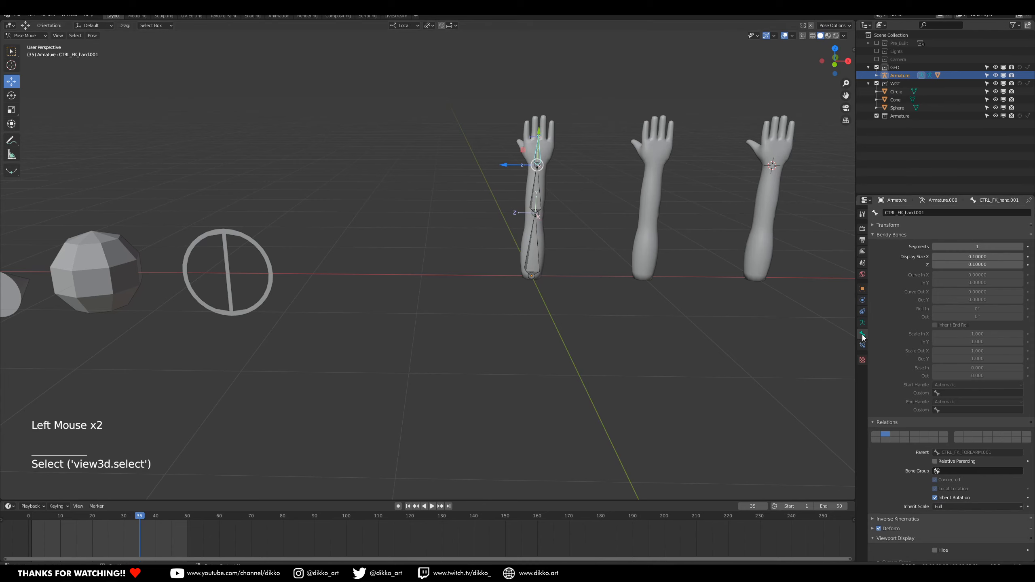
pyautogui.scroll(-6, 949, 534)
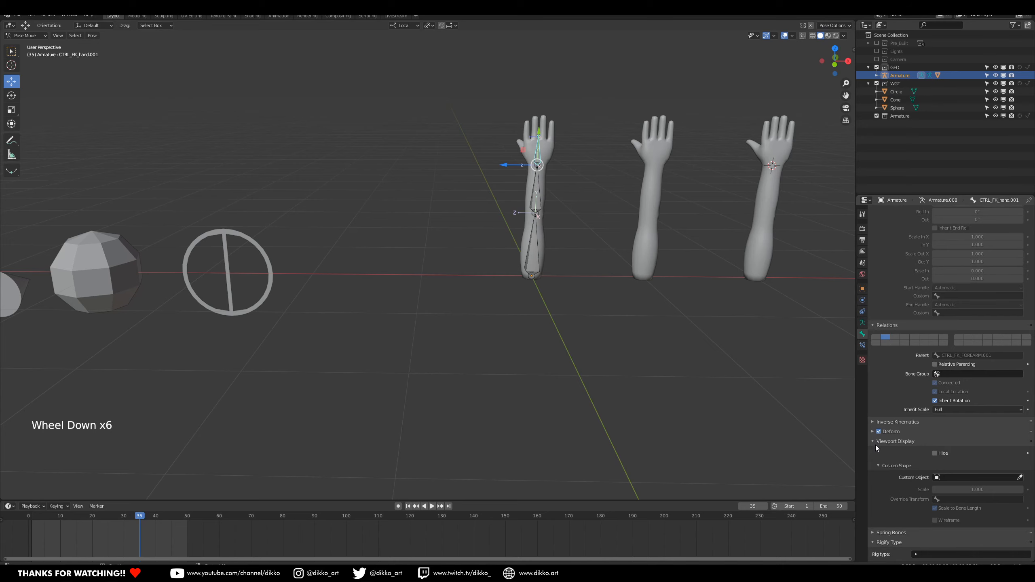
pyautogui.click(1021, 477)
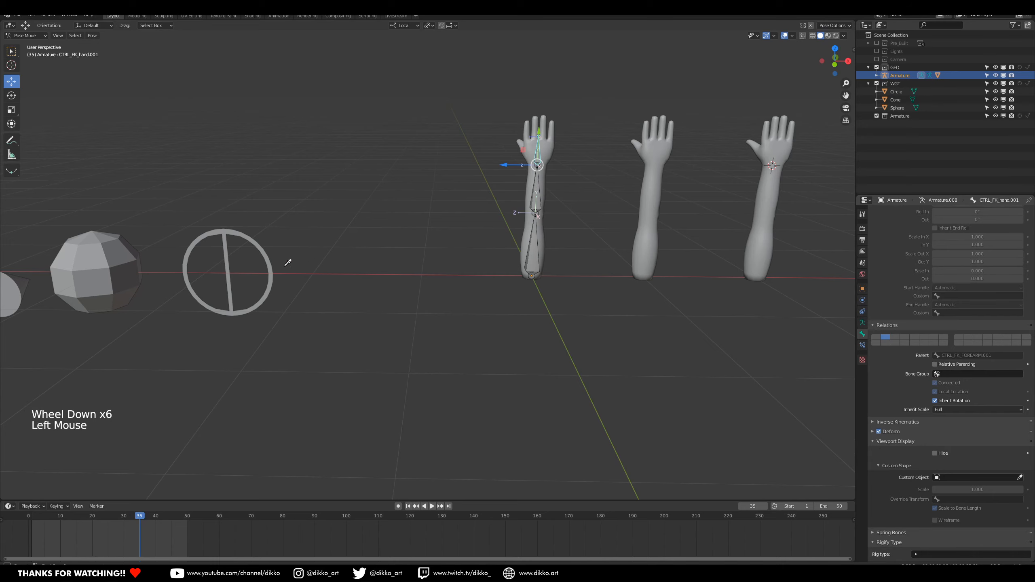
pyautogui.click(272, 276)
# Assign the Circle widget as the custom shape of the CTRL_FK_FOREARM.001 and CTRL_FK_BICEP.001 bones.
pyautogui.click(535, 205)
pyautogui.click(534, 208)
pyautogui.click(532, 269)
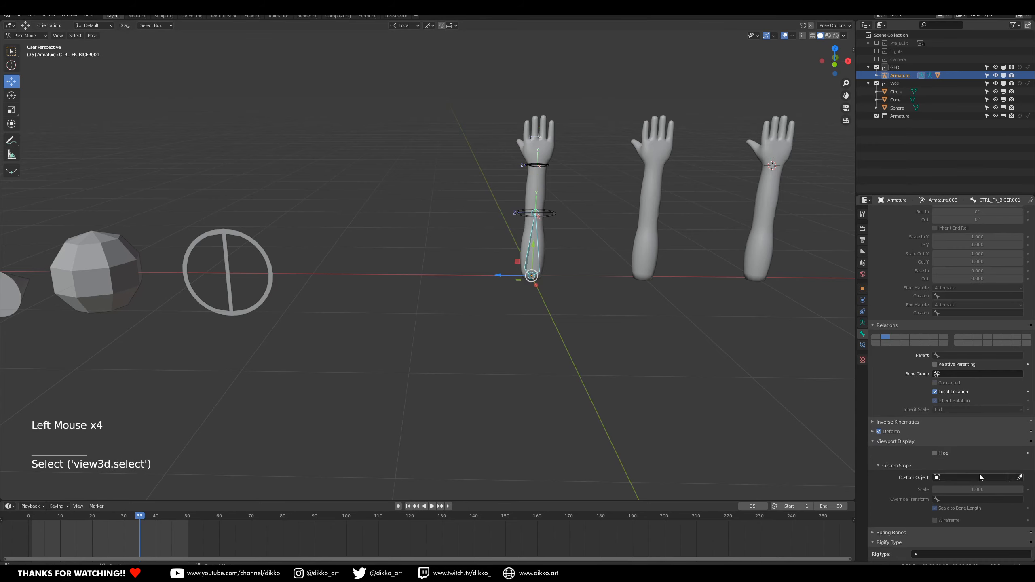
pyautogui.click(1020, 478)
pyautogui.click(253, 304)
pyautogui.keyDown('shift'); pyautogui.moveTo(528, 294); pyautogui.dragTo(477, 280, button='middle'); pyautogui.keyUp('shift')
pyautogui.scroll(3, 481, 294)
pyautogui.scroll(-1, 481, 294)
pyautogui.moveTo(476, 280); pyautogui.dragTo(436, 242, button='middle')
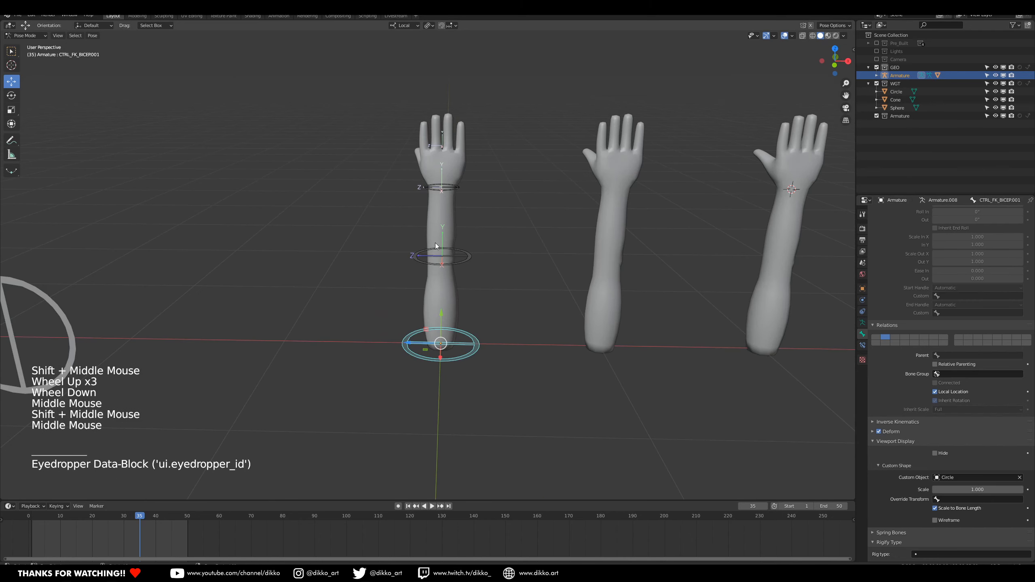
# Test-rotate the first arm's hand control and undo the rotation.
pyautogui.click(461, 265)
pyautogui.click(44, 36)
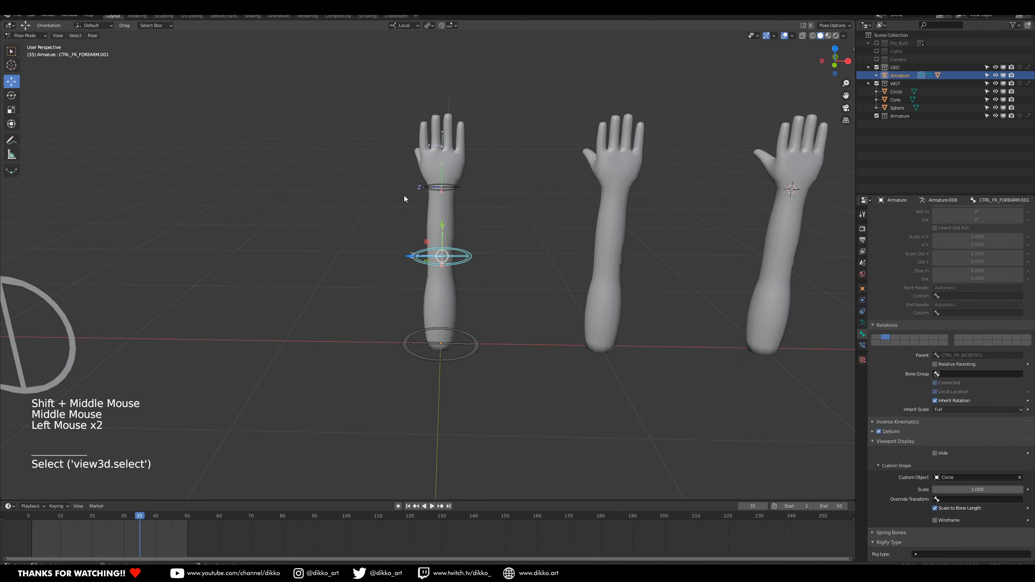
pyautogui.click(451, 189)
pyautogui.press('r')
pyautogui.click(565, 278)
pyautogui.hotkey('ctrl', 'z')
# Test-rotate the first arm's forearm control and its bicep control, undoing each rotation.
pyautogui.moveTo(463, 263); pyautogui.dragTo(505, 258)
pyautogui.press('r')
pyautogui.click(469, 260)
pyautogui.press('r')
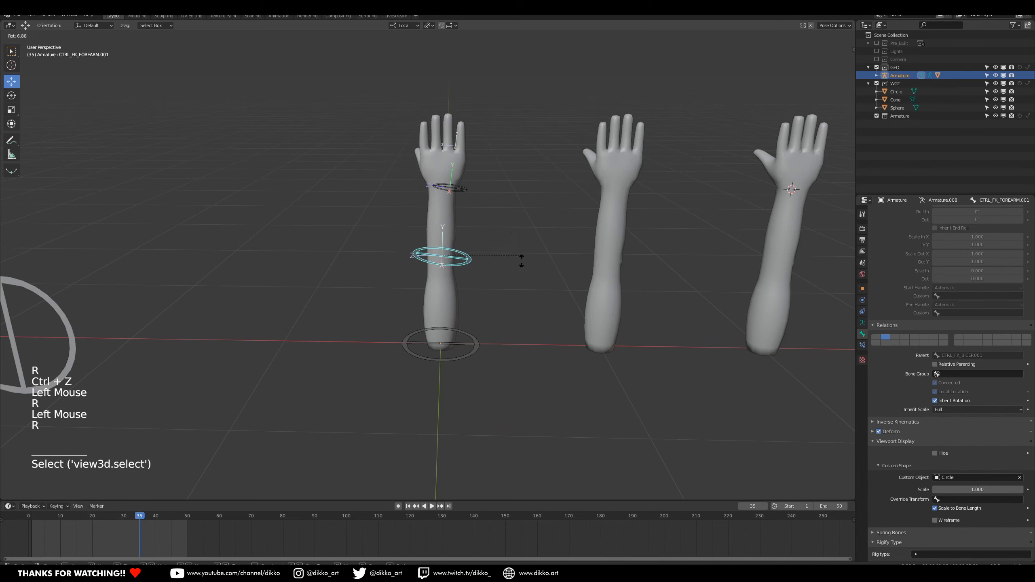
pyautogui.hotkey('ctrl', 'z')
pyautogui.click(487, 350)
pyautogui.press('r')
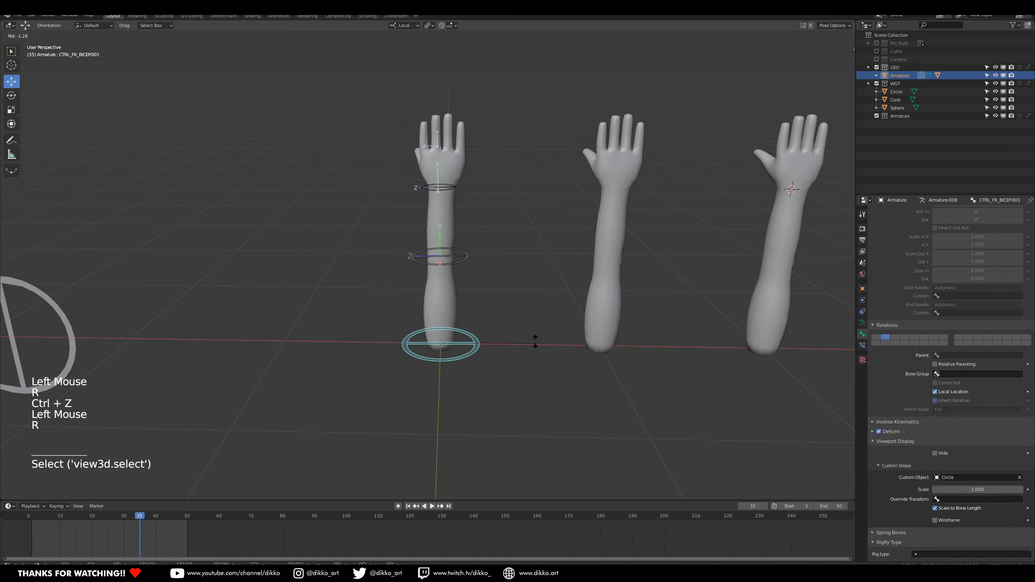
pyautogui.hotkey('ctrl', 'z')
pyautogui.moveTo(425, 181); pyautogui.dragTo(492, 301, button='middle')
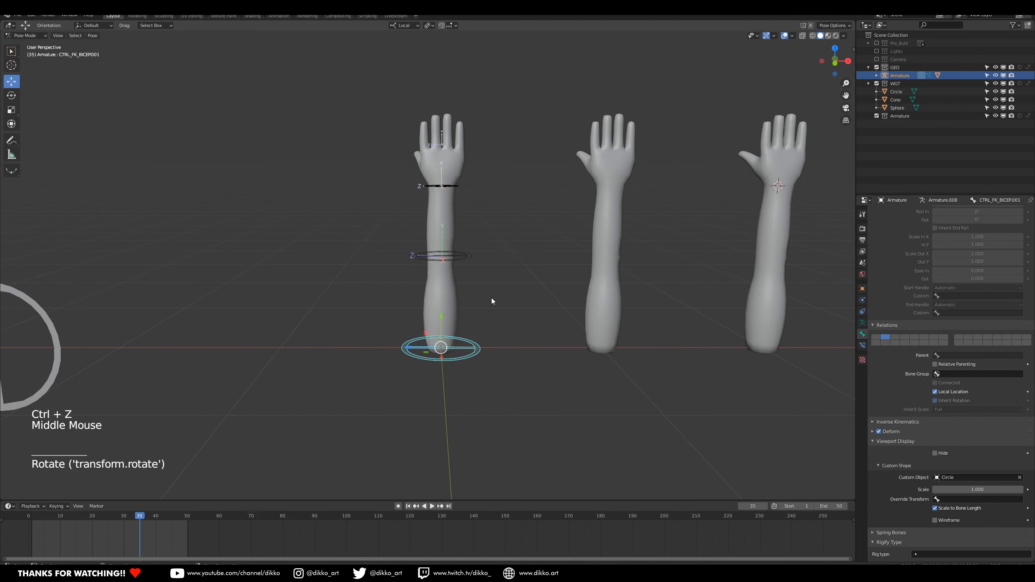
# Turn off Deform for the first arm's bicep, forearm and hand control bones together, and check each bone's setting.
pyautogui.keyDown('shift'); pyautogui.click(472, 259); pyautogui.keyUp('shift')
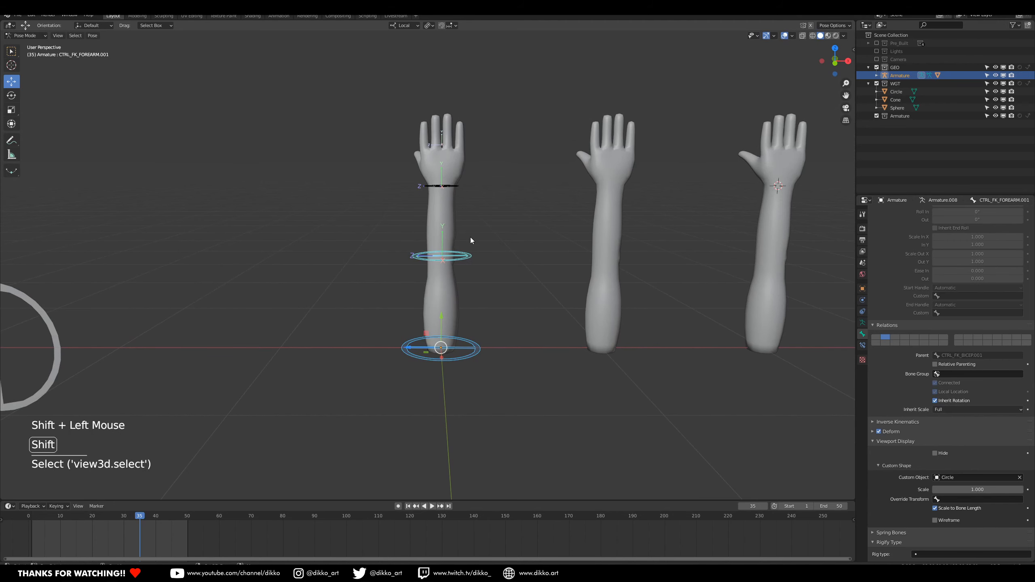
pyautogui.keyDown('shift'); pyautogui.click(455, 185); pyautogui.keyUp('shift')
pyautogui.moveTo(456, 185); pyautogui.dragTo(460, 193, button='middle')
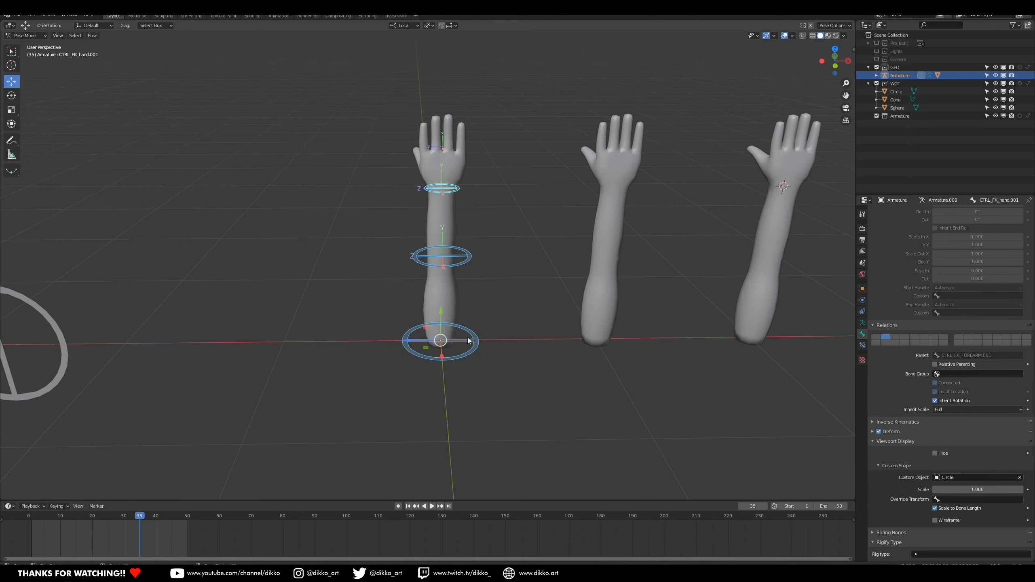
pyautogui.moveTo(441, 167); pyautogui.dragTo(415, 242, button='middle')
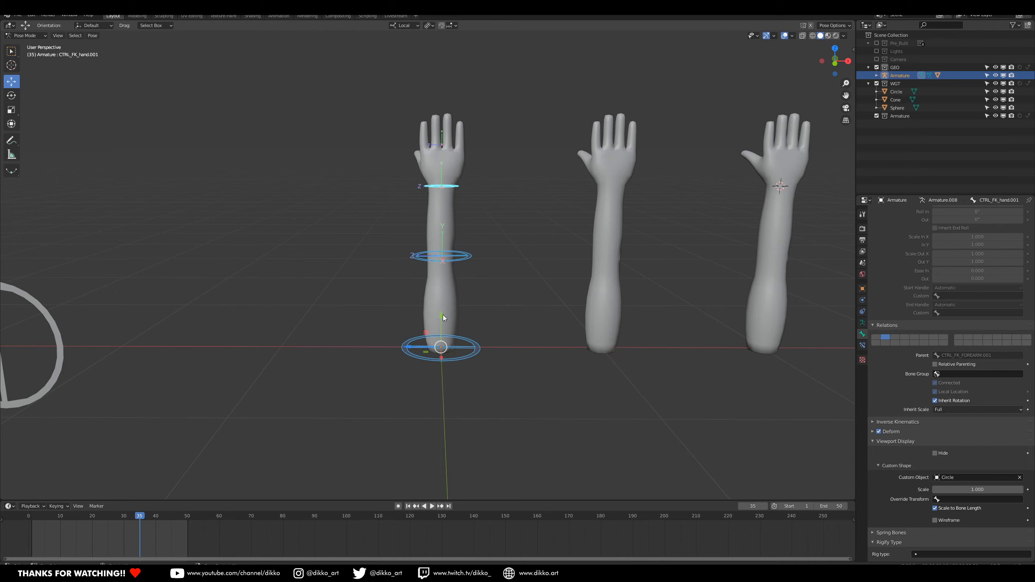
pyautogui.press('alt')
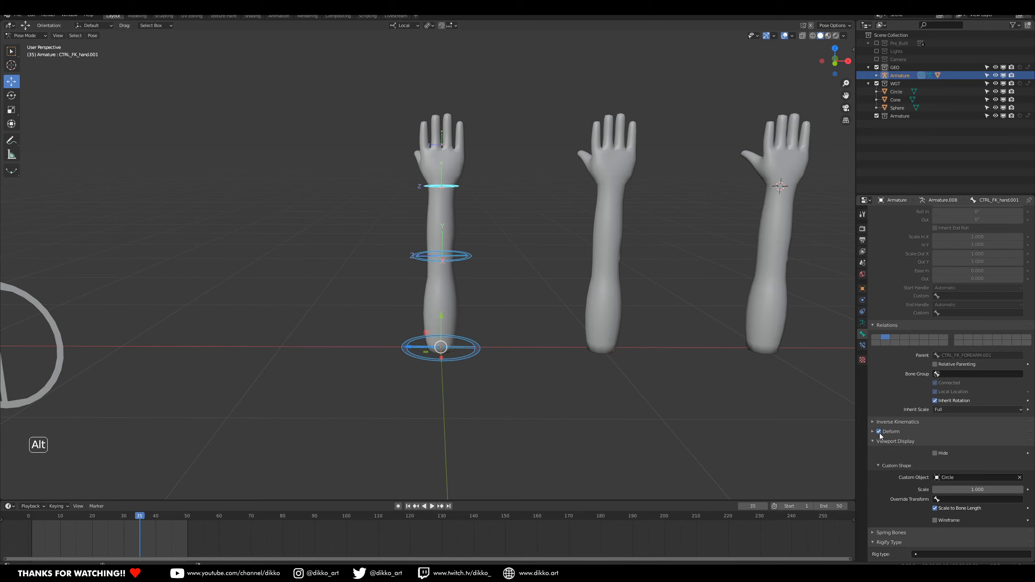
pyautogui.keyDown('alt'); pyautogui.click(879, 433); pyautogui.keyUp('alt')
pyautogui.click(466, 265)
pyautogui.click(466, 265)
pyautogui.click(466, 265)
pyautogui.click(457, 185)
pyautogui.click(471, 263)
pyautogui.click(473, 352)
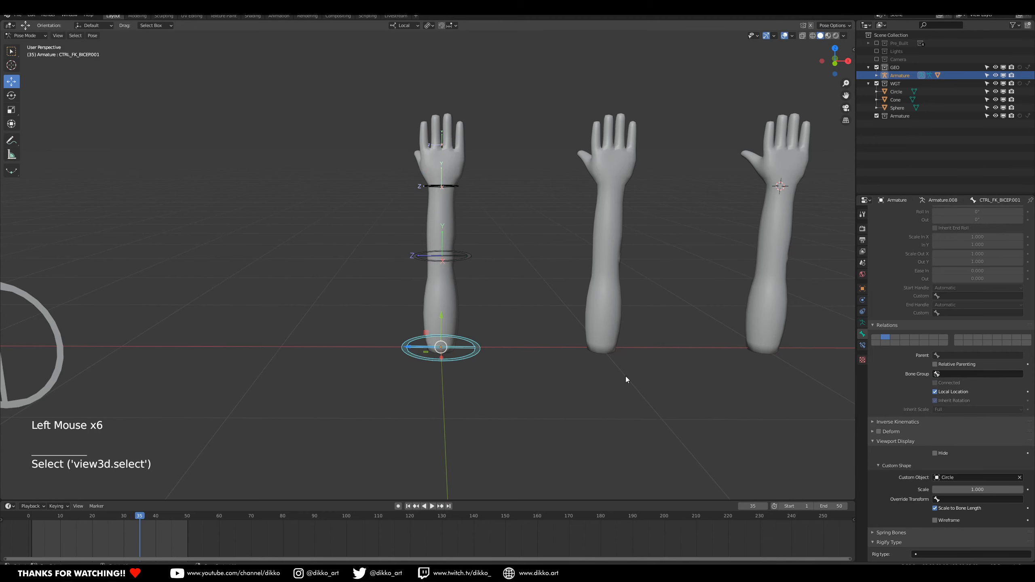
# Show the armature's first bone layer together with the control layer and select the first arm's hand control.
pyautogui.click(863, 323)
pyautogui.keyDown('shift'); pyautogui.click(886, 256); pyautogui.keyUp('shift')
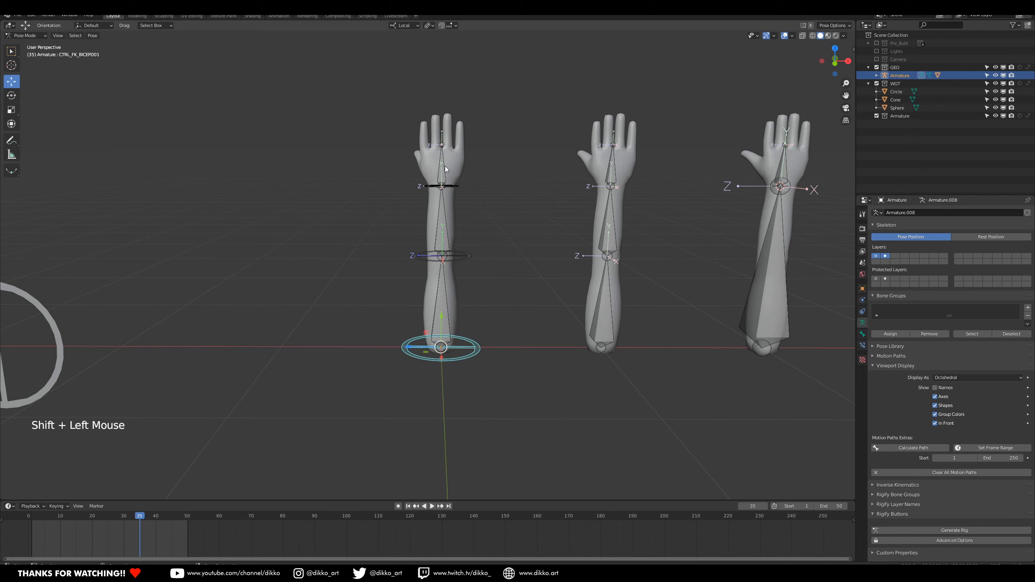
pyautogui.click(460, 190)
pyautogui.click(461, 190)
pyautogui.keyDown('shift'); pyautogui.moveTo(469, 187); pyautogui.dragTo(469, 224, button='middle'); pyautogui.keyUp('shift')
pyautogui.scroll(2, 471, 227)
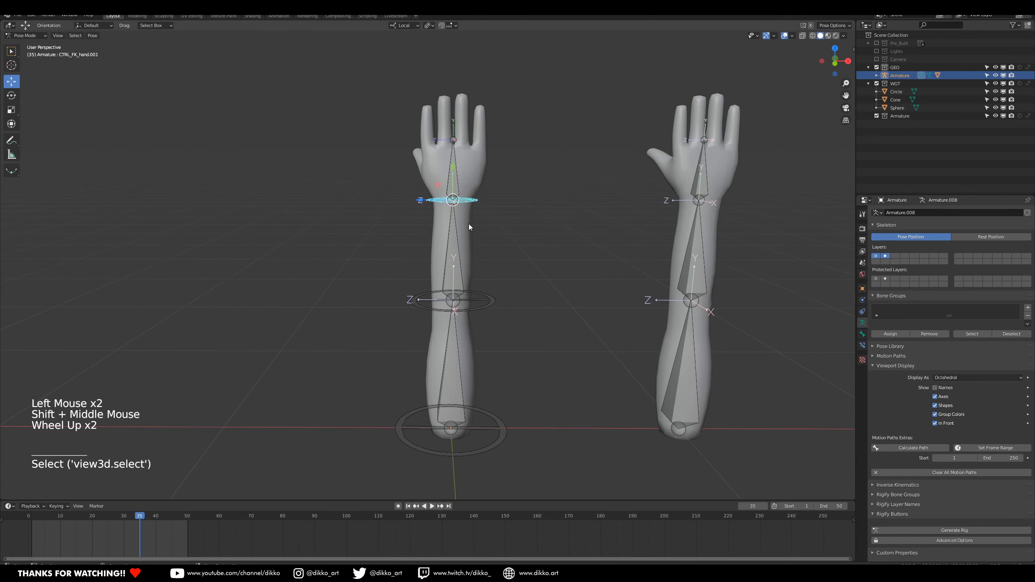
# Compare the first arm's two overlapping chains by selecting its deform bones and its control bones in turn.
pyautogui.click(454, 171)
pyautogui.click(454, 172)
pyautogui.click(454, 172)
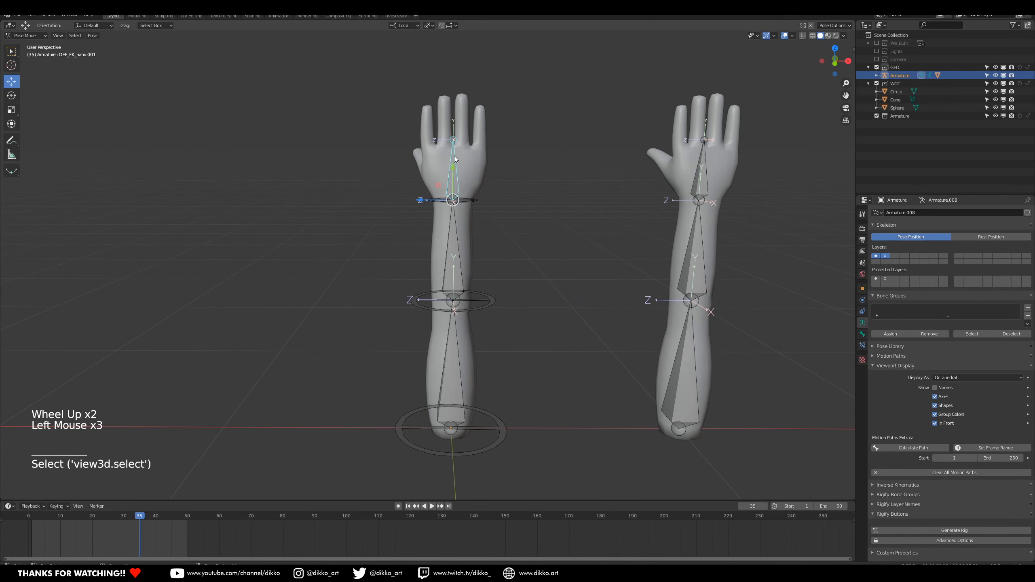
pyautogui.click(464, 275)
pyautogui.click(467, 386)
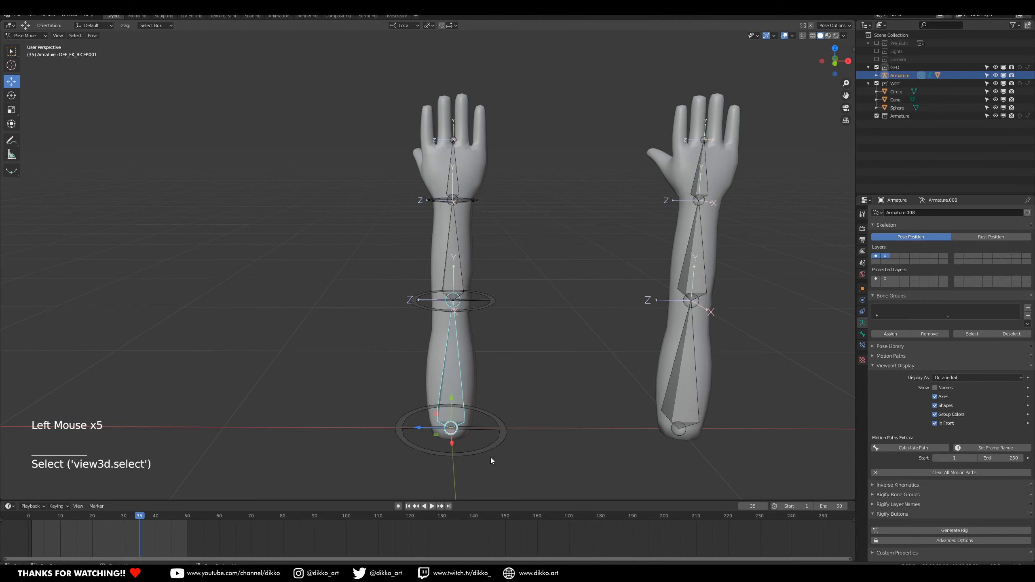
pyautogui.keyDown('shift'); pyautogui.moveTo(455, 444); pyautogui.dragTo(445, 423, button='middle'); pyautogui.keyUp('shift')
pyautogui.click(489, 420)
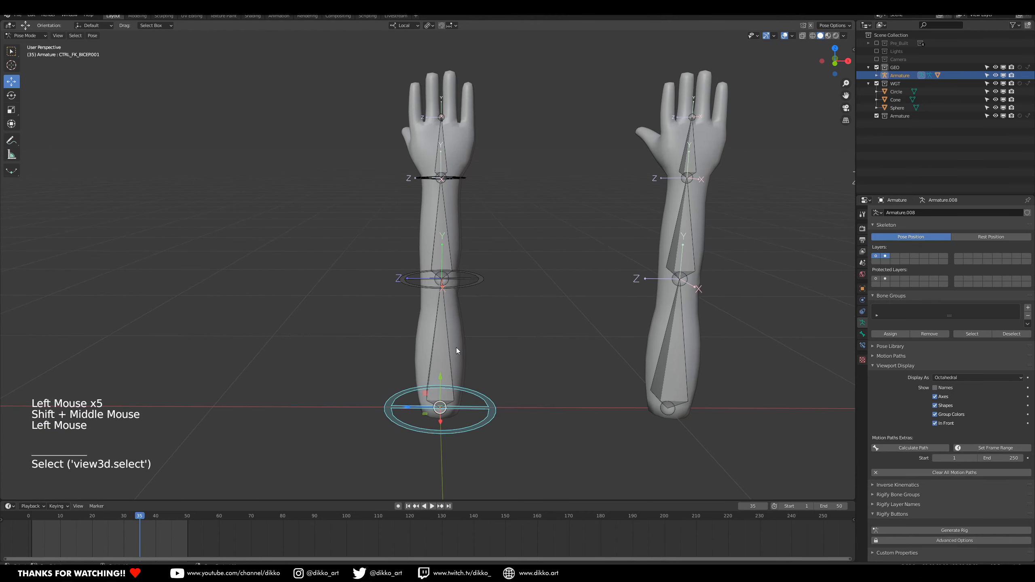
pyautogui.click(475, 281)
pyautogui.click(481, 187)
# Add a Copy Transforms constraint to DEF_FK_hand.001 with CTRL_FK_hand.001 as its target.
pyautogui.keyDown('shift'); pyautogui.moveTo(481, 187); pyautogui.dragTo(474, 260, button='middle'); pyautogui.keyUp('shift')
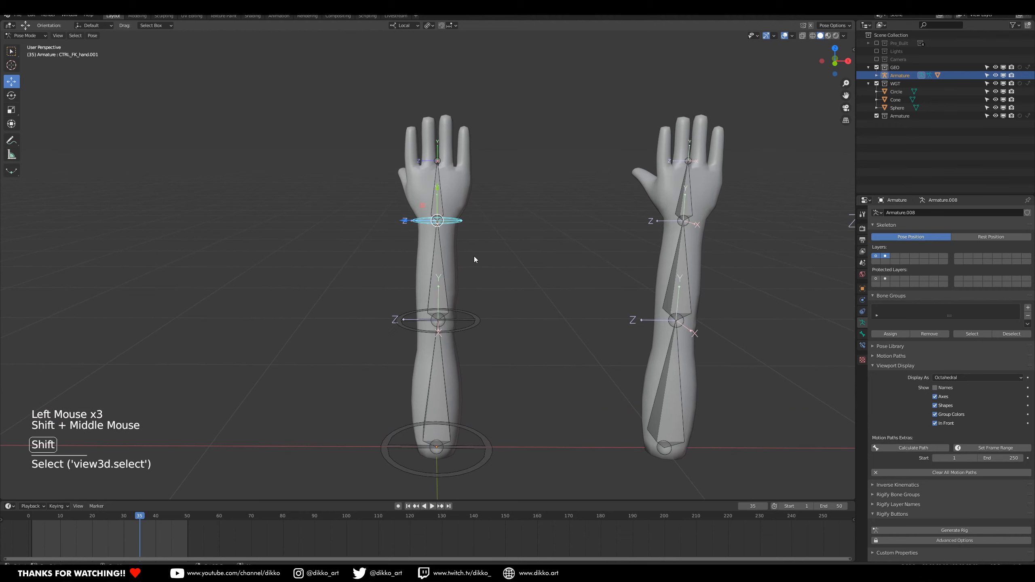
pyautogui.click(465, 227)
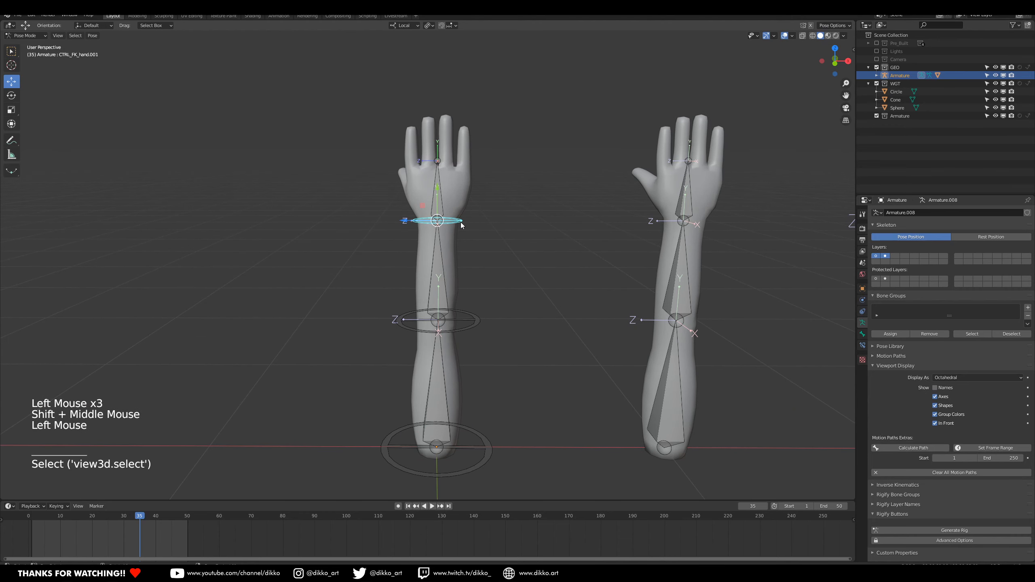
pyautogui.keyDown('shift'); pyautogui.click(436, 180); pyautogui.keyUp('shift')
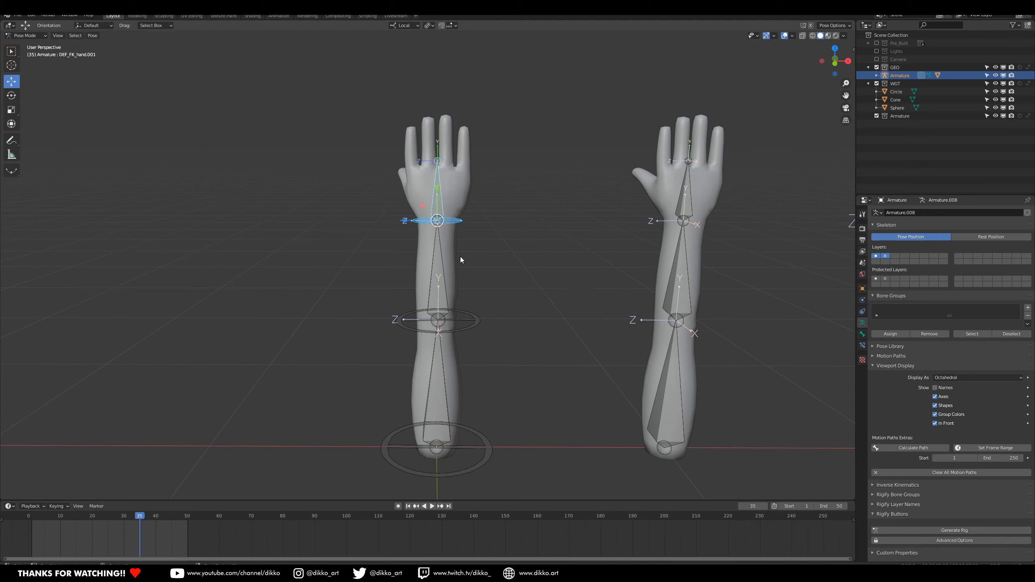
pyautogui.hotkey('ctrl', 'shift', 'c')
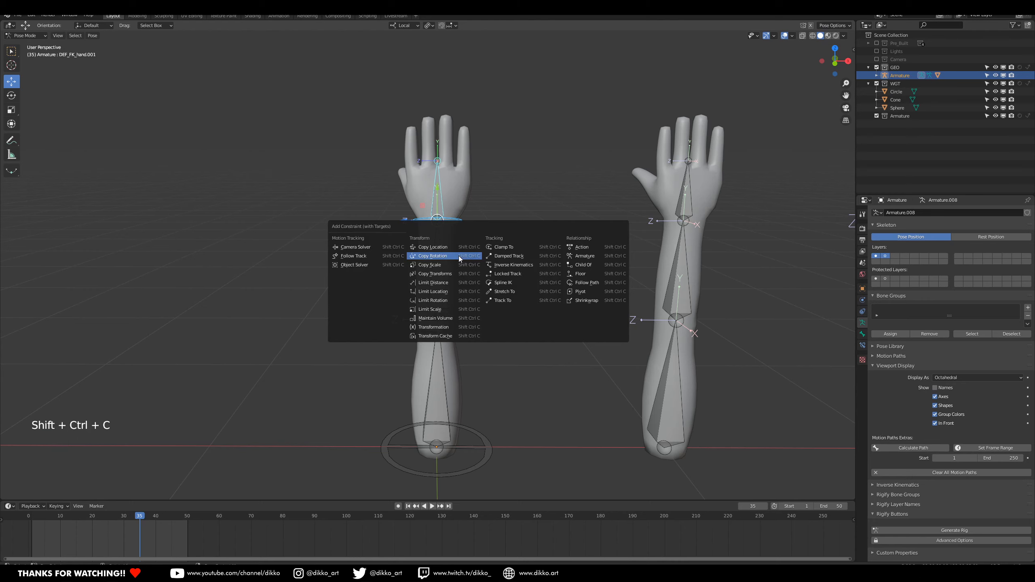
pyautogui.click(446, 275)
# Constrain DEF_FK_FOREARM.001 to CTRL_FK_FOREARM.001 with Copy Transforms.
pyautogui.click(444, 268)
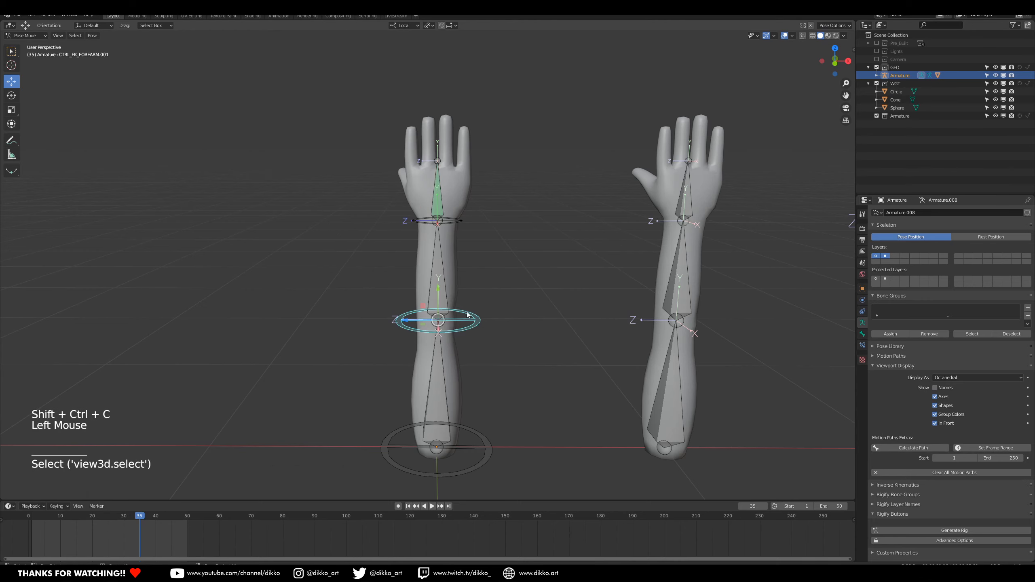
pyautogui.keyDown('shift'); pyautogui.click(445, 268); pyautogui.keyUp('shift')
pyautogui.hotkey('ctrl', 'shift', 'c')
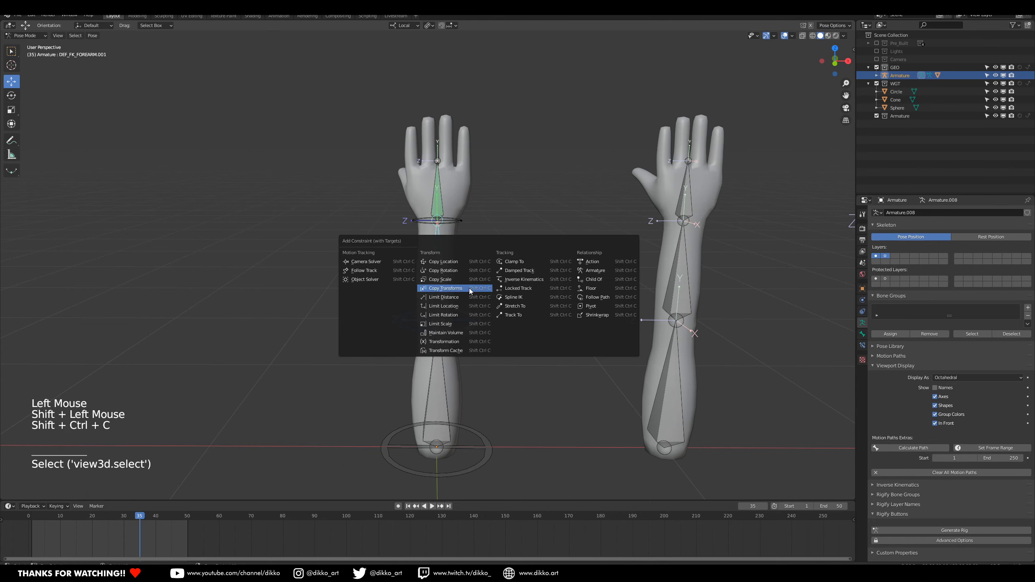
pyautogui.click(470, 290)
# Constrain DEF_FK_BICEP.001 to CTRL_FK_BICEP.001 with Copy Transforms.
pyautogui.click(437, 458)
pyautogui.keyDown('shift'); pyautogui.click(445, 380); pyautogui.keyUp('shift')
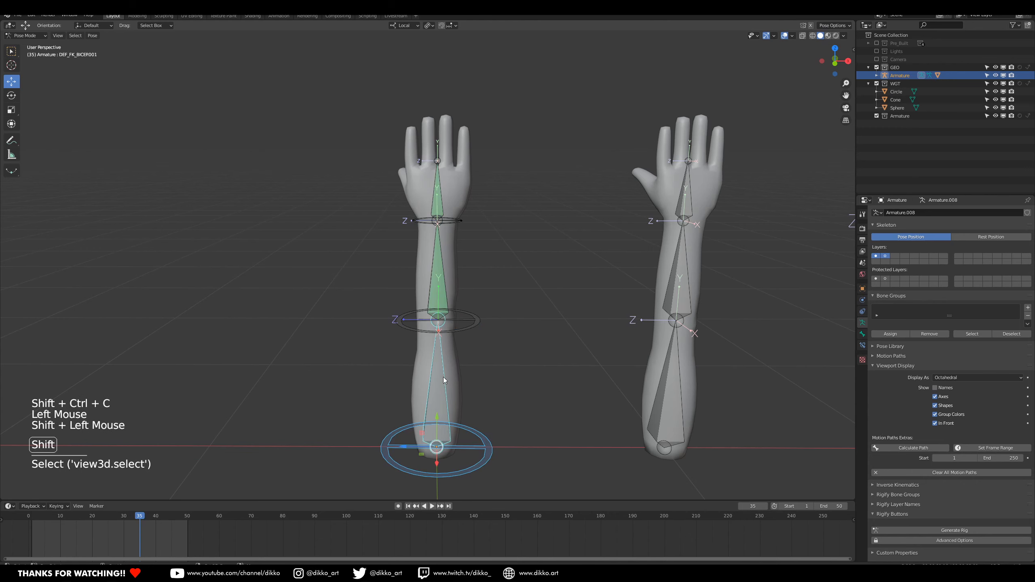
pyautogui.hotkey('ctrl', 'shift', 'c')
pyautogui.click(445, 378)
# Test-rotate the constrained first arm with its forearm control and undo the rotation.
pyautogui.scroll(-1, 456, 352)
pyautogui.moveTo(456, 351); pyautogui.dragTo(458, 343, button='middle')
pyautogui.click(466, 309)
pyautogui.press('r')
pyautogui.click(528, 363)
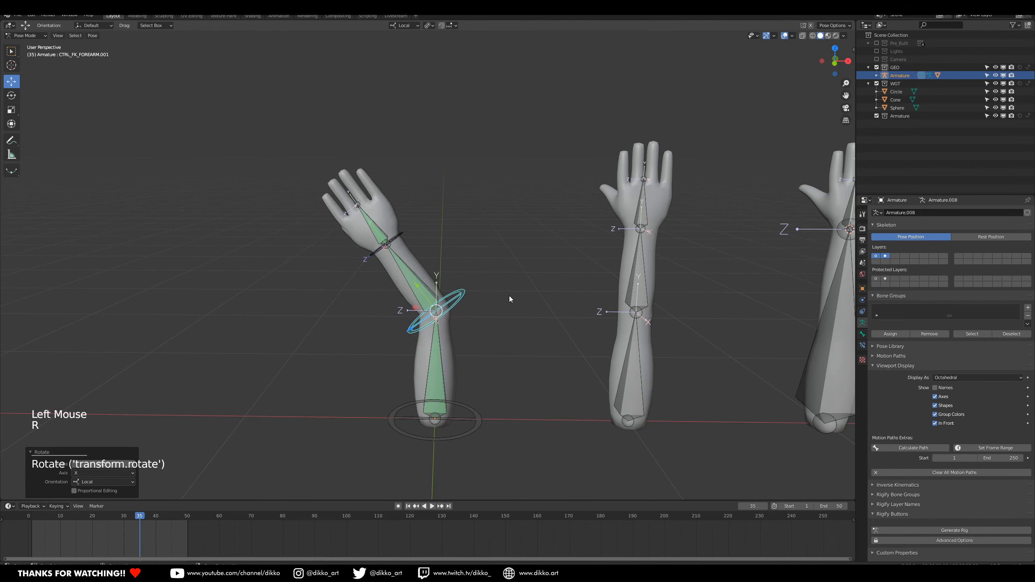
pyautogui.hotkey('ctrl', 'z')
# Test-rotate the first arm's hand control and its bicep control, undoing each rotation.
pyautogui.click(453, 231)
pyautogui.press('r')
pyautogui.click(526, 281)
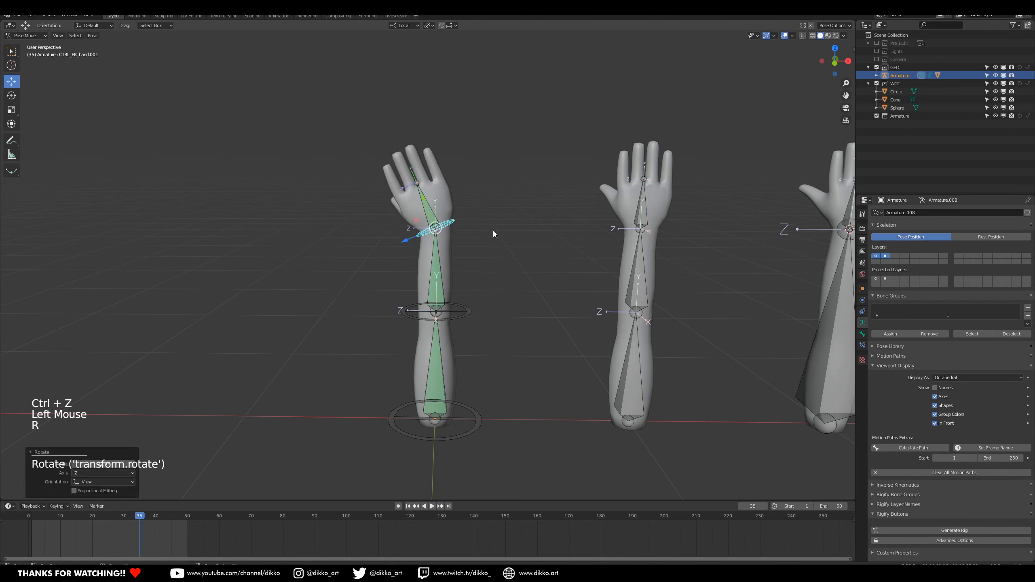
pyautogui.hotkey('ctrl', 'z')
pyautogui.click(475, 416)
pyautogui.press('r')
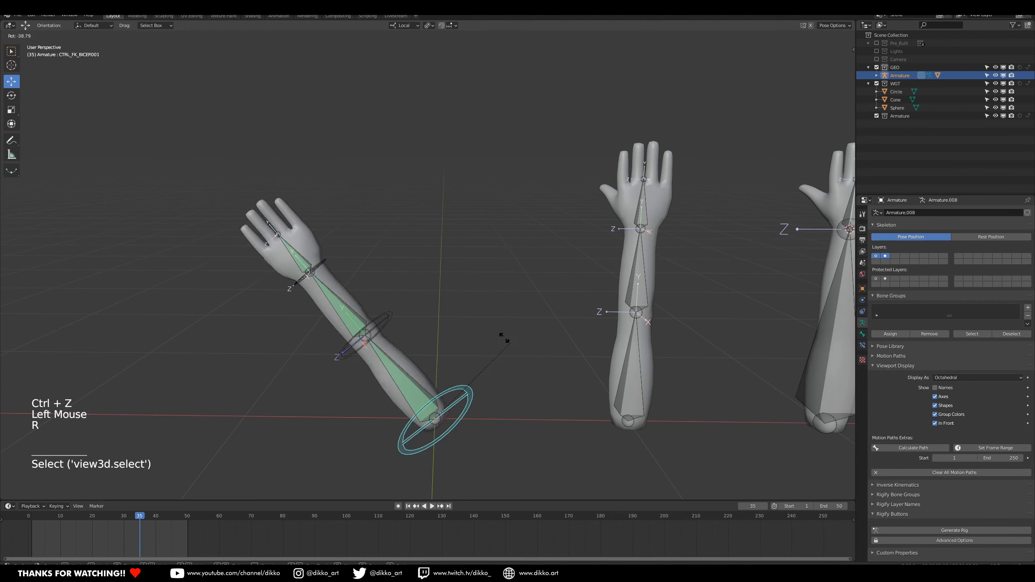
pyautogui.click(480, 323)
pyautogui.hotkey('ctrl', 'z')
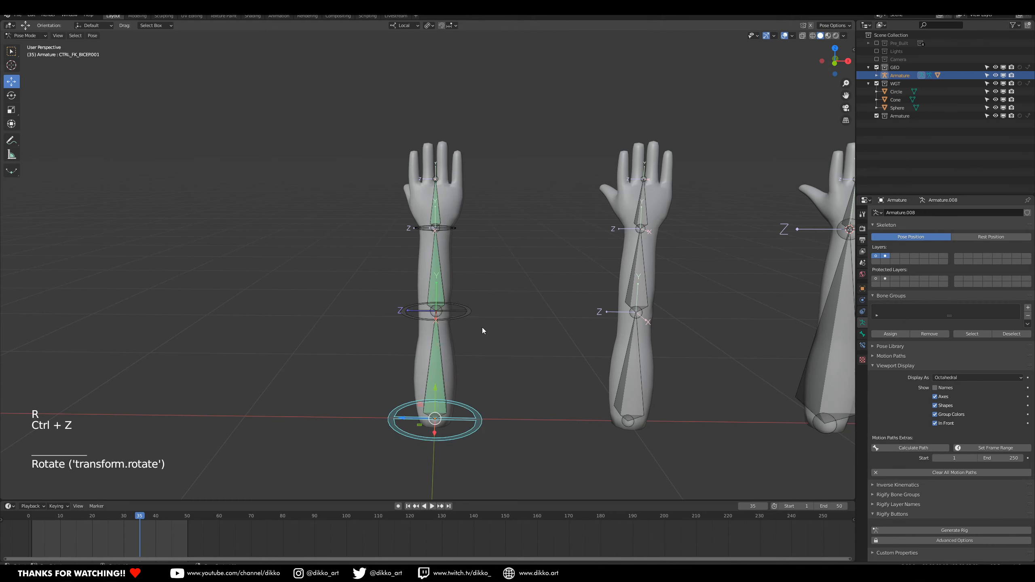
# Test-rotate the forearm control about its local X axis and the hand control freely, undoing each rotation.
pyautogui.click(468, 314)
pyautogui.press('r')
pyautogui.press('x')
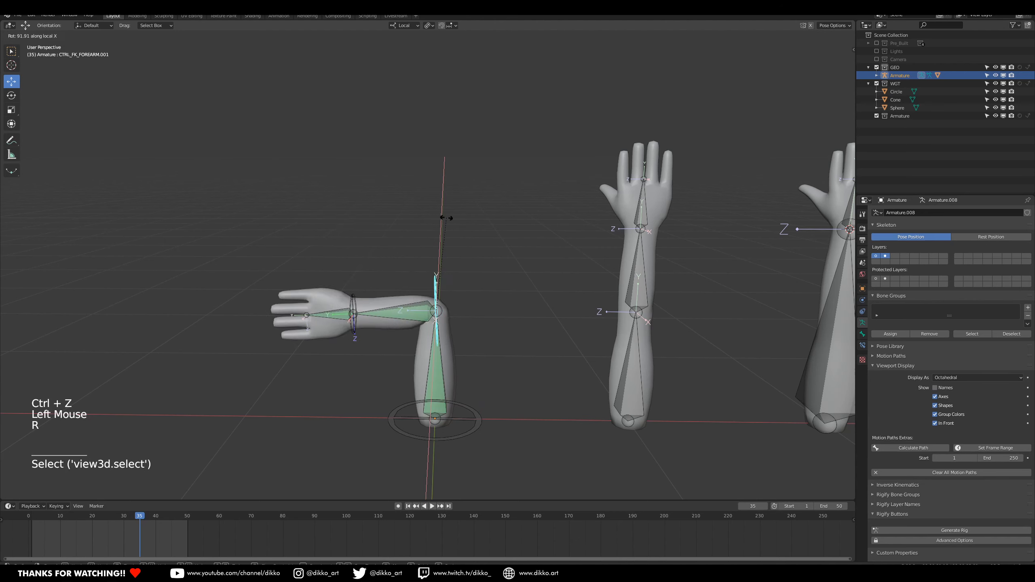
pyautogui.click(474, 231)
pyautogui.hotkey('ctrl', 'z')
pyautogui.click(458, 231)
pyautogui.press('r')
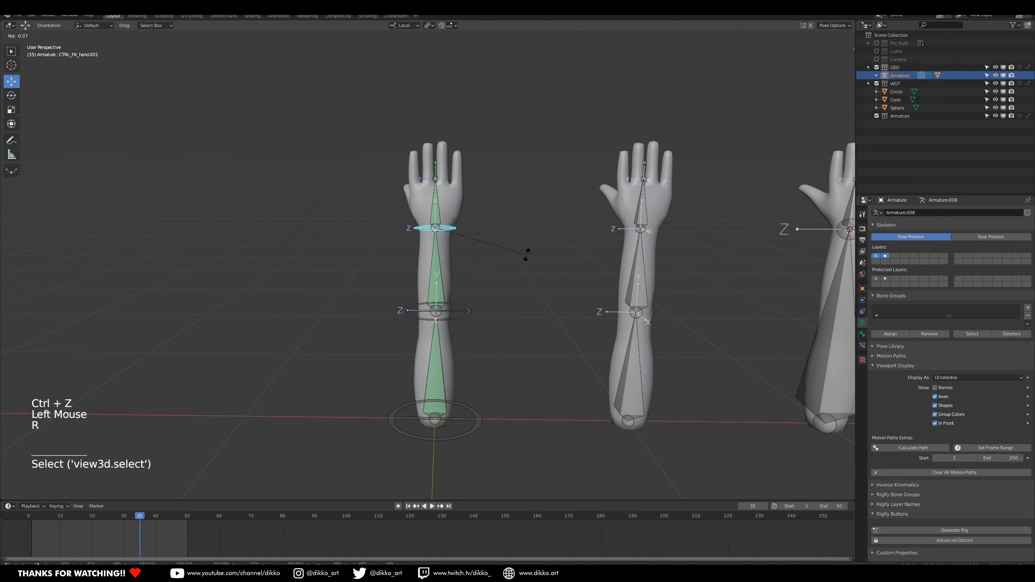
pyautogui.click(474, 193)
pyautogui.hotkey('ctrl', 'z')
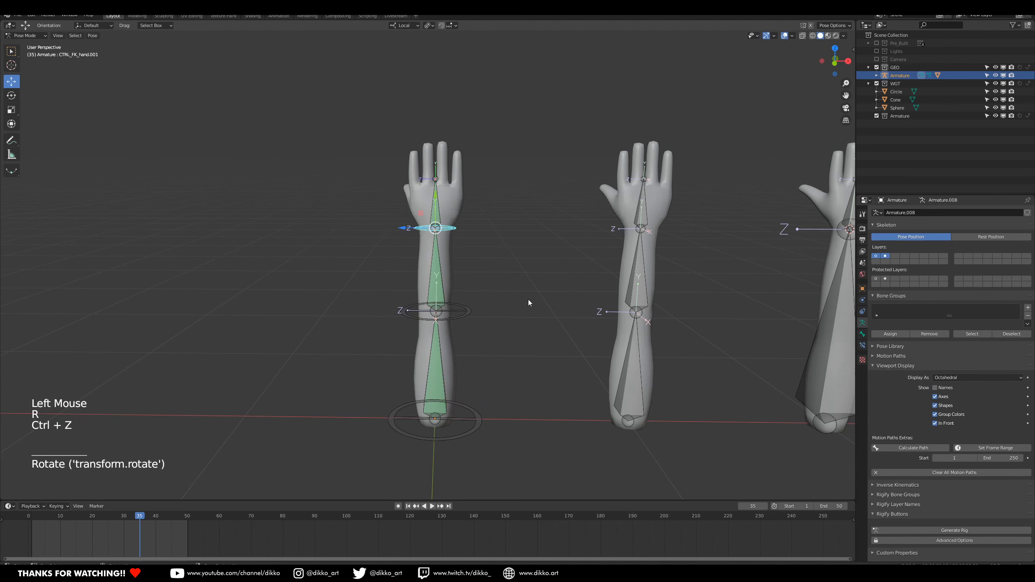
# Inspect the second arm's deform chain by selecting DEF_IK_hand.001 and DEF_IK_FOREARM.001 in turn.
pyautogui.keyDown('shift'); pyautogui.moveTo(529, 301); pyautogui.dragTo(469, 237, button='middle'); pyautogui.keyUp('shift')
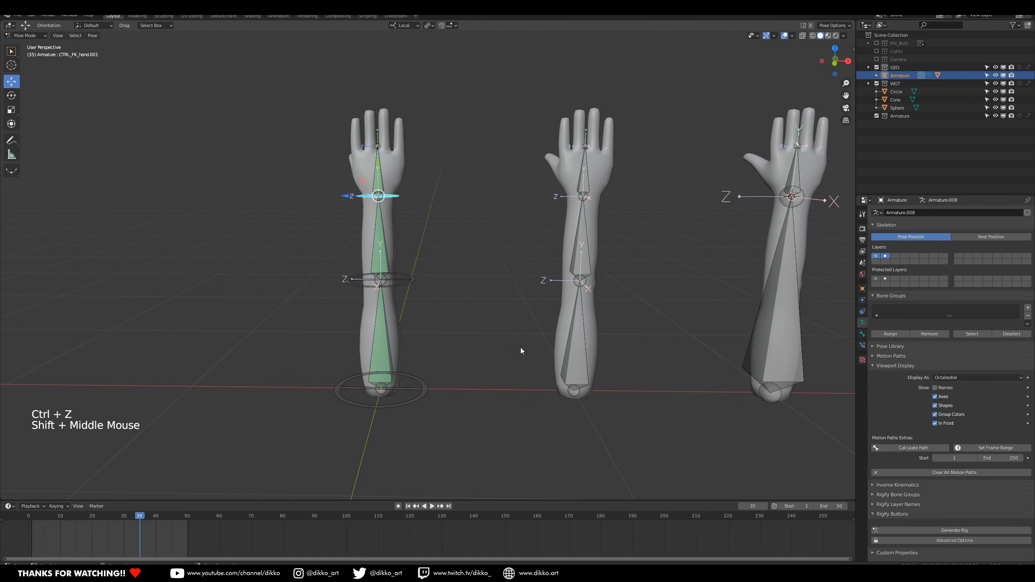
pyautogui.keyDown('shift'); pyautogui.moveTo(395, 278); pyautogui.dragTo(404, 277, button='middle'); pyautogui.keyUp('shift')
pyautogui.scroll(-2, 490, 301)
pyautogui.moveTo(481, 300); pyautogui.dragTo(490, 301, button='middle')
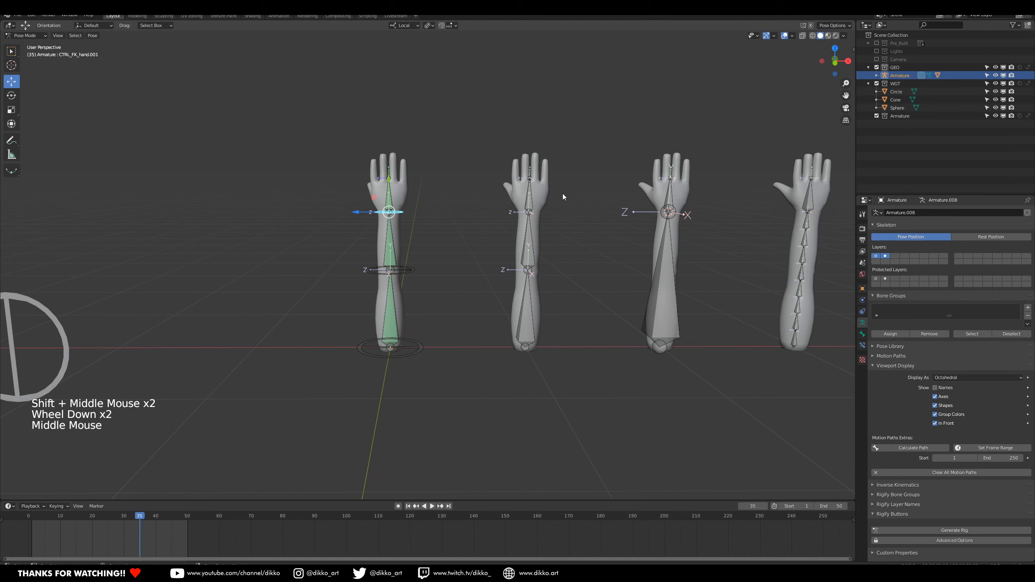
pyautogui.keyDown('shift'); pyautogui.moveTo(563, 196); pyautogui.dragTo(490, 202, button='middle'); pyautogui.keyUp('shift')
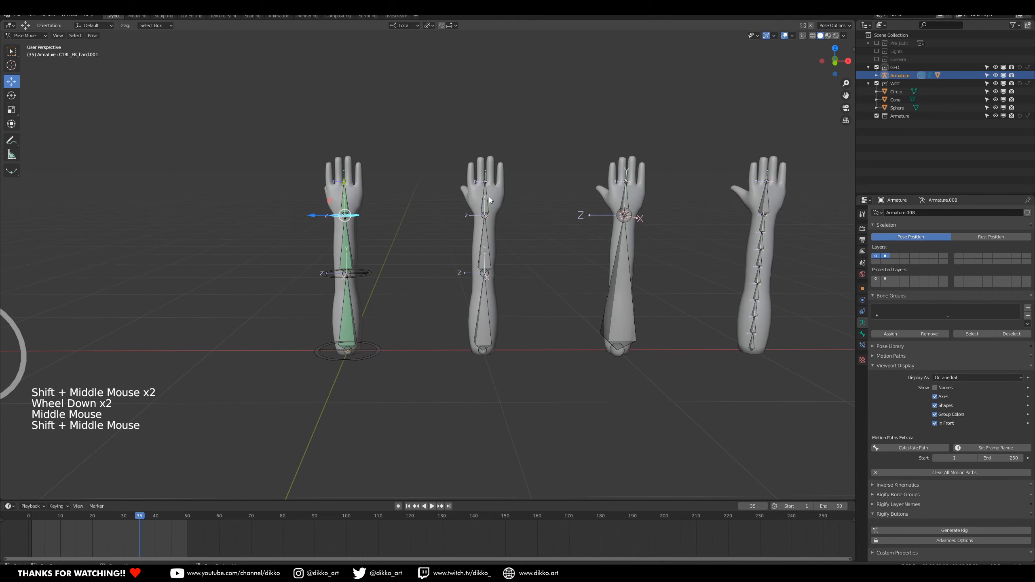
pyautogui.click(489, 200)
pyautogui.click(490, 201)
pyautogui.click(491, 202)
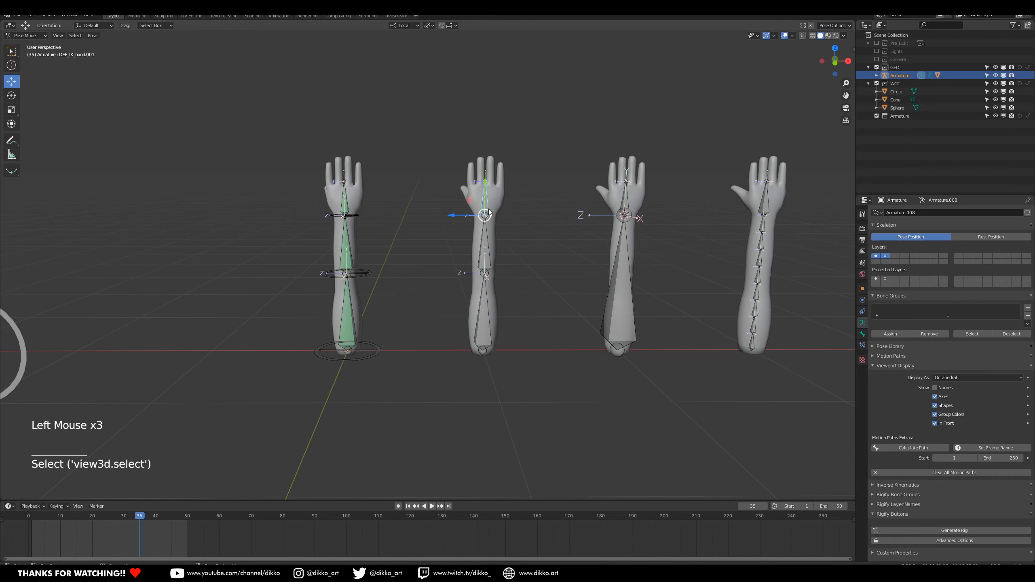
pyautogui.keyDown('shift'); pyautogui.moveTo(498, 198); pyautogui.dragTo(478, 215, button='middle'); pyautogui.keyUp('shift')
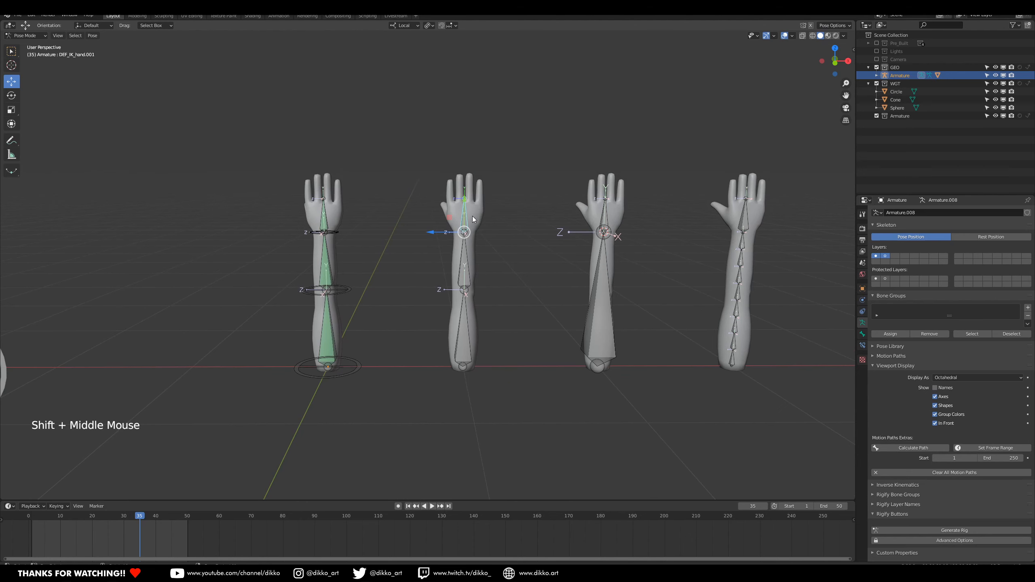
pyautogui.scroll(2, 479, 177)
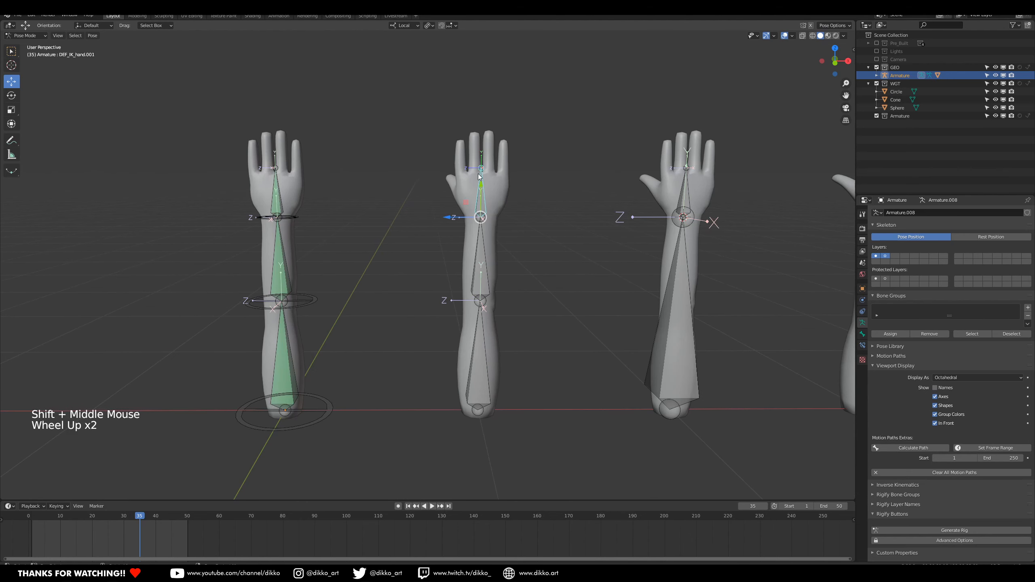
pyautogui.click(487, 307)
pyautogui.click(487, 307)
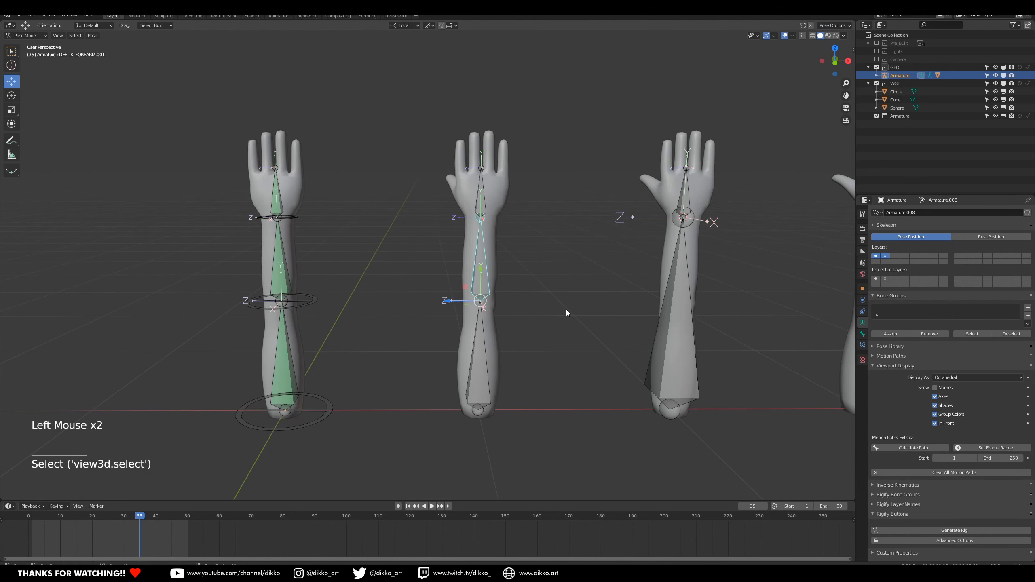
pyautogui.keyDown('shift'); pyautogui.moveTo(406, 361); pyautogui.dragTo(494, 296, button='middle'); pyautogui.keyUp('shift')
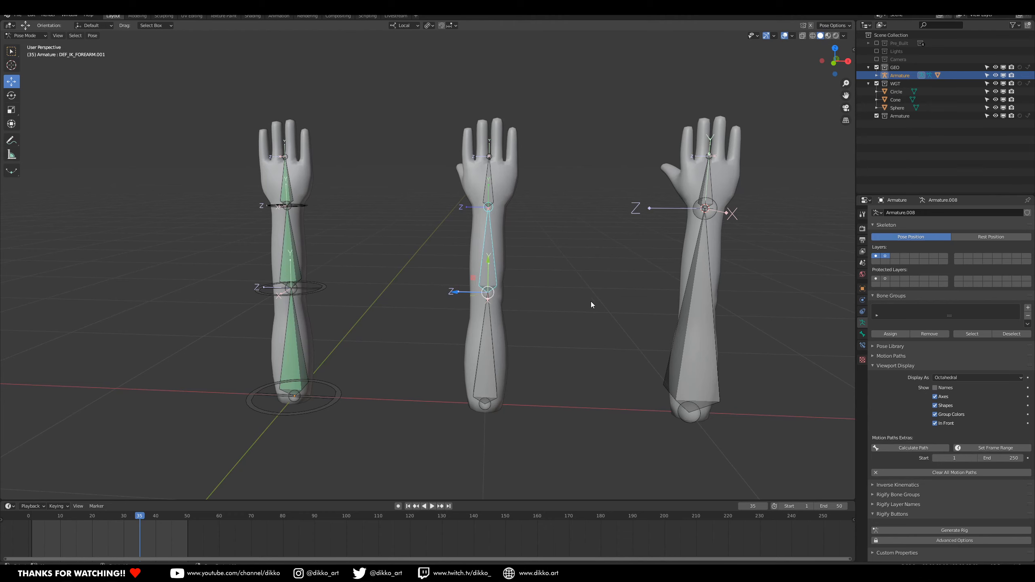
# Duplicate the second arm's DEF_IK_hand.001 bone in place, move the copy to the third bone layer and display only that layer.
pyautogui.keyDown('shift'); pyautogui.moveTo(523, 301); pyautogui.dragTo(487, 250, button='middle'); pyautogui.keyUp('shift')
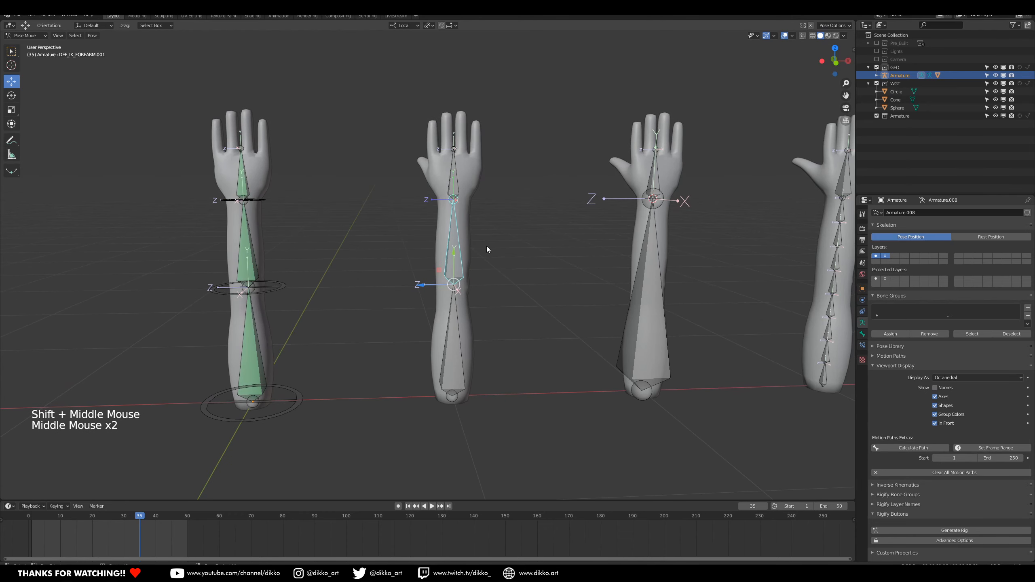
pyautogui.moveTo(449, 210); pyautogui.dragTo(445, 198, button='middle')
pyautogui.click(447, 194)
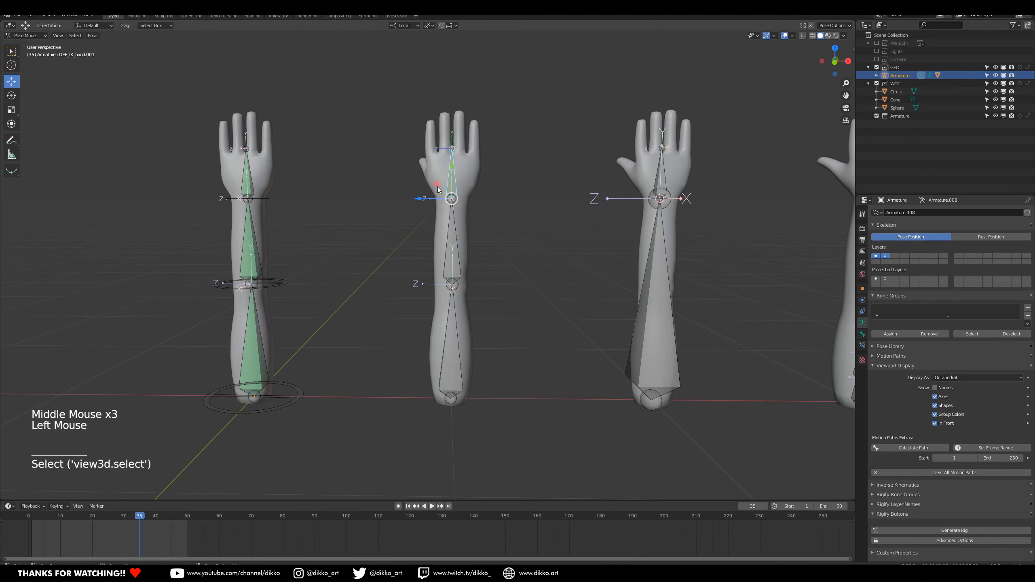
pyautogui.click(471, 183)
pyautogui.click(472, 180)
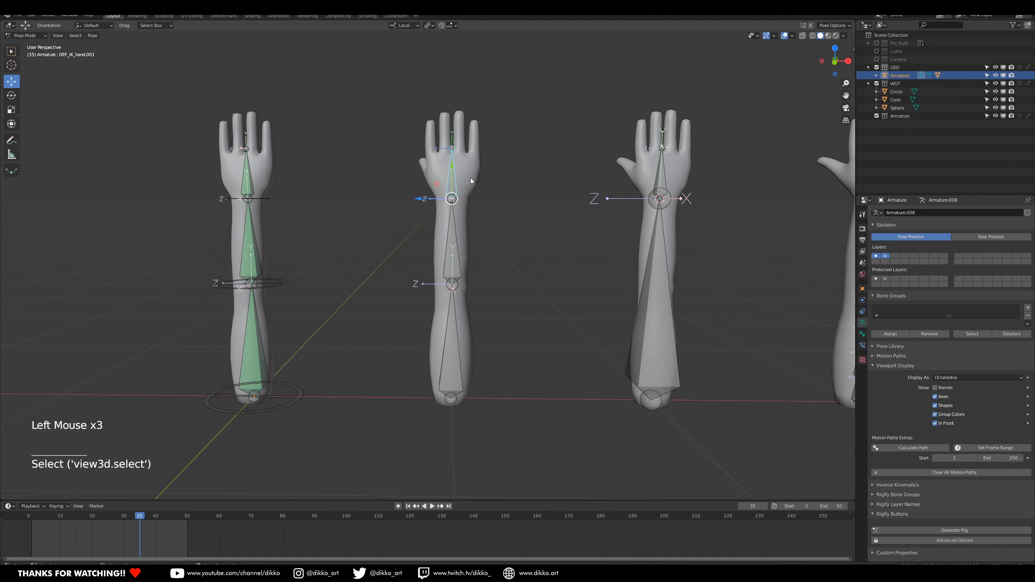
pyautogui.press('Tab')
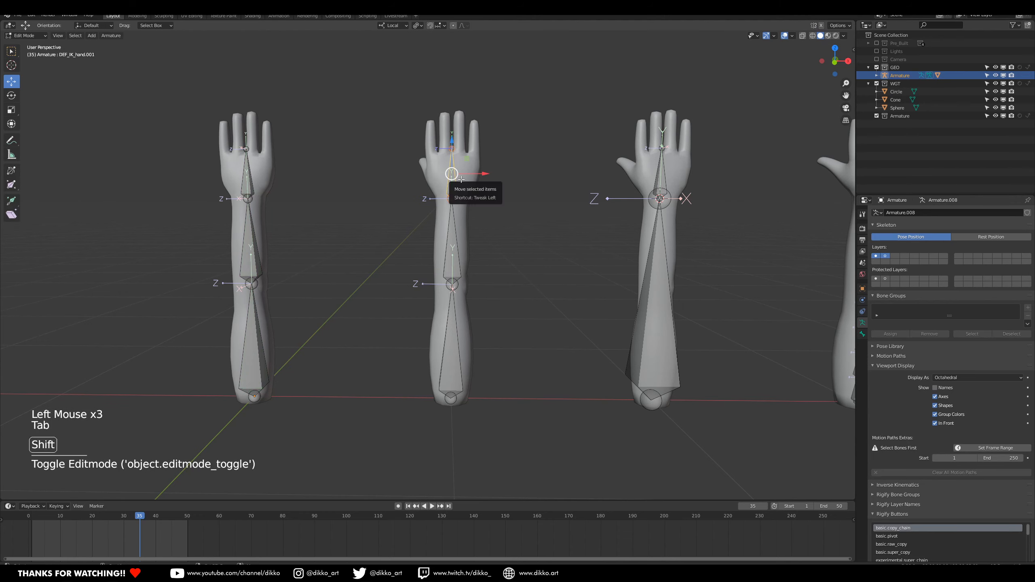
pyautogui.hotkey('shift', 'd')
pyautogui.press('m')
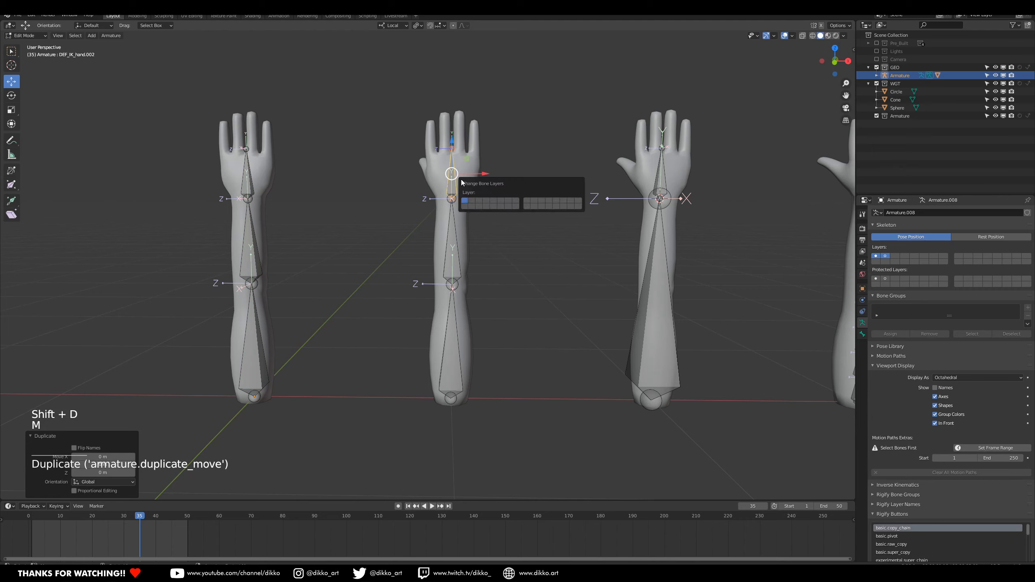
pyautogui.click(479, 201)
pyautogui.click(894, 256)
pyautogui.click(894, 256)
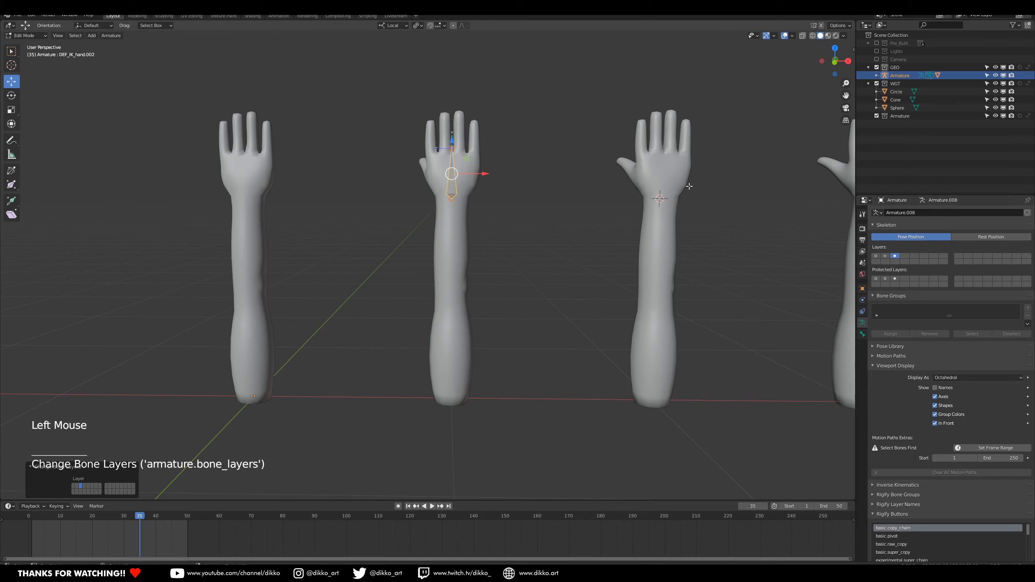
# Rename the duplicated hand bone to CTRL_IK_hand.001 and save the file.
pyautogui.click(863, 334)
pyautogui.click(894, 213)
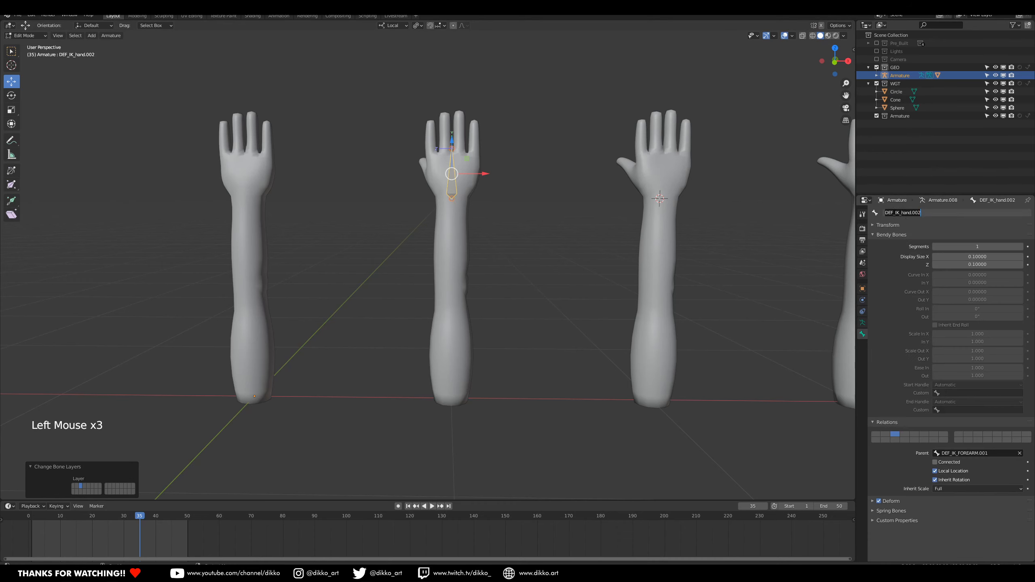
pyautogui.press('BackSpace')
pyautogui.press('BackSpace')
pyautogui.press('BackSpace')
pyautogui.write('CTRL')
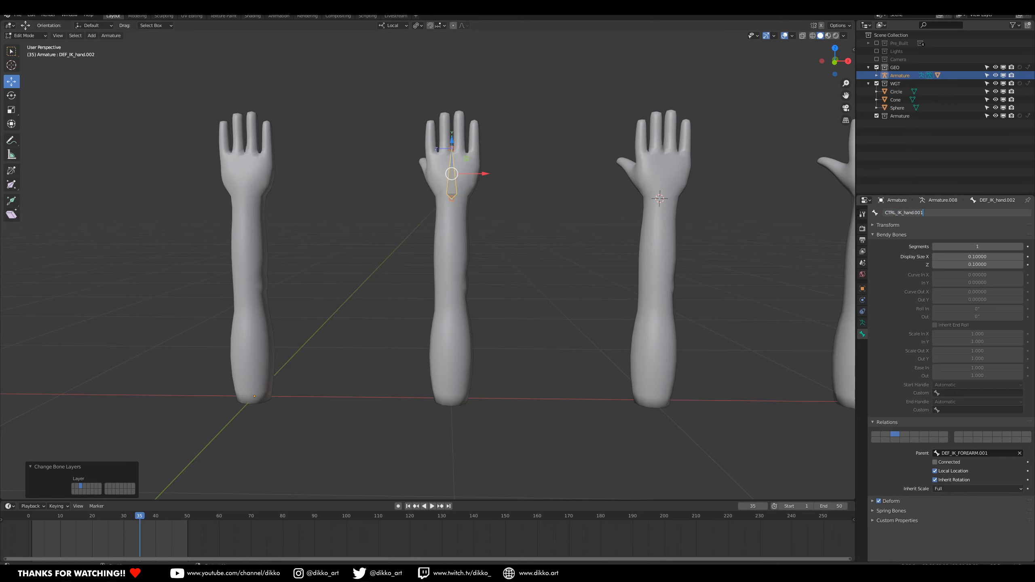
pyautogui.press('Return')
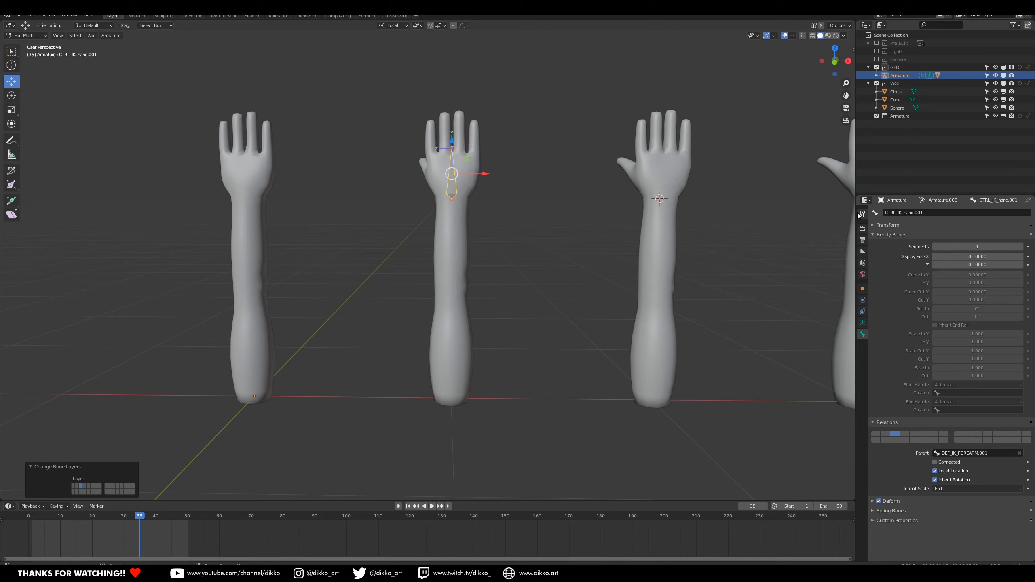
pyautogui.hotkey('ctrl', 's')
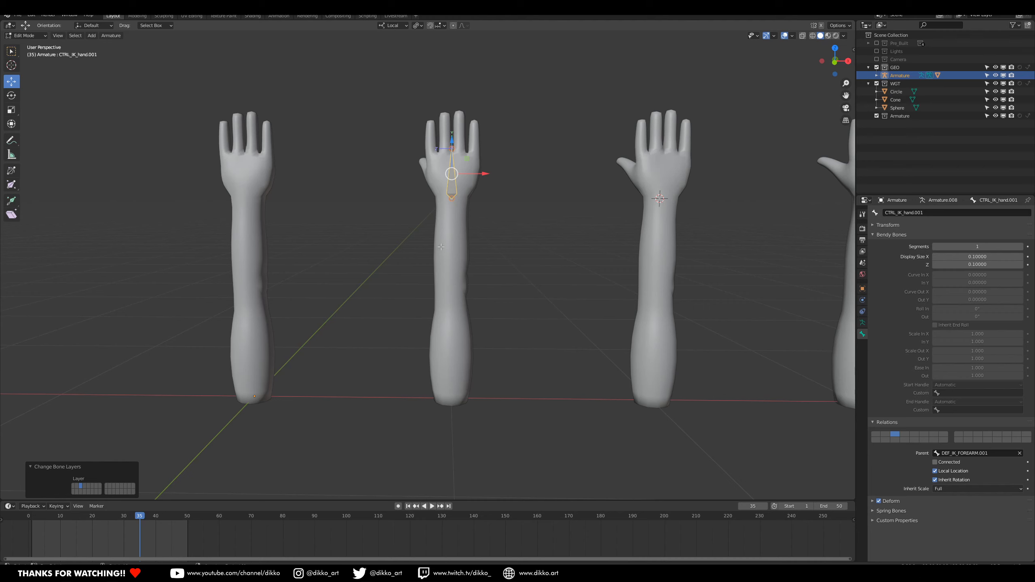
# Duplicate the second arm's forearm and bicep deform bones in place, move the copies to the third bone layer and isolate that layer.
pyautogui.click(863, 323)
pyautogui.keyDown('shift'); pyautogui.click(877, 255); pyautogui.keyUp('shift')
pyautogui.click(457, 232)
pyautogui.keyDown('shift'); pyautogui.click(439, 294); pyautogui.keyUp('shift')
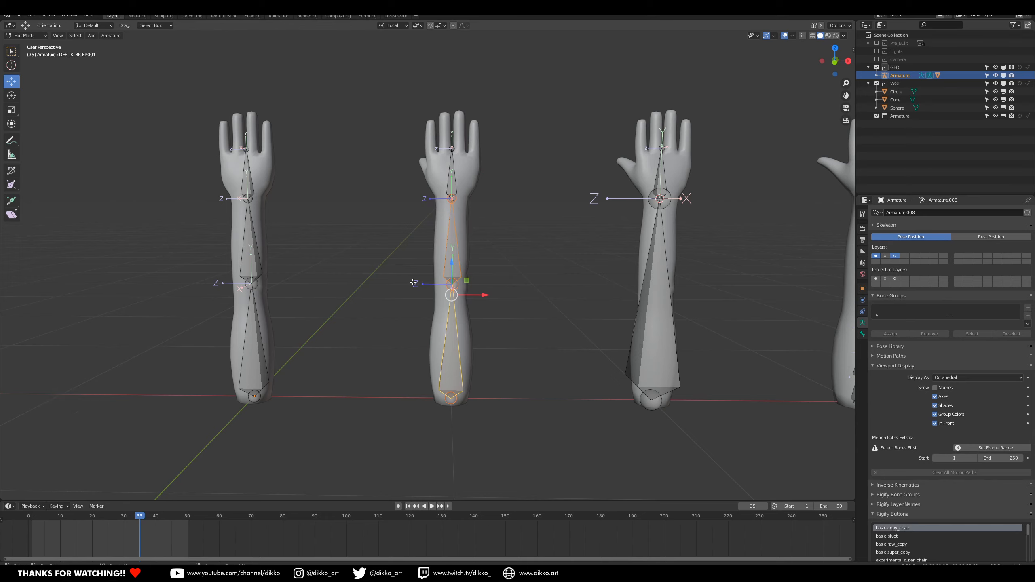
pyautogui.press('shift')
pyautogui.hotkey('shift', 'd')
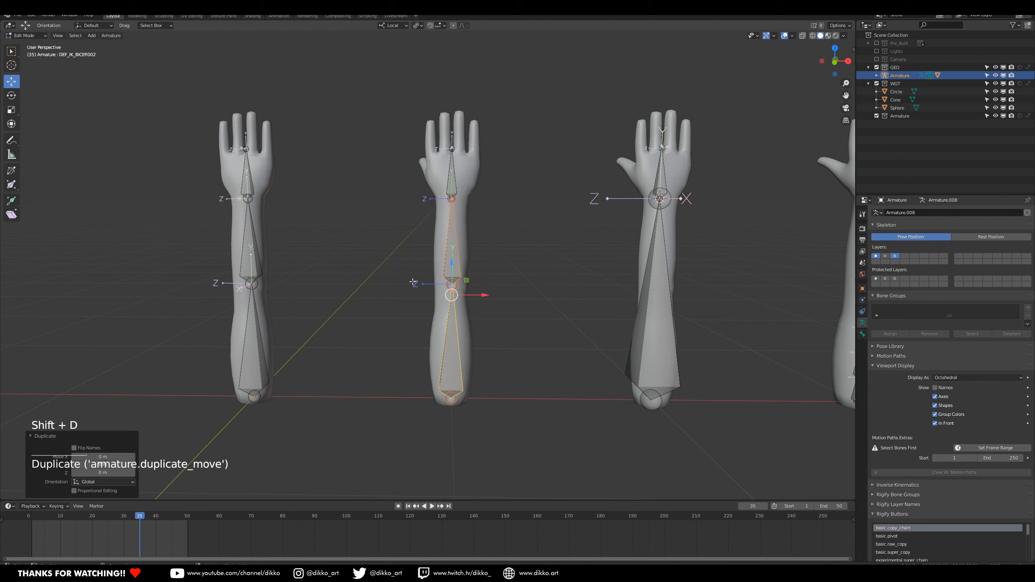
pyautogui.press('m')
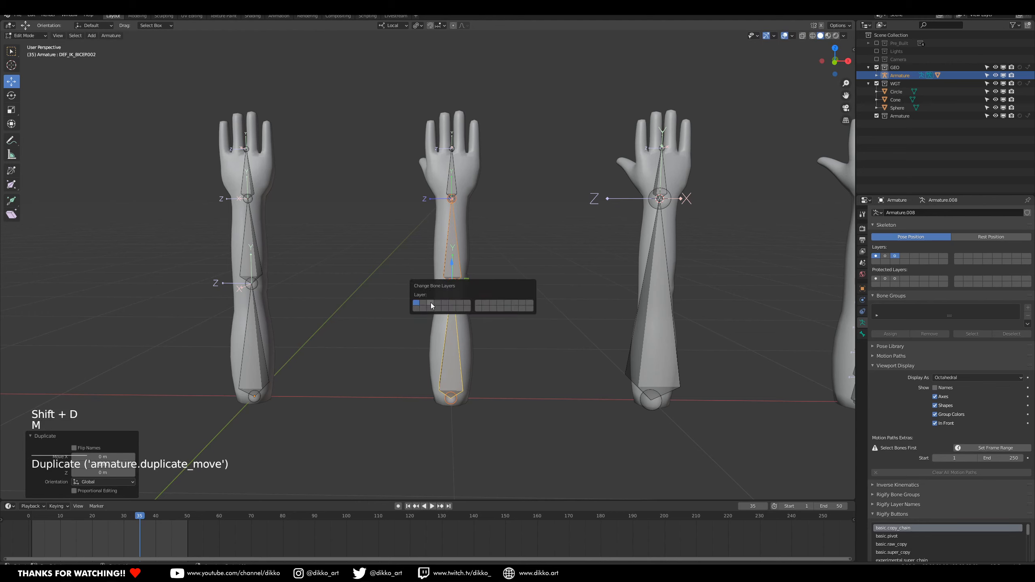
pyautogui.click(430, 303)
pyautogui.click(895, 256)
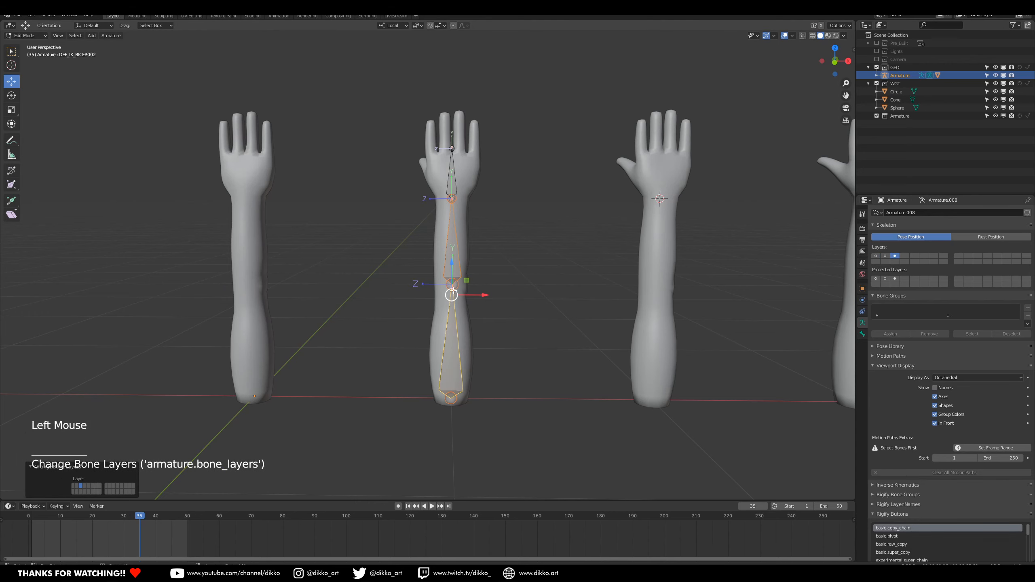
# Inspect the second arm's hand control and the duplicated forearm and bicep bones by selecting each in turn.
pyautogui.click(454, 260)
pyautogui.click(452, 163)
pyautogui.click(452, 165)
pyautogui.click(453, 177)
pyautogui.click(455, 186)
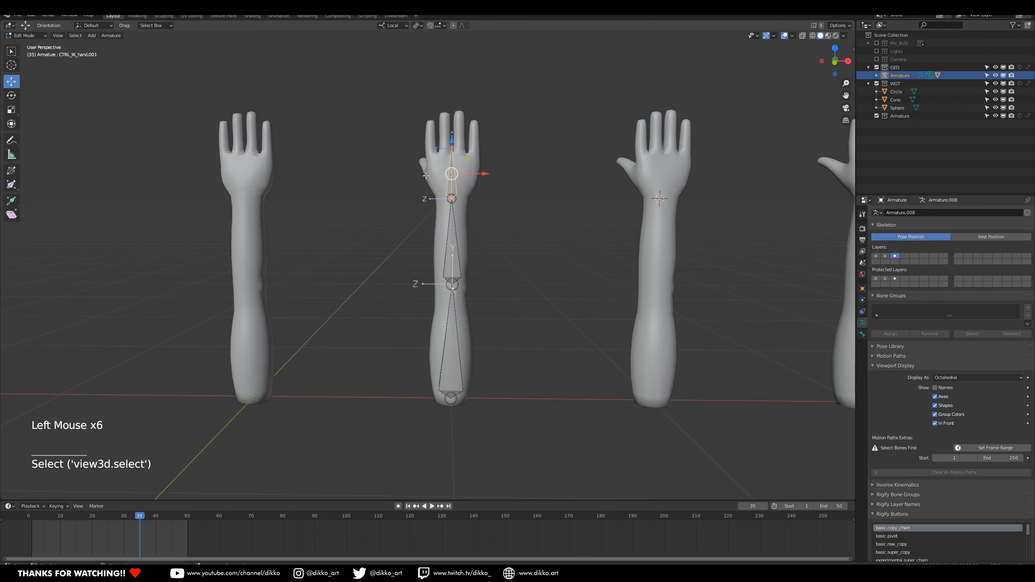
pyautogui.click(863, 334)
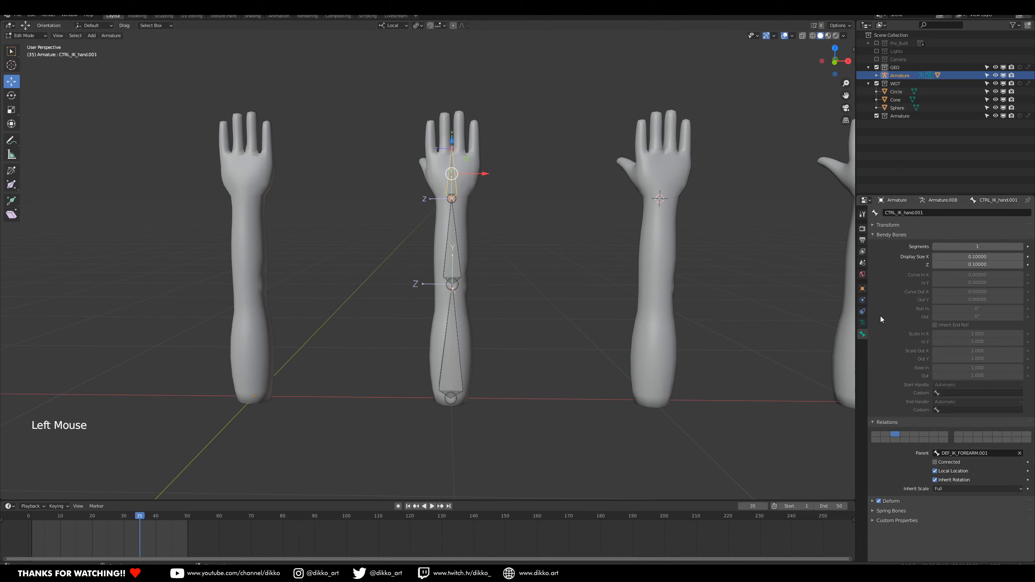
pyautogui.click(453, 233)
pyautogui.click(453, 233)
pyautogui.click(452, 243)
pyautogui.click(455, 257)
pyautogui.click(455, 257)
pyautogui.click(451, 345)
pyautogui.click(449, 351)
pyautogui.click(449, 351)
pyautogui.click(449, 352)
pyautogui.click(448, 354)
pyautogui.click(451, 233)
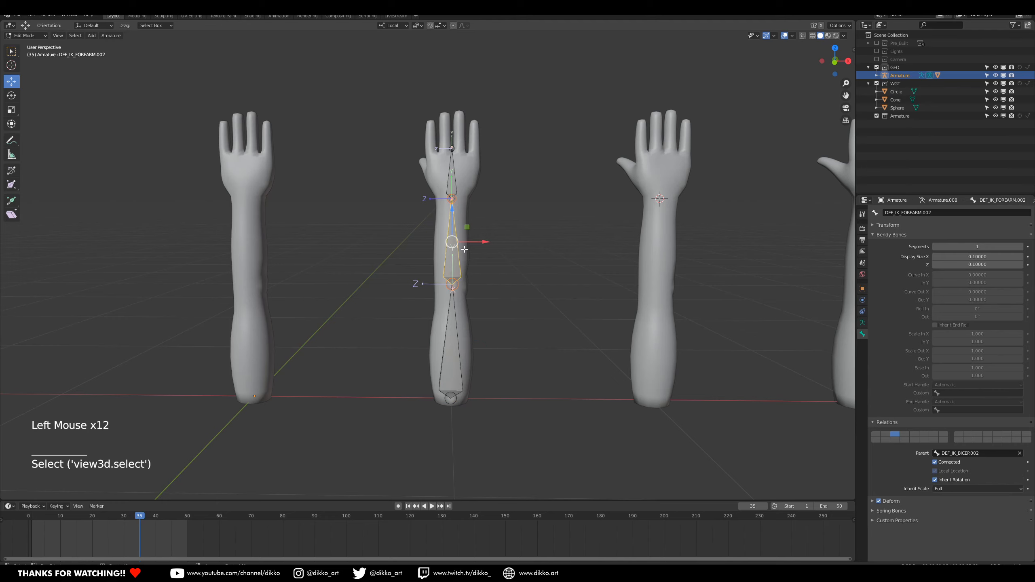
pyautogui.click(450, 326)
pyautogui.click(450, 326)
pyautogui.click(450, 340)
pyautogui.click(455, 259)
pyautogui.click(453, 325)
pyautogui.click(456, 324)
pyautogui.click(458, 323)
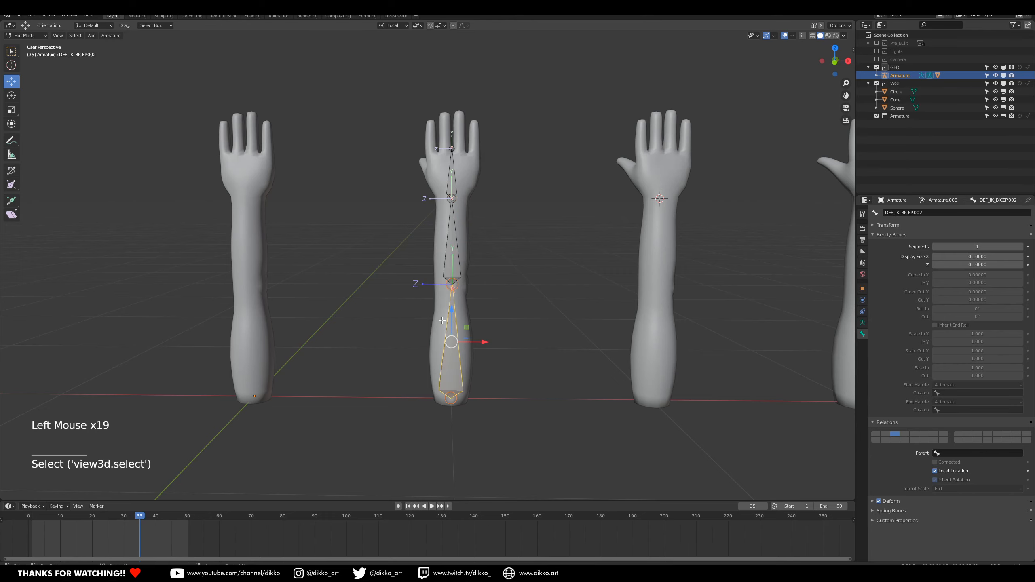
pyautogui.click(452, 269)
pyautogui.click(457, 334)
pyautogui.click(455, 261)
pyautogui.click(455, 261)
pyautogui.click(456, 261)
pyautogui.click(458, 336)
pyautogui.click(453, 236)
pyautogui.click(453, 335)
pyautogui.click(455, 261)
pyautogui.click(453, 339)
# Rename the duplicated forearm bone to MCH_IK_FOREARM.001.
pyautogui.click(454, 226)
pyautogui.click(931, 212)
pyautogui.moveTo(895, 212); pyautogui.dragTo(834, 226)
pyautogui.write('MCH')
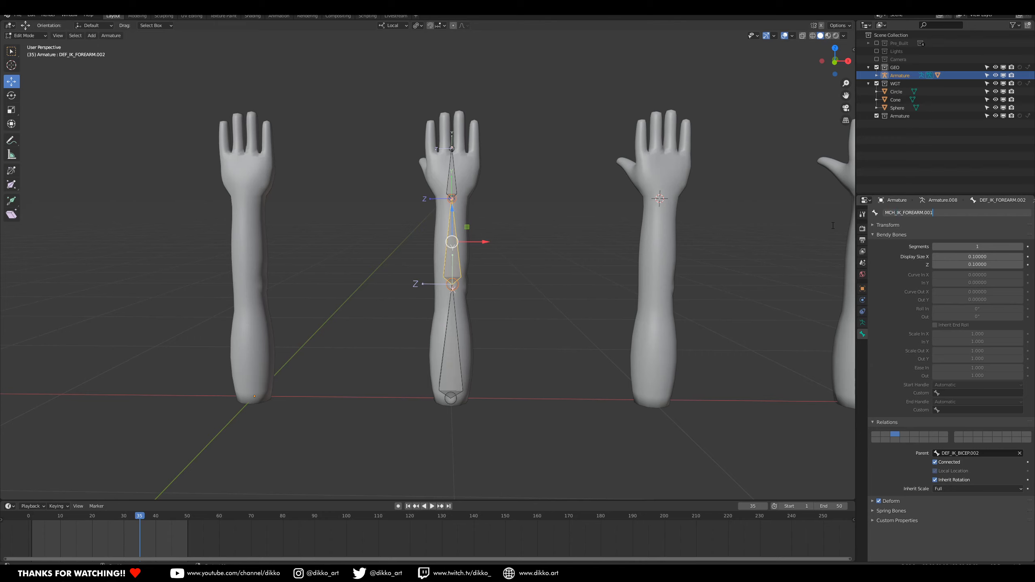
pyautogui.press('Return')
# Rename the duplicated bicep bone to MCH_IK_BICEP.001.
pyautogui.click(463, 327)
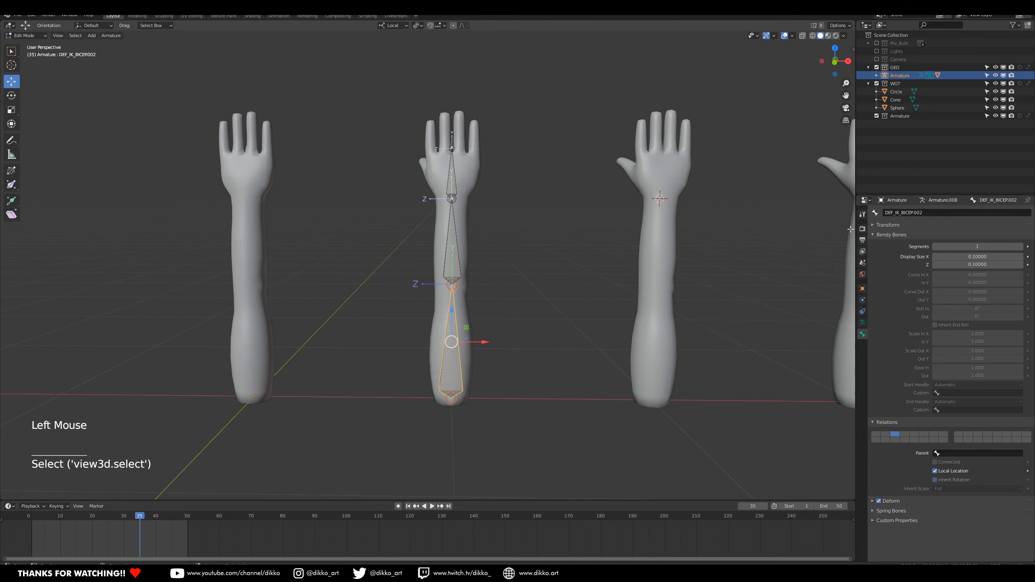
pyautogui.click(910, 212)
pyautogui.doubleClick(890, 212)
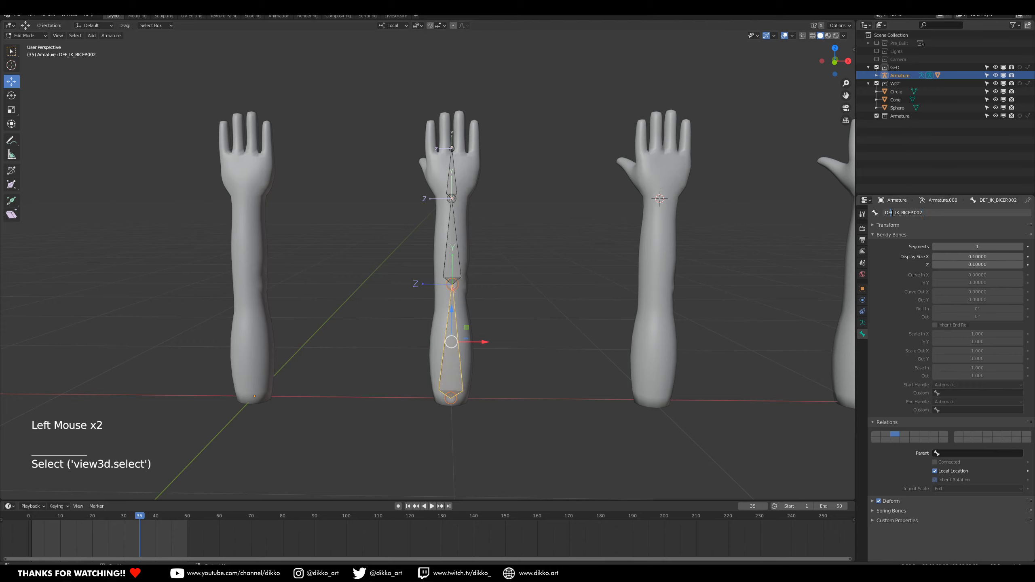
pyautogui.press('Delete')
pyautogui.write('MCH')
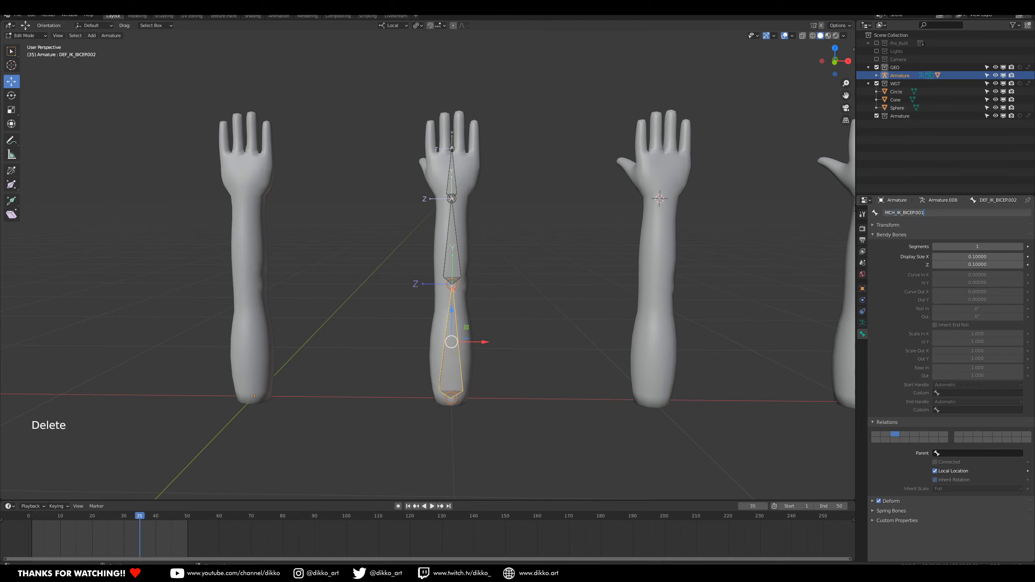
pyautogui.press('Return')
# Test-move CTRL_IK_hand.001 away from the wrist joint several times, undoing each move.
pyautogui.click(459, 178)
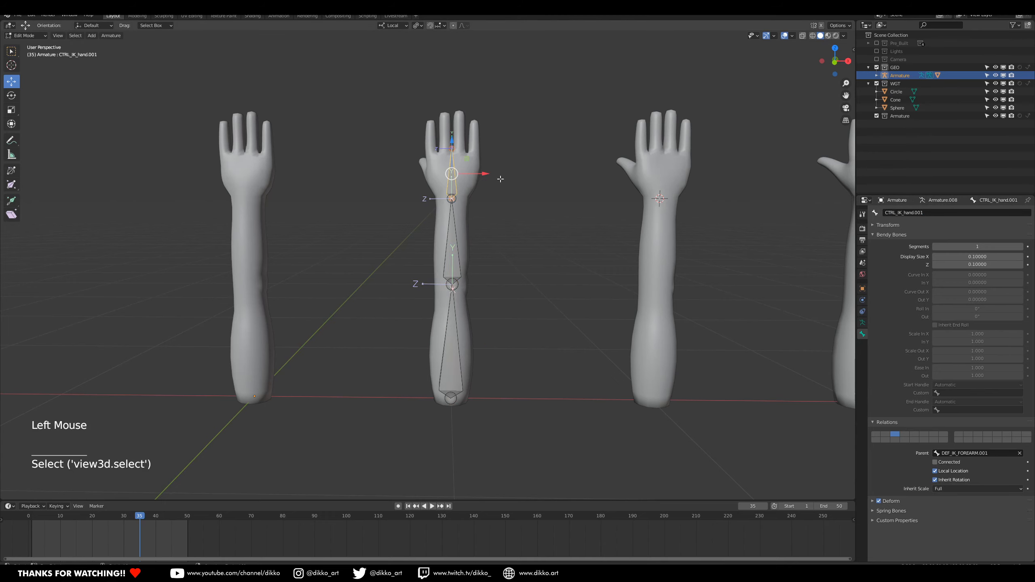
pyautogui.press('g')
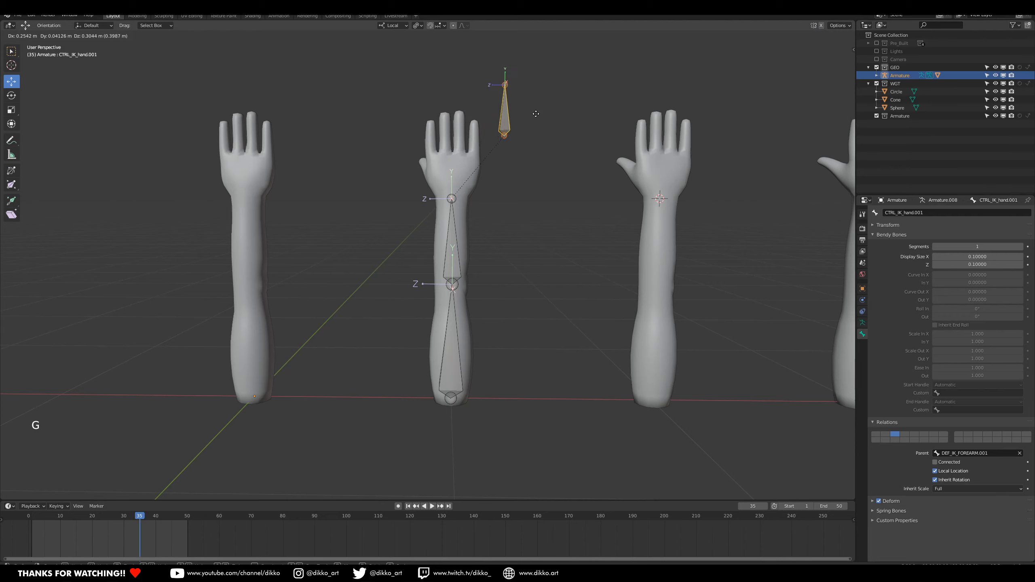
pyautogui.click(508, 134)
pyautogui.hotkey('ctrl', 'z')
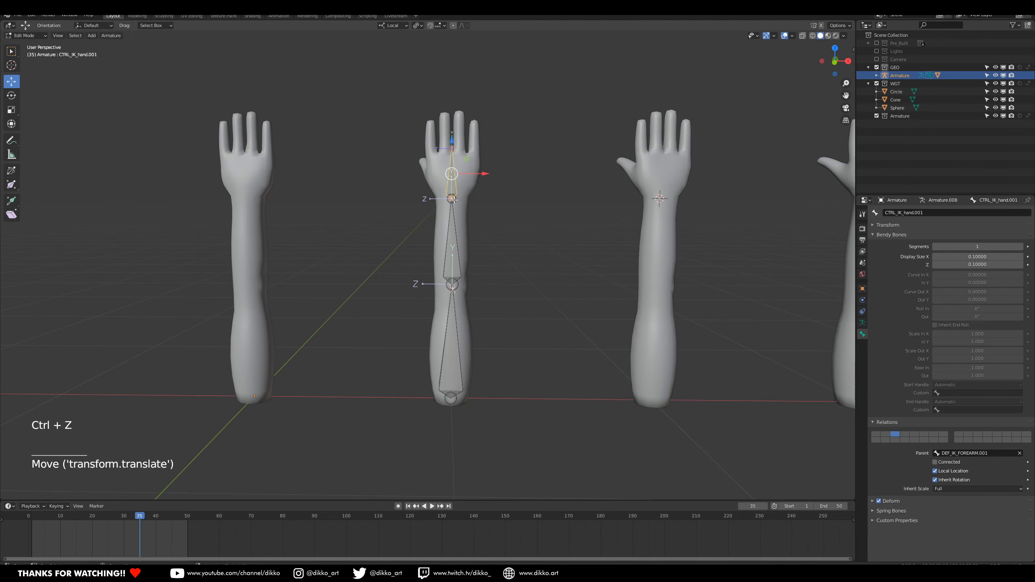
pyautogui.click(452, 200)
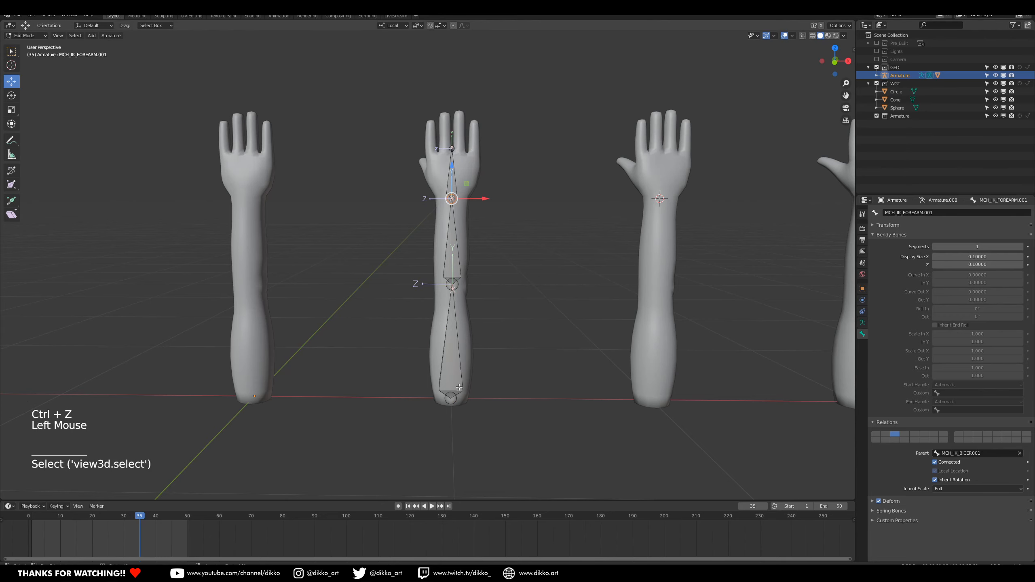
pyautogui.click(459, 185)
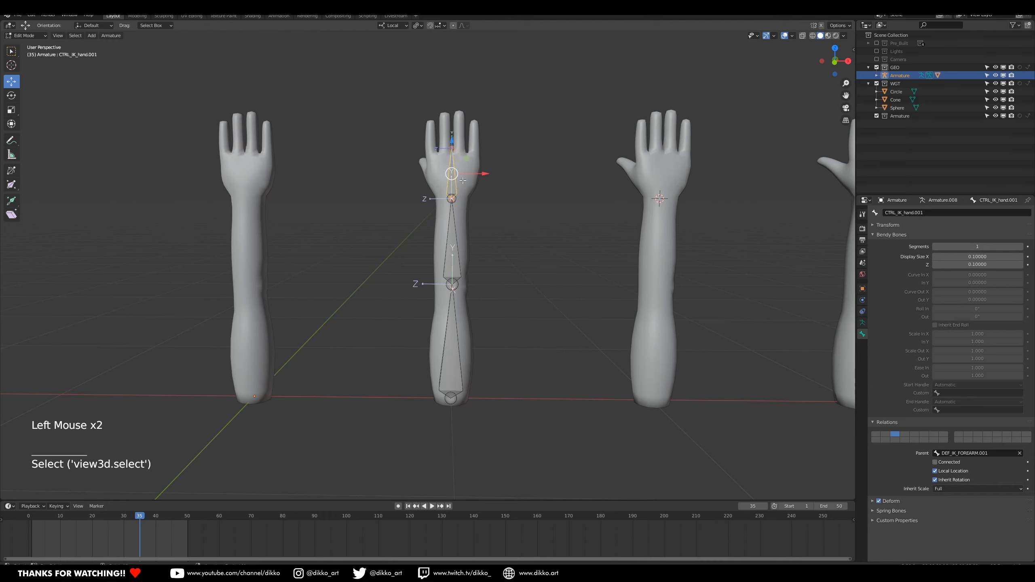
pyautogui.press('g')
pyautogui.click(465, 136)
pyautogui.hotkey('ctrl', 'z')
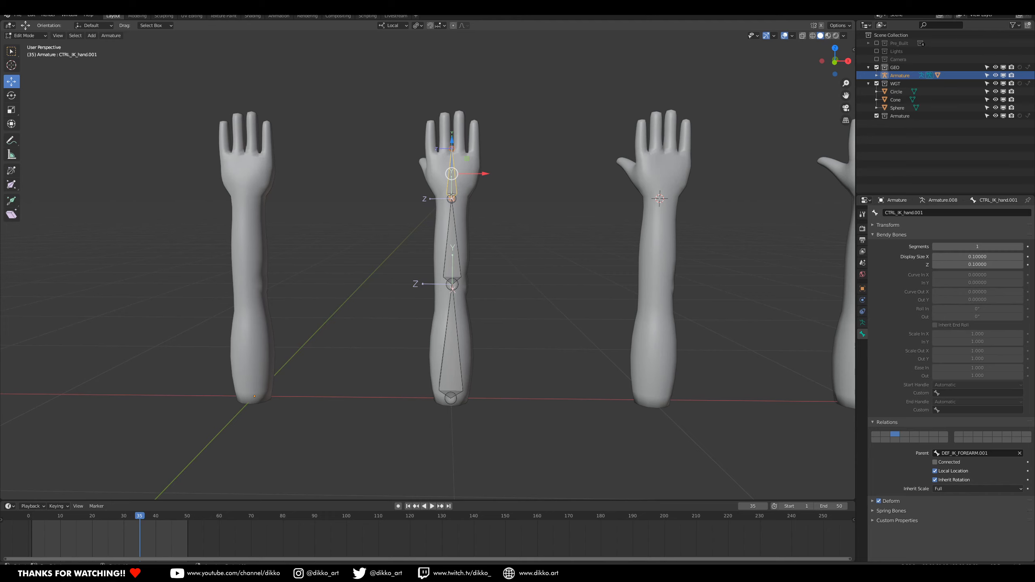
pyautogui.press('g')
pyautogui.hotkey('ctrl', 'z')
# Examine the elbow joint and the MCH forearm and bicep bones by selecting each in turn.
pyautogui.click(458, 285)
pyautogui.click(459, 285)
pyautogui.click(453, 227)
pyautogui.click(453, 226)
pyautogui.click(452, 227)
pyautogui.click(453, 227)
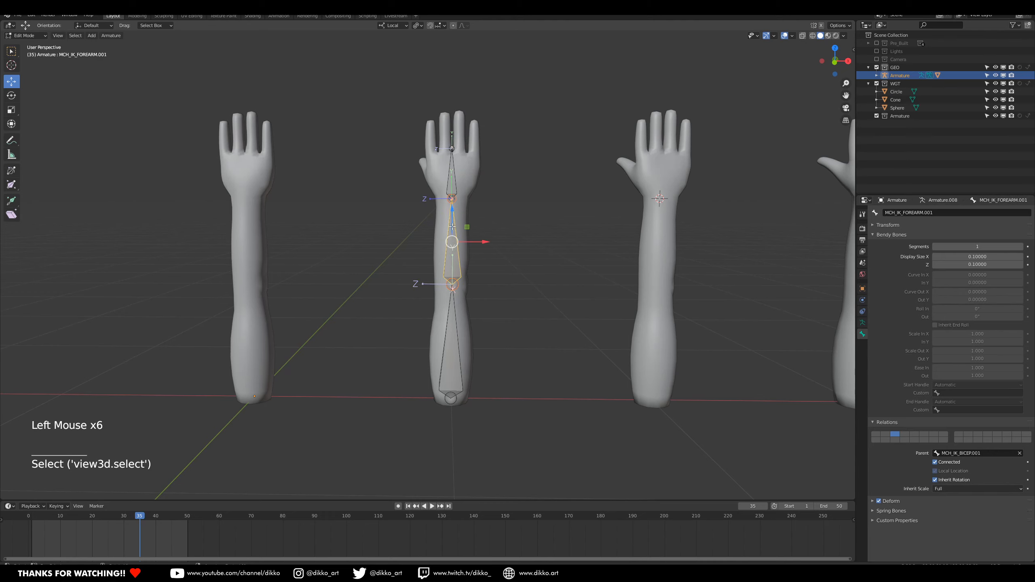
pyautogui.click(460, 358)
# Clear the parent of CTRL_IK_hand.001.
pyautogui.click(449, 180)
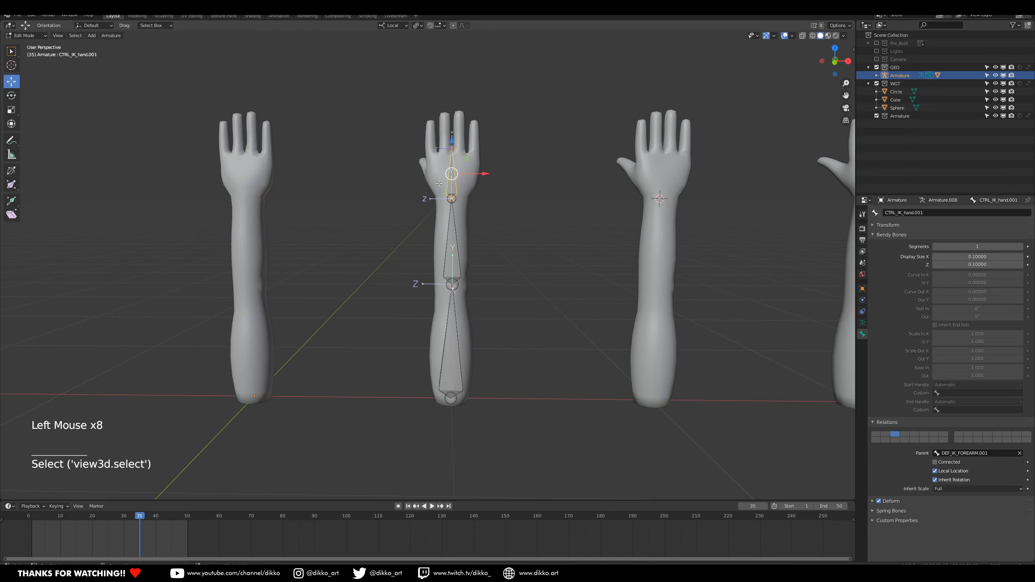
pyautogui.hotkey('alt', 'p')
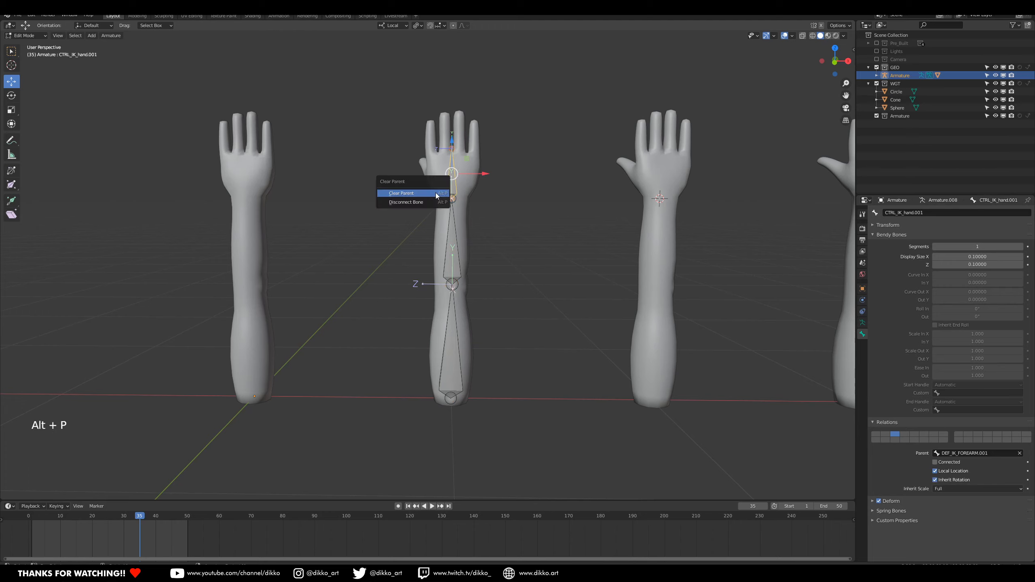
pyautogui.click(422, 194)
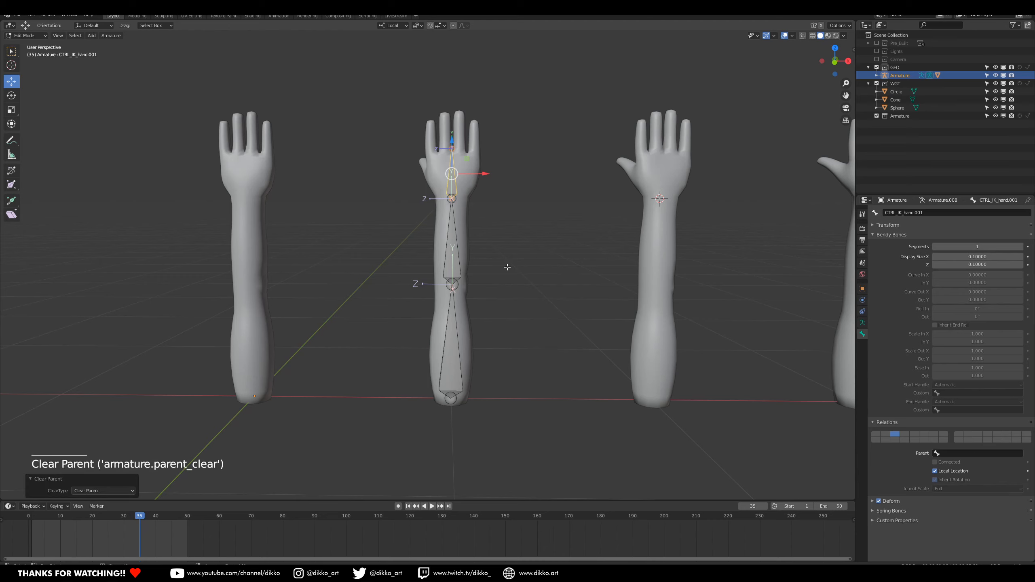
# Extrude a short new bone from the tip of MCH_IK_BICEP.001 at the elbow along the local X axis and select it.
pyautogui.click(454, 284)
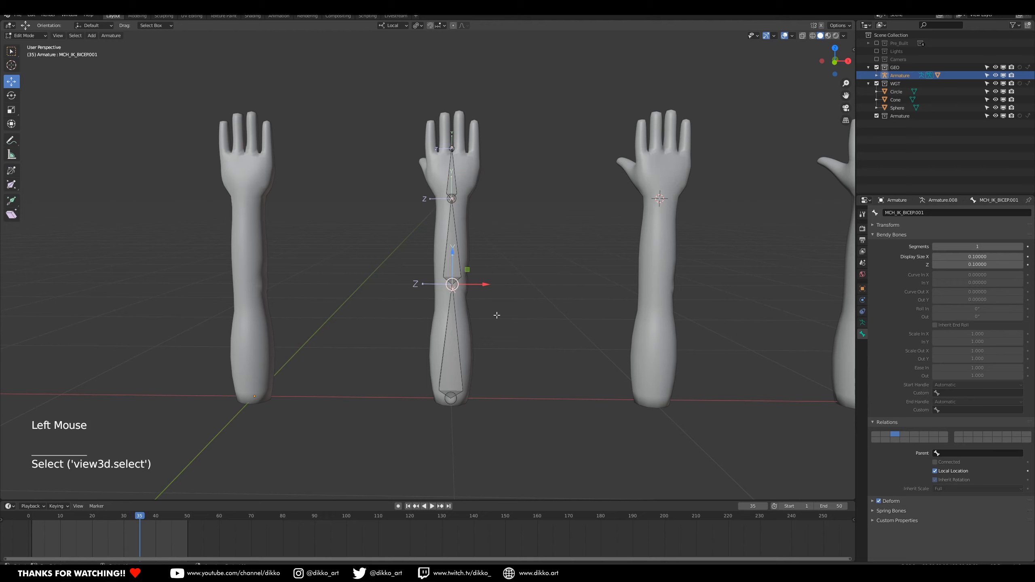
pyautogui.press('e')
pyautogui.press('x')
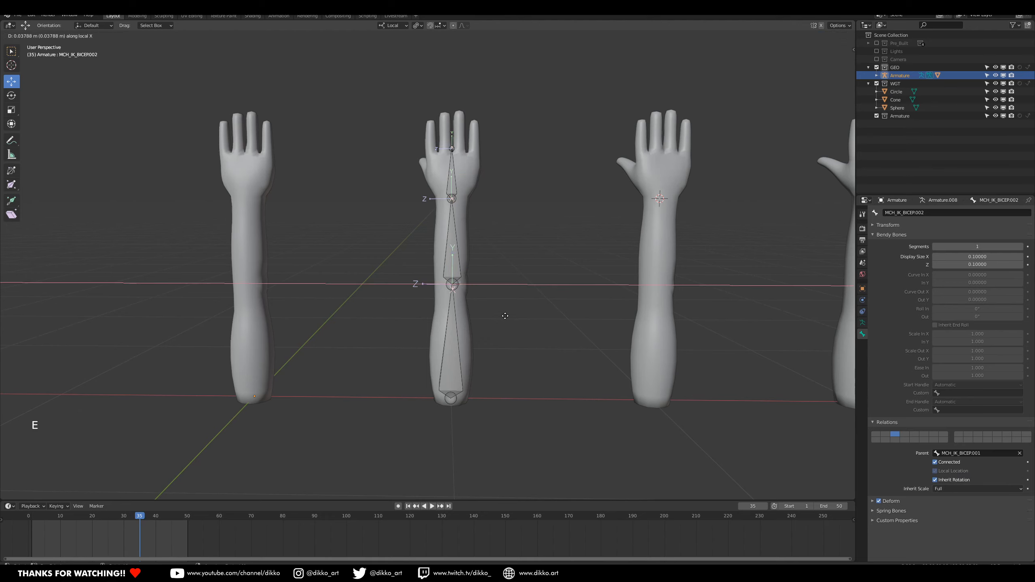
pyautogui.click(526, 318)
pyautogui.click(482, 299)
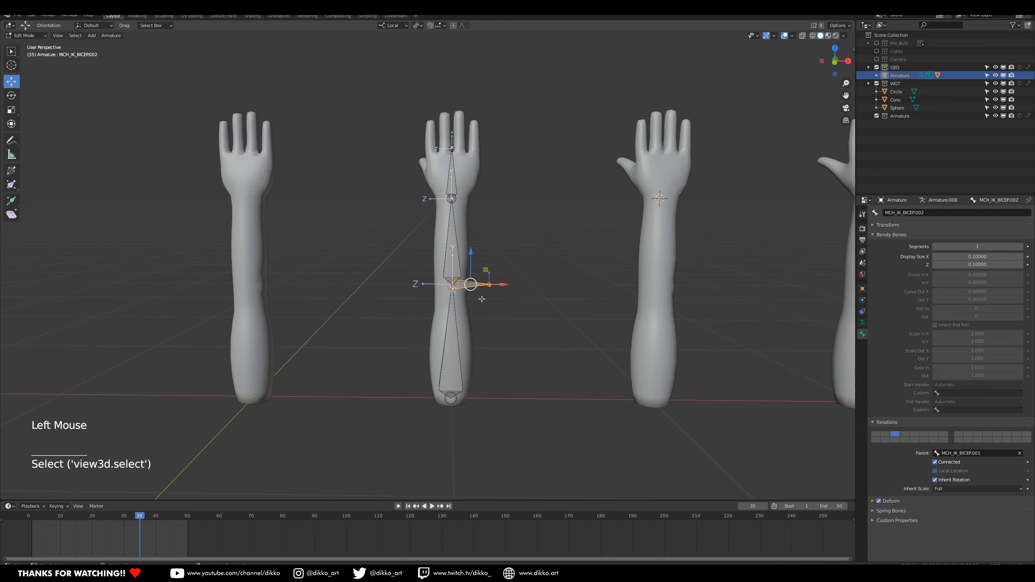
# Clear the elbow bone's parent and move it about 0.55 m away from the arm along the X axis.
pyautogui.hotkey('alt', 'p')
pyautogui.click(470, 306)
pyautogui.moveTo(507, 286); pyautogui.dragTo(618, 289)
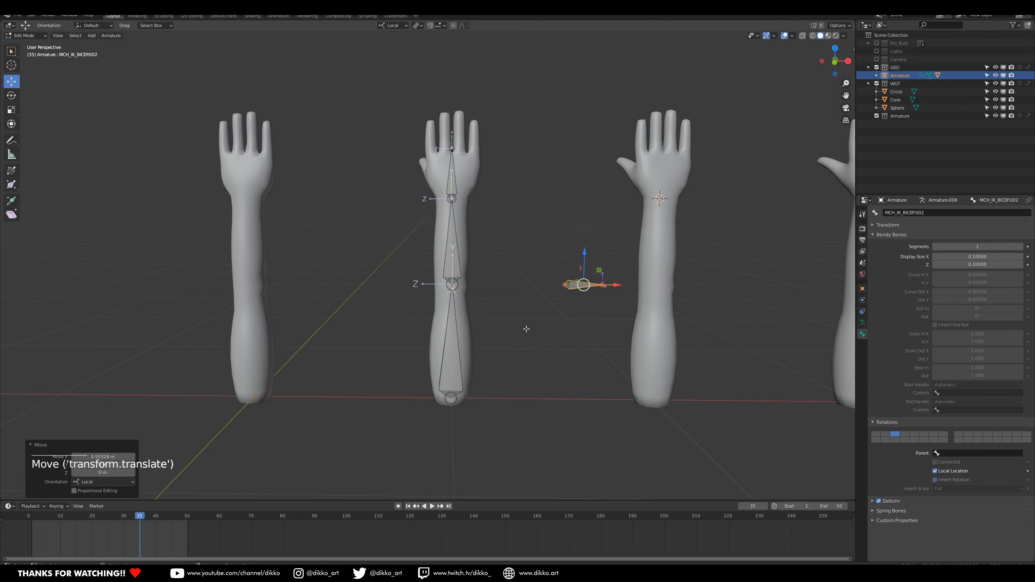
# Extrude a bone about 0.24 m long upward from the base joint of MCH_IK_BICEP.001 and select it.
pyautogui.moveTo(482, 340); pyautogui.dragTo(492, 333, button='middle')
pyautogui.keyDown('shift'); pyautogui.moveTo(463, 405); pyautogui.dragTo(445, 376, button='middle'); pyautogui.keyUp('shift')
pyautogui.moveTo(444, 376); pyautogui.dragTo(433, 375, button='middle')
pyautogui.click(435, 378)
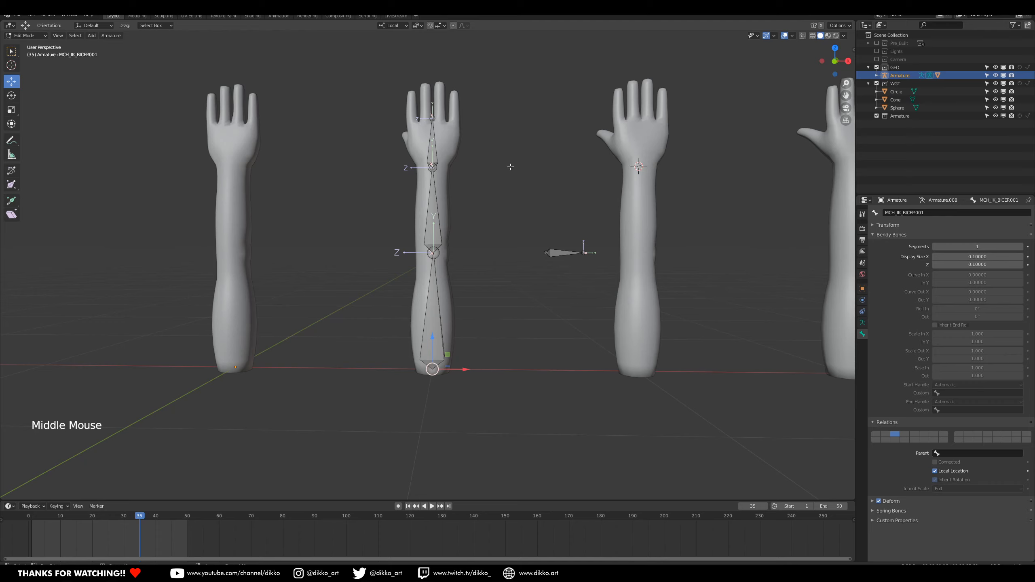
pyautogui.press('e')
pyautogui.click(448, 323)
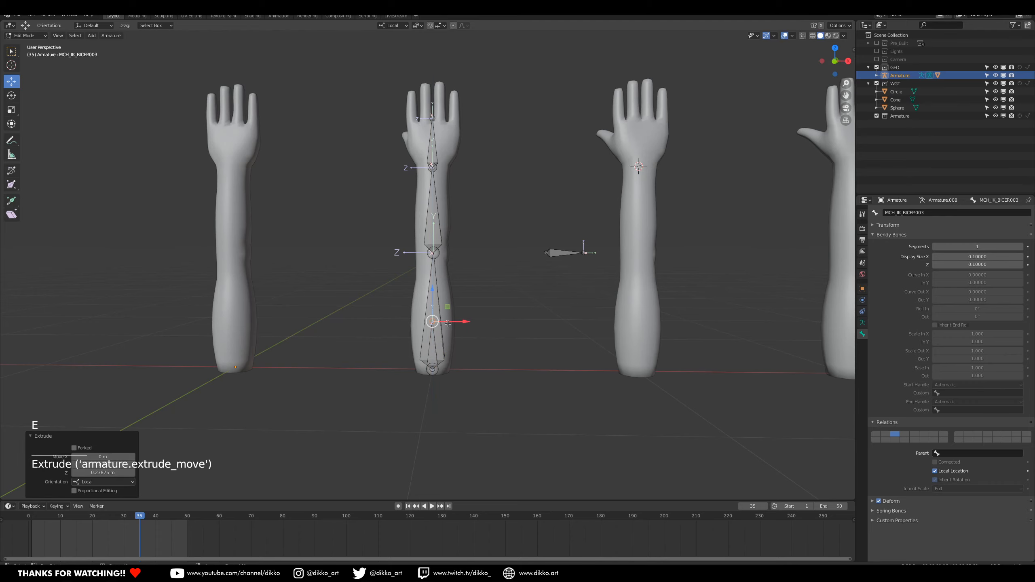
pyautogui.click(433, 345)
pyautogui.click(433, 345)
pyautogui.click(432, 345)
pyautogui.click(433, 346)
pyautogui.click(433, 346)
pyautogui.click(432, 345)
# Rename the new base bone as CTRL_Global_ArmIKExample.001.
pyautogui.click(904, 212)
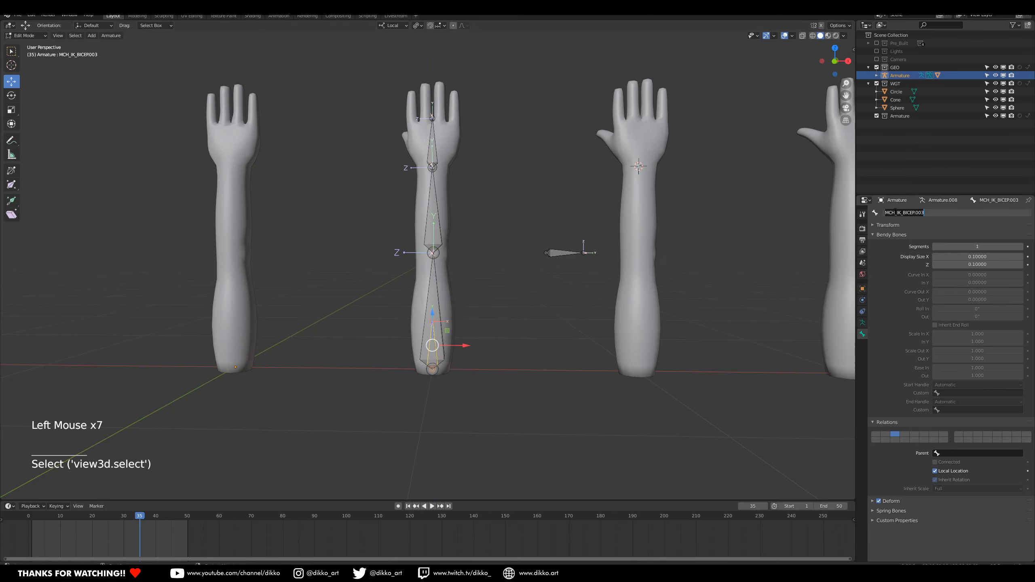
pyautogui.moveTo(895, 212); pyautogui.dragTo(833, 215)
pyautogui.write('CTRL')
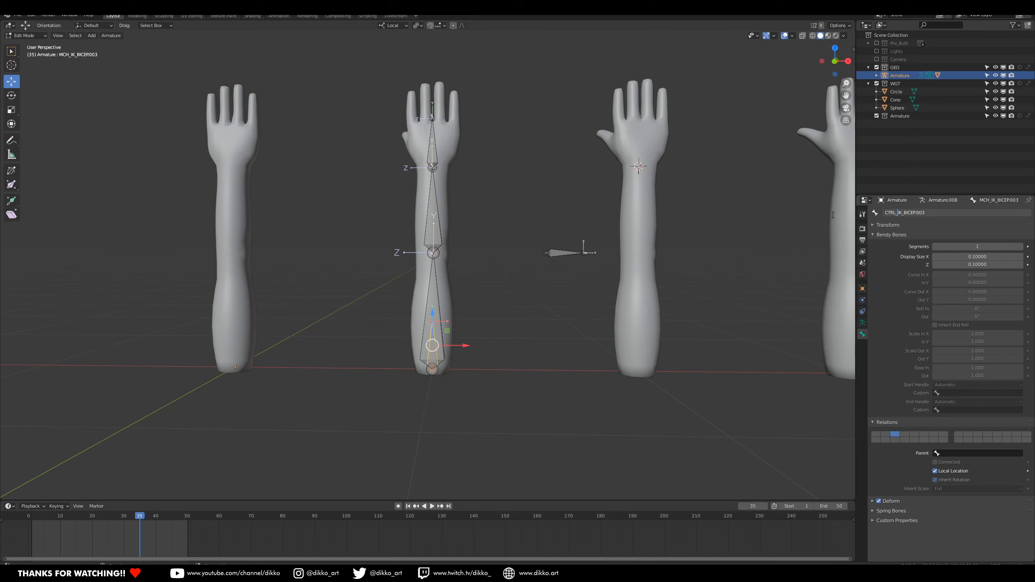
pyautogui.press('Delete')
pyautogui.press('Delete')
pyautogui.press('Delete')
pyautogui.press('Delete')
pyautogui.press('Delete')
pyautogui.press('Delete')
pyautogui.press('Delete')
pyautogui.write('Global')
pyautogui.write('.Arm')
pyautogui.write('O')
pyautogui.press('BackSpace')
pyautogui.write('IKExample.001')
pyautogui.press('Left')
pyautogui.press('Left')
pyautogui.press('Left')
pyautogui.press('Left')
pyautogui.press('BackSpace')
pyautogui.write('_')
pyautogui.press('Return')
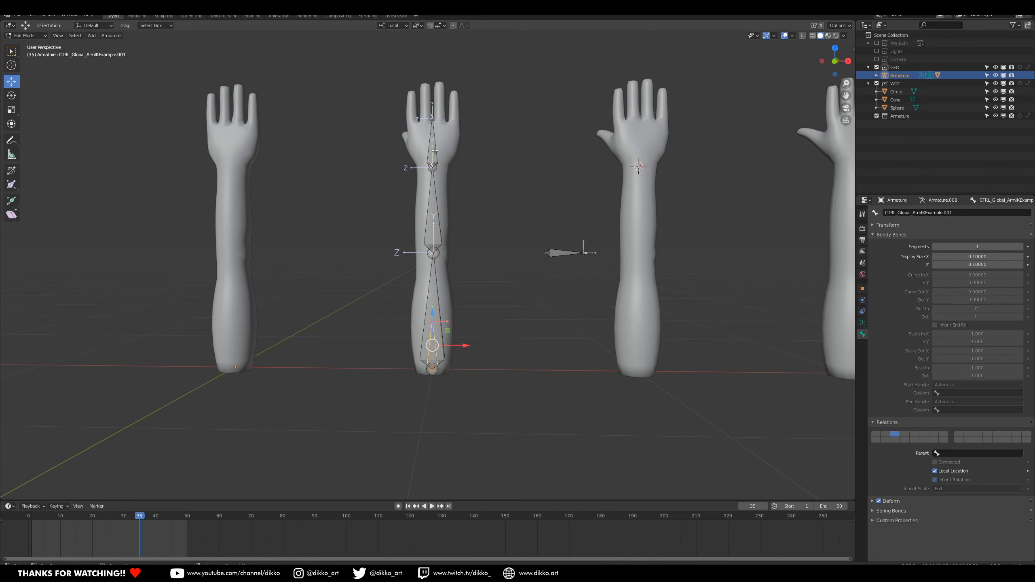
# Try to parent the hand control, elbow bone and global control with Keep Offset, with MCH_IK_BICEP.001 as the active bone.
pyautogui.click(435, 151)
pyautogui.keyDown('shift'); pyautogui.click(564, 253); pyautogui.keyUp('shift')
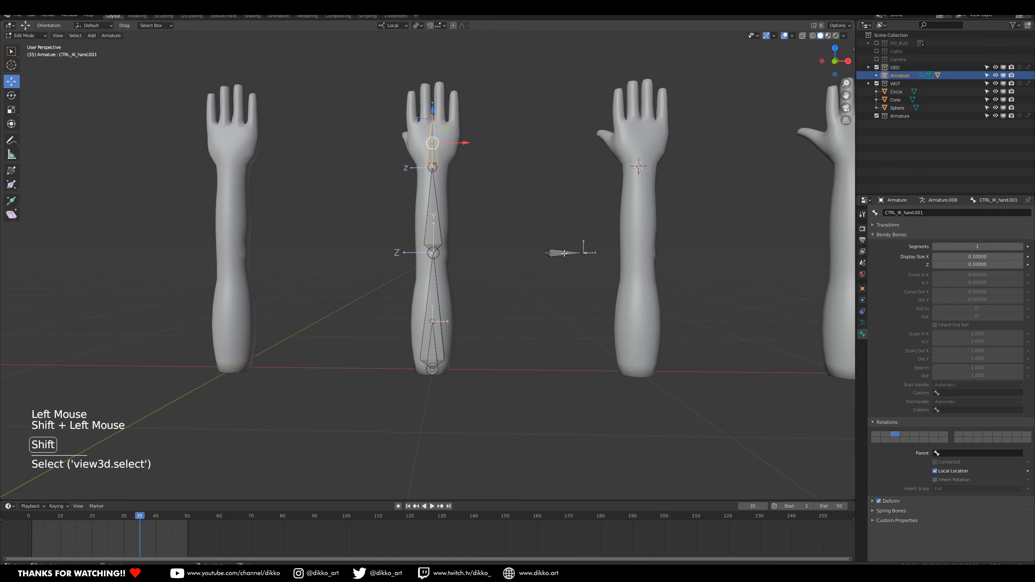
pyautogui.keyDown('shift'); pyautogui.click(438, 346); pyautogui.keyUp('shift')
pyautogui.keyDown('shift'); pyautogui.click(448, 348); pyautogui.keyUp('shift')
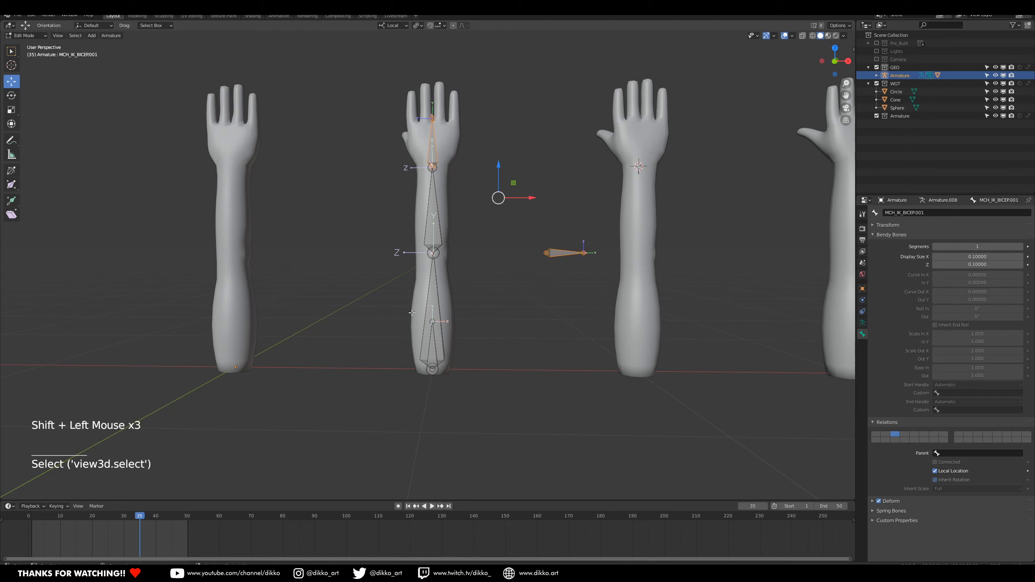
pyautogui.keyDown('shift'); pyautogui.click(441, 294); pyautogui.keyUp('shift')
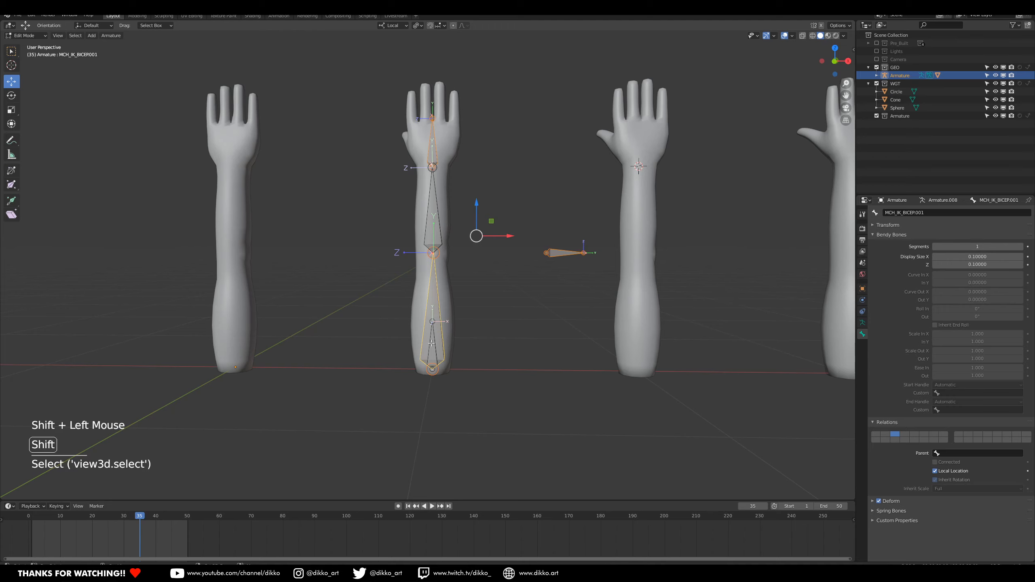
pyautogui.keyDown('shift'); pyautogui.moveTo(432, 344); pyautogui.dragTo(433, 343); pyautogui.keyUp('shift')
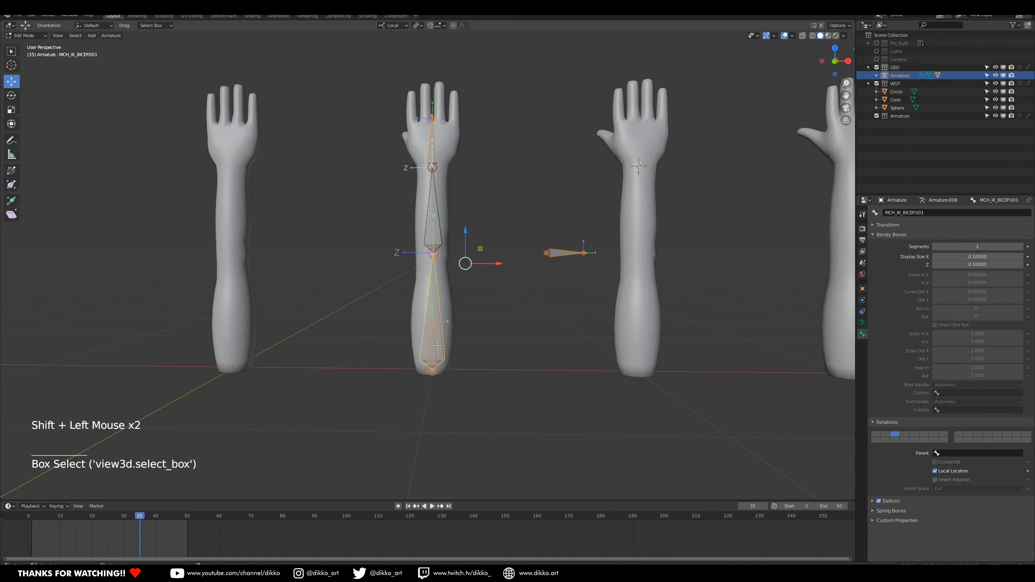
pyautogui.hotkey('ctrl', 'p')
pyautogui.click(431, 350)
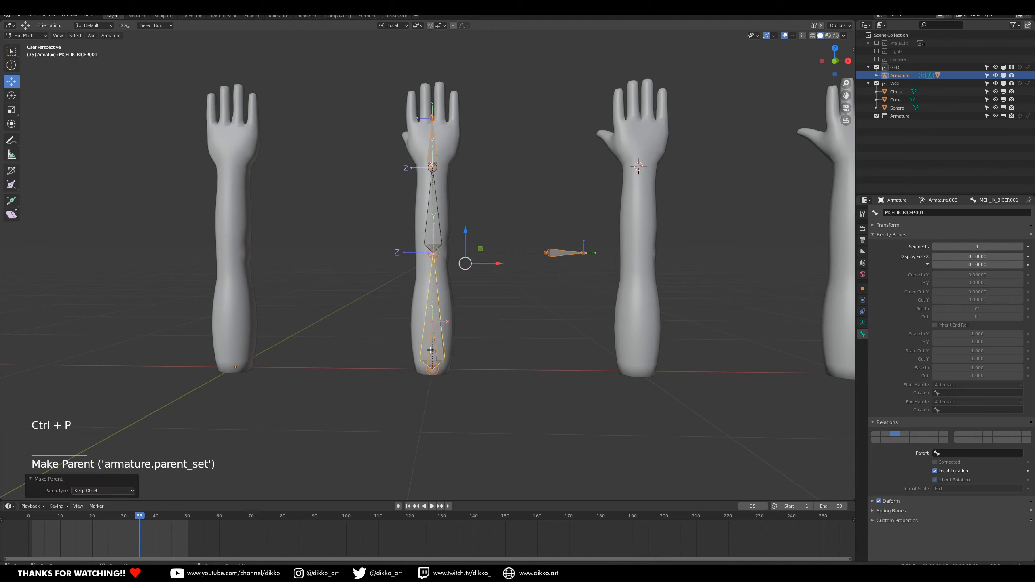
# Select the overlapping bicep bones to check the hierarchy and undo the last parenting.
pyautogui.click(430, 308)
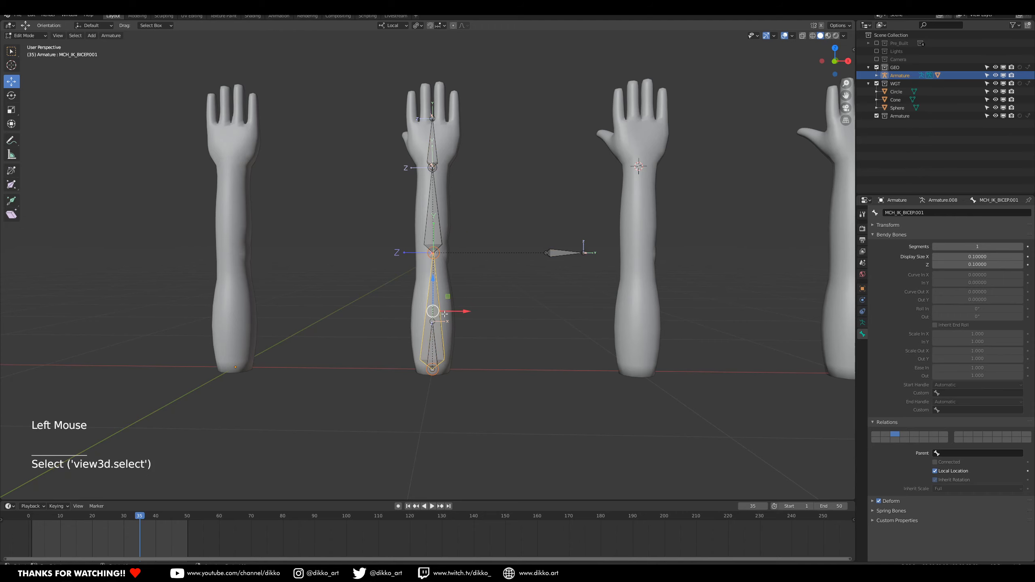
pyautogui.click(436, 347)
pyautogui.hotkey('ctrl', 'z')
pyautogui.hotkey('ctrl', 'z')
pyautogui.hotkey('ctrl', 'z')
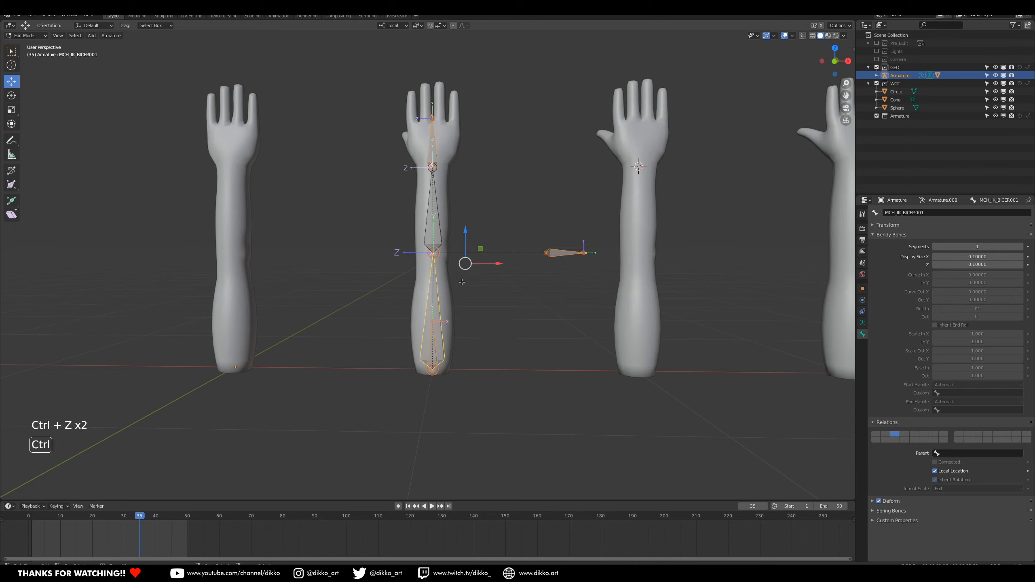
# Parent CTRL_IK_hand.001 and the elbow bone to CTRL_Global_ArmIKExample.001 with Keep Offset, hiding MCH_IK_BICEP.001 temporarily.
pyautogui.click(434, 316)
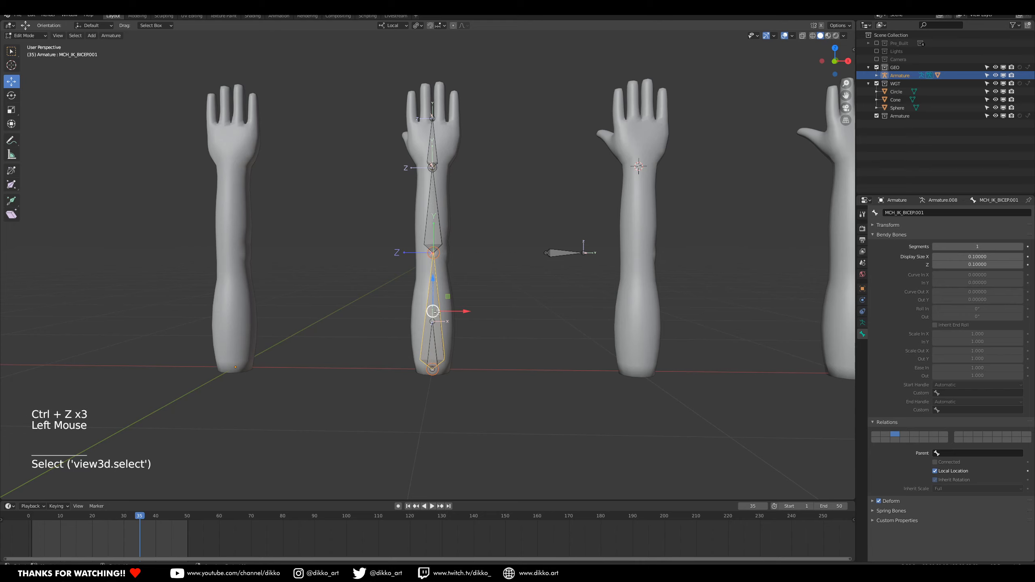
pyautogui.press('h')
pyautogui.click(432, 143)
pyautogui.keyDown('shift'); pyautogui.click(561, 253); pyautogui.keyUp('shift')
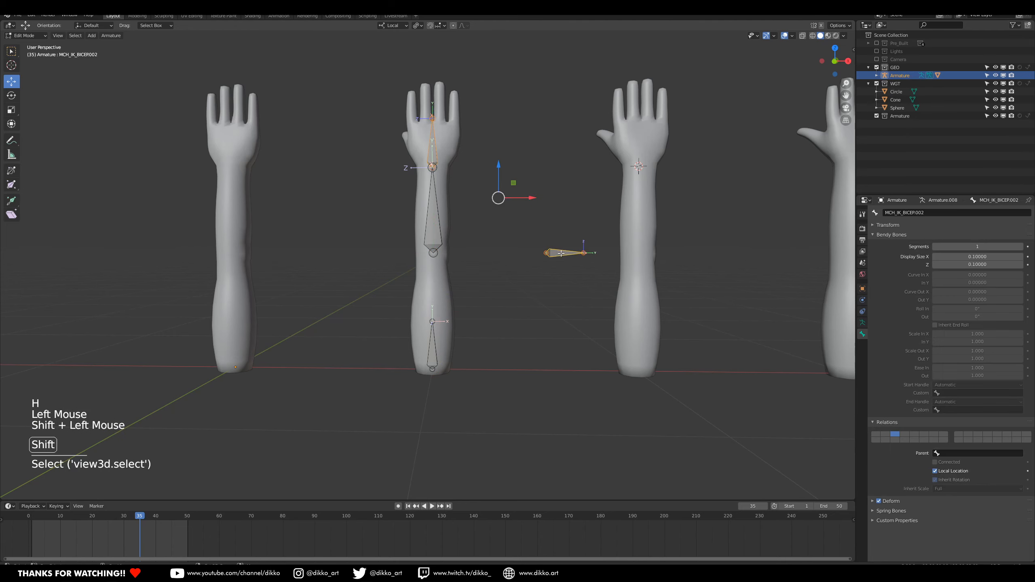
pyautogui.keyDown('shift'); pyautogui.click(433, 343); pyautogui.keyUp('shift')
pyautogui.hotkey('ctrl', 'p')
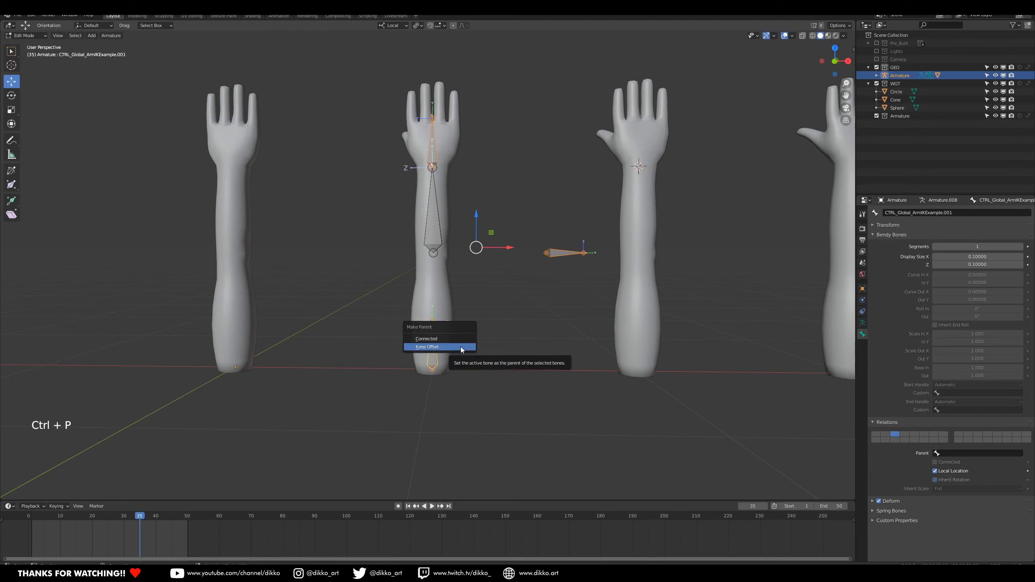
pyautogui.click(463, 348)
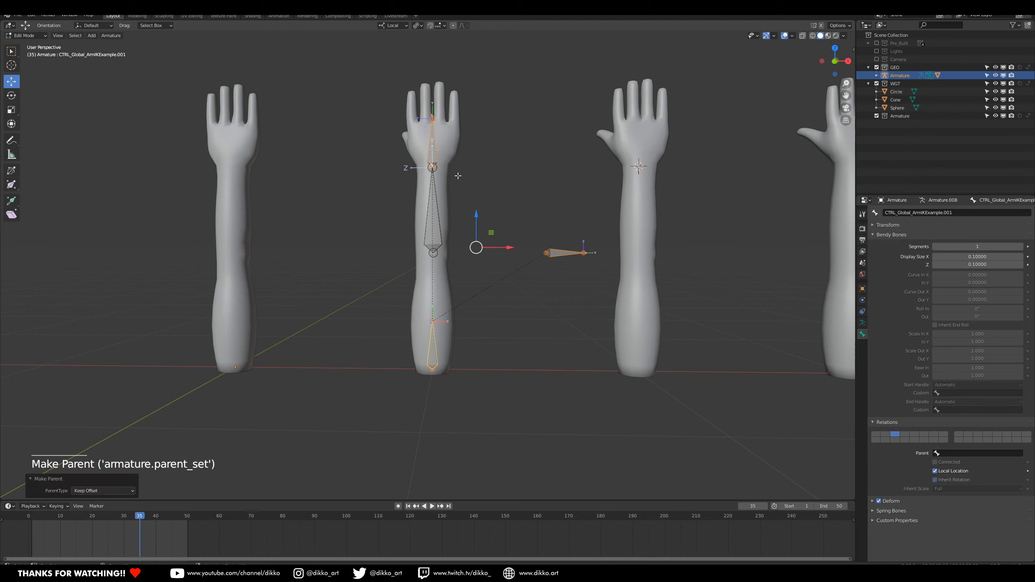
pyautogui.press('alt')
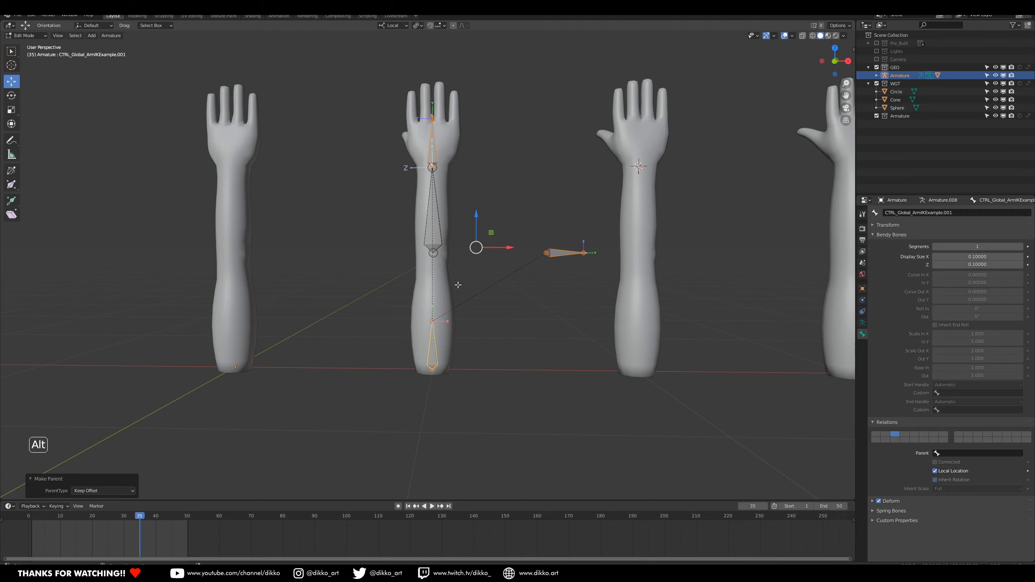
pyautogui.hotkey('alt', 'h')
# Try to parent MCH_IK_BICEP.001 to the global control by hiding the bicep bone, then reveal the hidden bone.
pyautogui.click(446, 289)
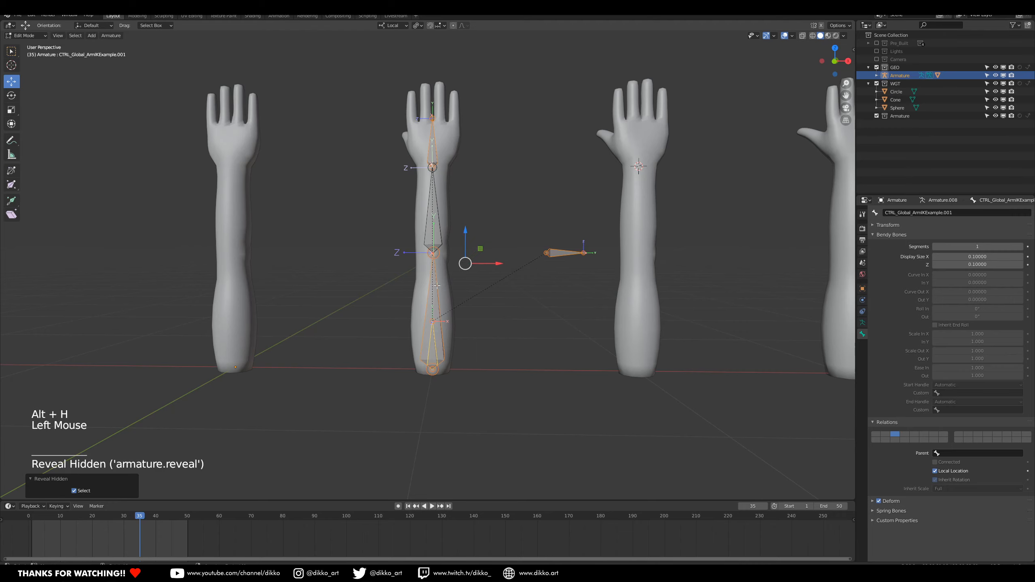
pyautogui.scroll(2, 398, 401)
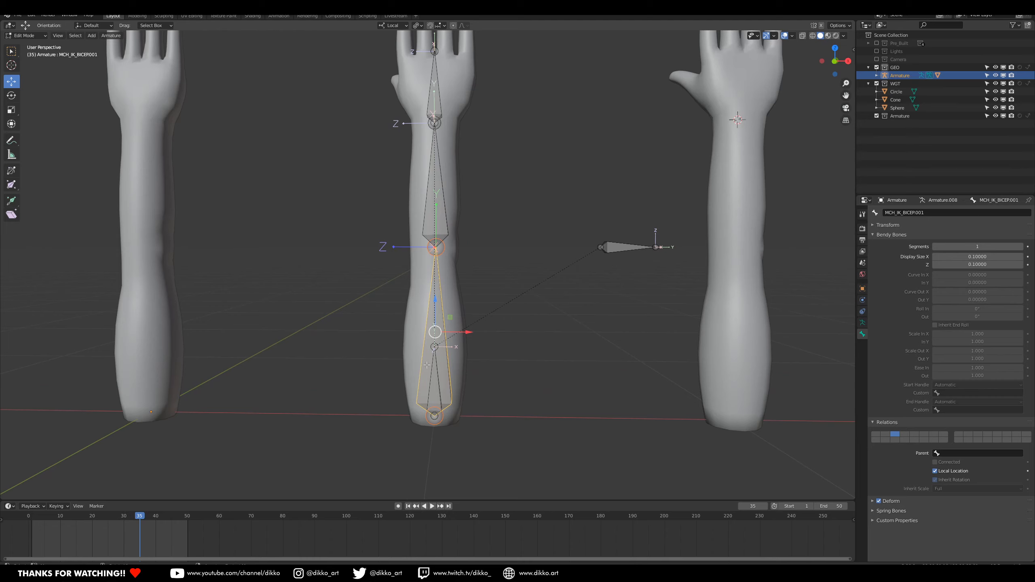
pyautogui.keyDown('shift'); pyautogui.click(441, 384); pyautogui.keyUp('shift')
pyautogui.click(439, 379)
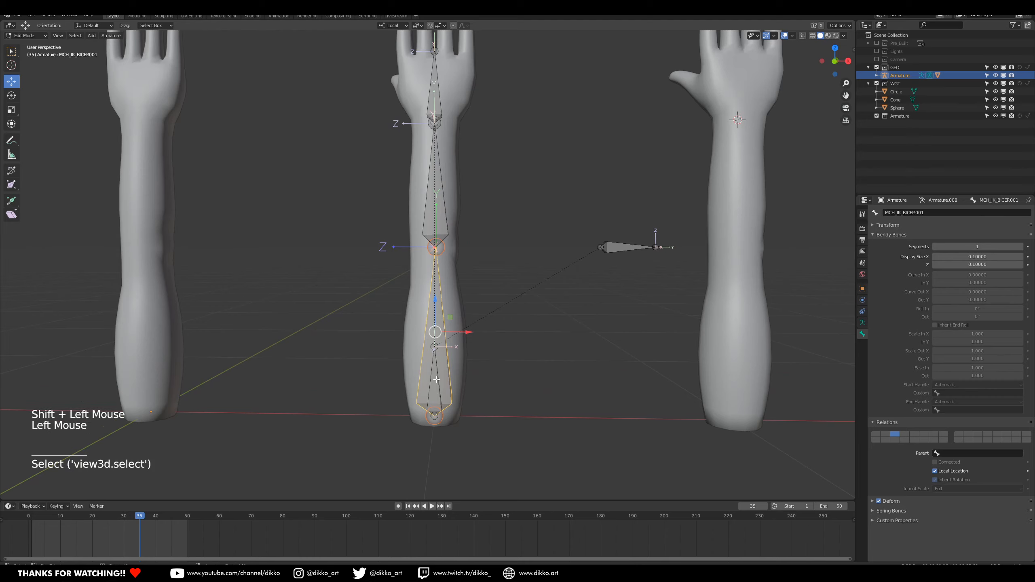
pyautogui.press('h')
pyautogui.keyDown('shift'); pyautogui.click(440, 377); pyautogui.keyUp('shift')
pyautogui.hotkey('ctrl', 'p')
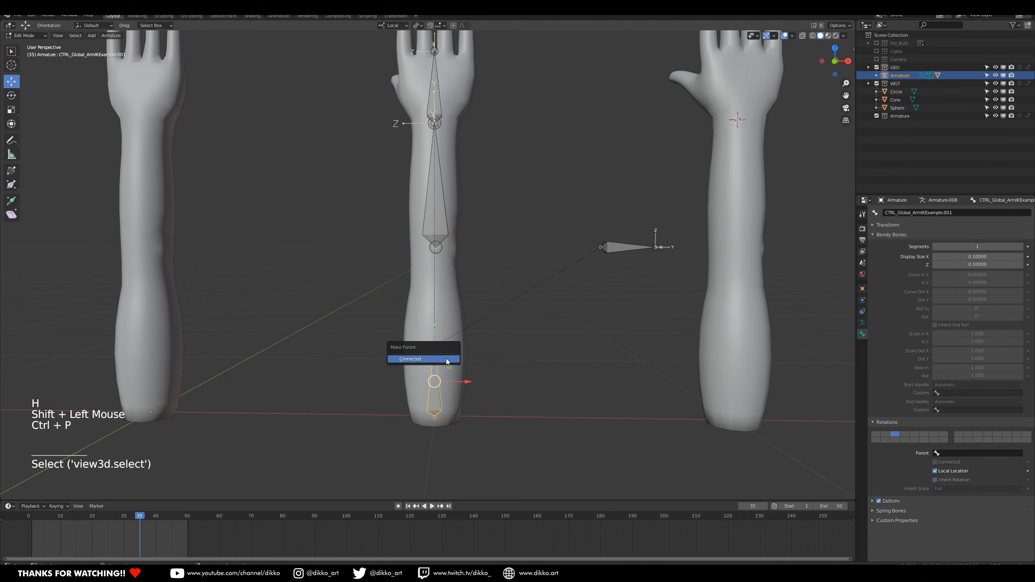
pyautogui.click(446, 359)
pyautogui.hotkey('ctrl', 'z')
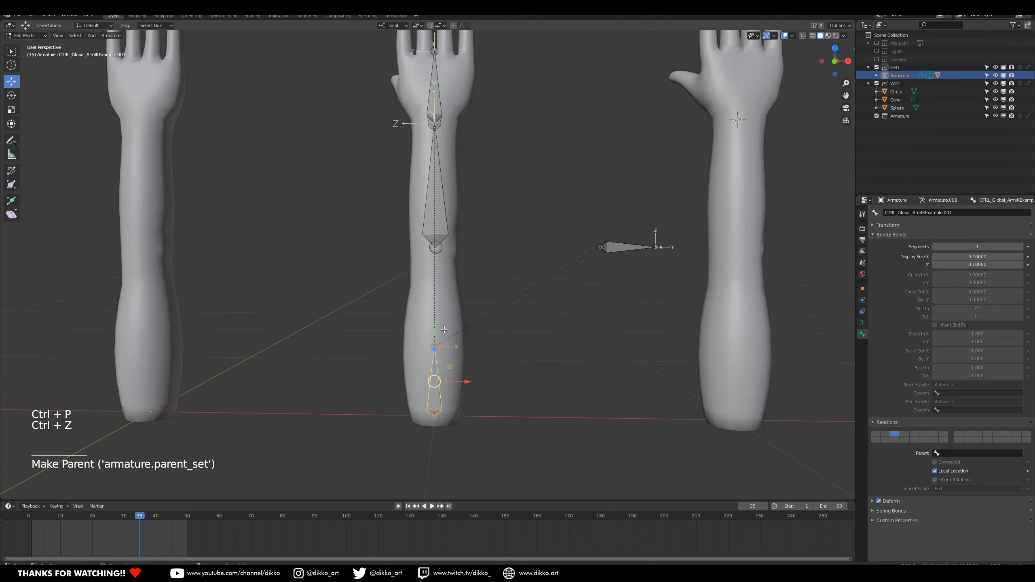
pyautogui.hotkey('alt', 'p')
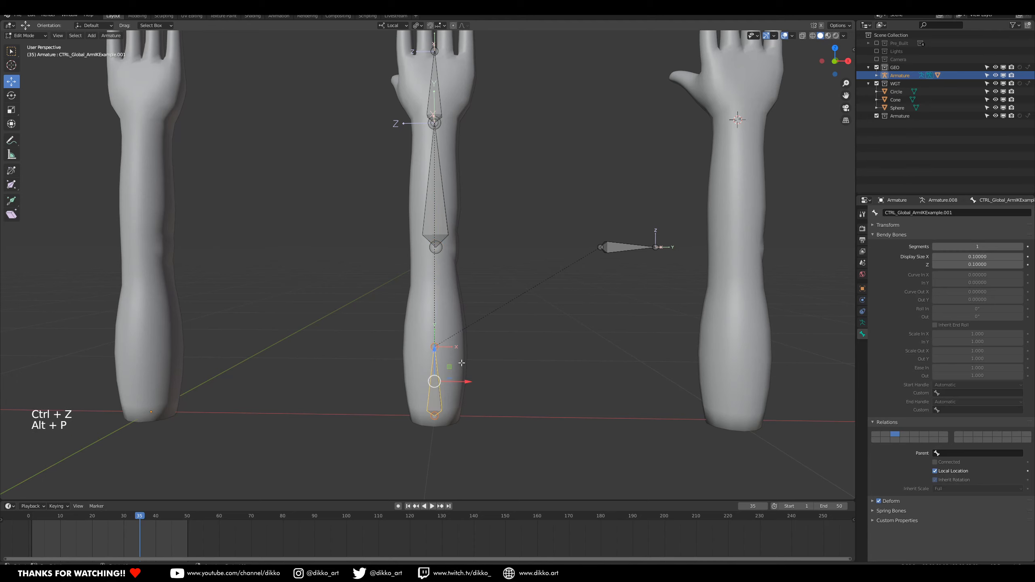
pyautogui.hotkey('alt', 'h')
# Snap the 3D cursor to the base joint of CTRL_Global_ArmIKExample.001.
pyautogui.click(447, 346)
pyautogui.click(447, 346)
pyautogui.click(438, 391)
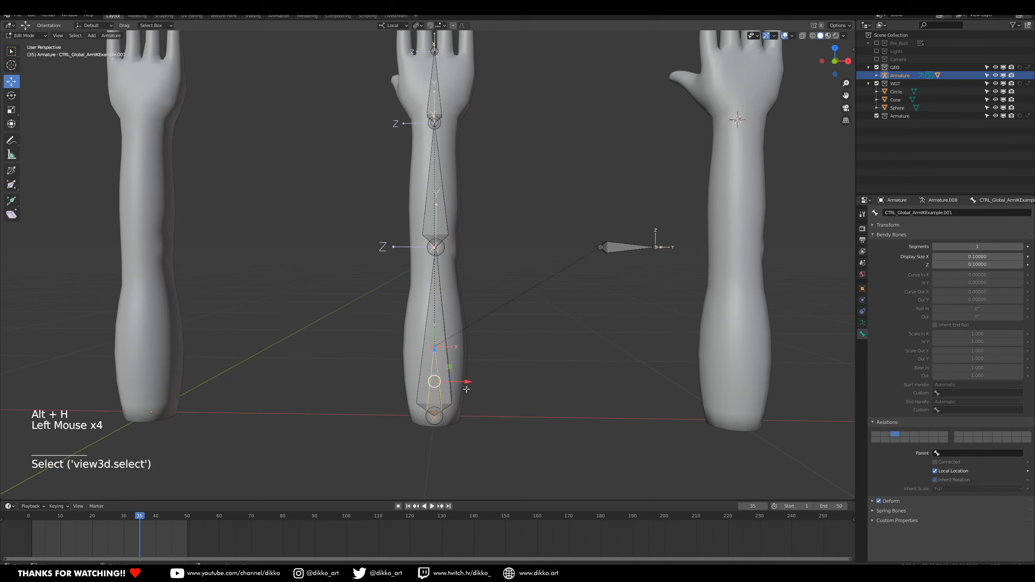
pyautogui.click(451, 358)
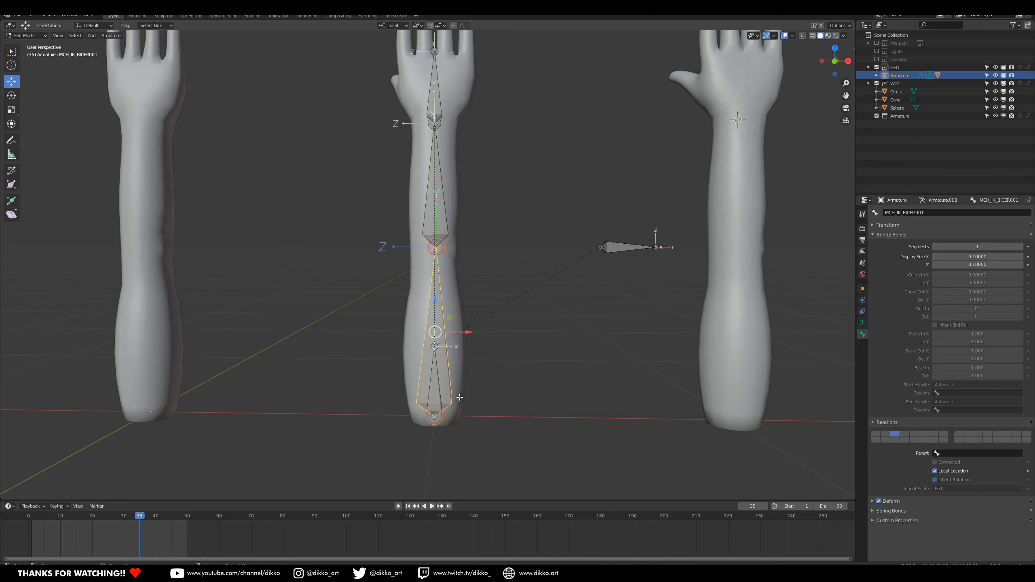
pyautogui.click(435, 417)
pyautogui.hotkey('shift', 's')
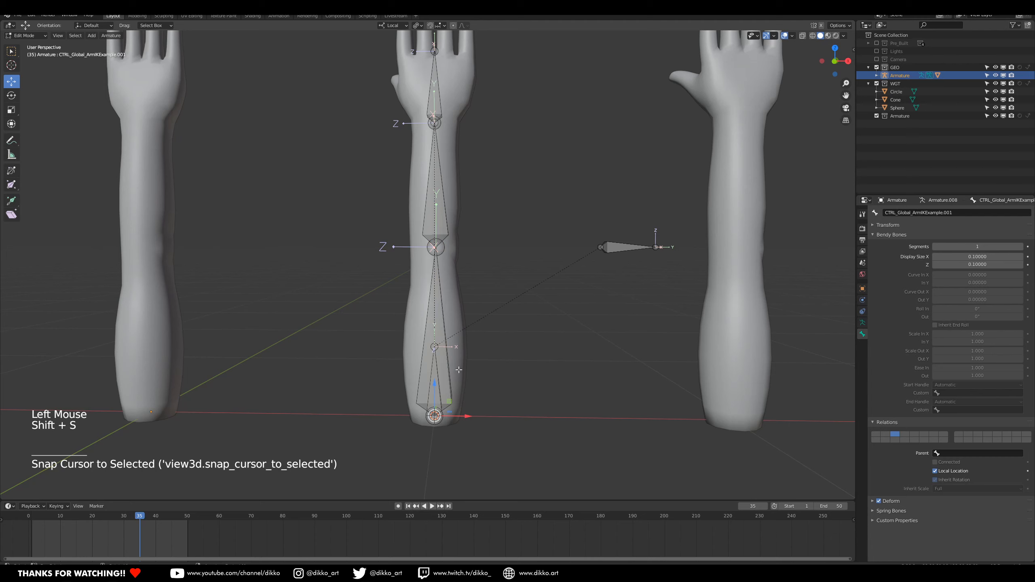
pyautogui.click(456, 368)
# Move MCH_IK_BICEP.001 about 0.20 m aside along X and parent it to CTRL_Global_ArmIKExample.001 with Keep Offset.
pyautogui.click(456, 368)
pyautogui.moveTo(469, 333); pyautogui.dragTo(531, 339)
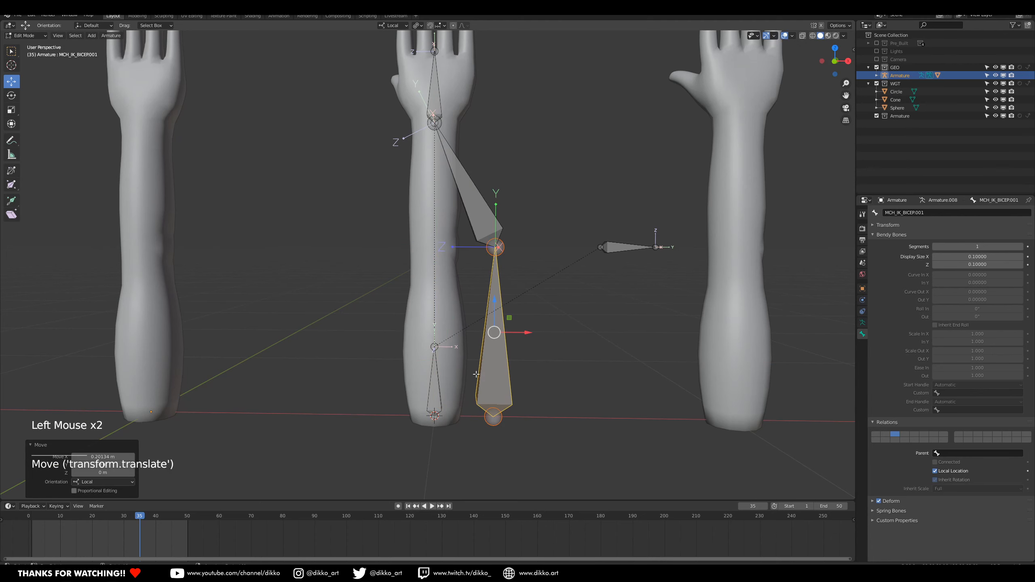
pyautogui.click(449, 386)
pyautogui.keyDown('shift'); pyautogui.click(436, 384); pyautogui.keyUp('shift')
pyautogui.press('ctrl')
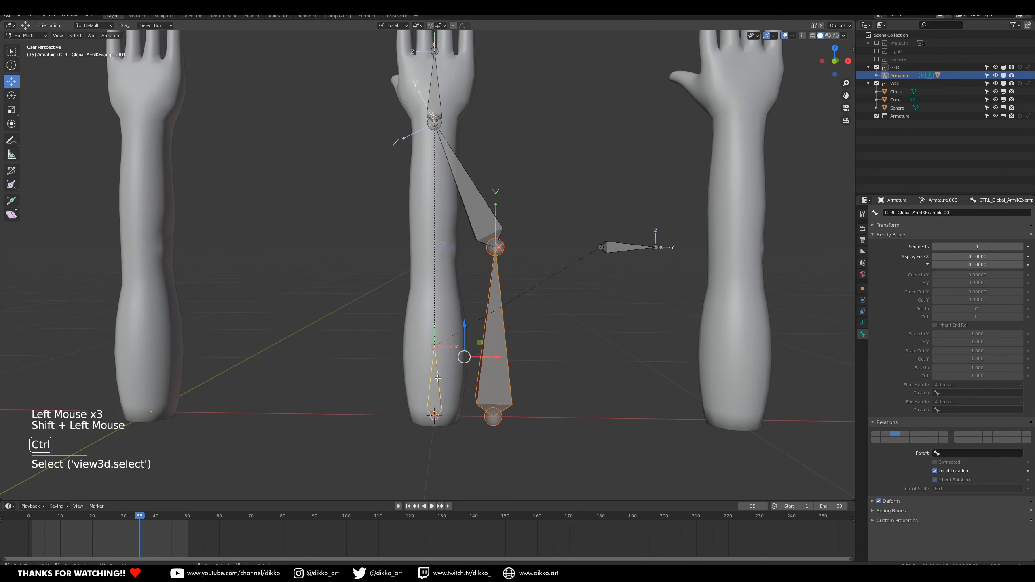
pyautogui.hotkey('ctrl', 'p')
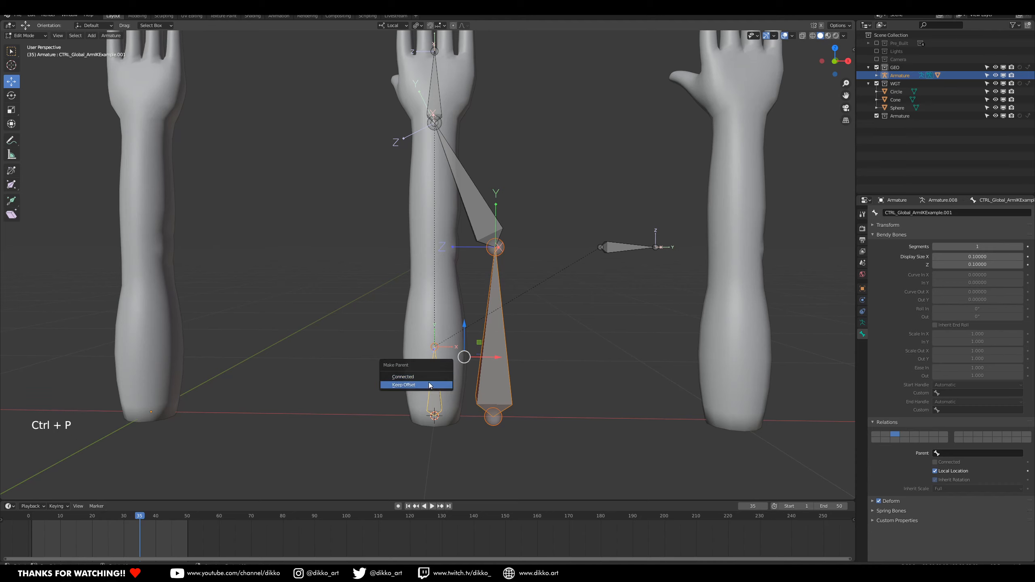
pyautogui.click(431, 386)
# Snap MCH_IK_BICEP.001 back onto the global control's base by snapping the selection to the 3D cursor.
pyautogui.click(508, 394)
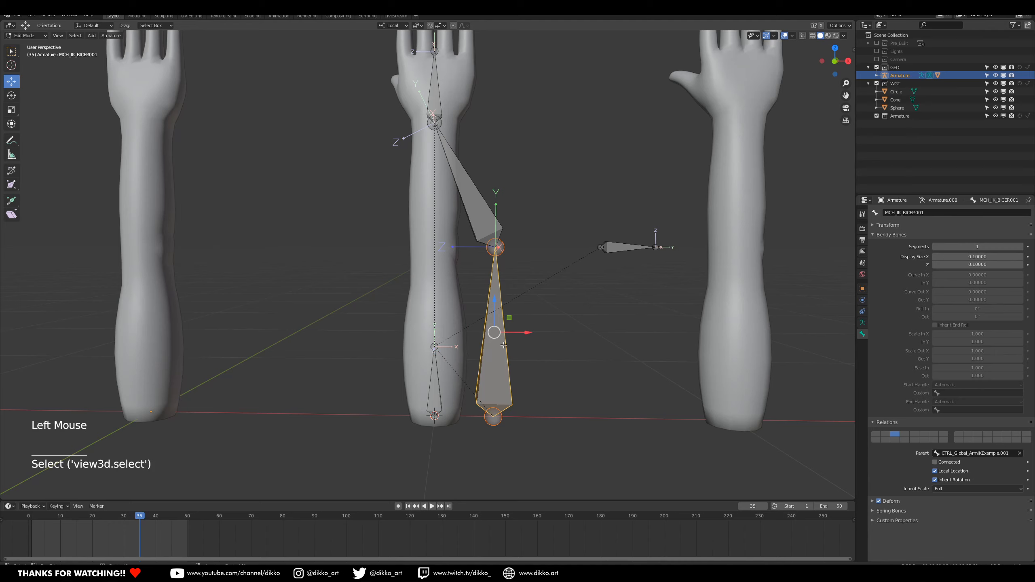
pyautogui.hotkey('shift', 's')
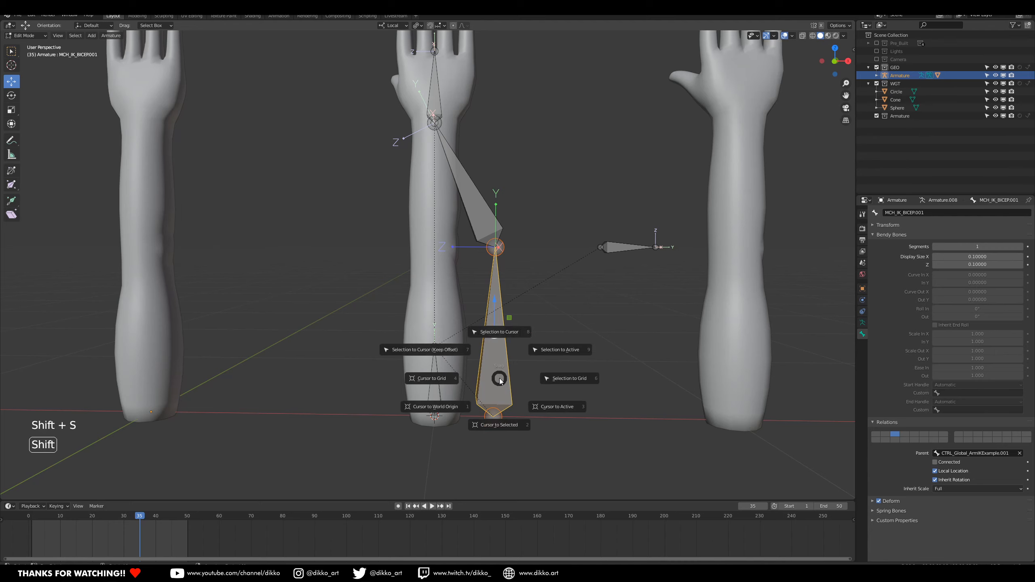
pyautogui.click(506, 332)
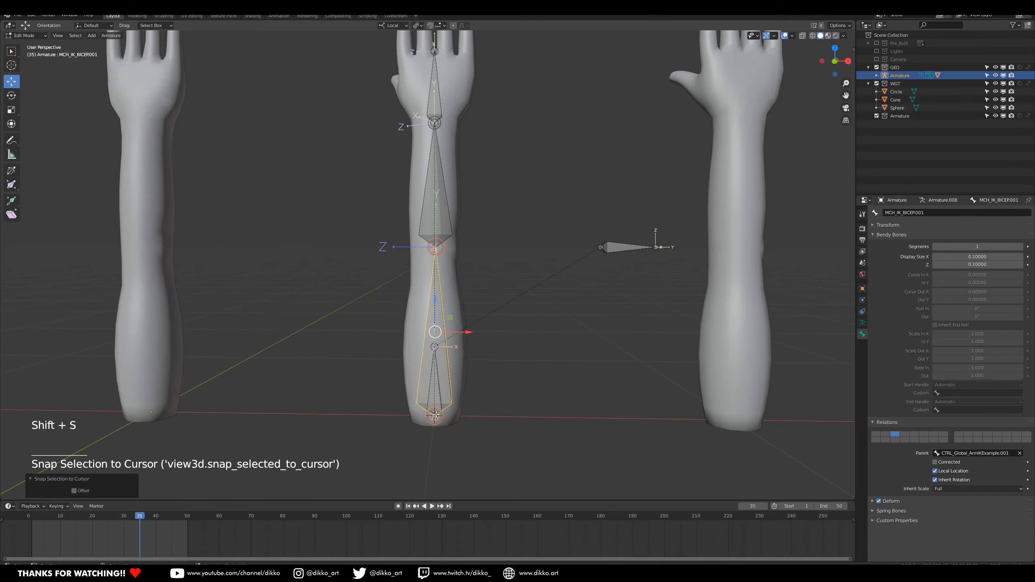
# Recalculate the roll of the IK hand and forearm bones to match MCH_IK_BICEP.001 as the active bone.
pyautogui.scroll(-2, 461, 268)
pyautogui.scroll(2, 461, 268)
pyautogui.moveTo(462, 268)
pyautogui.mouseDown(button='middle')
pyautogui.moveTo(475, 258)
pyautogui.moveTo(454, 259)
pyautogui.mouseUp(button='middle')
pyautogui.moveTo(435, 215); pyautogui.dragTo(436, 163, button='middle')
pyautogui.click(436, 89)
pyautogui.keyDown('shift'); pyautogui.click(449, 203); pyautogui.keyUp('shift')
pyautogui.keyDown('shift'); pyautogui.click(448, 291); pyautogui.keyUp('shift')
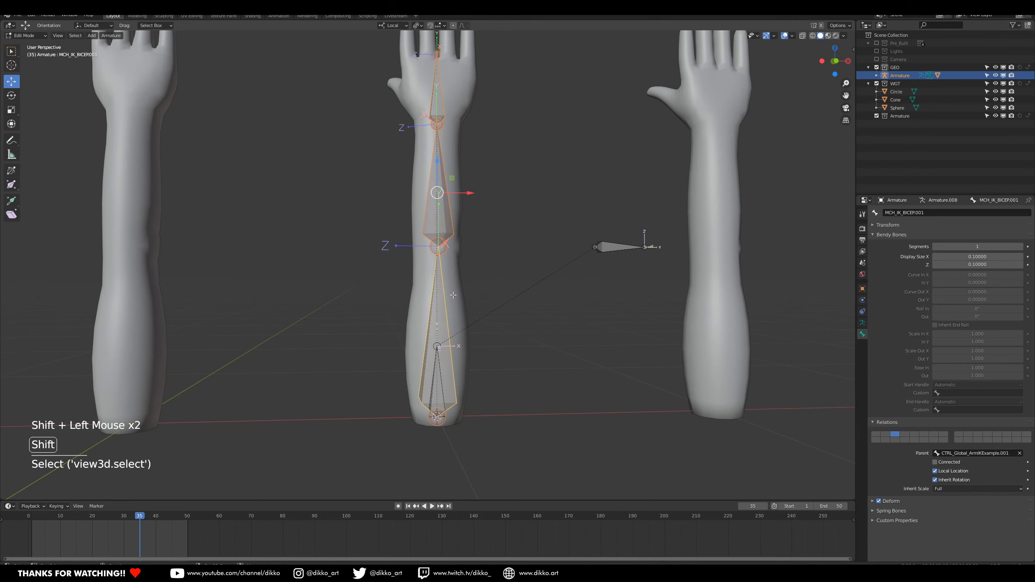
pyautogui.hotkey('shift', 'n')
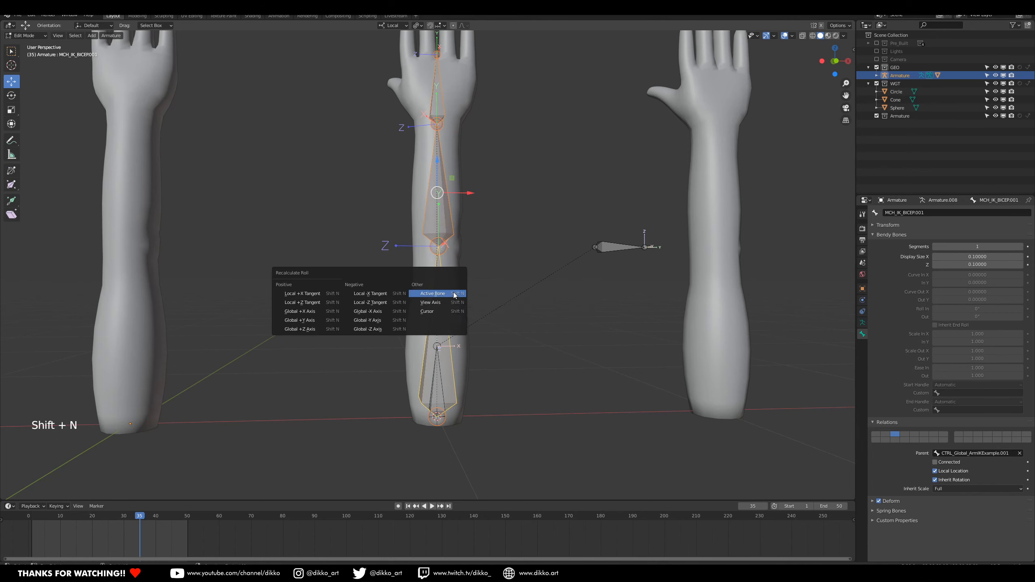
pyautogui.click(455, 294)
# In Pose Mode, add an Inverse Kinematics constraint to MCH_IK_FOREARM.001 with CTRL_IK_hand.001 as its target.
pyautogui.moveTo(454, 294); pyautogui.dragTo(456, 222, button='middle')
pyautogui.scroll(-1, 441, 257)
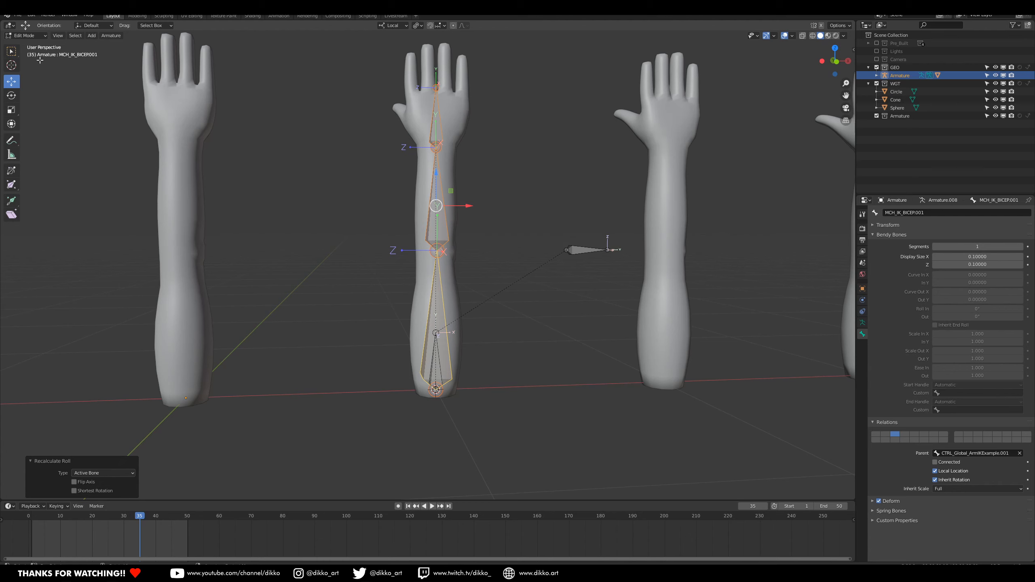
pyautogui.moveTo(420, 286); pyautogui.dragTo(428, 273, button='middle')
pyautogui.press('KP_1')
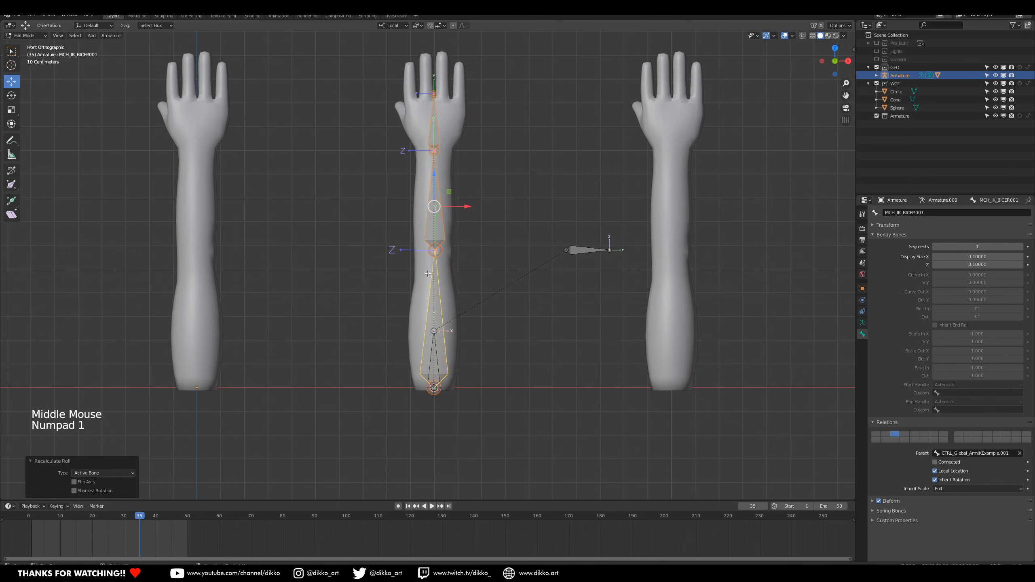
pyautogui.click(29, 36)
pyautogui.click(24, 64)
pyautogui.click(417, 154)
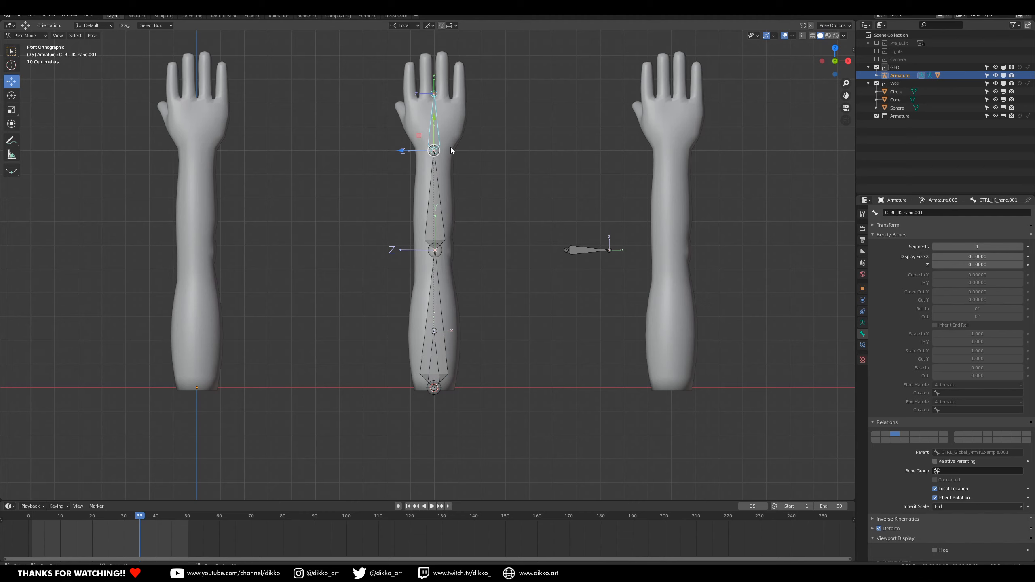
pyautogui.keyDown('shift'); pyautogui.click(438, 196); pyautogui.keyUp('shift')
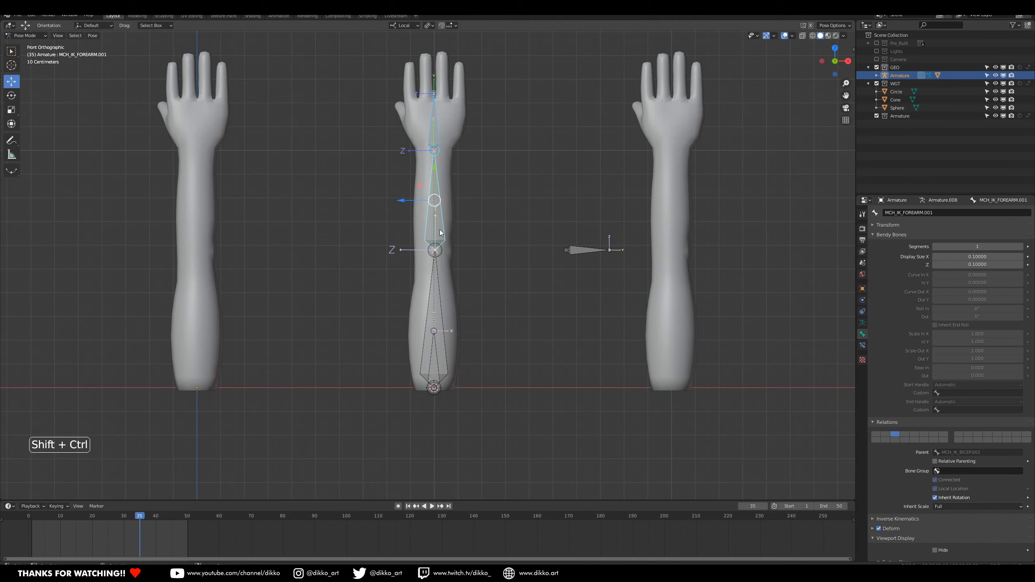
pyautogui.hotkey('shift', 'ctrl', 'c')
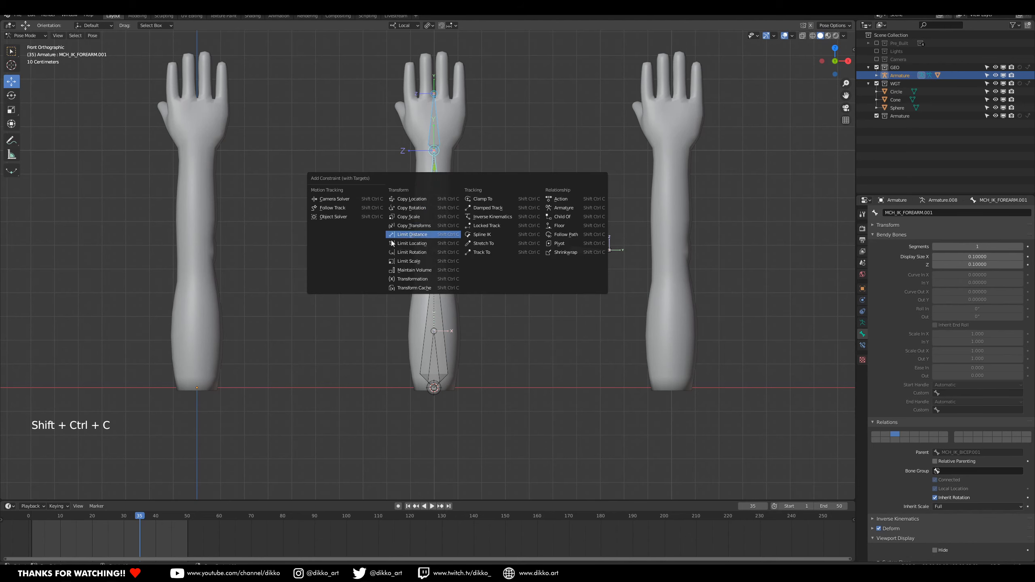
pyautogui.click(490, 217)
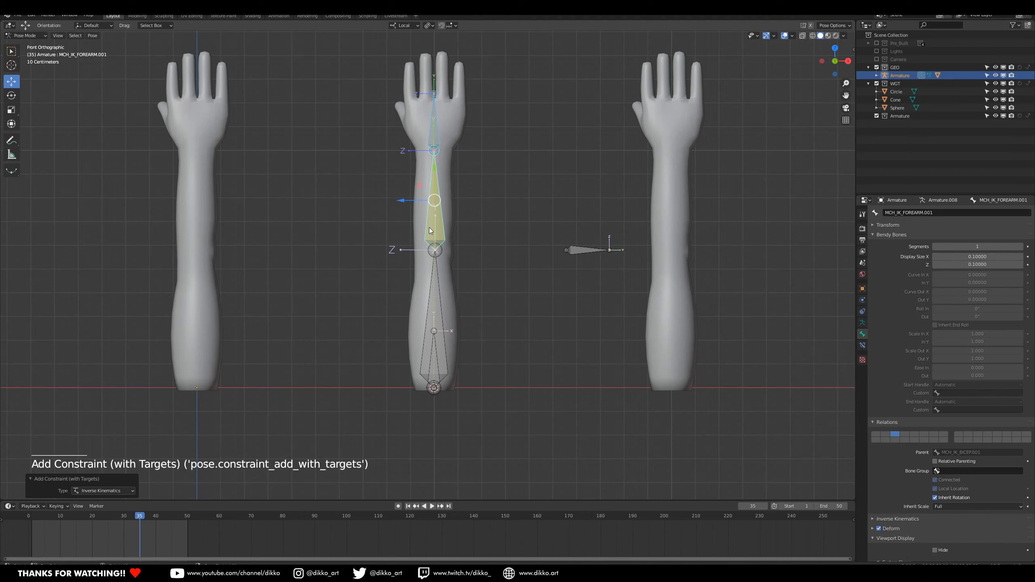
# Test the IK chain twice by moving CTRL_IK_hand.001, undoing each move, and check the pole bone beside the elbow.
pyautogui.click(435, 122)
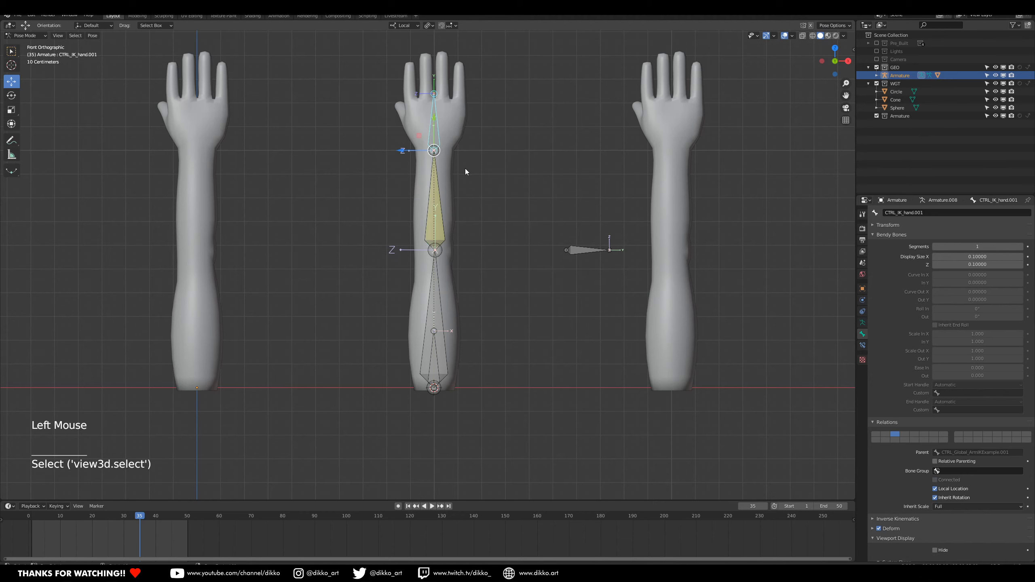
pyautogui.press('g')
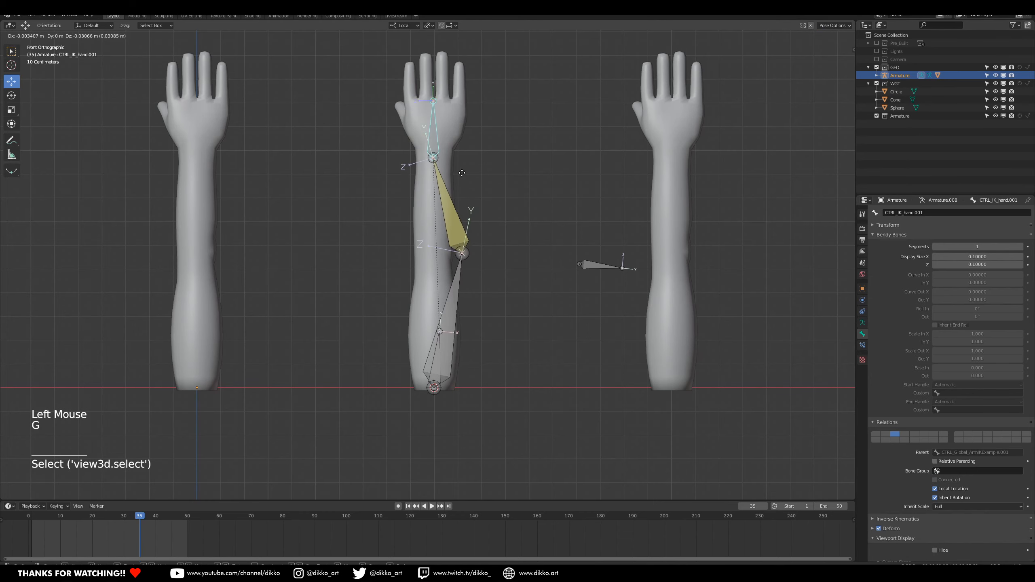
pyautogui.click(469, 192)
pyautogui.hotkey('ctrl', 'z')
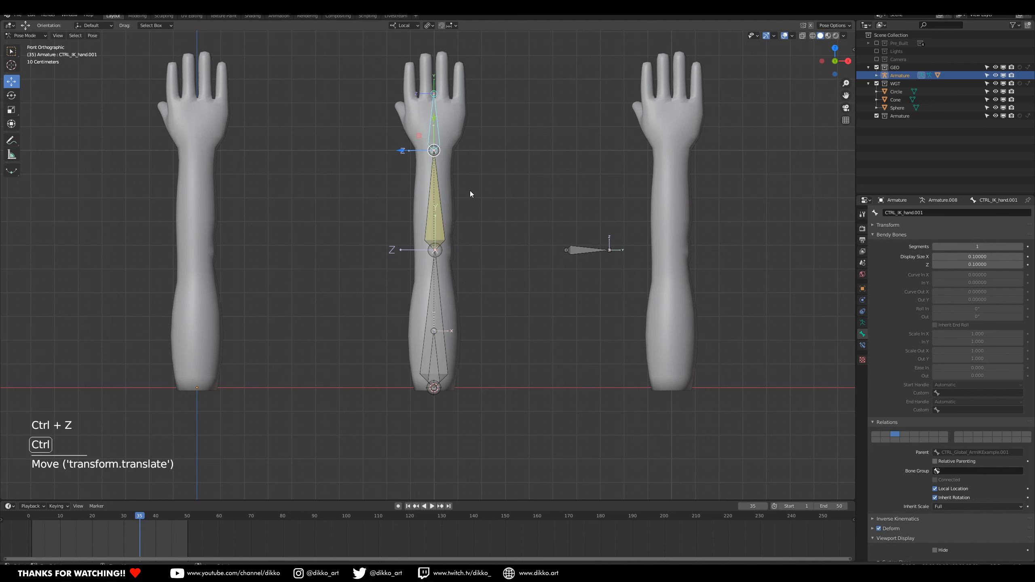
pyautogui.click(581, 248)
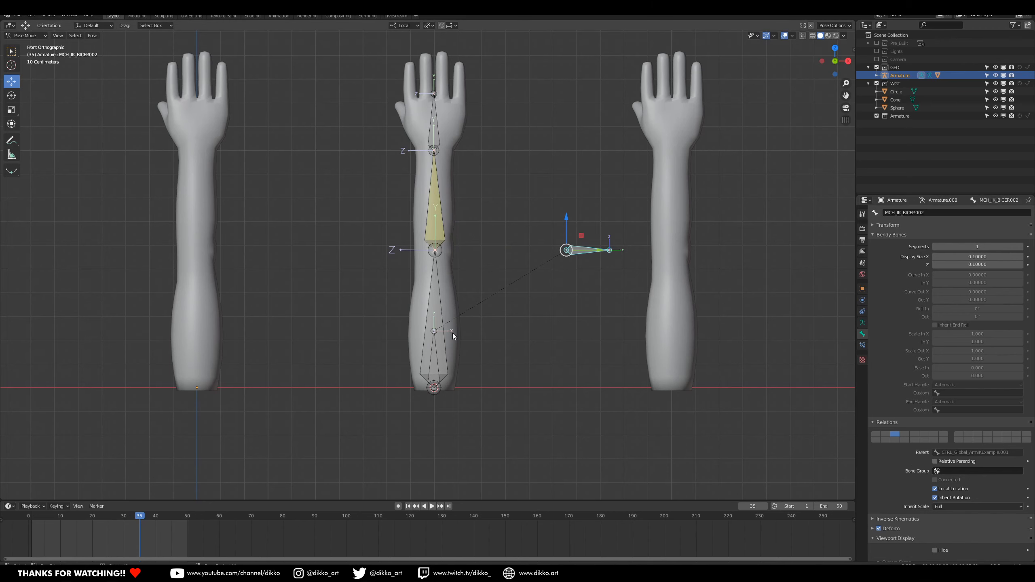
pyautogui.click(424, 138)
pyautogui.press('g')
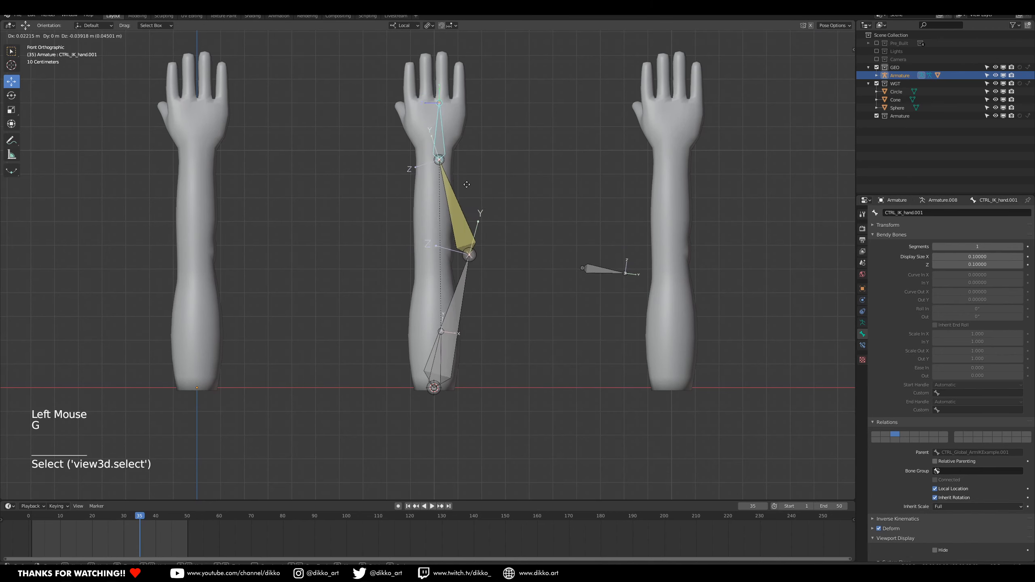
pyautogui.click(469, 189)
pyautogui.hotkey('ctrl', 'z')
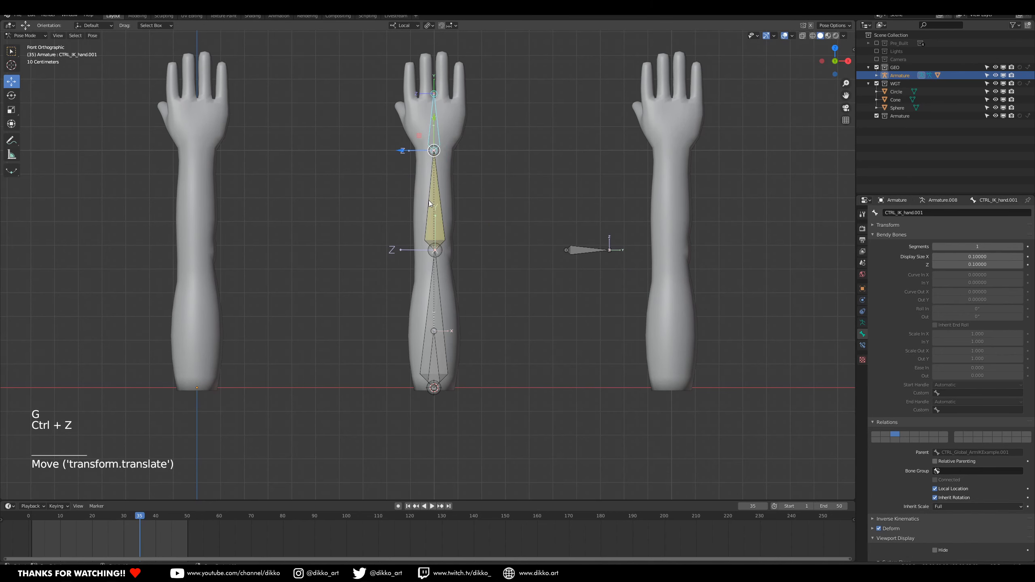
# Set the chain length of the IK constraint on MCH_IK_FOREARM.001 to 2.
pyautogui.click(439, 193)
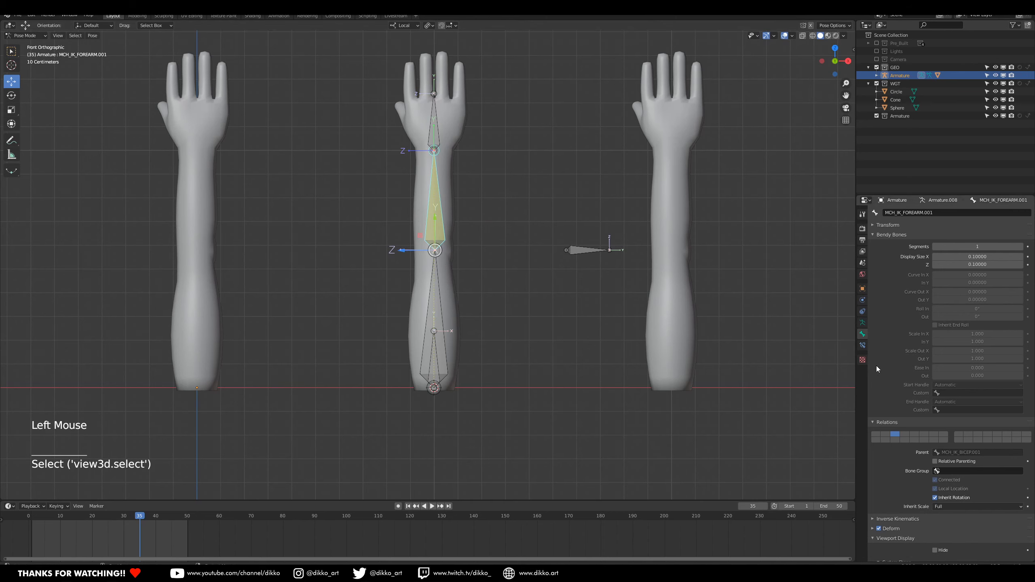
pyautogui.click(863, 345)
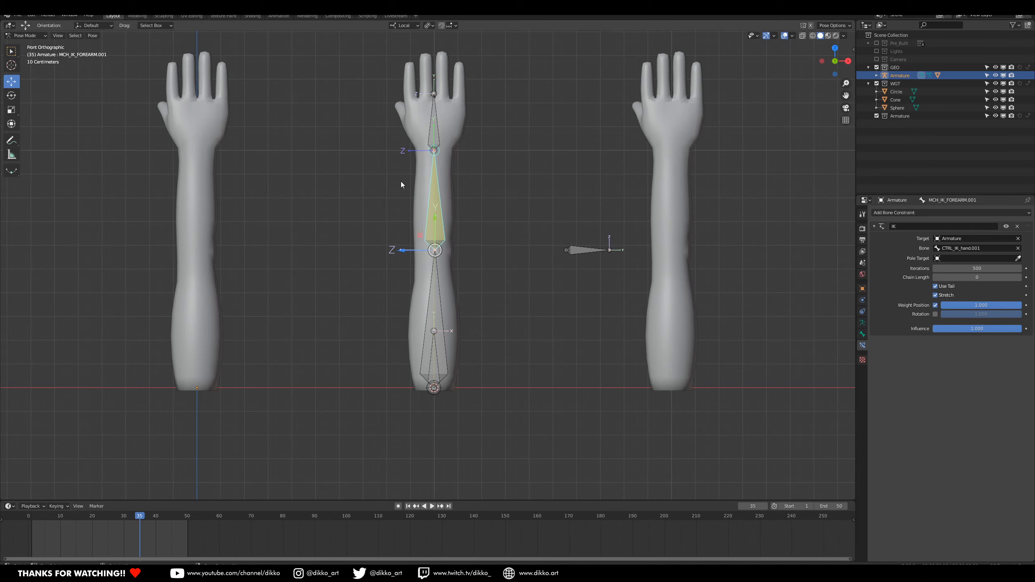
pyautogui.click(438, 175)
pyautogui.click(439, 299)
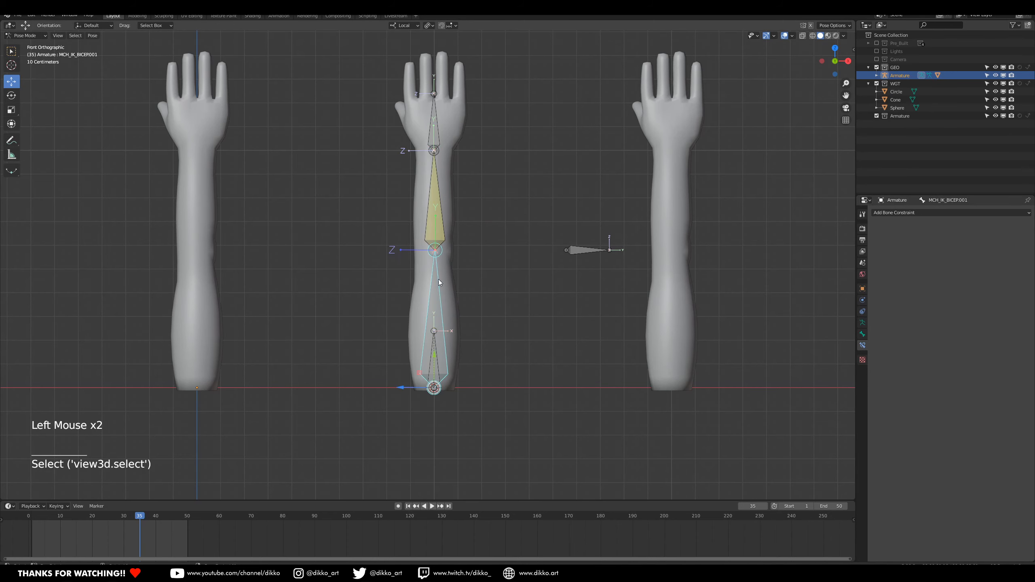
pyautogui.click(439, 298)
pyautogui.click(439, 299)
pyautogui.click(439, 298)
pyautogui.click(1019, 278)
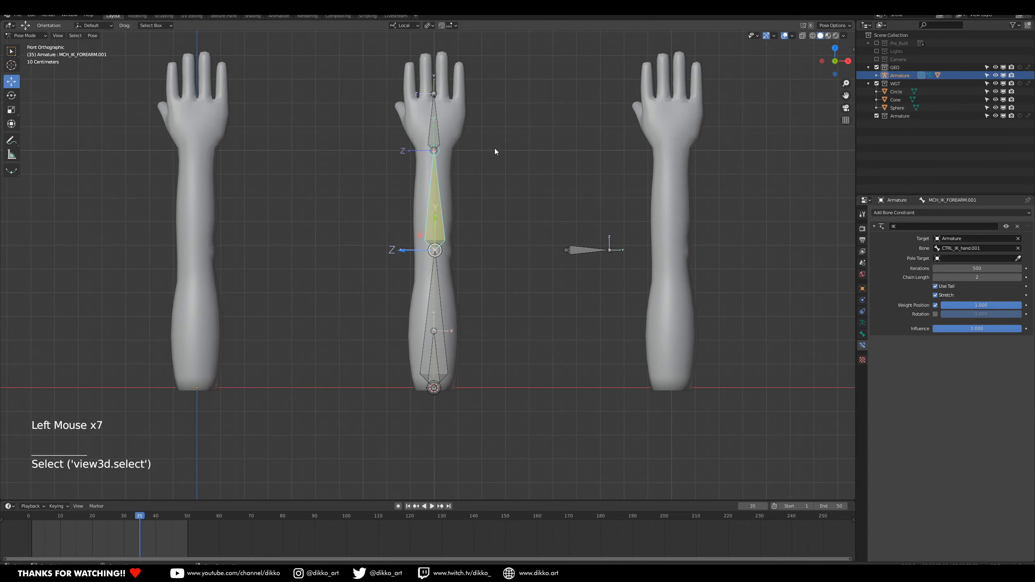
# Test the shortened IK chain by moving CTRL_IK_hand.001 down, and undo the move.
pyautogui.click(425, 101)
pyautogui.press('g')
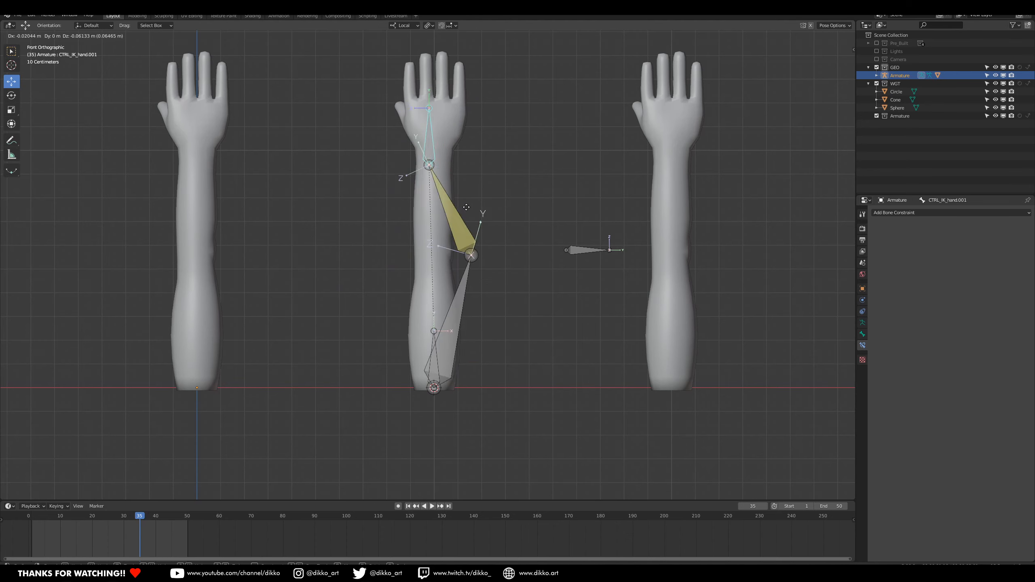
pyautogui.click(483, 216)
pyautogui.hotkey('ctrl', 'z')
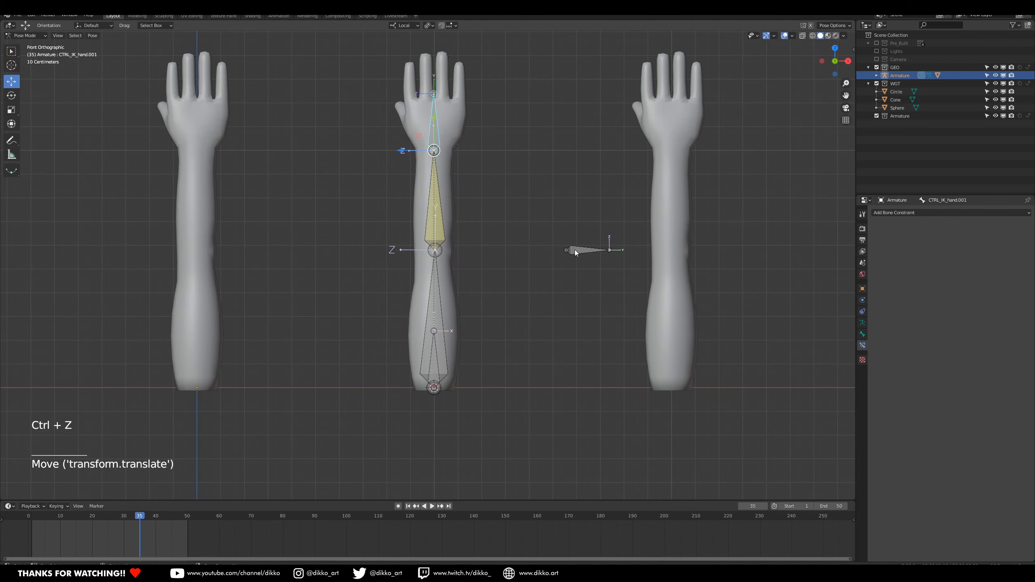
# Pick the Armature as the pole target of the IK constraint on MCH_IK_FOREARM.001.
pyautogui.click(591, 251)
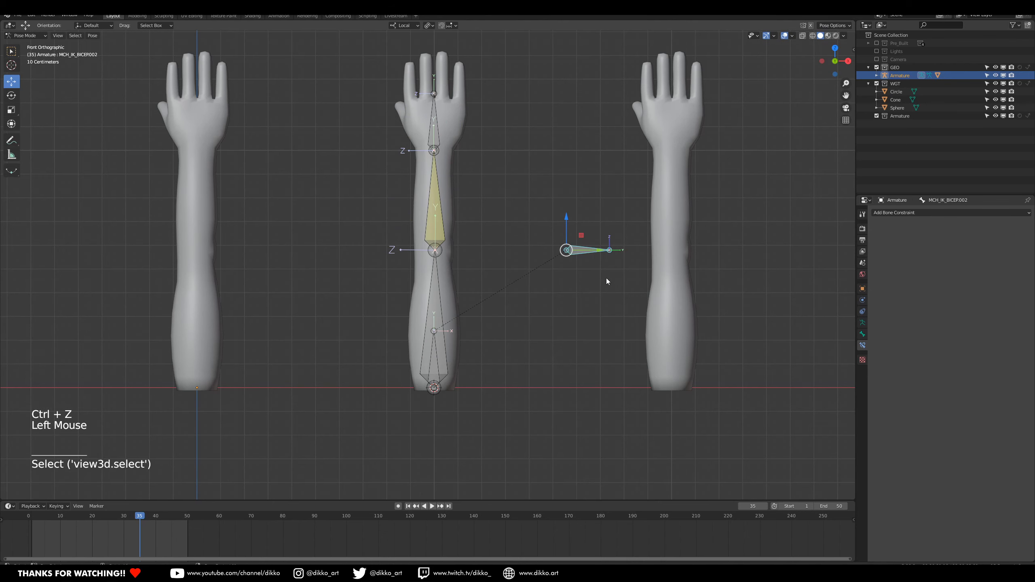
pyautogui.click(448, 238)
pyautogui.click(432, 130)
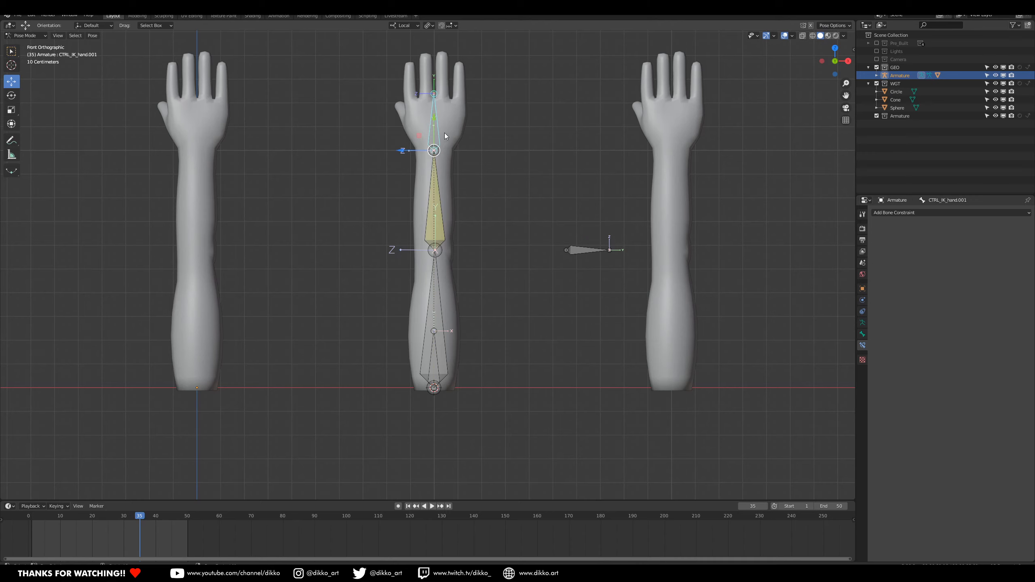
pyautogui.click(435, 194)
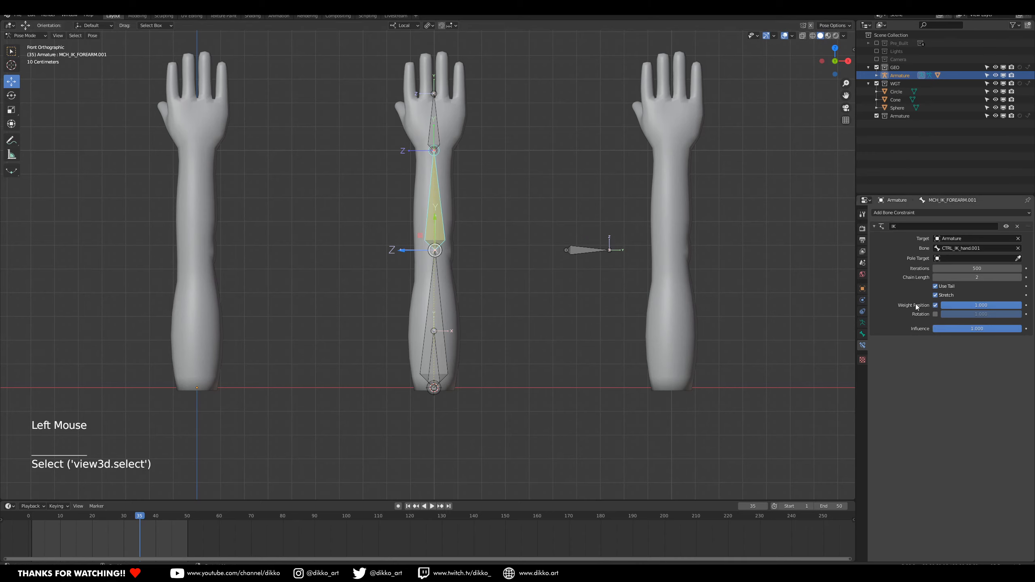
pyautogui.click(1018, 258)
pyautogui.click(398, 248)
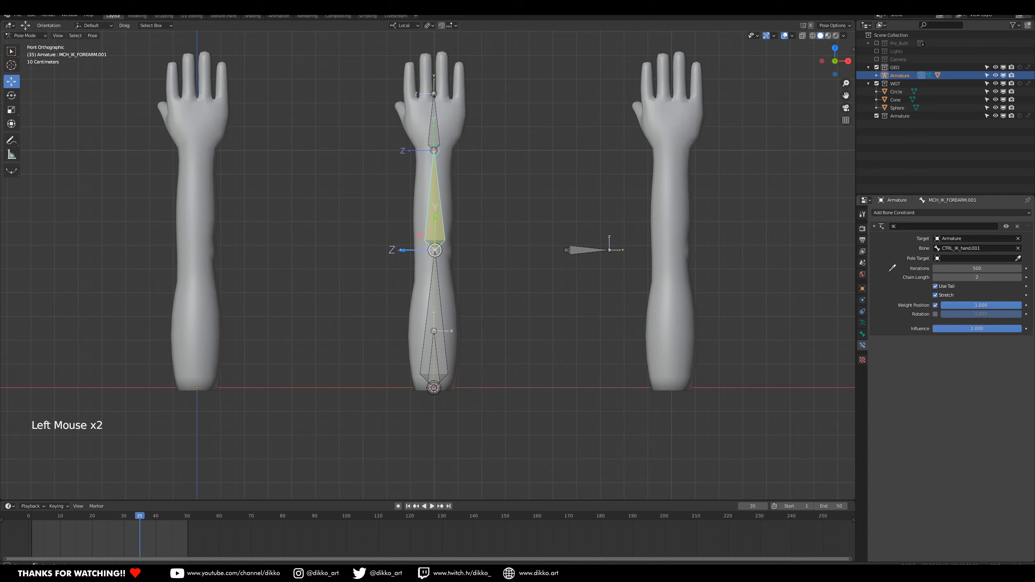
# Rename the pole bone MCH_IK_BICEP.002 beside the elbow to MCH_IKPole_Arm.001.
pyautogui.click(579, 251)
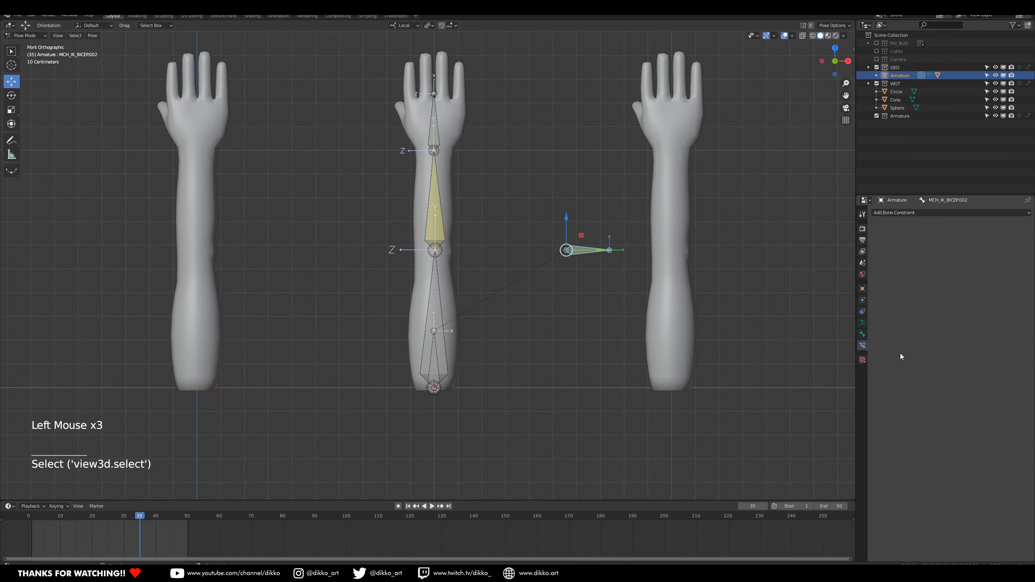
pyautogui.click(863, 334)
pyautogui.click(913, 212)
pyautogui.click(917, 212)
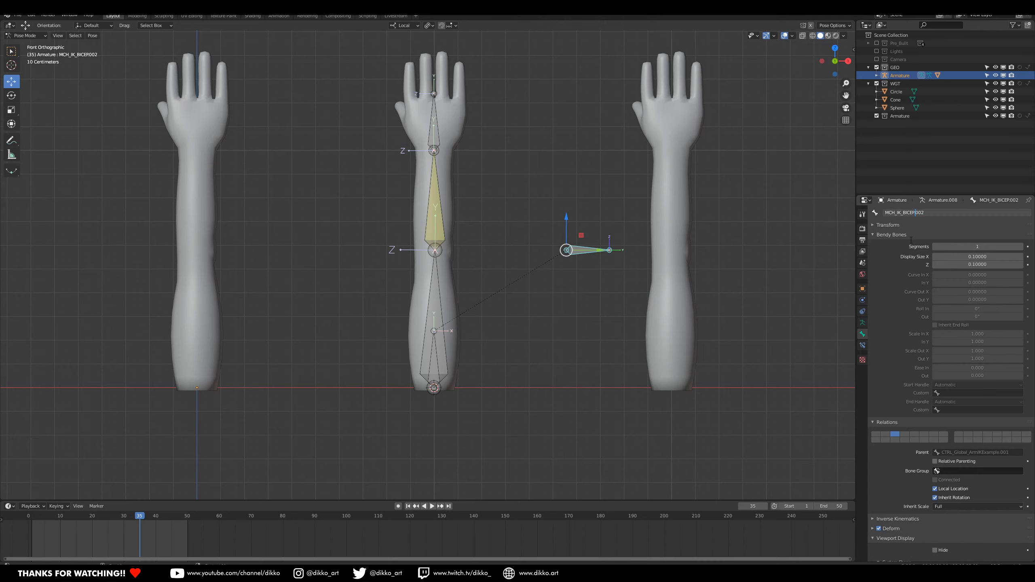
pyautogui.press('BackSpace')
pyautogui.press('BackSpace')
pyautogui.press('BackSpace')
pyautogui.press('BackSpace')
pyautogui.press('BackSpace')
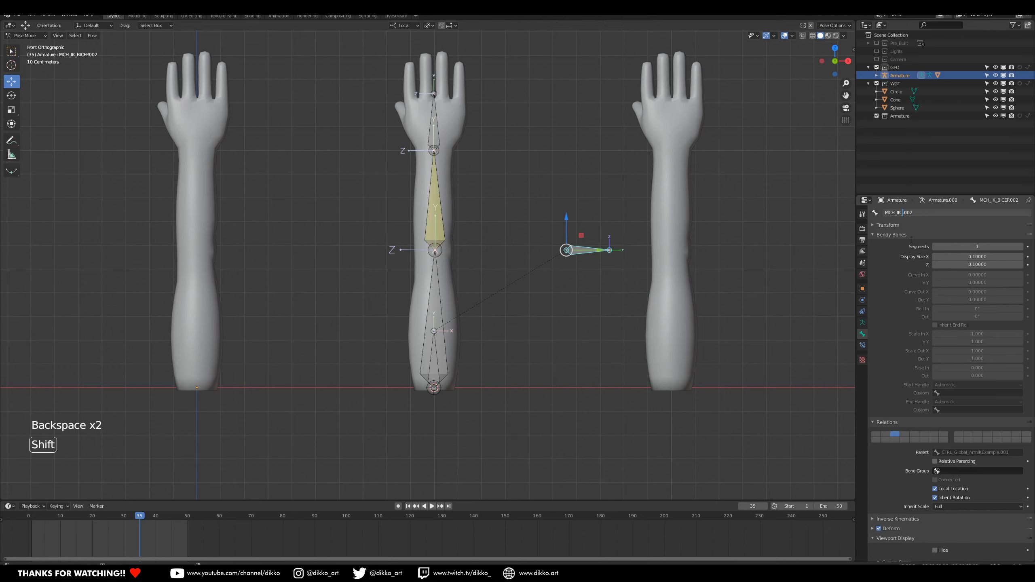
pyautogui.write('Pole_A')
pyautogui.write('rm.001')
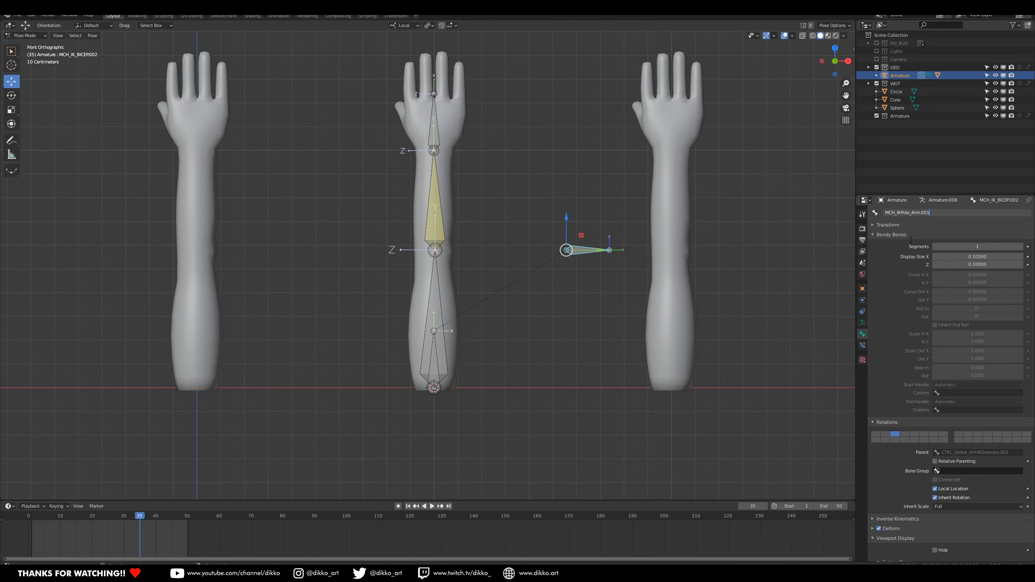
pyautogui.press('Return')
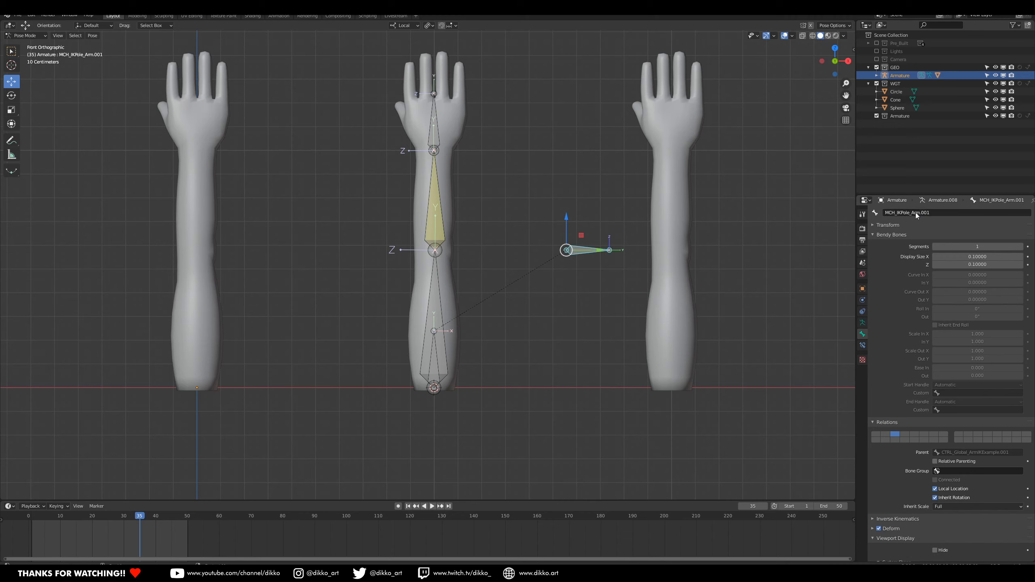
# Copy the pole bone's name and enter MCH_IKPole_Arm.001 as the pole bone in MCH_IK_FOREARM.001's IK constraint.
pyautogui.hotkey('ctrl', 'c')
pyautogui.click(447, 216)
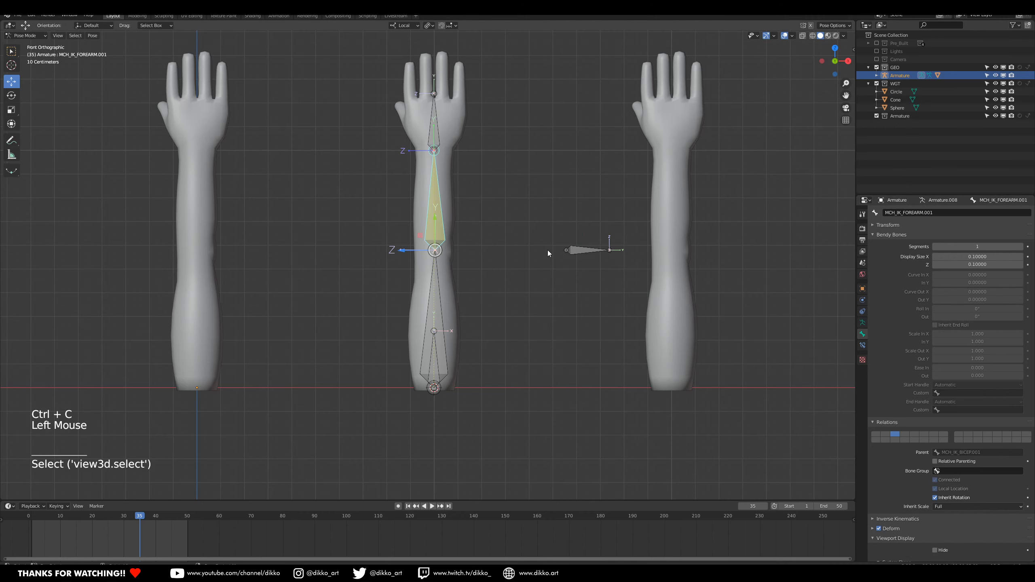
pyautogui.click(863, 345)
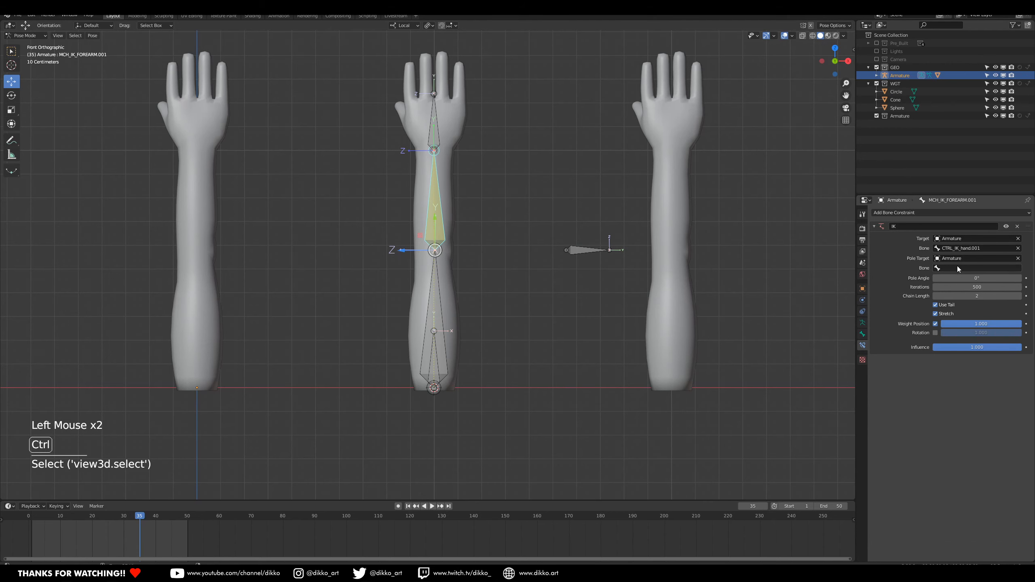
pyautogui.hotkey('ctrl', 'v')
# Set the IK constraint's pole angle on MCH_IK_FOREARM.001 to -90°.
pyautogui.scroll(4, 441, 234)
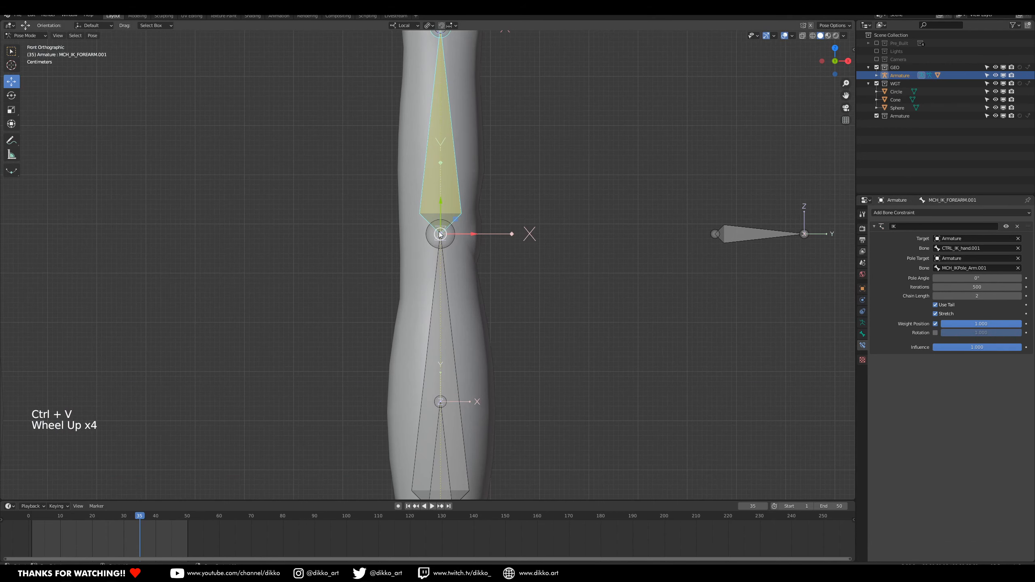
pyautogui.scroll(-2, 451, 240)
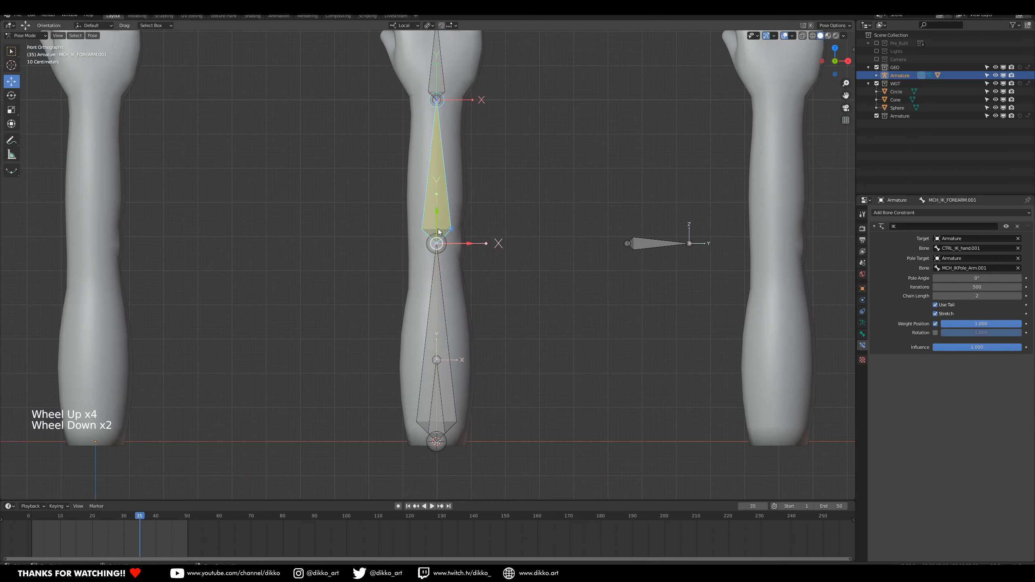
pyautogui.moveTo(451, 253); pyautogui.dragTo(401, 278, button='middle')
pyautogui.moveTo(469, 284); pyautogui.dragTo(866, 305, button='middle')
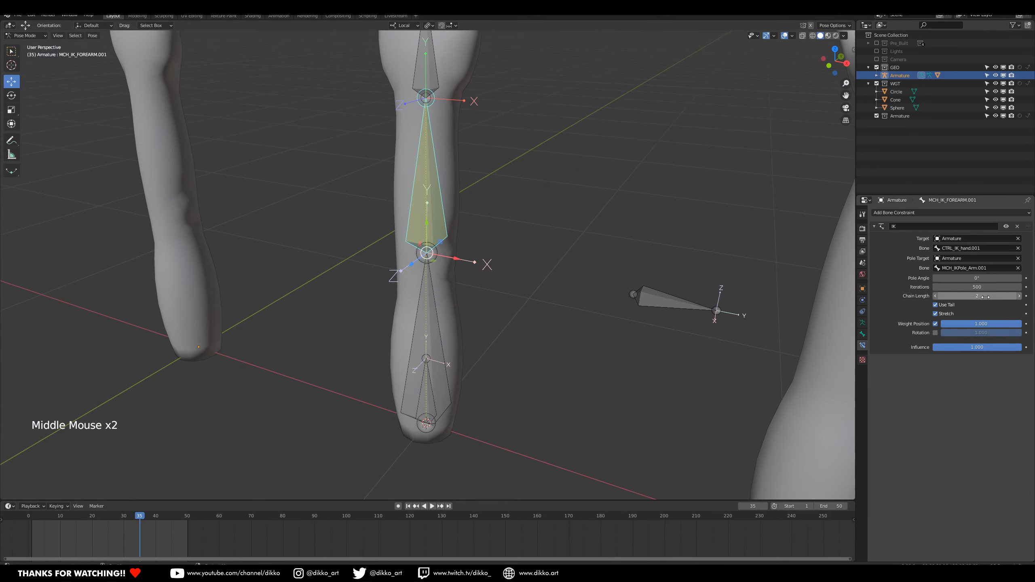
pyautogui.keyDown('shift'); pyautogui.moveTo(977, 278); pyautogui.dragTo(929, 282); pyautogui.keyUp('shift')
pyautogui.doubleClick(997, 279)
pyautogui.press('Return')
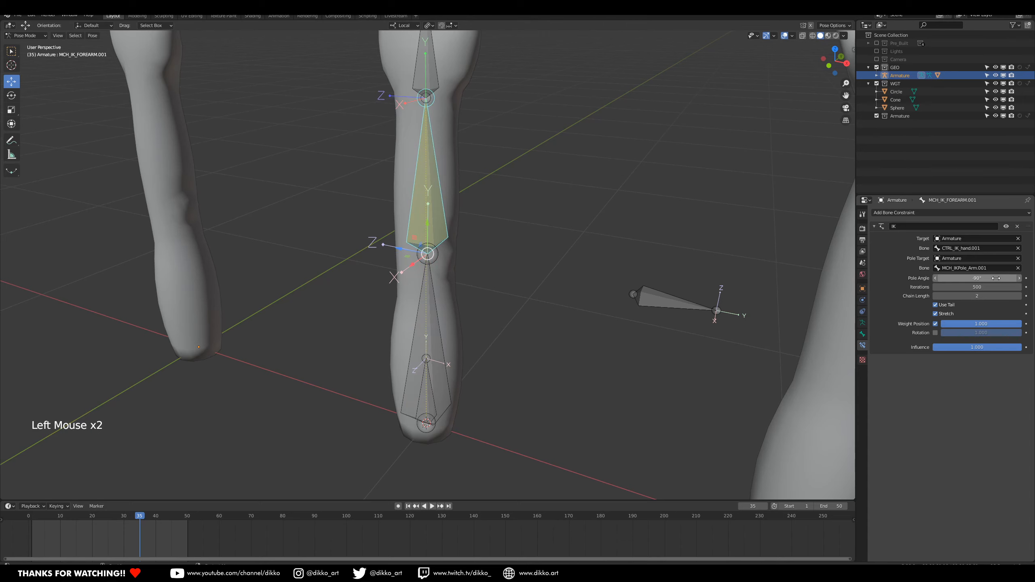
# Show the deform bone layer together with the IK mechanism layer to compare them, then hide the deform layer again.
pyautogui.moveTo(562, 274); pyautogui.dragTo(498, 253, button='middle')
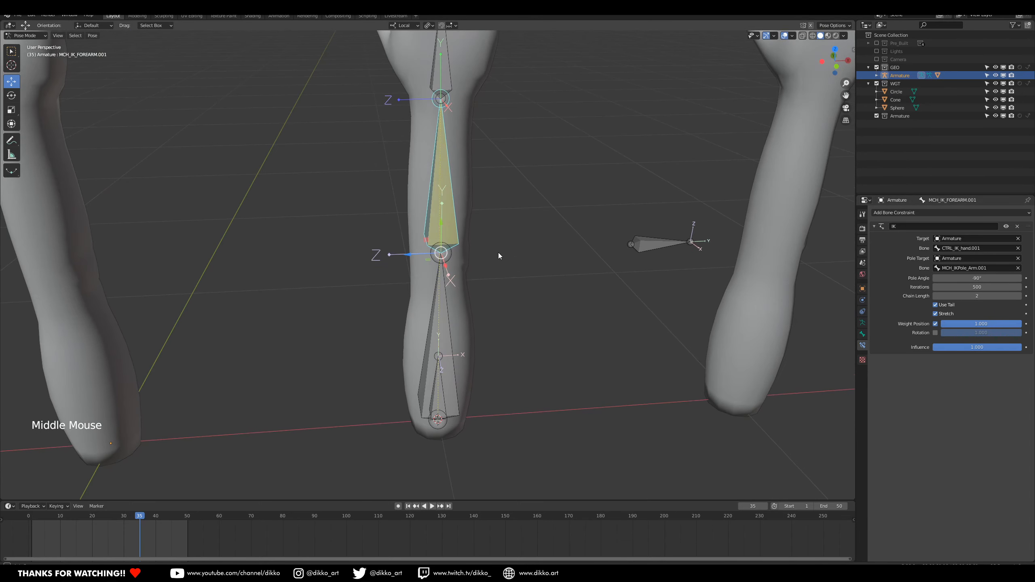
pyautogui.click(863, 323)
pyautogui.click(876, 256)
pyautogui.keyDown('shift'); pyautogui.click(895, 255); pyautogui.keyUp('shift')
pyautogui.moveTo(571, 285); pyautogui.dragTo(422, 281, button='middle')
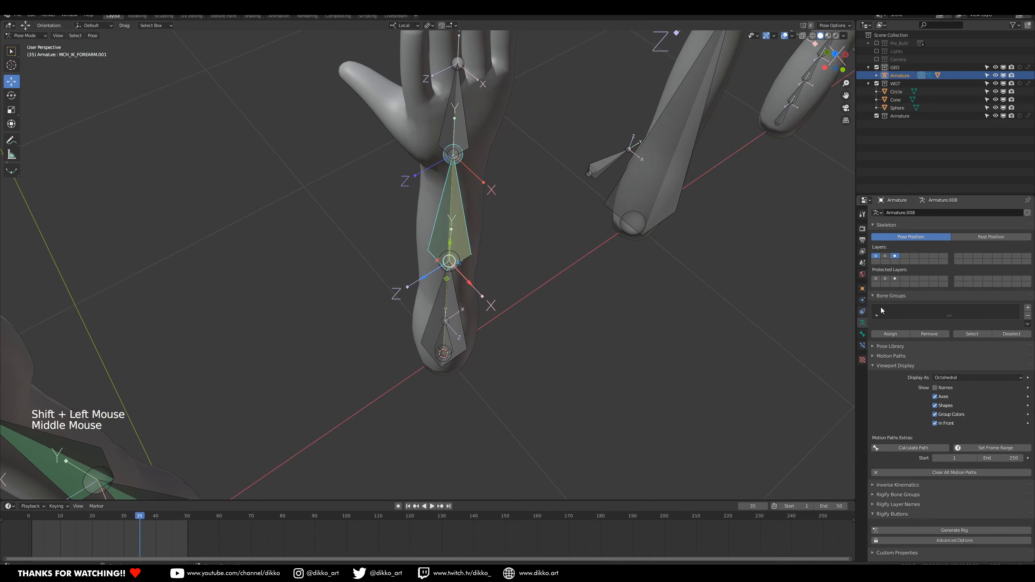
pyautogui.keyDown('shift'); pyautogui.click(879, 257); pyautogui.keyUp('shift')
pyautogui.keyDown('shift'); pyautogui.click(878, 256); pyautogui.keyUp('shift')
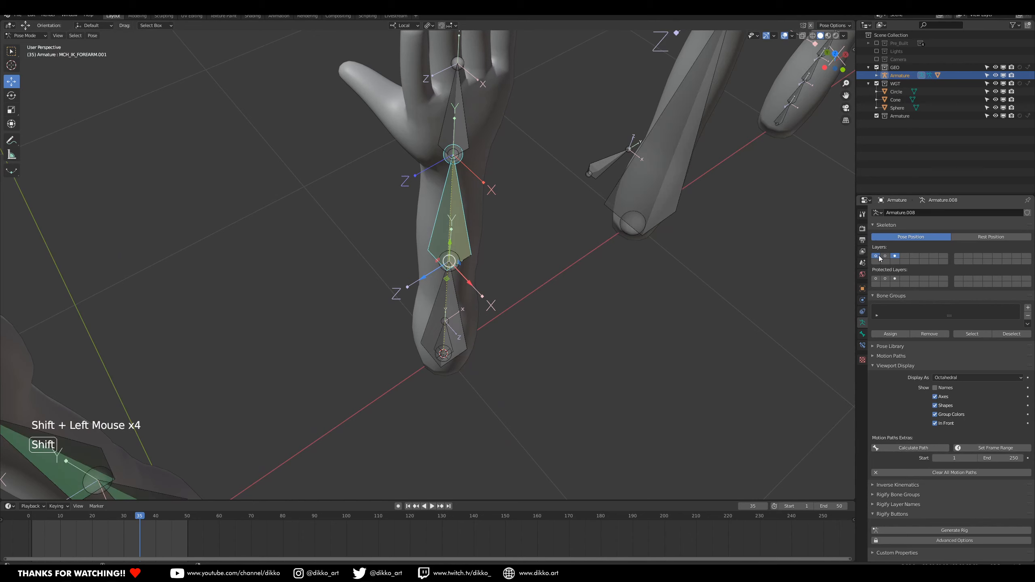
pyautogui.keyDown('shift'); pyautogui.click(879, 257); pyautogui.keyUp('shift')
pyautogui.moveTo(571, 285); pyautogui.dragTo(463, 195, button='middle')
pyautogui.scroll(-2, 462, 195)
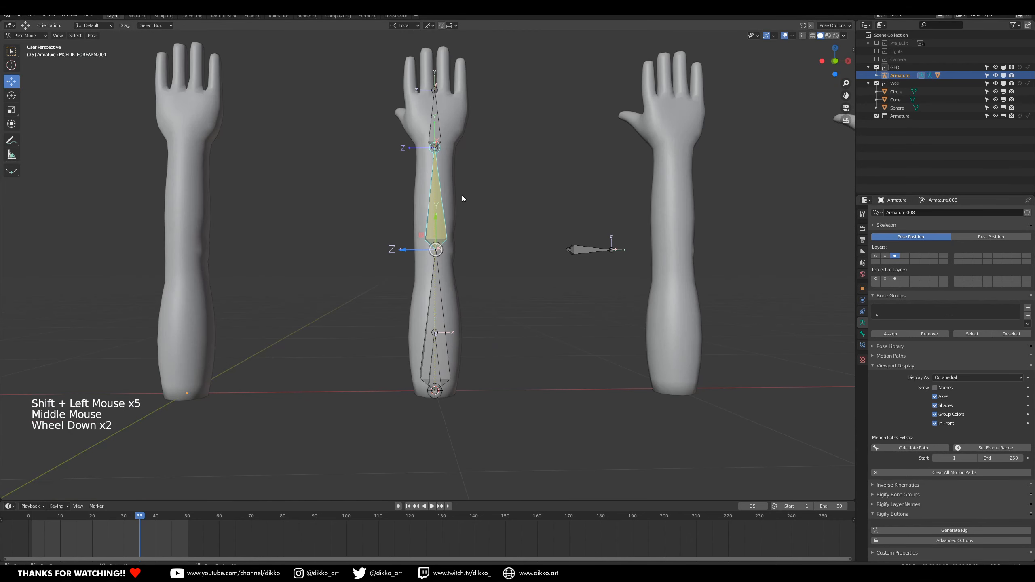
# Move CTRL_IK_hand.001 down and sideways to test how the IK arm bends toward the pole bone.
pyautogui.click(440, 113)
pyautogui.middleClick(454, 151)
pyautogui.press('g')
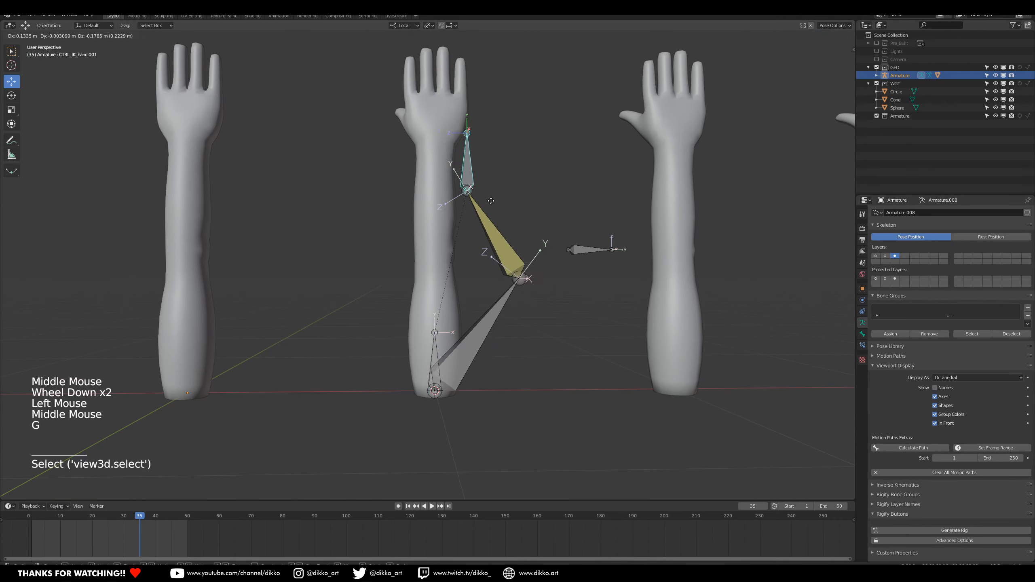
pyautogui.click(481, 210)
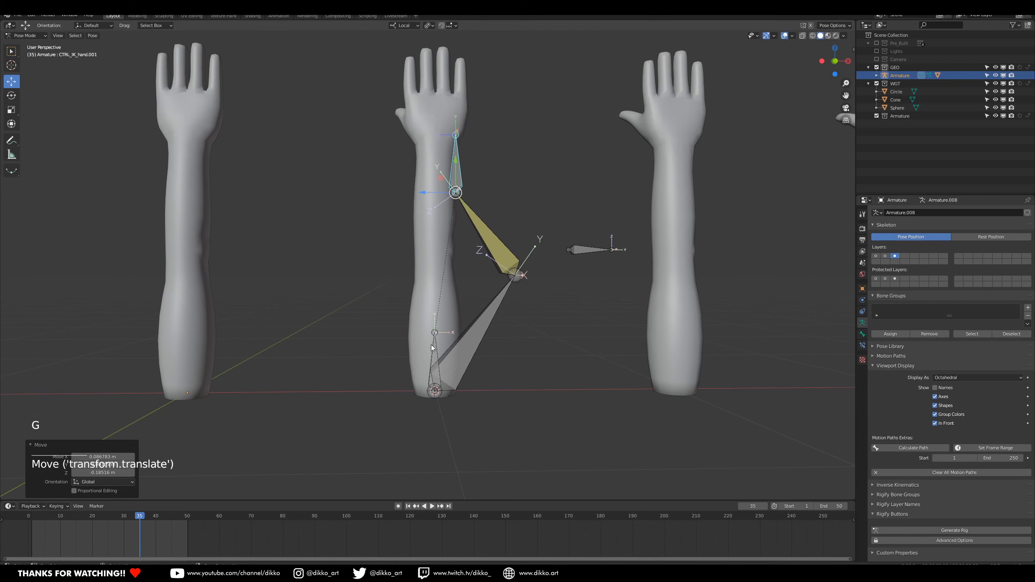
# Test-move CTRL_Global_ArmIKExample.001 with the whole IK arm and undo the move.
pyautogui.click(446, 349)
pyautogui.press('g')
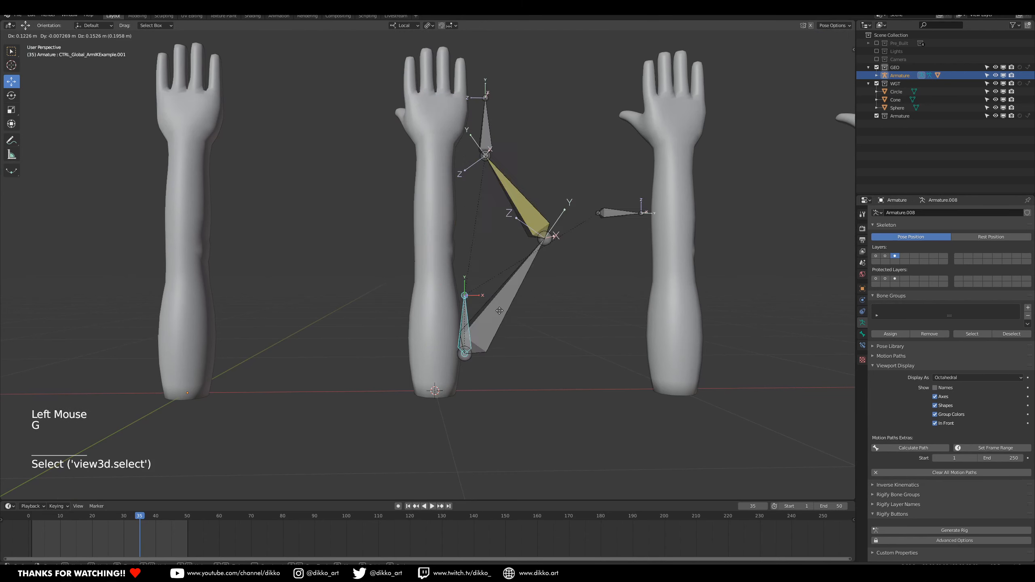
pyautogui.hotkey('ctrl', 'z')
# Clear the pose location of CTRL_IK_hand.001.
pyautogui.click(462, 162)
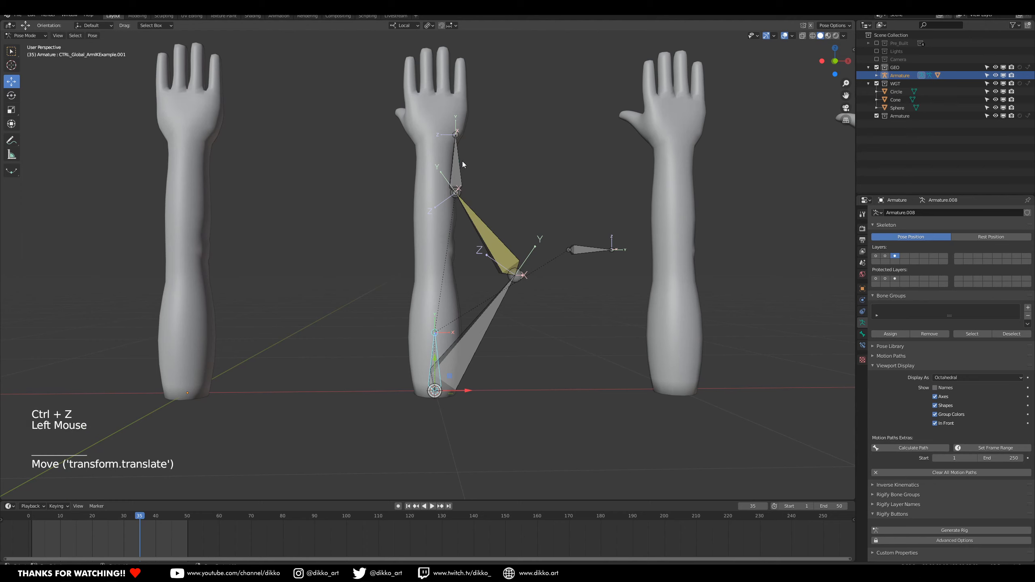
pyautogui.hotkey('alt', 'g')
pyautogui.moveTo(517, 231); pyautogui.dragTo(444, 151, button='middle')
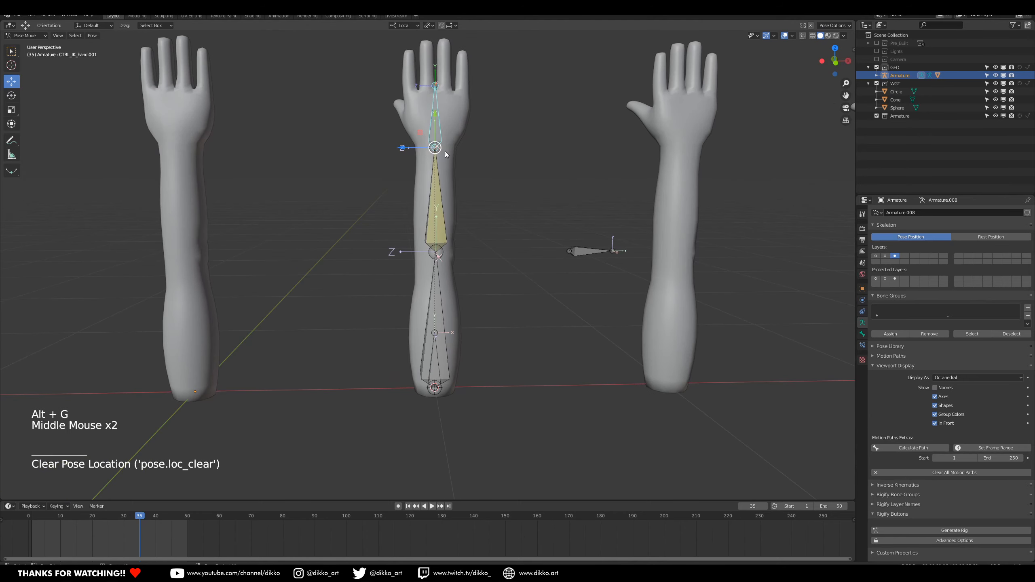
# On the deform bone layer, try rotating DEF_IK_FOREARM.001 about its local X axis and undo the rotation.
pyautogui.click(876, 256)
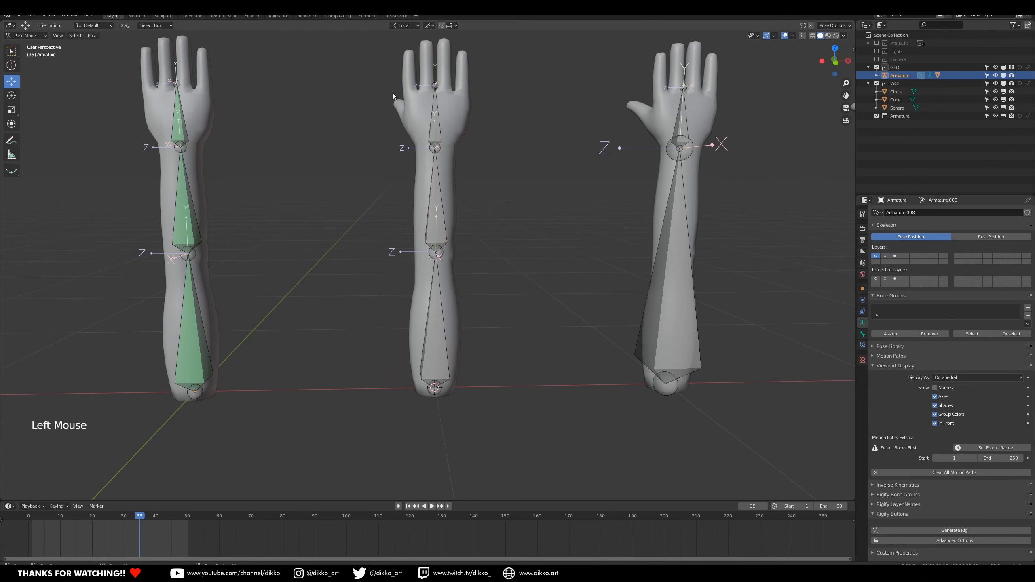
pyautogui.click(436, 191)
pyautogui.press('r')
pyautogui.press('x')
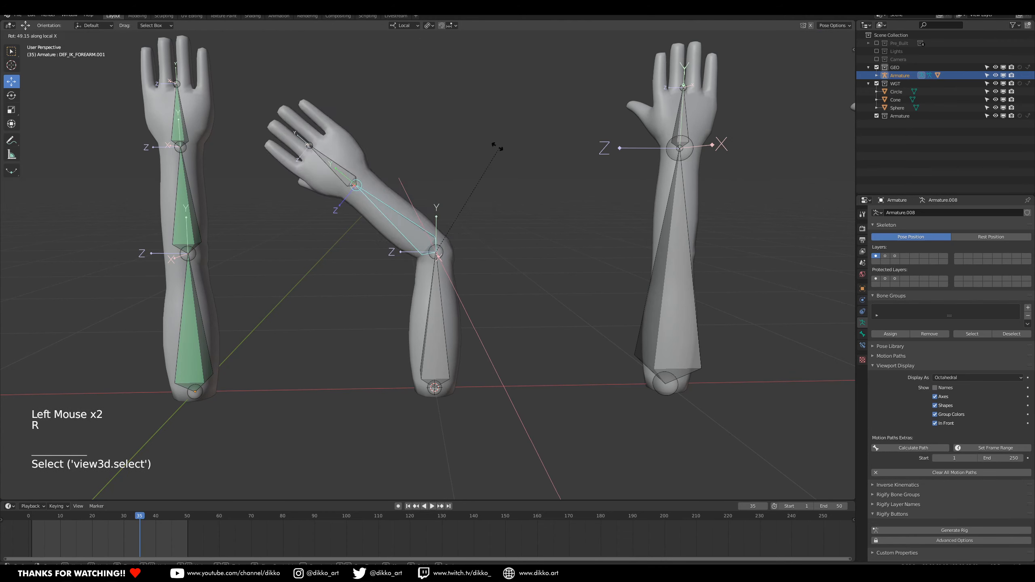
pyautogui.click(439, 183)
pyautogui.hotkey('ctrl', 'z')
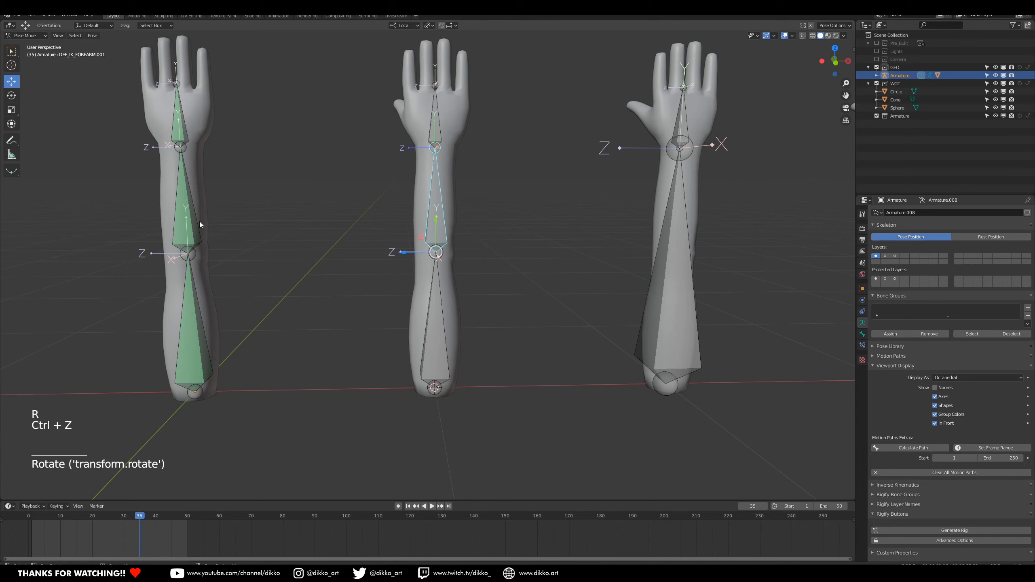
# Select the second arm's deform hand, forearm and bicep bones in turn to examine the chain.
pyautogui.click(449, 96)
pyautogui.click(442, 171)
pyautogui.click(441, 104)
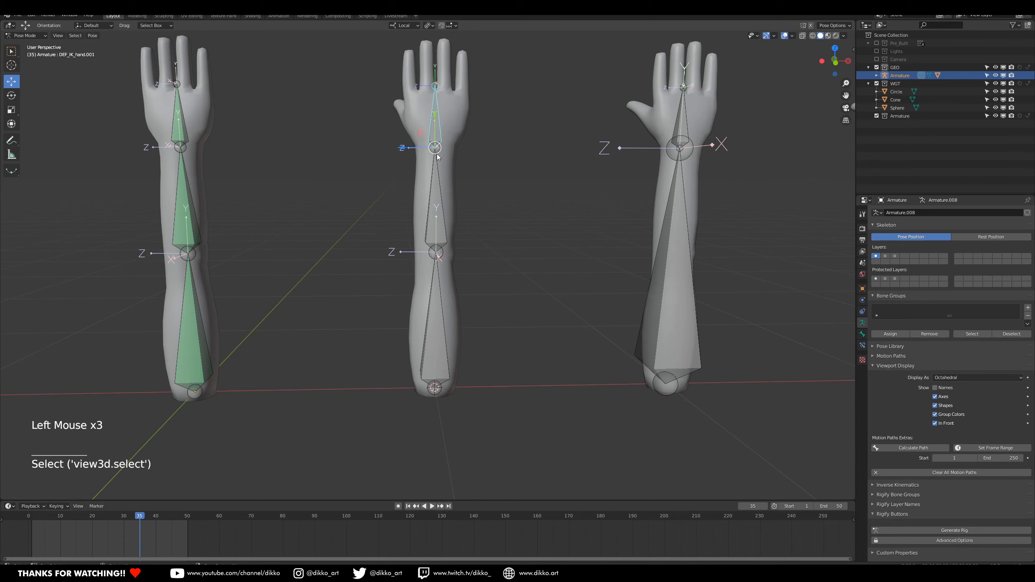
pyautogui.click(435, 197)
pyautogui.click(430, 282)
pyautogui.click(437, 206)
pyautogui.click(436, 130)
pyautogui.click(435, 197)
pyautogui.click(432, 330)
pyautogui.click(436, 197)
pyautogui.click(435, 126)
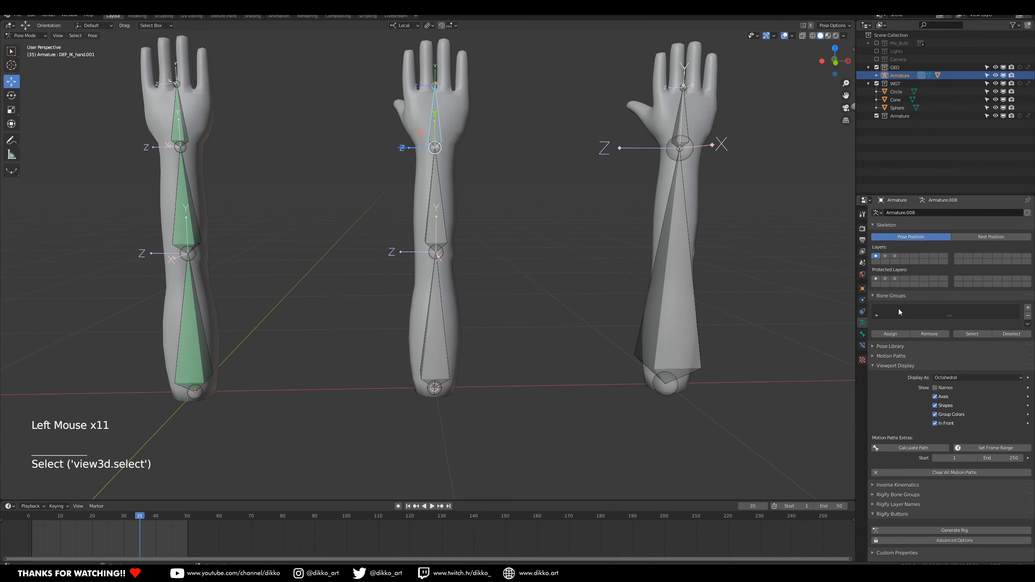
# Show only the armature's third bone layer, holding the IK mechanism and control bones.
pyautogui.keyDown('shift'); pyautogui.click(895, 255); pyautogui.keyUp('shift')
pyautogui.moveTo(449, 147); pyautogui.dragTo(446, 203, button='middle')
pyautogui.click(428, 90)
pyautogui.scroll(-3, 452, 119)
pyautogui.click(895, 257)
# Assign the Circle object as the custom shape of CTRL_IK_hand.001.
pyautogui.click(442, 178)
pyautogui.click(862, 334)
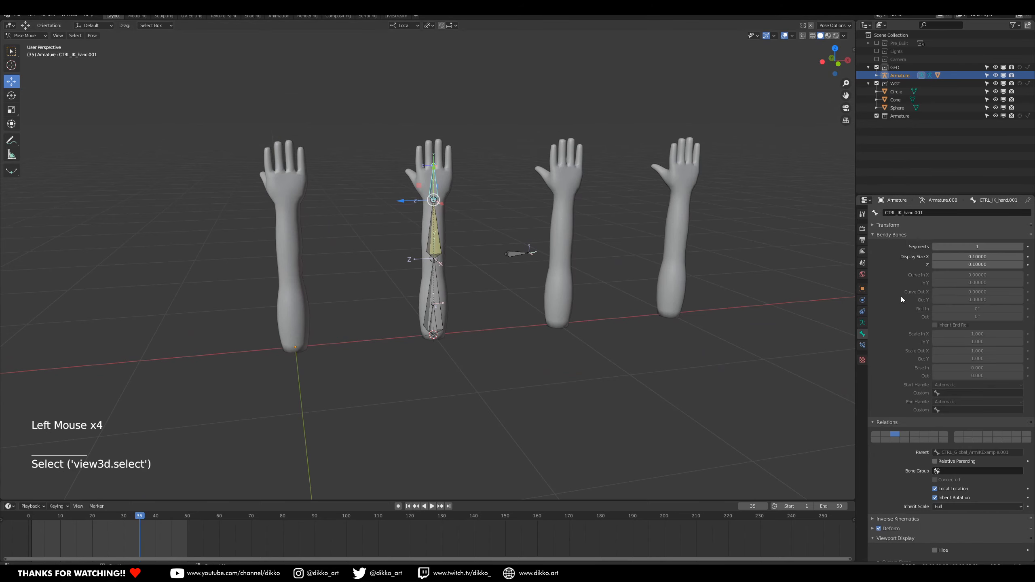
pyautogui.moveTo(432, 265); pyautogui.dragTo(579, 315, button='middle')
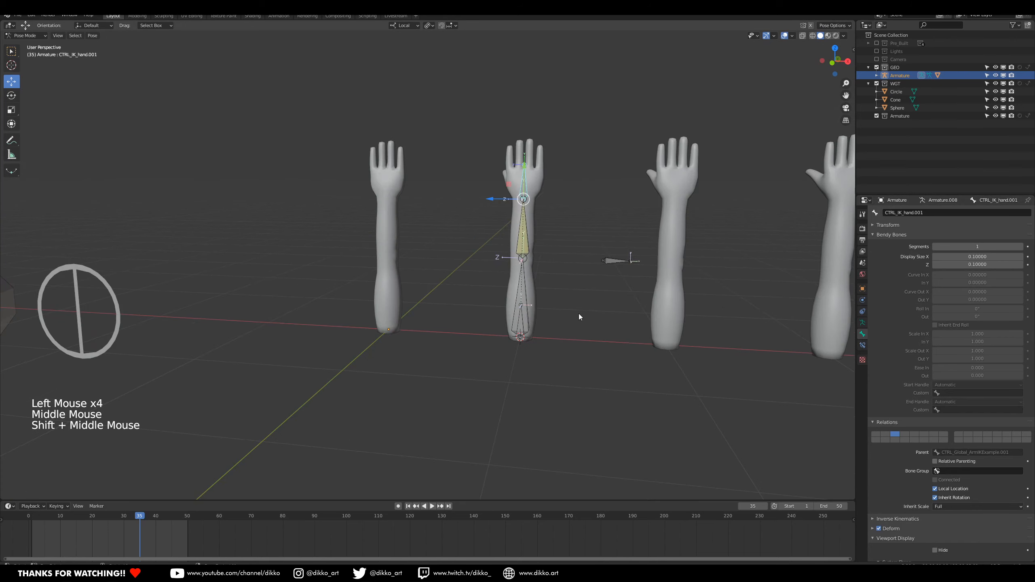
pyautogui.scroll(-2, 294, 311)
pyautogui.keyDown('shift'); pyautogui.moveTo(294, 312); pyautogui.dragTo(347, 306, button='middle'); pyautogui.keyUp('shift')
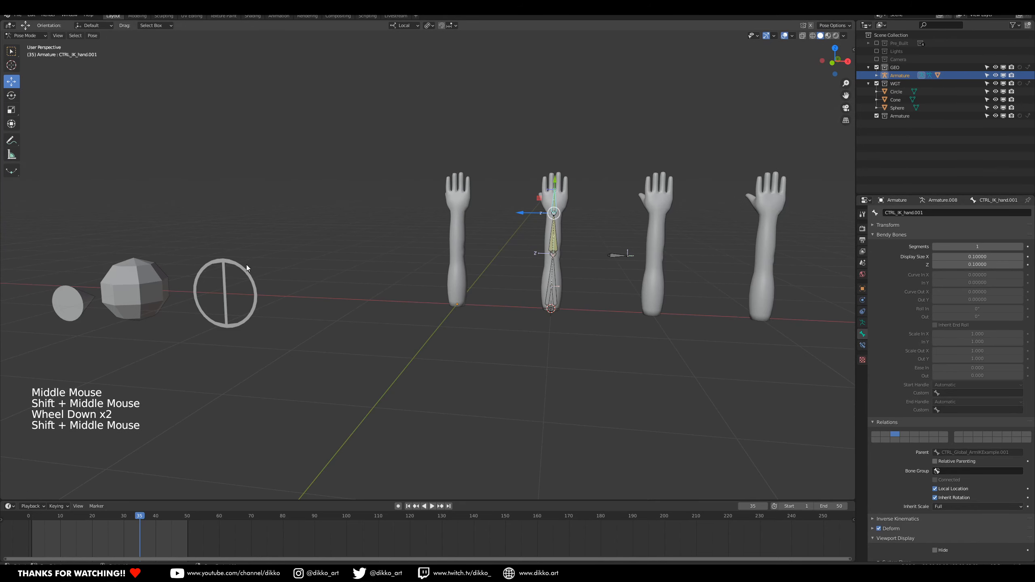
pyautogui.click(877, 376)
pyautogui.scroll(-8, 922, 526)
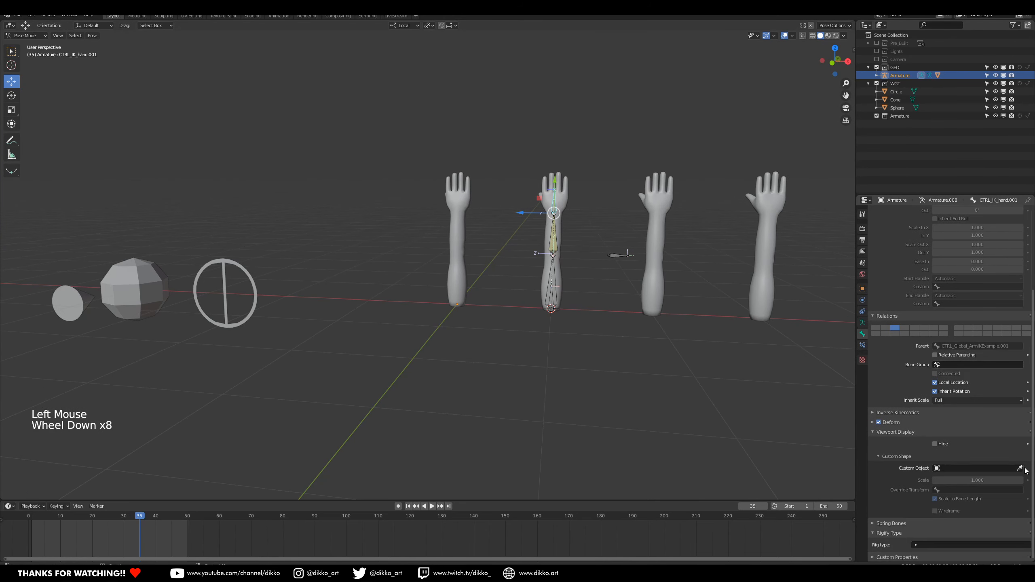
pyautogui.click(1020, 470)
pyautogui.click(247, 269)
# Assign the Cone object as the custom shape of the elbow pole bone MCH_IKPole_Arm.001.
pyautogui.moveTo(543, 263); pyautogui.dragTo(82, 277, button='middle')
pyautogui.click(622, 262)
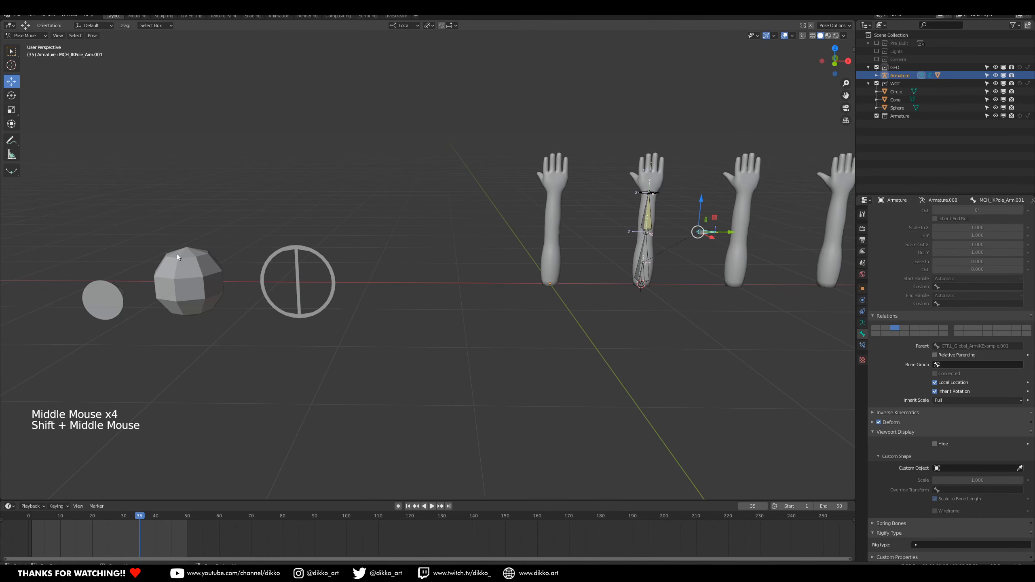
pyautogui.moveTo(176, 254); pyautogui.dragTo(85, 296, button='middle')
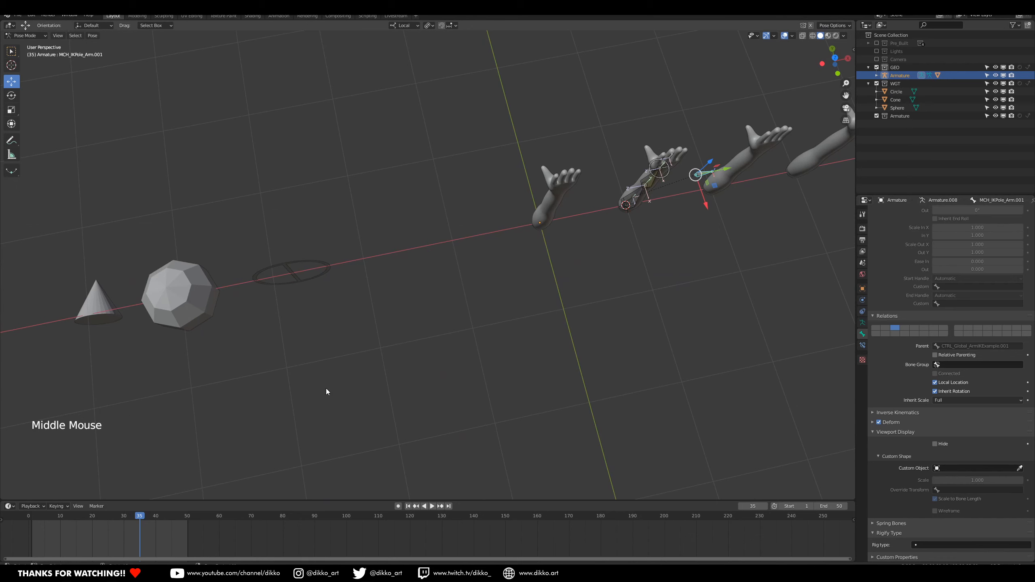
pyautogui.moveTo(326, 392); pyautogui.dragTo(372, 332, button='middle')
pyautogui.click(1020, 468)
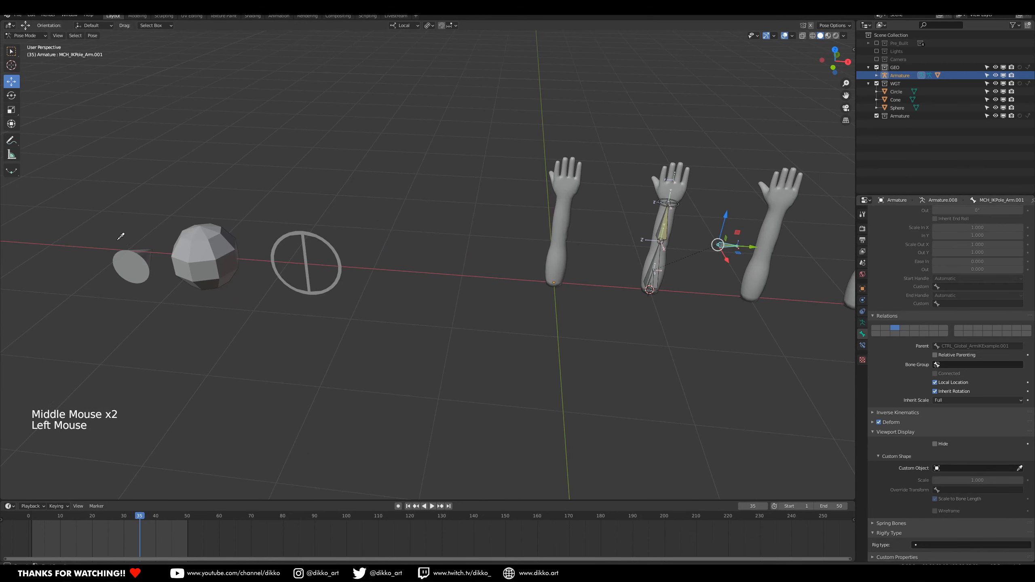
pyautogui.click(140, 268)
# Assign the Circle object as the custom shape of CTRL_Global_ArmIKExample.001 at the arm's base.
pyautogui.moveTo(598, 328); pyautogui.dragTo(655, 283, button='middle')
pyautogui.click(651, 283)
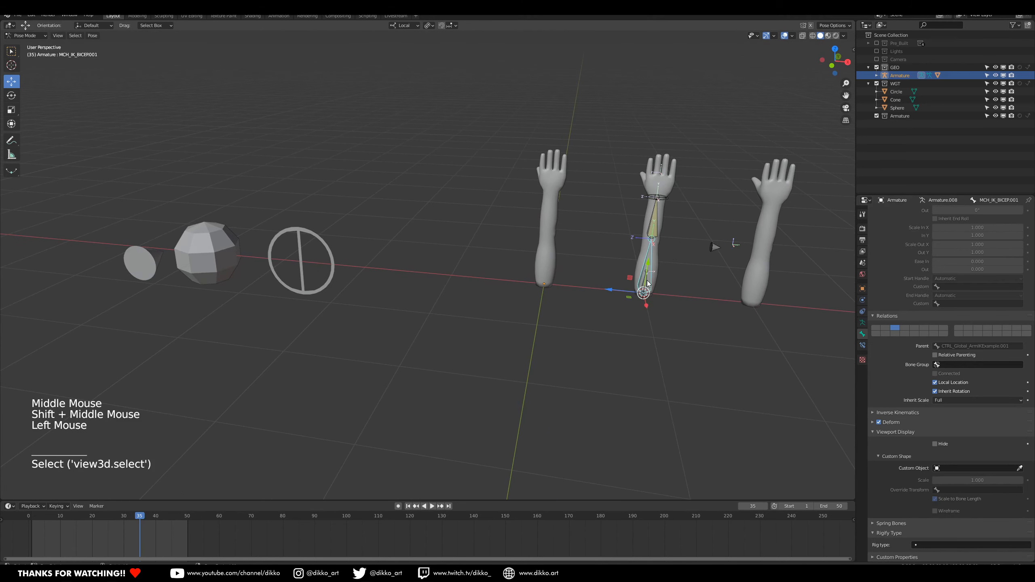
pyautogui.click(646, 283)
pyautogui.click(1020, 468)
pyautogui.click(331, 244)
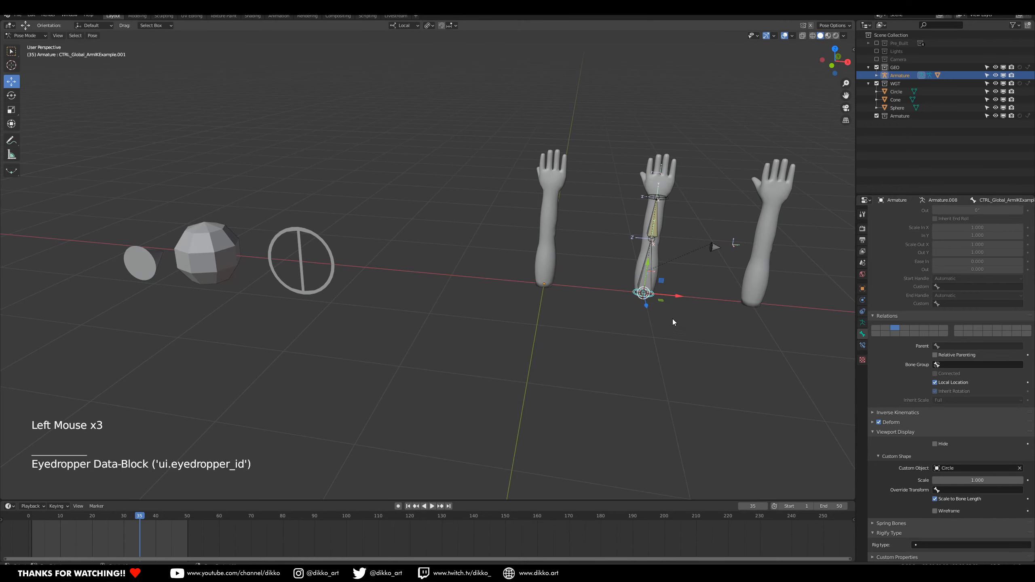
# Set the custom shape scale to 3.300 on CTRL_Global_ArmIKExample.001 and to 1.500 on CTRL_IK_hand.001.
pyautogui.keyDown('shift'); pyautogui.moveTo(652, 289); pyautogui.dragTo(604, 271, button='middle'); pyautogui.keyUp('shift')
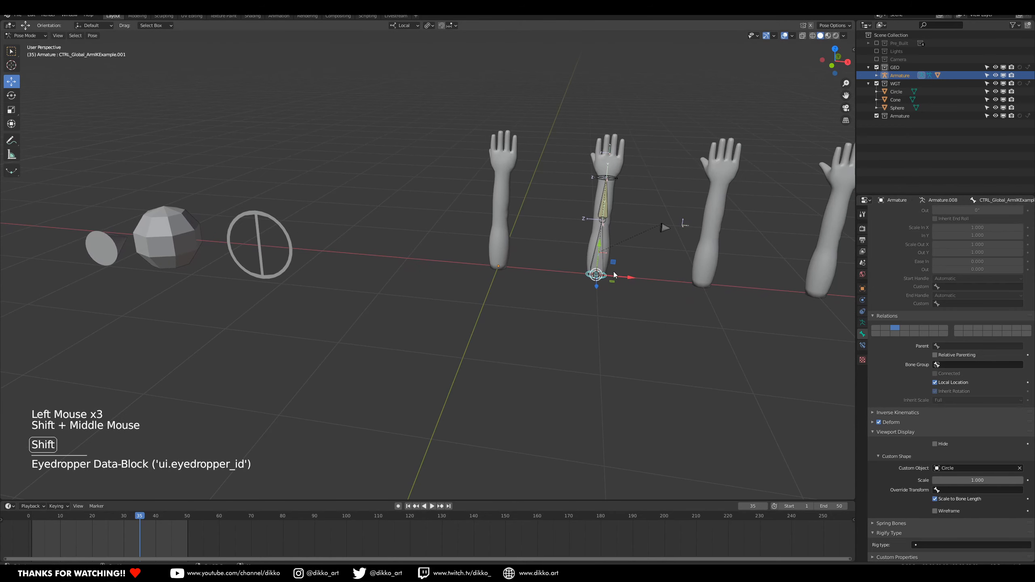
pyautogui.click(977, 481)
pyautogui.moveTo(977, 481); pyautogui.dragTo(1012, 481)
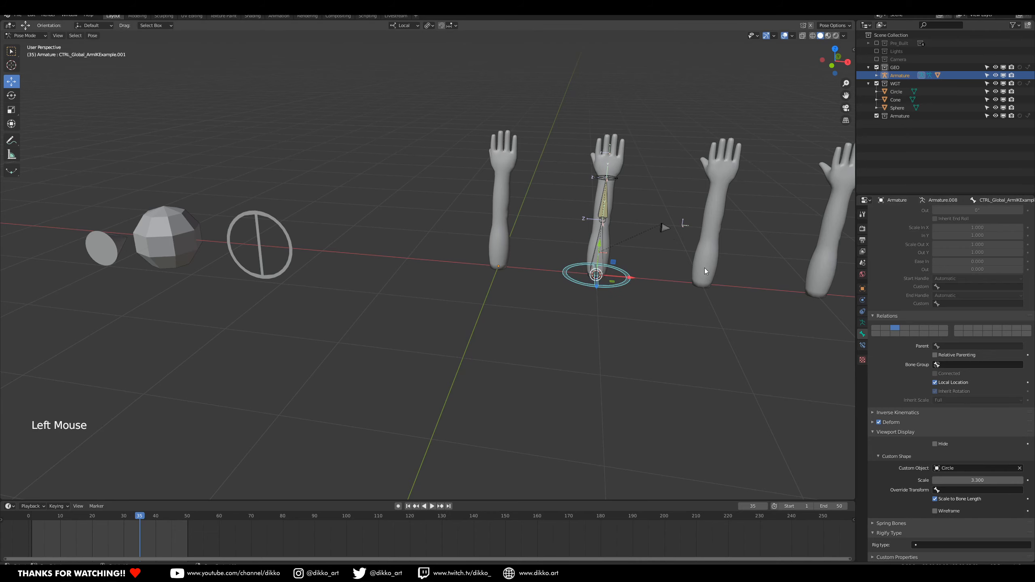
pyautogui.click(612, 181)
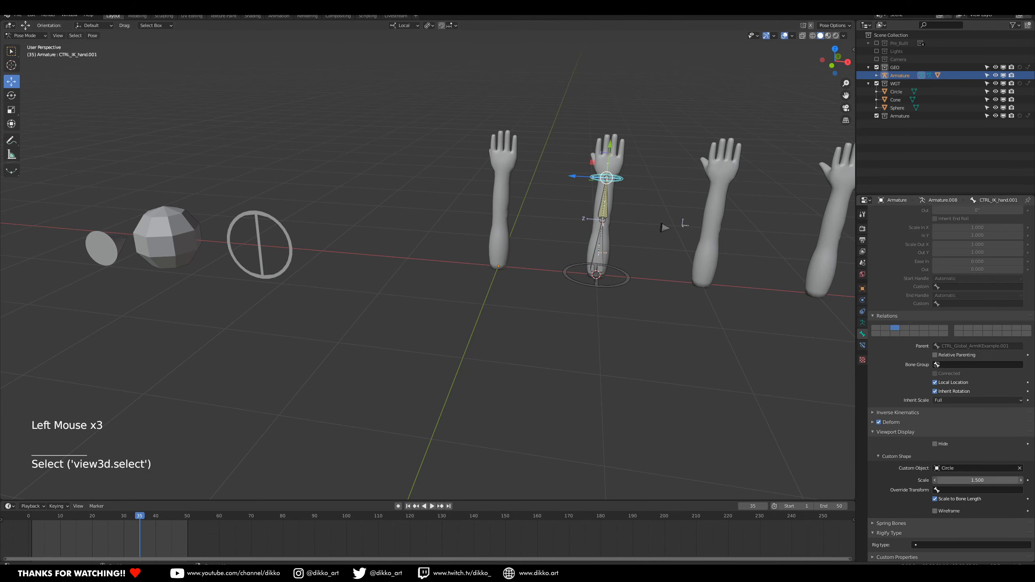
# Test-move the IK arm's global, hand and pole controls one by one, undoing each move.
pyautogui.click(619, 288)
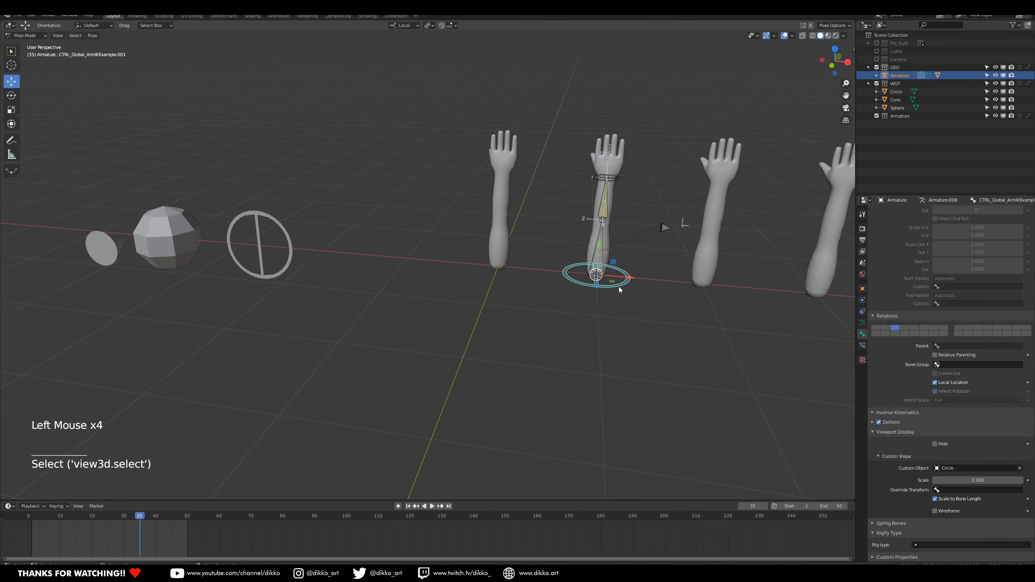
pyautogui.press('g')
pyautogui.hotkey('ctrl', 'z')
pyautogui.click(620, 179)
pyautogui.press('g')
pyautogui.hotkey('ctrl', 'z')
pyautogui.click(672, 228)
pyautogui.press('g')
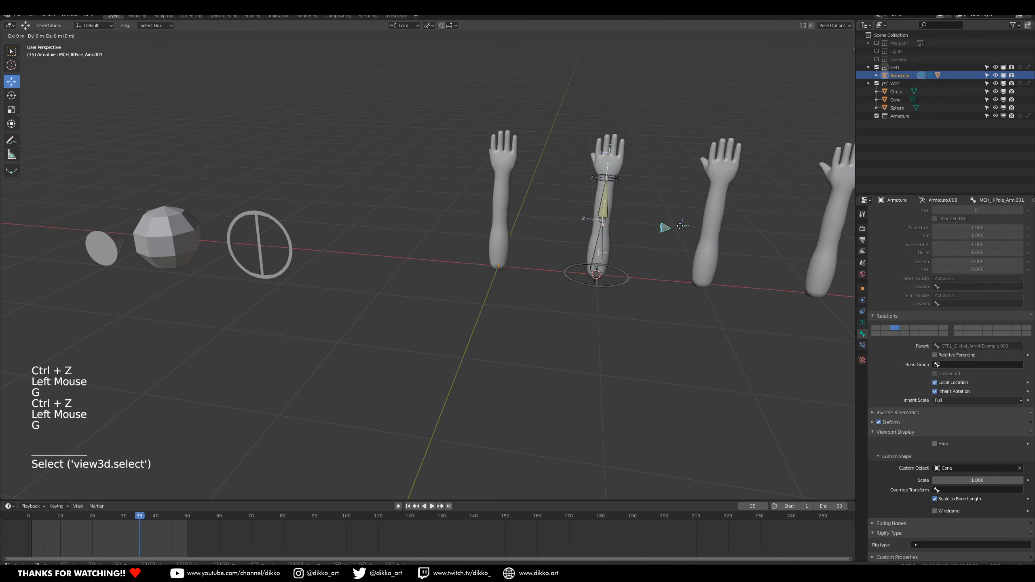
pyautogui.click(697, 224)
pyautogui.hotkey('ctrl', 'z')
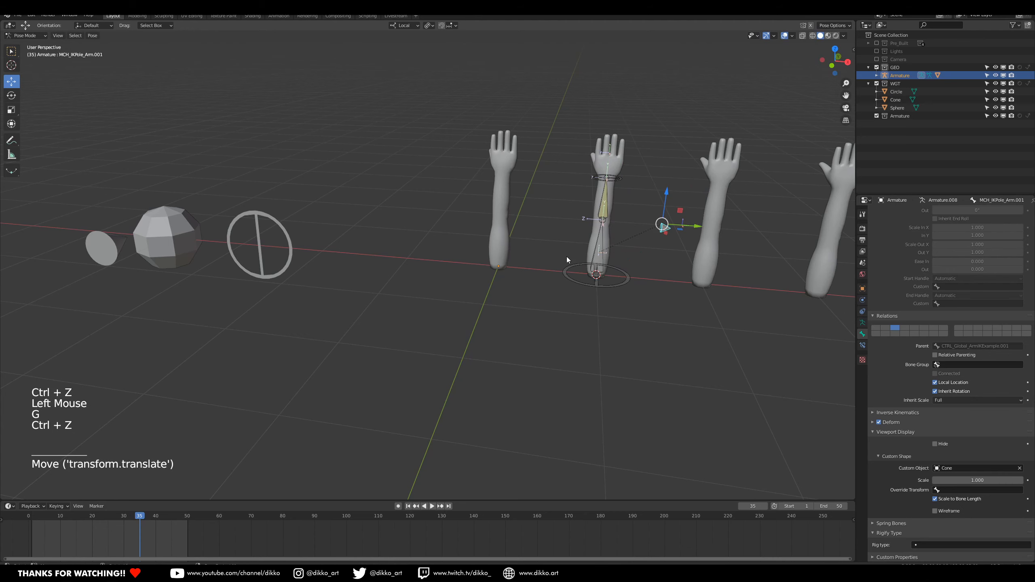
# Set the custom shape scale of CTRL_IK_hand.001 to 1.400 and switch to Object Mode.
pyautogui.click(621, 183)
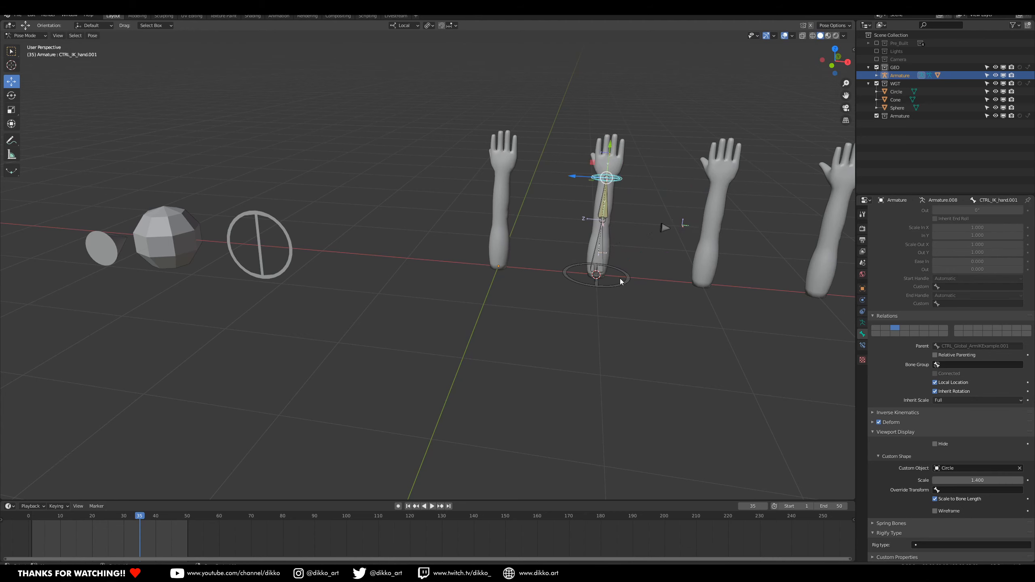
pyautogui.click(25, 36)
pyautogui.click(24, 44)
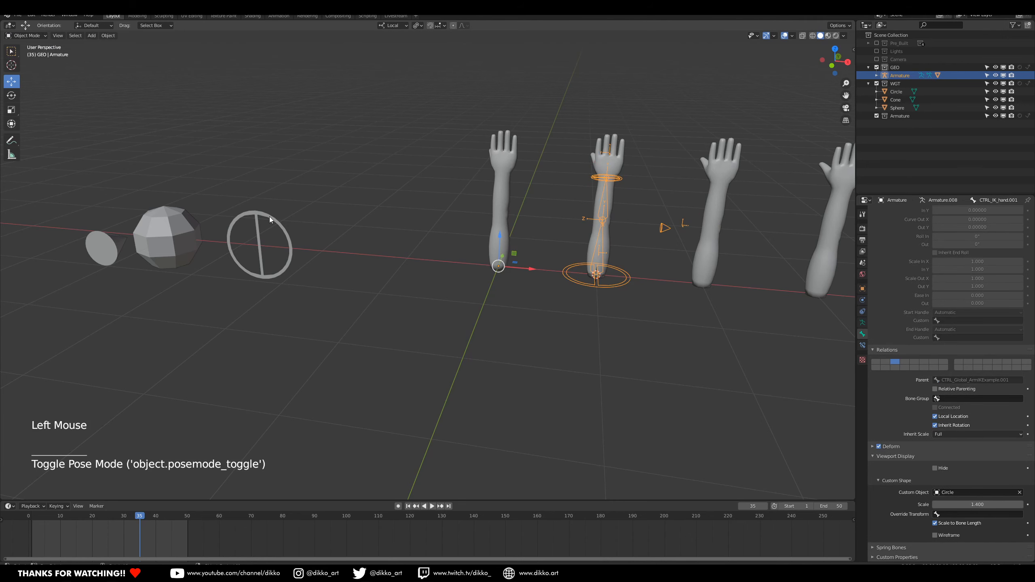
# Test-rotate the whole mesh of the Circle widget about its local X axis, undo the rotation and return to Object Mode.
pyautogui.doubleClick(273, 221)
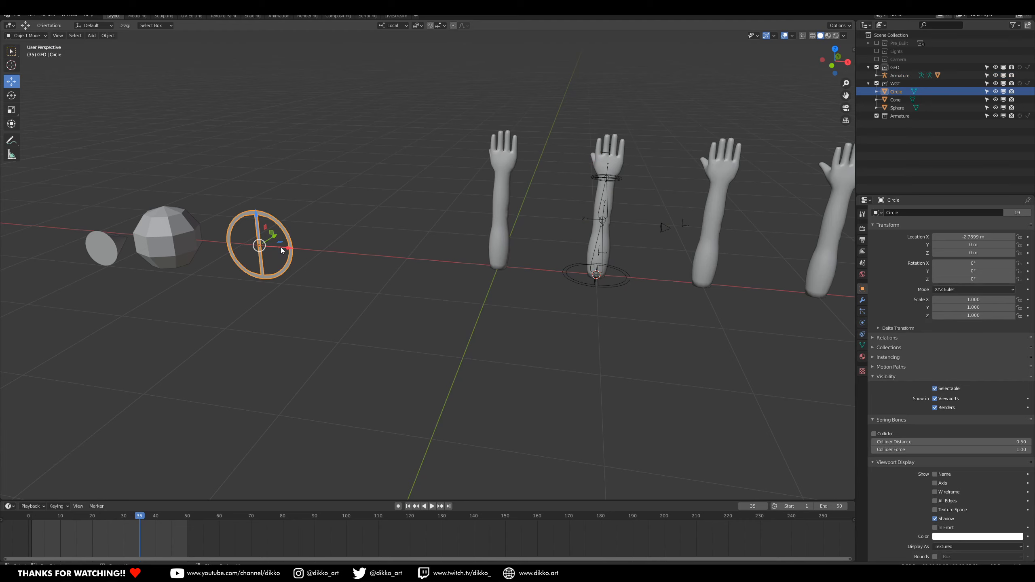
pyautogui.click(275, 221)
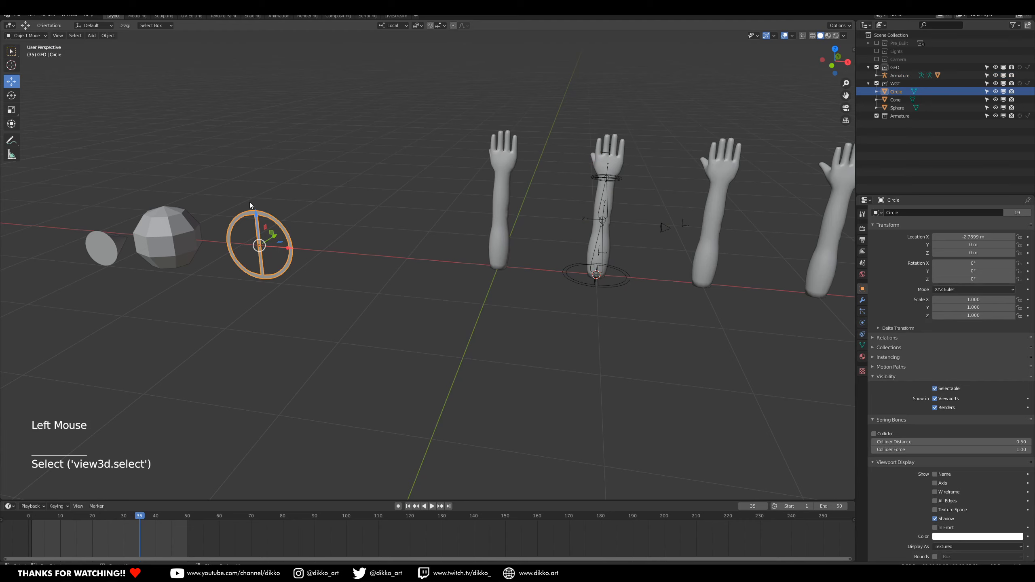
pyautogui.press('Tab')
pyautogui.press('a')
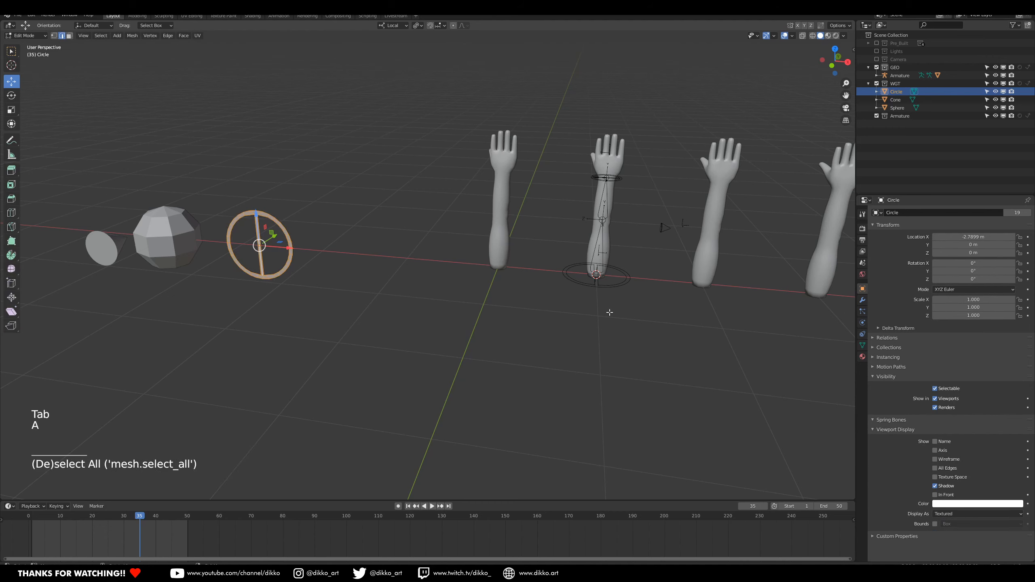
pyautogui.press('r')
pyautogui.press('x')
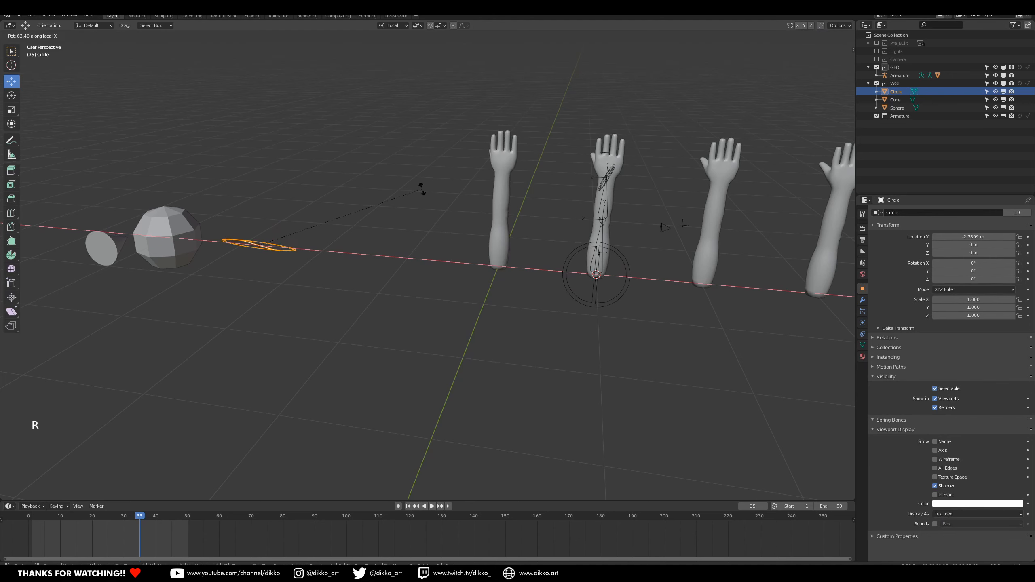
pyautogui.click(307, 329)
pyautogui.hotkey('ctrl', 'shift', 'z')
pyautogui.hotkey('ctrl', 'shift', 'z')
pyautogui.hotkey('ctrl', 'shift', 'z')
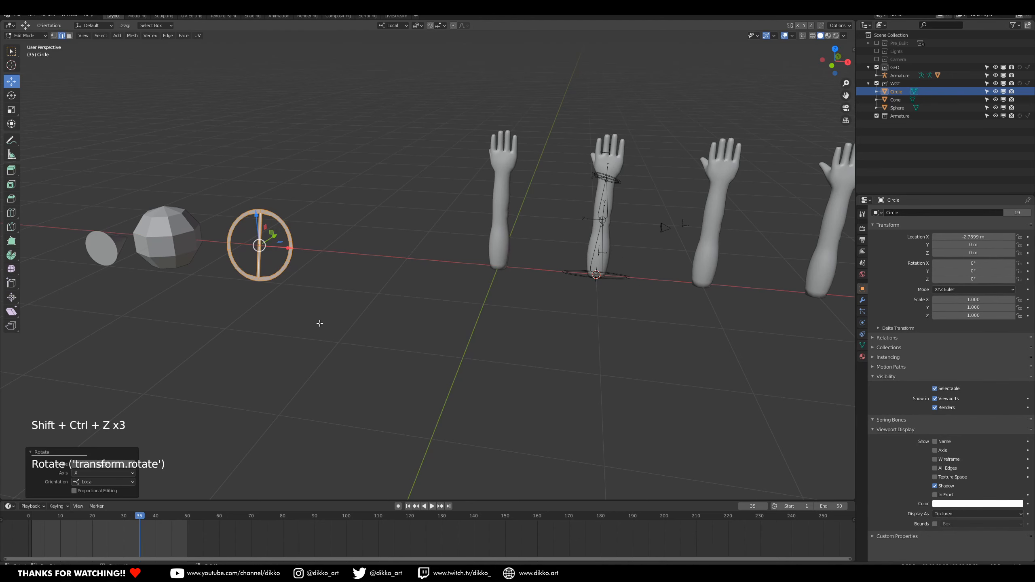
pyautogui.hotkey('ctrl', 'z')
pyautogui.click(25, 36)
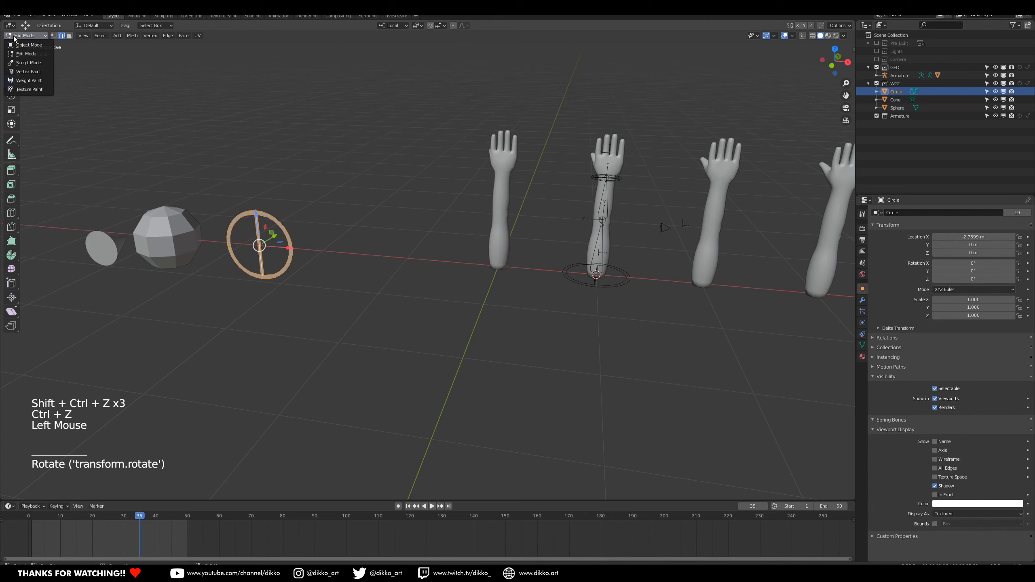
pyautogui.click(23, 44)
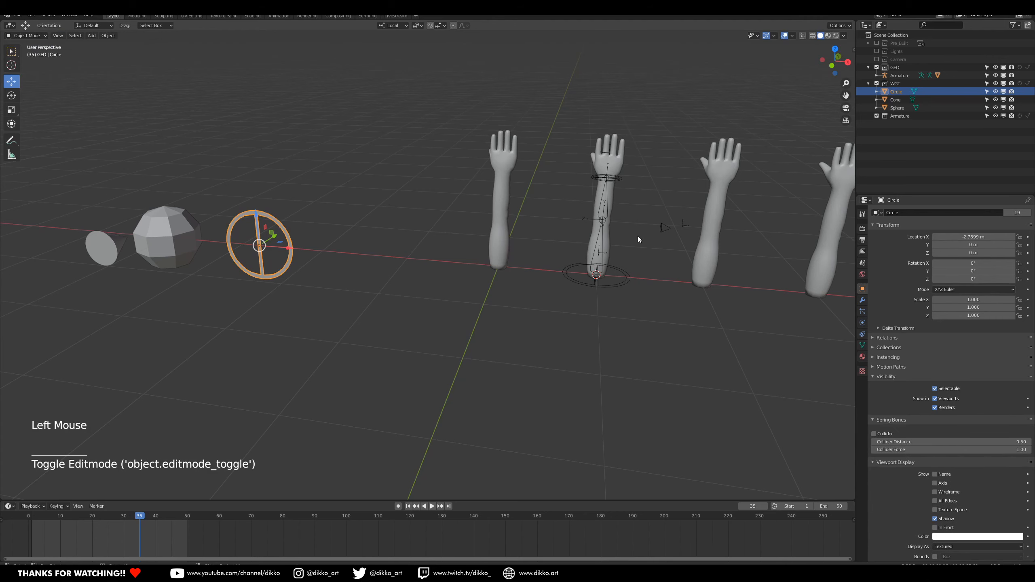
# Put the IK arm's armature in Pose Mode and move CTRL_IK_hand.001 about 0.33 m along X and 0.17 m down.
pyautogui.doubleClick(619, 184)
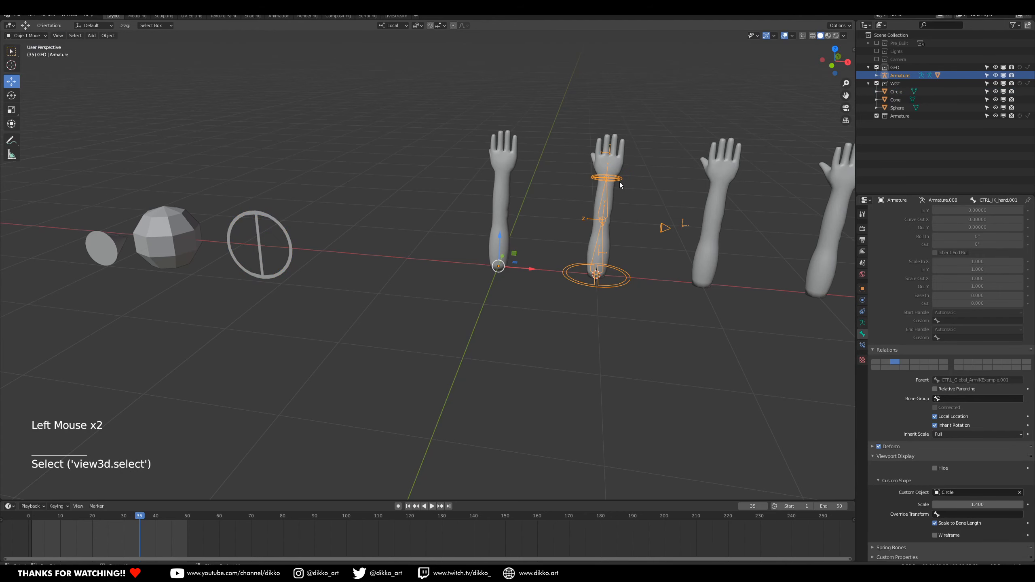
pyautogui.moveTo(605, 226); pyautogui.dragTo(475, 206, button='middle')
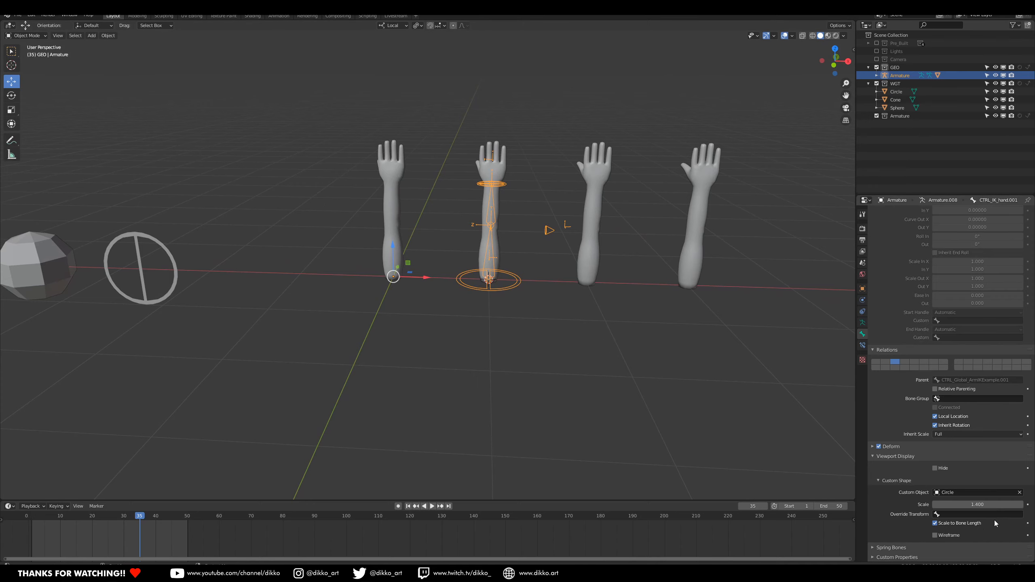
pyautogui.scroll(1, 514, 198)
pyautogui.keyDown('shift'); pyautogui.moveTo(514, 198); pyautogui.dragTo(427, 223, button='middle'); pyautogui.keyUp('shift')
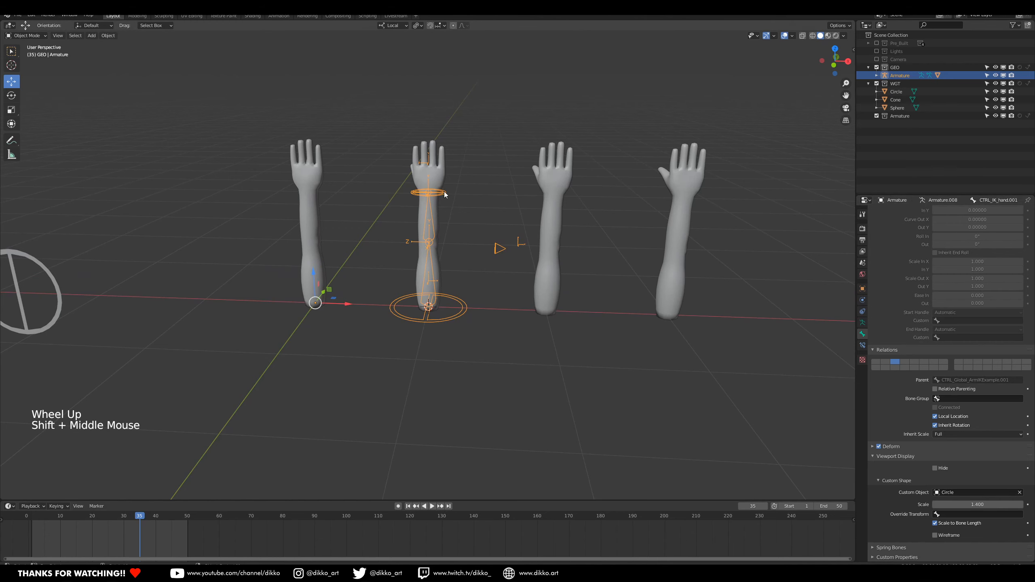
pyautogui.scroll(3, 462, 215)
pyautogui.keyDown('shift'); pyautogui.moveTo(508, 200); pyautogui.dragTo(415, 228, button='middle'); pyautogui.keyUp('shift')
pyautogui.scroll(-1, 415, 228)
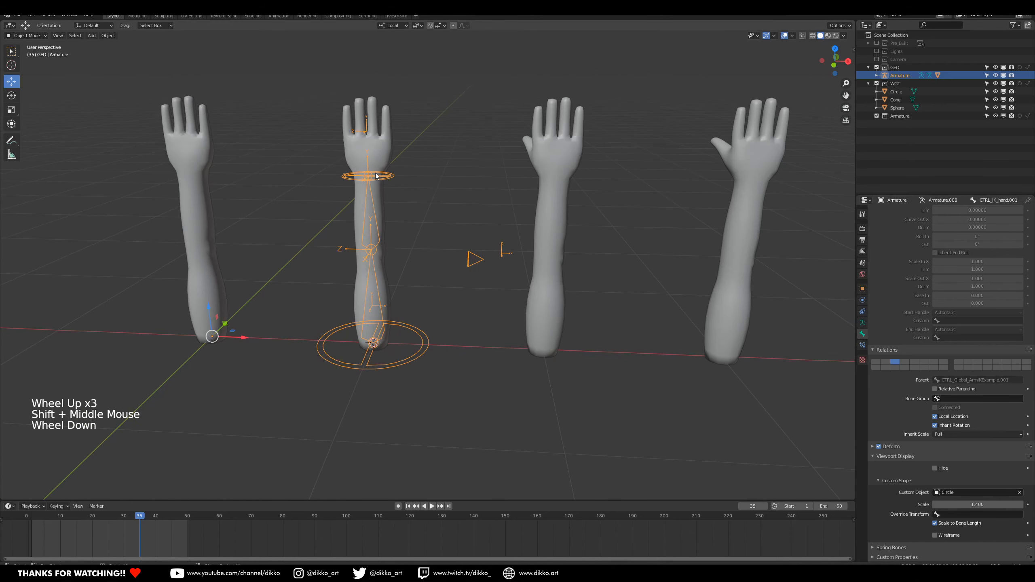
pyautogui.click(26, 36)
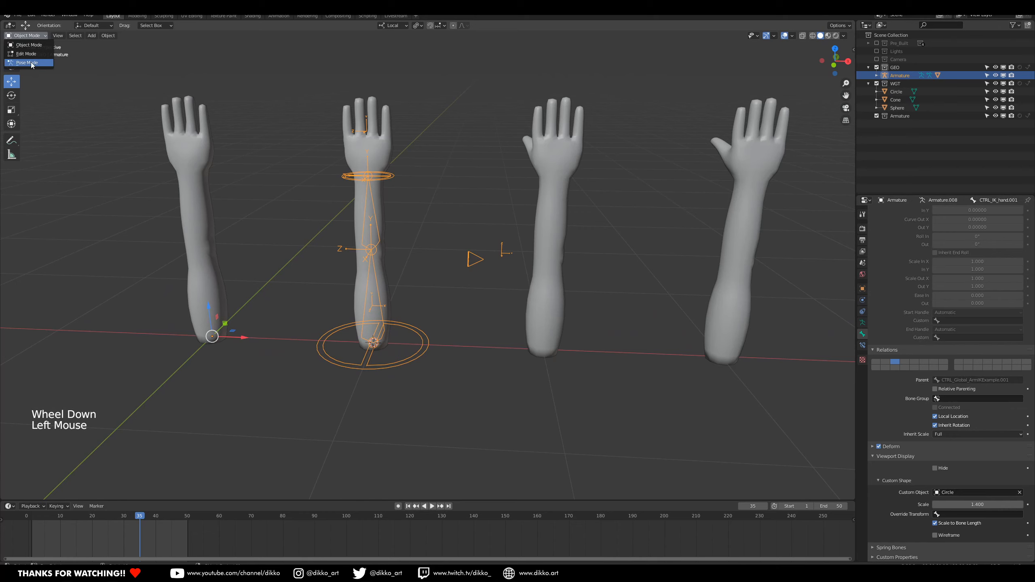
pyautogui.click(31, 63)
pyautogui.click(381, 182)
pyautogui.press('g')
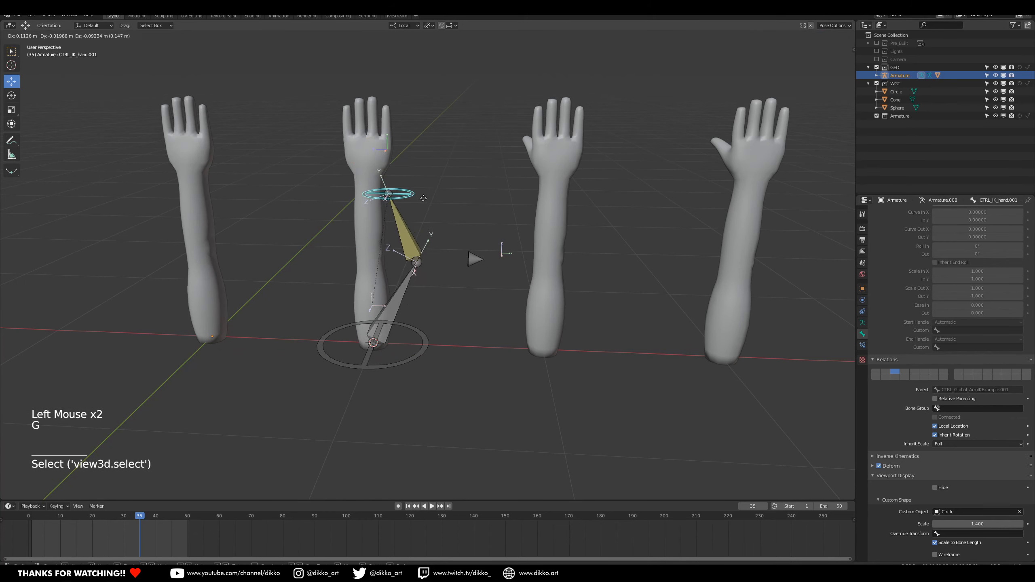
pyautogui.click(415, 190)
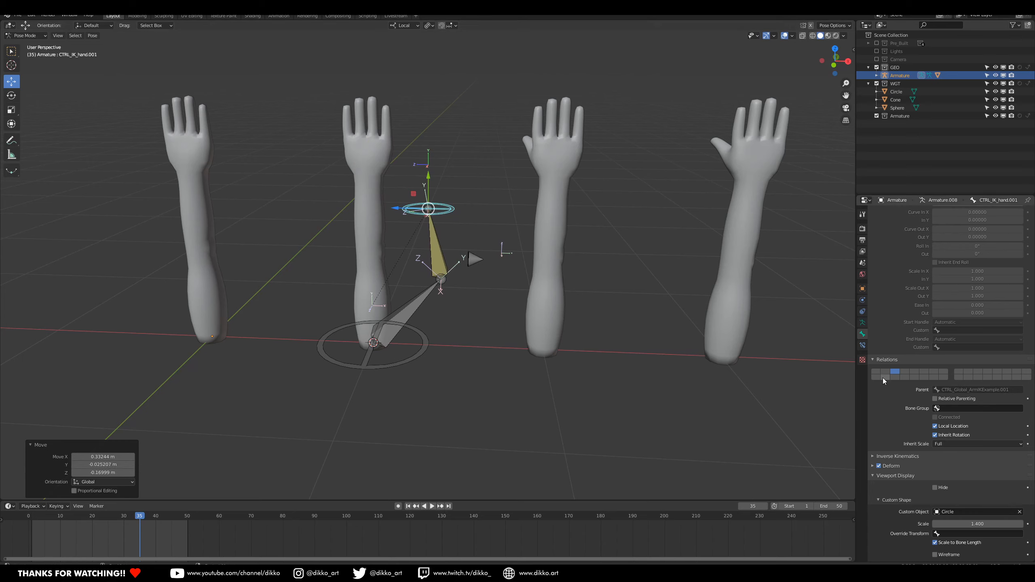
# Show the armature's first bone layer with the deform bones alongside the IK control layer.
pyautogui.click(863, 346)
pyautogui.click(863, 324)
pyautogui.keyDown('shift'); pyautogui.click(876, 256); pyautogui.keyUp('shift')
pyautogui.moveTo(383, 196); pyautogui.dragTo(395, 197, button='middle')
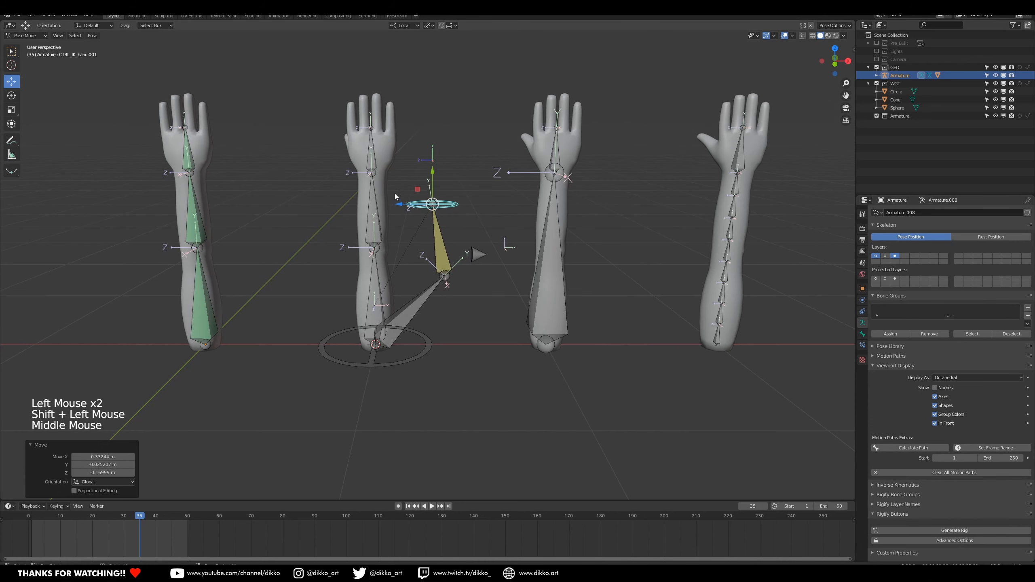
# Add a Copy Transforms constraint to DEF_IK_hand.001 with CTRL_IK_hand.001 as its target.
pyautogui.click(419, 209)
pyautogui.click(418, 209)
pyautogui.keyDown('shift'); pyautogui.click(375, 144); pyautogui.keyUp('shift')
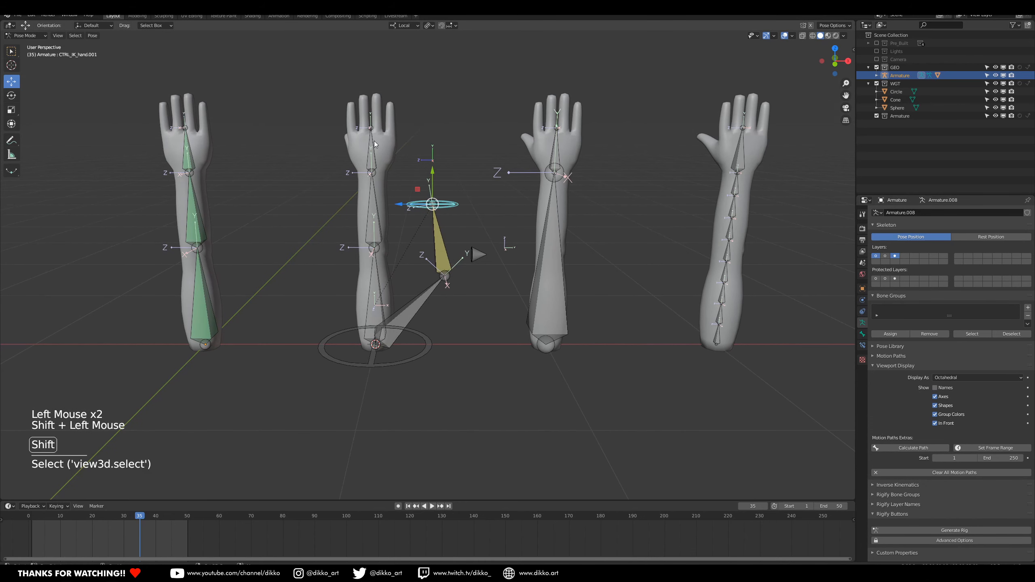
pyautogui.hotkey('shift', 'ctrl', 'c')
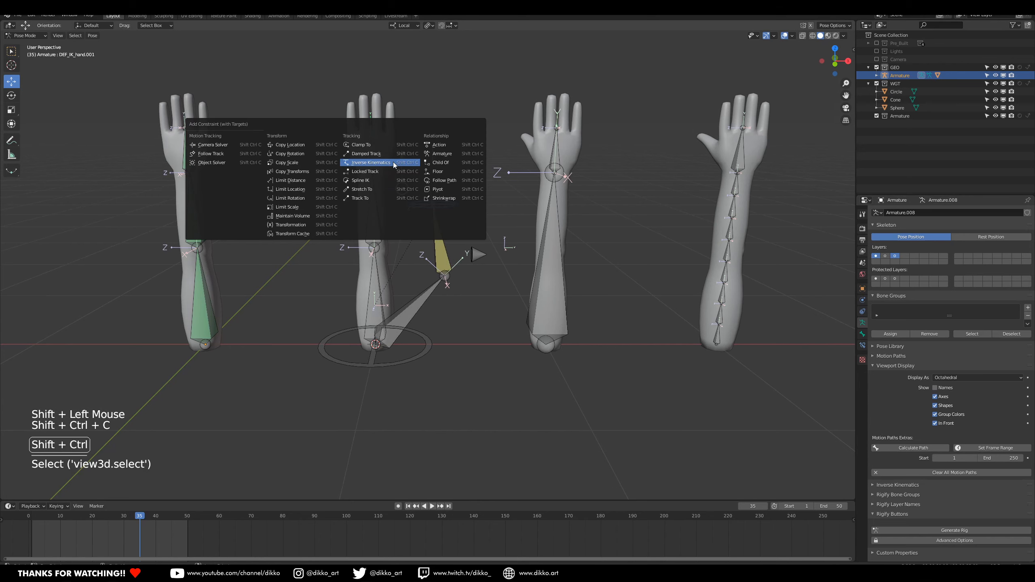
pyautogui.click(299, 172)
# Add Copy Transforms constraints to DEF_IK_FOREARM.001 and DEF_IK_BICEP.001, each targeting the matching bone of the bent IK chain.
pyautogui.click(371, 210)
pyautogui.keyDown('shift'); pyautogui.click(371, 210); pyautogui.keyUp('shift')
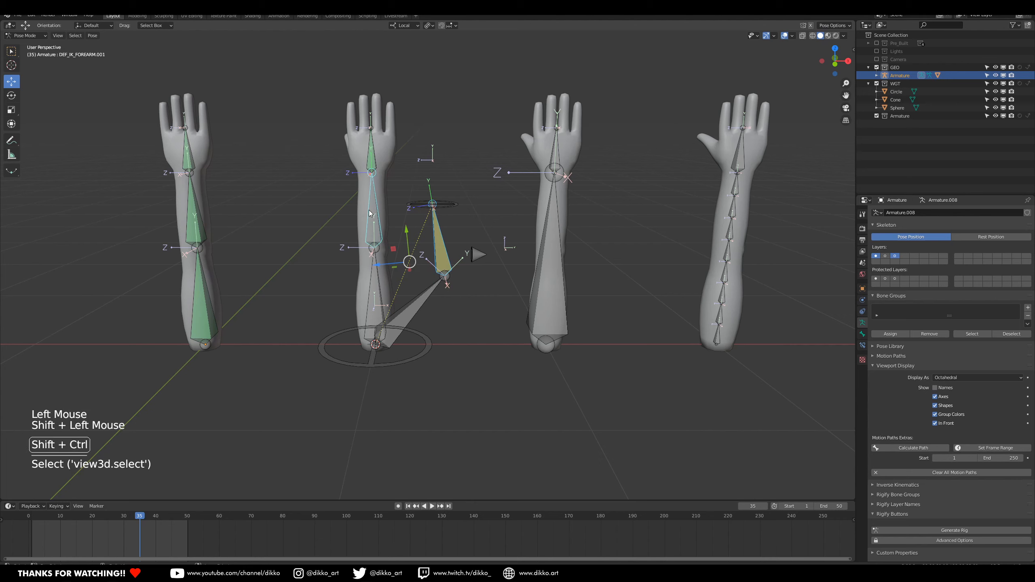
pyautogui.hotkey('shift', 'ctrl', 'c')
pyautogui.click(372, 211)
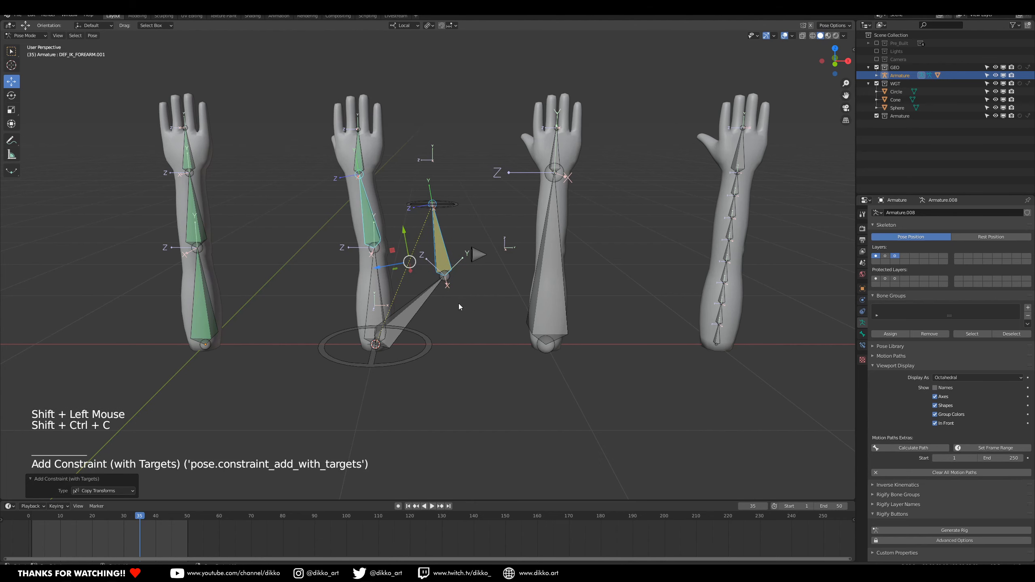
pyautogui.click(405, 309)
pyautogui.keyDown('shift'); pyautogui.click(391, 285); pyautogui.keyUp('shift')
pyautogui.hotkey('shift', 'ctrl', 'c')
pyautogui.click(390, 284)
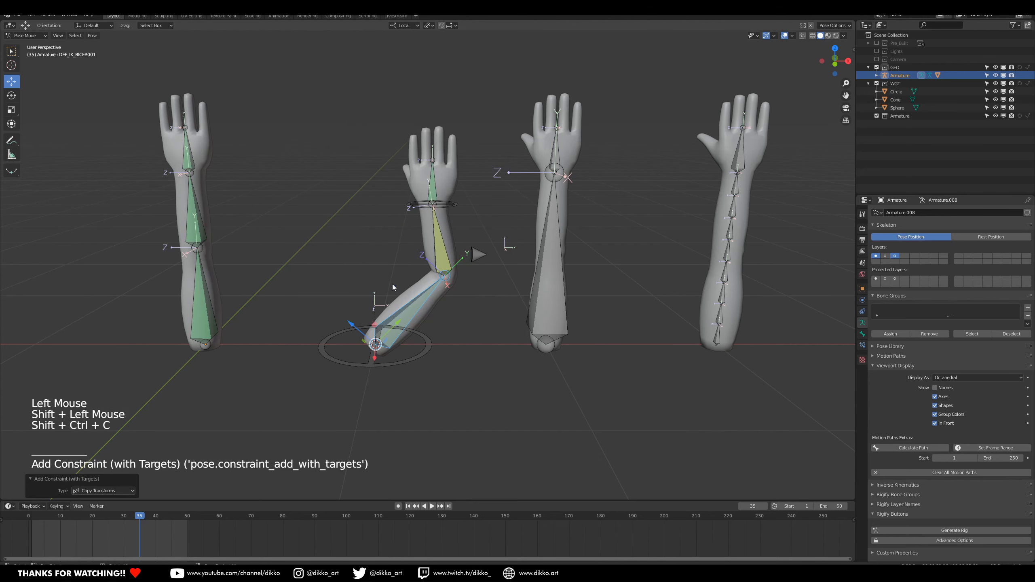
# Move CTRL_IK_hand.001 across to the other side of the arm's base to test the deformation.
pyautogui.click(443, 205)
pyautogui.press('g')
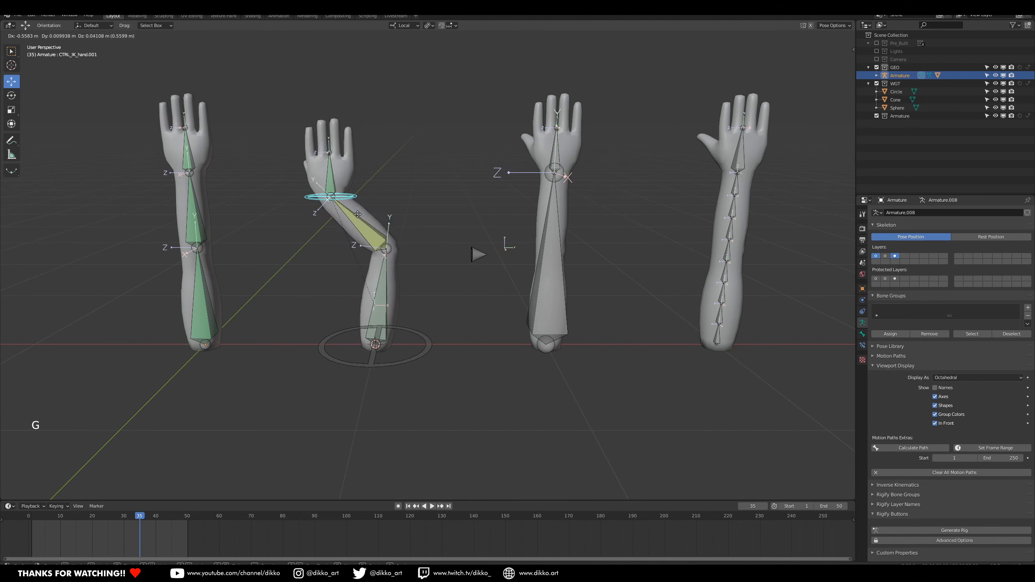
pyautogui.click(373, 231)
# Test-move the pole bone MCH_IKPole_Arm.001 beside the bent arm and clear its location.
pyautogui.moveTo(437, 252); pyautogui.dragTo(407, 299, button='middle')
pyautogui.click(447, 284)
pyautogui.moveTo(407, 298); pyautogui.dragTo(319, 263)
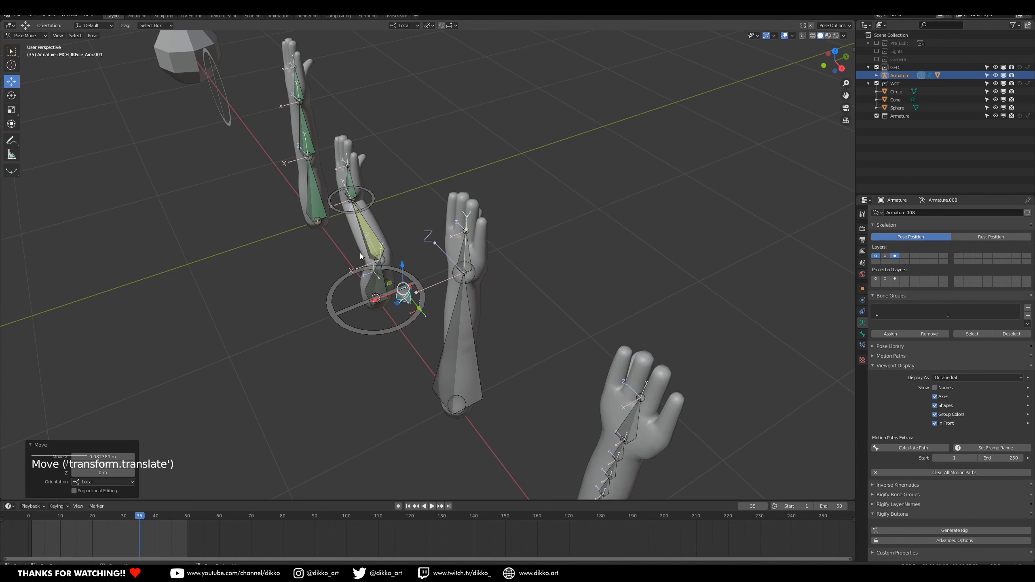
pyautogui.hotkey('alt', 'g')
# Reposition CTRL_IK_hand.001 with several free moves, leaving the arm bent at the elbow beside the first arm.
pyautogui.click(332, 203)
pyautogui.moveTo(332, 203); pyautogui.dragTo(401, 212, button='middle')
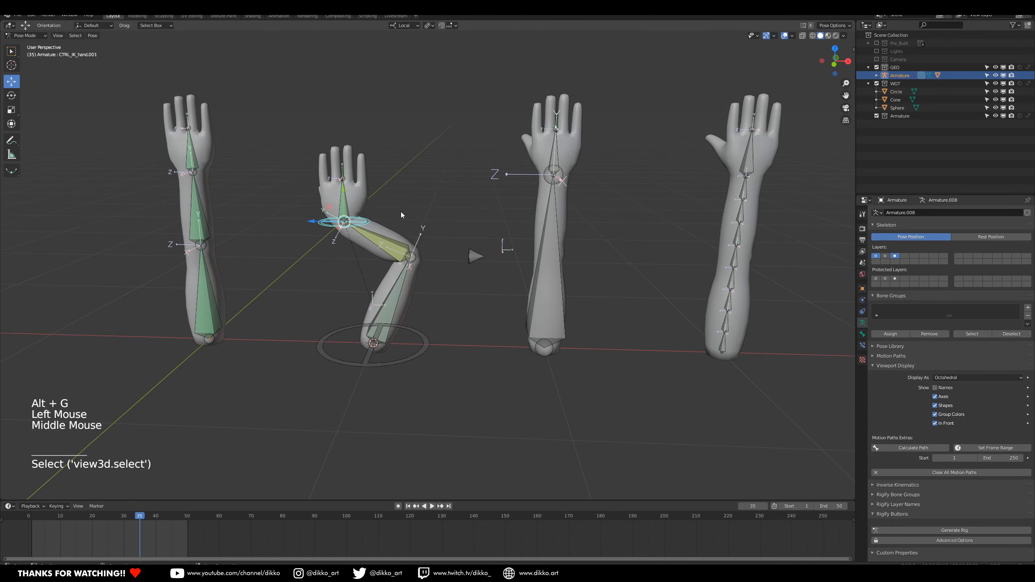
pyautogui.press('g')
pyautogui.click(420, 221)
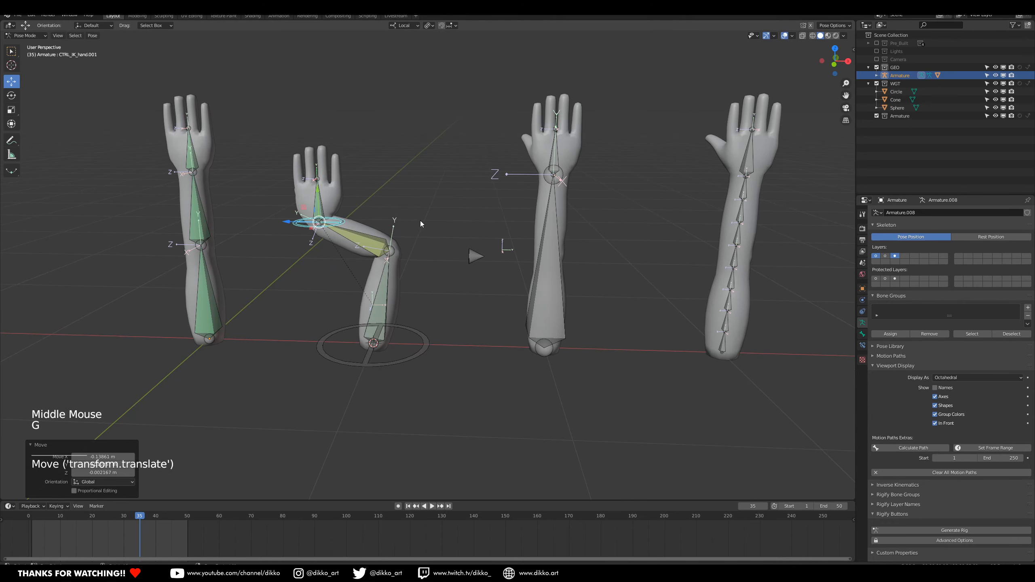
pyautogui.press('g')
pyautogui.press('g')
pyautogui.click(364, 205)
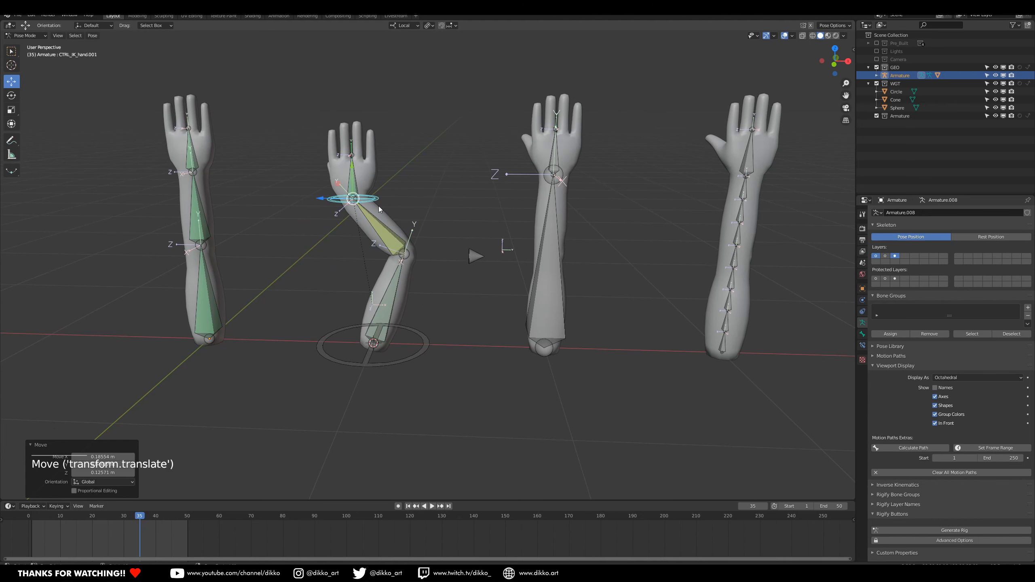
# Test-rotate CTRL_IK_hand.001 about the global Z axis and undo the rotation.
pyautogui.press('r')
pyautogui.press('z')
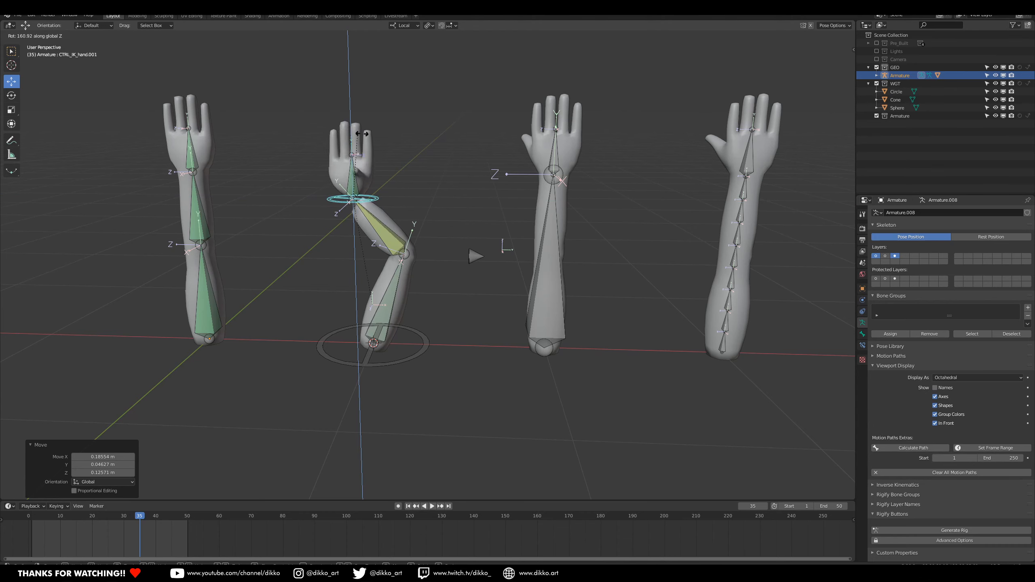
pyautogui.click(420, 181)
pyautogui.hotkey('ctrl', 'z')
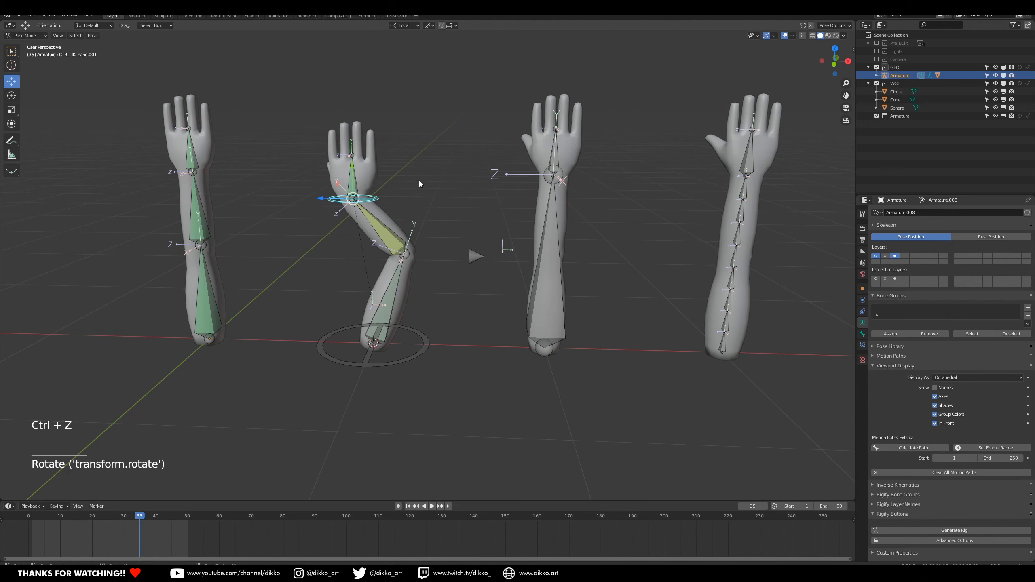
# Clear the location of the second arm's IK hand control.
pyautogui.hotkey('alt', 'g')
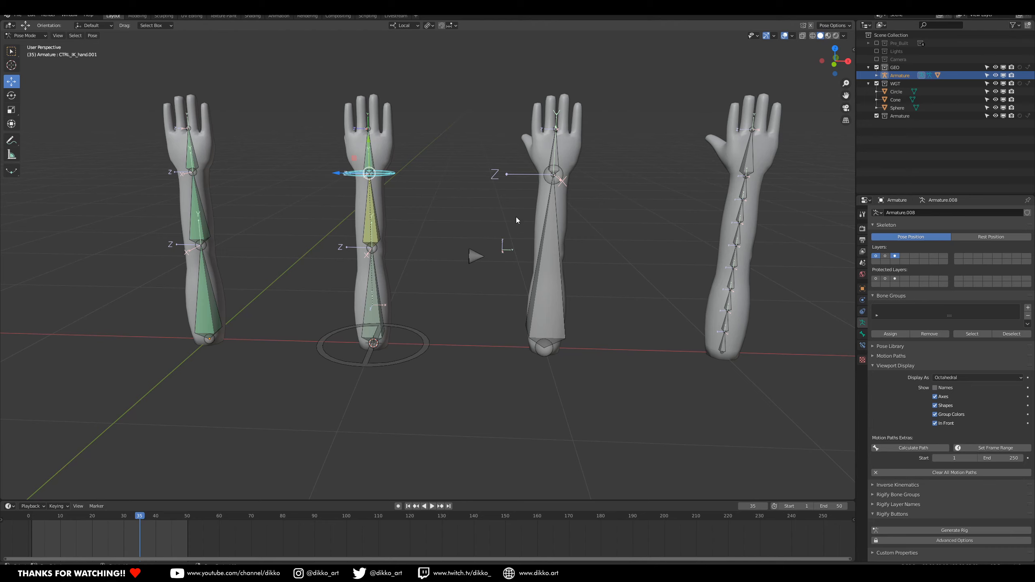
# Examine the third arm's hand and arm deform bones and compare them with the second arm's global control.
pyautogui.click(556, 152)
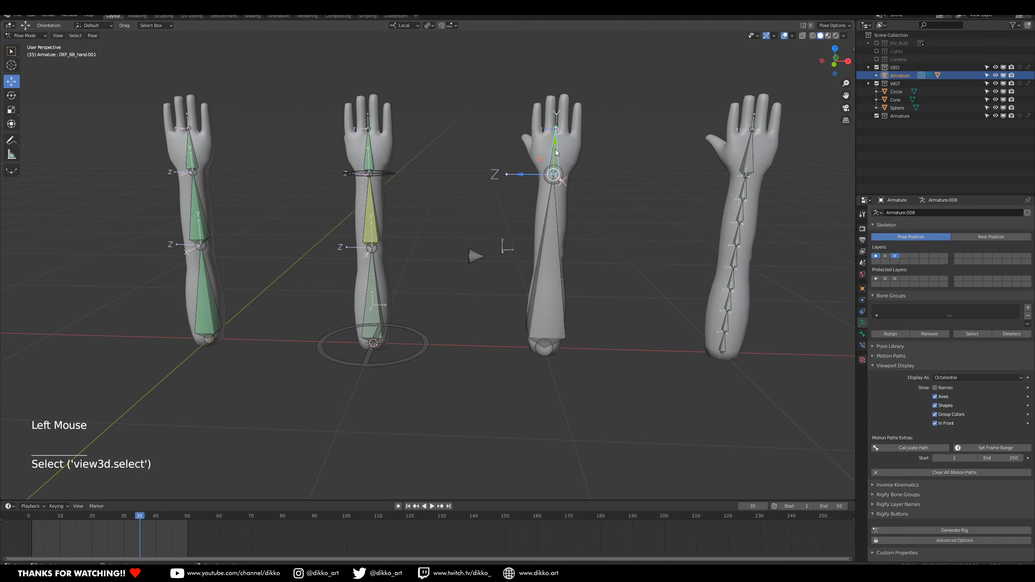
pyautogui.click(567, 303)
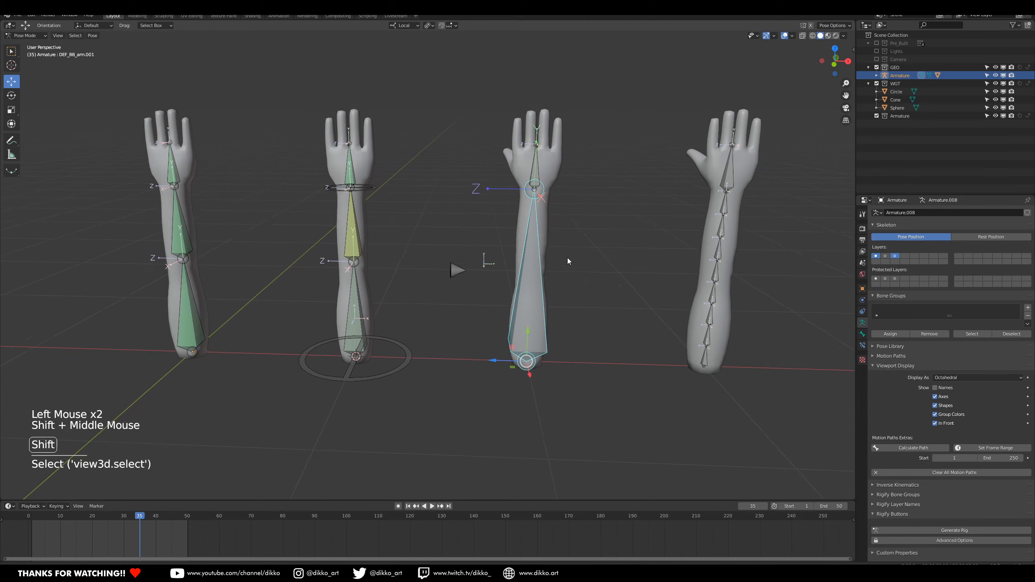
pyautogui.moveTo(568, 257); pyautogui.dragTo(517, 250, button='middle')
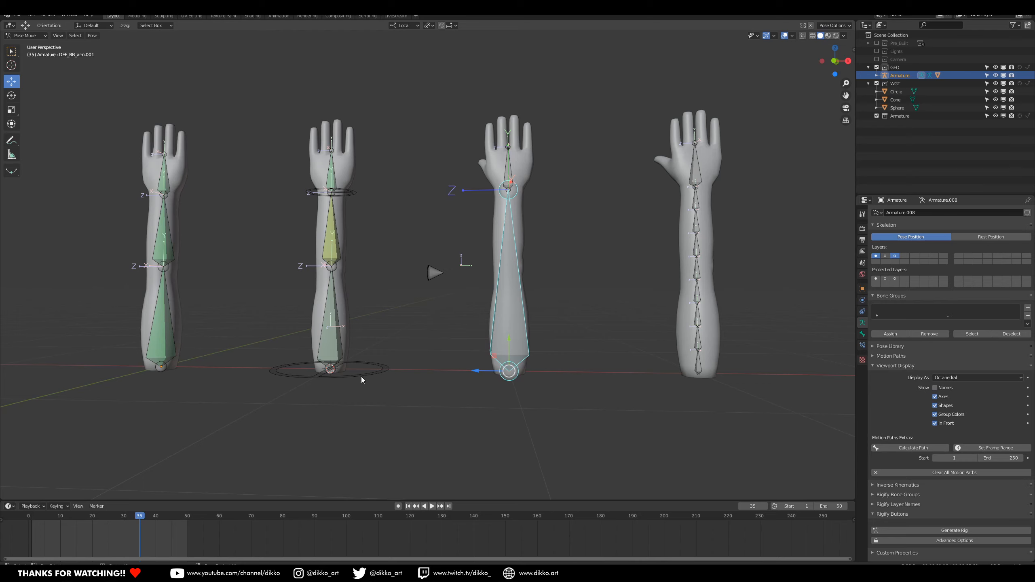
pyautogui.click(373, 360)
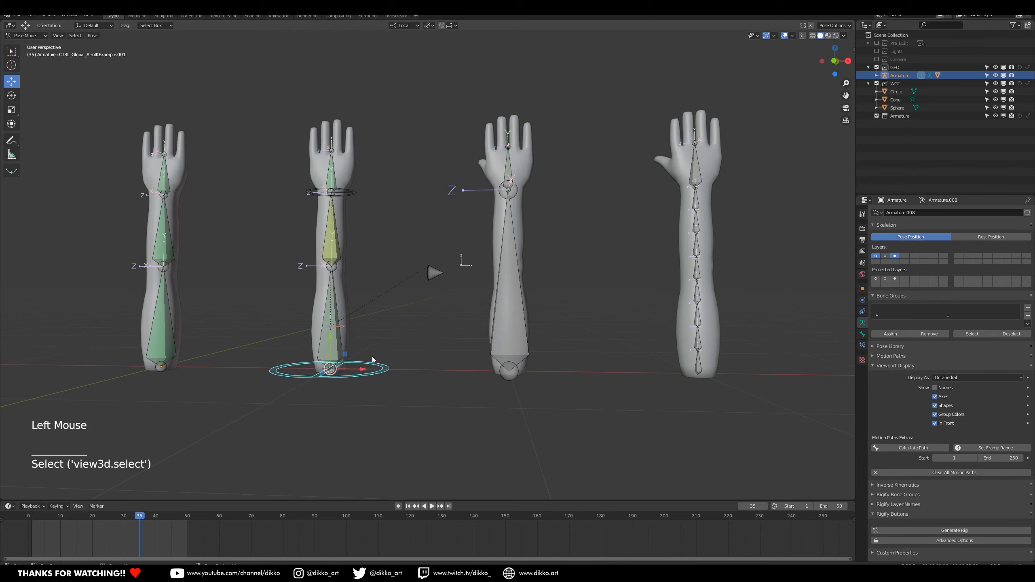
pyautogui.click(514, 267)
pyautogui.keyDown('shift'); pyautogui.moveTo(514, 267); pyautogui.dragTo(488, 272, button='middle'); pyautogui.keyUp('shift')
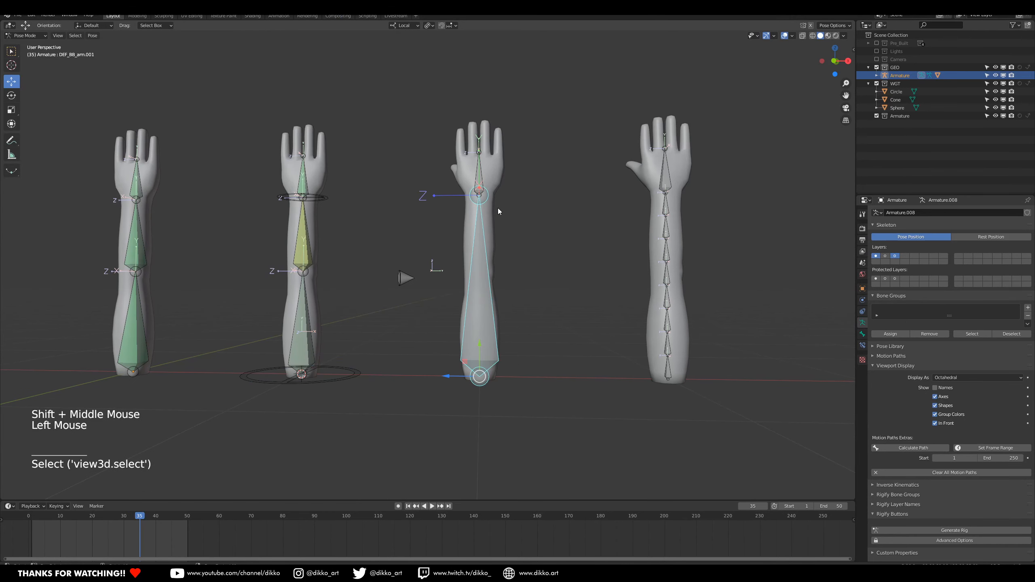
pyautogui.doubleClick(478, 157)
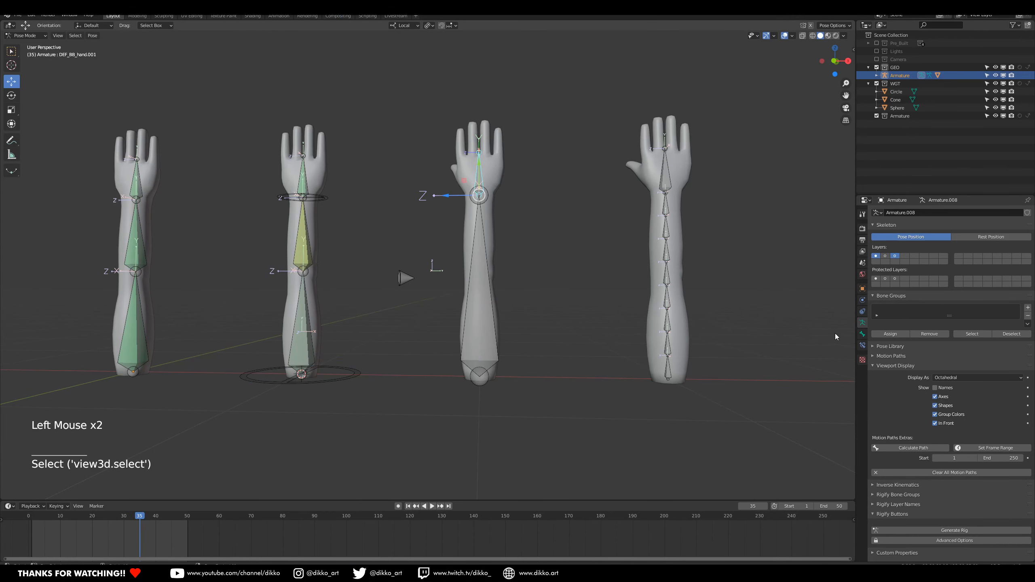
# Inspect the bone properties of the third arm's DEF_BB_hand.001 and DEF_BB_arm.001 bones and how the two bones are arranged.
pyautogui.click(863, 346)
pyautogui.click(863, 334)
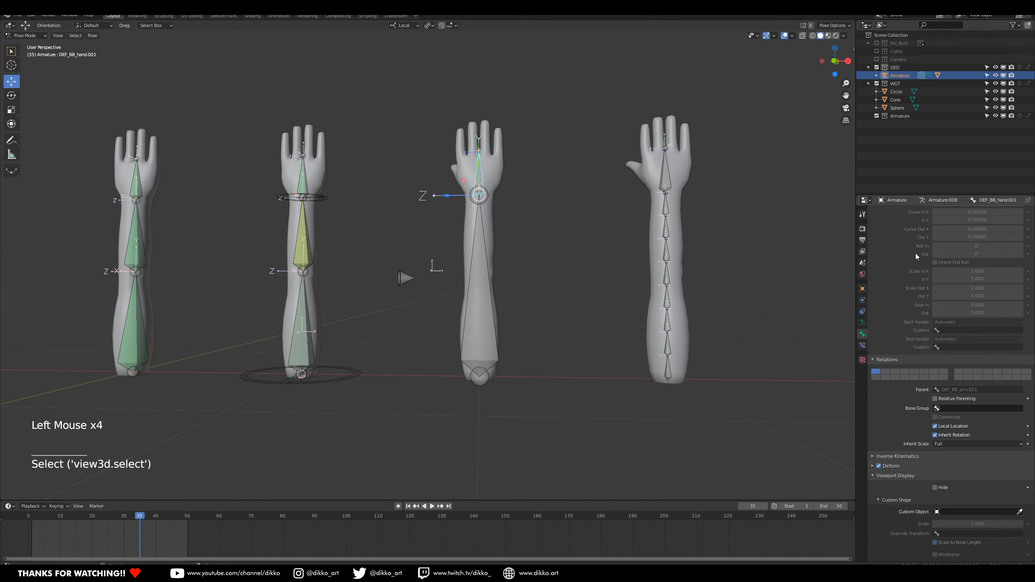
pyautogui.scroll(8, 900, 300)
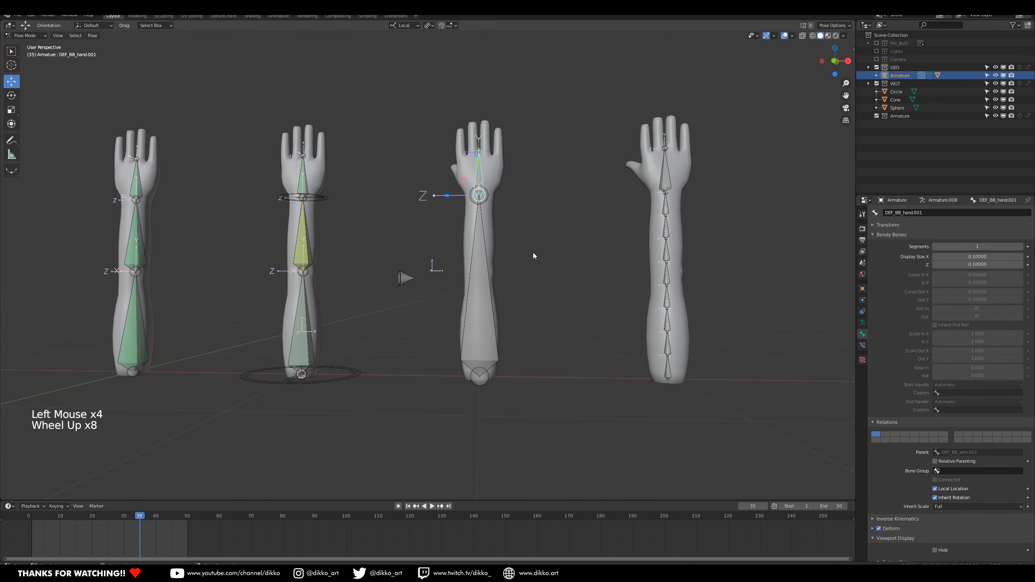
pyautogui.click(480, 233)
pyautogui.click(481, 160)
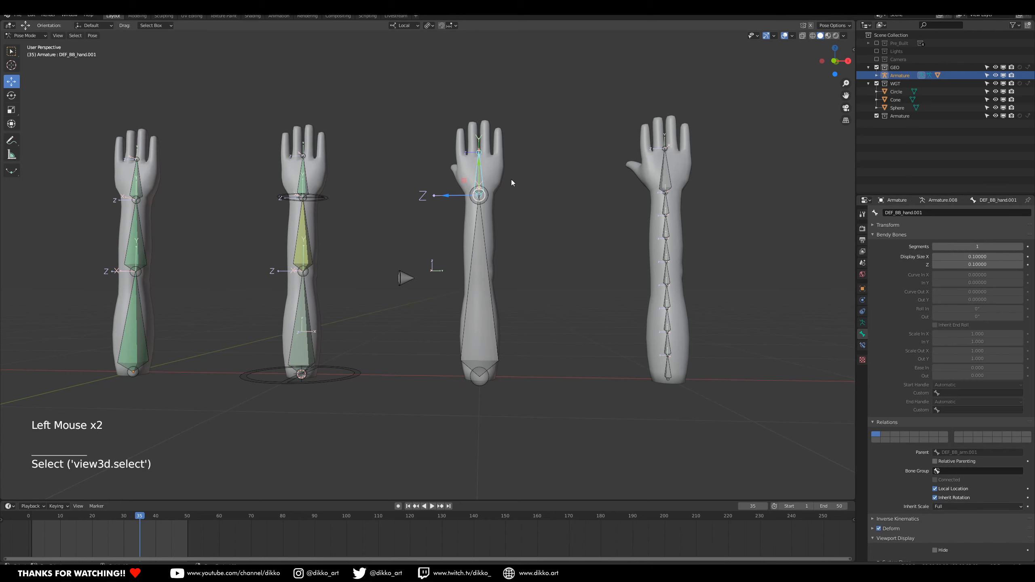
pyautogui.keyDown('shift'); pyautogui.moveTo(511, 180); pyautogui.dragTo(507, 239, button='middle'); pyautogui.keyUp('shift')
pyautogui.scroll(2, 512, 320)
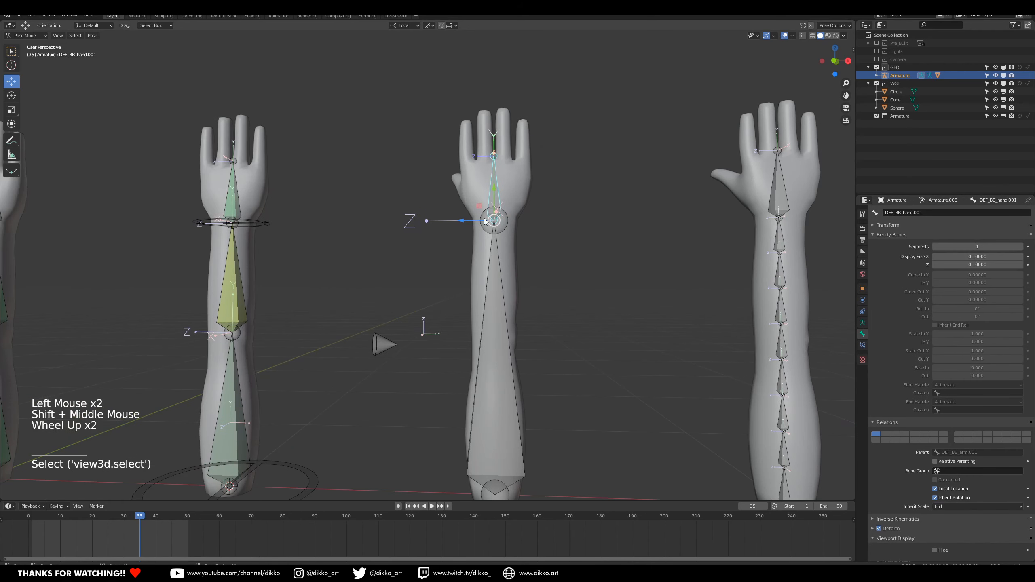
pyautogui.keyDown('shift'); pyautogui.moveTo(538, 265); pyautogui.dragTo(483, 376, button='middle'); pyautogui.keyUp('shift')
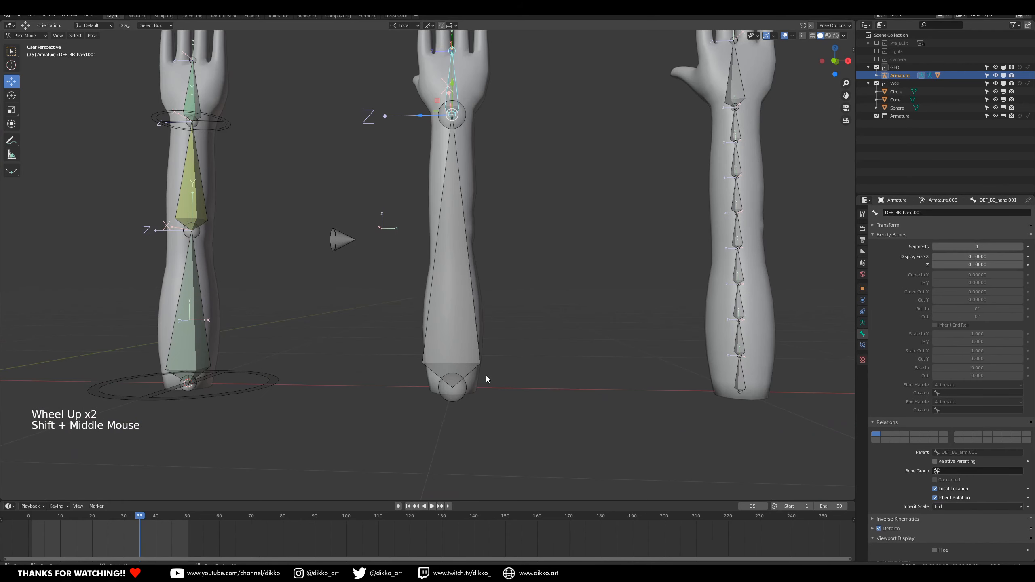
pyautogui.scroll(-1, 448, 392)
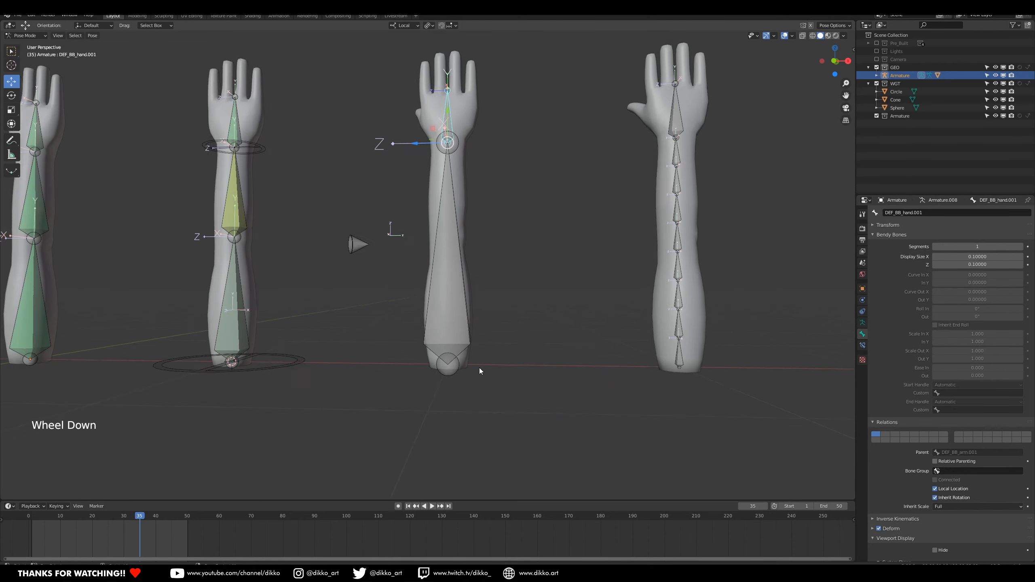
pyautogui.keyDown('shift'); pyautogui.moveTo(479, 370); pyautogui.dragTo(498, 332, button='middle'); pyautogui.keyUp('shift')
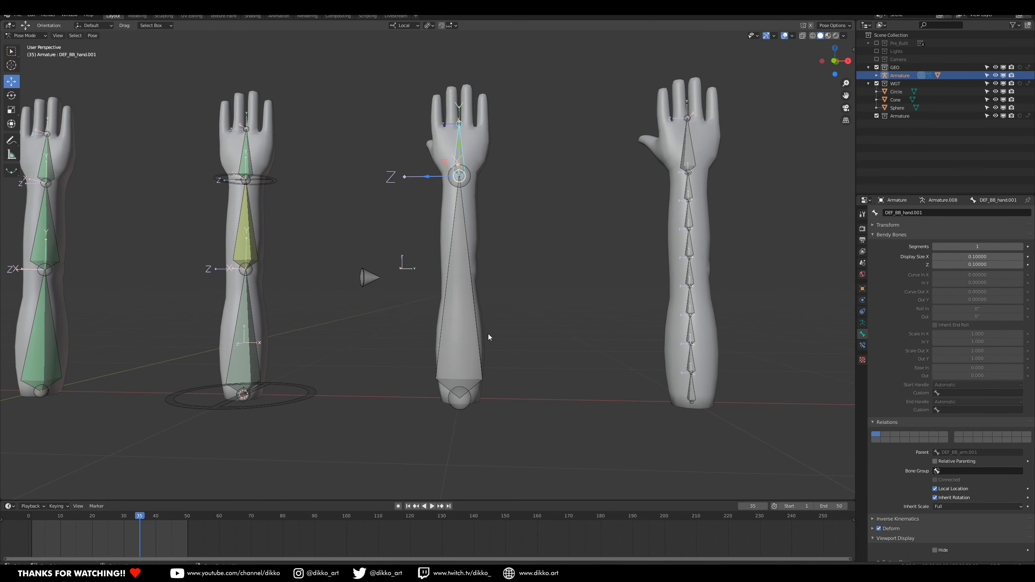
pyautogui.click(464, 250)
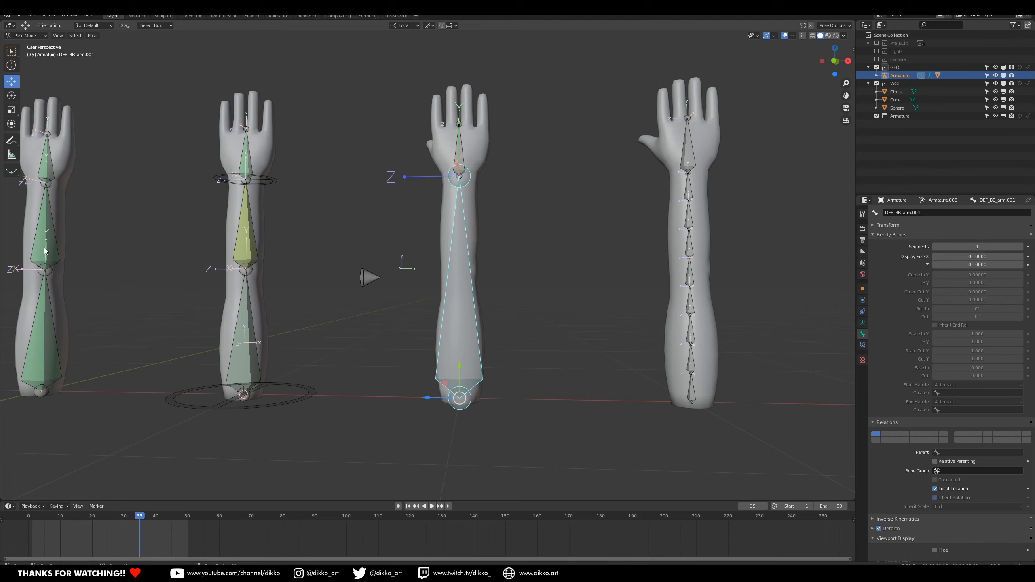
pyautogui.moveTo(458, 328); pyautogui.dragTo(457, 408, button='middle')
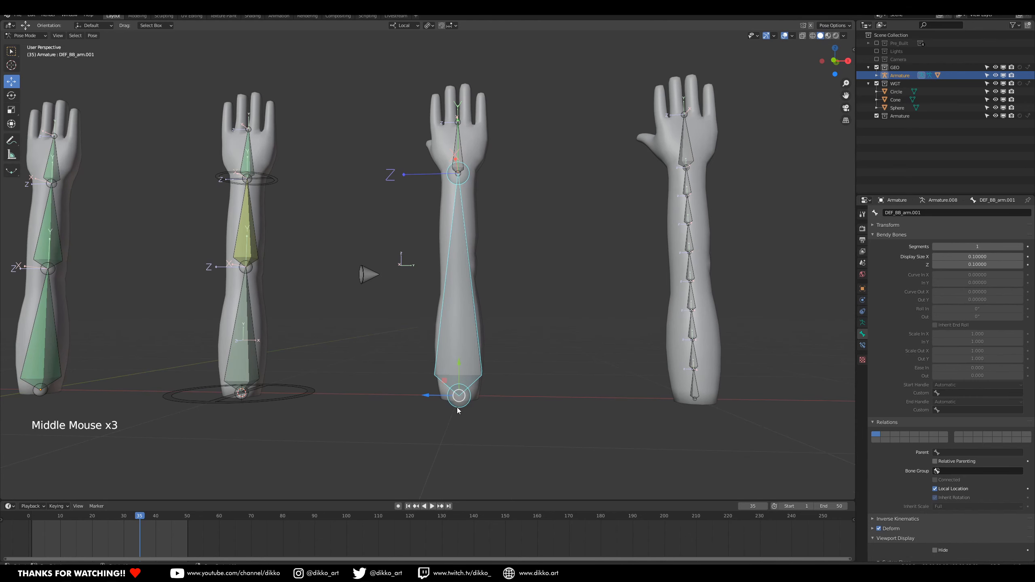
# In Edit Mode, duplicate the third arm's DEF_BB_hand.001 bone in place and move the copy to the fourth bone layer.
pyautogui.click(459, 139)
pyautogui.press('Tab')
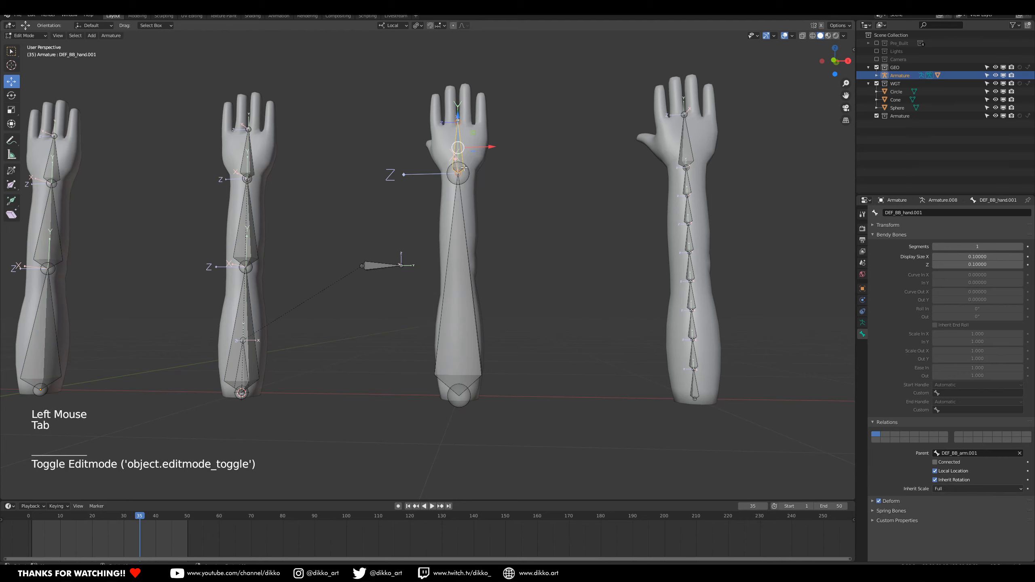
pyautogui.press('shift')
pyautogui.hotkey('shift', 'd')
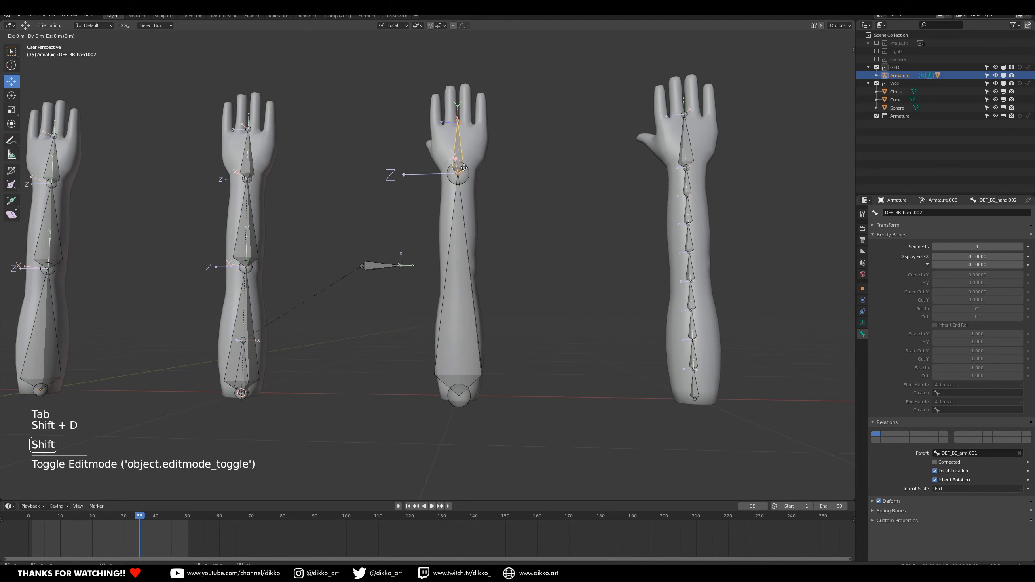
pyautogui.press('m')
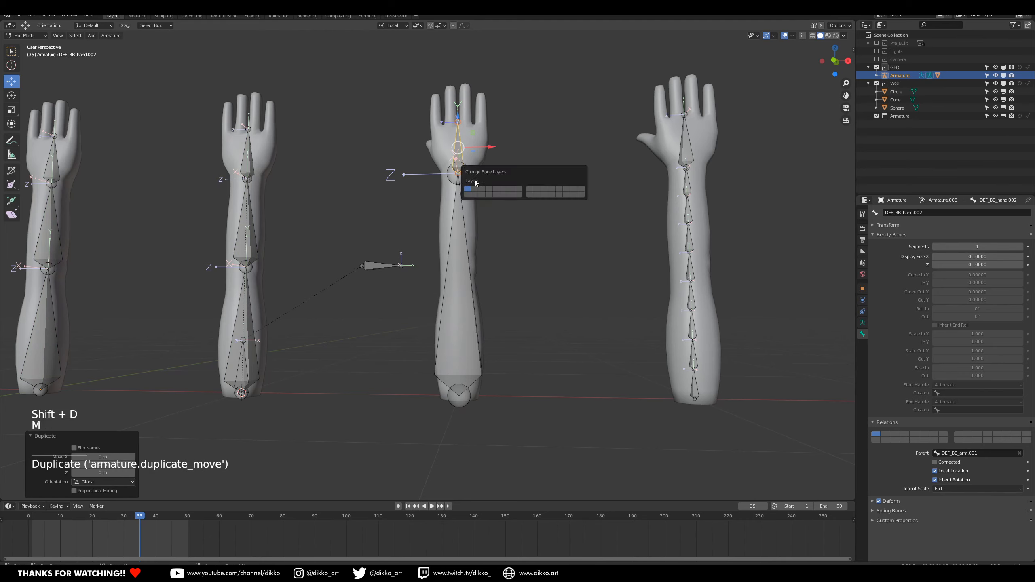
pyautogui.click(490, 189)
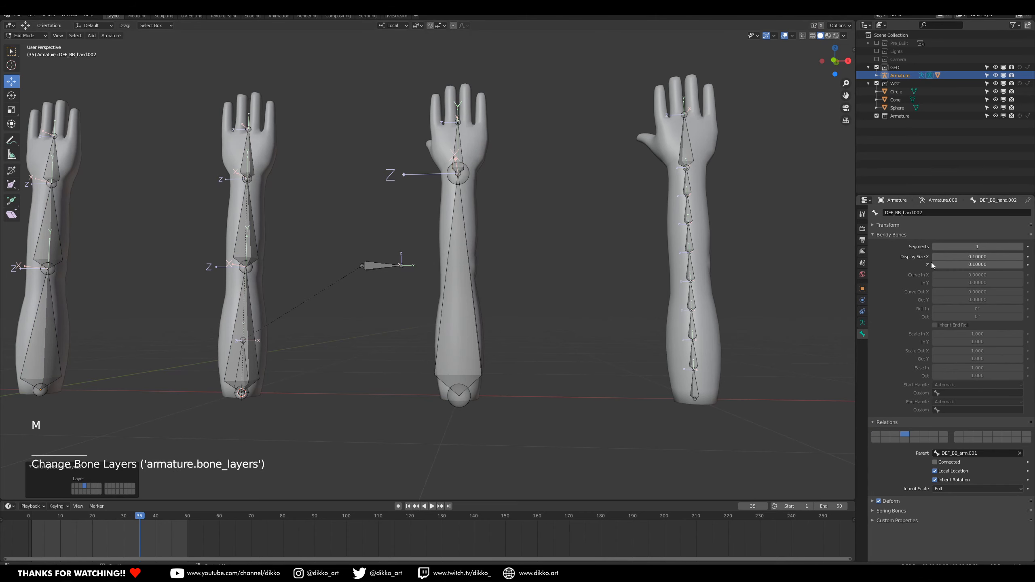
# Display the armature's first and fourth bone layers together.
pyautogui.click(863, 323)
pyautogui.click(904, 255)
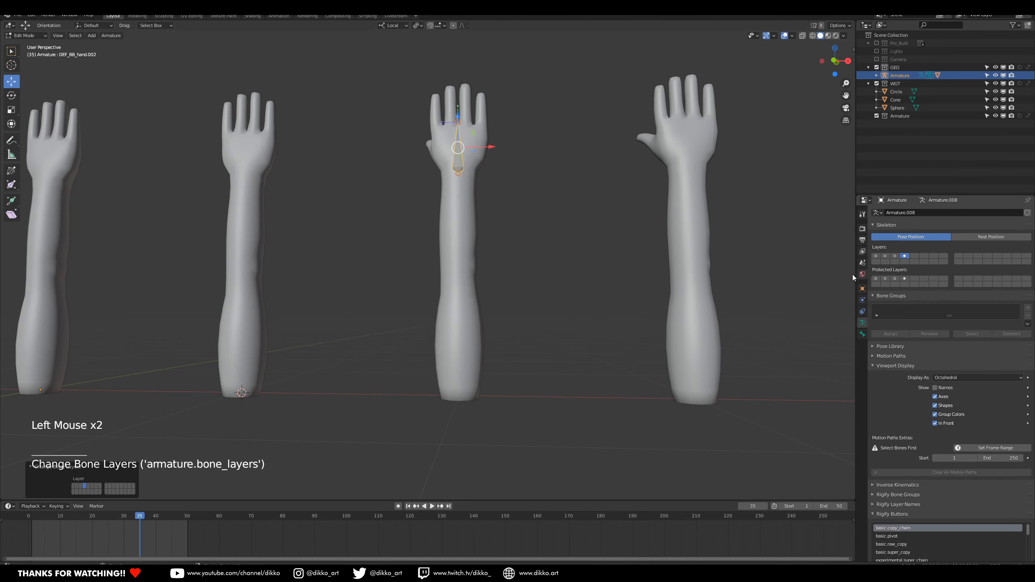
pyautogui.keyDown('shift'); pyautogui.click(876, 256); pyautogui.keyUp('shift')
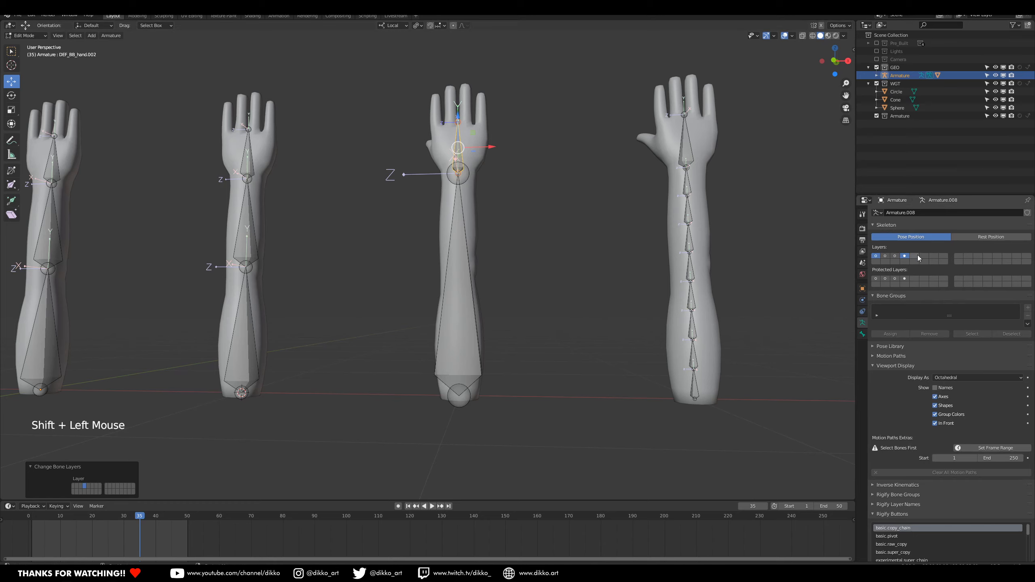
# Extrude a short bone upward from the root joint of DEF_BB_arm.001 and move it to the fourth bone layer.
pyautogui.click(469, 404)
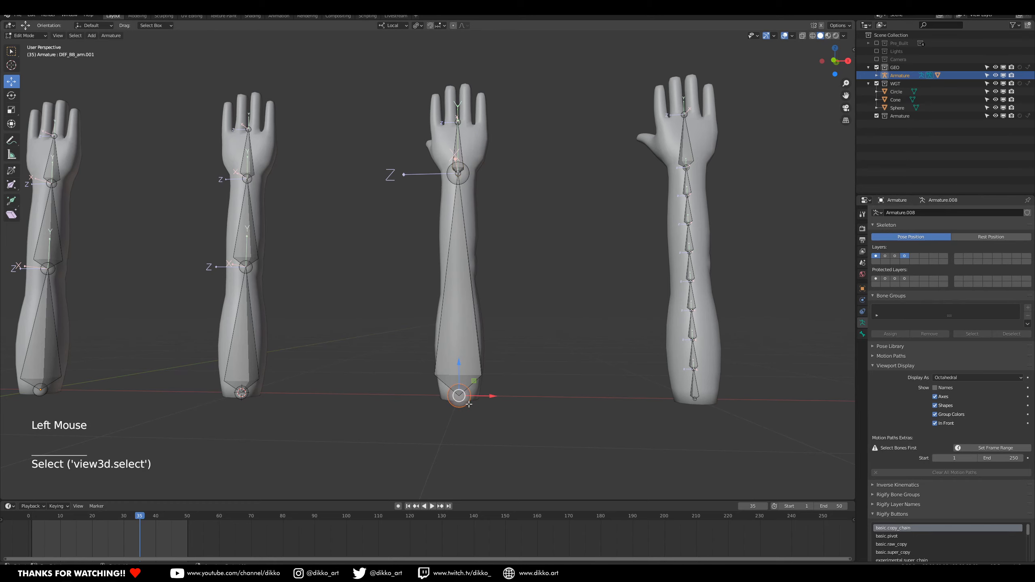
pyautogui.press('e')
pyautogui.click(458, 366)
pyautogui.click(458, 367)
pyautogui.click(460, 367)
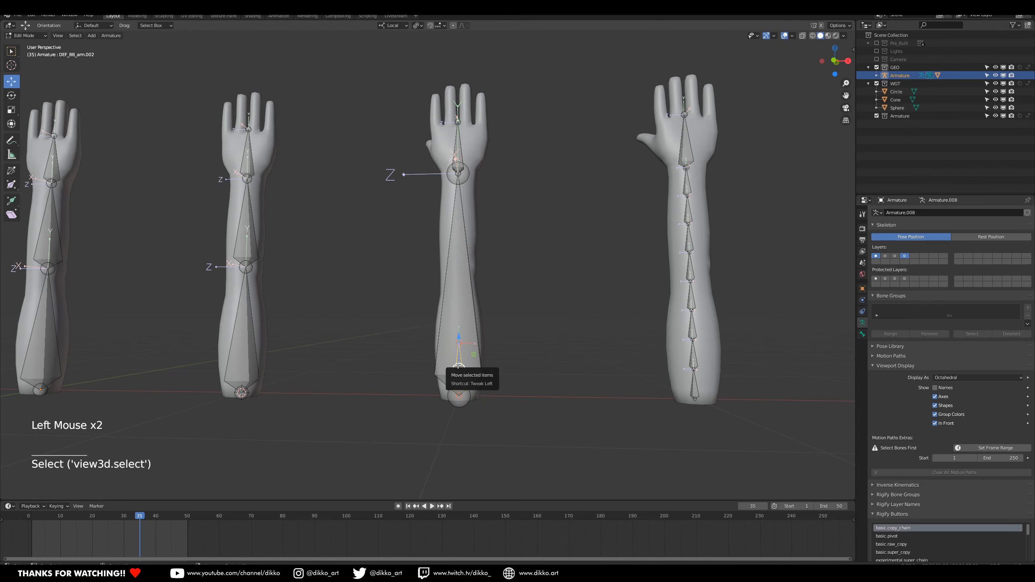
pyautogui.press('m')
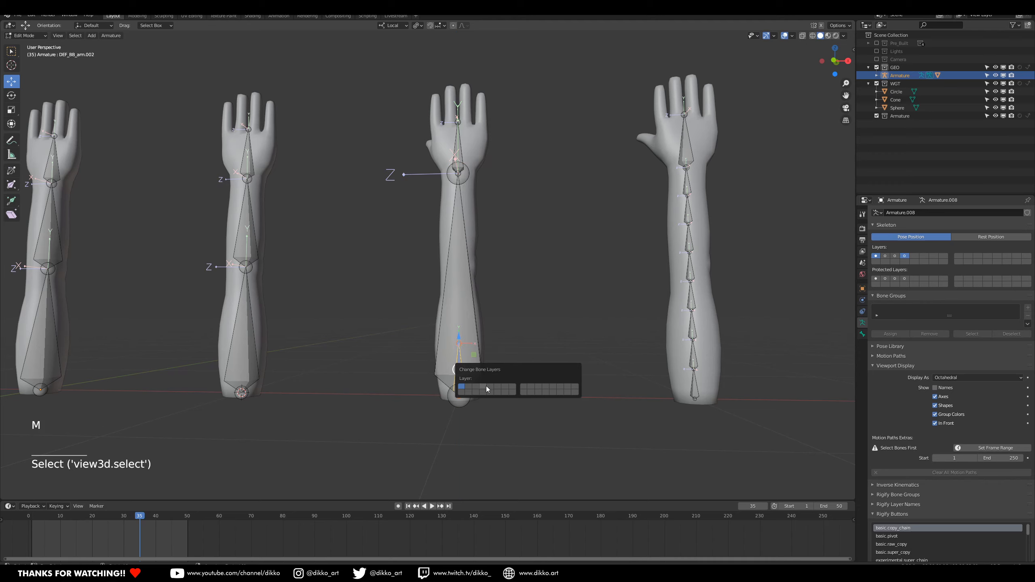
pyautogui.click(481, 387)
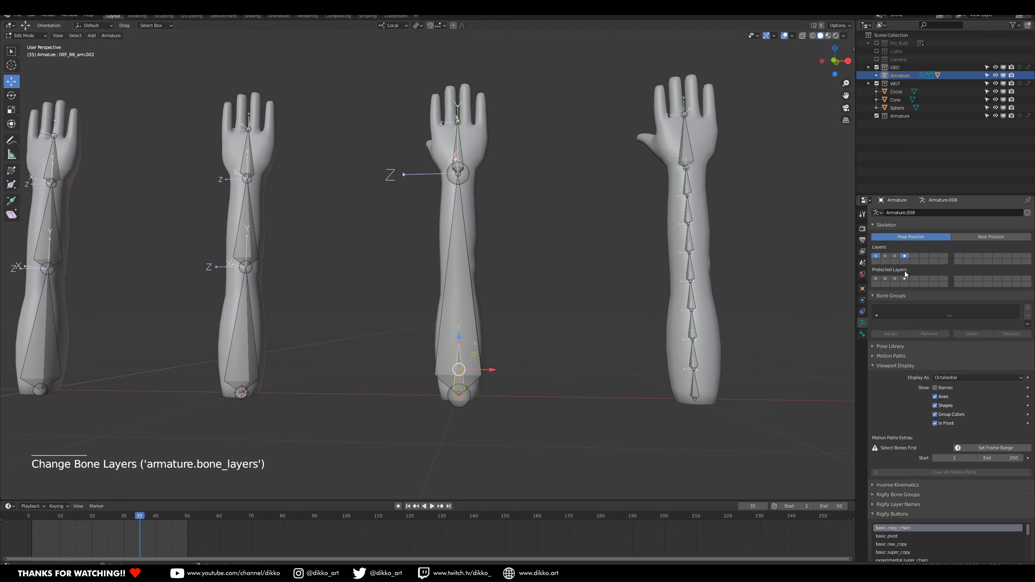
# Show only the fourth bone layer and rename the duplicated hand bone to CTRL_BB_hand.001.
pyautogui.click(905, 257)
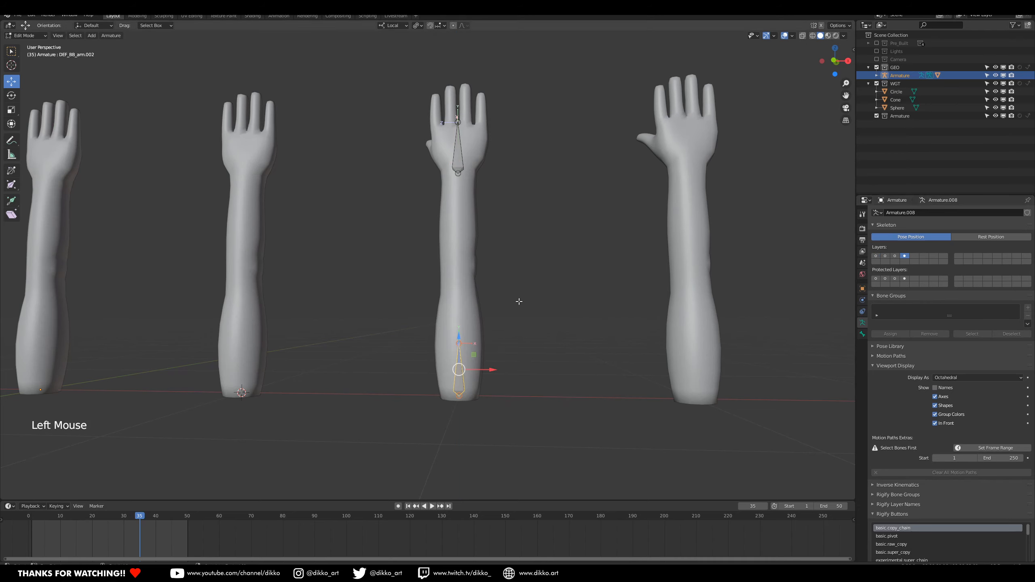
pyautogui.click(457, 155)
pyautogui.click(863, 334)
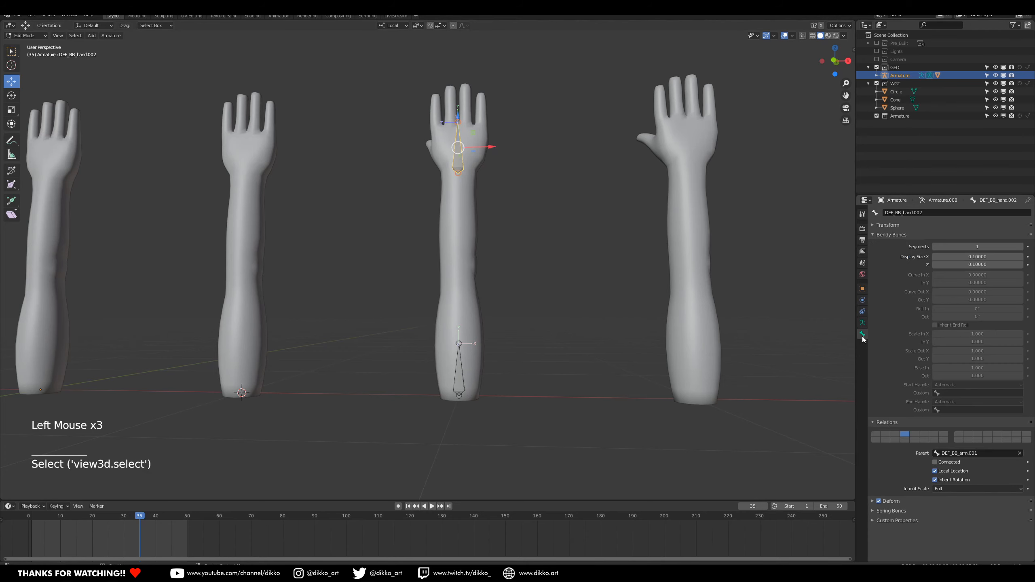
pyautogui.scroll(4, 890, 314)
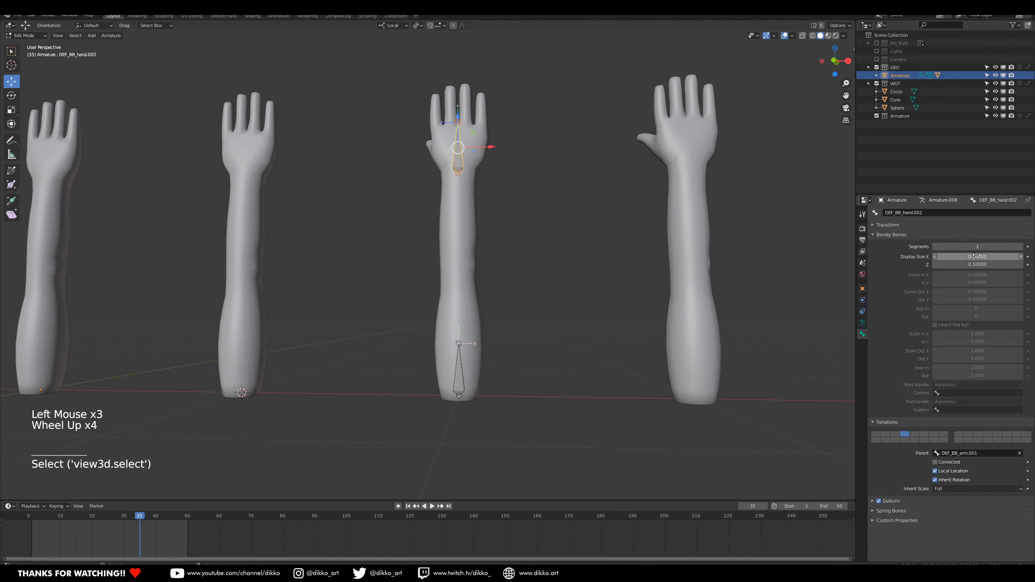
pyautogui.click(895, 212)
pyautogui.moveTo(892, 212); pyautogui.dragTo(874, 212)
pyautogui.press('Delete')
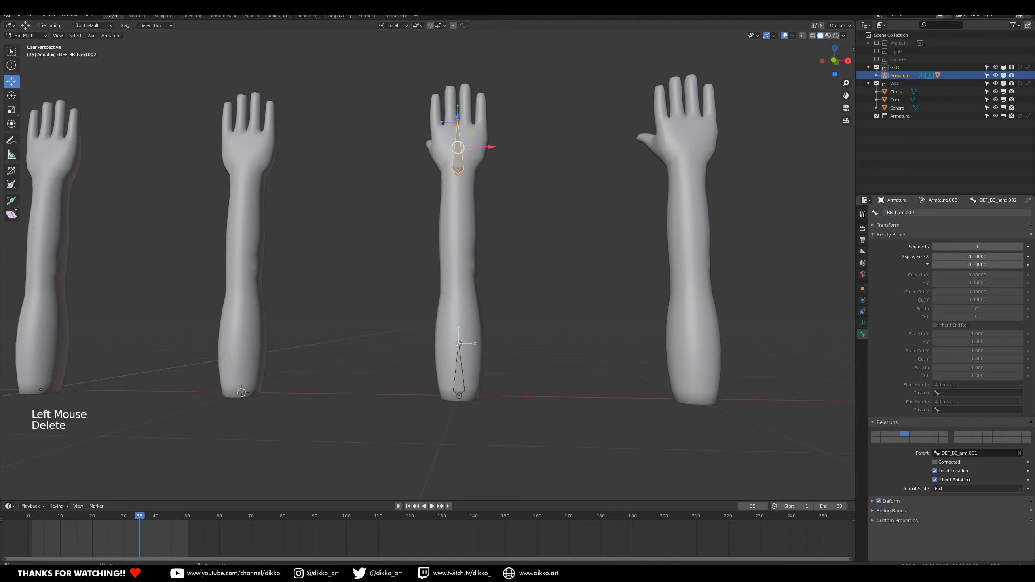
pyautogui.write('CTRL')
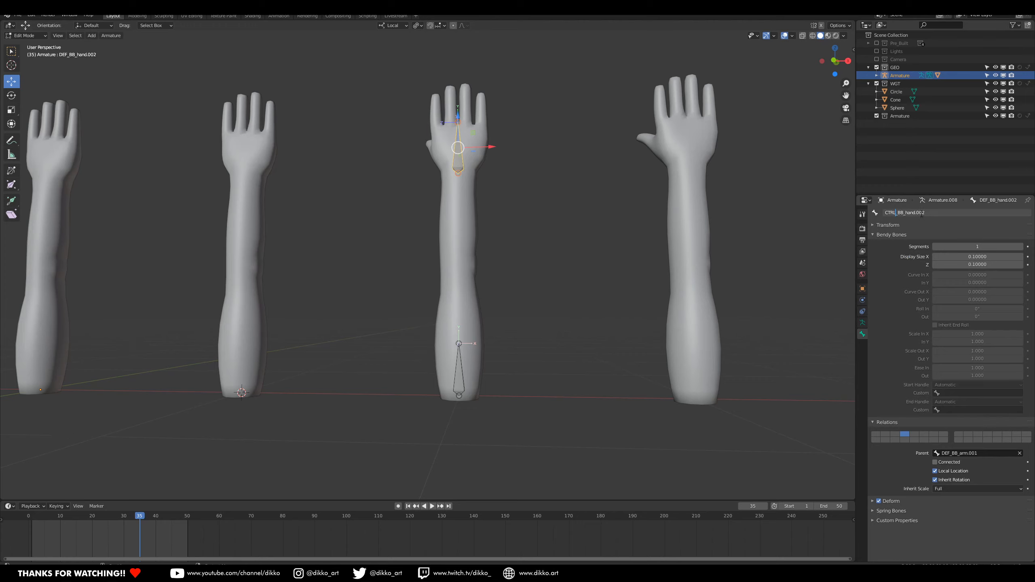
pyautogui.press('BackSpace')
pyautogui.write('1')
pyautogui.press('Return')
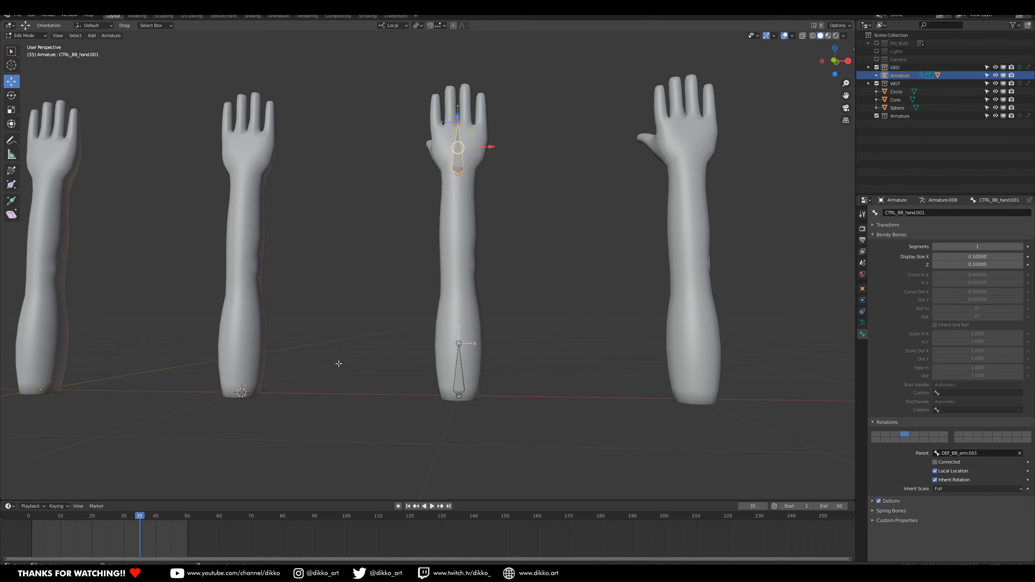
# Display the third bone layer alongside the fourth and copy the name of the second arm's CTRL_Global_ArmIKExample.001 bone.
pyautogui.click(880, 301)
pyautogui.click(854, 323)
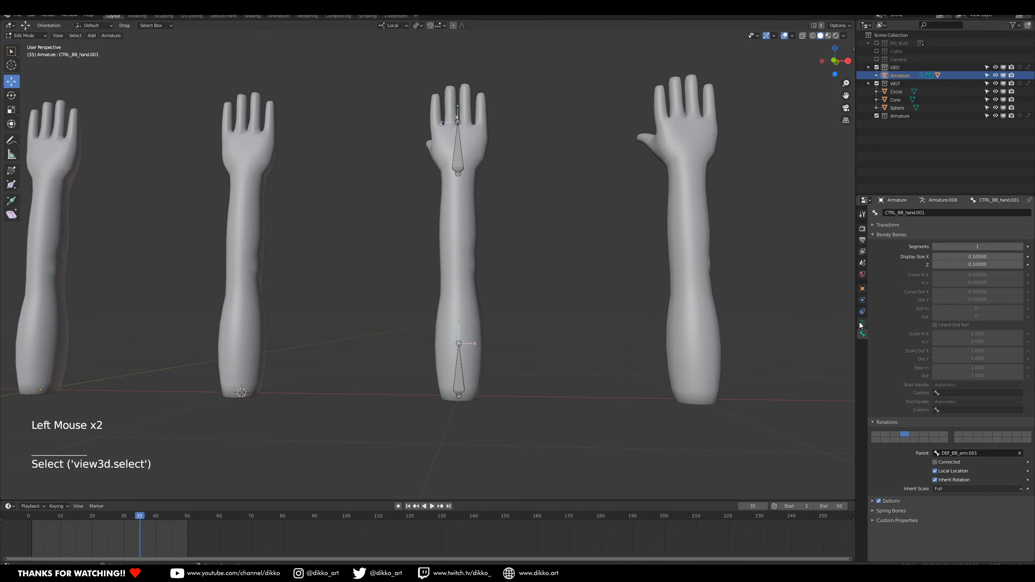
pyautogui.click(860, 323)
pyautogui.keyDown('shift'); pyautogui.click(895, 256); pyautogui.keyUp('shift')
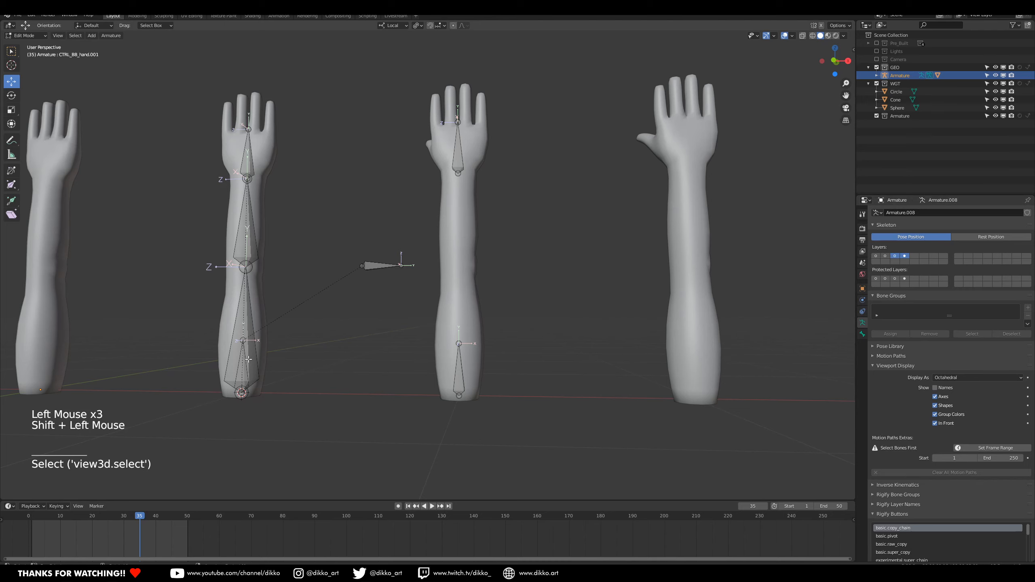
pyautogui.click(247, 358)
pyautogui.click(247, 359)
pyautogui.click(247, 359)
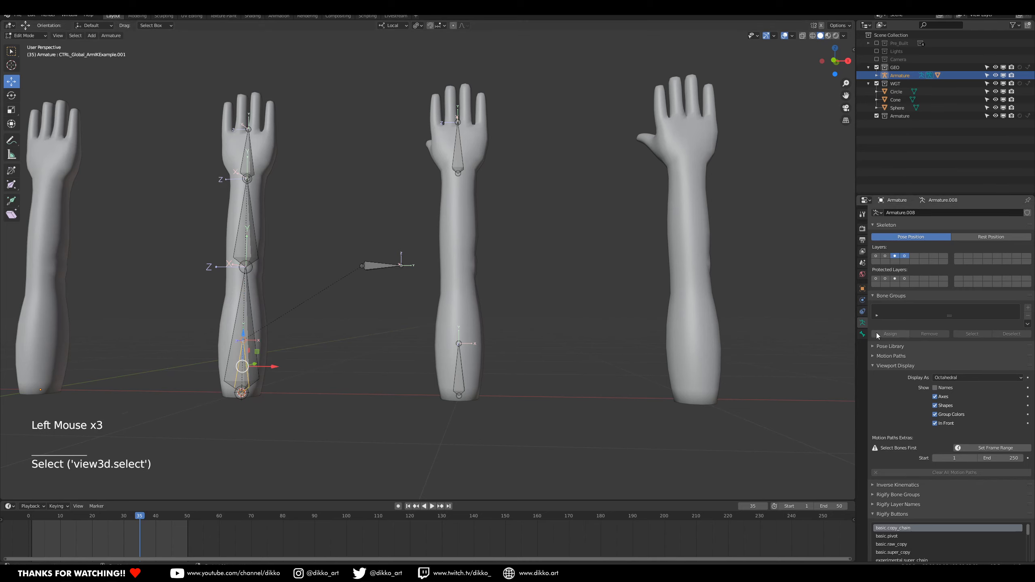
pyautogui.click(863, 334)
pyautogui.hotkey('ctrl', 'c')
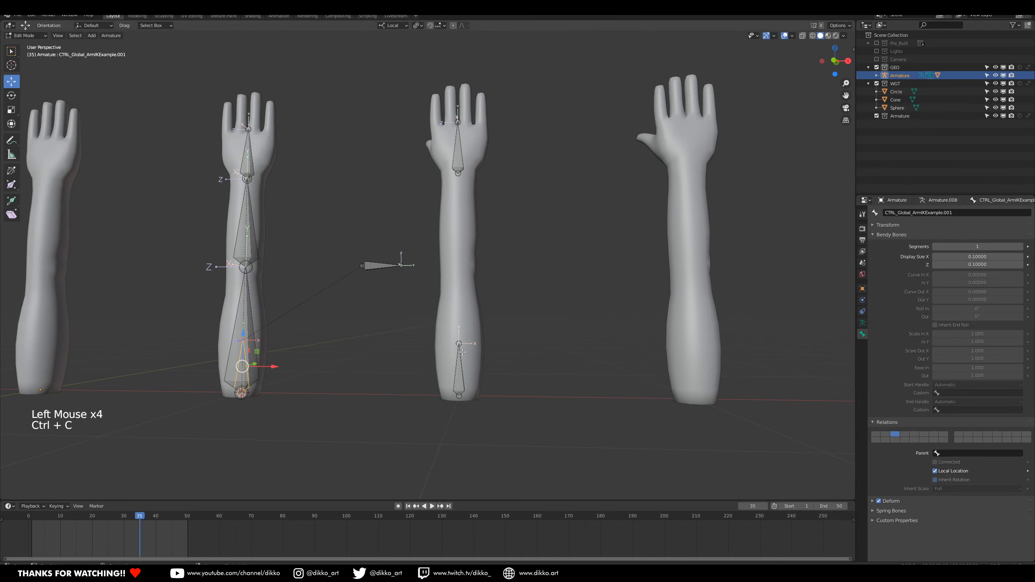
# Rename the short root bone of the third arm to CTRL_Global_ArmBBExample.001.
pyautogui.click(459, 368)
pyautogui.doubleClick(920, 212)
pyautogui.hotkey('ctrl', 'v')
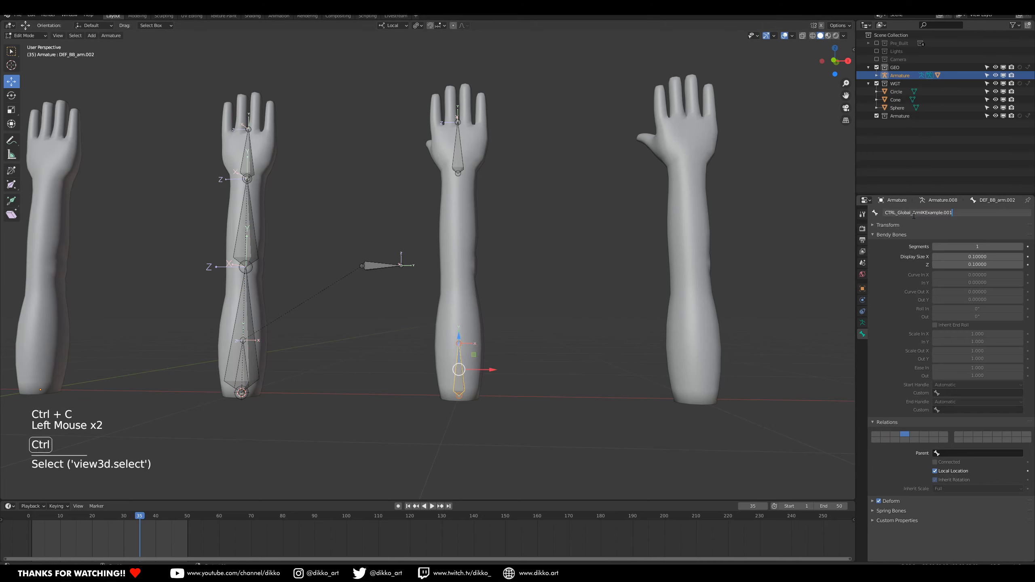
pyautogui.click(920, 213)
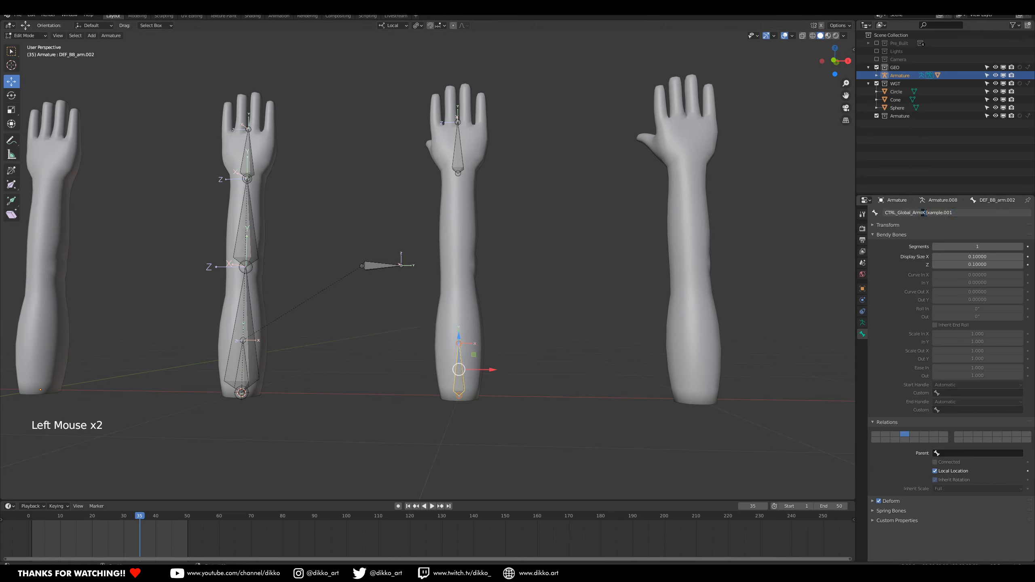
pyautogui.write('BB')
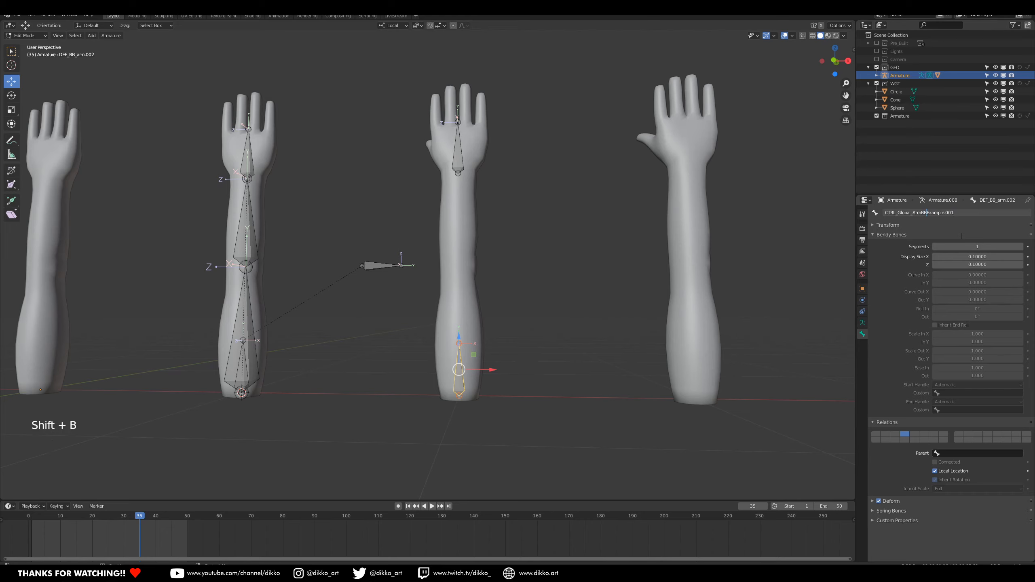
pyautogui.press('Return')
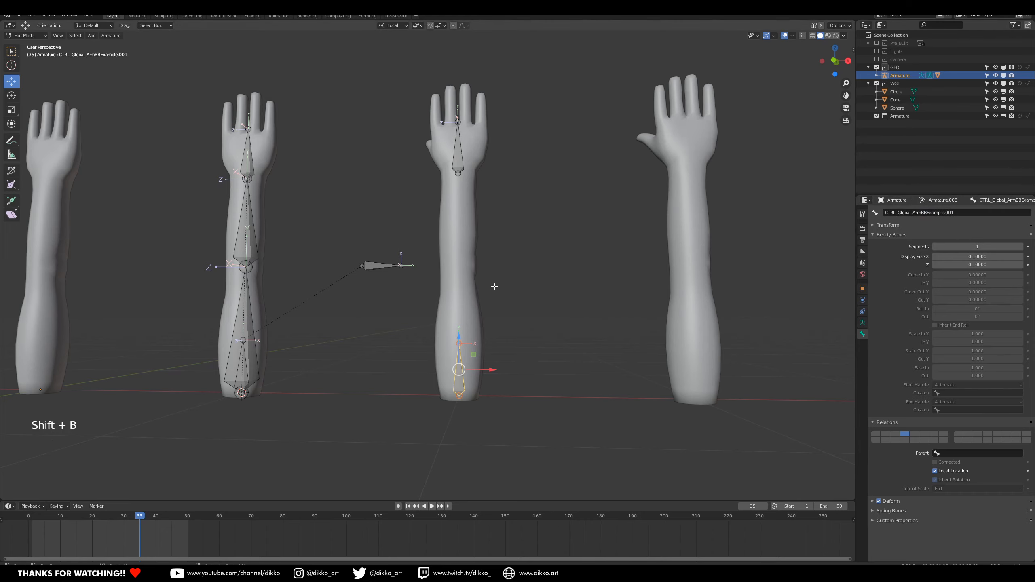
# Display the first and second bone layers as well and select the third arm's DEF_BB_arm.001 bone.
pyautogui.click(863, 324)
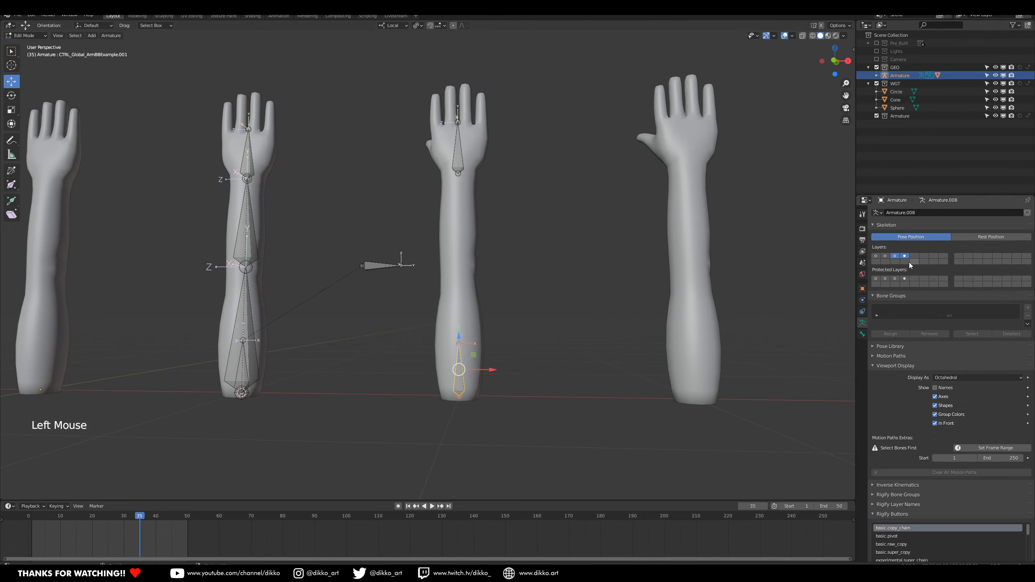
pyautogui.keyDown('shift'); pyautogui.click(885, 257); pyautogui.keyUp('shift')
pyautogui.keyDown('shift'); pyautogui.click(876, 256); pyautogui.keyUp('shift')
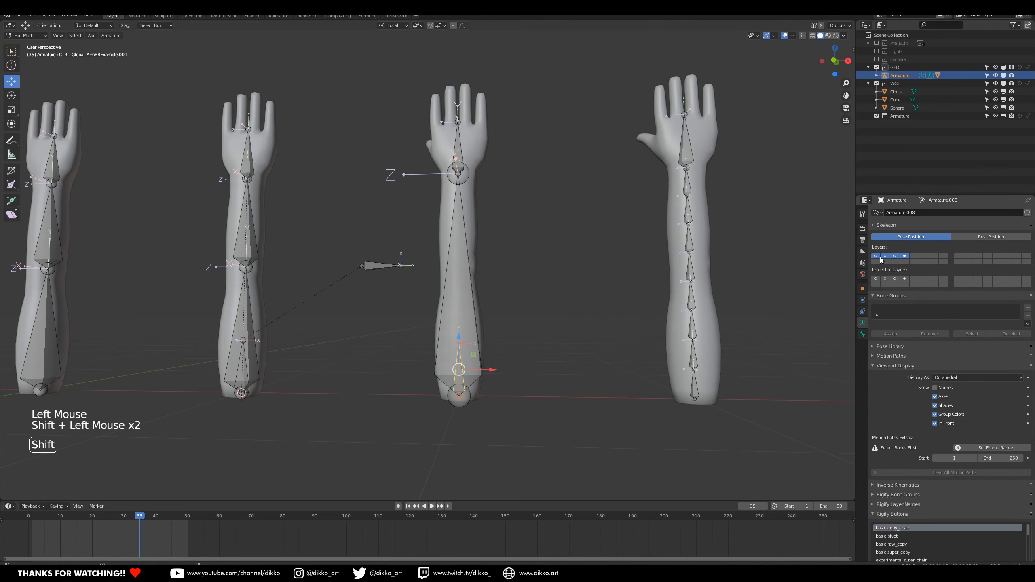
pyautogui.click(467, 281)
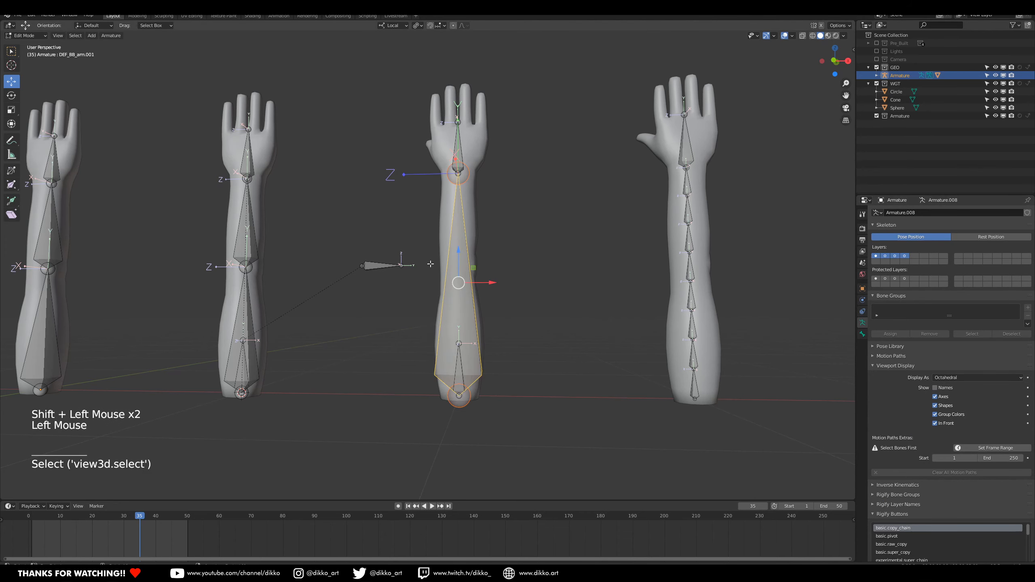
pyautogui.keyDown('shift'); pyautogui.moveTo(432, 149); pyautogui.dragTo(414, 296, button='middle'); pyautogui.keyUp('shift')
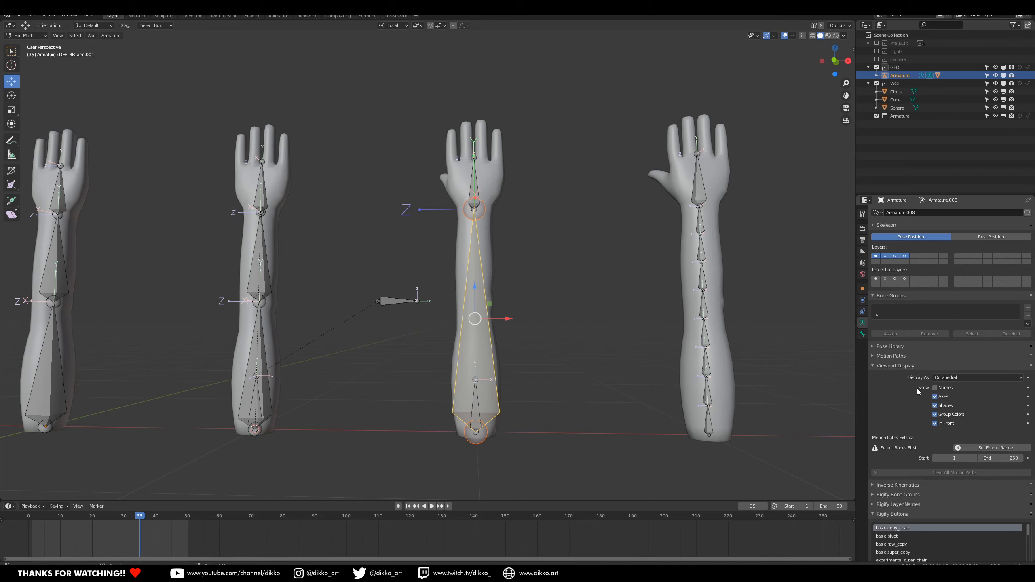
# Set the armature's viewport display type to B-Bone.
pyautogui.click(951, 379)
pyautogui.click(950, 406)
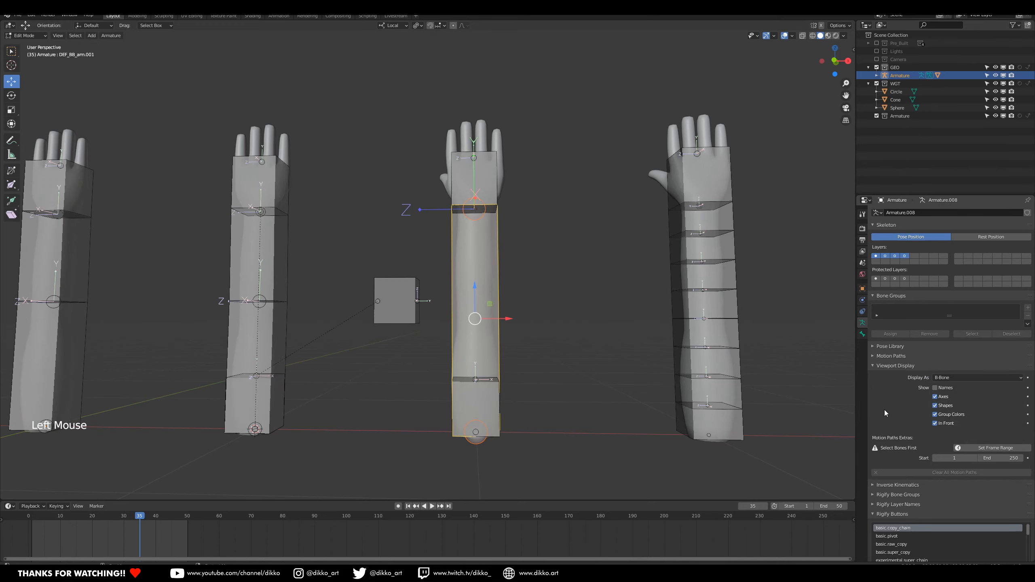
pyautogui.moveTo(498, 340); pyautogui.dragTo(411, 351, button='middle')
pyautogui.moveTo(443, 310); pyautogui.dragTo(458, 290, button='middle')
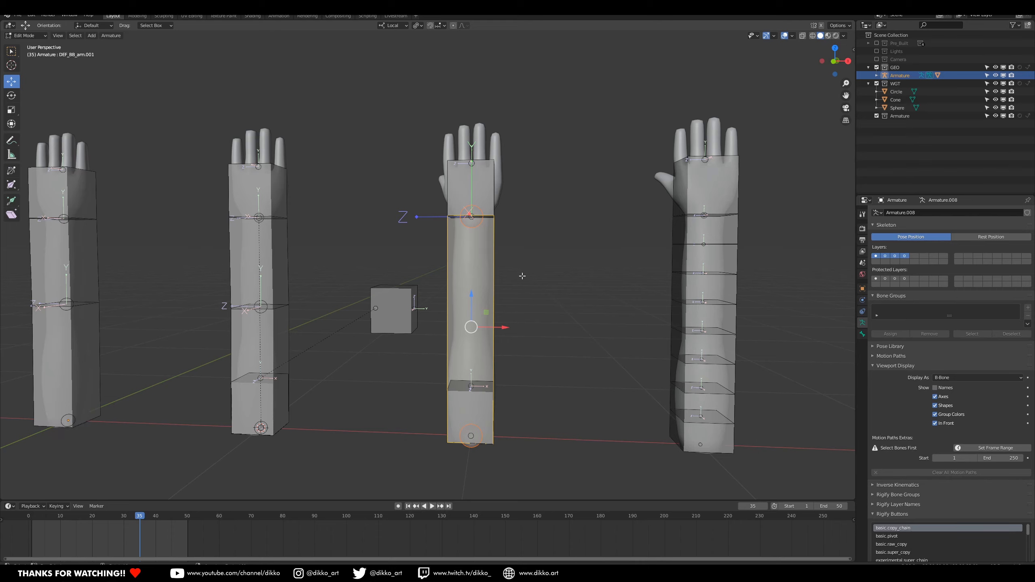
# Scale the B-Bone display size of DEF_BB_arm.001 down to about 0.034 so it is slimmer than the arm mesh.
pyautogui.click(499, 288)
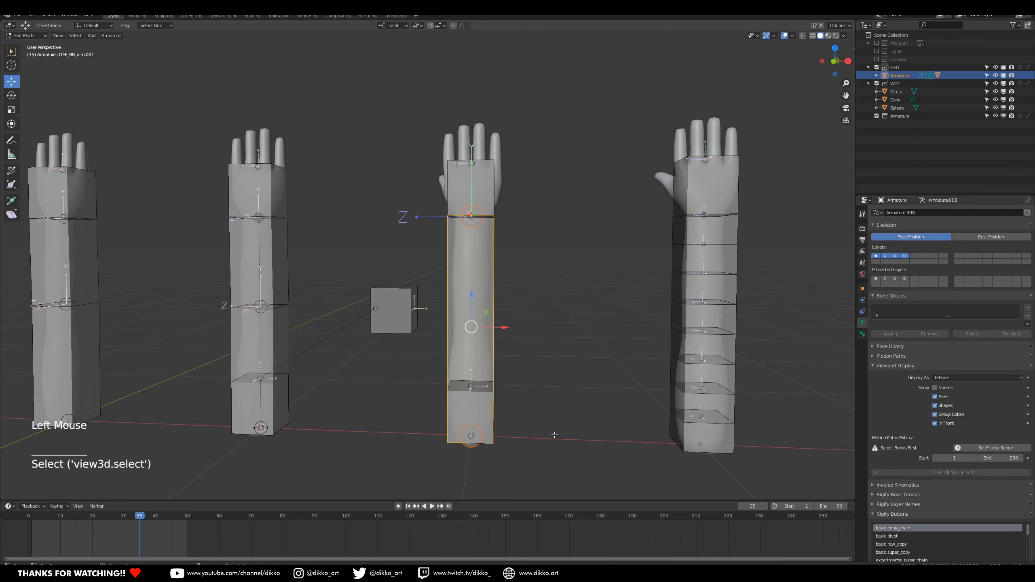
pyautogui.moveTo(576, 430); pyautogui.dragTo(538, 361, button='middle')
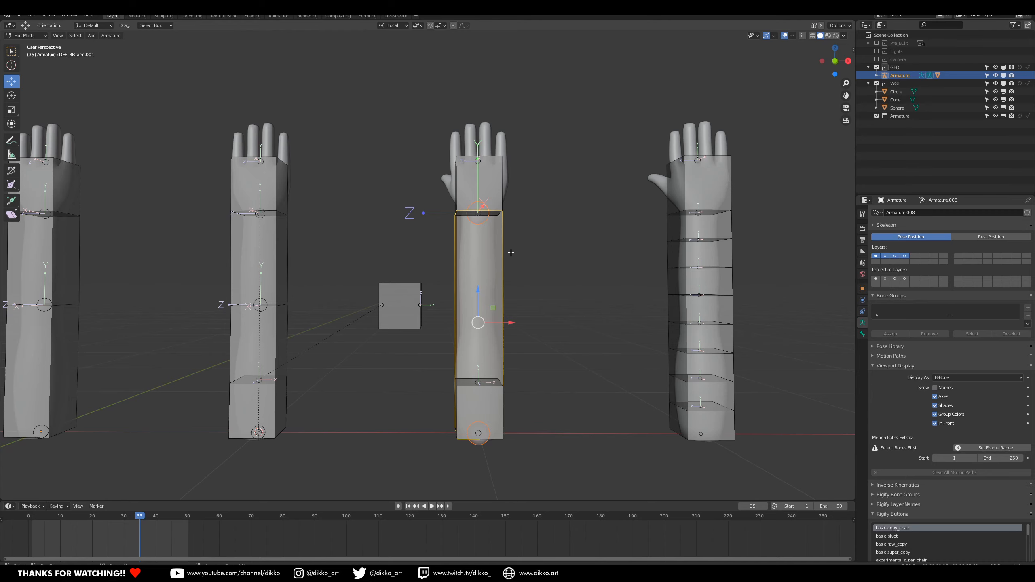
pyautogui.moveTo(508, 311); pyautogui.dragTo(521, 319, button='middle')
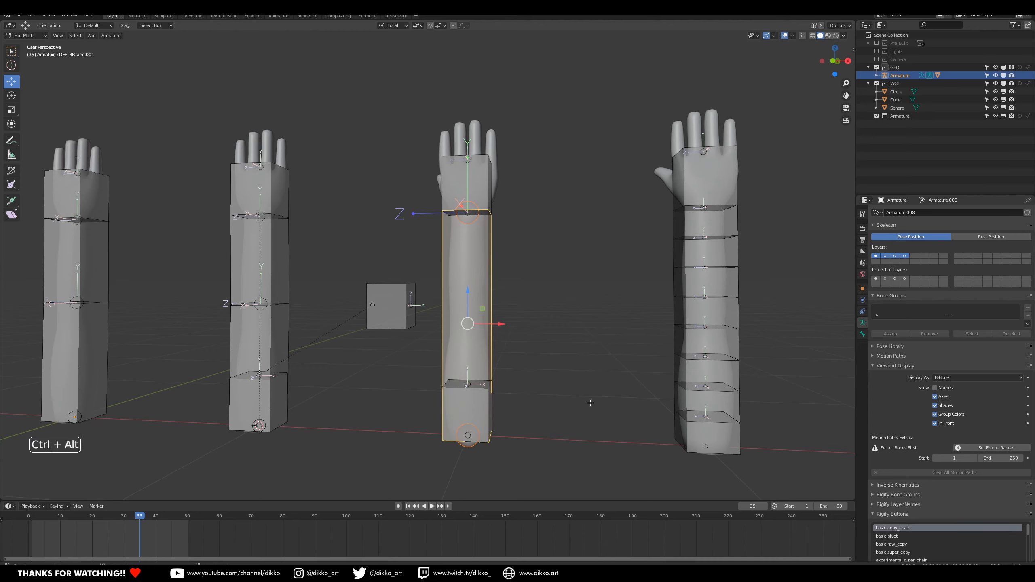
pyautogui.hotkey('ctrl', 'alt', 's')
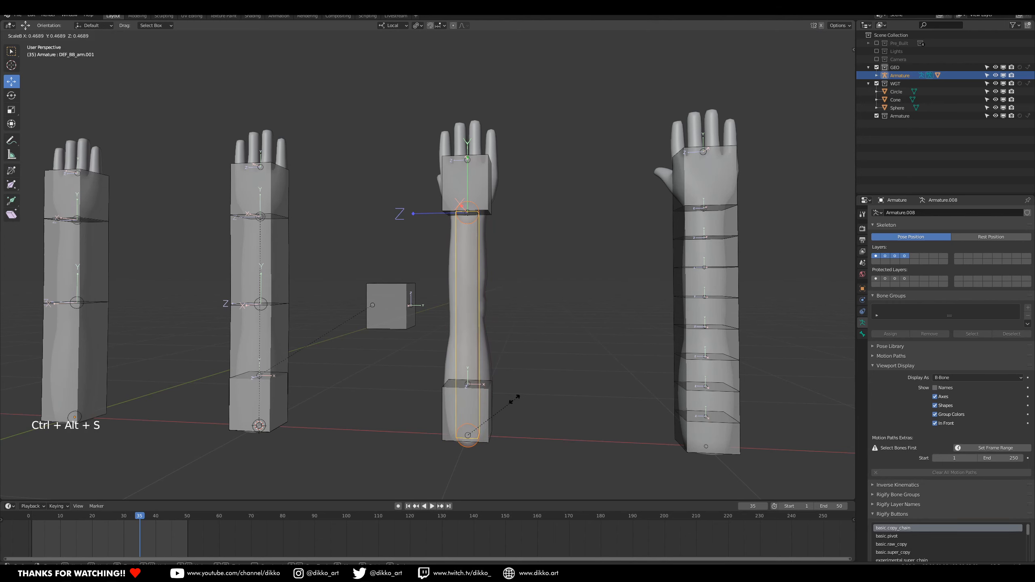
pyautogui.click(493, 408)
pyautogui.moveTo(493, 407); pyautogui.dragTo(460, 340, button='middle')
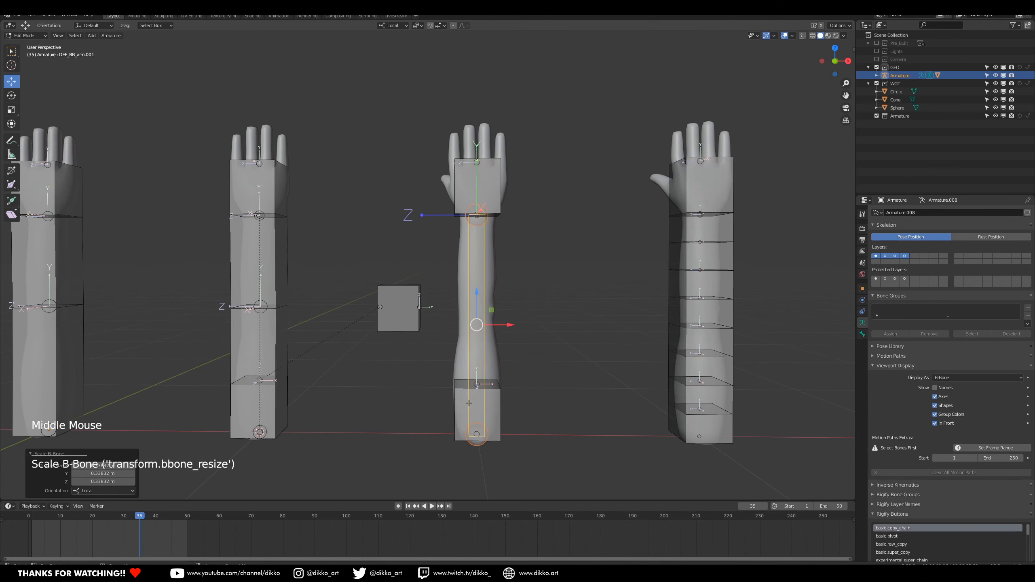
pyautogui.click(469, 403)
pyautogui.click(493, 402)
pyautogui.click(484, 306)
pyautogui.click(483, 192)
pyautogui.click(483, 279)
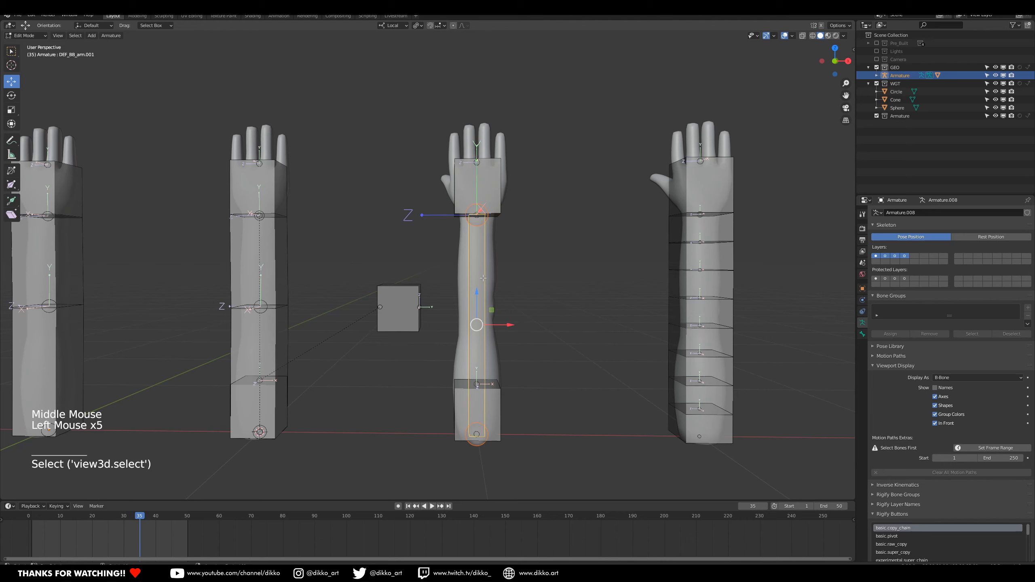
pyautogui.moveTo(483, 278); pyautogui.dragTo(476, 287, button='middle')
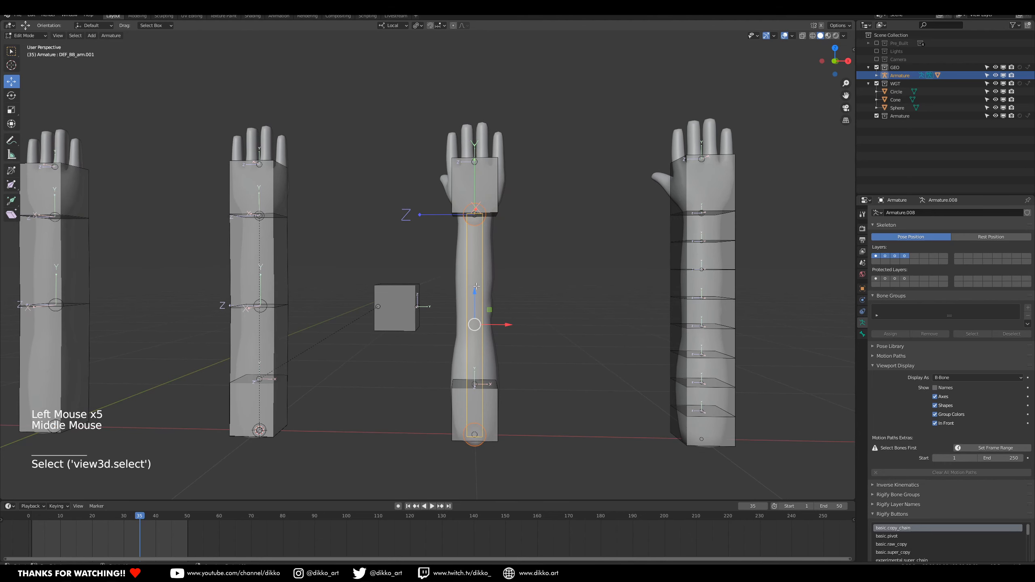
# Set the bendy bone segments of DEF_BB_arm.001 to 11.
pyautogui.click(863, 334)
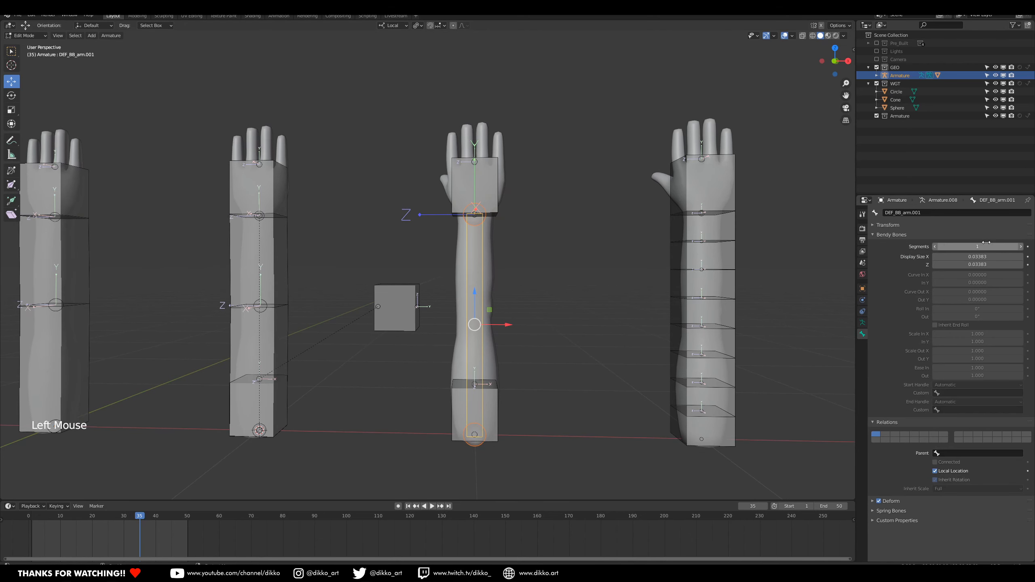
pyautogui.click(1022, 247)
pyautogui.doubleClick(1022, 247)
pyautogui.doubleClick(1021, 247)
pyautogui.click(1021, 247)
pyautogui.doubleClick(1022, 246)
pyautogui.click(1021, 246)
pyautogui.doubleClick(1021, 247)
pyautogui.click(1021, 247)
pyautogui.click(1021, 247)
pyautogui.click(1021, 247)
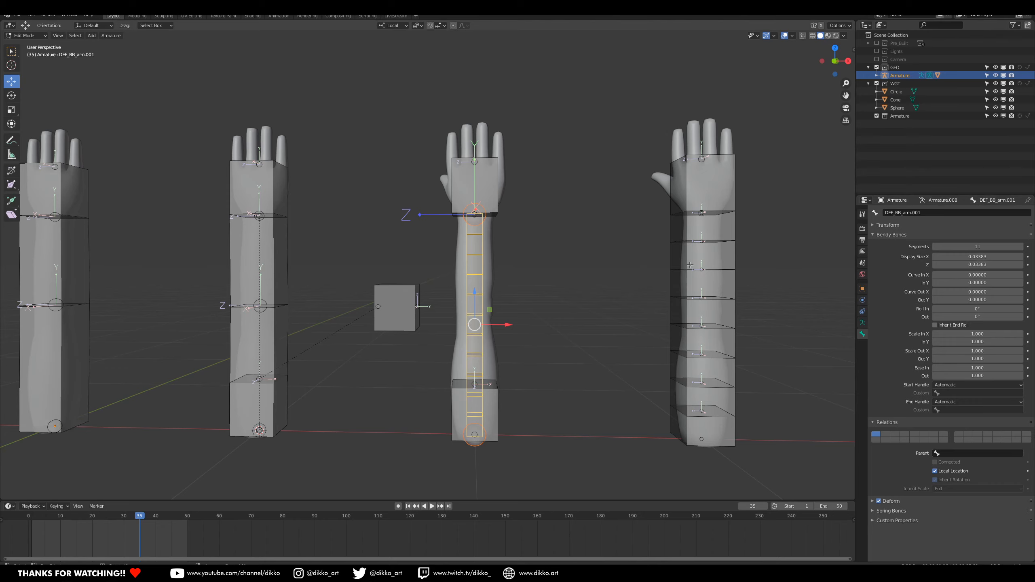
# Extrude a short bone upward into the palm from the wrist joint of DEF_BB_arm.001 and select it.
pyautogui.moveTo(676, 272); pyautogui.dragTo(523, 302, button='middle')
pyautogui.moveTo(476, 244); pyautogui.dragTo(522, 340, button='middle')
pyautogui.moveTo(502, 254); pyautogui.dragTo(480, 225, button='middle')
pyautogui.click(477, 210)
pyautogui.click(476, 209)
pyautogui.click(477, 209)
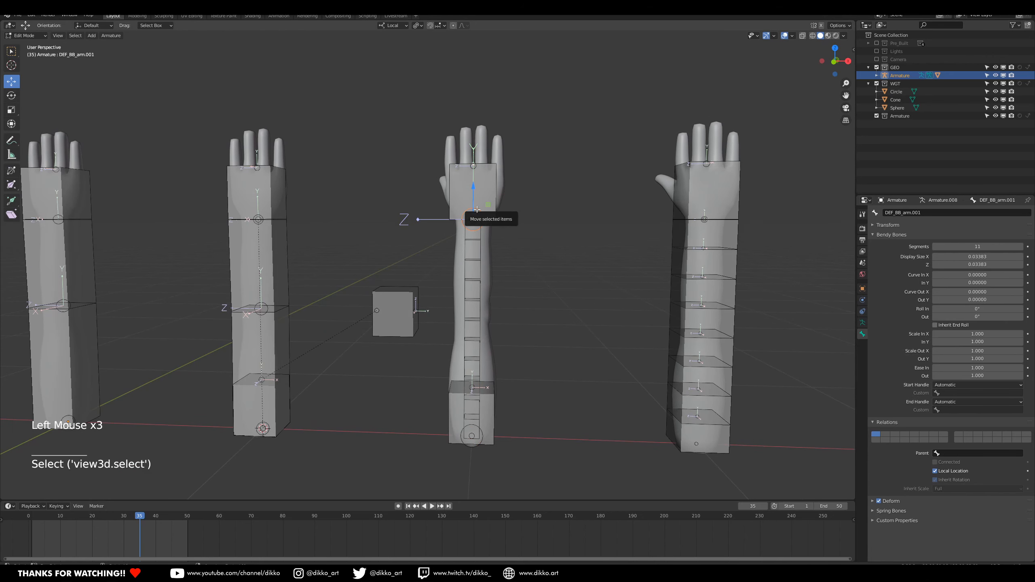
pyautogui.press('e')
pyautogui.click(480, 178)
pyautogui.click(481, 201)
pyautogui.click(481, 201)
pyautogui.click(480, 201)
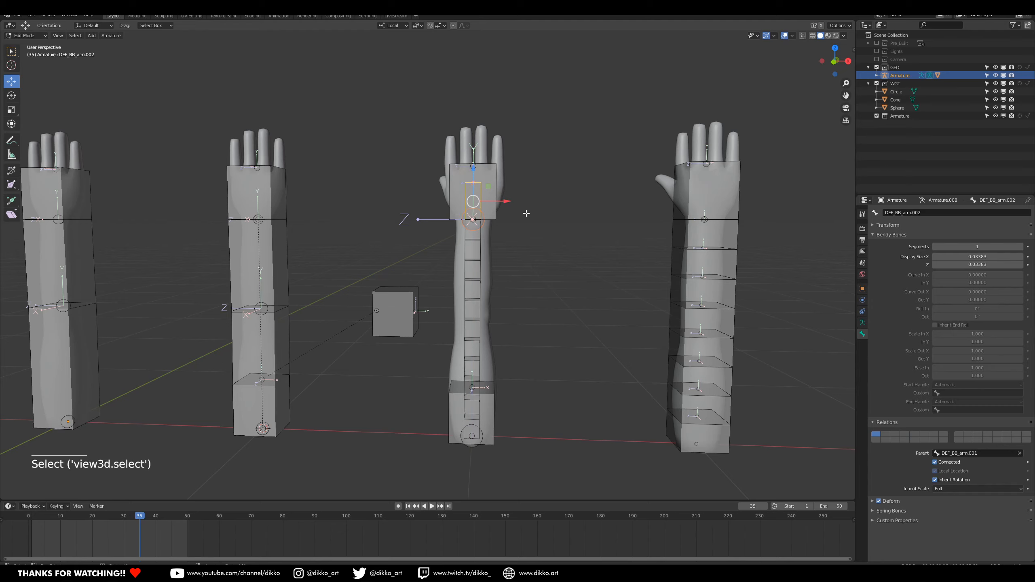
# Try to scale down the B-Bone display size of CTRL_BB_hand.001 alone, and undo it.
pyautogui.click(477, 182)
pyautogui.click(477, 182)
pyautogui.click(477, 182)
pyautogui.click(477, 181)
pyautogui.click(476, 182)
pyautogui.click(476, 182)
pyautogui.click(476, 182)
pyautogui.click(476, 182)
pyautogui.click(475, 182)
pyautogui.click(476, 182)
pyautogui.click(475, 183)
pyautogui.scroll(4, 473, 187)
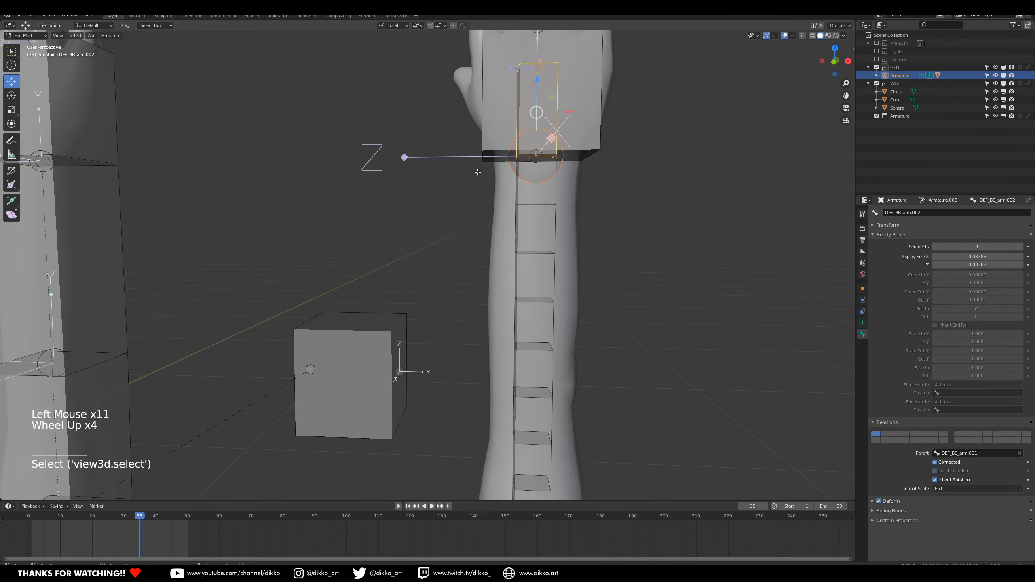
pyautogui.keyDown('shift'); pyautogui.moveTo(596, 139); pyautogui.dragTo(569, 192, button='middle'); pyautogui.keyUp('shift')
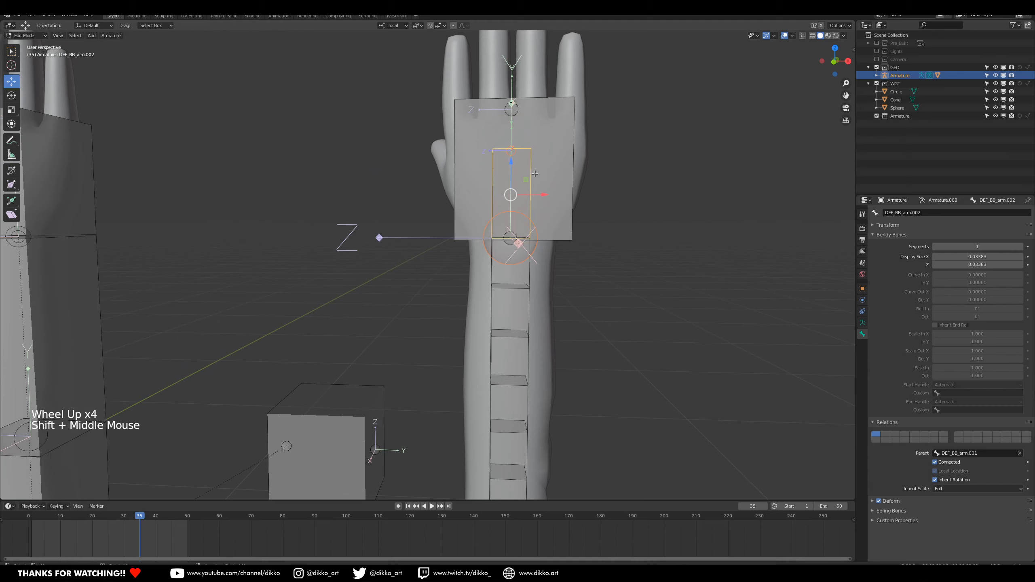
pyautogui.click(531, 168)
pyautogui.click(531, 164)
pyautogui.click(530, 162)
pyautogui.click(530, 162)
pyautogui.click(530, 162)
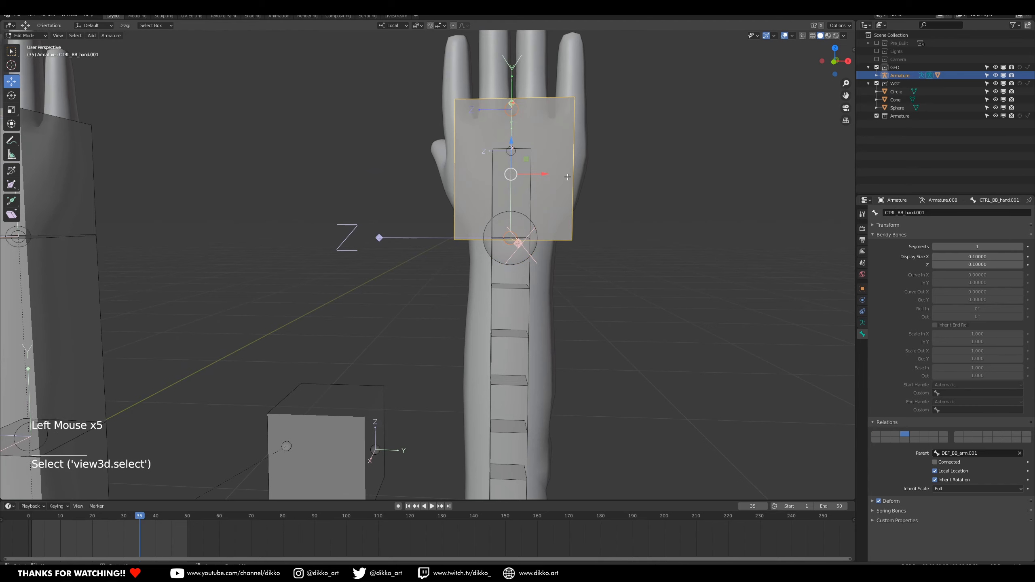
pyautogui.hotkey('ctrl', 'alt', 's')
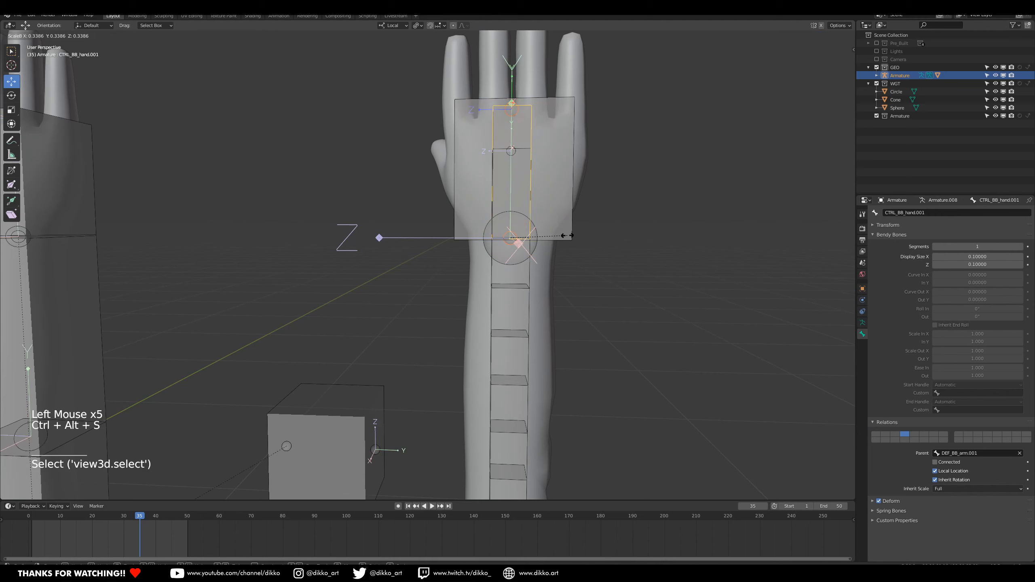
pyautogui.click(620, 249)
pyautogui.hotkey('ctrl', 'z')
# Select the overlapping hand bones of the third arm together and scale their B-Bone display size down to about 0.023.
pyautogui.moveTo(644, 299); pyautogui.dragTo(553, 95)
pyautogui.hotkey('ctrl', 'alt', 's')
pyautogui.click(538, 204)
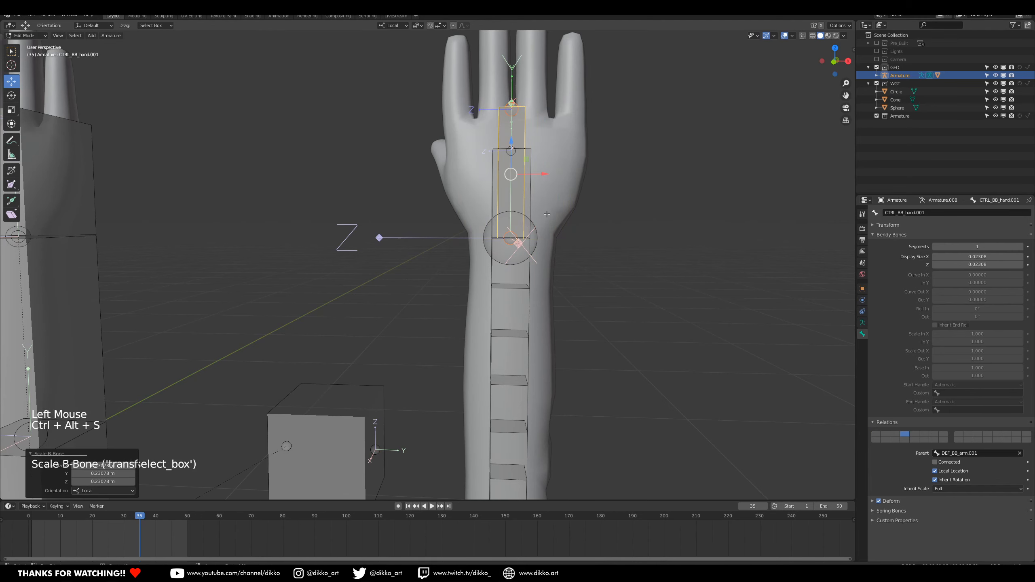
# Rename the short hand bone DEF_BB_arm.002 as MCH_BB_arm.OUT.001.
pyautogui.click(493, 183)
pyautogui.scroll(-3, 494, 245)
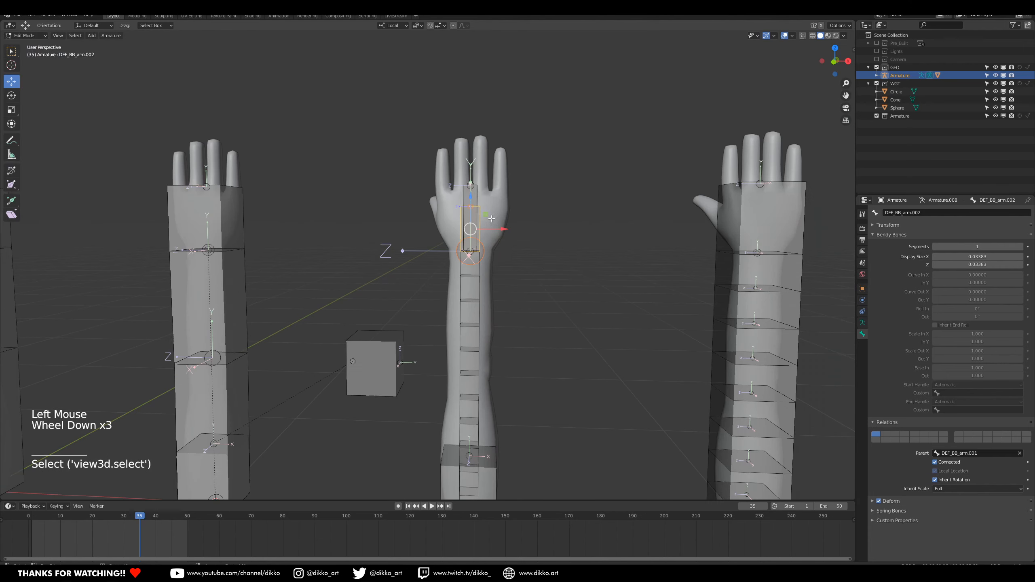
pyautogui.scroll(1, 497, 258)
pyautogui.keyDown('shift'); pyautogui.moveTo(497, 258); pyautogui.dragTo(507, 205, button='middle'); pyautogui.keyUp('shift')
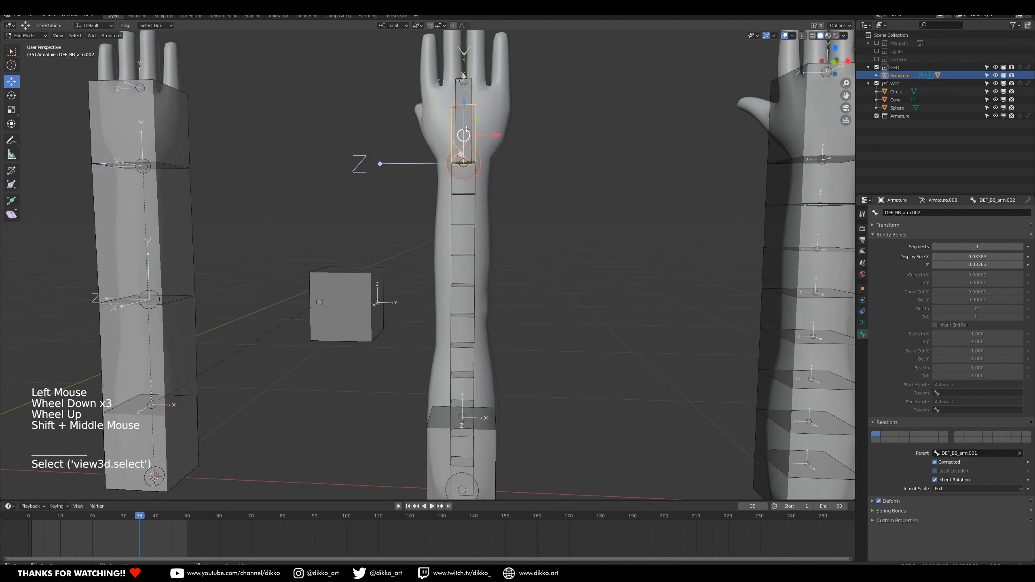
pyautogui.click(893, 210)
pyautogui.moveTo(894, 212); pyautogui.dragTo(869, 212)
pyautogui.write('MCH')
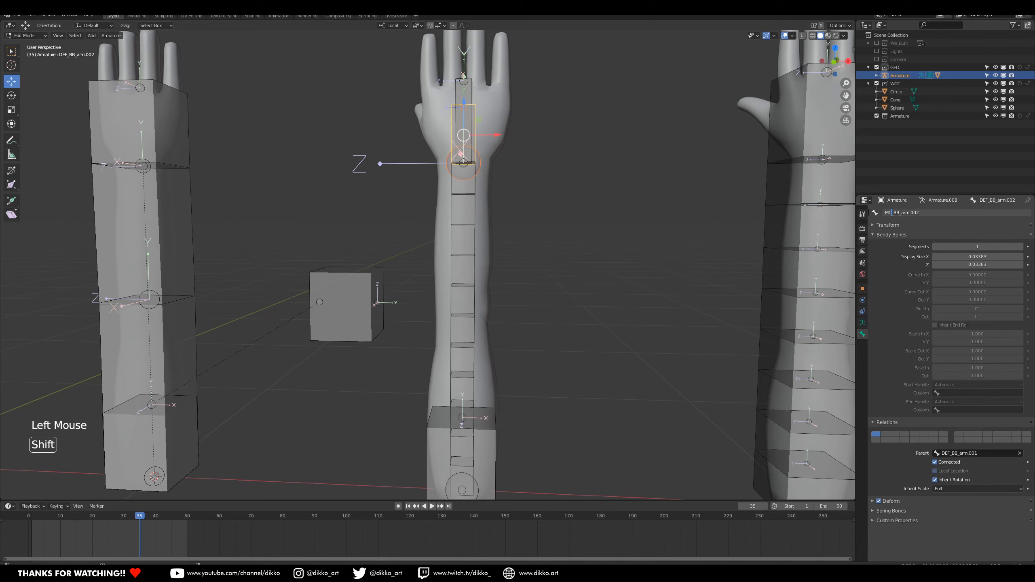
pyautogui.press('Right')
pyautogui.press('Right')
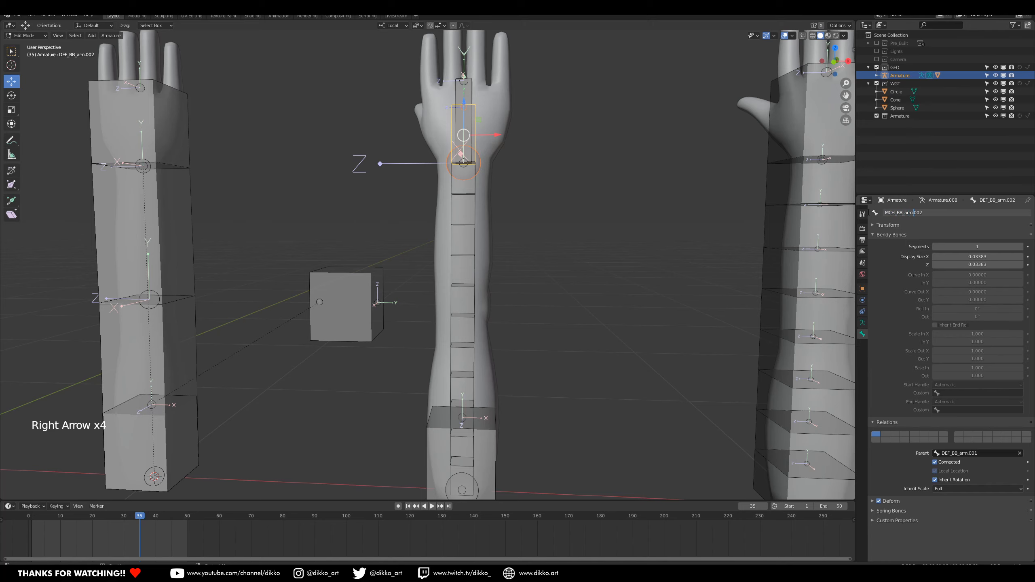
pyautogui.press('shift')
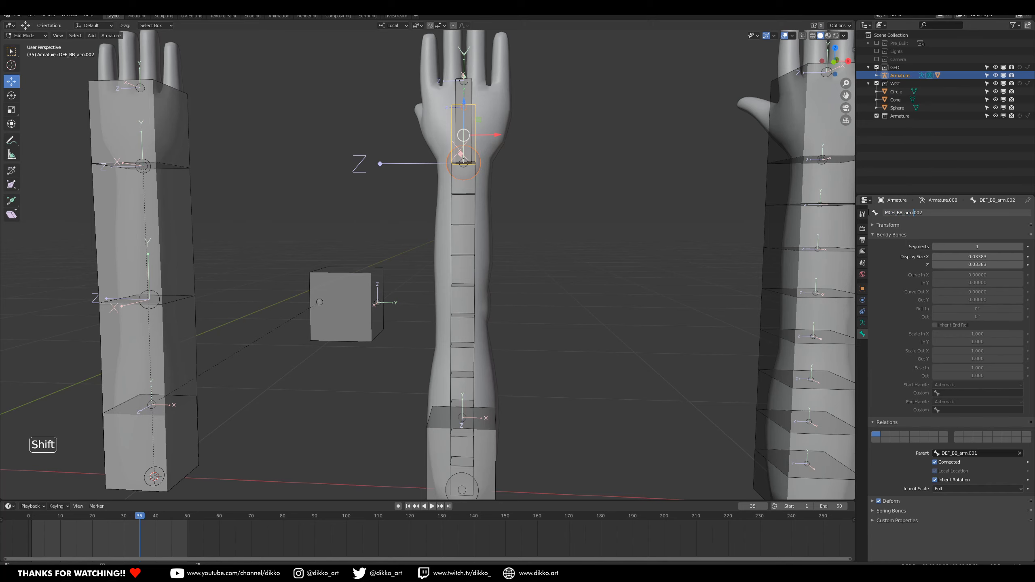
pyautogui.write('OUT.')
pyautogui.press('Right')
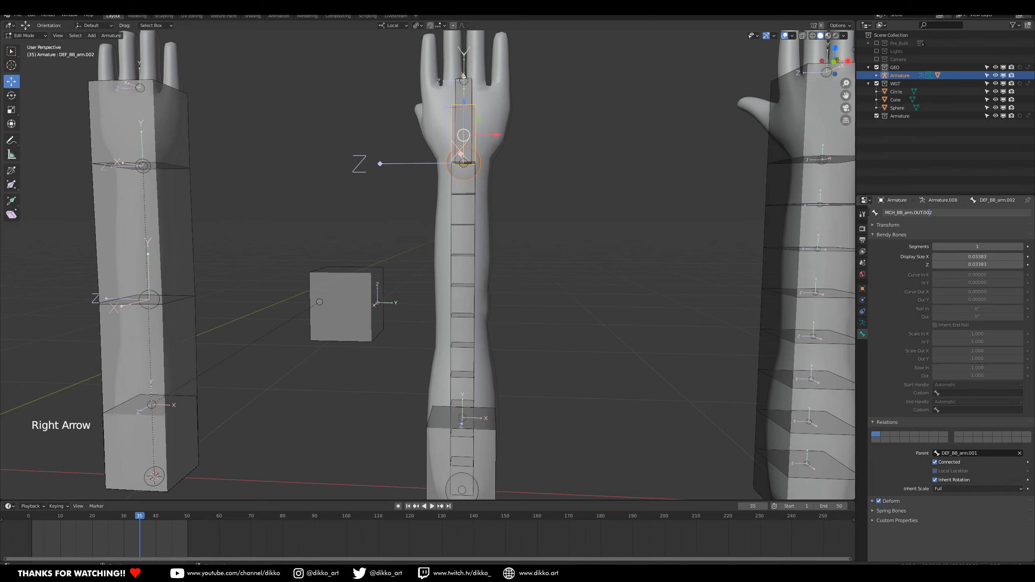
pyautogui.write('1')
pyautogui.press('Return')
# Duplicate MCH_BB_arm.OUT.001 and move the copy about 1.214 m down along its vertical axis, just below the arm's base.
pyautogui.scroll(-2, 455, 229)
pyautogui.moveTo(452, 228); pyautogui.dragTo(461, 172, button='middle')
pyautogui.scroll(1, 462, 169)
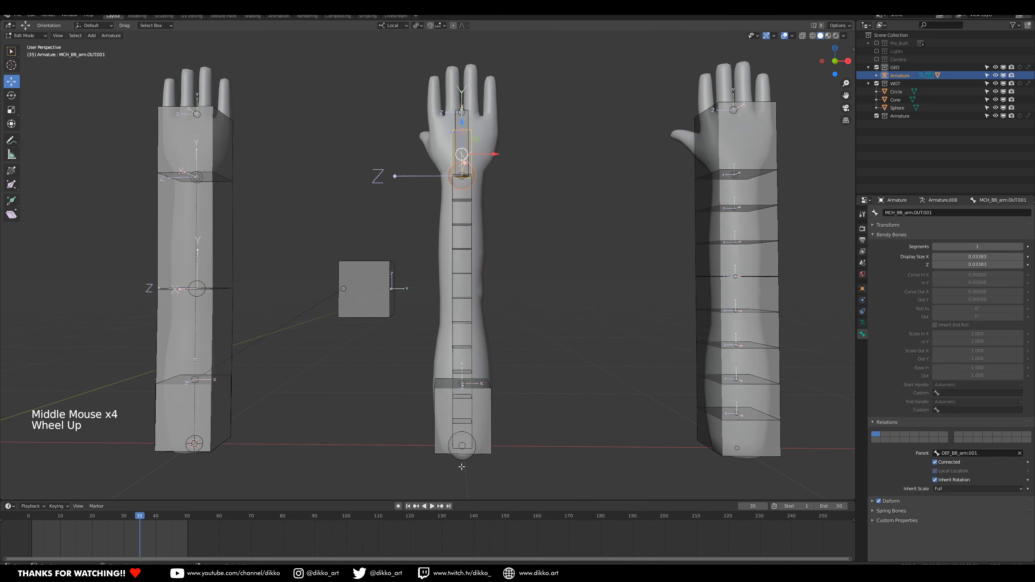
pyautogui.click(478, 147)
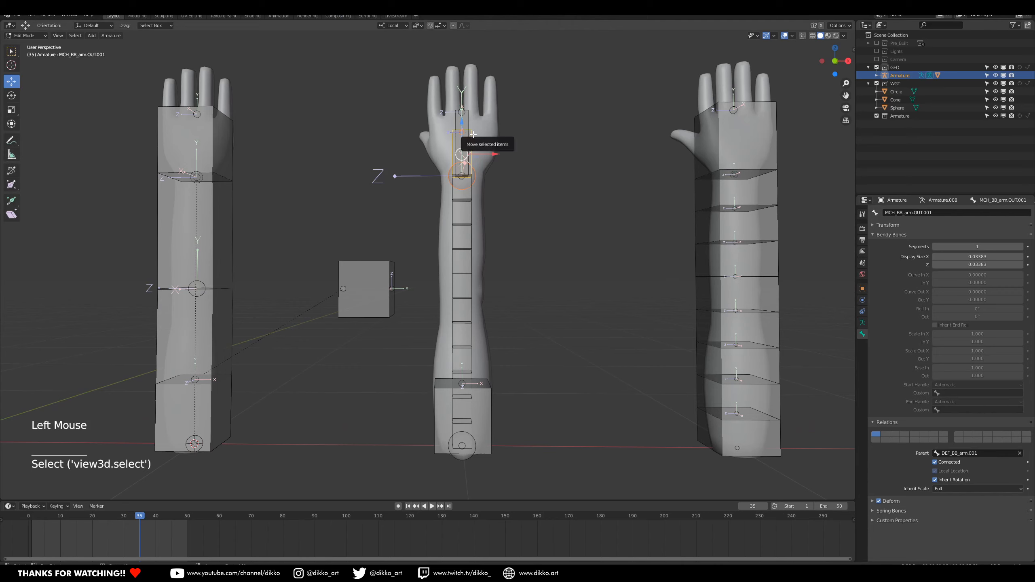
pyautogui.hotkey('shift', 's')
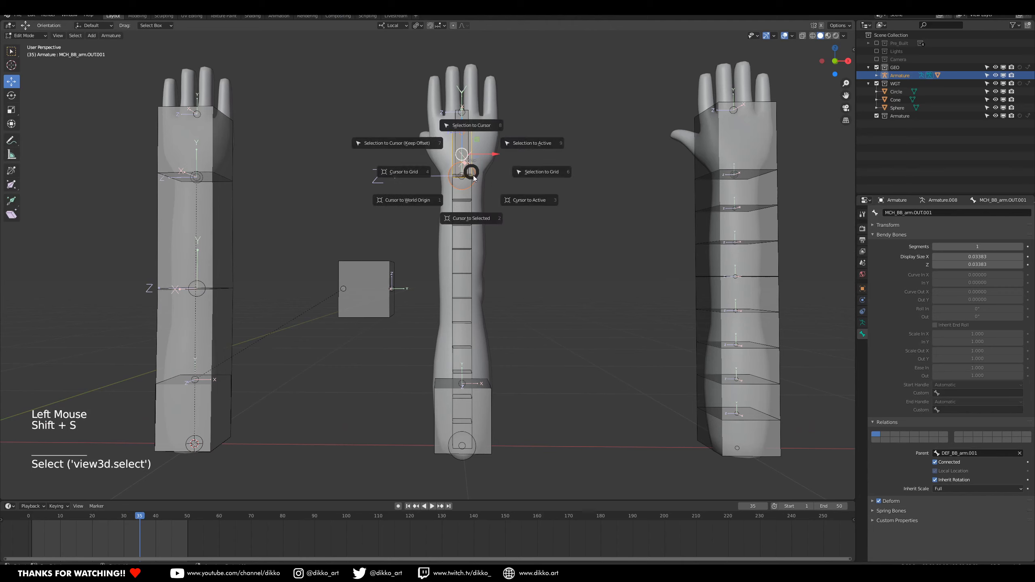
pyautogui.press('Escape')
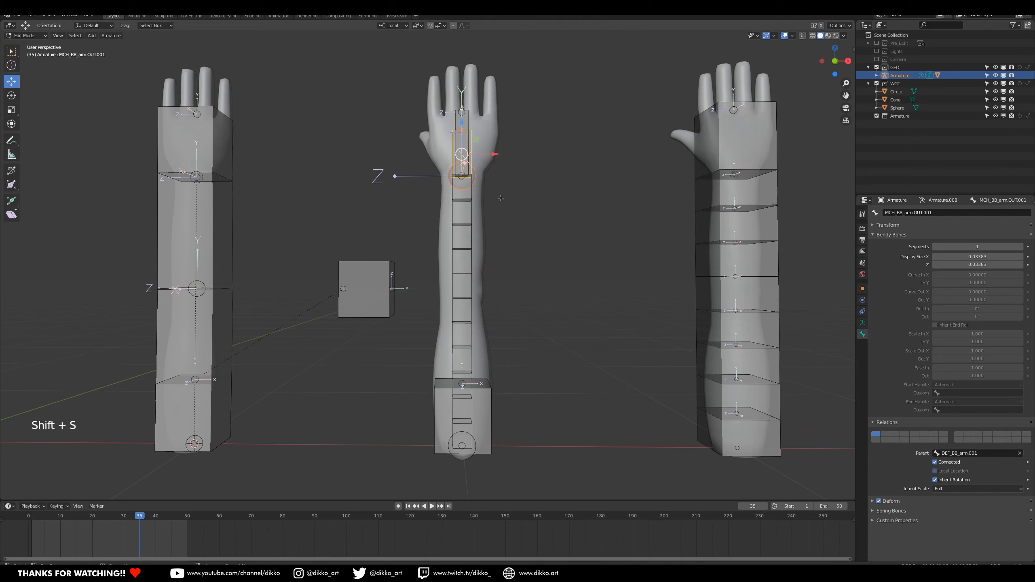
pyautogui.press('shift')
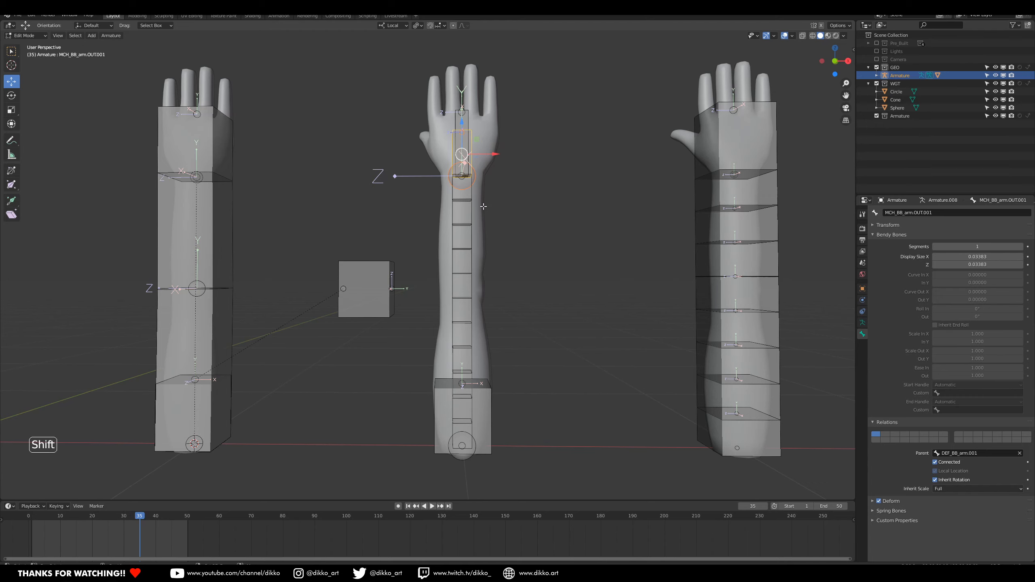
pyautogui.hotkey('shift', 'd')
pyautogui.press('z')
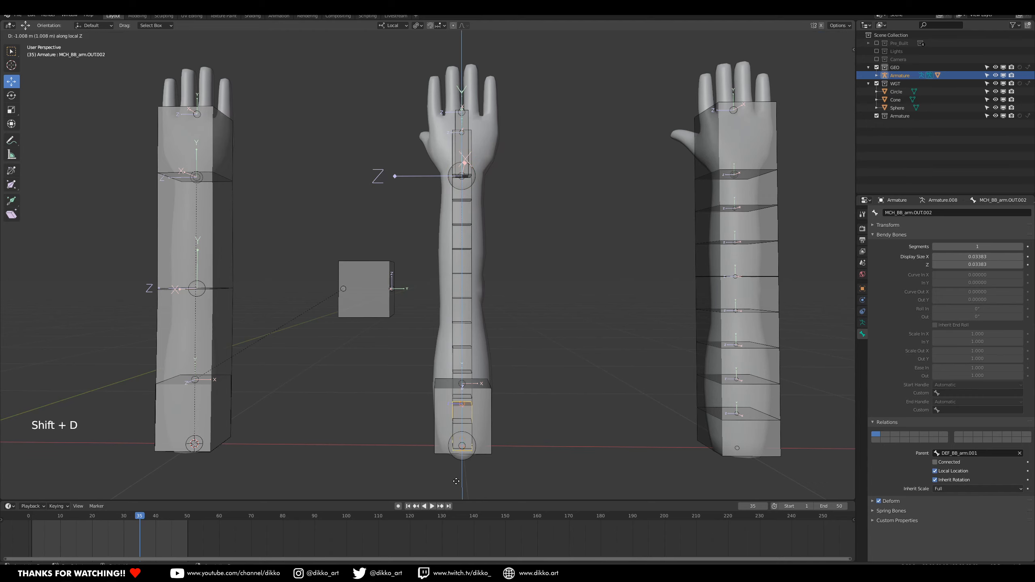
pyautogui.click(461, 62)
pyautogui.keyDown('shift'); pyautogui.moveTo(481, 361); pyautogui.dragTo(481, 292, button='middle'); pyautogui.keyUp('shift')
pyautogui.scroll(2, 482, 292)
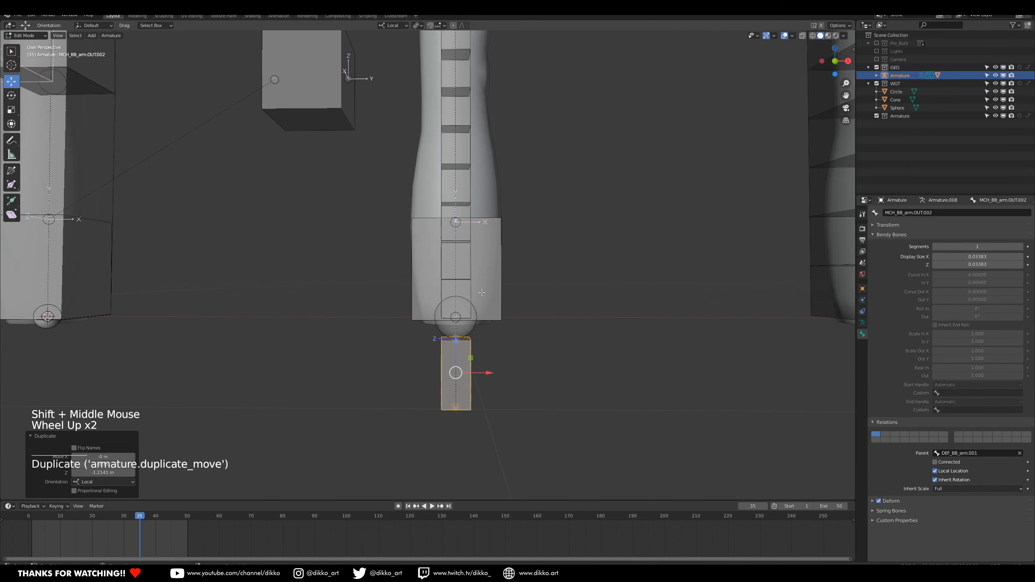
# Change the armature's bone display type to Octahedral.
pyautogui.moveTo(458, 340); pyautogui.dragTo(444, 340, button='middle')
pyautogui.scroll(1, 443, 340)
pyautogui.click(863, 322)
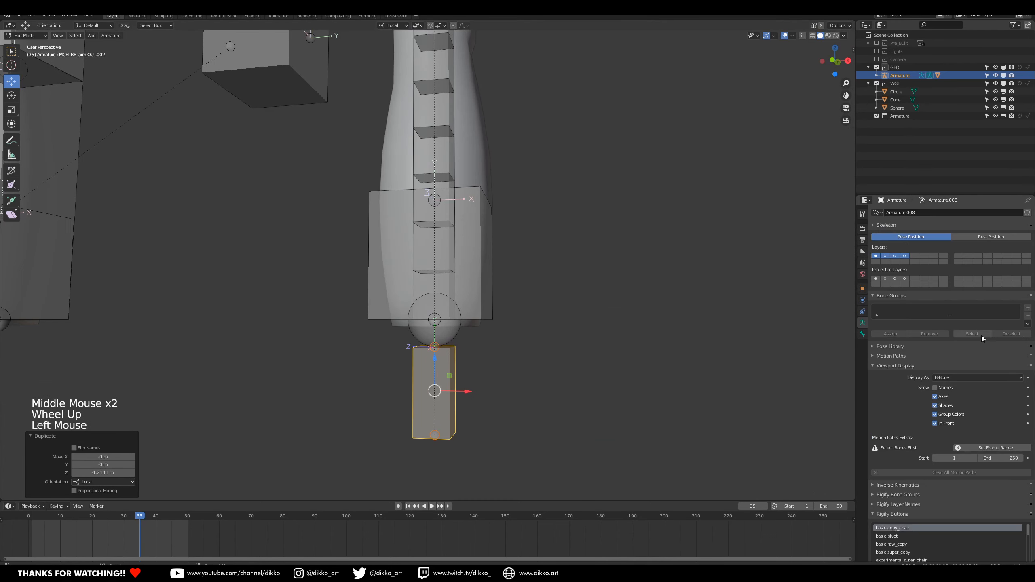
pyautogui.click(863, 334)
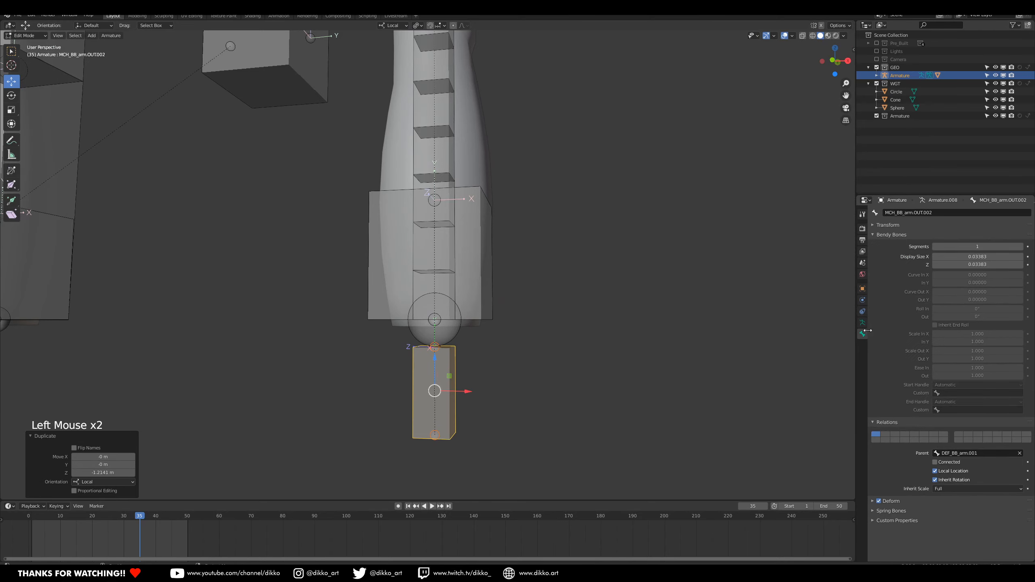
pyautogui.click(863, 323)
pyautogui.scroll(-1, 895, 366)
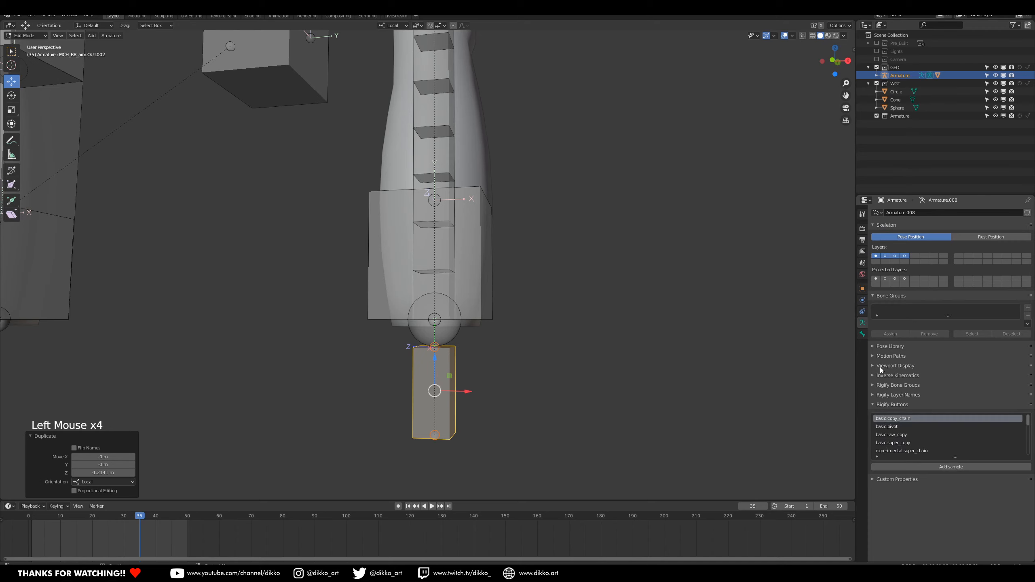
pyautogui.click(880, 366)
pyautogui.click(973, 378)
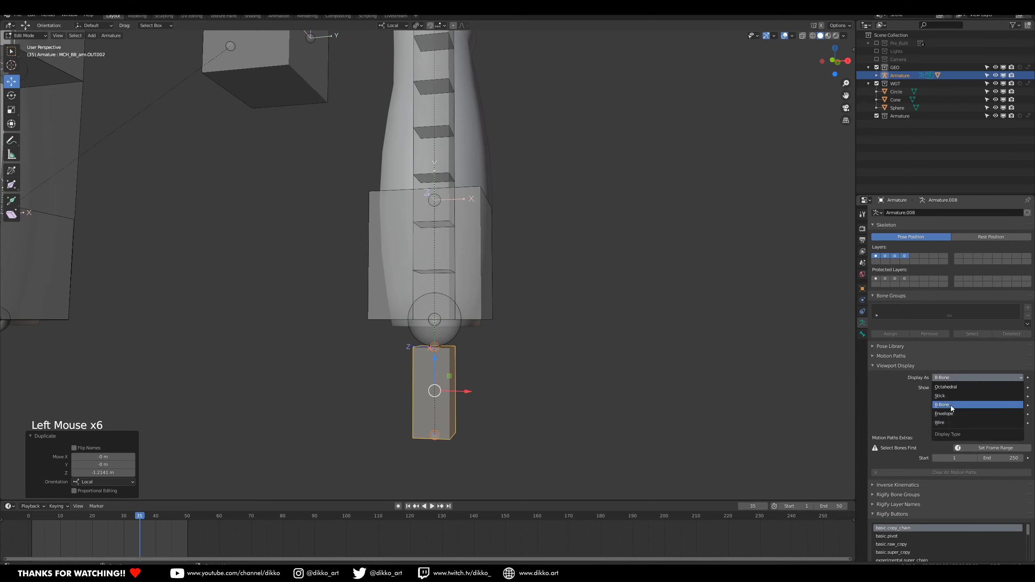
pyautogui.click(946, 387)
pyautogui.scroll(1, 444, 374)
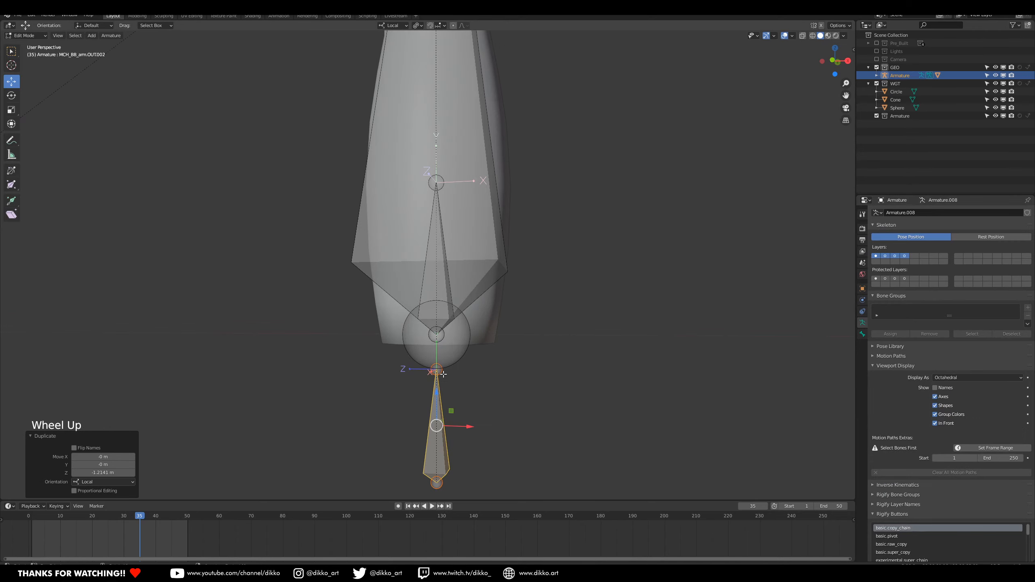
# Snap the duplicated bone's upper joint to the arm's base joint and raise its lower joint about 0.022 m.
pyautogui.click(442, 373)
pyautogui.click(437, 334)
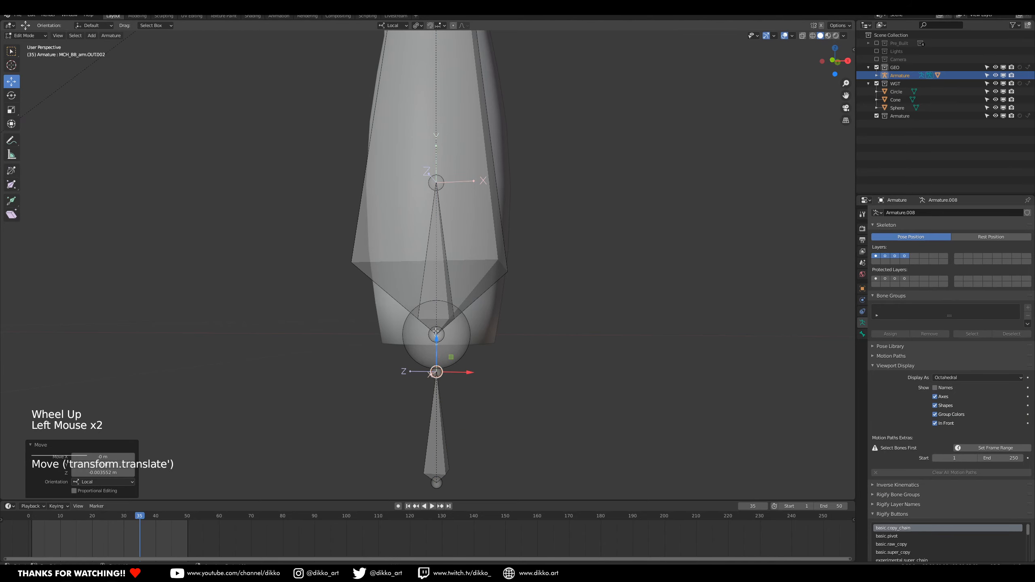
pyautogui.click(436, 332)
pyautogui.hotkey('shift', 's')
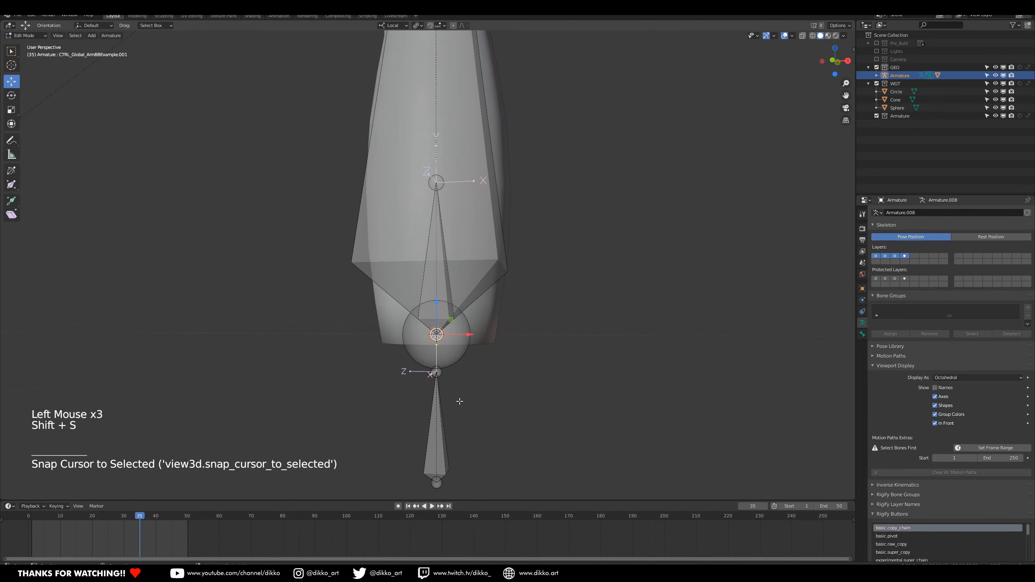
pyautogui.click(444, 374)
pyautogui.hotkey('shift', 's')
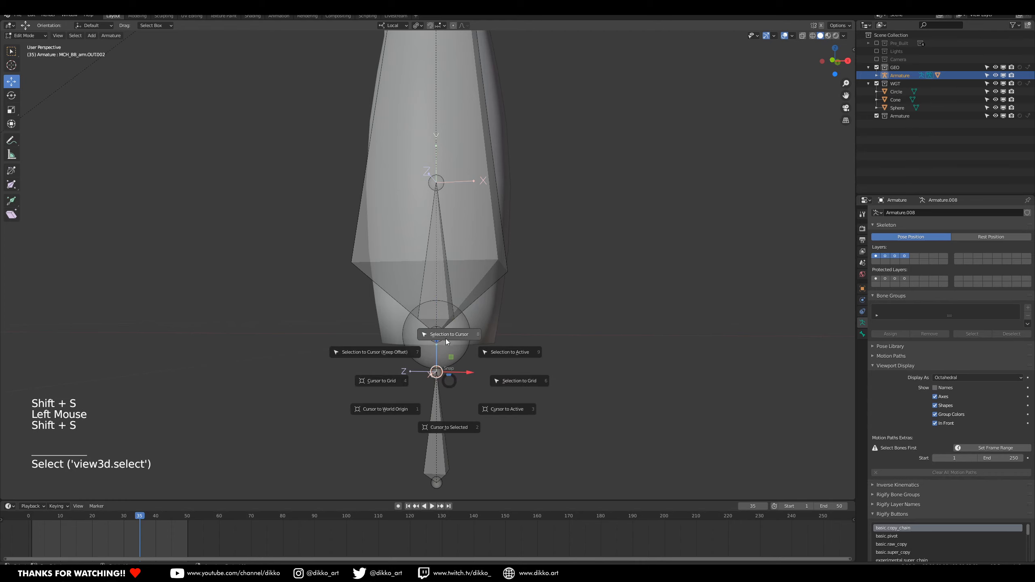
pyautogui.click(484, 345)
pyautogui.click(436, 484)
pyautogui.moveTo(437, 455); pyautogui.dragTo(424, 404)
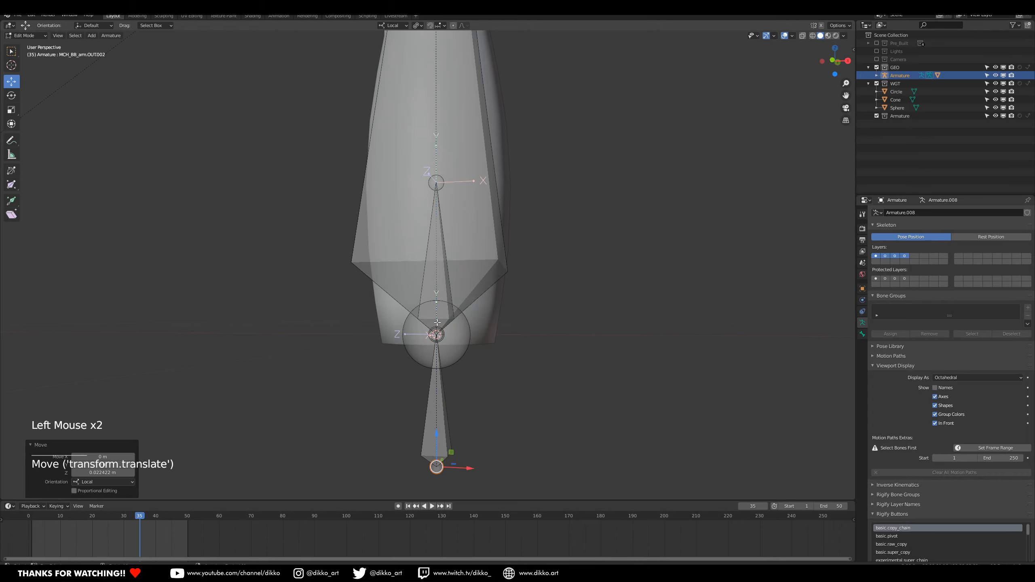
# Select the duplicated bone at the arm's base and examine its placement relative to the arm's other bones.
pyautogui.scroll(-2, 436, 323)
pyautogui.moveTo(437, 323); pyautogui.dragTo(385, 293, button='middle')
pyautogui.scroll(-2, 453, 324)
pyautogui.click(452, 334)
pyautogui.click(453, 333)
pyautogui.click(453, 334)
pyautogui.click(453, 334)
pyautogui.scroll(-2, 397, 296)
pyautogui.moveTo(385, 293); pyautogui.dragTo(373, 291, button='middle')
pyautogui.moveTo(458, 334); pyautogui.dragTo(473, 399, button='middle')
pyautogui.scroll(-1, 459, 280)
pyautogui.click(473, 399)
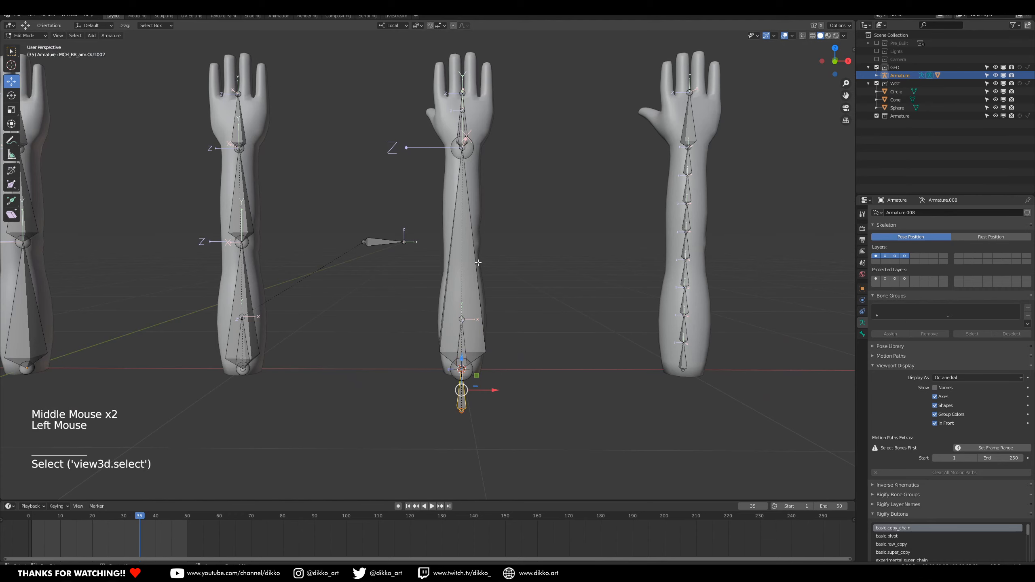
pyautogui.moveTo(461, 186); pyautogui.dragTo(464, 185, button='middle')
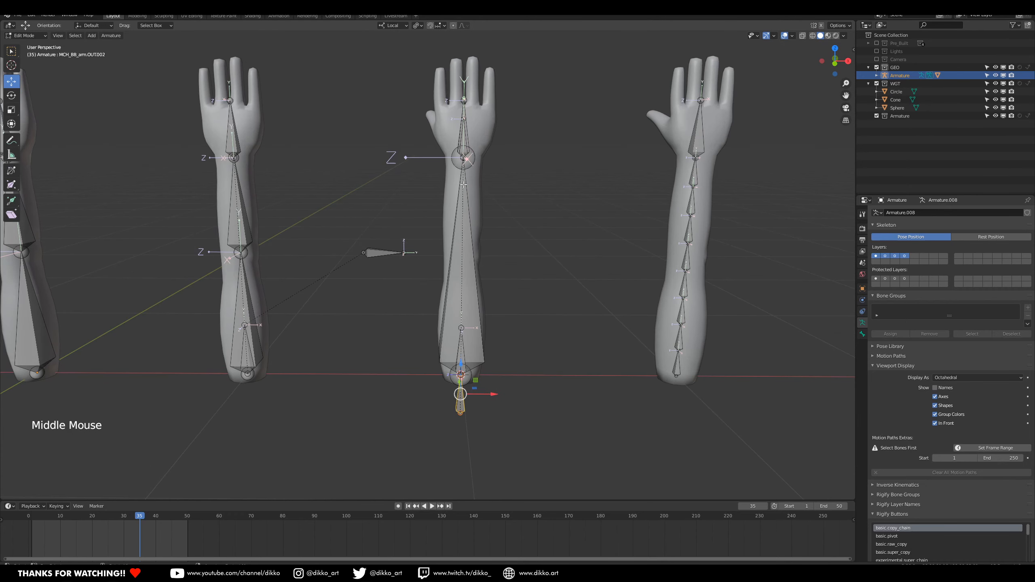
pyautogui.moveTo(435, 280); pyautogui.dragTo(452, 354, button='middle')
pyautogui.scroll(2, 437, 282)
pyautogui.scroll(1, 452, 354)
pyautogui.scroll(-2, 444, 265)
pyautogui.moveTo(441, 204); pyautogui.dragTo(461, 294, button='middle')
pyautogui.moveTo(461, 295); pyautogui.dragTo(432, 244, button='middle')
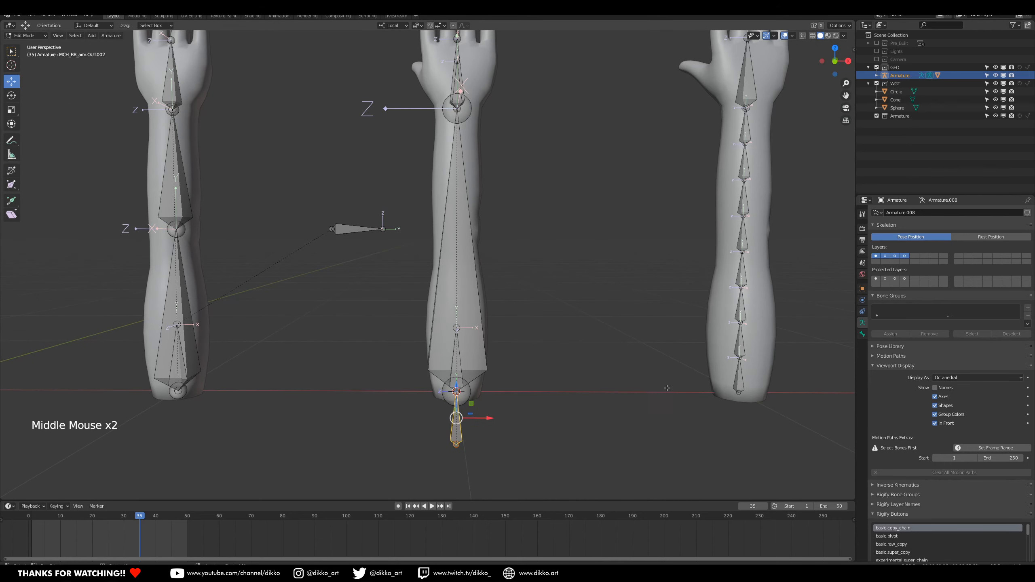
# Set the armature's bone display type back to B-Bone.
pyautogui.click(863, 334)
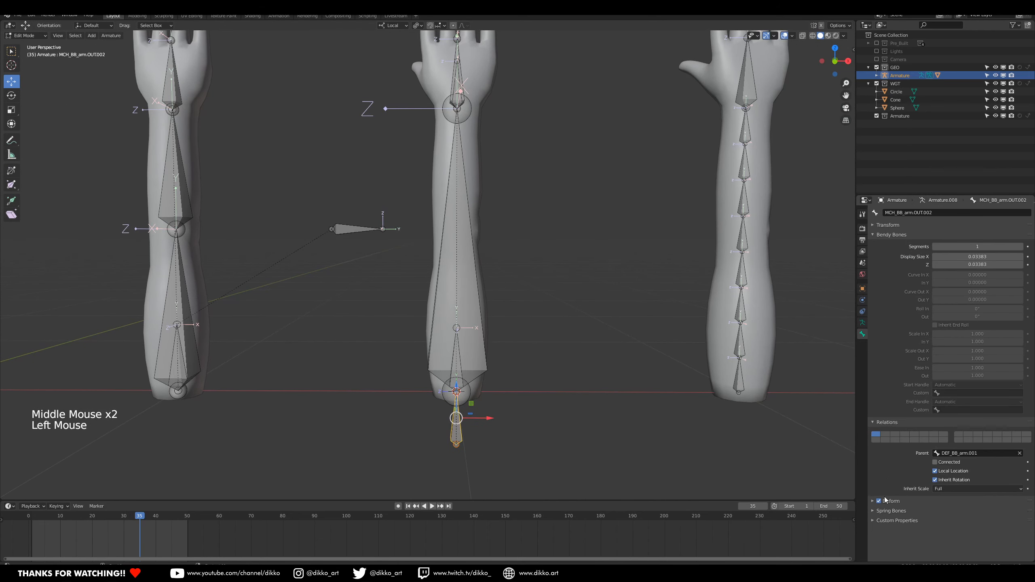
pyautogui.click(863, 323)
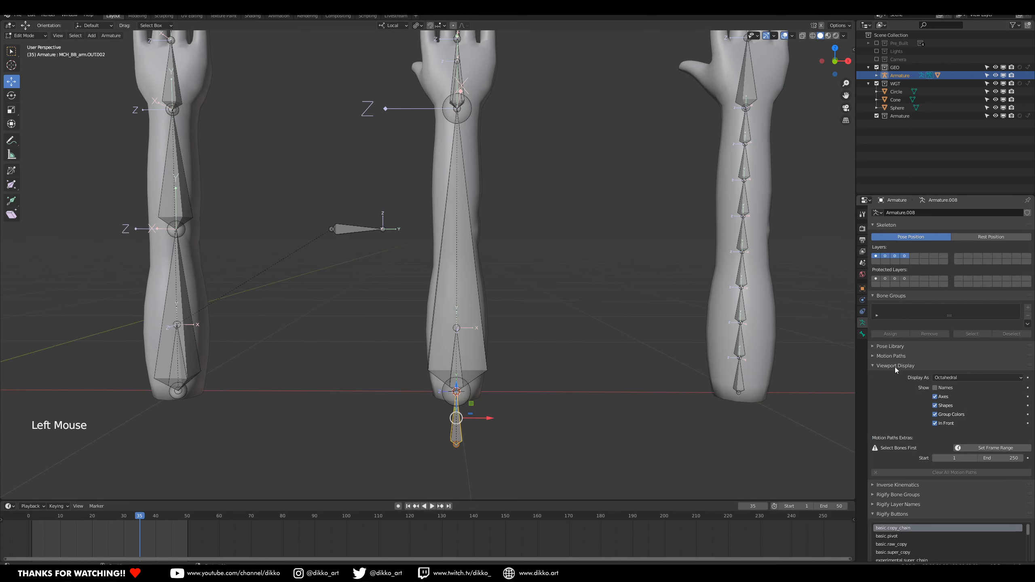
pyautogui.moveTo(979, 376); pyautogui.dragTo(987, 406)
pyautogui.scroll(-1, 530, 351)
pyautogui.moveTo(530, 351)
pyautogui.mouseDown(button='middle')
pyautogui.moveTo(542, 356)
pyautogui.moveTo(528, 349)
pyautogui.mouseUp(button='middle')
pyautogui.scroll(1, 486, 280)
pyautogui.keyDown('shift'); pyautogui.moveTo(486, 280); pyautogui.dragTo(481, 303, button='middle'); pyautogui.keyUp('shift')
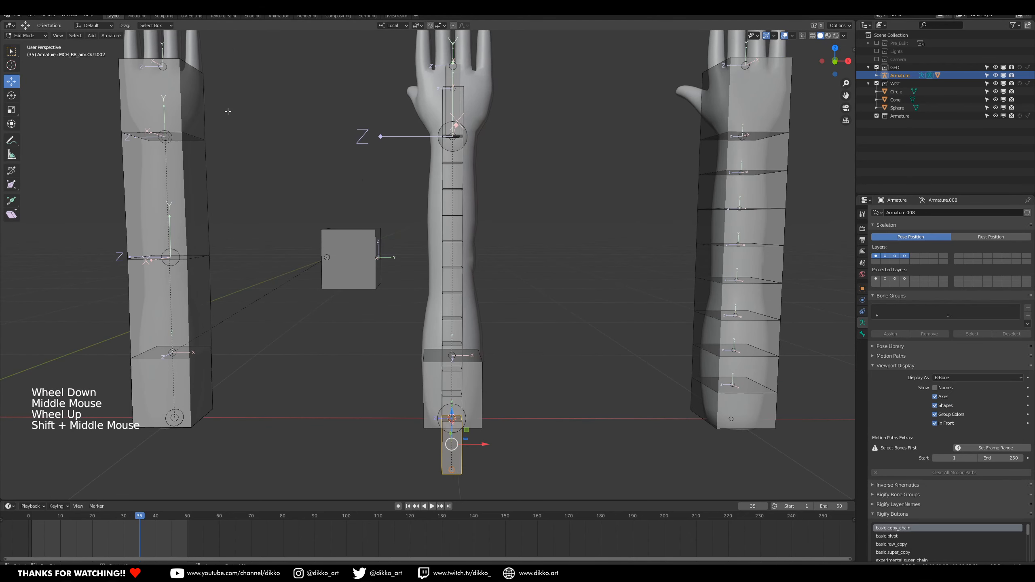
# Rename the duplicated bone below the arm's base as MCH_BB_arm.IN.001.
pyautogui.click(863, 336)
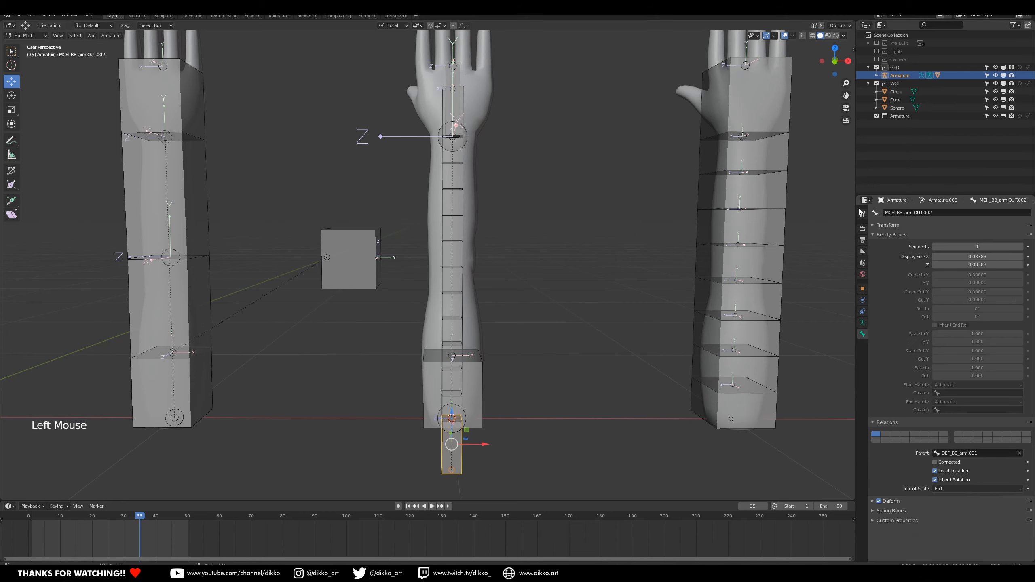
pyautogui.click(922, 213)
pyautogui.moveTo(913, 212); pyautogui.dragTo(946, 214)
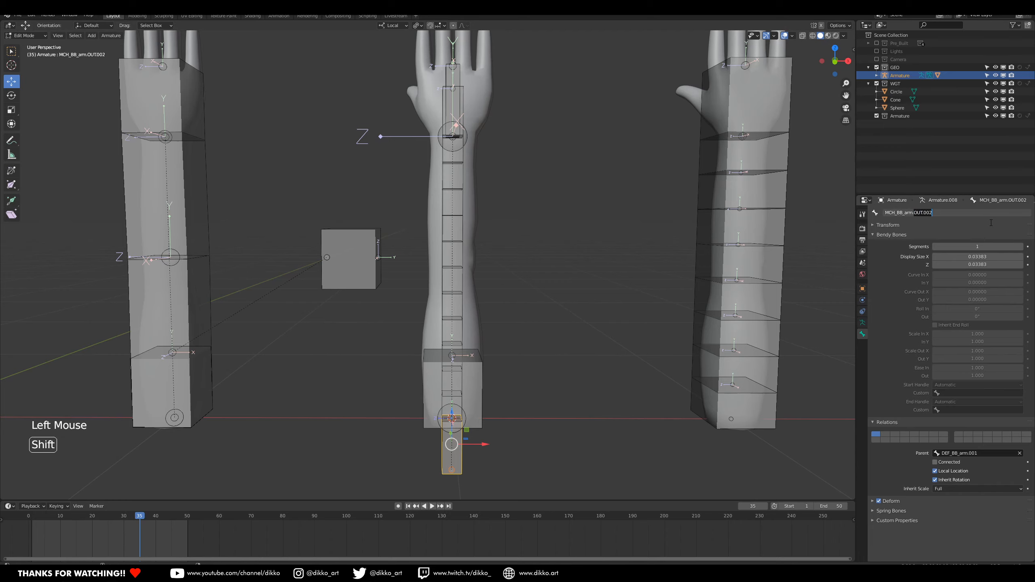
pyautogui.write('IN.')
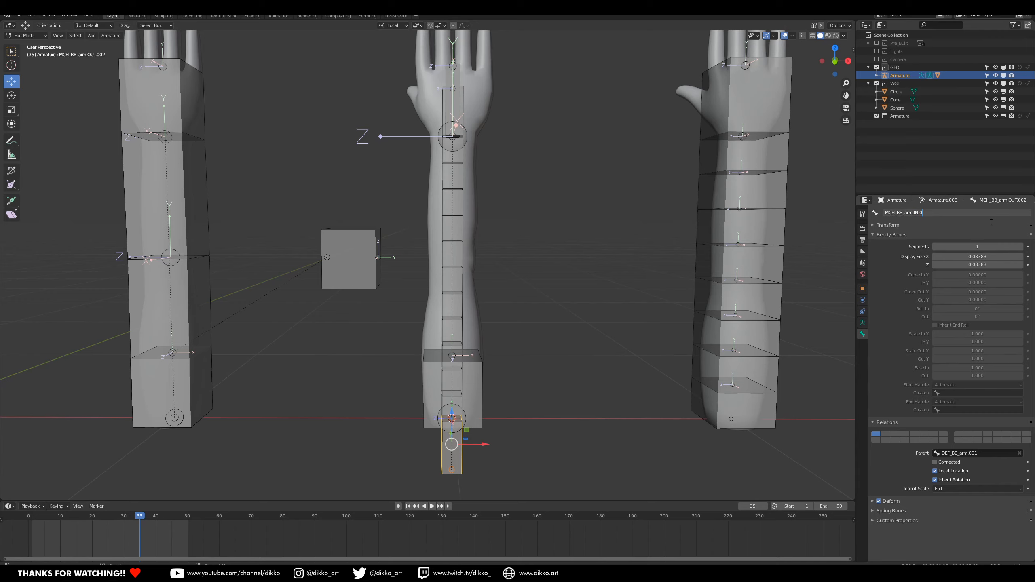
pyautogui.press('Return')
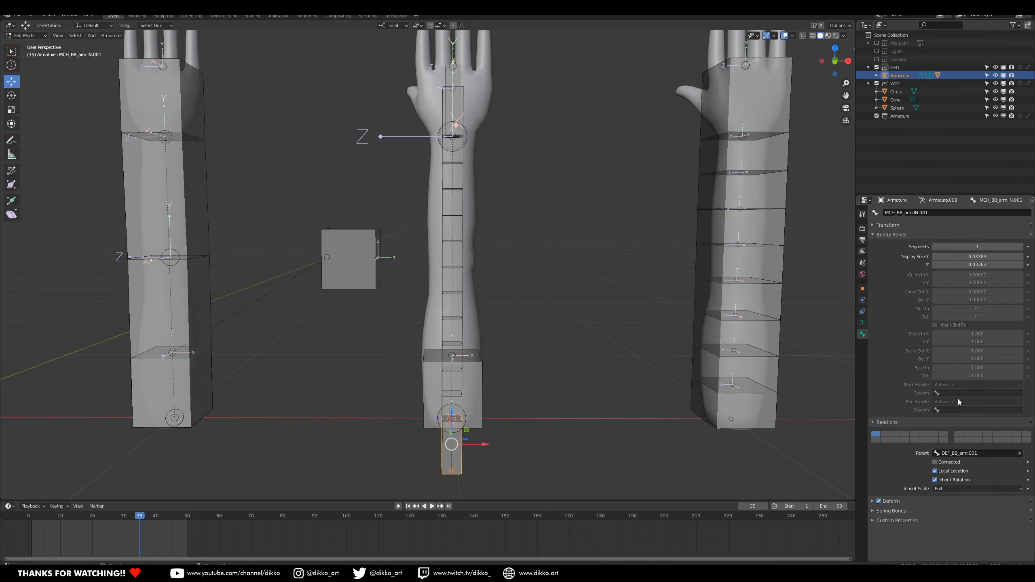
# Examine the overlapping control, deform and mechanism bones at the arm's base and hand by selecting them in turn.
pyautogui.moveTo(449, 216); pyautogui.dragTo(495, 258, button='middle')
pyautogui.moveTo(494, 257); pyautogui.dragTo(526, 186, button='middle')
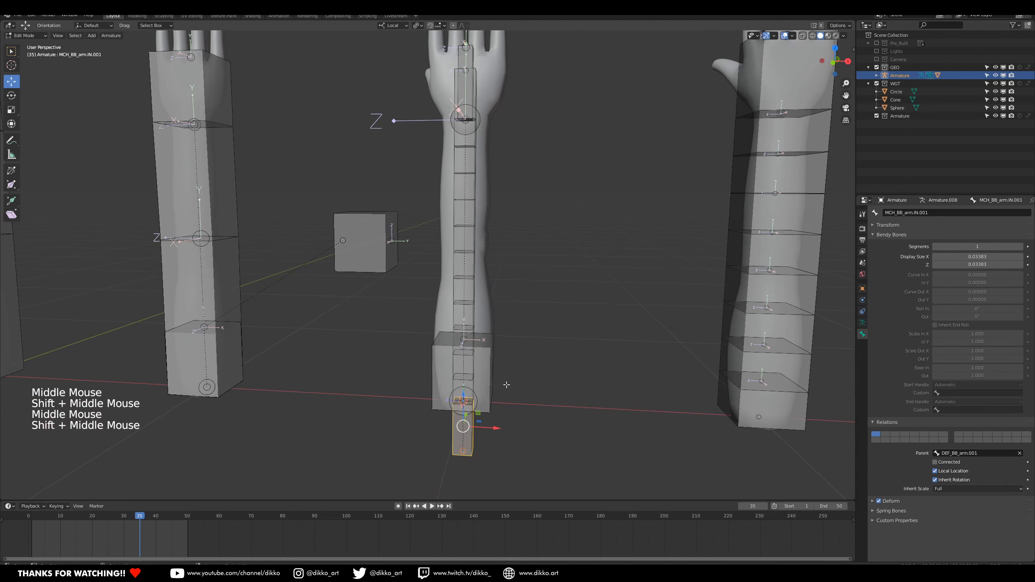
pyautogui.click(490, 379)
pyautogui.click(475, 318)
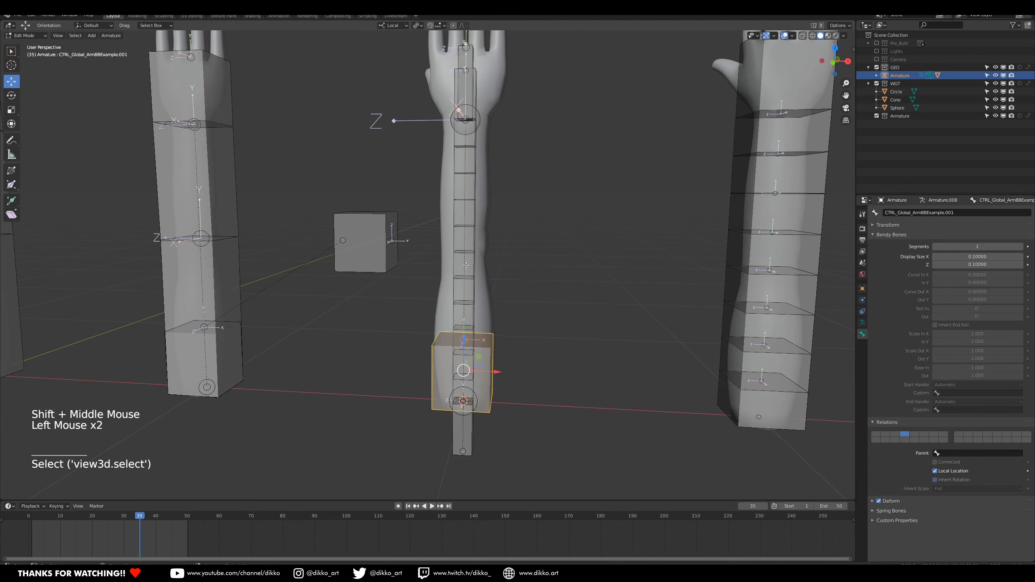
pyautogui.keyDown('shift'); pyautogui.moveTo(469, 91); pyautogui.dragTo(466, 205, button='middle'); pyautogui.keyUp('shift')
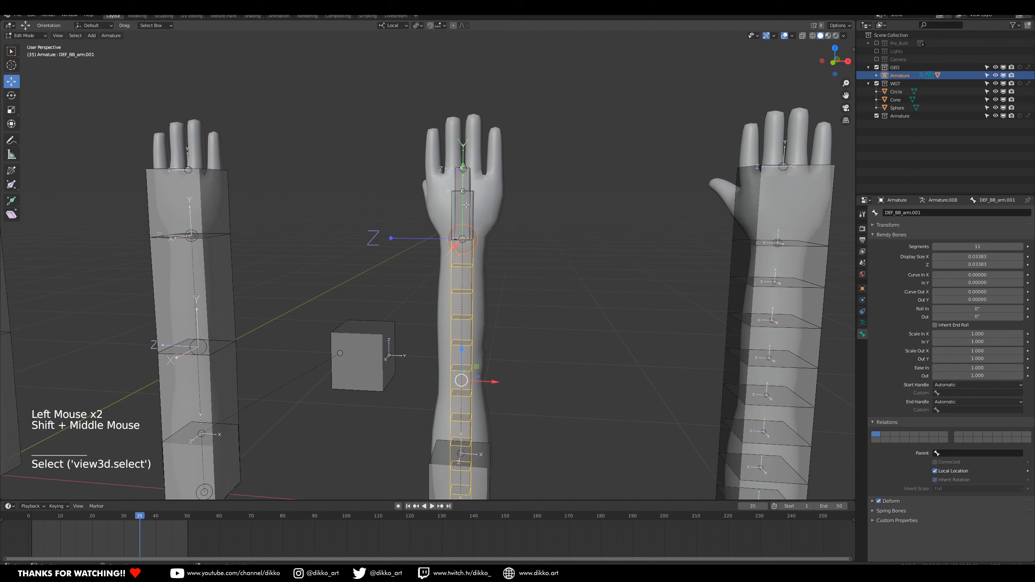
pyautogui.click(474, 197)
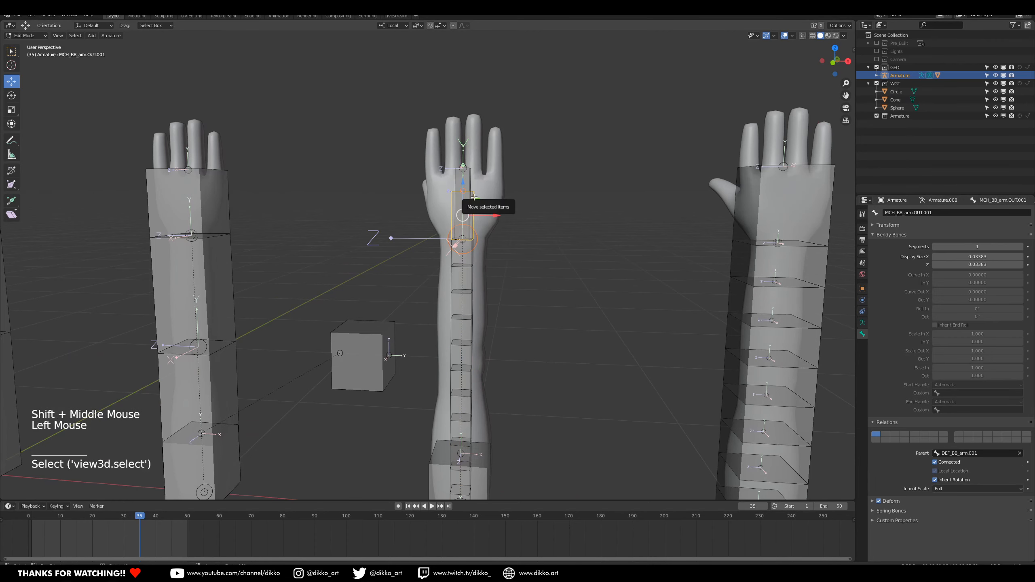
pyautogui.click(472, 180)
pyautogui.click(472, 180)
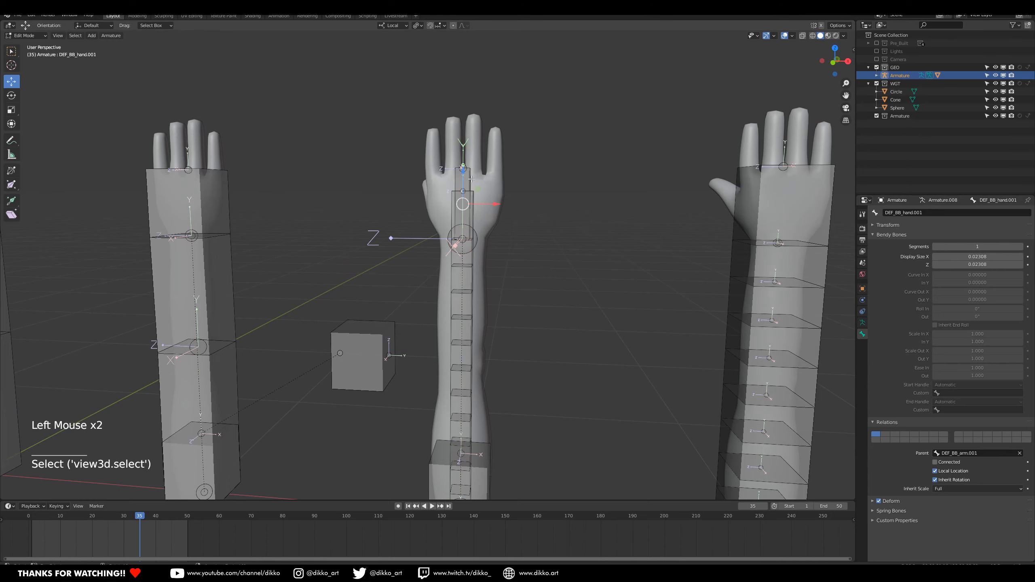
pyautogui.click(472, 180)
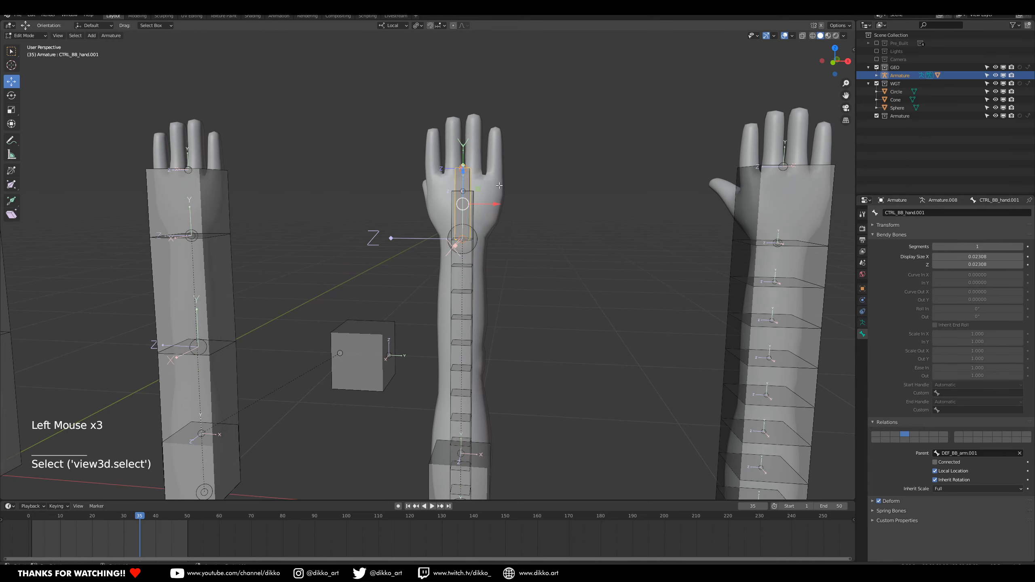
pyautogui.press('shift')
pyautogui.keyDown('shift'); pyautogui.moveTo(559, 292); pyautogui.dragTo(581, 204, button='middle'); pyautogui.keyUp('shift')
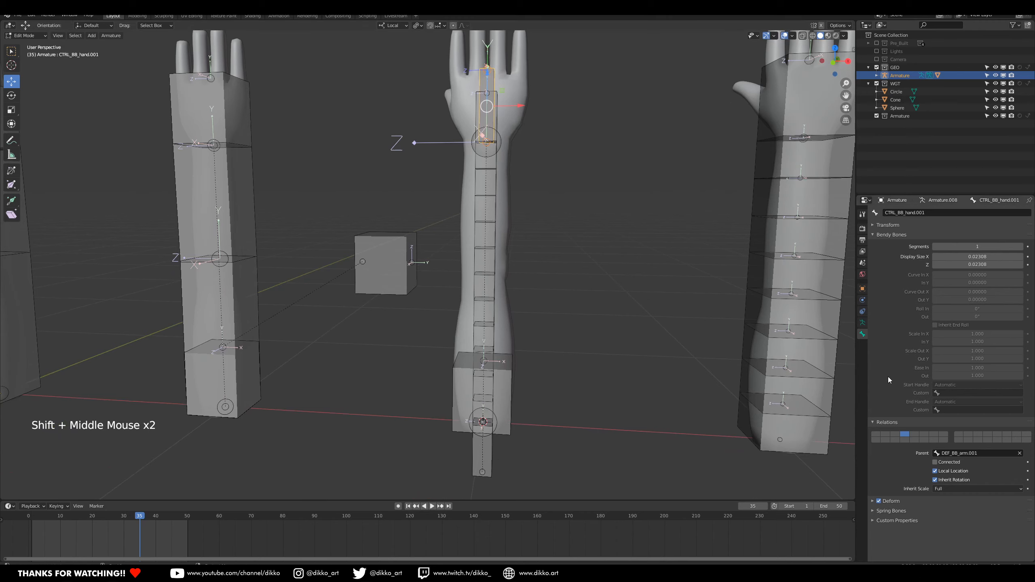
# Show the armature's data properties and switch the armature from Edit Mode to Pose Mode.
pyautogui.click(863, 325)
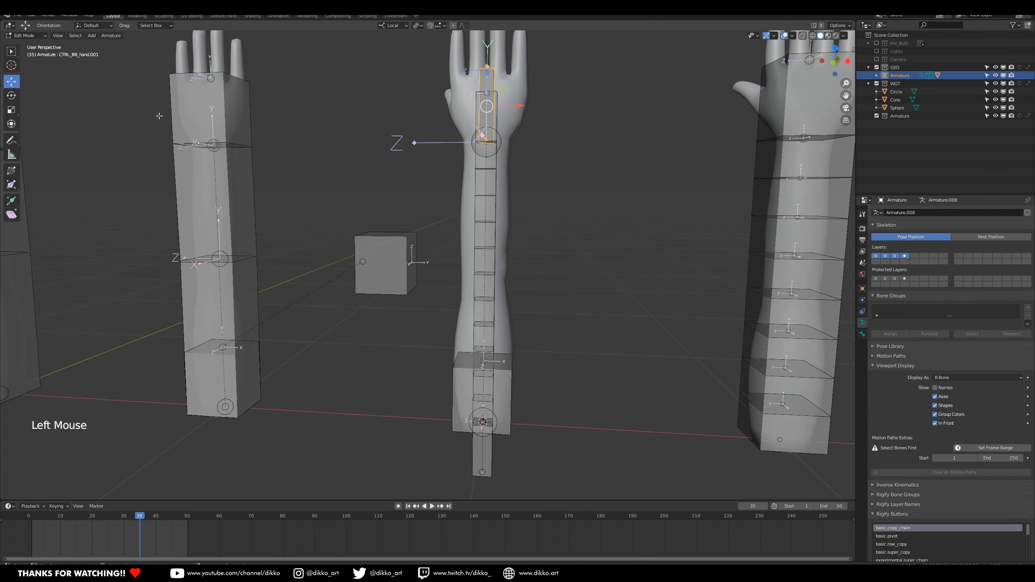
pyautogui.click(25, 36)
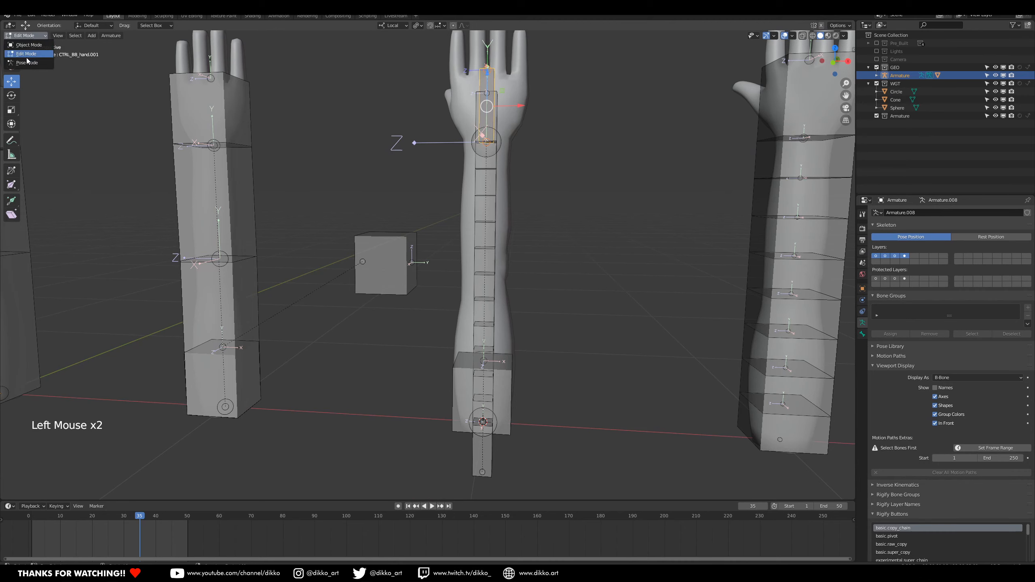
pyautogui.click(27, 55)
pyautogui.click(18, 39)
pyautogui.click(19, 39)
pyautogui.click(25, 63)
pyautogui.moveTo(469, 175); pyautogui.dragTo(491, 93, button='middle')
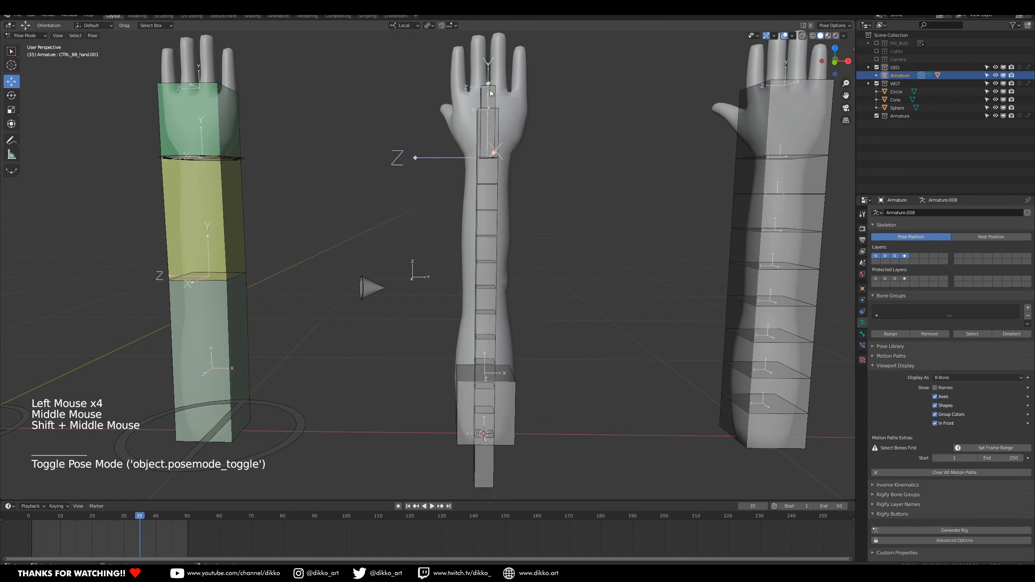
# Add a Damped Track constraint to the segmented bone DEF_BB_arm.001 with MCH_BB_arm.OUT.001 as its target.
pyautogui.click(499, 124)
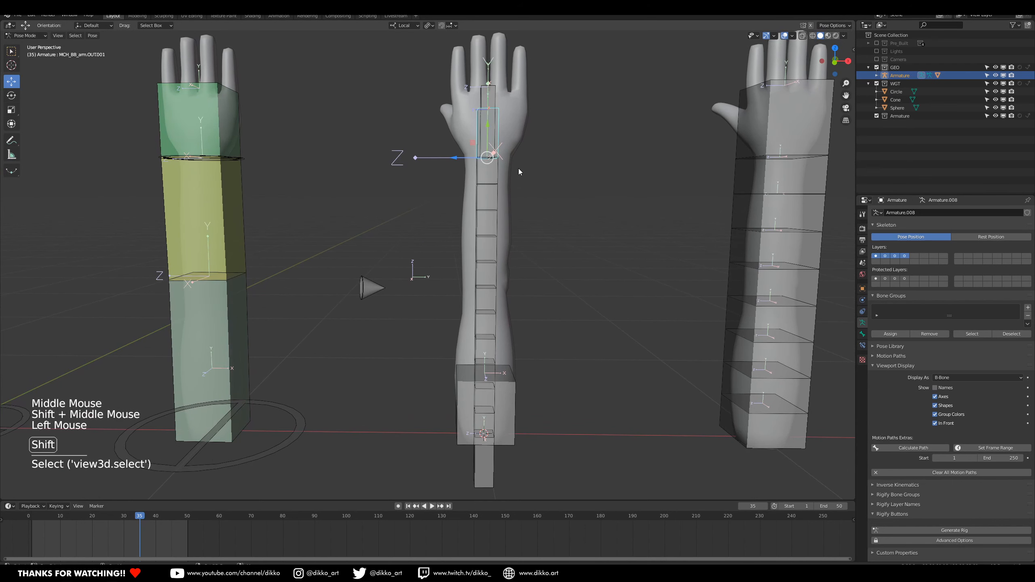
pyautogui.keyDown('shift'); pyautogui.moveTo(515, 306); pyautogui.dragTo(510, 250, button='middle'); pyautogui.keyUp('shift')
pyautogui.click(491, 413)
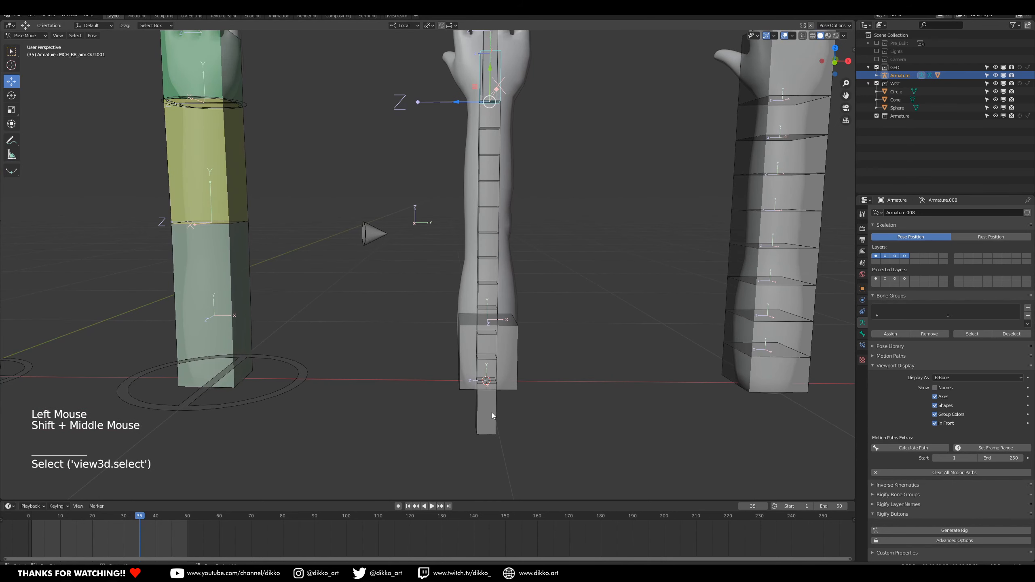
pyautogui.click(502, 76)
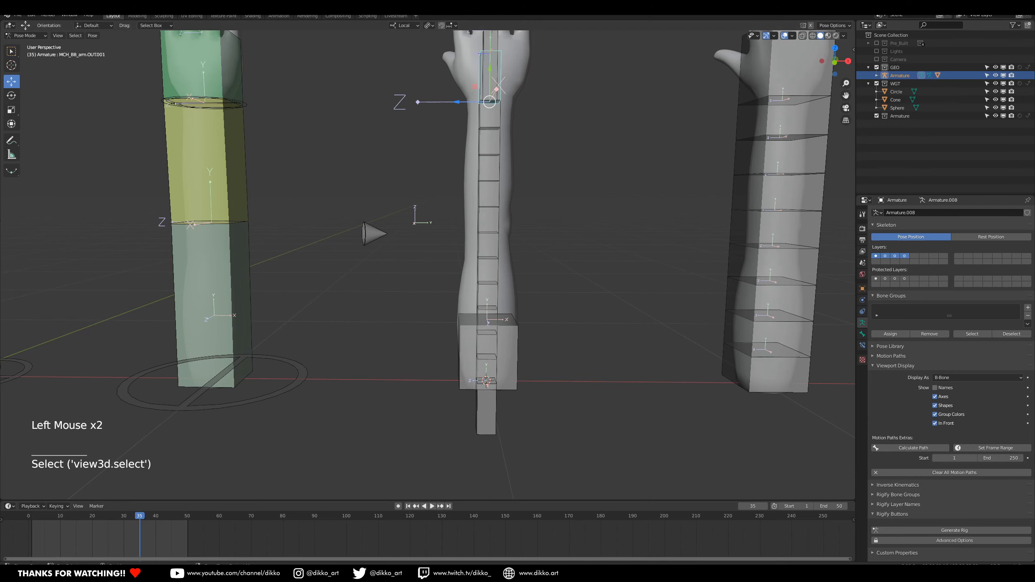
pyautogui.moveTo(479, 151); pyautogui.dragTo(485, 112, button='middle')
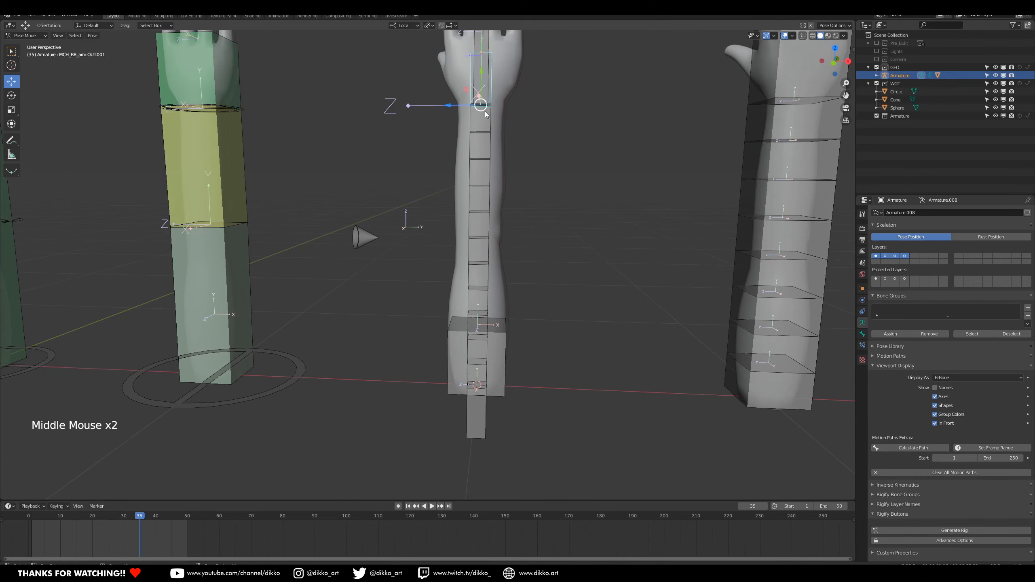
pyautogui.keyDown('shift'); pyautogui.click(488, 199); pyautogui.keyUp('shift')
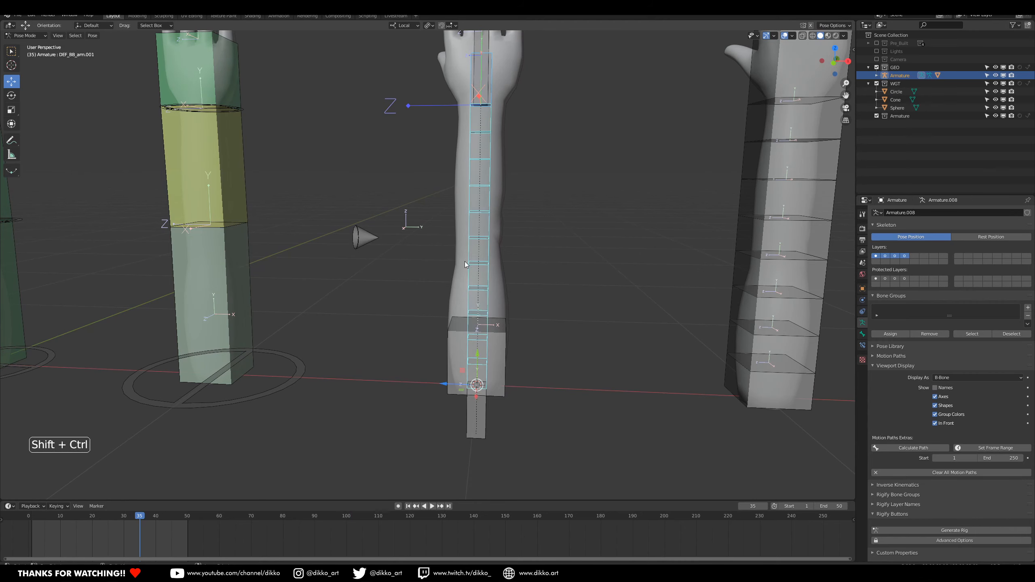
pyautogui.hotkey('shift', 'ctrl', 'c')
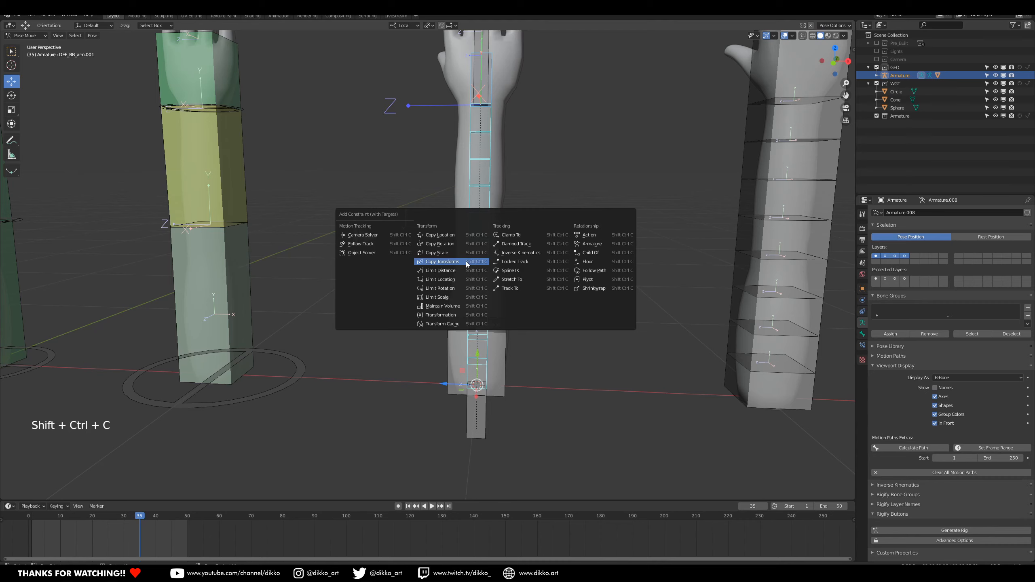
pyautogui.click(529, 244)
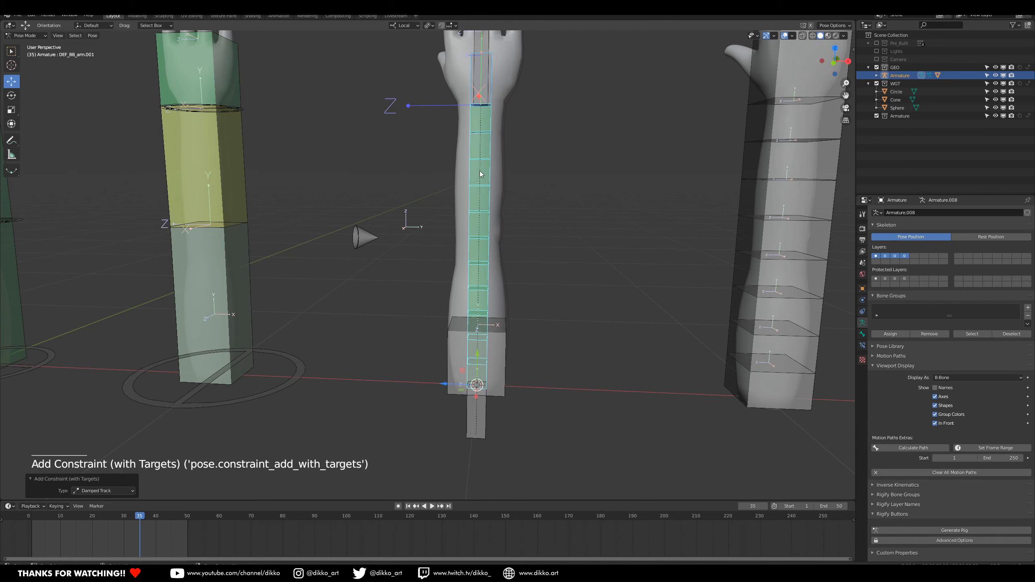
# Test the Damped Track by moving MCH_BB_arm.OUT.001 sideways, and undo the move.
pyautogui.keyDown('shift'); pyautogui.moveTo(508, 121); pyautogui.dragTo(516, 160, button='middle'); pyautogui.keyUp('shift')
pyautogui.click(501, 130)
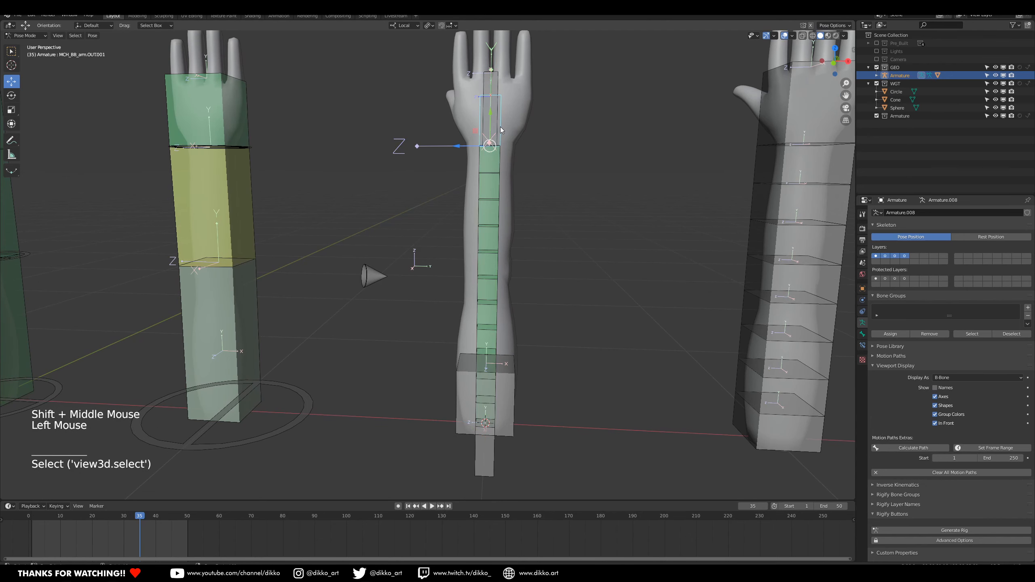
pyautogui.press('g')
pyautogui.click(553, 121)
pyautogui.hotkey('ctrl', 'z')
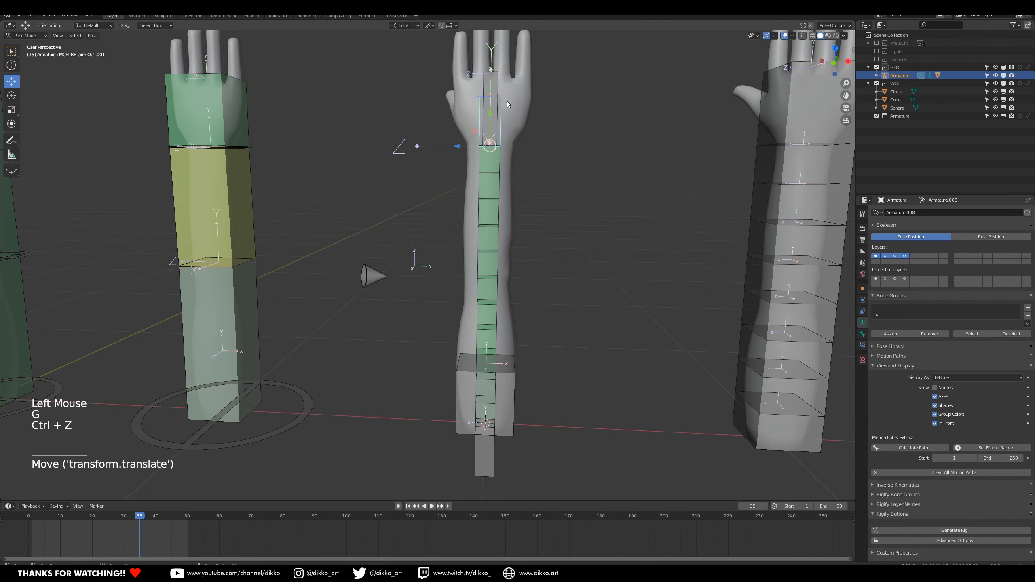
# In Edit Mode, clear the parent of MCH_BB_arm.OUT.001 and parent it to DEF_BB_hand.001 with Keep Offset.
pyautogui.press('Tab')
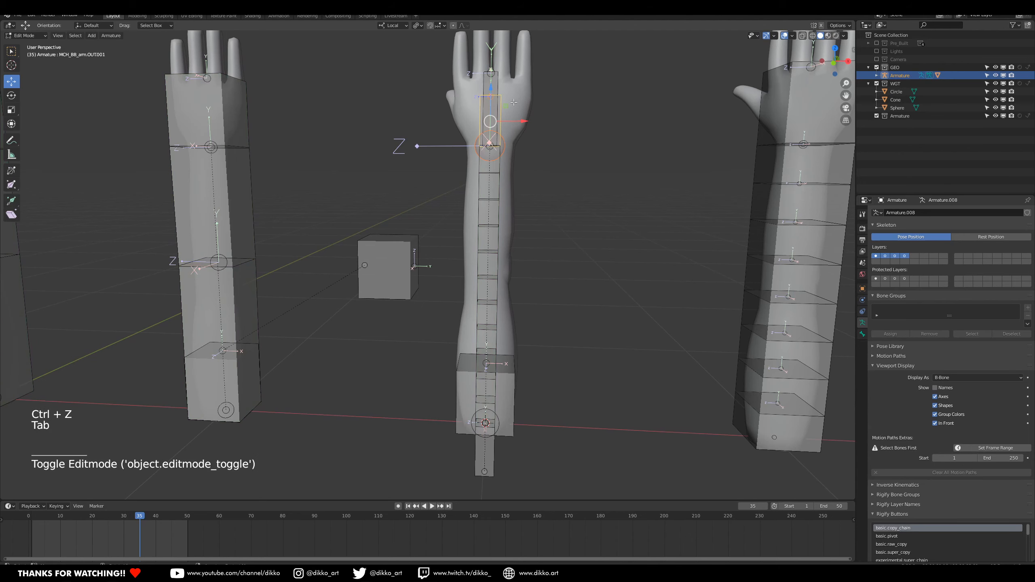
pyautogui.hotkey('alt', 'p')
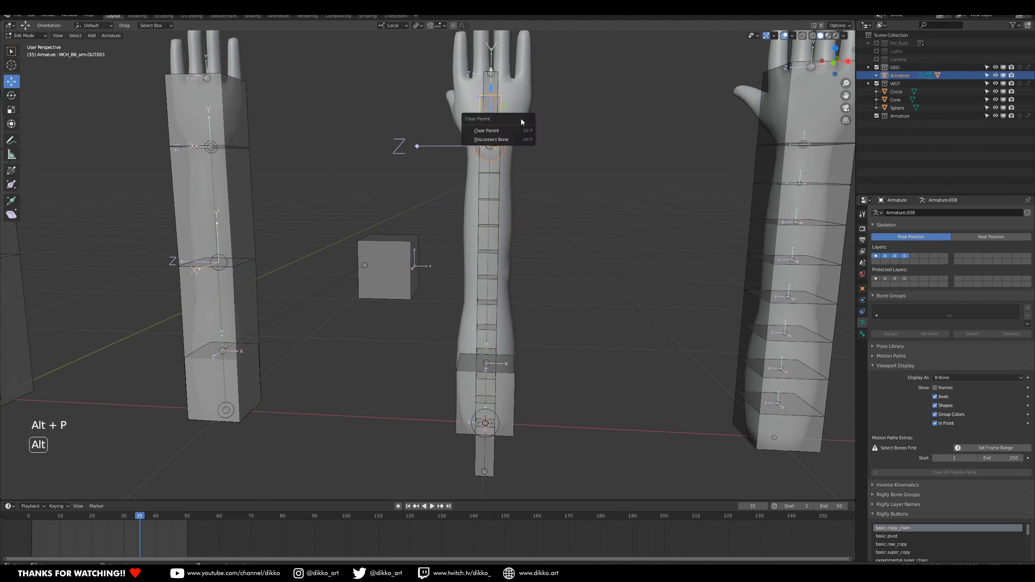
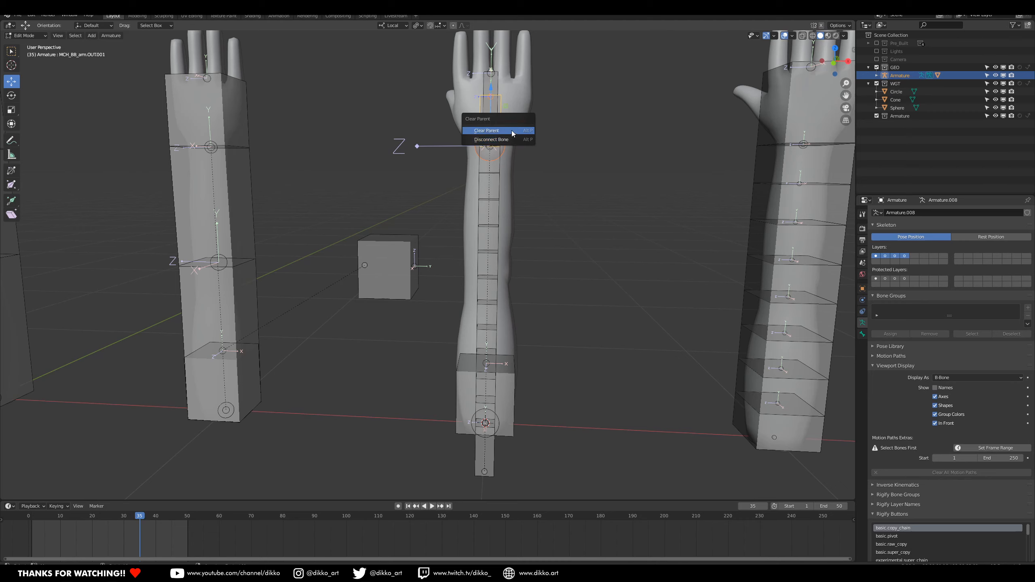
pyautogui.click(512, 133)
pyautogui.keyDown('shift'); pyautogui.click(501, 83); pyautogui.keyUp('shift')
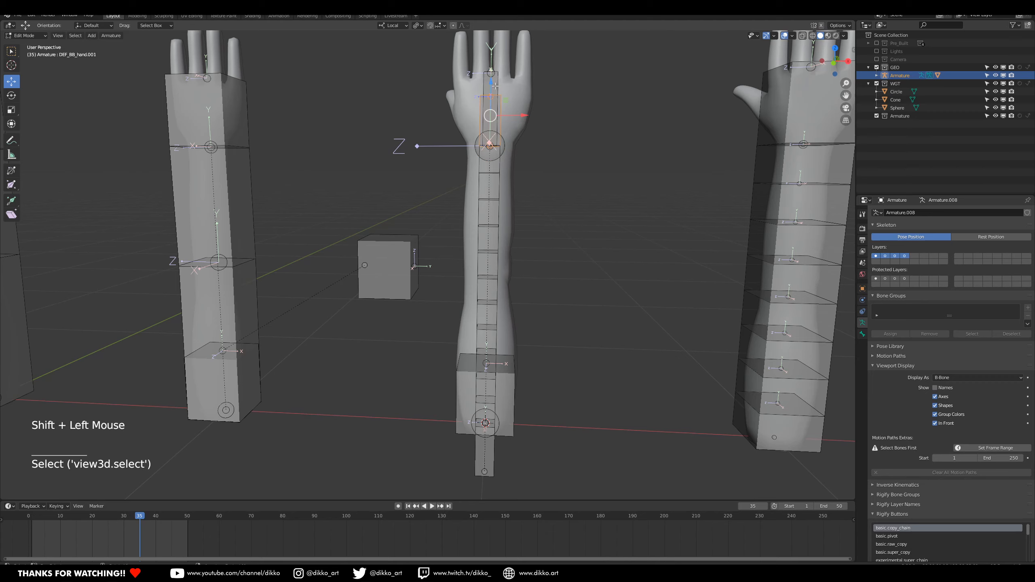
pyautogui.hotkey('ctrl', 'p')
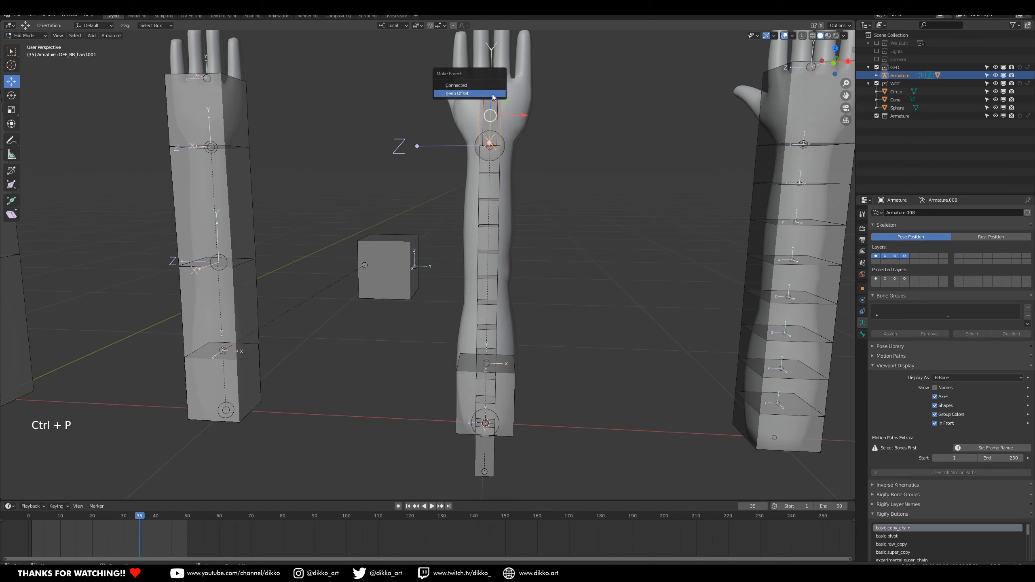
pyautogui.click(492, 94)
# Return to Pose Mode, test-move DEF_BB_hand.001 to check the parenting, and undo the move.
pyautogui.press('Tab')
pyautogui.click(498, 86)
pyautogui.click(498, 86)
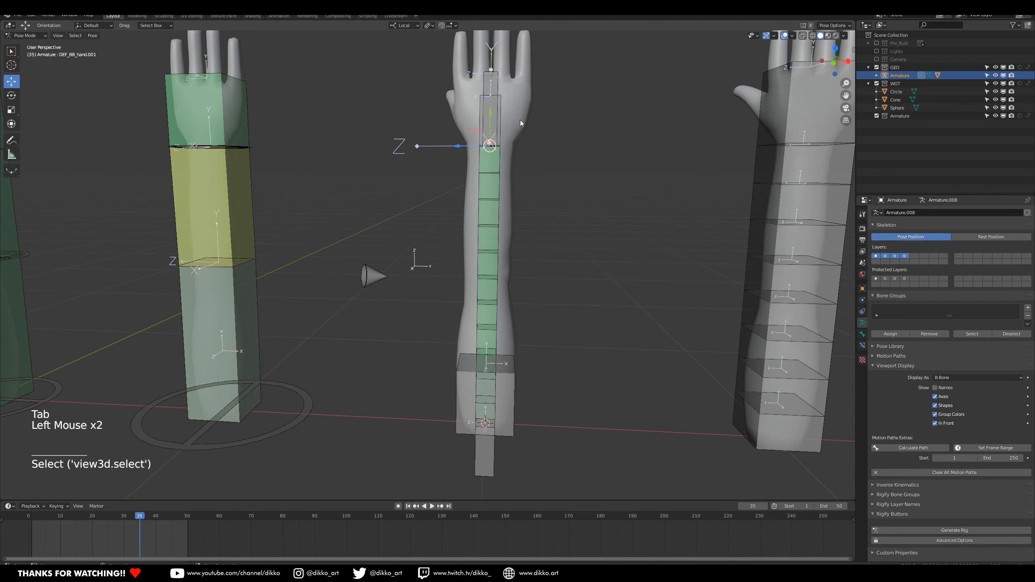
pyautogui.press('g')
pyautogui.hotkey('ctrl', 'z')
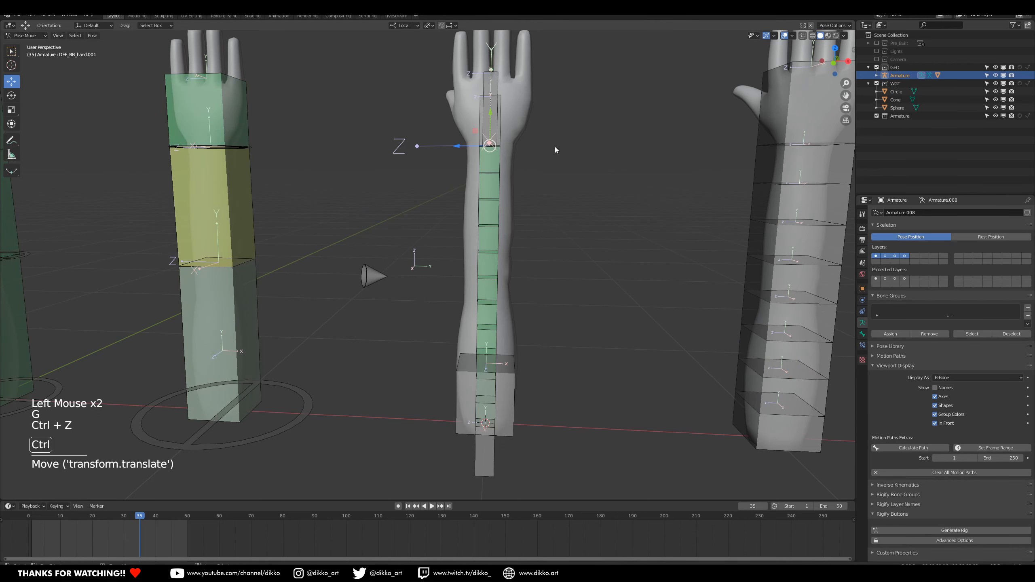
# Select all the overlapping bones in the hand and clear their parents in Edit Mode.
pyautogui.click(494, 84)
pyautogui.click(487, 81)
pyautogui.moveTo(429, 66); pyautogui.dragTo(554, 111)
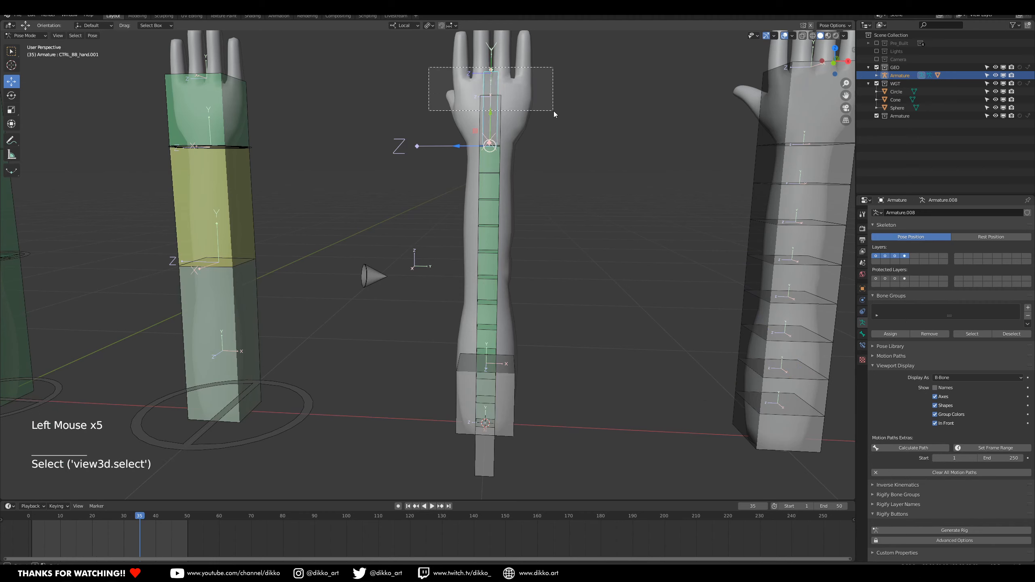
pyautogui.press('Tab')
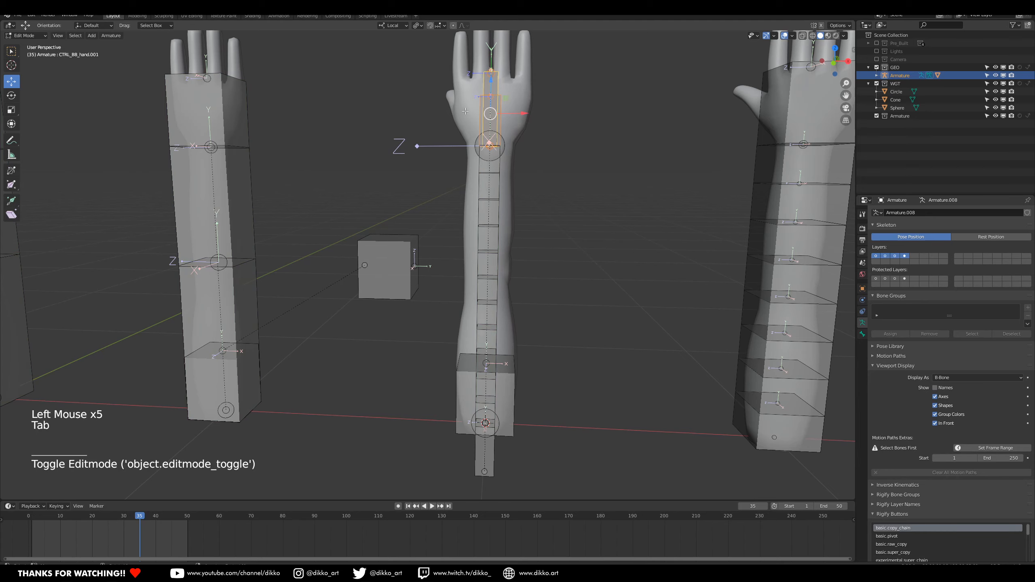
pyautogui.hotkey('alt', 'p')
pyautogui.click(447, 121)
# Parent MCH_BB_arm.OUT.001 to DEF_BB_hand.001 again using Keep Offset.
pyautogui.click(452, 124)
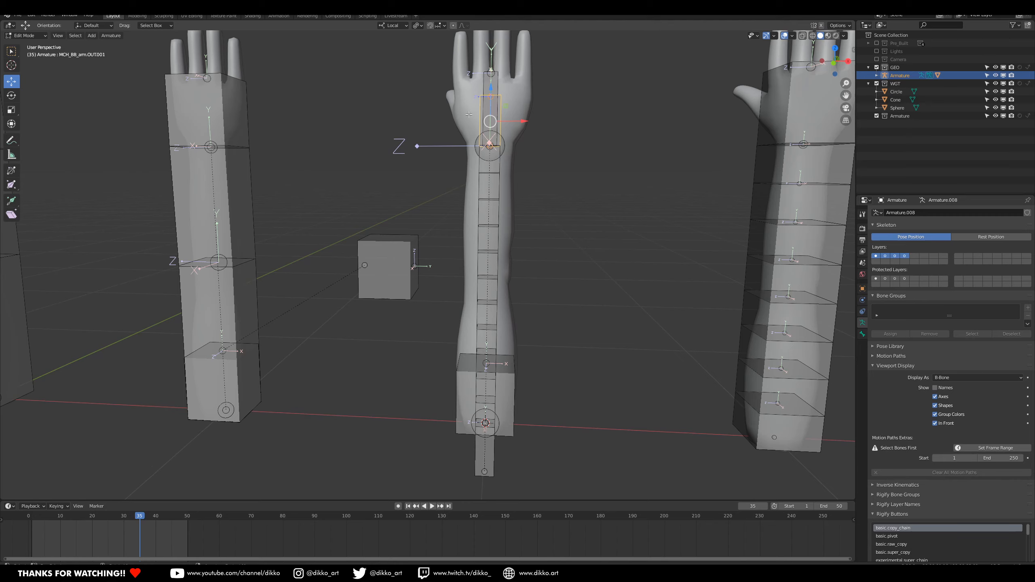
pyautogui.keyDown('shift'); pyautogui.click(481, 101); pyautogui.keyUp('shift')
pyautogui.hotkey('ctrl', 'p')
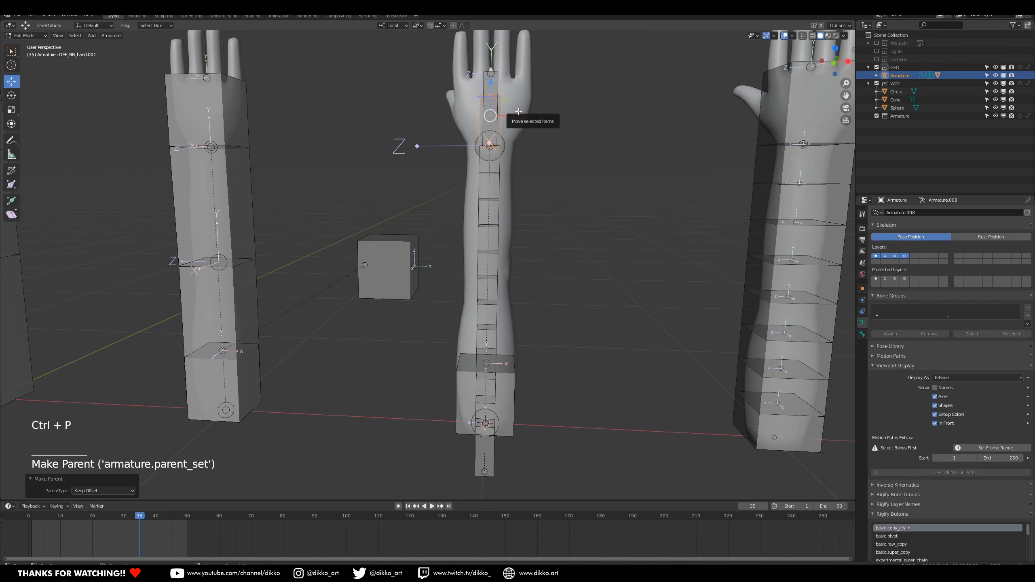
# In Pose Mode, move DEF_BB_hand.001 to test how the segmented arm tracks it, and undo the move.
pyautogui.press('Tab')
pyautogui.click(499, 89)
pyautogui.click(499, 89)
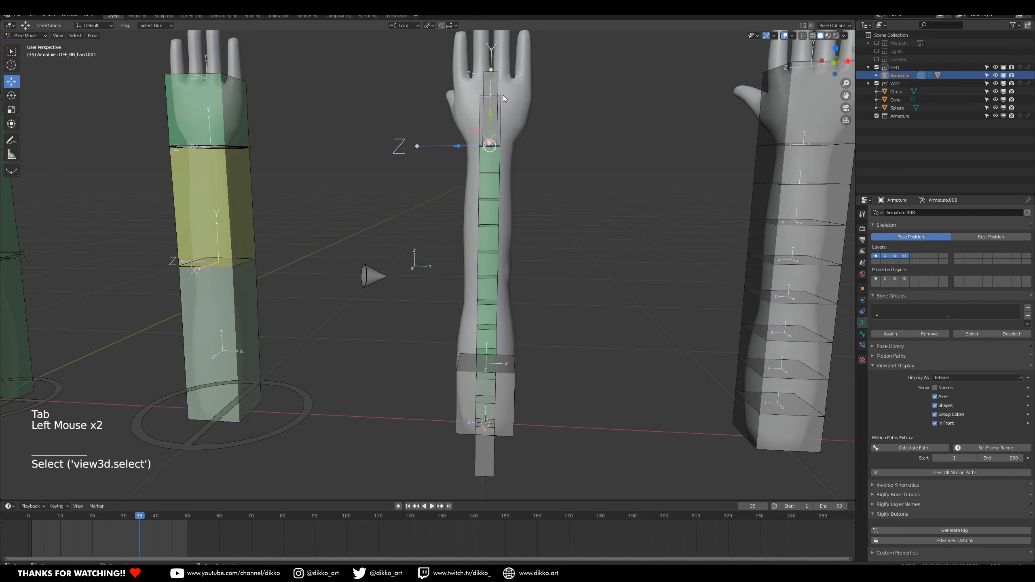
pyautogui.press('g')
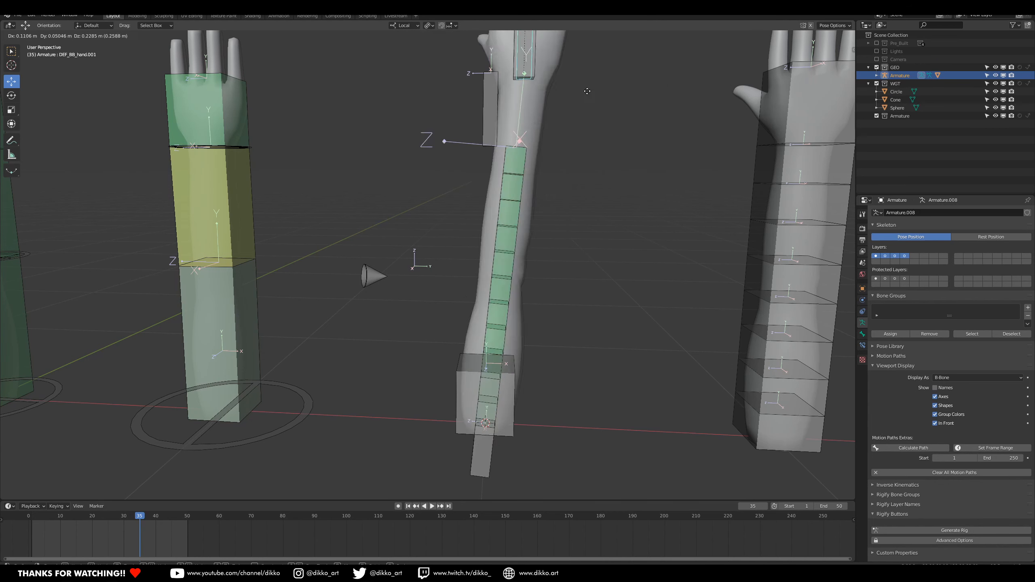
pyautogui.click(600, 102)
pyautogui.hotkey('ctrl', 'z')
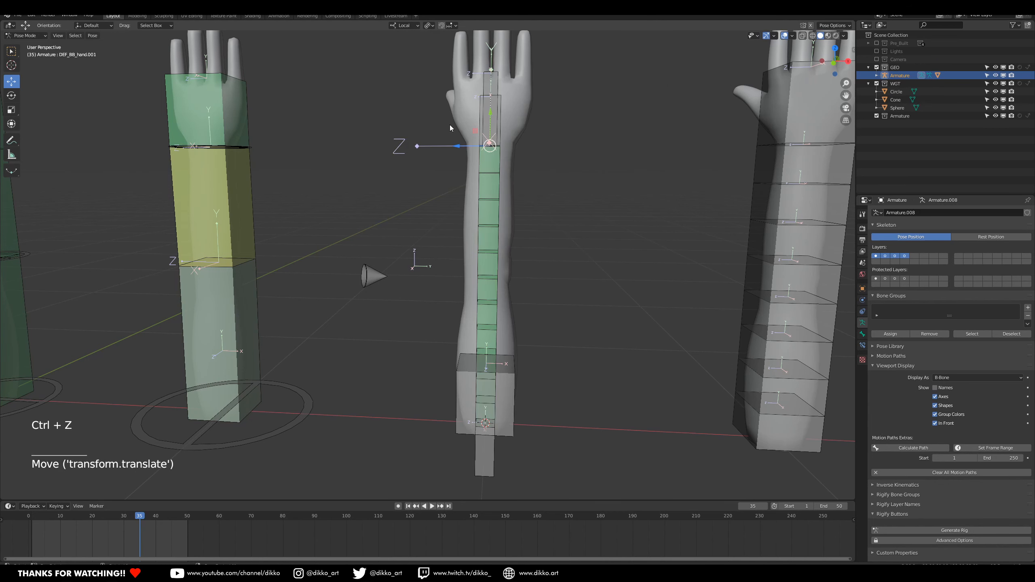
# Add a Stretch To constraint to DEF_BB_arm.001 with DEF_BB_hand.001 as its target.
pyautogui.click(502, 89)
pyautogui.click(501, 89)
pyautogui.keyDown('shift'); pyautogui.click(498, 208); pyautogui.keyUp('shift')
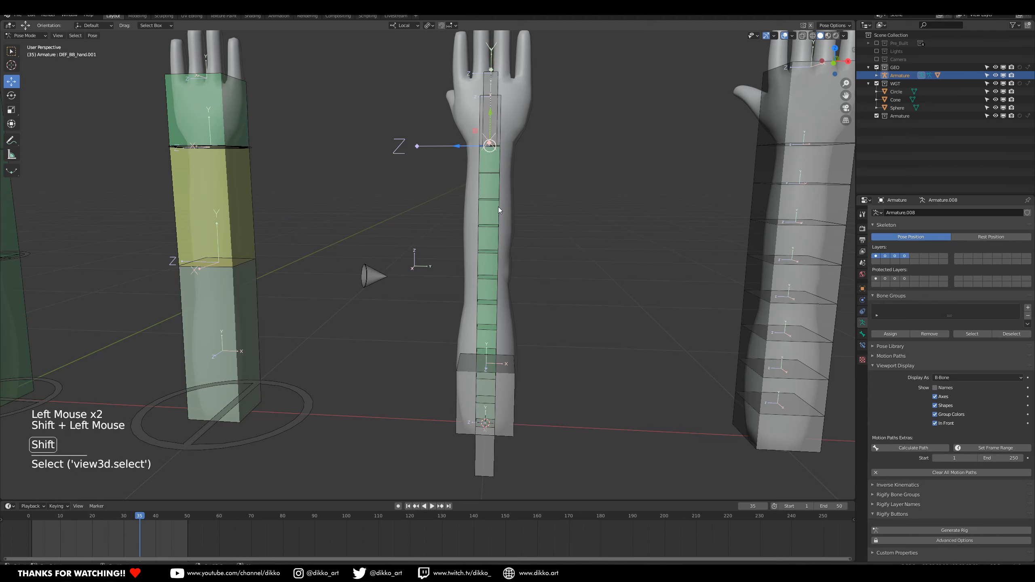
pyautogui.hotkey('shift', 'ctrl', 'c')
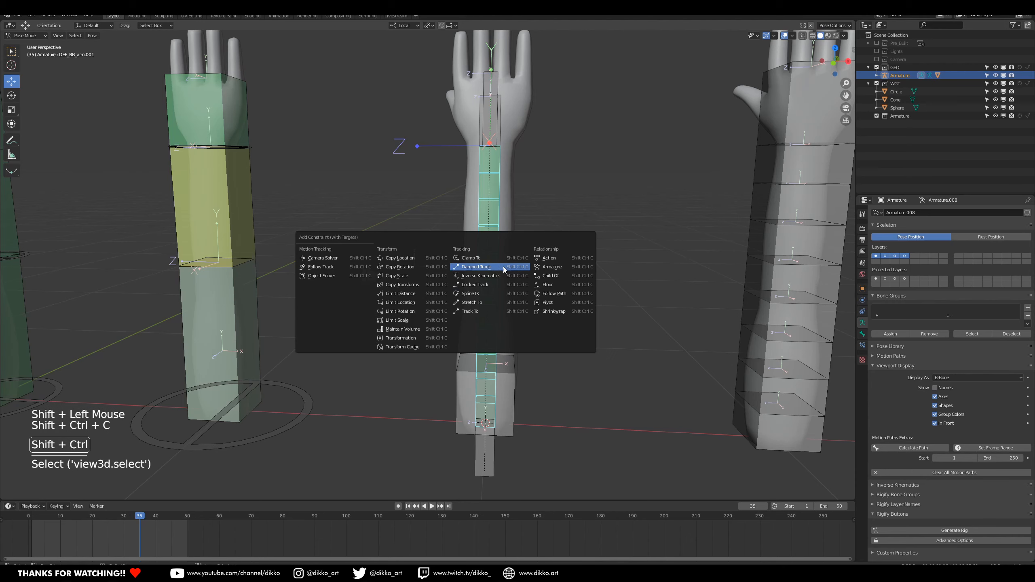
pyautogui.click(479, 303)
# Test-move and rotate DEF_BB_hand.001 to check the stretching arm, undo the rotation and clear the bone's pose location.
pyautogui.click(502, 87)
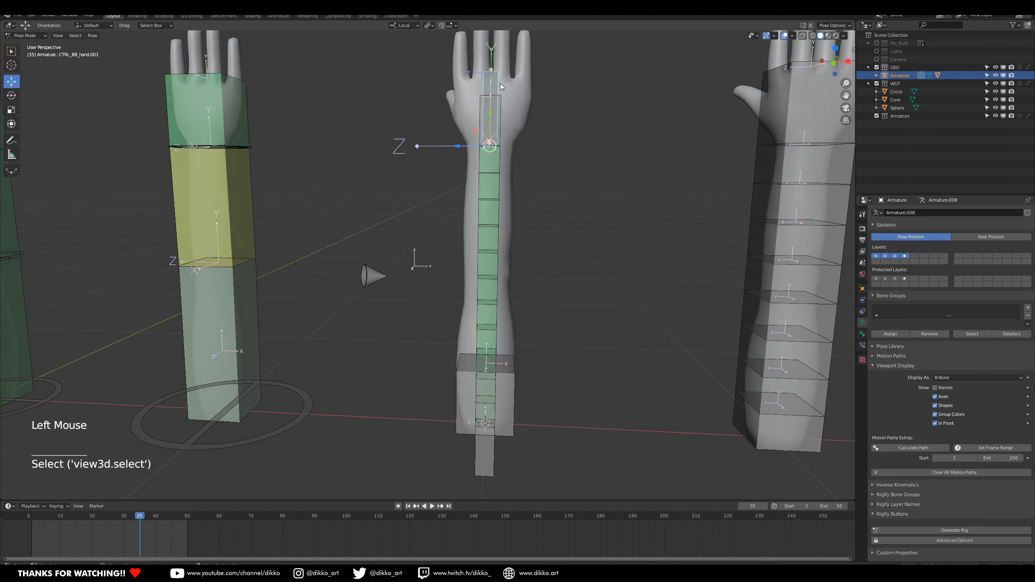
pyautogui.click(499, 85)
pyautogui.press('g')
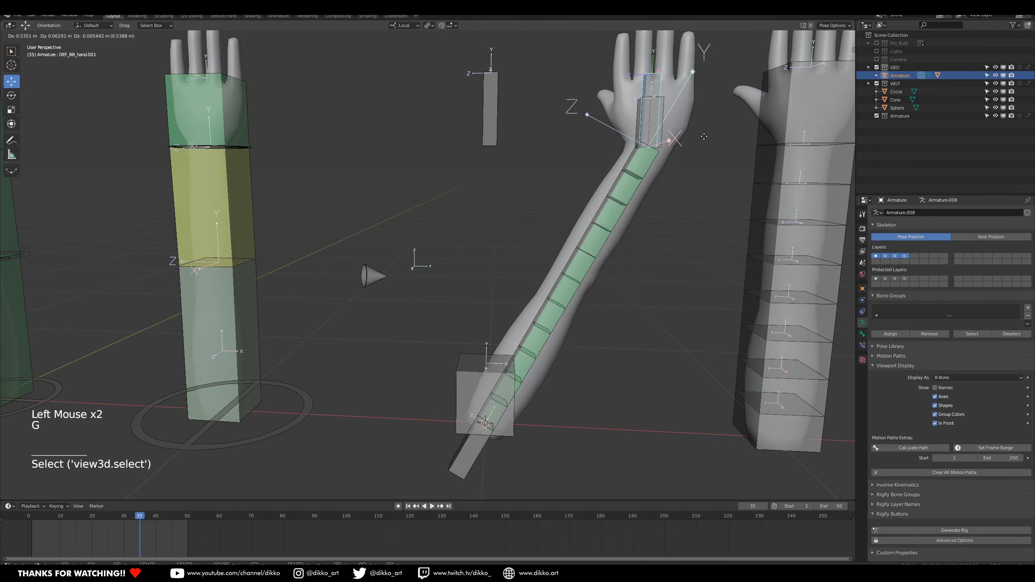
pyautogui.click(532, 173)
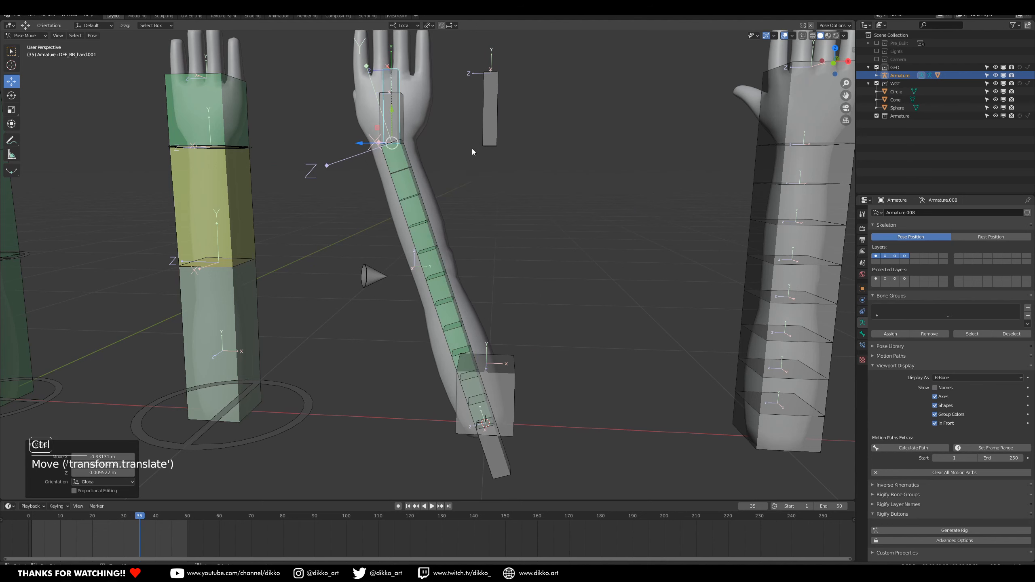
pyautogui.press('r')
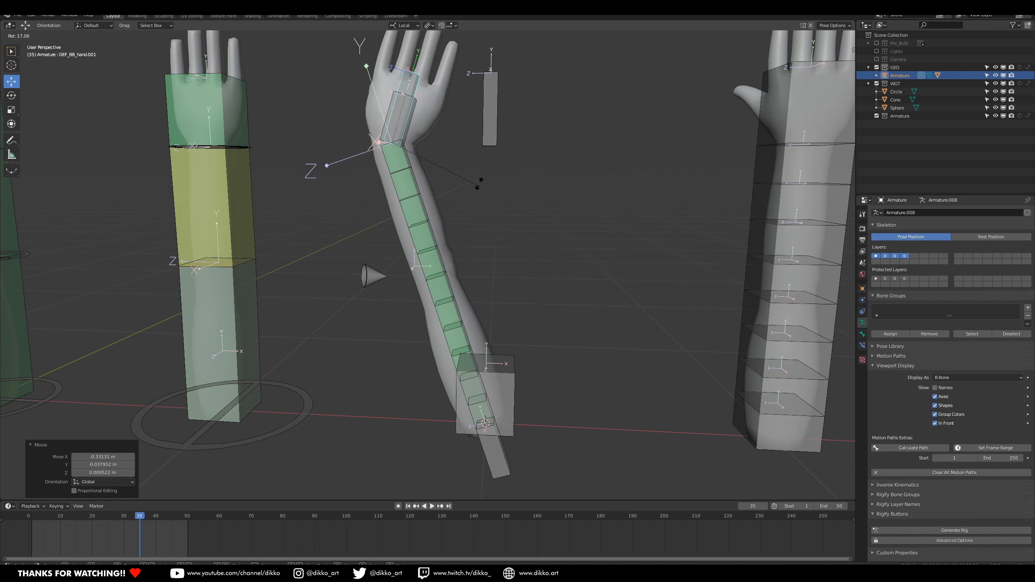
pyautogui.click(475, 155)
pyautogui.hotkey('ctrl', 'z')
pyautogui.press('alt')
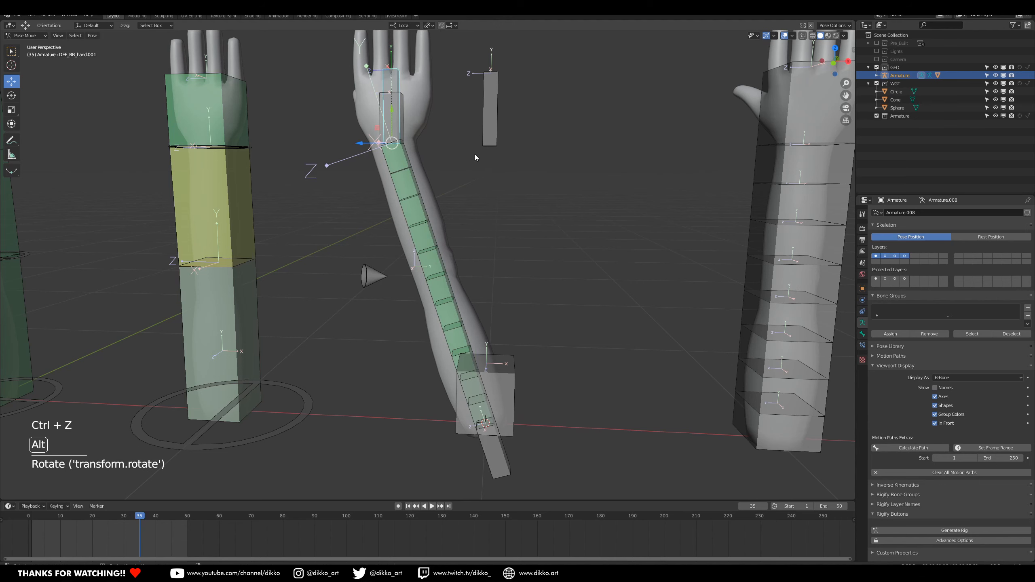
pyautogui.hotkey('alt', 'g')
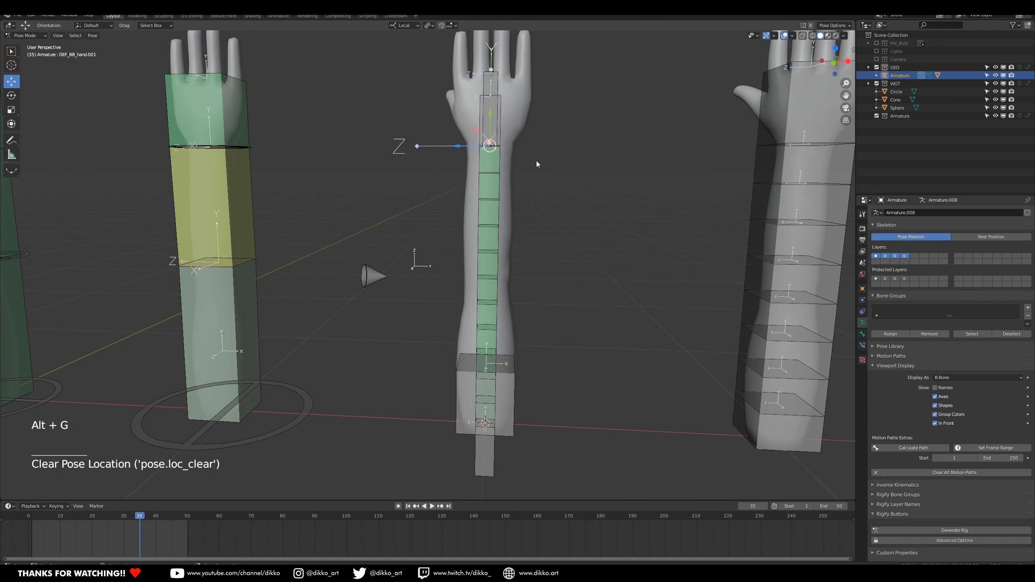
# In the Bendy Bones settings of DEF_BB_arm.001, assign MCH_BB_arm.OUT.001 as the custom end handle by copying its bone name.
pyautogui.click(499, 210)
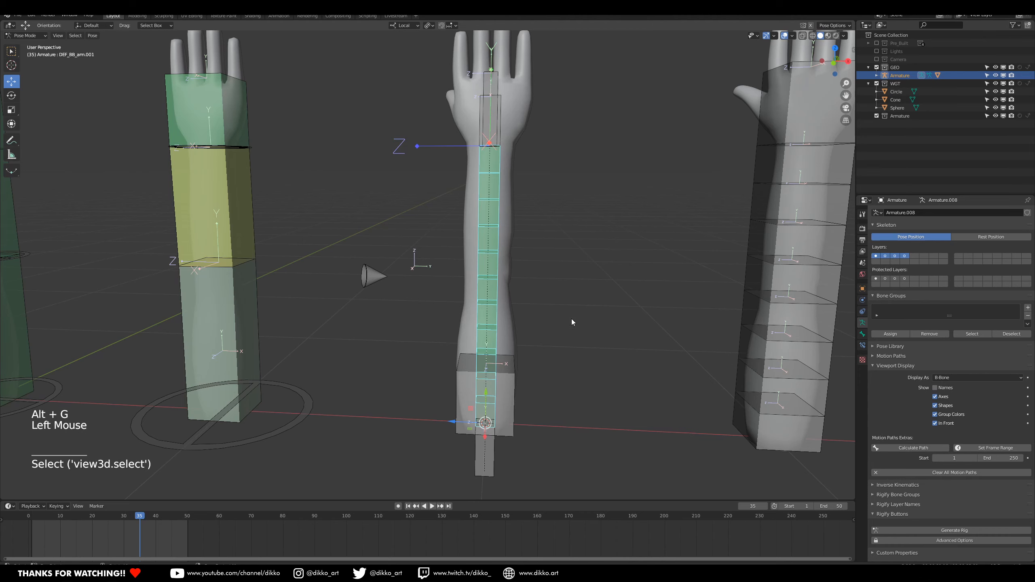
pyautogui.click(863, 334)
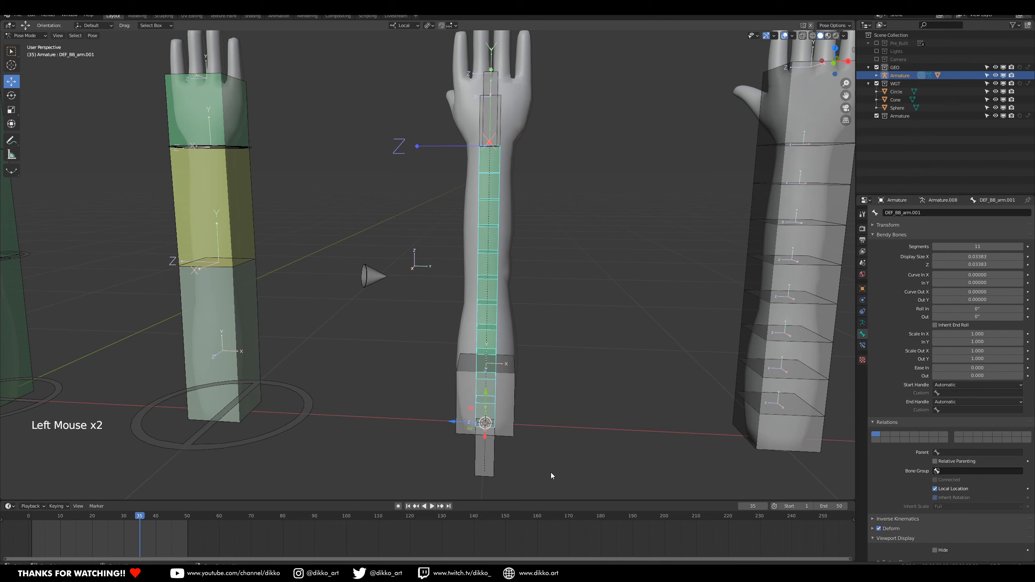
pyautogui.click(487, 462)
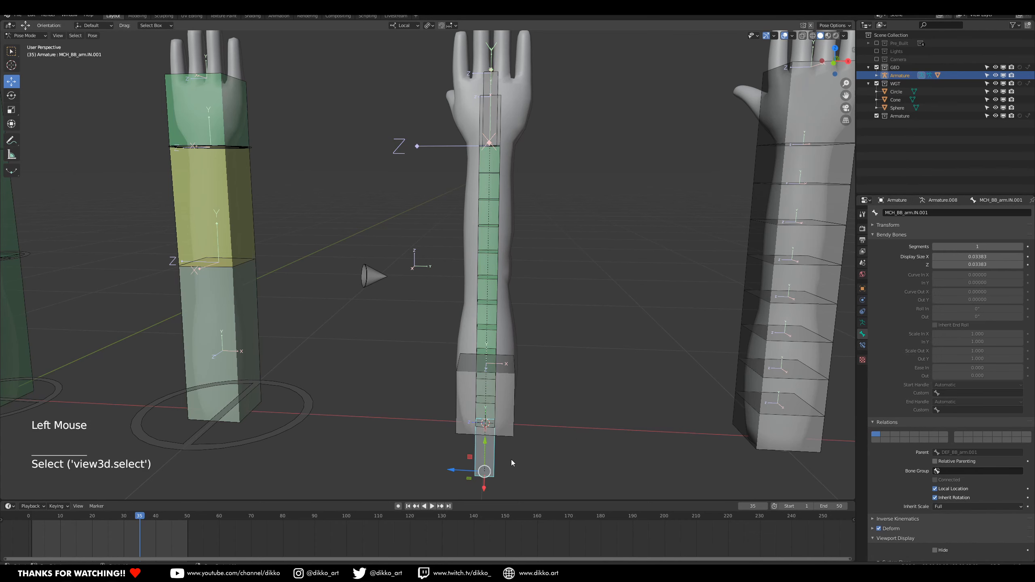
pyautogui.click(503, 113)
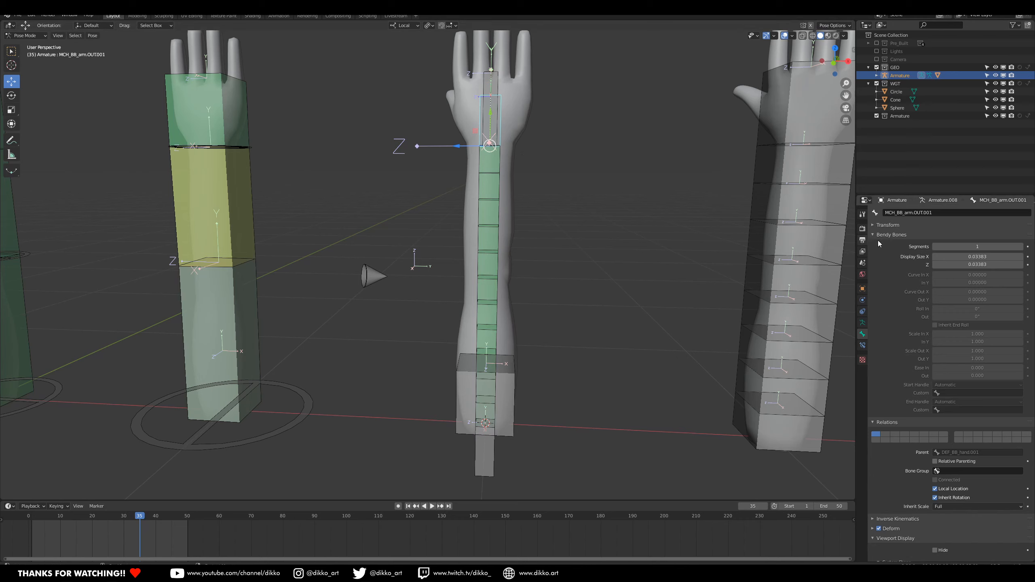
pyautogui.hotkey('ctrl', 'c')
pyautogui.hotkey('ctrl', 'c')
pyautogui.hotkey('ctrl', 'c')
pyautogui.hotkey('ctrl', 'c')
pyautogui.hotkey('ctrl', 'c')
pyautogui.click(532, 284)
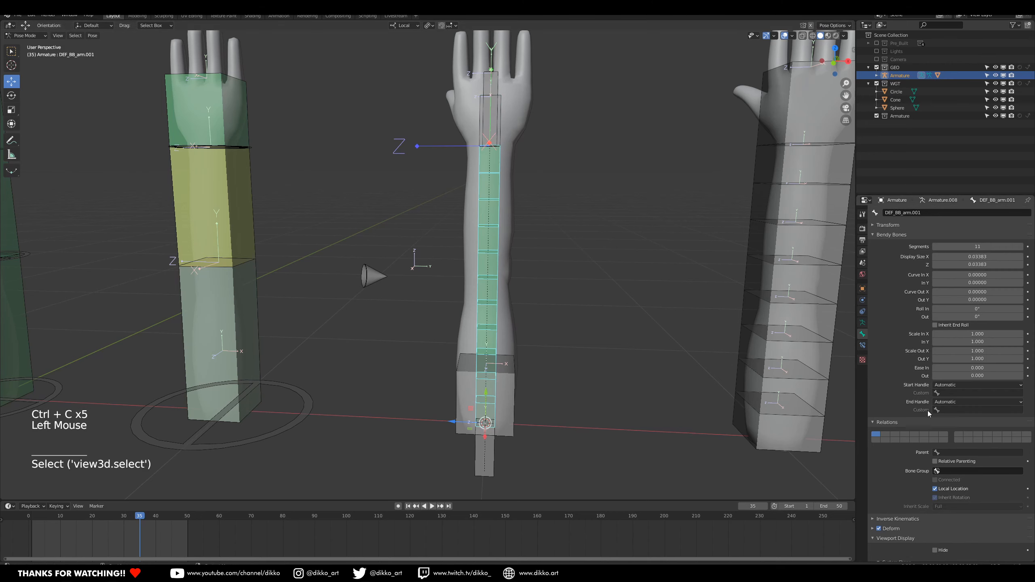
pyautogui.click(950, 410)
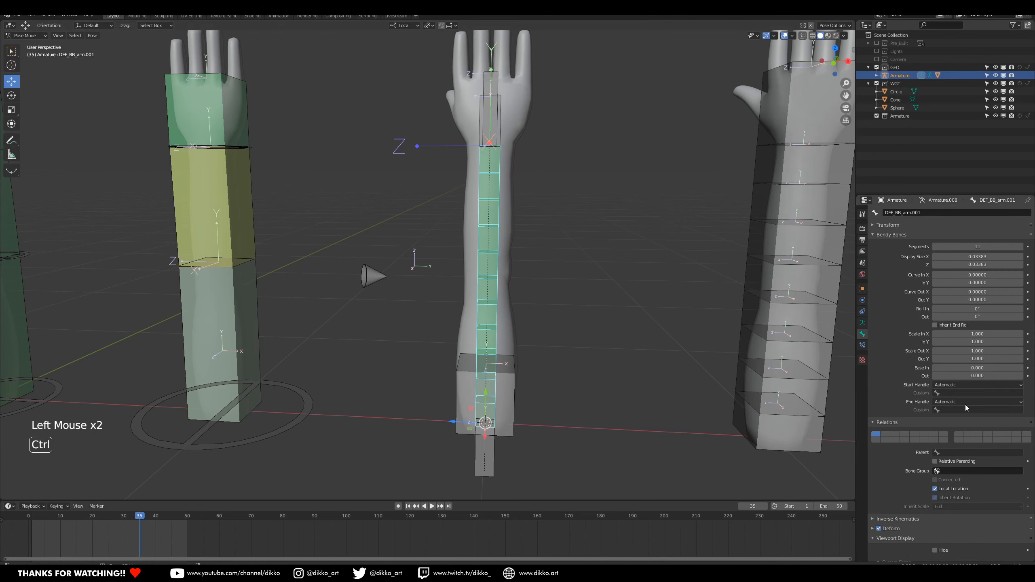
pyautogui.hotkey('ctrl', 'v')
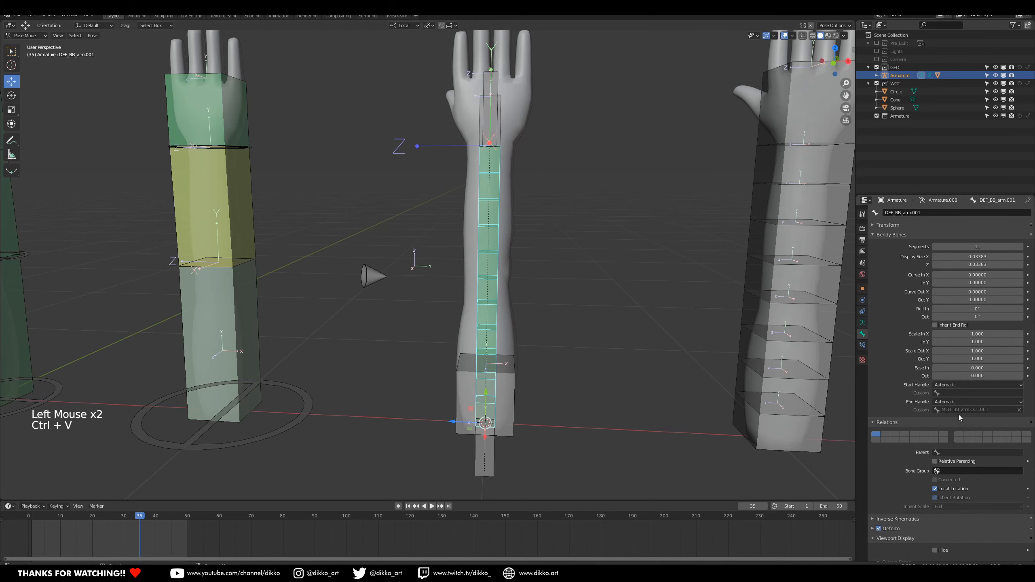
# Copy the name MCH_BB_arm.IN.001 and assign that bone as the custom start handle of DEF_BB_arm.001.
pyautogui.click(494, 460)
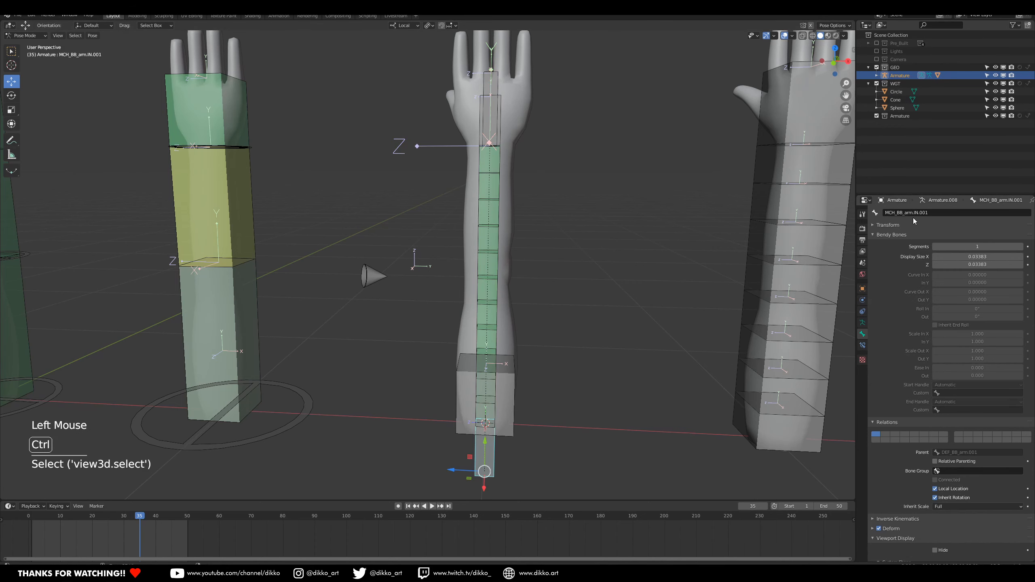
pyautogui.hotkey('ctrl', 'c')
pyautogui.hotkey('ctrl', 'c')
pyautogui.hotkey('ctrl', 'c')
pyautogui.click(491, 261)
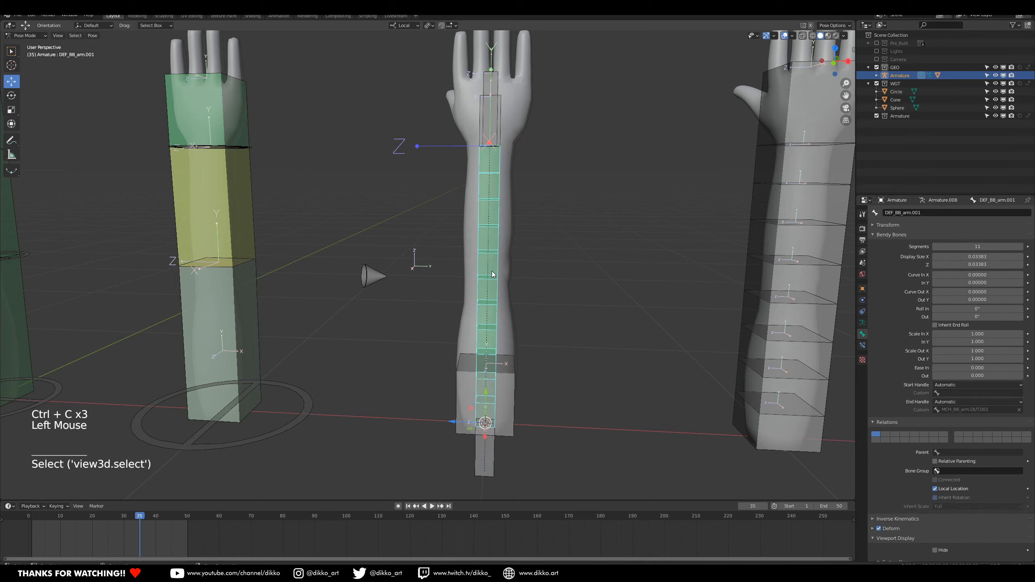
pyautogui.hotkey('ctrl', 'v')
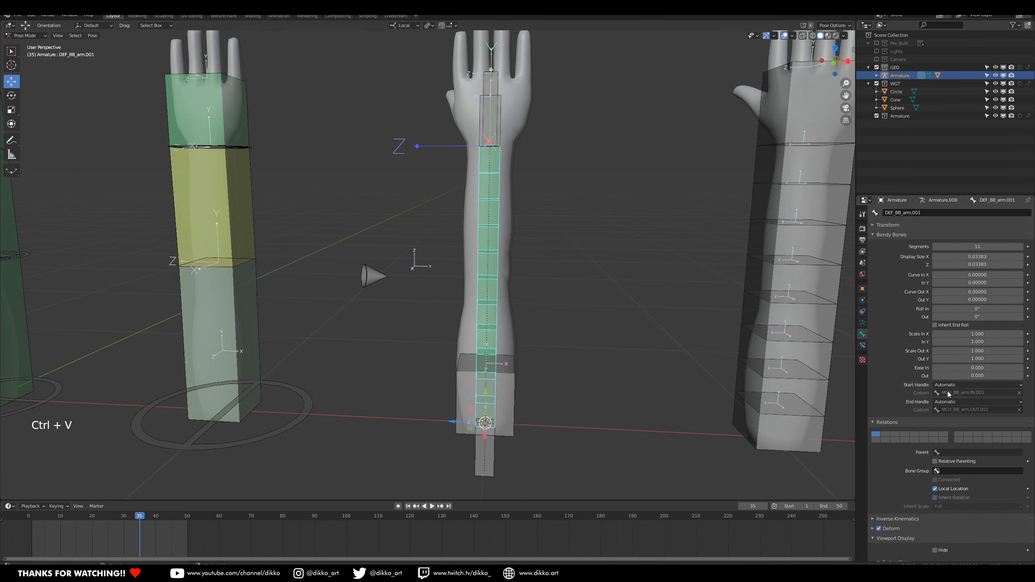
# Move and rotate DEF_BB_hand.001 to test the arm with the custom handle bones assigned, and undo both transforms.
pyautogui.click(503, 91)
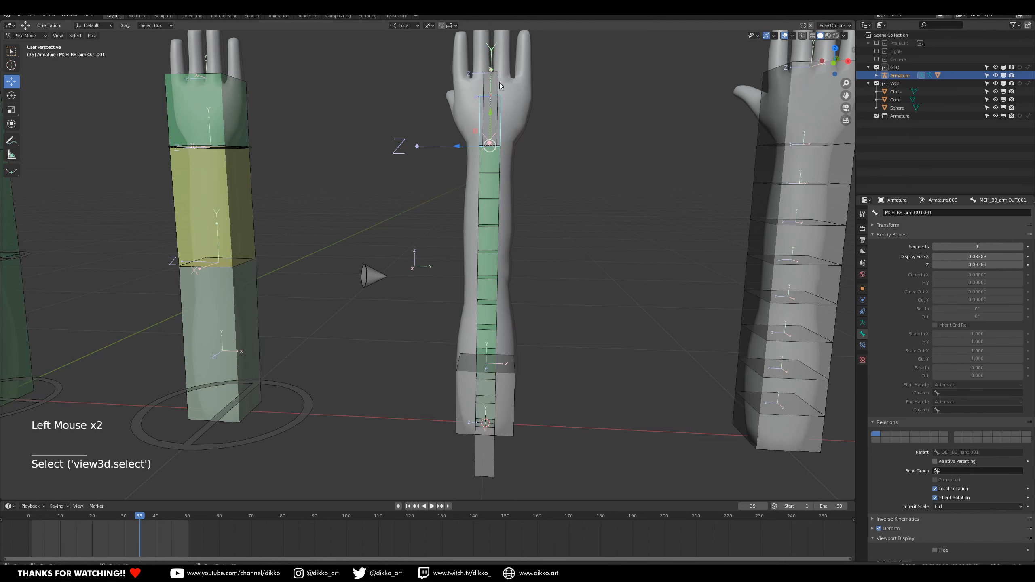
pyautogui.click(499, 95)
pyautogui.press('g')
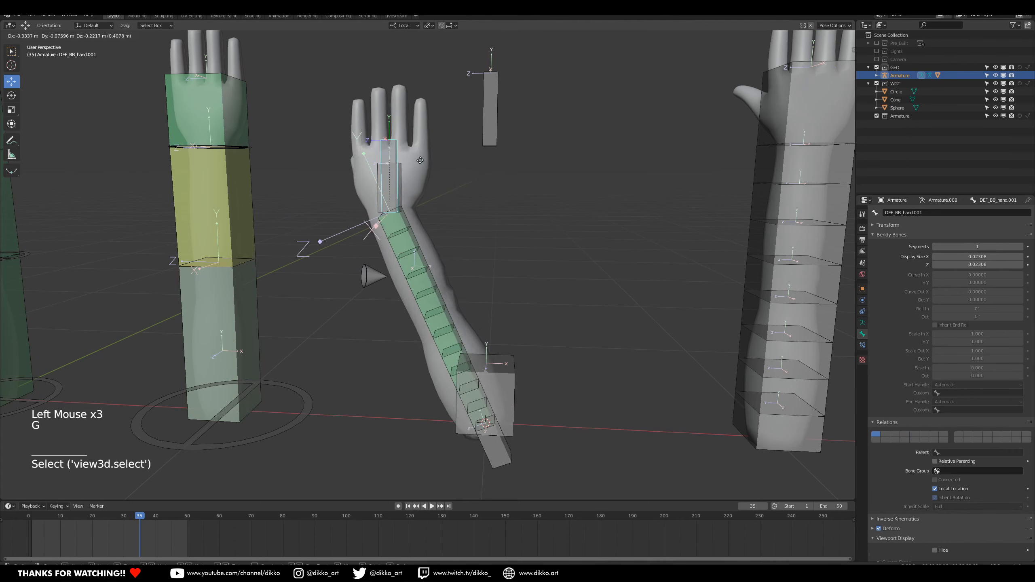
pyautogui.click(411, 74)
pyautogui.press('r')
pyautogui.click(496, 70)
pyautogui.hotkey('ctrl', 'z')
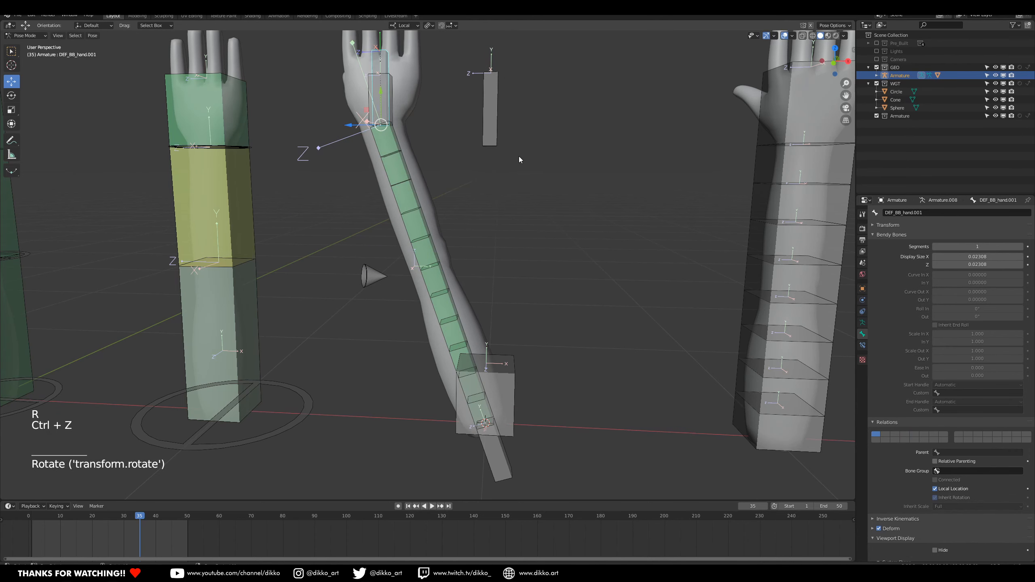
pyautogui.hotkey('ctrl', 'z')
# Set both the start handle and end handle types of DEF_BB_arm.001 to Absolute.
pyautogui.click(491, 223)
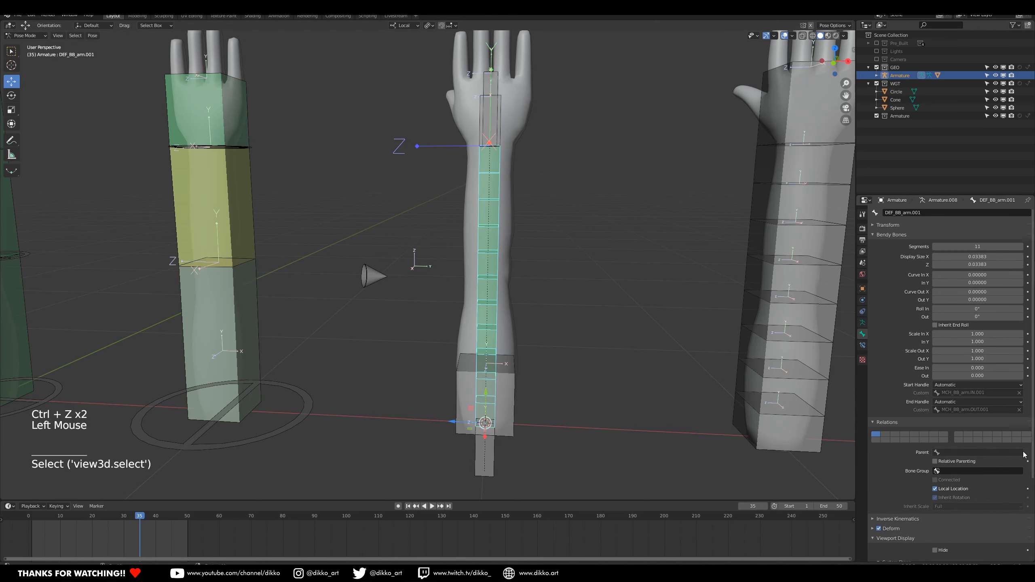
pyautogui.click(962, 385)
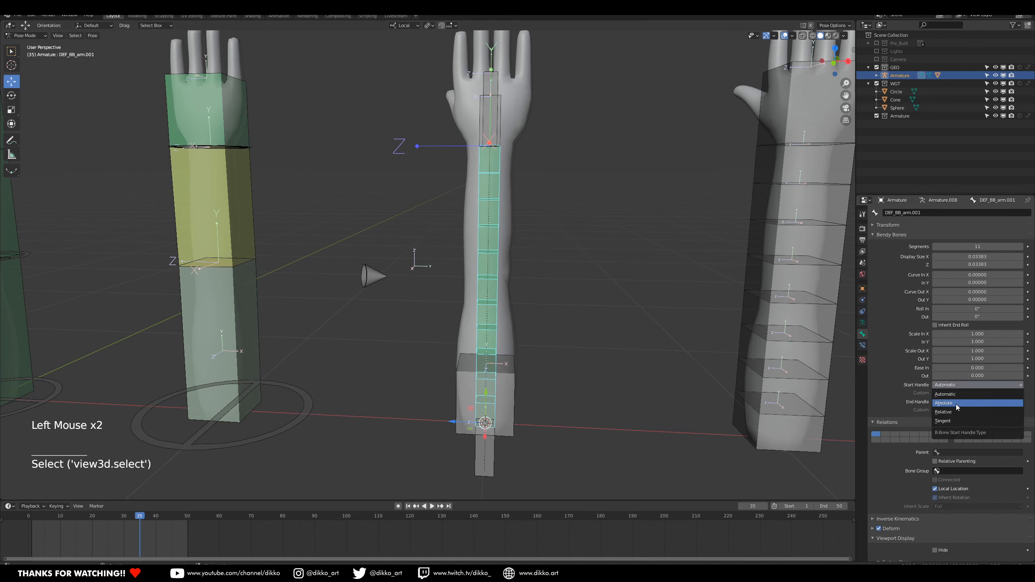
pyautogui.click(956, 403)
pyautogui.click(957, 402)
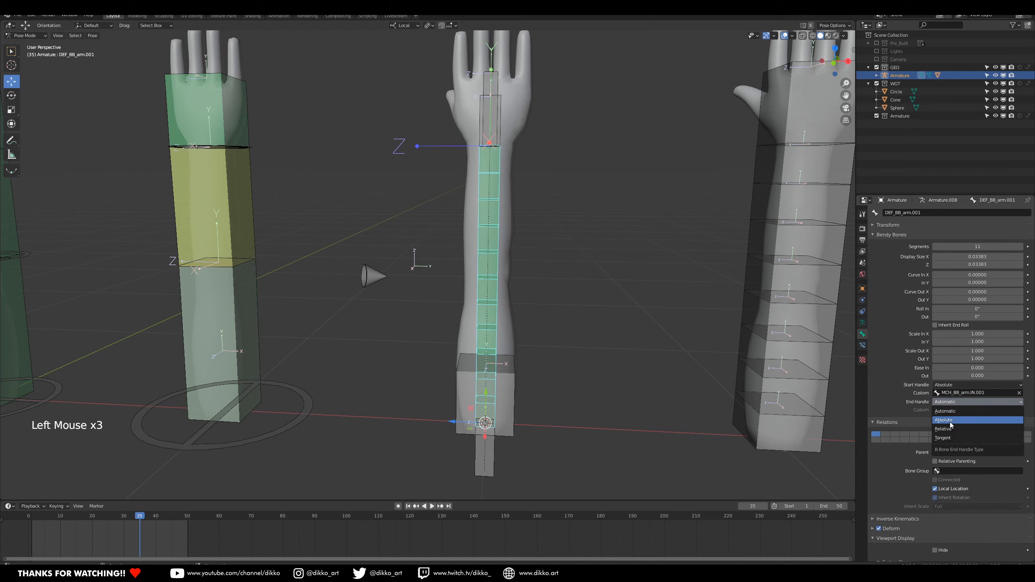
pyautogui.click(951, 420)
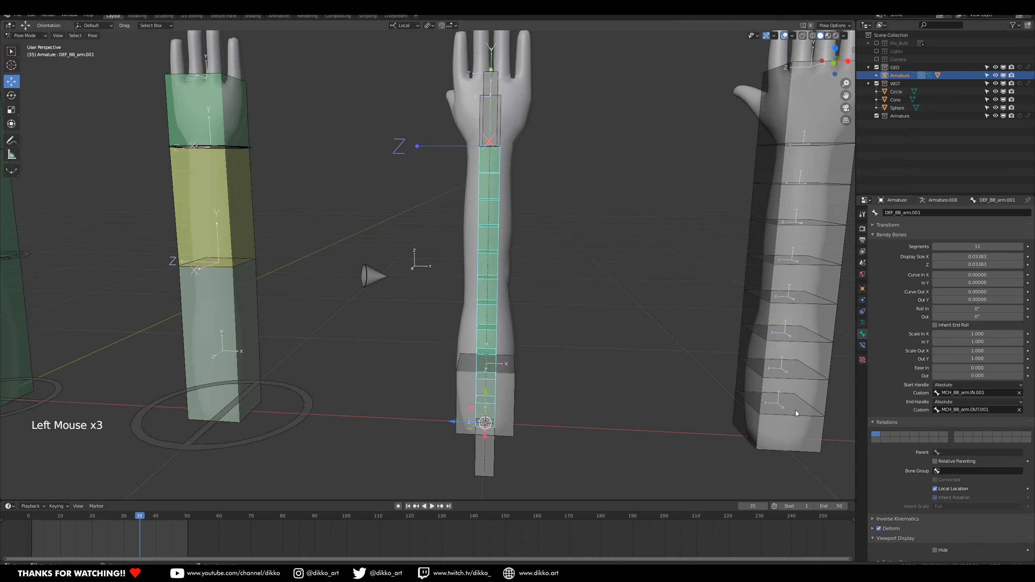
# Move and rotate DEF_BB_hand.001 to test the arm's bending with Absolute handles, and clear the bone's rotation and location.
pyautogui.click(499, 90)
pyautogui.click(500, 89)
pyautogui.press('g')
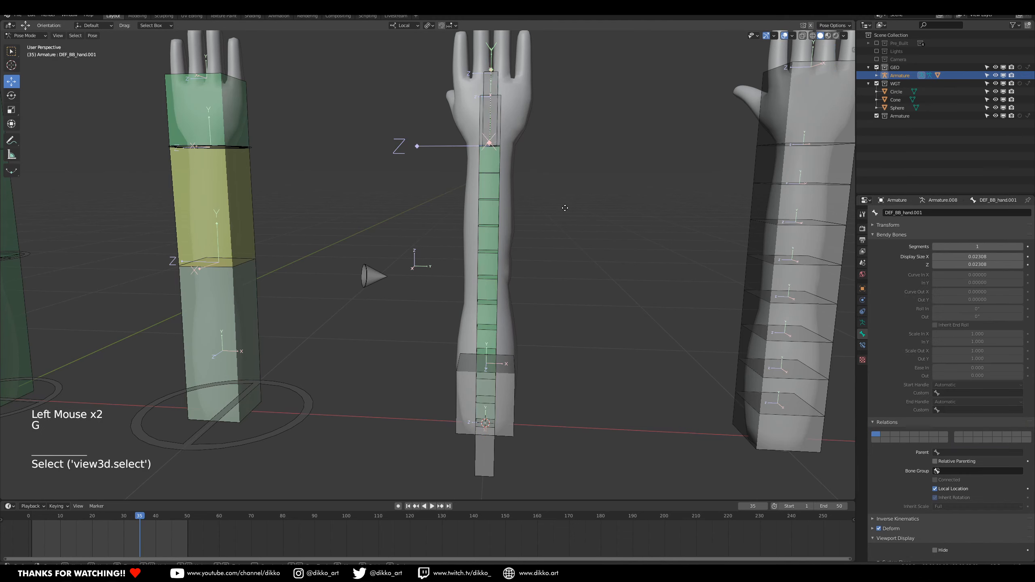
pyautogui.click(428, 227)
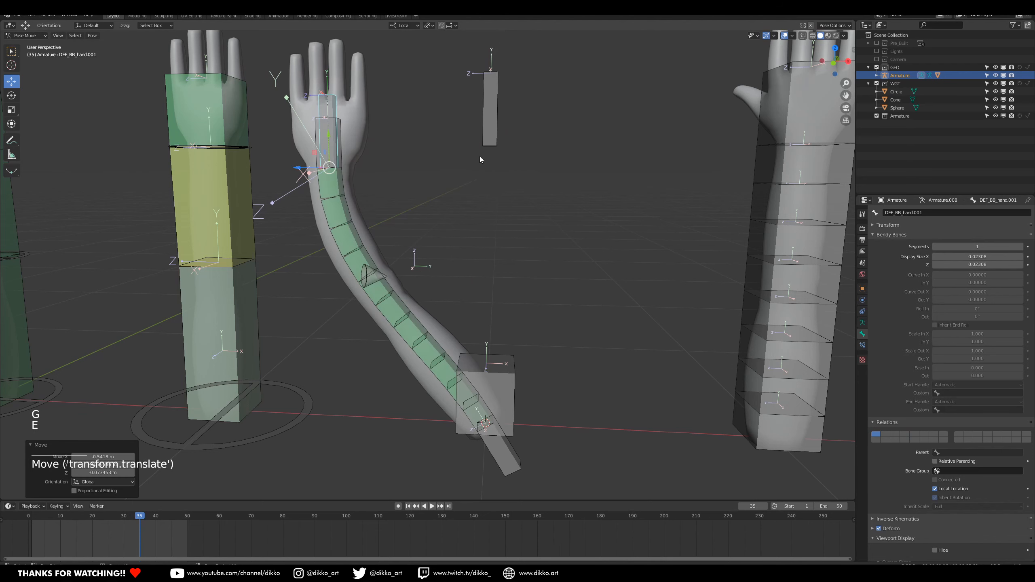
pyautogui.press('e')
pyautogui.press('r')
pyautogui.click(391, 86)
pyautogui.press('g')
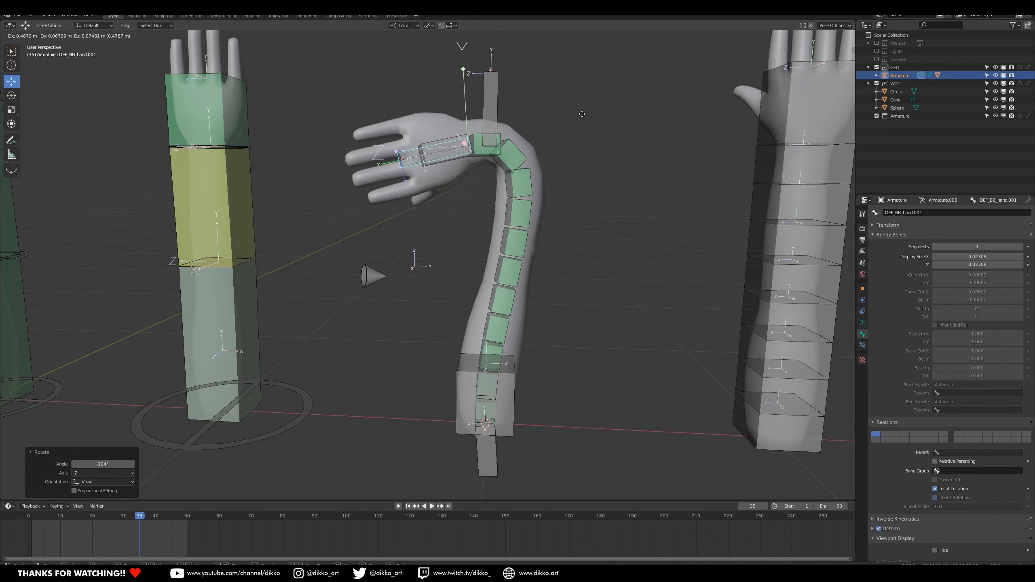
pyautogui.click(523, 149)
pyautogui.hotkey('alt', 't')
pyautogui.hotkey('alt', 'r')
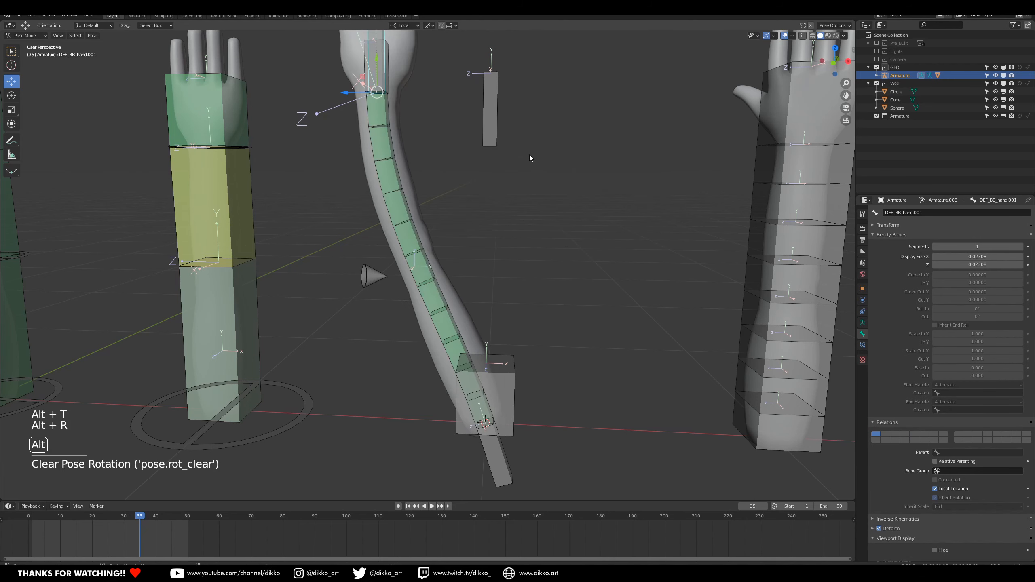
pyautogui.hotkey('alt', 'g')
# Parent MCH_BB_arm.IN.001 to CTRL_Global_ArmBBExample.001 with Keep Offset in Edit Mode, and return to Pose Mode.
pyautogui.click(513, 463)
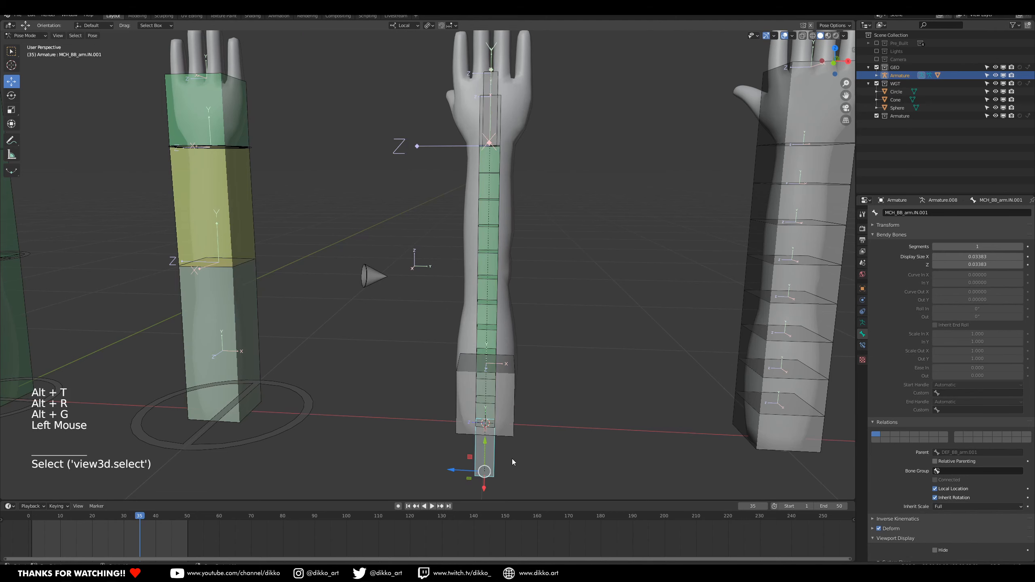
pyautogui.keyDown('shift'); pyautogui.click(510, 411); pyautogui.keyUp('shift')
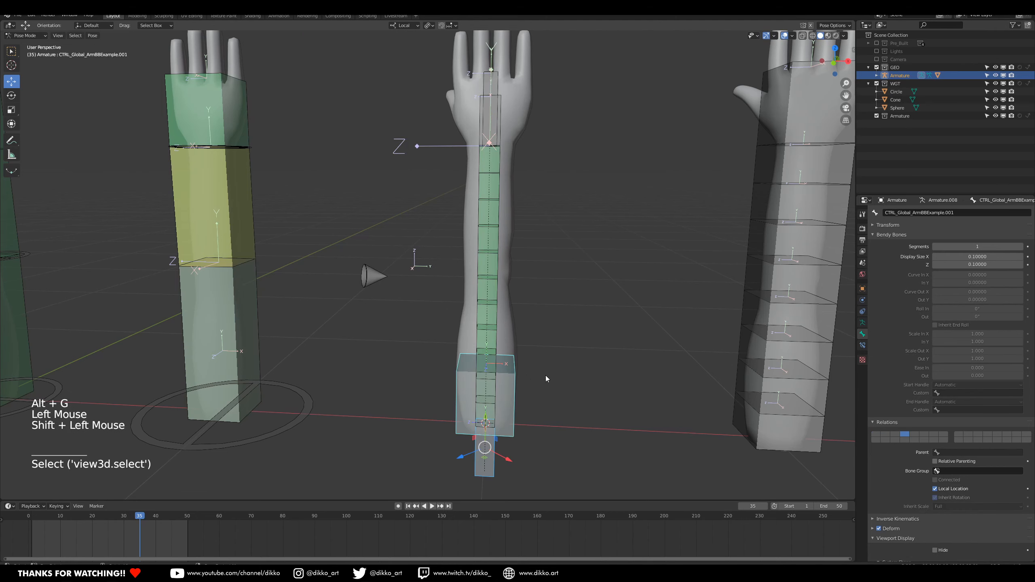
pyautogui.press('Tab')
pyautogui.hotkey('ctrl', 'p')
pyautogui.click(516, 394)
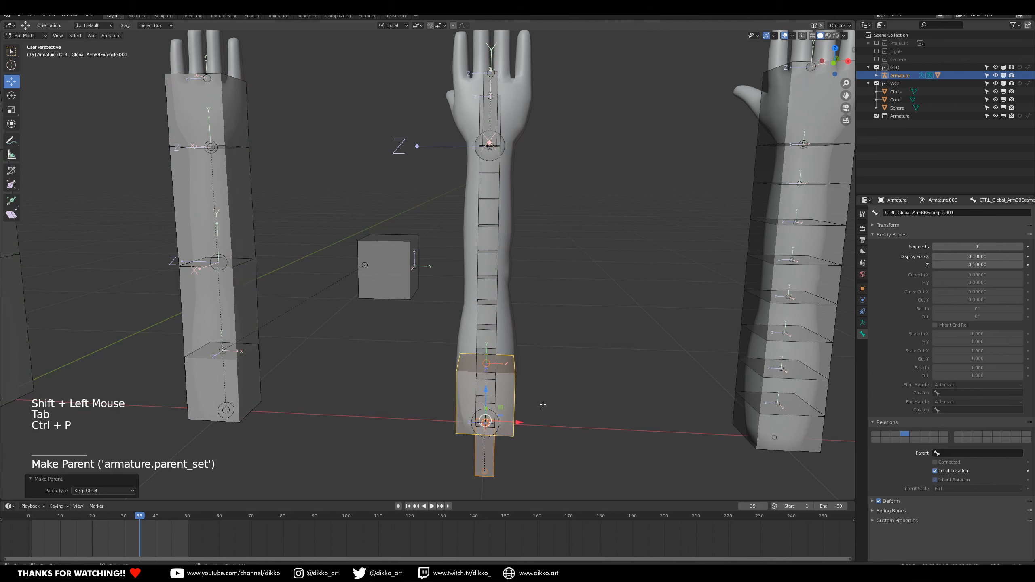
pyautogui.press('Tab')
# Move and rotate DEF_BB_hand.001 to test the arm's bending, clear its rotation and location, and undo one further trial move.
pyautogui.click(499, 100)
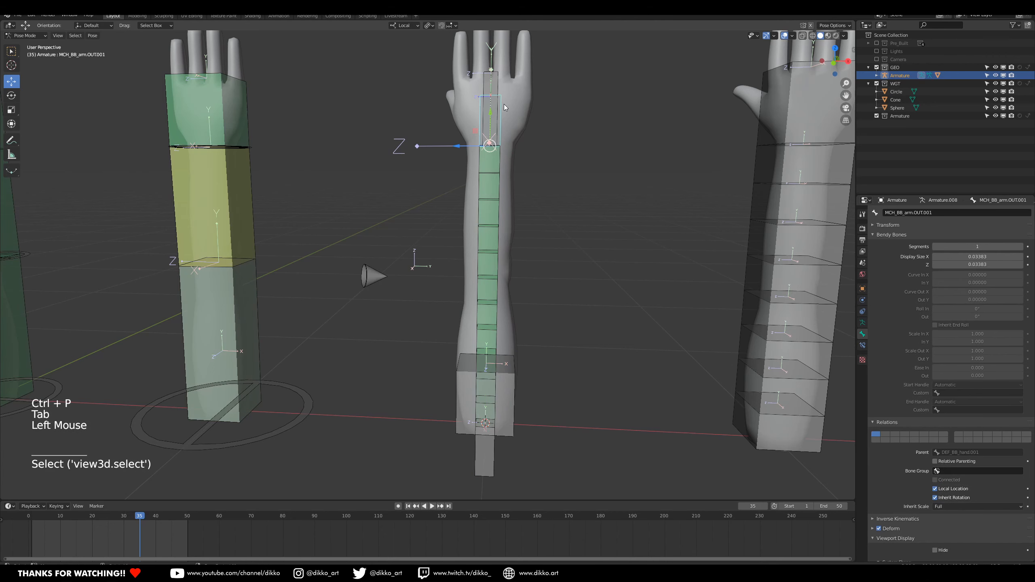
pyautogui.click(501, 88)
pyautogui.click(500, 85)
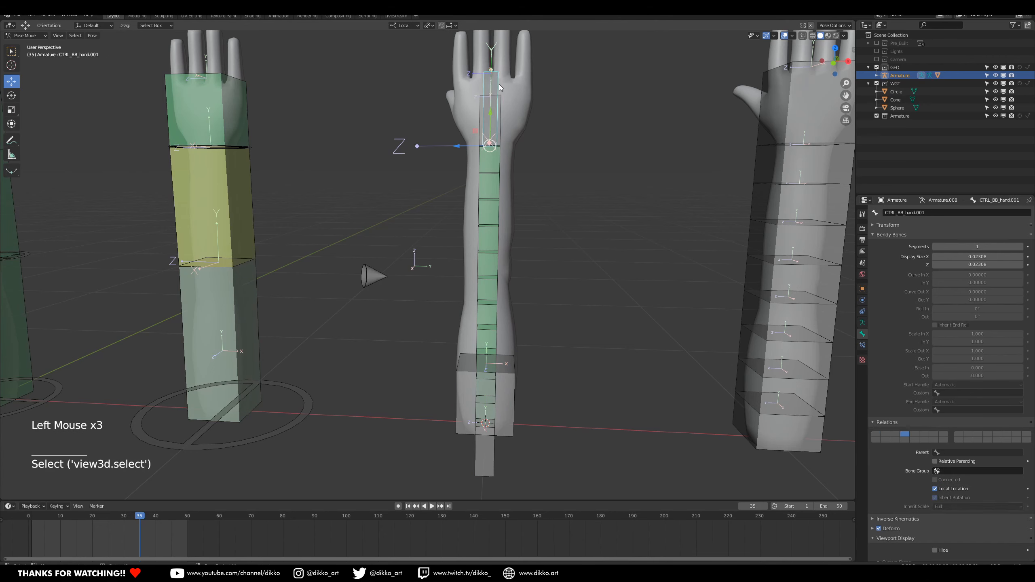
pyautogui.press('g')
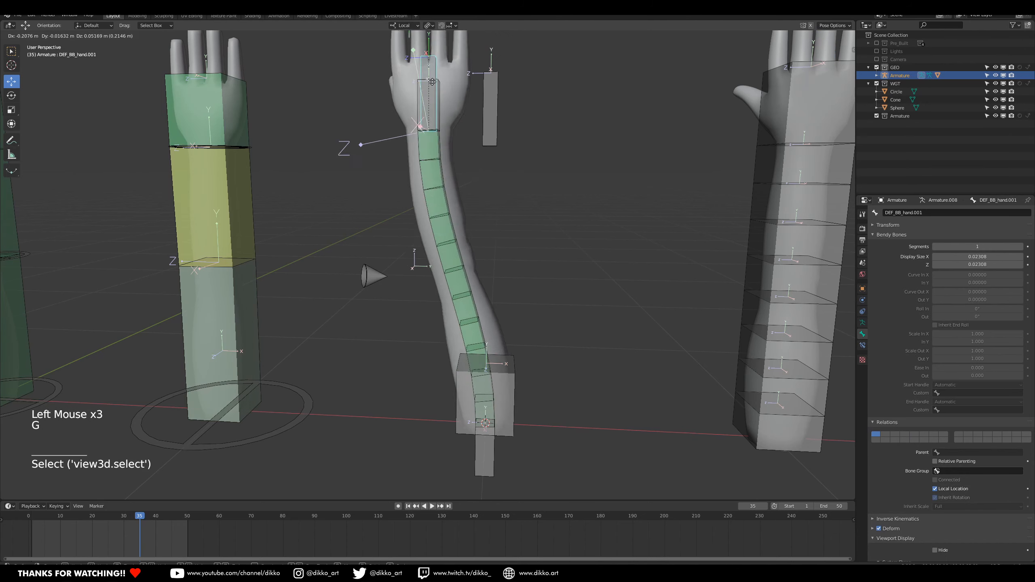
pyautogui.click(408, 136)
pyautogui.press('r')
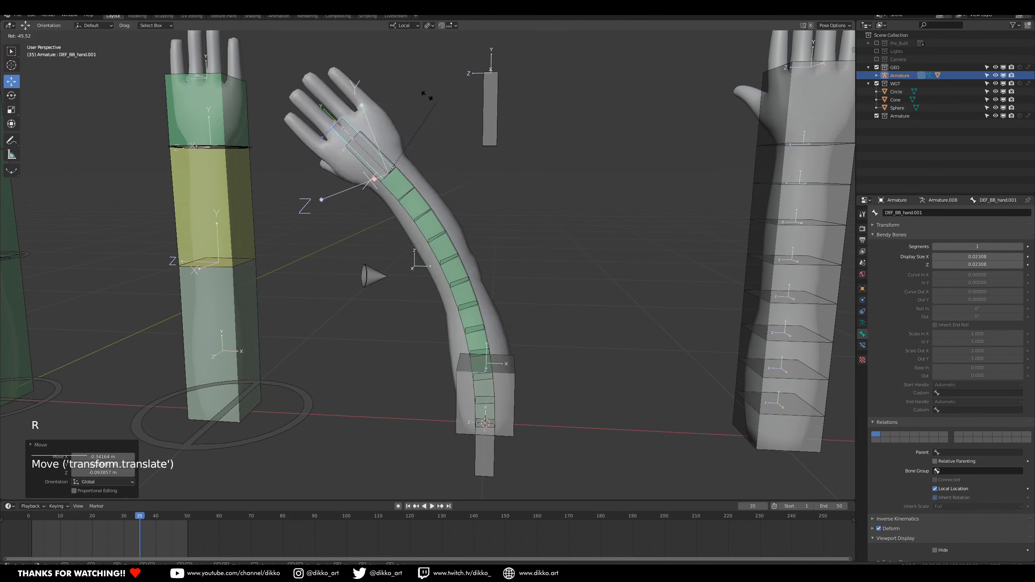
pyautogui.click(500, 192)
pyautogui.press('r')
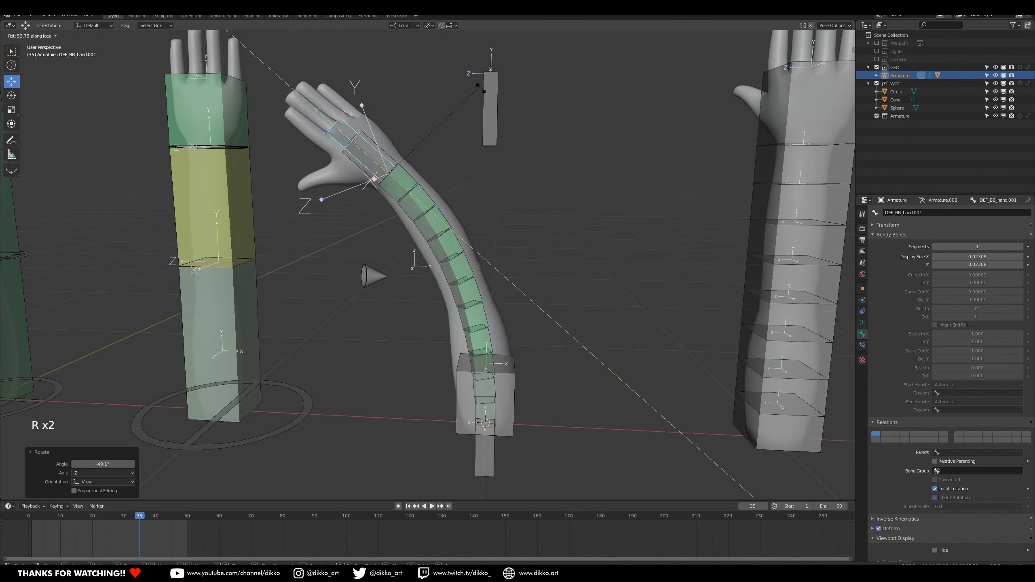
pyautogui.click(481, 71)
pyautogui.hotkey('ctrl', 'z')
pyautogui.hotkey('alt', 'r')
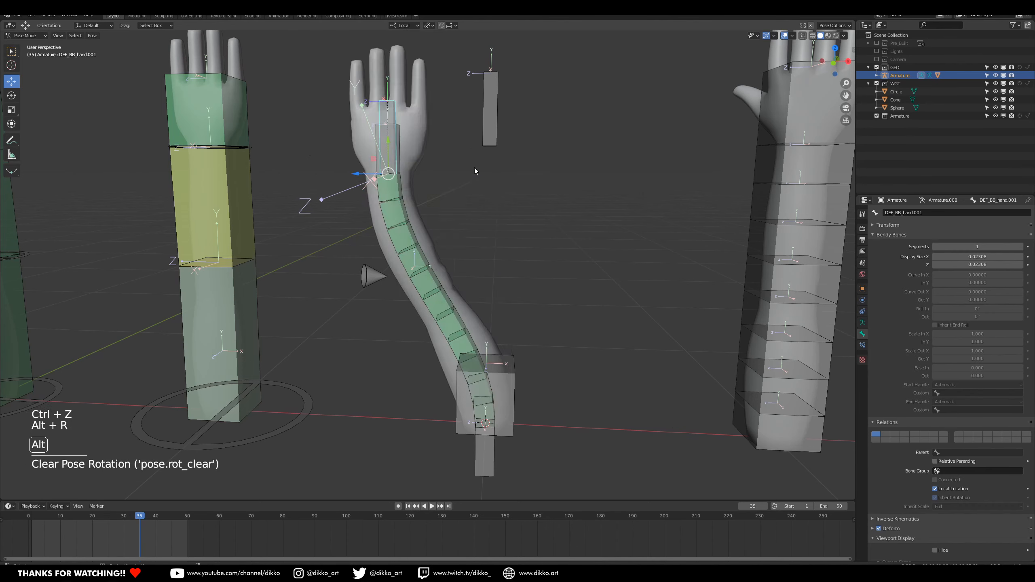
pyautogui.hotkey('alt', 'g')
pyautogui.press('g')
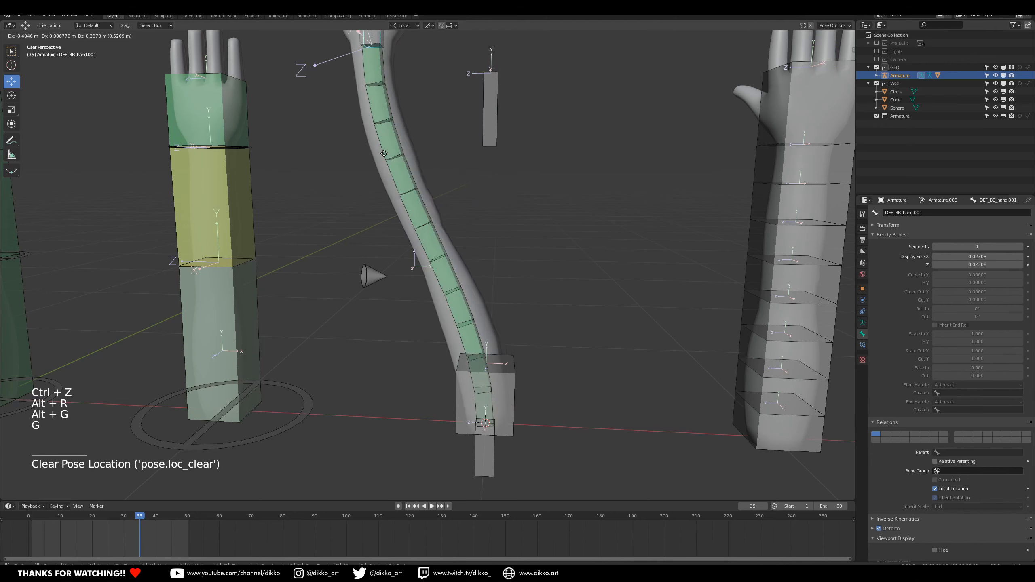
pyautogui.click(475, 222)
pyautogui.hotkey('ctrl', 'z')
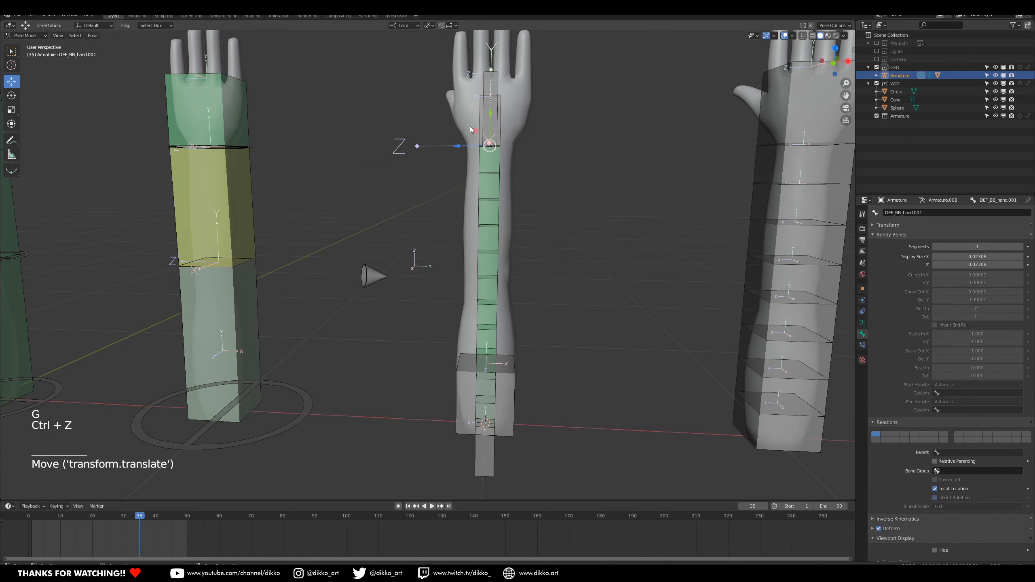
# Move DEF_BB_hand.001 aside to tell it apart from CTRL_BB_hand.001, selecting each bone in turn, and clear its location.
pyautogui.press('g')
pyautogui.click(299, 143)
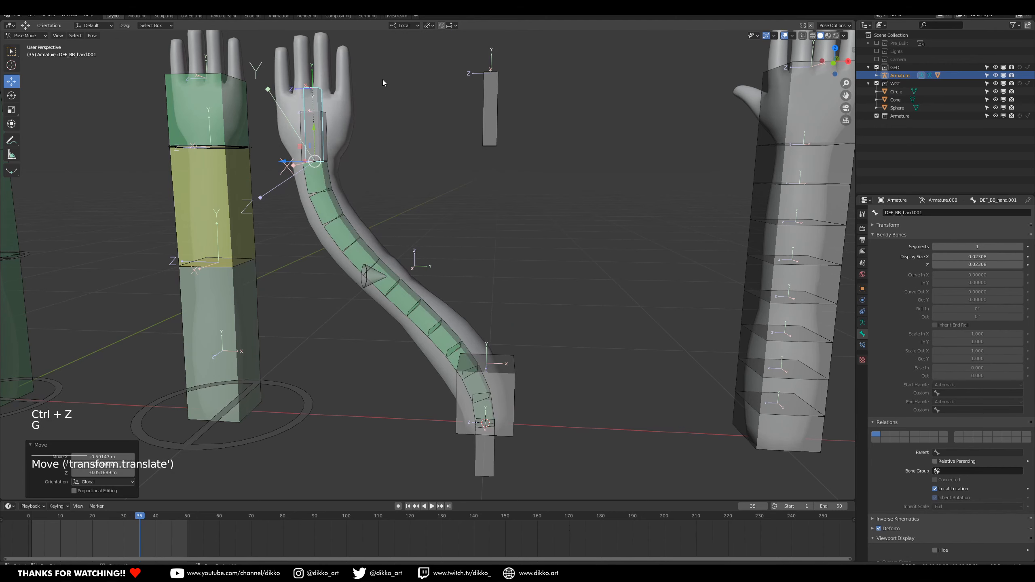
pyautogui.click(494, 96)
pyautogui.click(485, 95)
pyautogui.click(480, 91)
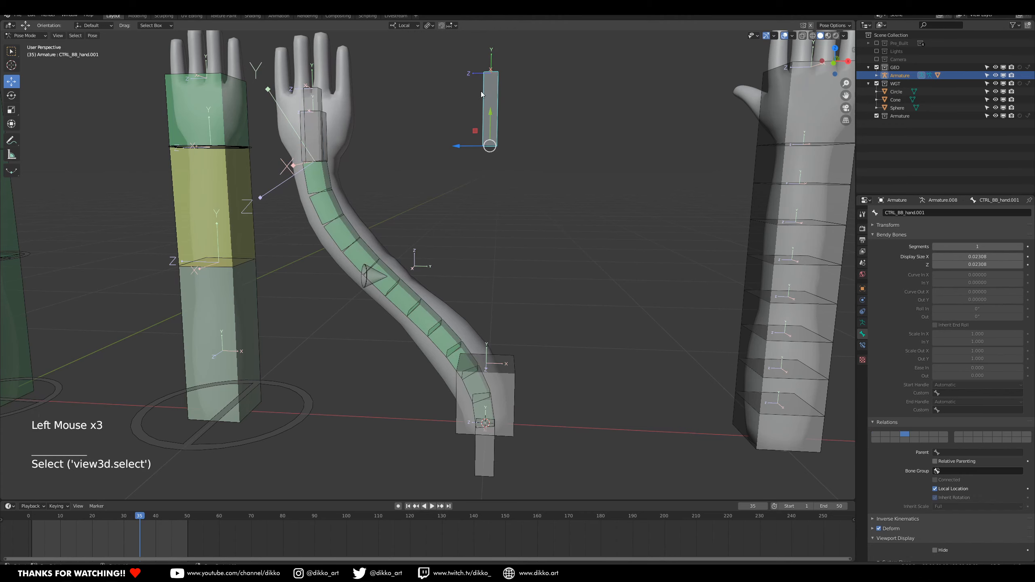
pyautogui.click(306, 91)
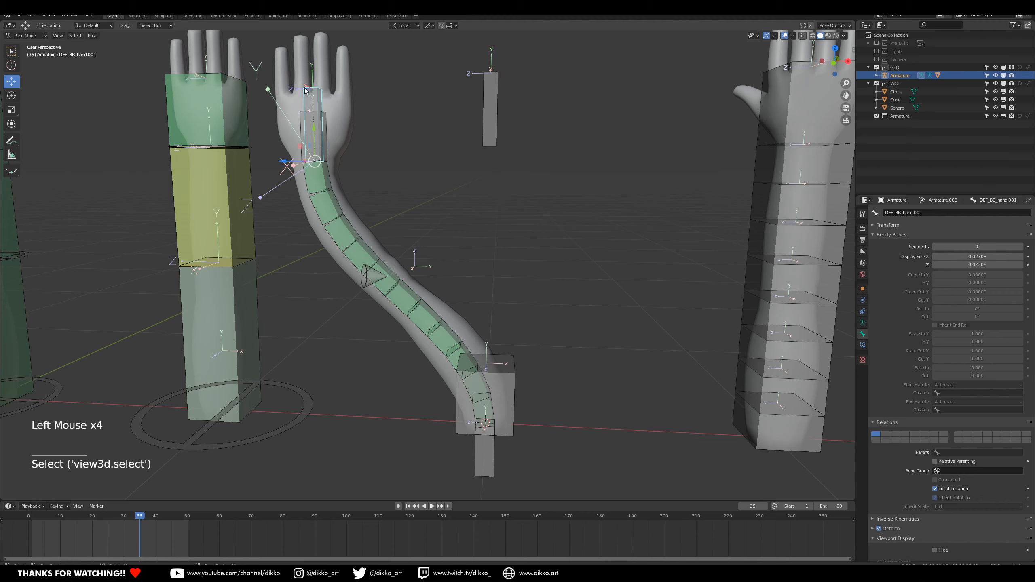
pyautogui.click(491, 108)
pyautogui.click(312, 99)
pyautogui.click(493, 93)
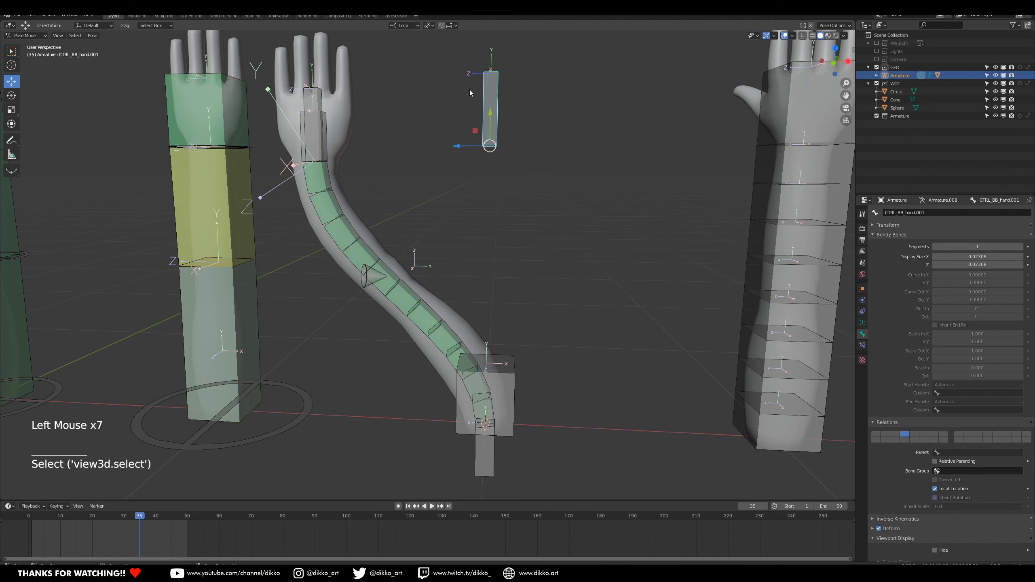
pyautogui.click(317, 104)
pyautogui.click(490, 118)
pyautogui.click(319, 97)
pyautogui.hotkey('alt', 'g')
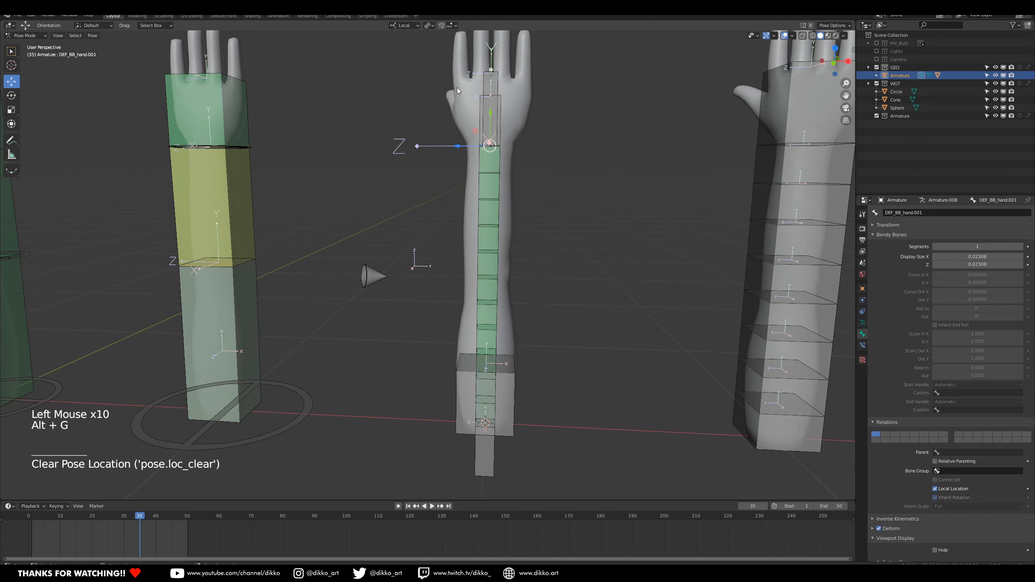
# Add a Copy Transforms constraint to DEF_BB_hand.001 with CTRL_BB_hand.001 as its target.
pyautogui.click(499, 82)
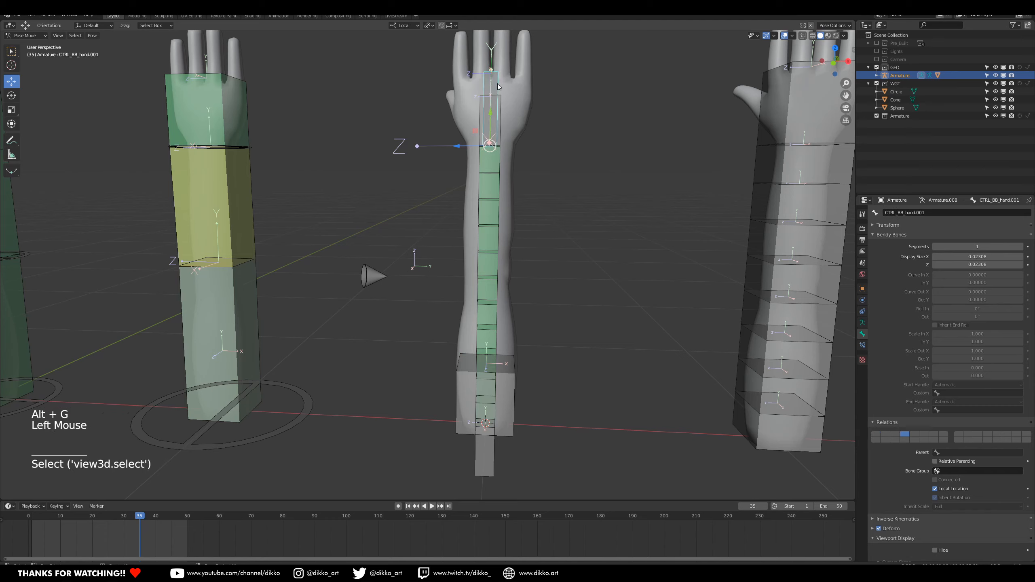
pyautogui.keyDown('shift'); pyautogui.click(498, 81); pyautogui.keyUp('shift')
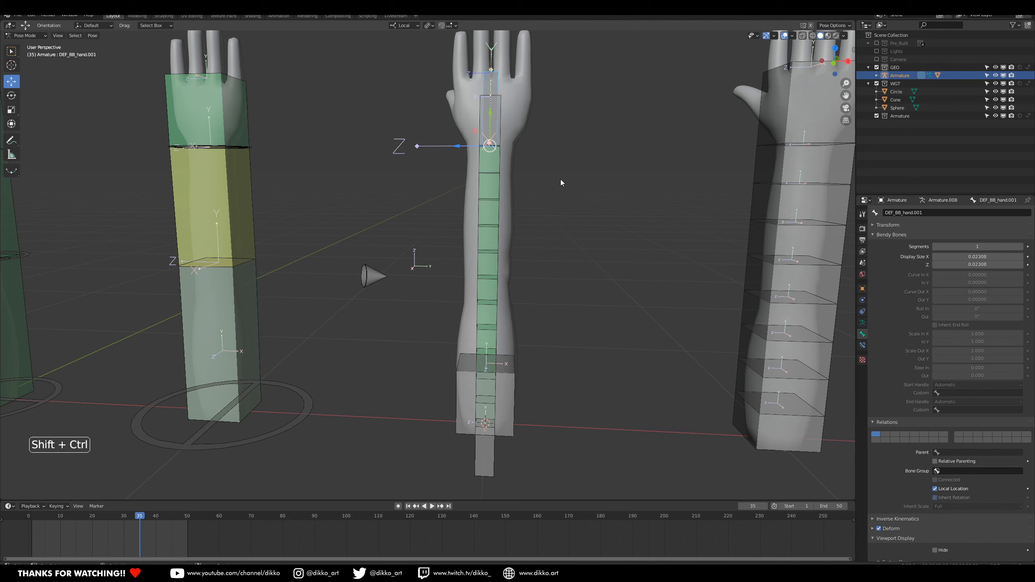
pyautogui.hotkey('shift', 'ctrl', 'c')
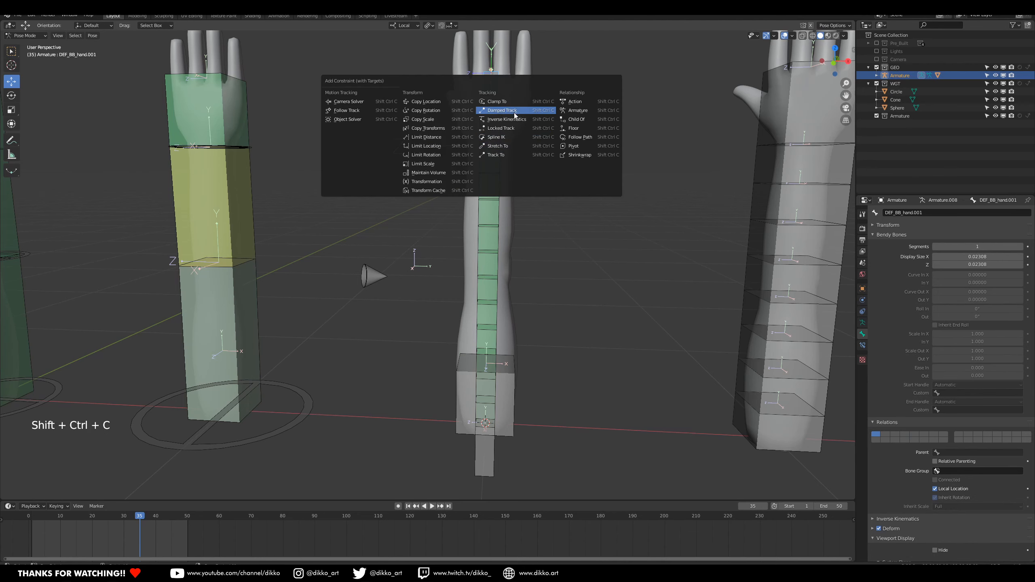
pyautogui.click(445, 130)
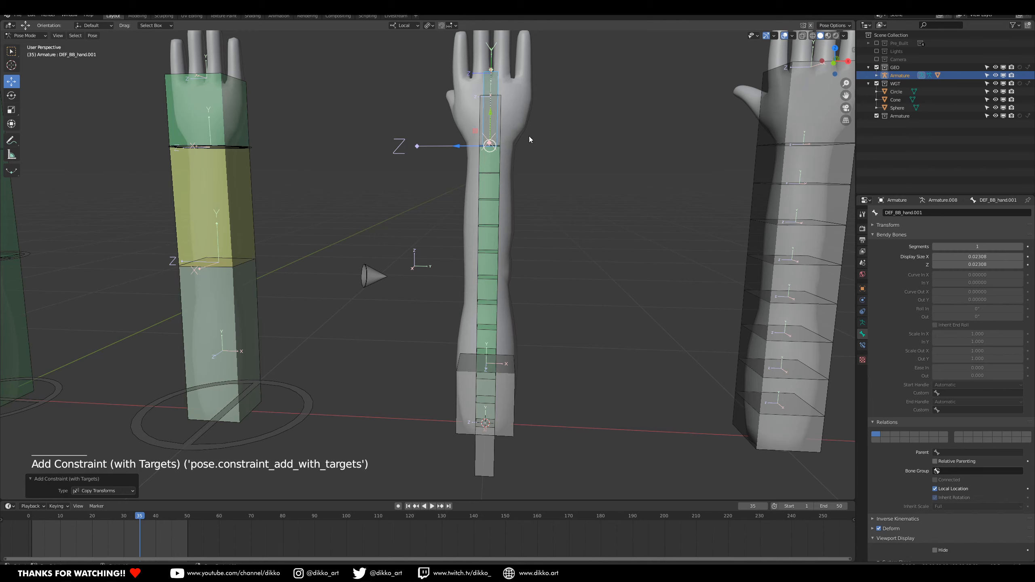
# Assign the Circle object as the custom shape of CTRL_BB_hand.001.
pyautogui.click(498, 86)
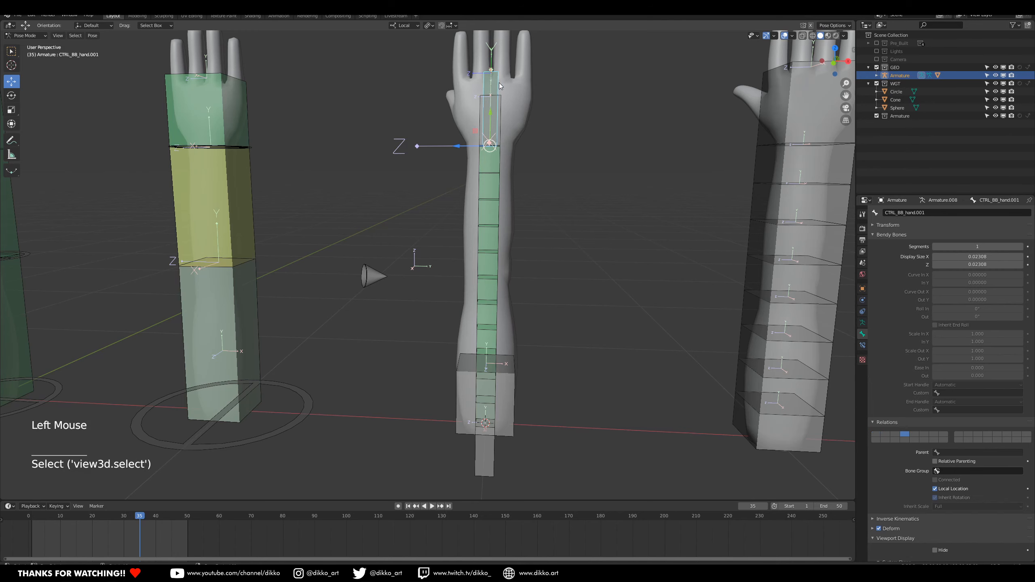
pyautogui.scroll(-5, 295, 275)
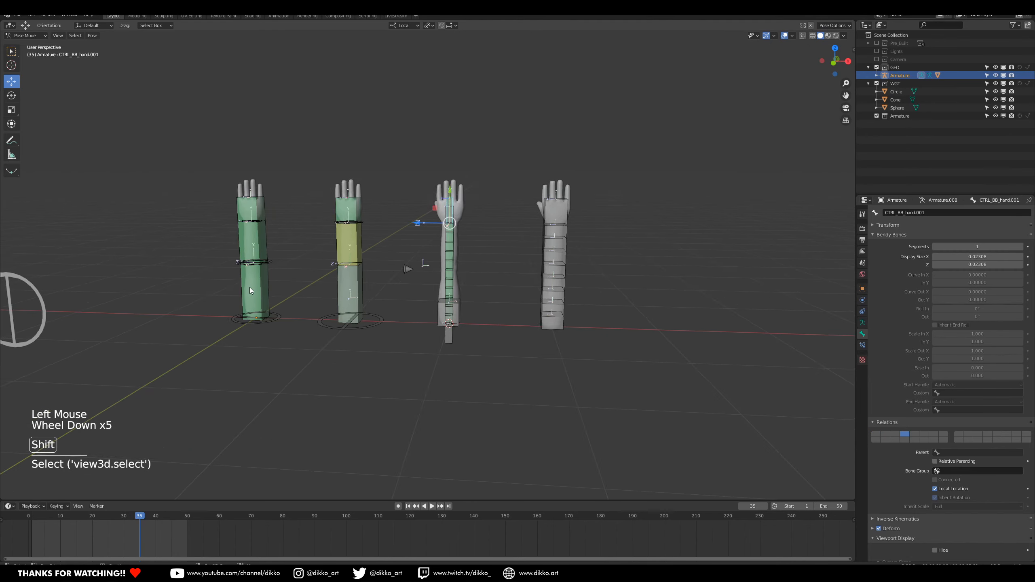
pyautogui.keyDown('shift'); pyautogui.moveTo(249, 288); pyautogui.dragTo(341, 291, button='middle'); pyautogui.keyUp('shift')
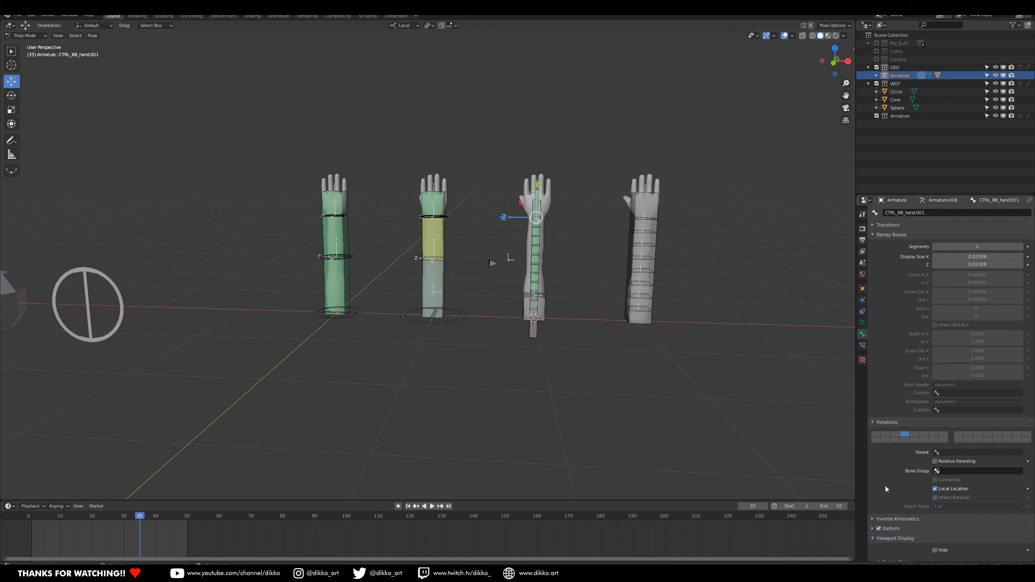
pyautogui.scroll(-6, 959, 408)
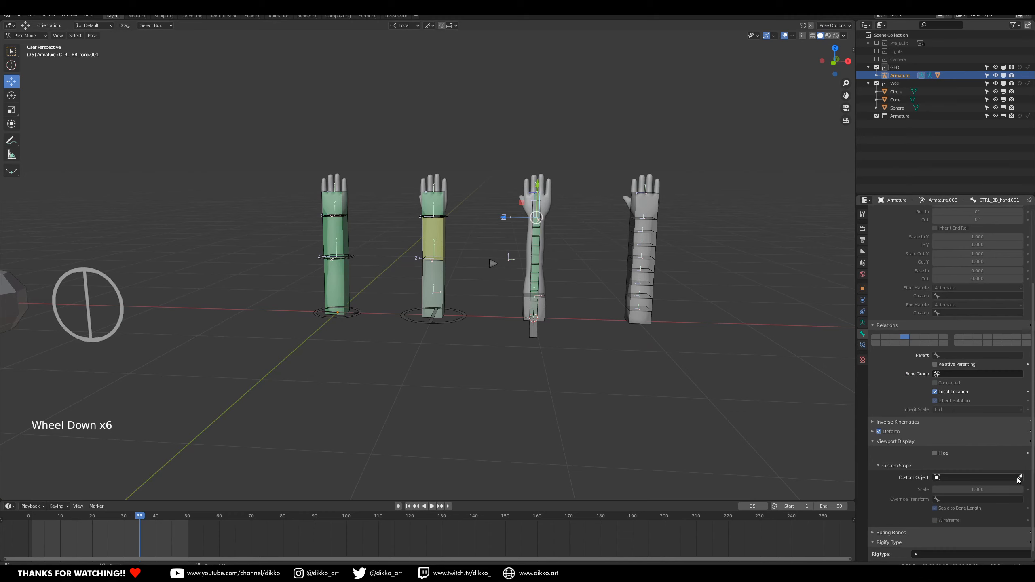
pyautogui.click(1020, 478)
pyautogui.click(122, 325)
# Assign the Circle object as the custom shape of CTRL_Global_ArmBBExample.001.
pyautogui.scroll(2, 604, 321)
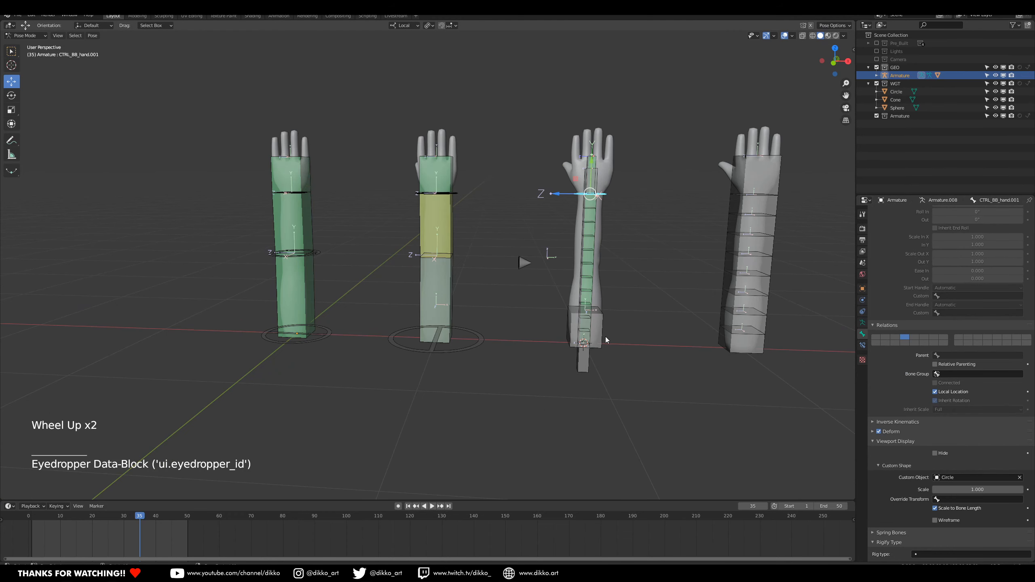
pyautogui.click(604, 348)
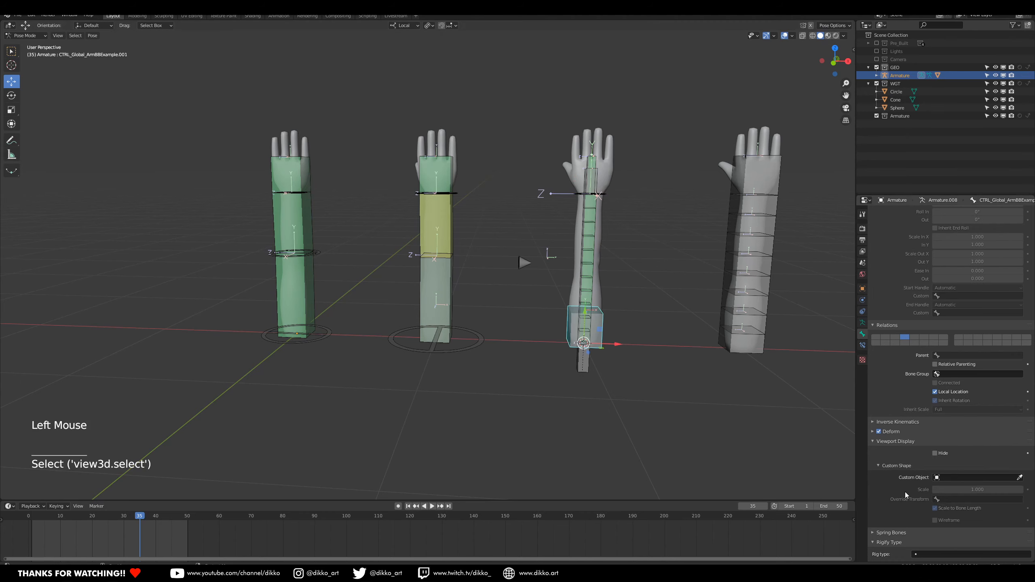
pyautogui.scroll(-3, 604, 367)
pyautogui.keyDown('shift'); pyautogui.moveTo(603, 367); pyautogui.dragTo(689, 380, button='middle'); pyautogui.keyUp('shift')
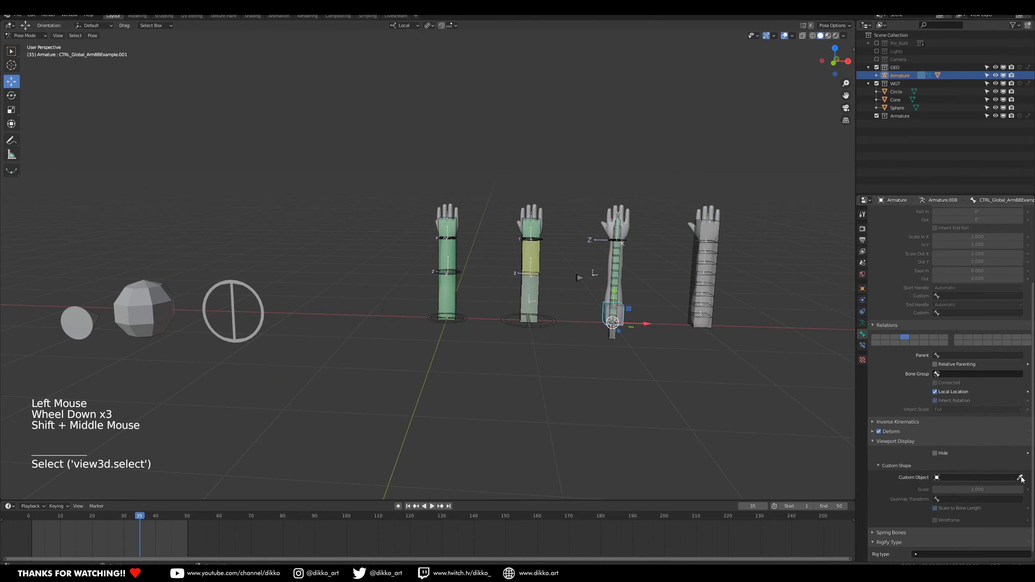
pyautogui.click(1020, 478)
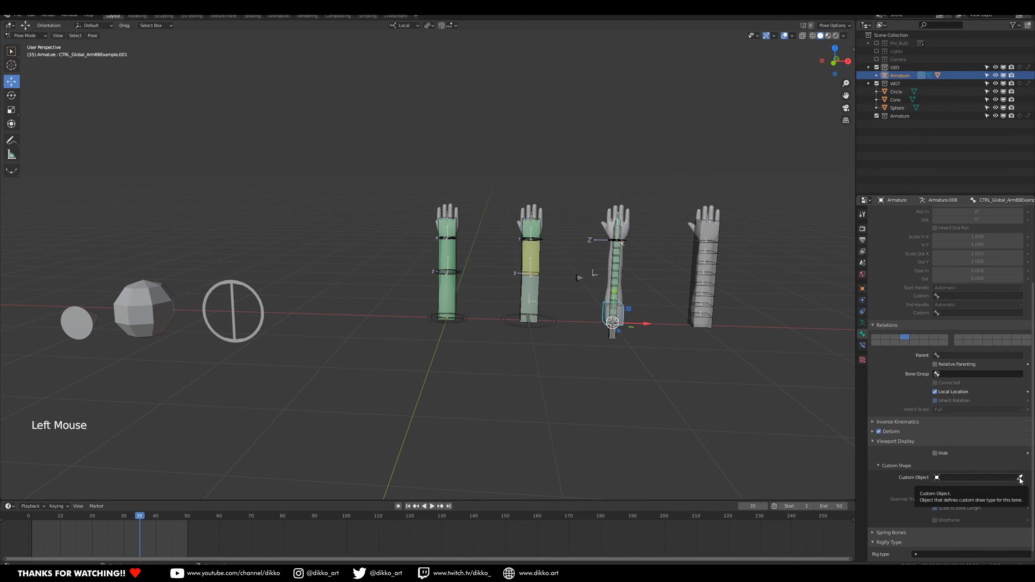
pyautogui.click(254, 333)
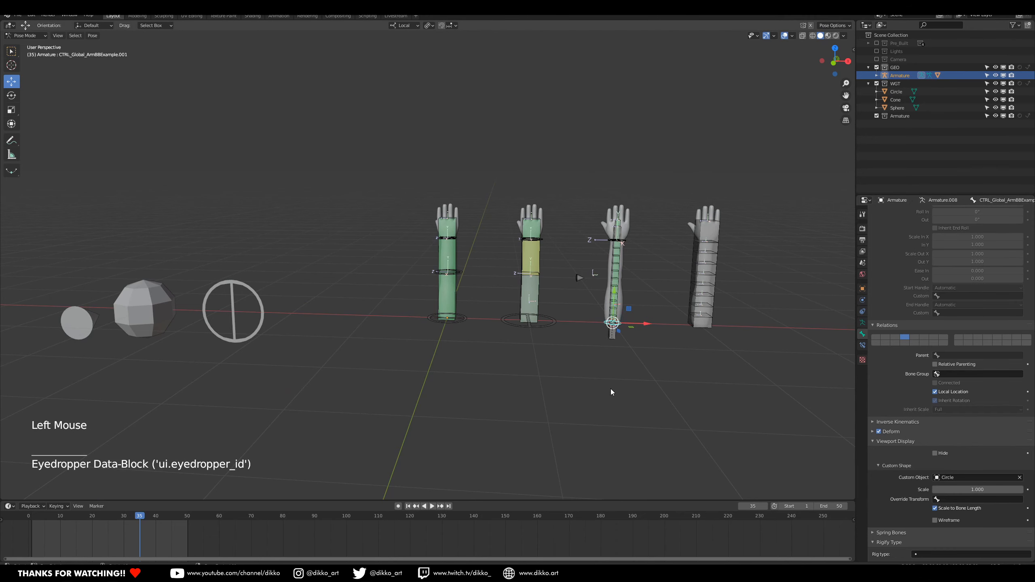
pyautogui.scroll(2, 671, 371)
pyautogui.keyDown('shift'); pyautogui.moveTo(671, 371); pyautogui.dragTo(555, 368, button='middle'); pyautogui.keyUp('shift')
pyautogui.press('s')
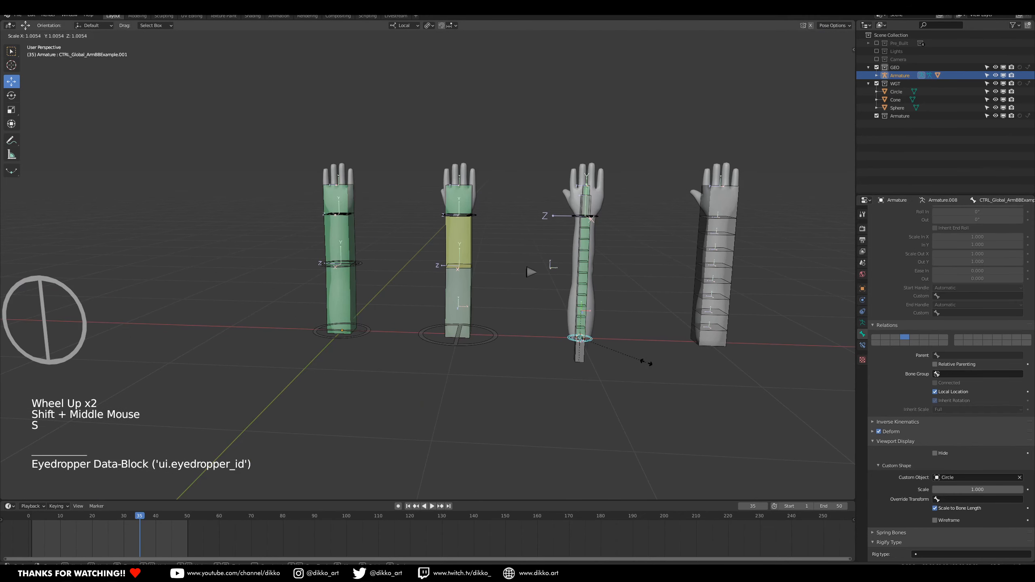
pyautogui.hotkey('ctrl', 'z')
pyautogui.press('Tab')
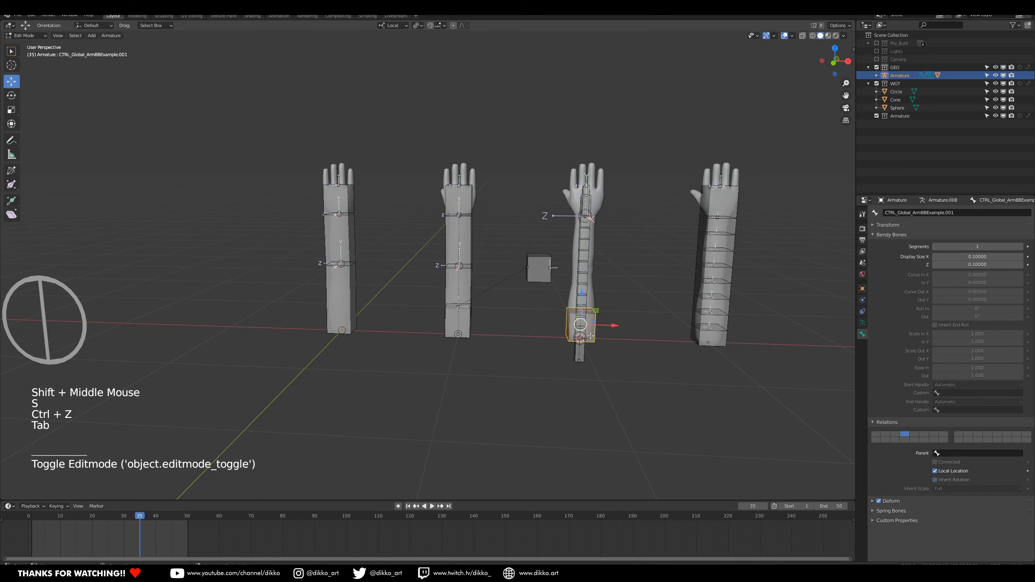
pyautogui.press('Tab')
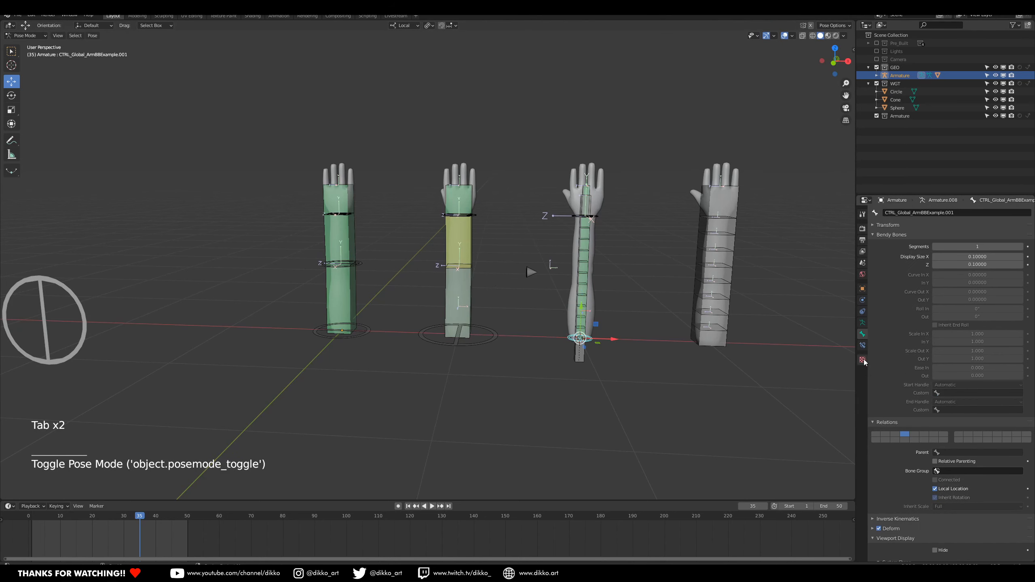
# Set the custom shape scale of CTRL_Global_ArmBBExample.001 to 3.000.
pyautogui.scroll(-6, 924, 503)
pyautogui.moveTo(962, 491); pyautogui.dragTo(1002, 491)
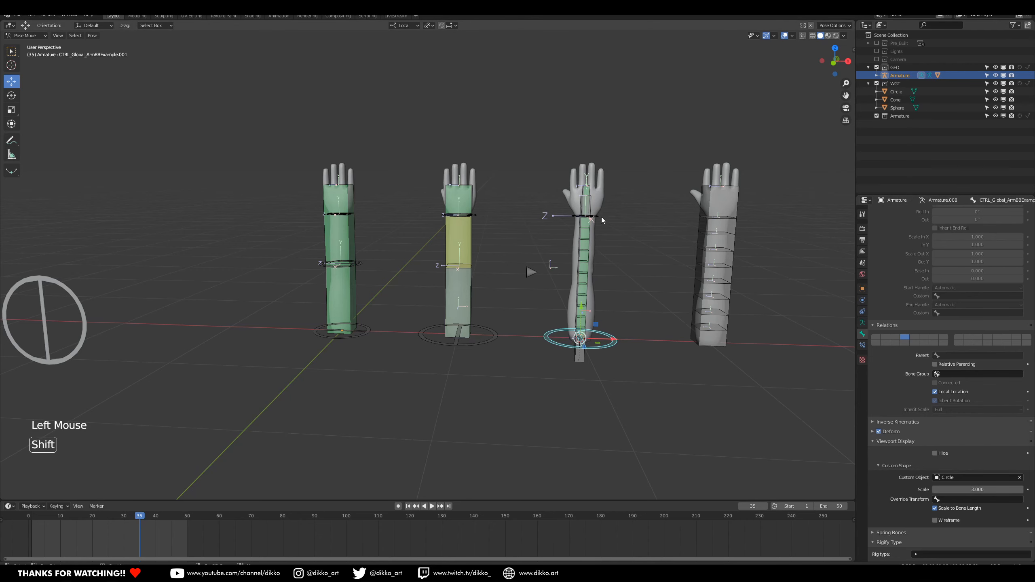
# Move and rotate the wrist control CTRL_BB_hand.001 to test how the bendy arm bends.
pyautogui.keyDown('shift'); pyautogui.moveTo(645, 272); pyautogui.dragTo(607, 297, button='middle'); pyautogui.keyUp('shift')
pyautogui.scroll(1, 607, 297)
pyautogui.click(583, 238)
pyautogui.press('g')
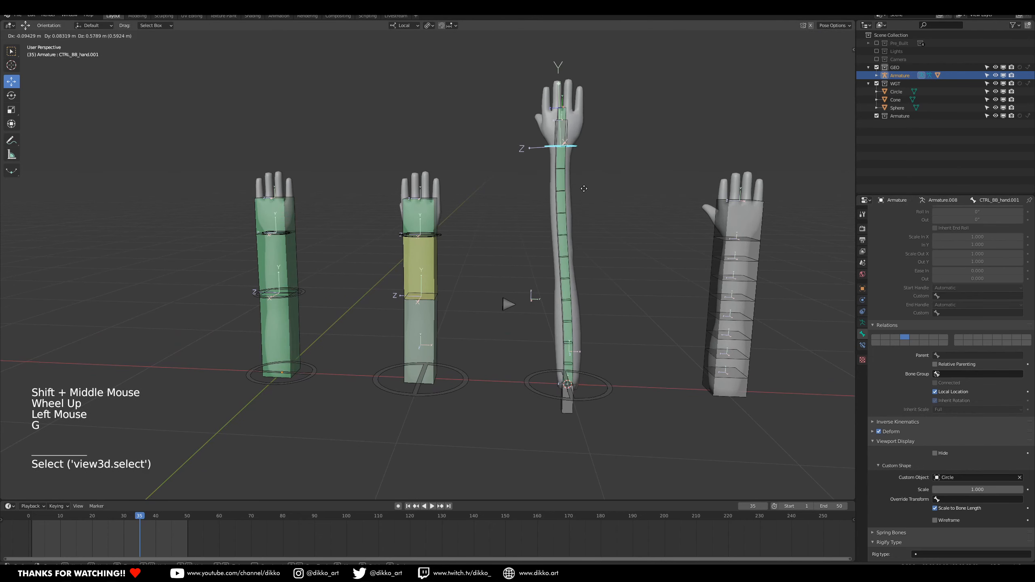
pyautogui.click(536, 202)
pyautogui.press('r')
pyautogui.click(523, 130)
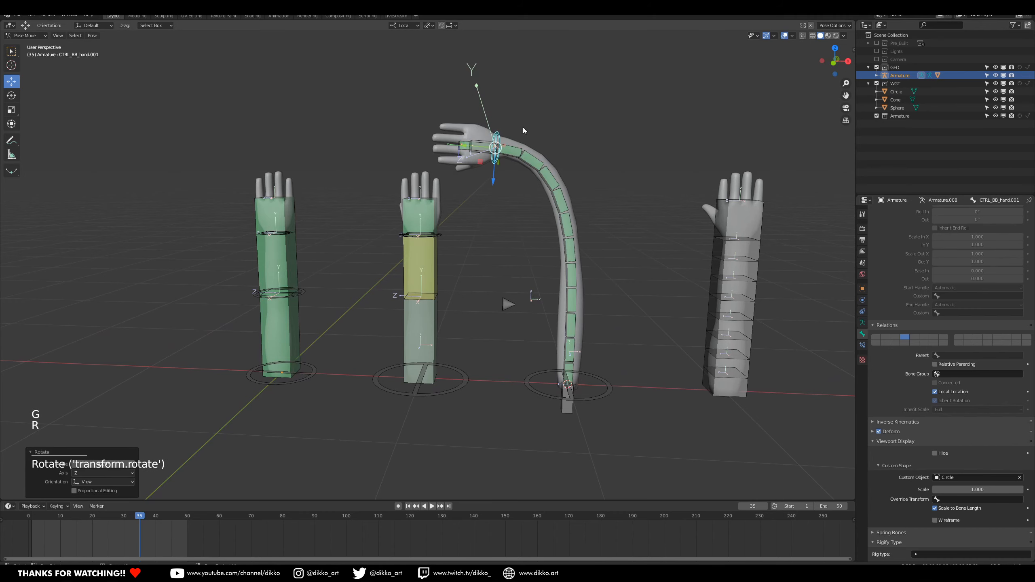
# Try twisting CTRL_BB_hand.001 to test how the bent arm follows the hand's rotation, and undo the twist.
pyautogui.press('r')
pyautogui.press('r')
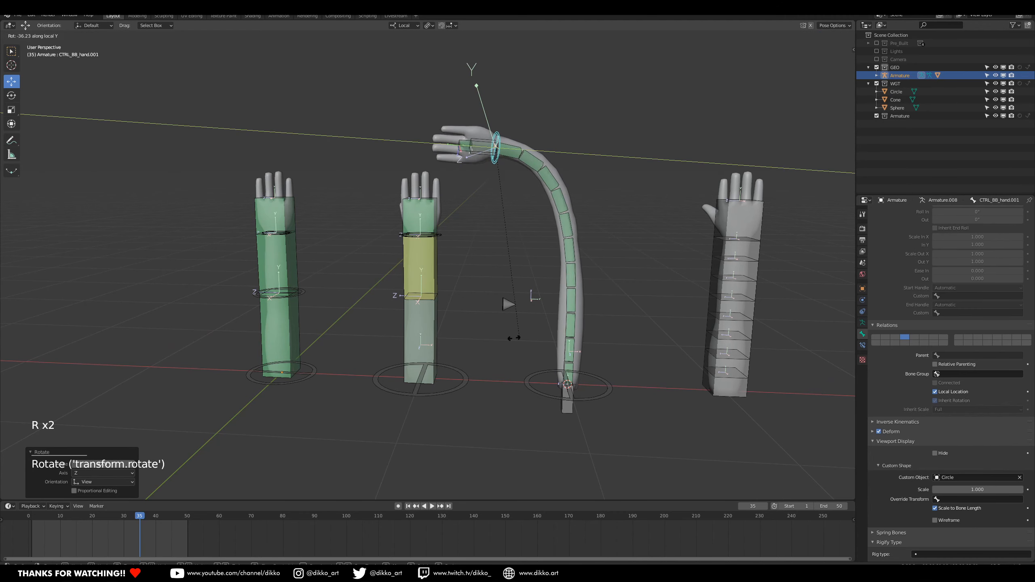
pyautogui.click(603, 199)
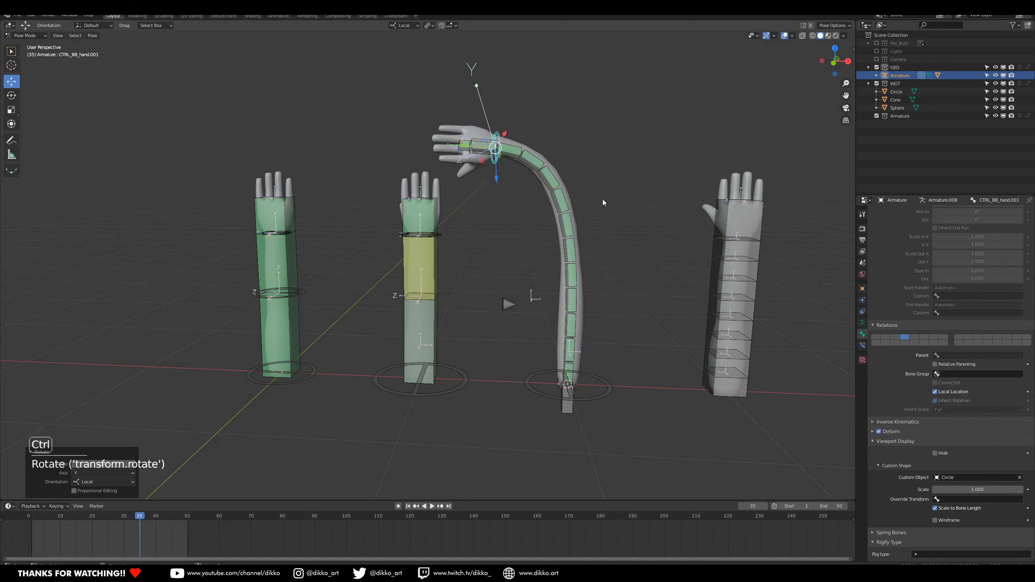
pyautogui.hotkey('ctrl', 'z')
# Clear the pose rotation and location of CTRL_BB_hand.001.
pyautogui.press('g')
pyautogui.hotkey('alt', 'r')
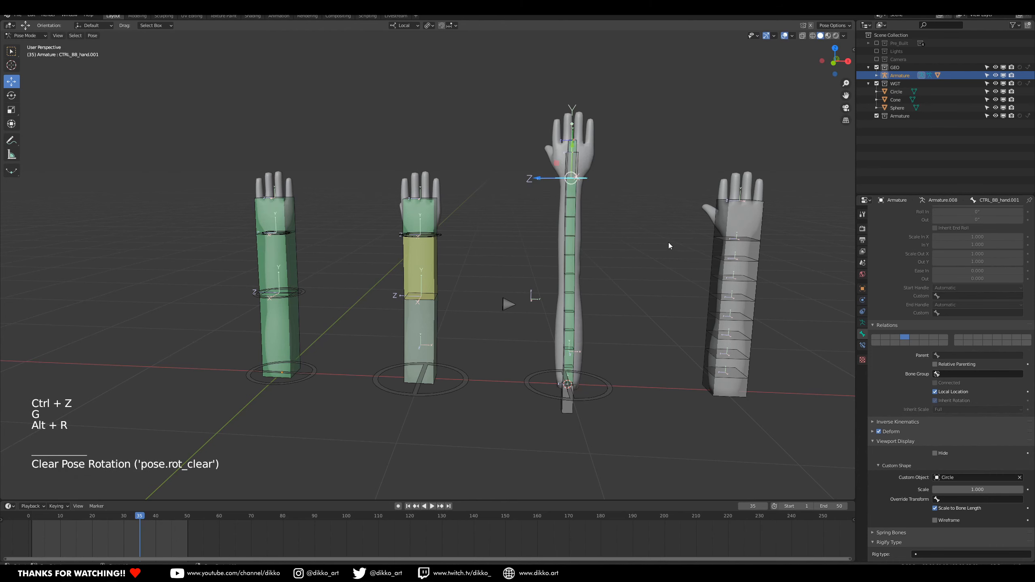
pyautogui.hotkey('alt', 'g')
# Try moving the handle bone MCH_BB_arm.IN.001 at the base of the third arm, and undo the move.
pyautogui.scroll(1, 620, 373)
pyautogui.keyDown('shift'); pyautogui.moveTo(622, 391); pyautogui.dragTo(540, 326, button='middle'); pyautogui.keyUp('shift')
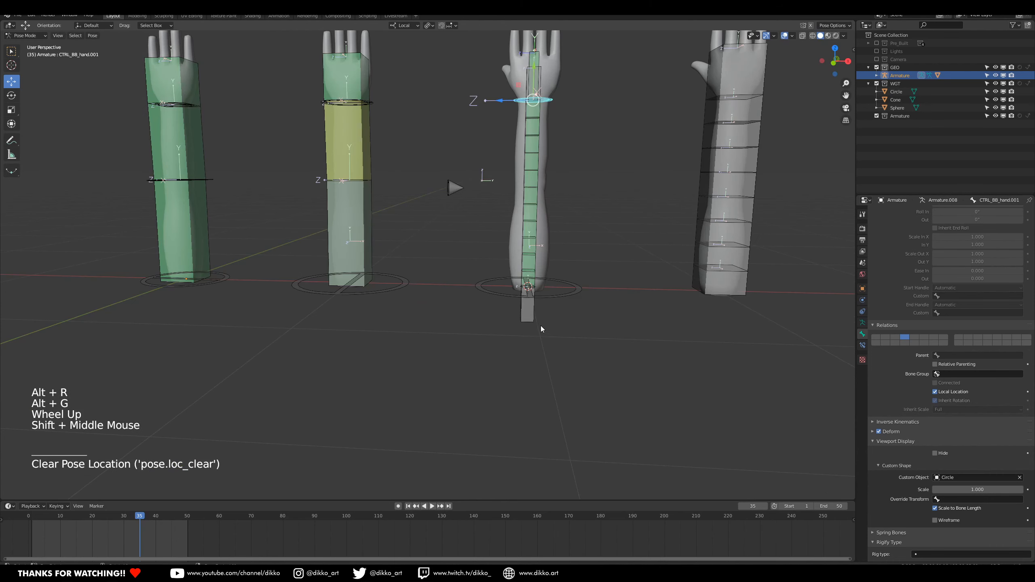
pyautogui.scroll(1, 529, 303)
pyautogui.scroll(1, 584, 329)
pyautogui.click(581, 335)
pyautogui.press('g')
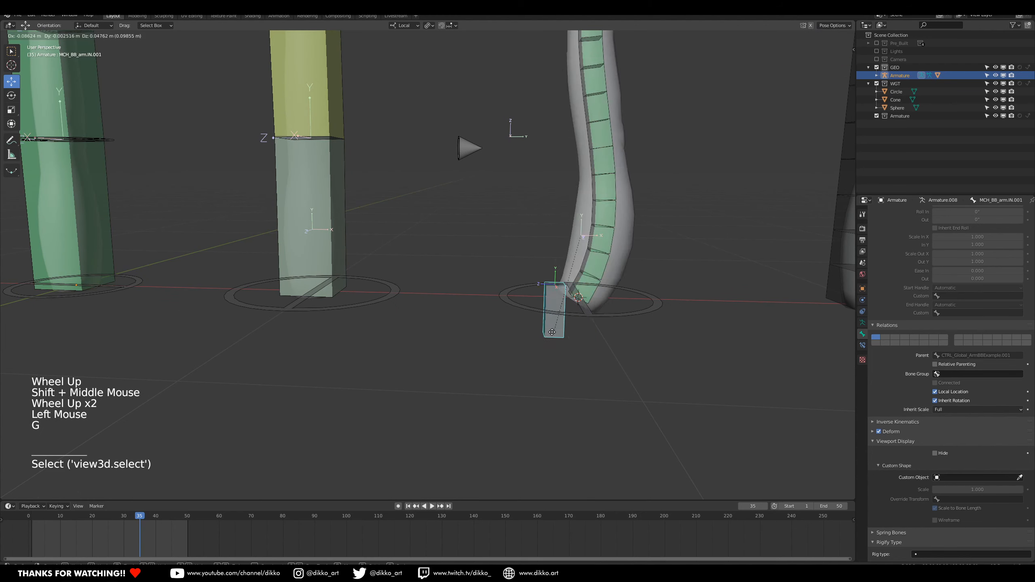
pyautogui.hotkey('ctrl', 'z')
pyautogui.click(582, 356)
pyautogui.moveTo(585, 332)
pyautogui.mouseDown(button='middle')
pyautogui.moveTo(570, 331)
pyautogui.moveTo(579, 334)
pyautogui.mouseUp(button='middle')
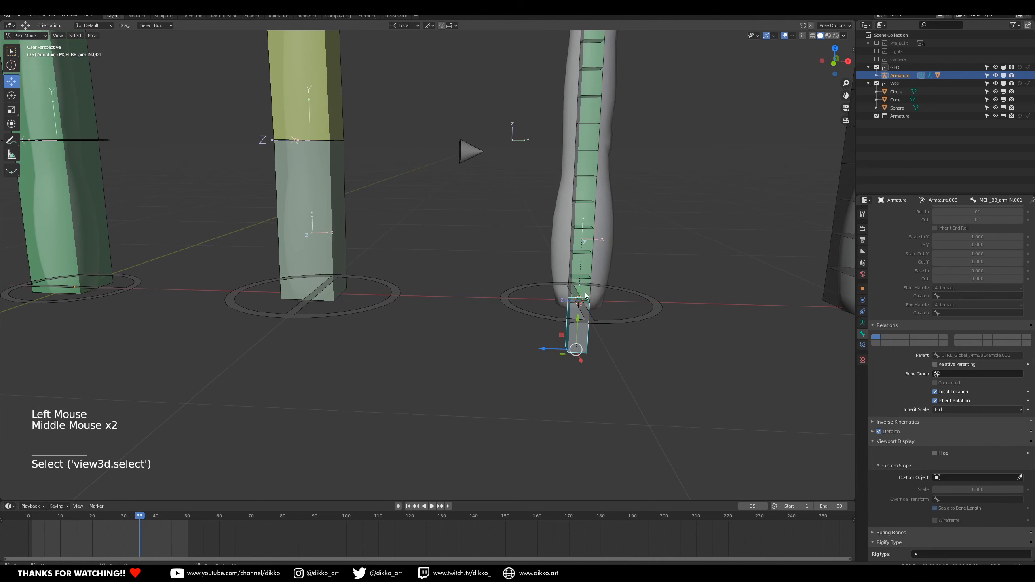
pyautogui.click(614, 326)
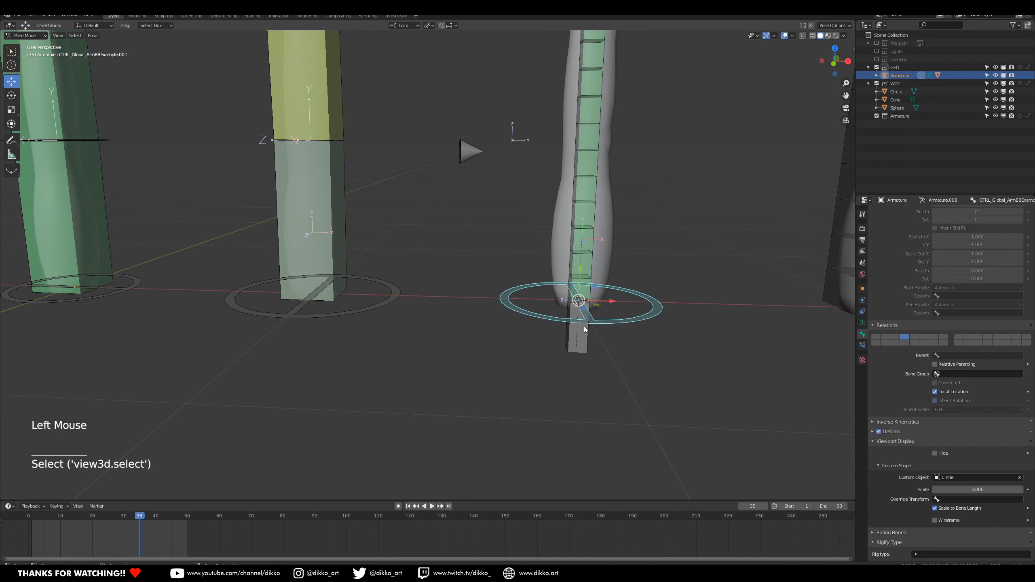
pyautogui.keyDown('shift'); pyautogui.moveTo(599, 344); pyautogui.dragTo(521, 376, button='middle'); pyautogui.keyUp('shift')
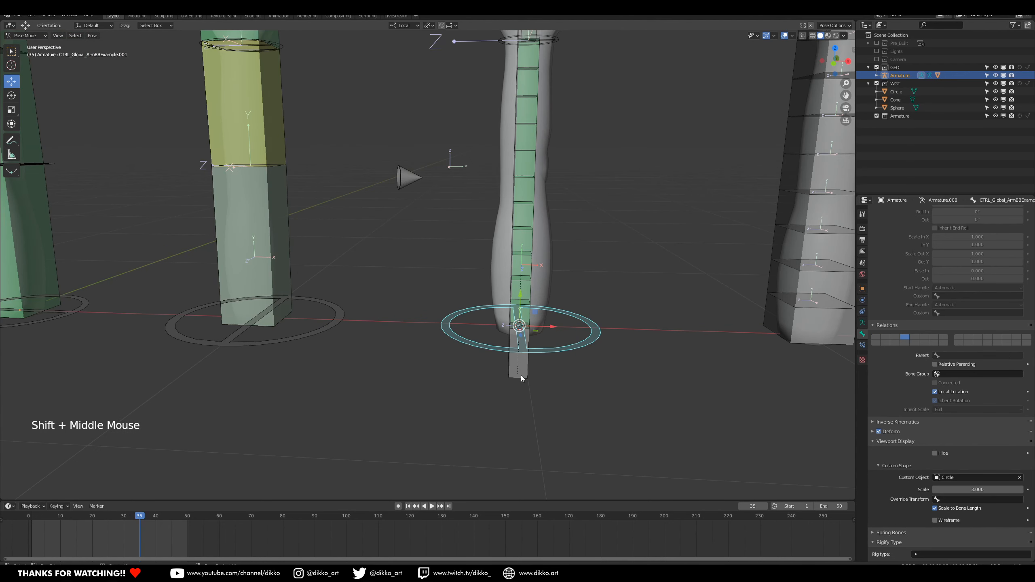
pyautogui.click(520, 372)
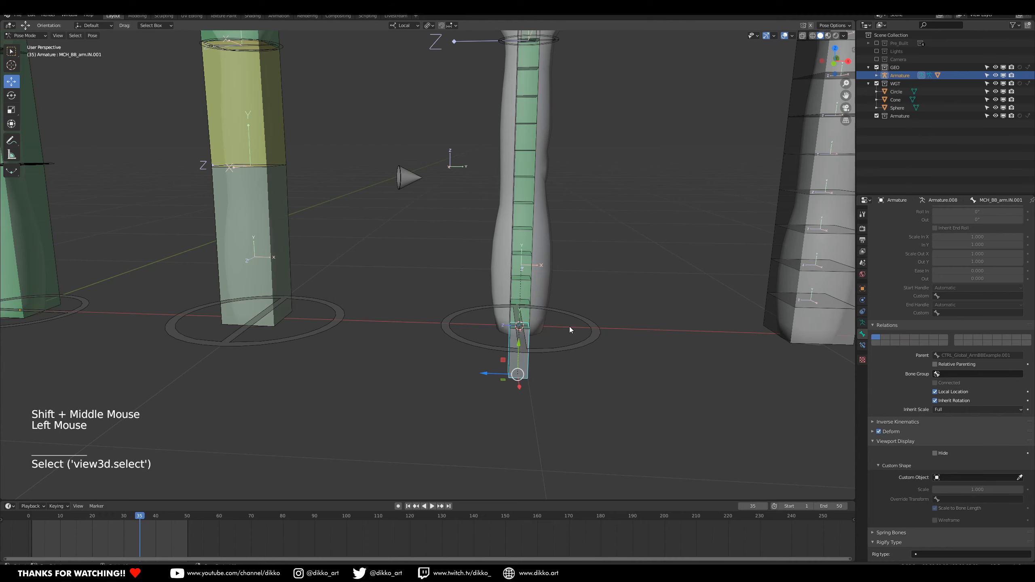
pyautogui.press('Tab')
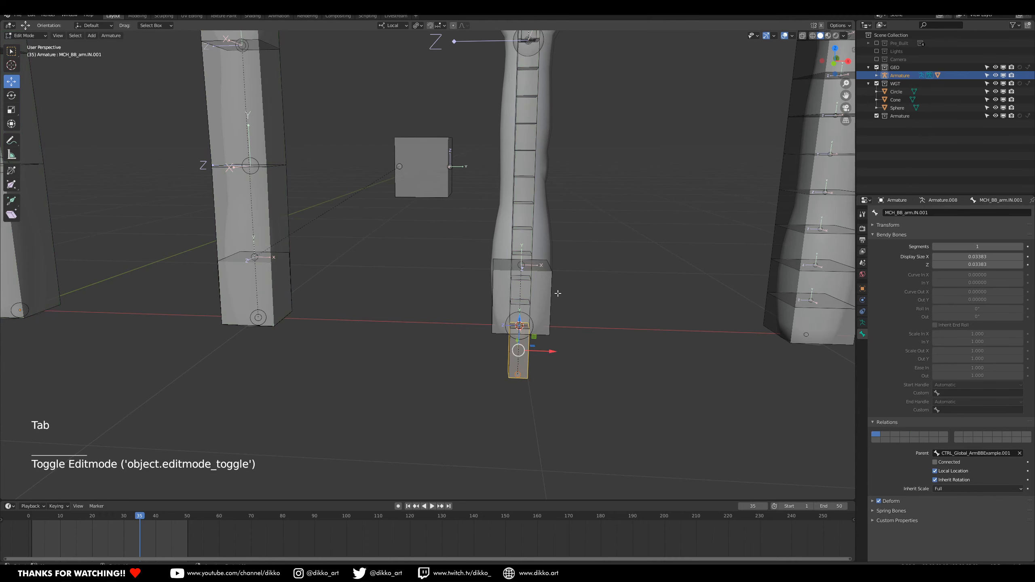
pyautogui.press('Tab')
# Duplicate the CTRL_BB_hand.001 bone and snap the copy to the 3D cursor at the arm's base.
pyautogui.scroll(-2, 552, 214)
pyautogui.keyDown('shift'); pyautogui.scroll(-2, 552, 214); pyautogui.keyUp('shift')
pyautogui.keyDown('shift'); pyautogui.moveTo(552, 213); pyautogui.dragTo(516, 261, button='middle'); pyautogui.keyUp('shift')
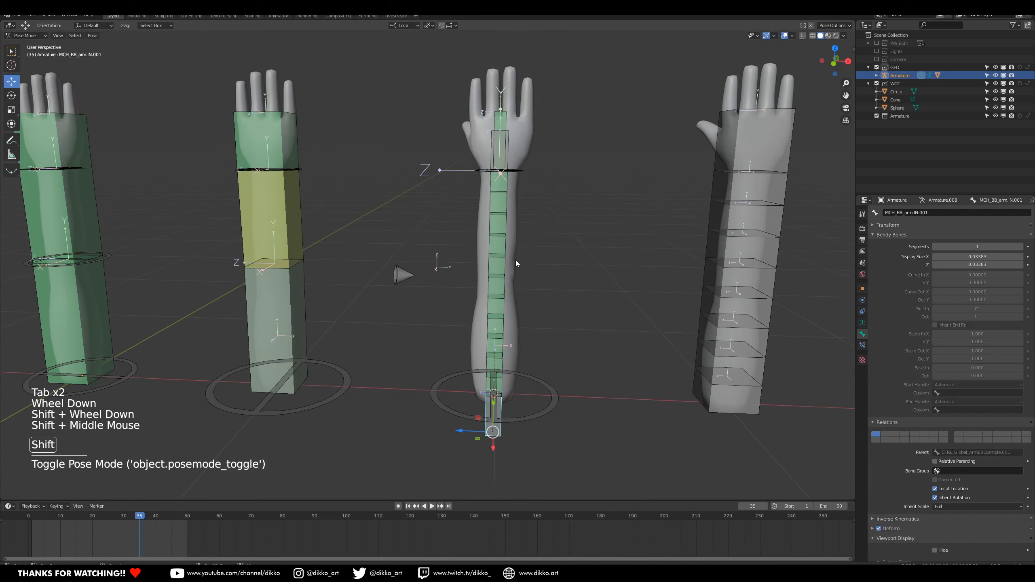
pyautogui.click(521, 171)
pyautogui.press('Tab')
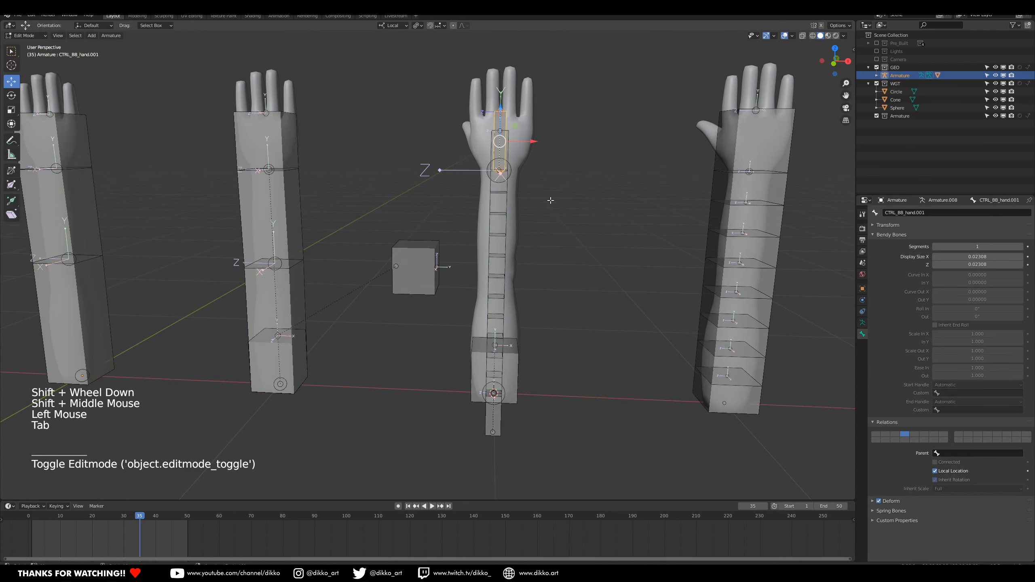
pyautogui.hotkey('shift', 'd')
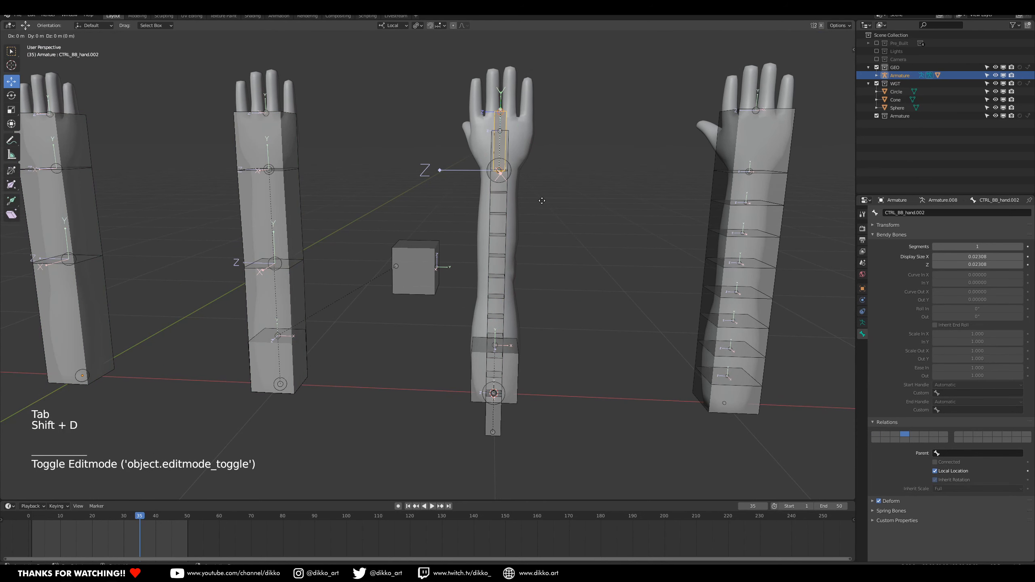
pyautogui.click(544, 398)
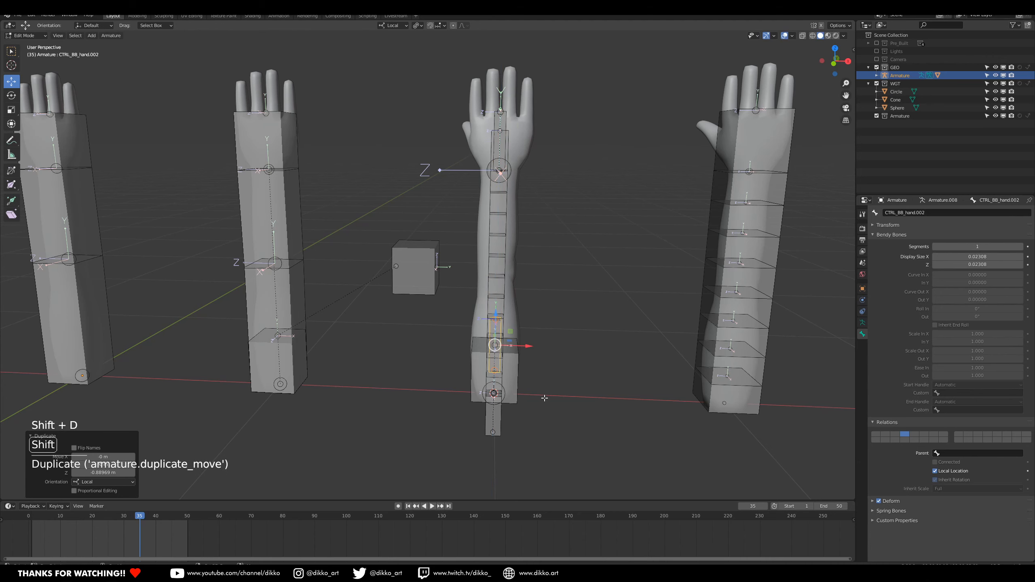
pyautogui.hotkey('shift', 's')
pyautogui.click(535, 370)
pyautogui.keyDown('shift'); pyautogui.moveTo(535, 370); pyautogui.dragTo(534, 318, button='middle'); pyautogui.keyUp('shift')
pyautogui.press('Tab')
# Parent the duplicated control CTRL_BB_hand.002 to CTRL_Global_ArmBBExample.001 without connecting the bones.
pyautogui.scroll(2, 534, 316)
pyautogui.scroll(1, 533, 317)
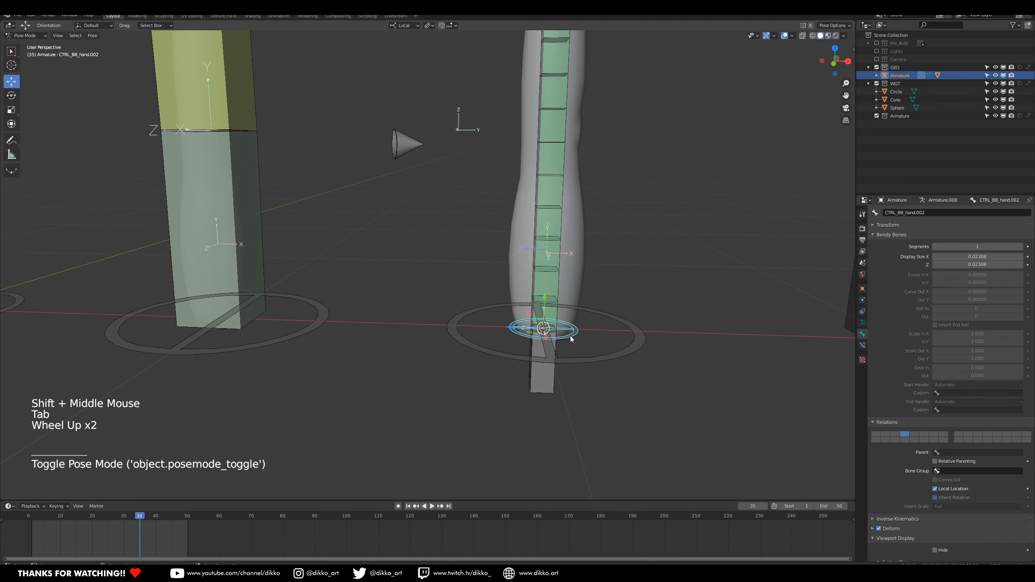
pyautogui.click(569, 335)
pyautogui.keyDown('shift'); pyautogui.click(602, 359); pyautogui.keyUp('shift')
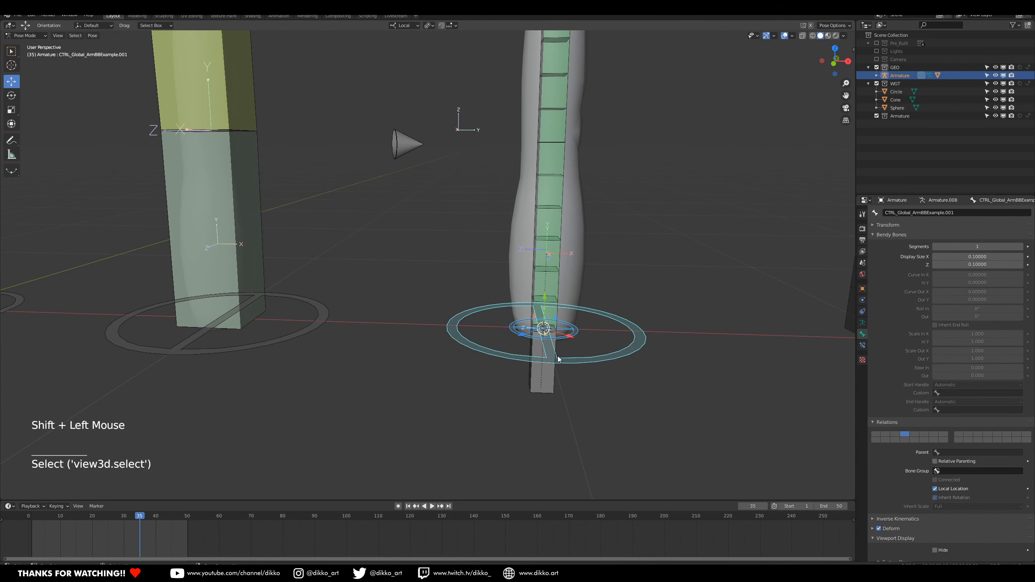
pyautogui.press('Tab')
pyautogui.hotkey('ctrl', 'p')
pyautogui.click(605, 341)
pyautogui.press('Tab')
# Move the base control CTRL_BB_hand.002 as a test, and undo the move.
pyautogui.click(571, 338)
pyautogui.press('g')
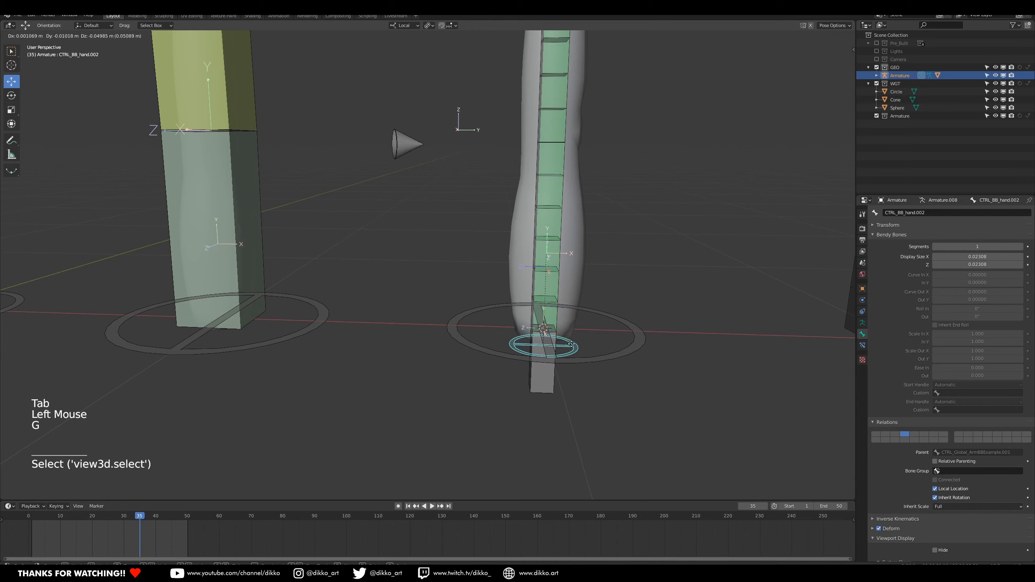
pyautogui.click(594, 331)
pyautogui.hotkey('ctrl', 'z')
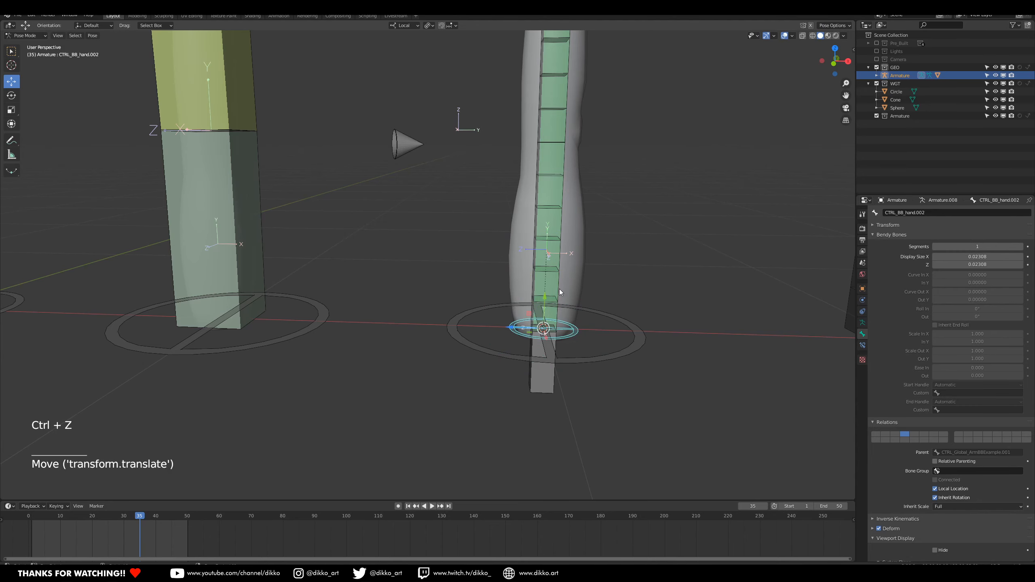
pyautogui.click(551, 372)
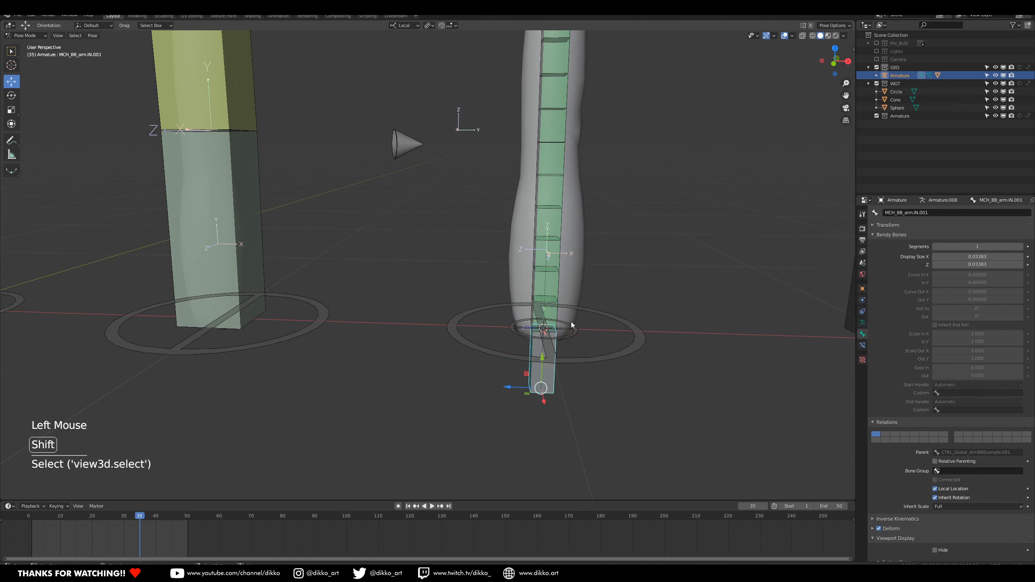
pyautogui.click(555, 290)
pyautogui.click(572, 336)
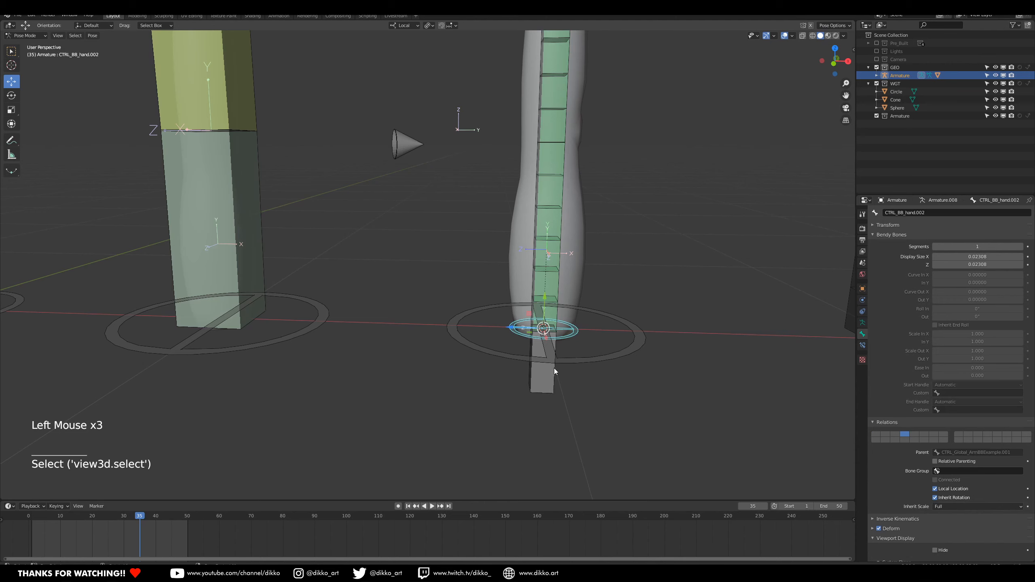
# Parent DEF_BB_arm.001 and MCH_BB_arm.IN.001 to the base control CTRL_BB_hand.002 with Keep Offset.
pyautogui.scroll(-2, 554, 368)
pyautogui.keyDown('shift'); pyautogui.moveTo(533, 271); pyautogui.dragTo(498, 385, button='middle'); pyautogui.keyUp('shift')
pyautogui.scroll(1, 514, 416)
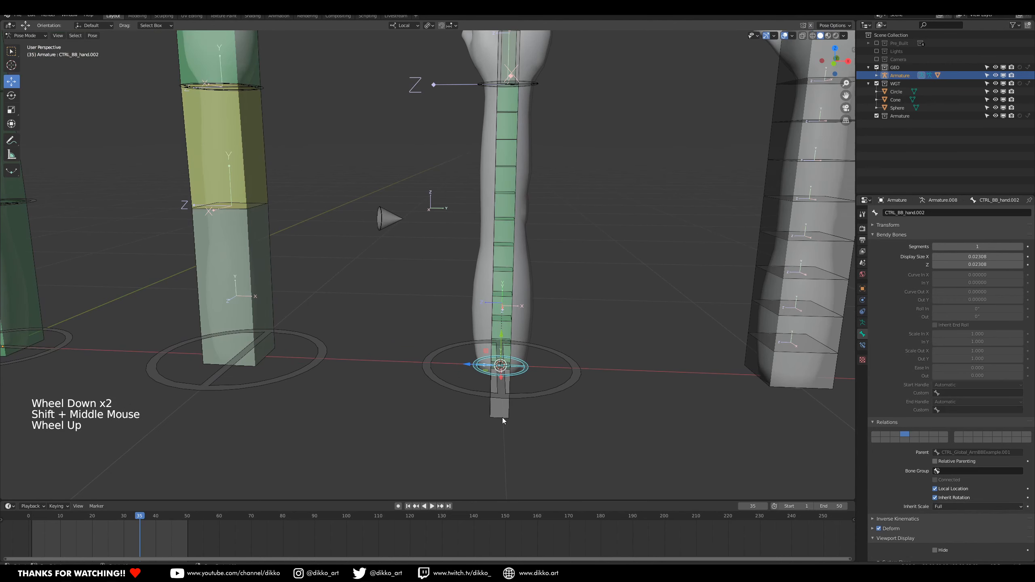
pyautogui.click(503, 417)
pyautogui.keyDown('shift'); pyautogui.click(525, 370); pyautogui.keyUp('shift')
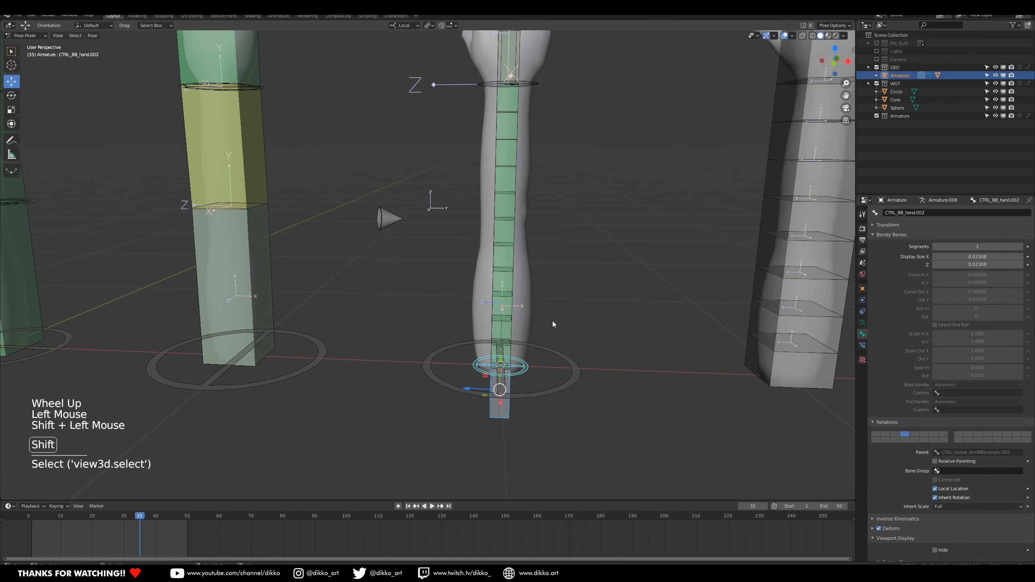
pyautogui.click(508, 290)
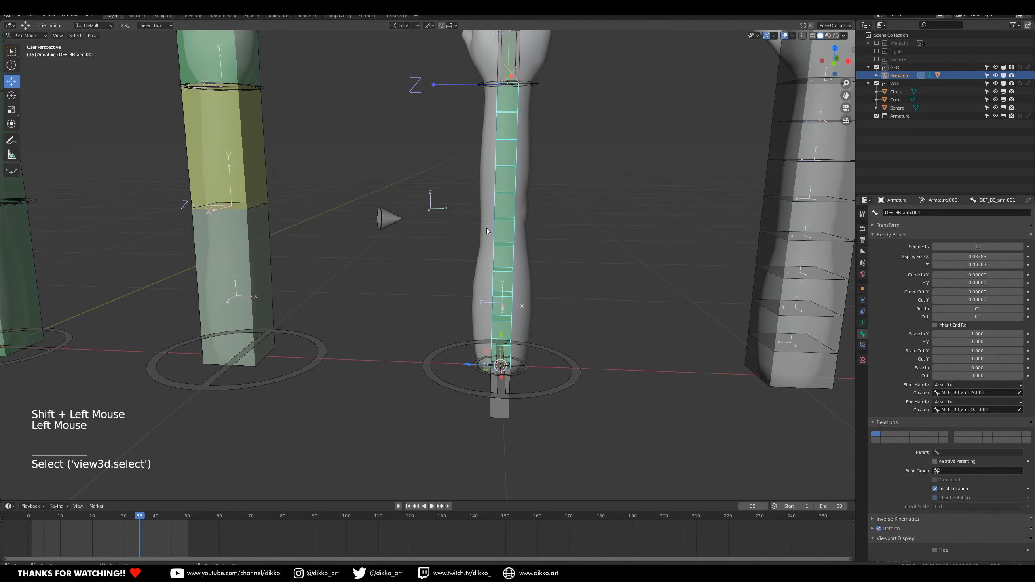
pyautogui.keyDown('shift'); pyautogui.click(517, 416); pyautogui.keyUp('shift')
pyautogui.keyDown('shift'); pyautogui.click(528, 381); pyautogui.keyUp('shift')
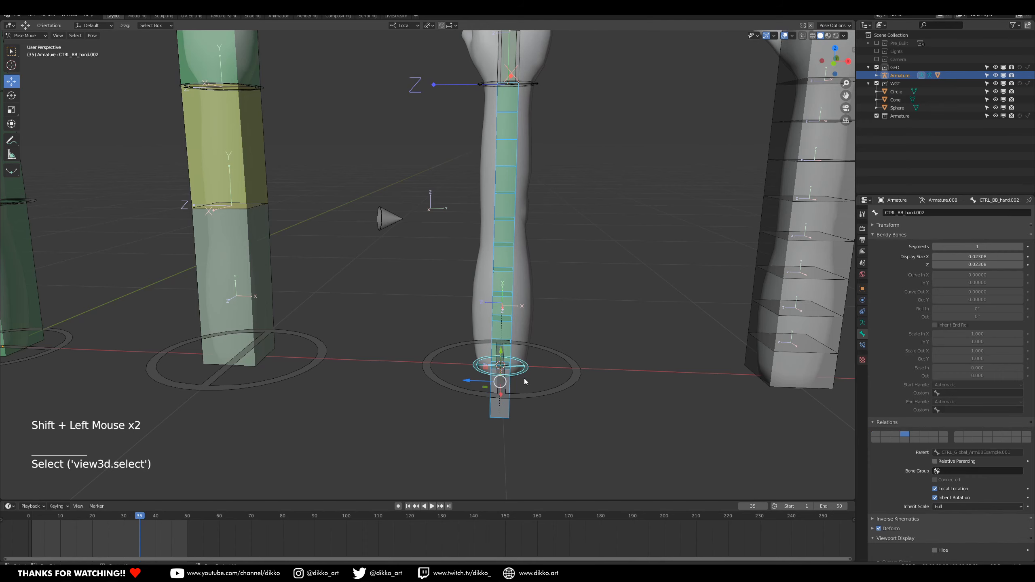
pyautogui.press('Tab')
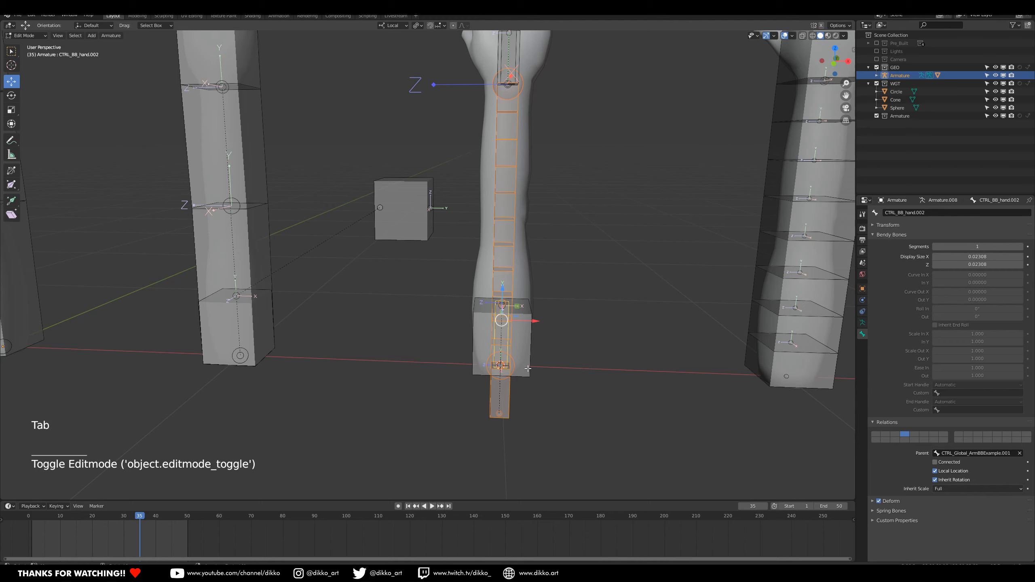
pyautogui.hotkey('ctrl', 'p')
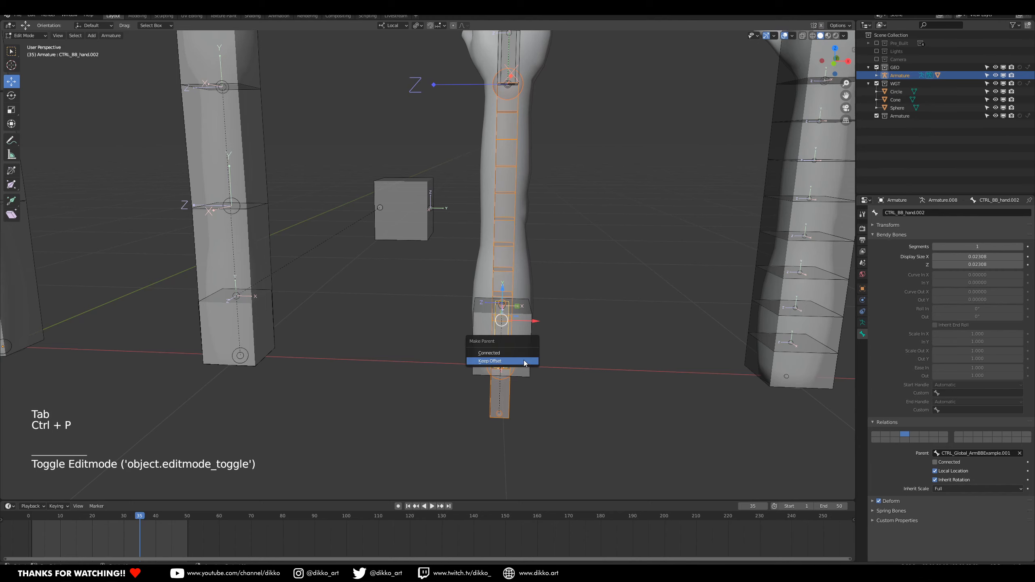
pyautogui.click(524, 361)
pyautogui.press('Tab')
# Move CTRL_BB_hand.002 to test that the arm's base and its handle bone follow, and undo the move.
pyautogui.click(523, 375)
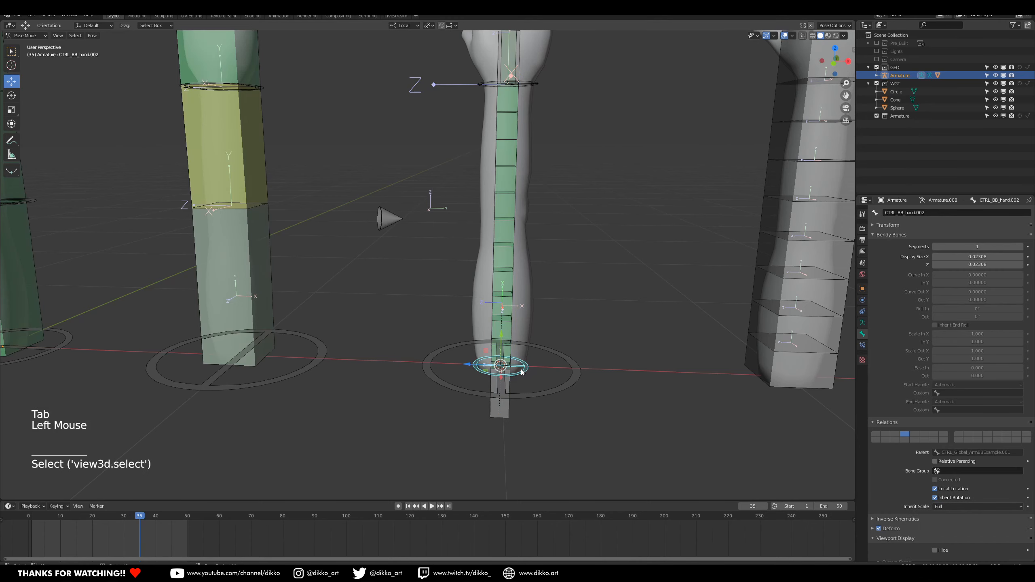
pyautogui.press('g')
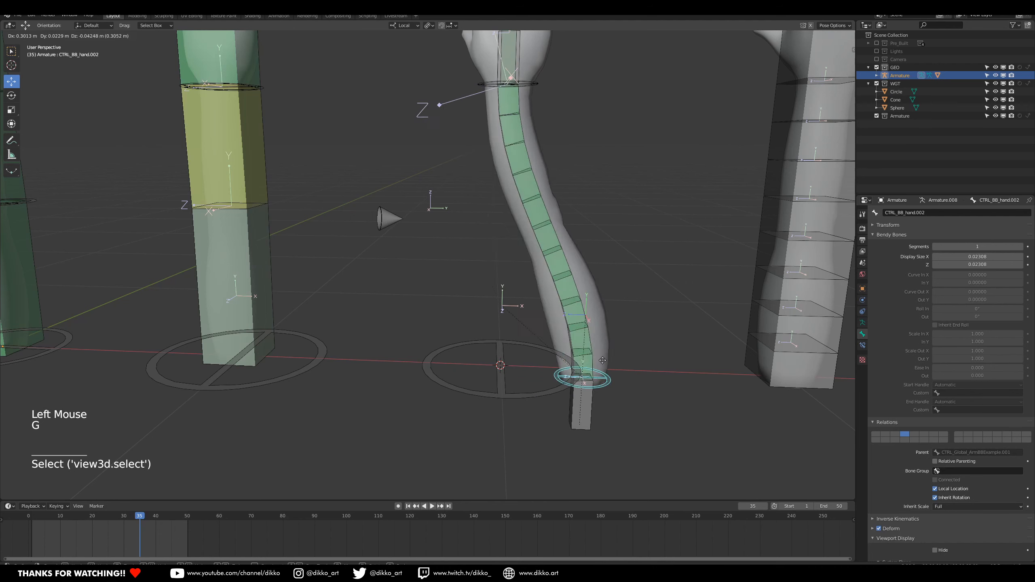
pyautogui.click(531, 262)
pyautogui.hotkey('ctrl', 'z')
# Try moving and rotating the wrist control CTRL_BB_hand.001, undo the rotation and clear its location.
pyautogui.scroll(-1, 539, 137)
pyautogui.keyDown('shift'); pyautogui.moveTo(537, 149); pyautogui.dragTo(550, 237, button='middle'); pyautogui.keyUp('shift')
pyautogui.click(529, 210)
pyautogui.press('g')
pyautogui.click(429, 129)
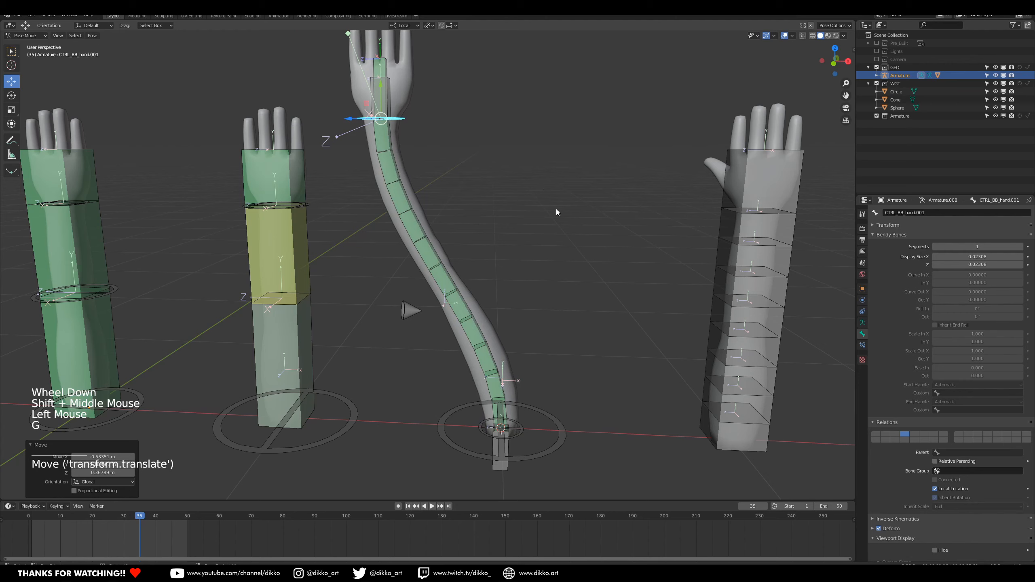
pyautogui.press('r')
pyautogui.click(450, 199)
pyautogui.hotkey('ctrl', 'z')
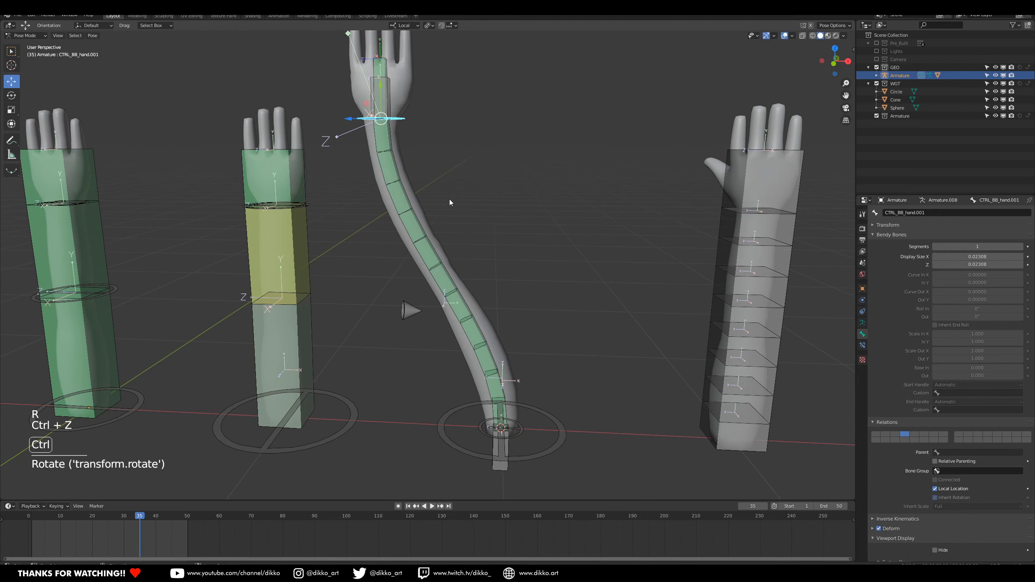
pyautogui.hotkey('alt', 'g')
# Move CTRL_Global_ArmBBExample.001 to test which parts of the arm follow it, and undo the move.
pyautogui.click(541, 456)
pyautogui.press('g')
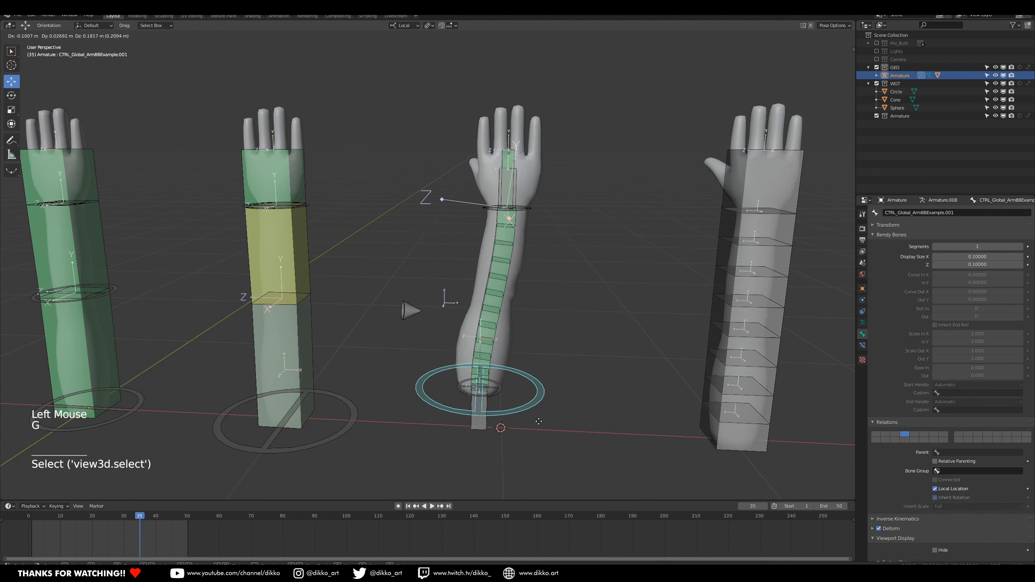
pyautogui.click(542, 420)
pyautogui.hotkey('ctrl', 'z')
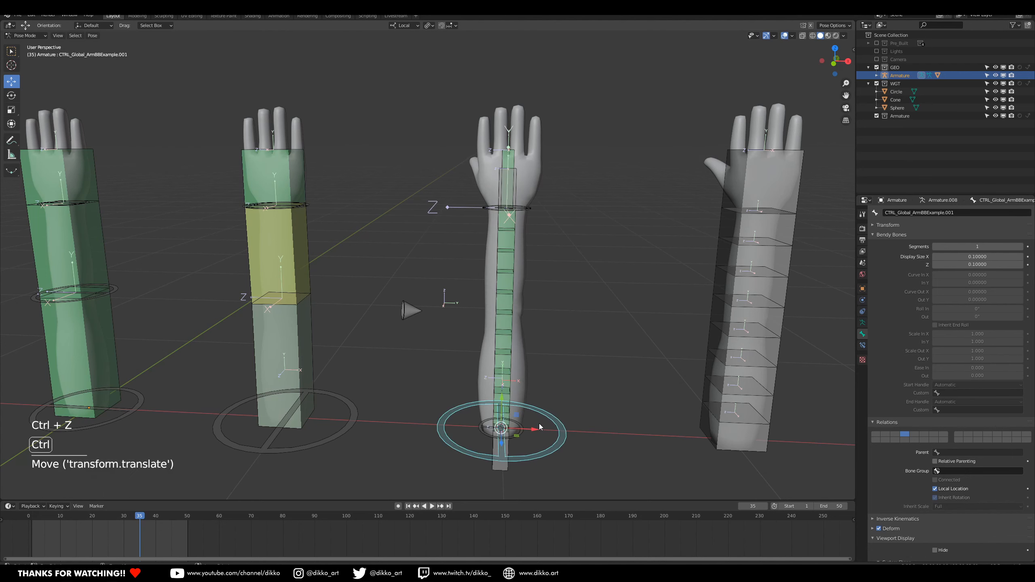
# Parent CTRL_BB_hand.001 and DEF_BB_hand.001 to the global control CTRL_Global_ArmBBExample.001 in Edit Mode, keeping their offset.
pyautogui.moveTo(537, 213); pyautogui.dragTo(481, 229, button='middle')
pyautogui.click(525, 248)
pyautogui.keyDown('shift'); pyautogui.click(527, 436); pyautogui.keyUp('shift')
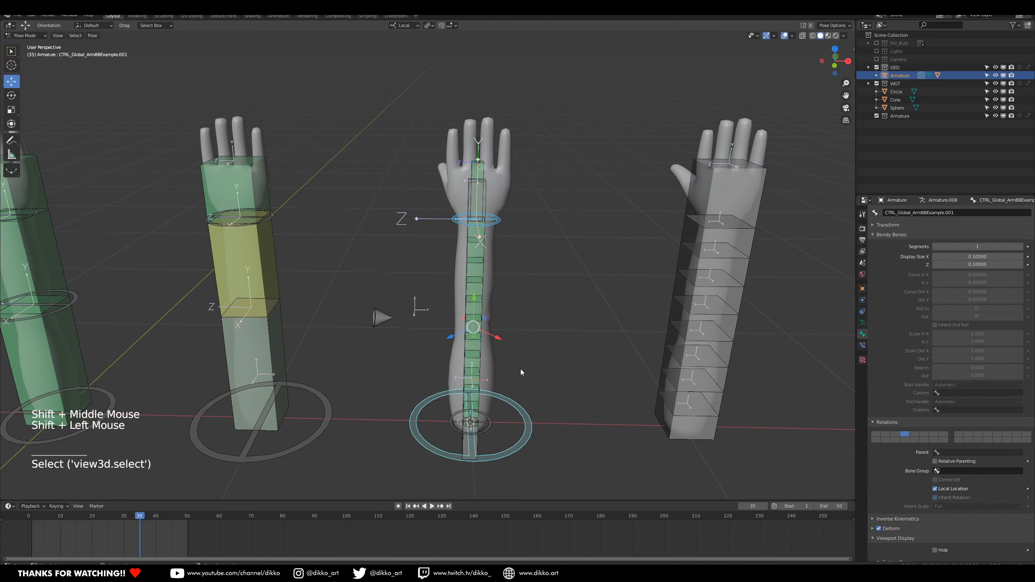
pyautogui.keyDown('shift'); pyautogui.click(481, 179); pyautogui.keyUp('shift')
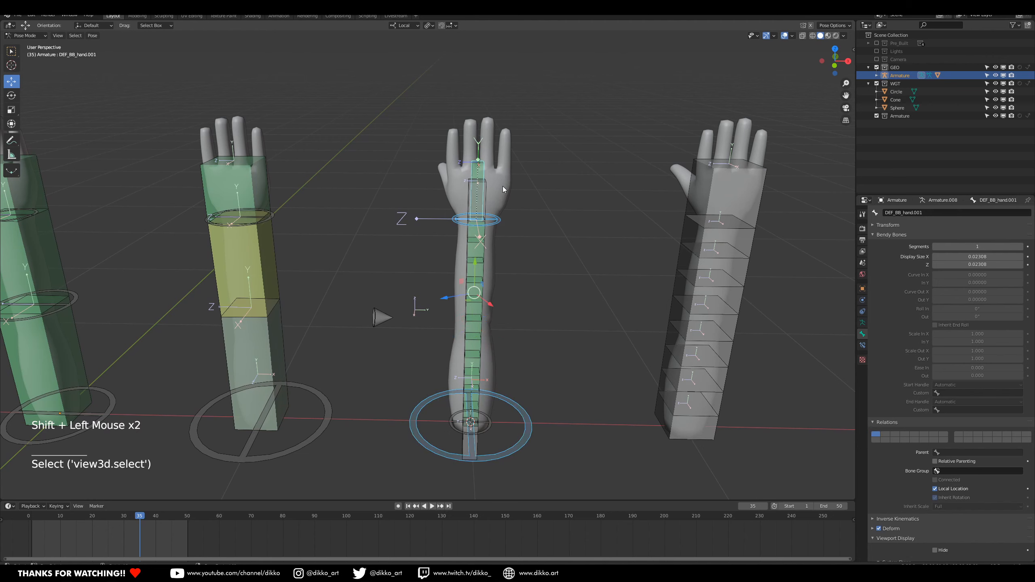
pyautogui.press('Tab')
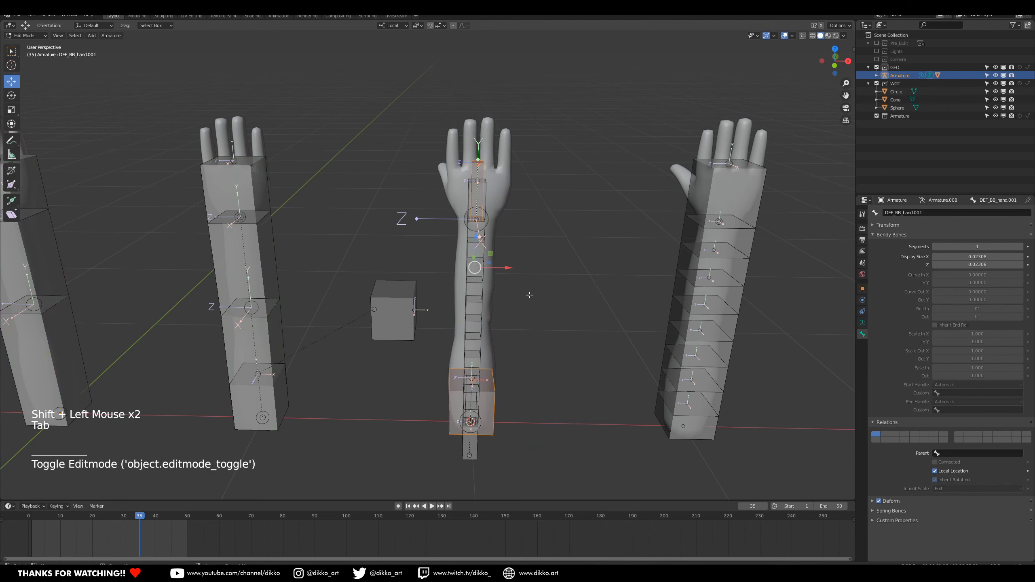
pyautogui.keyDown('shift'); pyautogui.click(494, 410); pyautogui.keyUp('shift')
pyautogui.keyDown('shift'); pyautogui.click(497, 414); pyautogui.keyUp('shift')
pyautogui.hotkey('ctrl', 'p')
pyautogui.click(496, 414)
pyautogui.press('Tab')
# Move the wrist control CTRL_BB_hand.001 to test how the bendy arm follows, and undo the move.
pyautogui.click(499, 226)
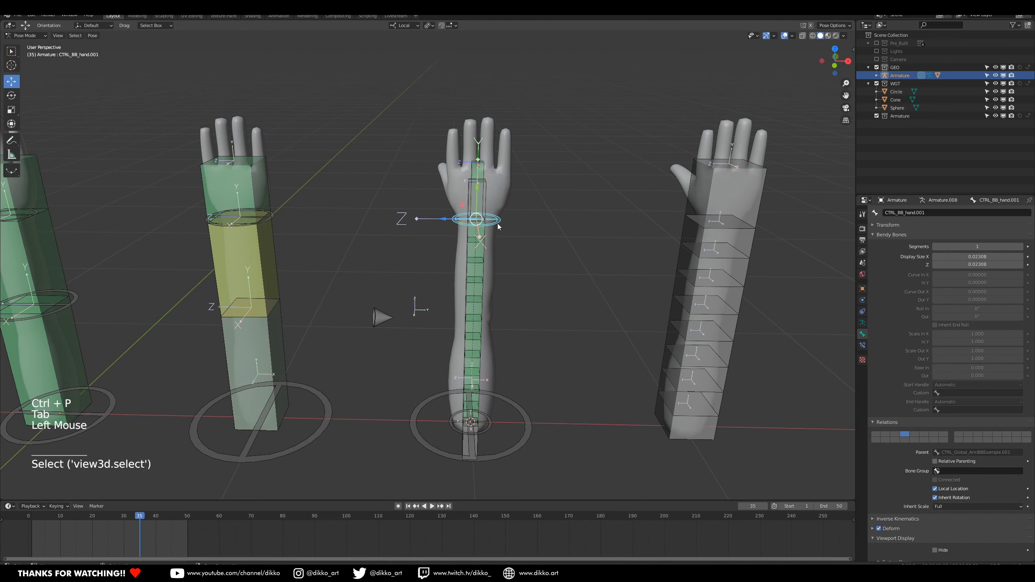
pyautogui.press('g')
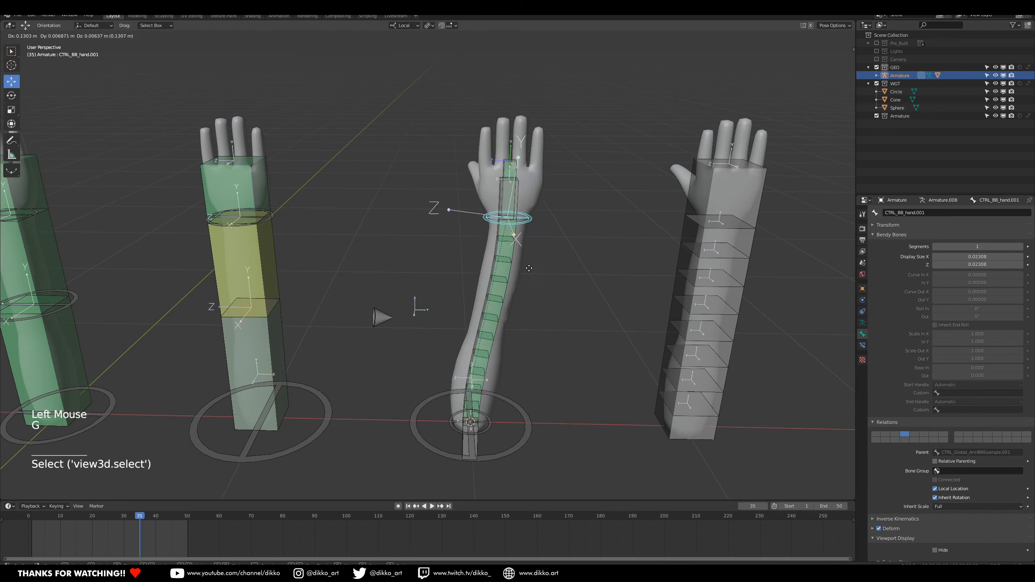
pyautogui.hotkey('ctrl', 'z')
# Rotate and move CTRL_Global_ArmBBExample.001 to test the whole arm's response, and undo both transforms.
pyautogui.click(527, 443)
pyautogui.press('e')
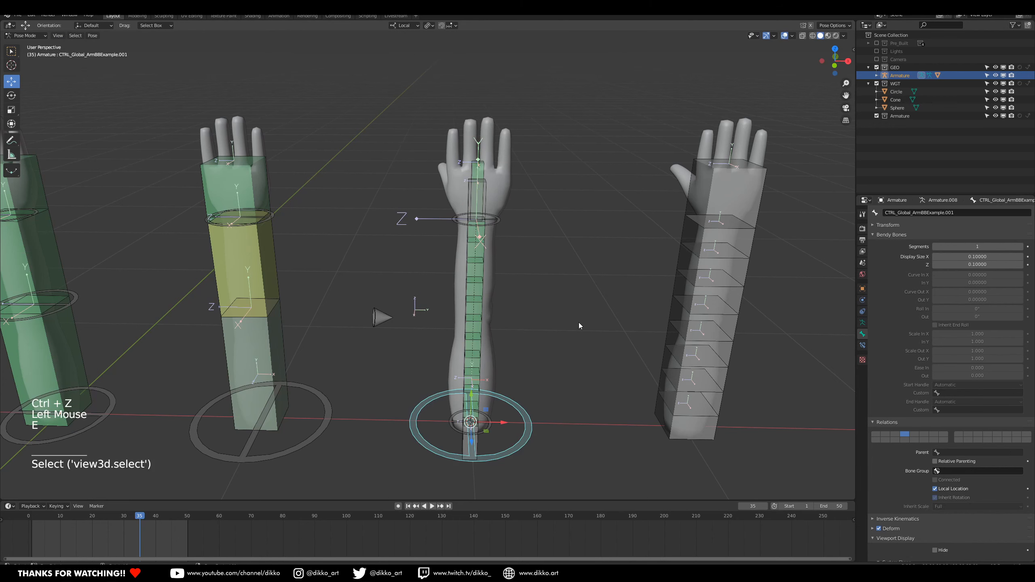
pyautogui.press('r')
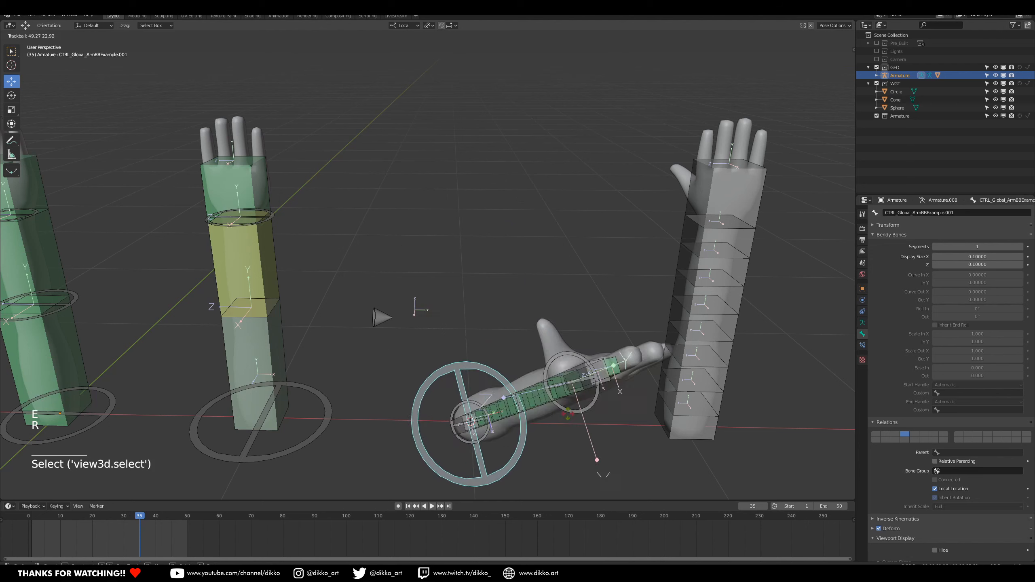
pyautogui.hotkey('ctrl', 'z')
pyautogui.press('g')
pyautogui.hotkey('ctrl', 'z')
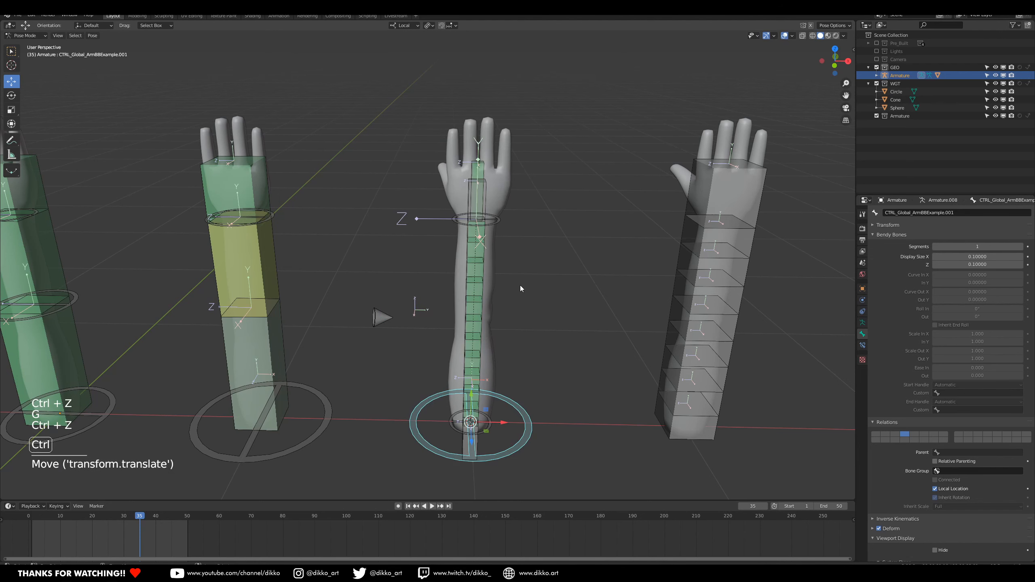
# Rotate CTRL_BB_hand.001 freely to test the arm's bend, and clear its rotation and location.
pyautogui.click(503, 221)
pyautogui.press('r')
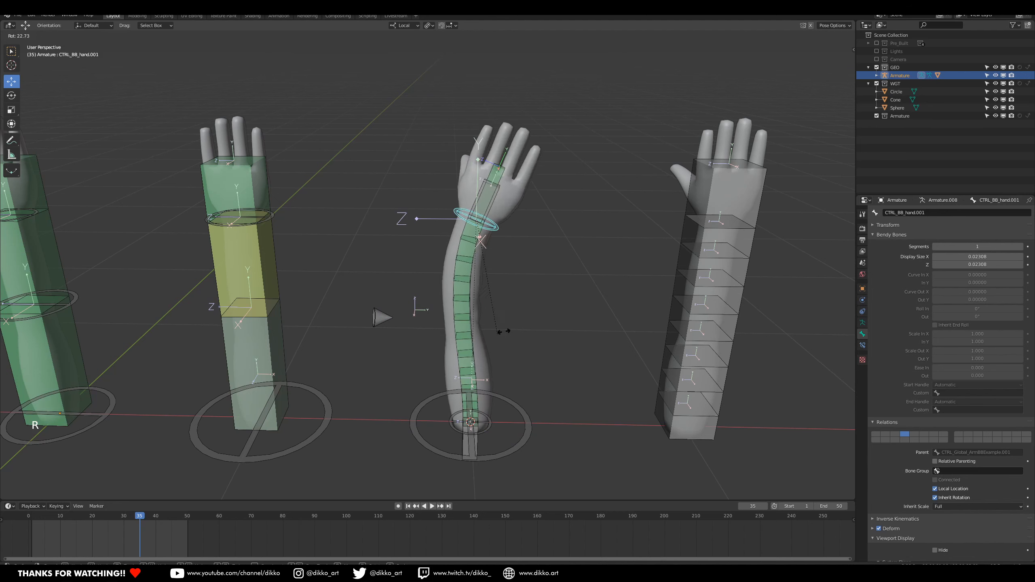
pyautogui.click(446, 315)
pyautogui.press('r')
pyautogui.press('r')
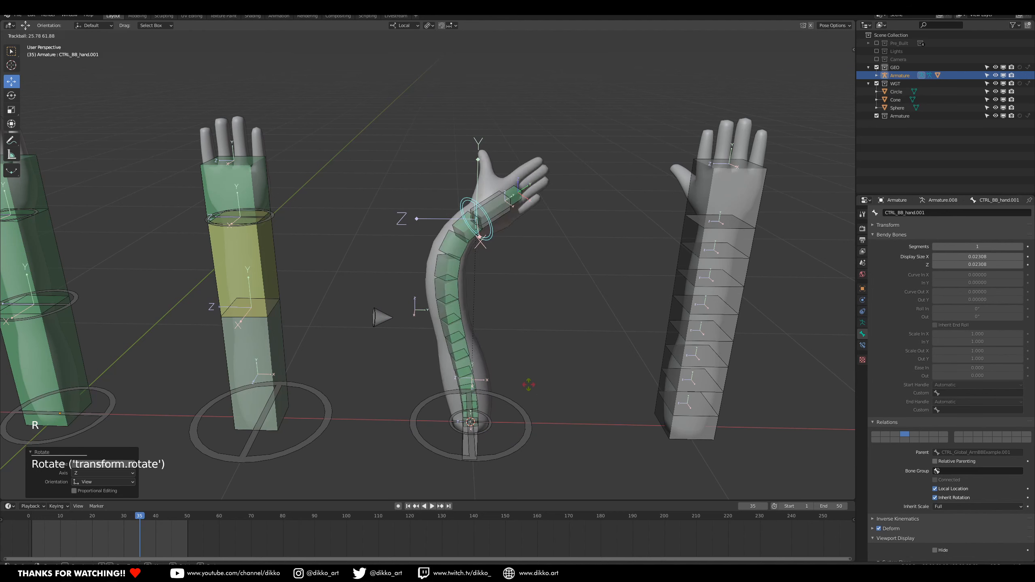
pyautogui.click(481, 332)
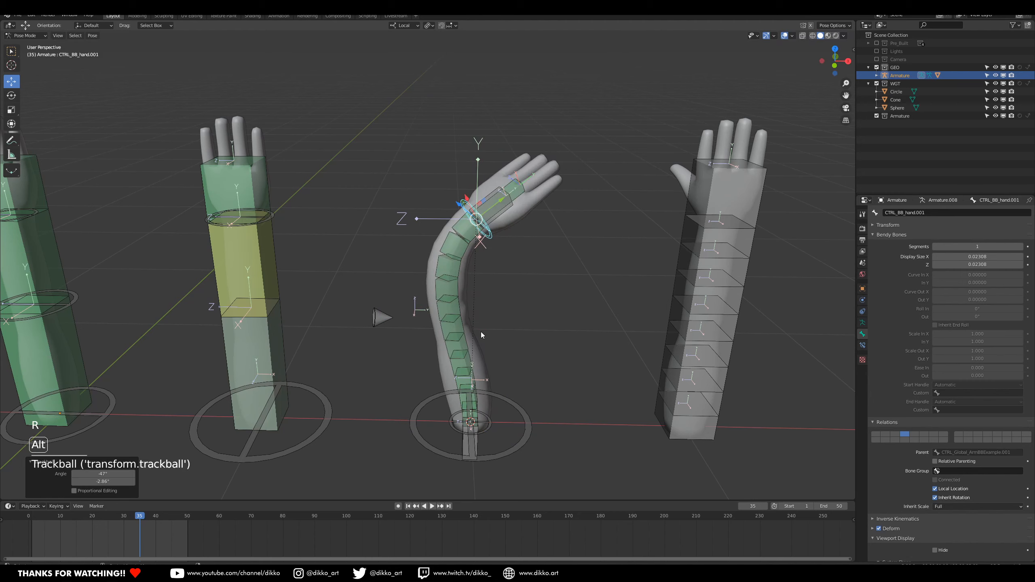
pyautogui.hotkey('alt', 'r')
pyautogui.hotkey('alt', 'g')
# Hide the armature's first bone layer, which holds the deform and handle bones.
pyautogui.keyDown('shift'); pyautogui.moveTo(548, 350); pyautogui.dragTo(488, 360, button='middle'); pyautogui.keyUp('shift')
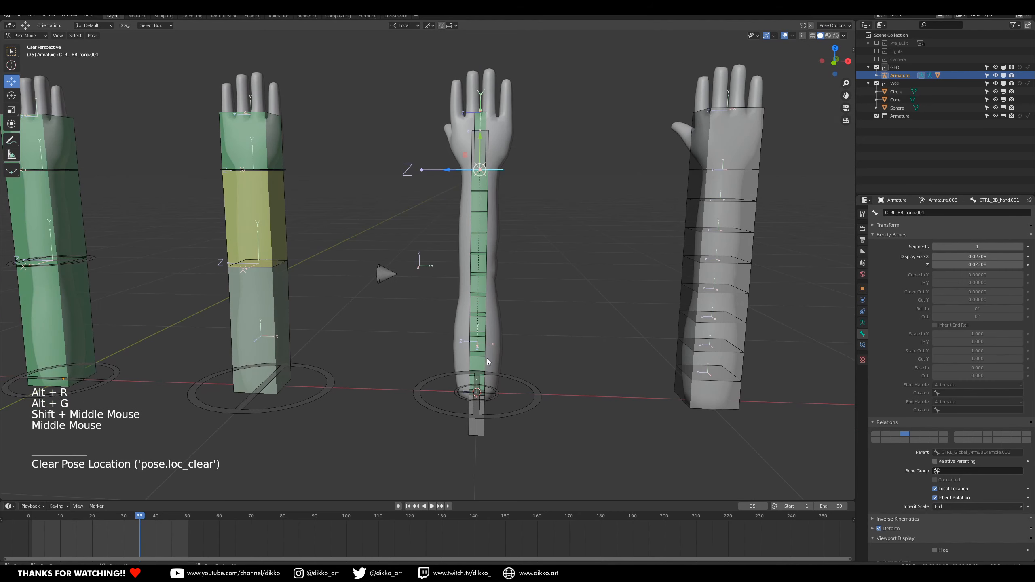
pyautogui.click(863, 322)
pyautogui.keyDown('shift'); pyautogui.click(878, 257); pyautogui.keyUp('shift')
pyautogui.moveTo(469, 286); pyautogui.dragTo(492, 405, button='middle')
# Move the wrist control CTRL_BB_hand.001 and the base control CTRL_BB_hand.002 in turn as a test, undoing each move.
pyautogui.click(487, 401)
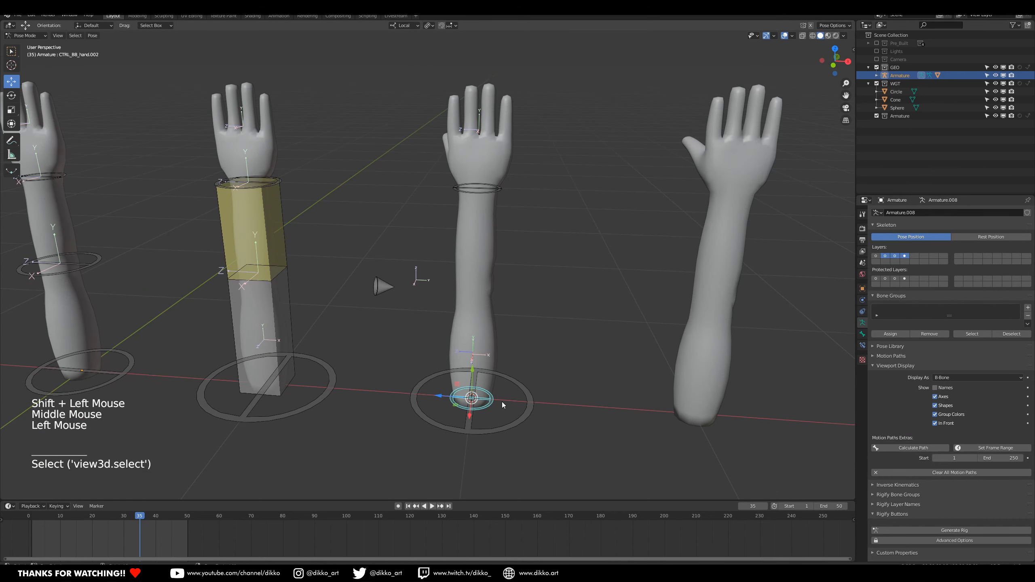
pyautogui.click(487, 191)
pyautogui.press('g')
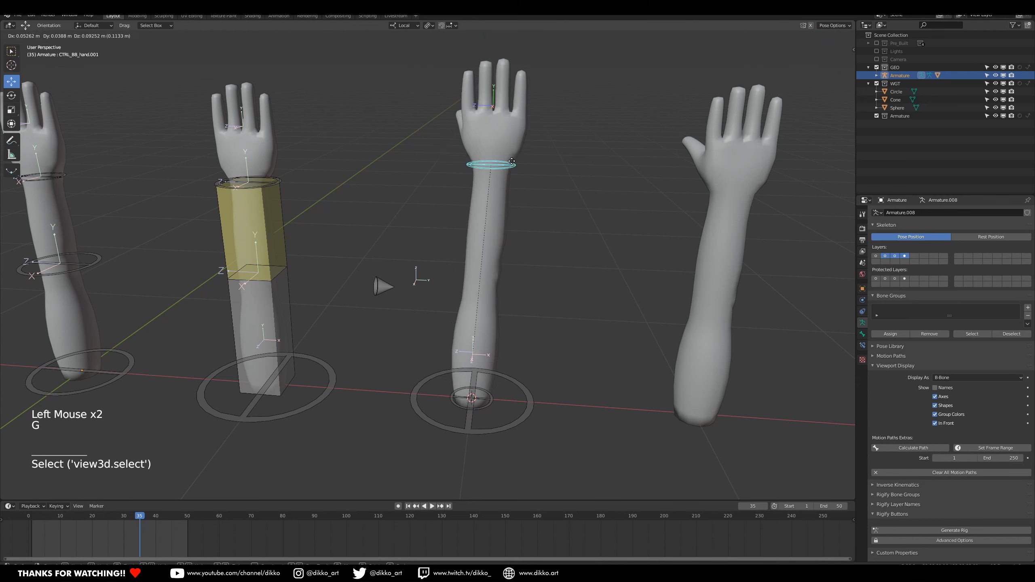
pyautogui.click(522, 139)
pyautogui.hotkey('ctrl', 'z')
pyautogui.click(471, 398)
pyautogui.press('g')
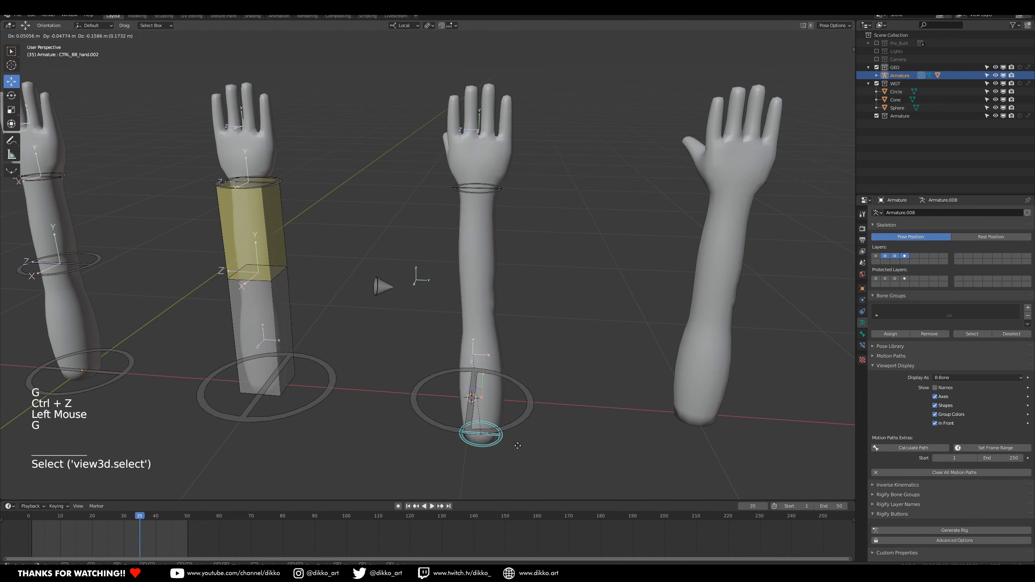
pyautogui.click(493, 407)
pyautogui.hotkey('ctrl', 'z')
# Rotate CTRL_Global_ArmBBExample.001 with the trackball to test the arm with its deform bones hidden, and undo the rotation.
pyautogui.click(515, 424)
pyautogui.press('r')
pyautogui.press('r')
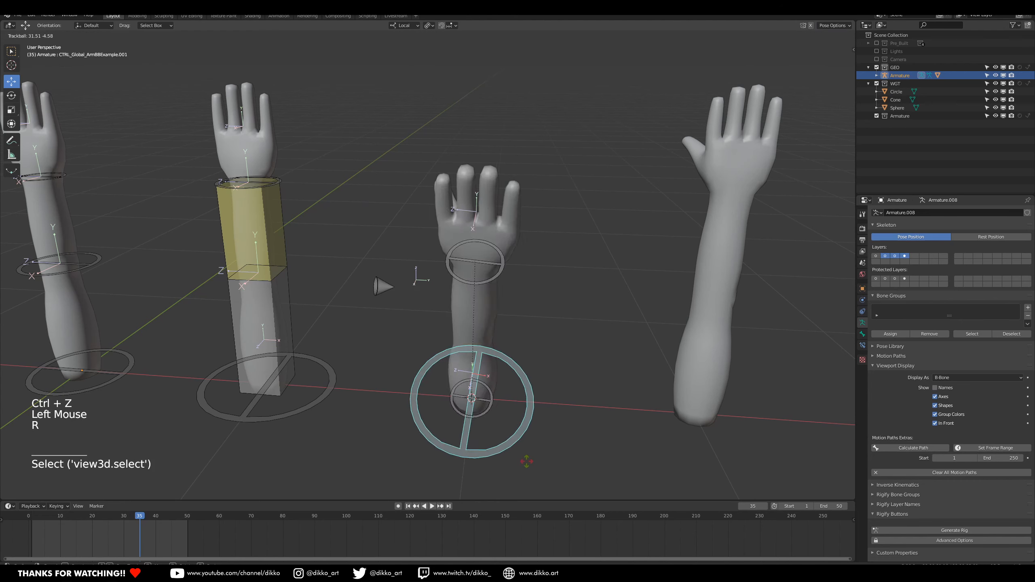
pyautogui.click(516, 413)
pyautogui.hotkey('ctrl', 'z')
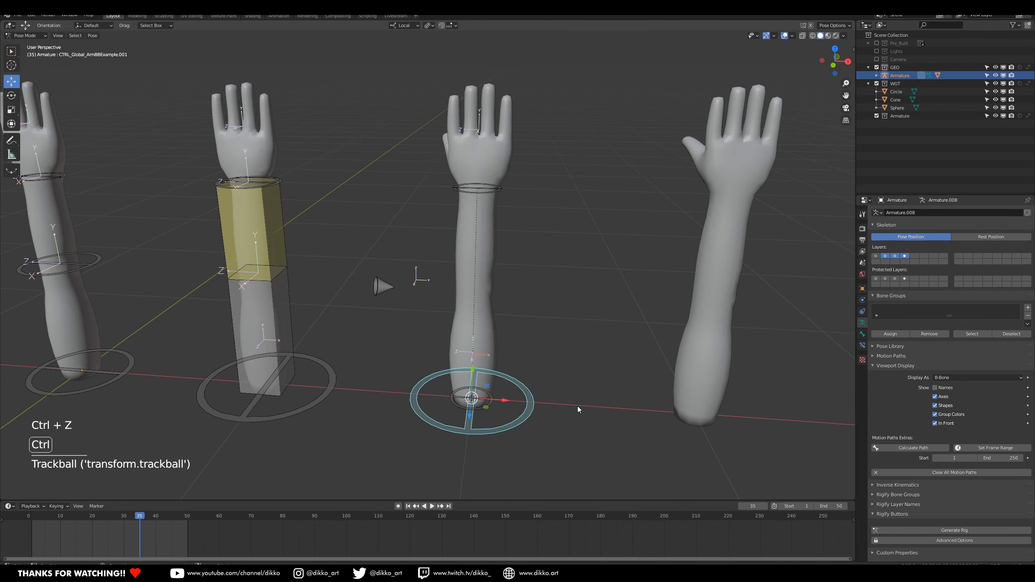
# Toggle the second, third and fourth bone layers to compare which arm's controls each one holds.
pyautogui.keyDown('shift'); pyautogui.click(885, 256); pyautogui.keyUp('shift')
pyautogui.keyDown('shift'); pyautogui.click(895, 256); pyautogui.keyUp('shift')
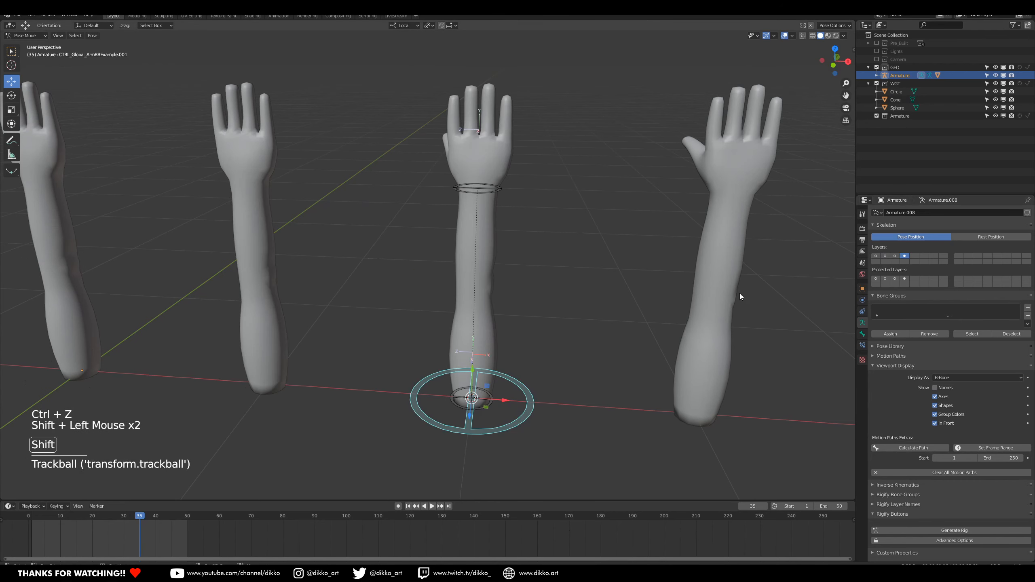
pyautogui.click(885, 255)
pyautogui.keyDown('shift'); pyautogui.click(894, 255); pyautogui.keyUp('shift')
pyautogui.keyDown('shift'); pyautogui.moveTo(313, 289); pyautogui.dragTo(469, 277, button='middle'); pyautogui.keyUp('shift')
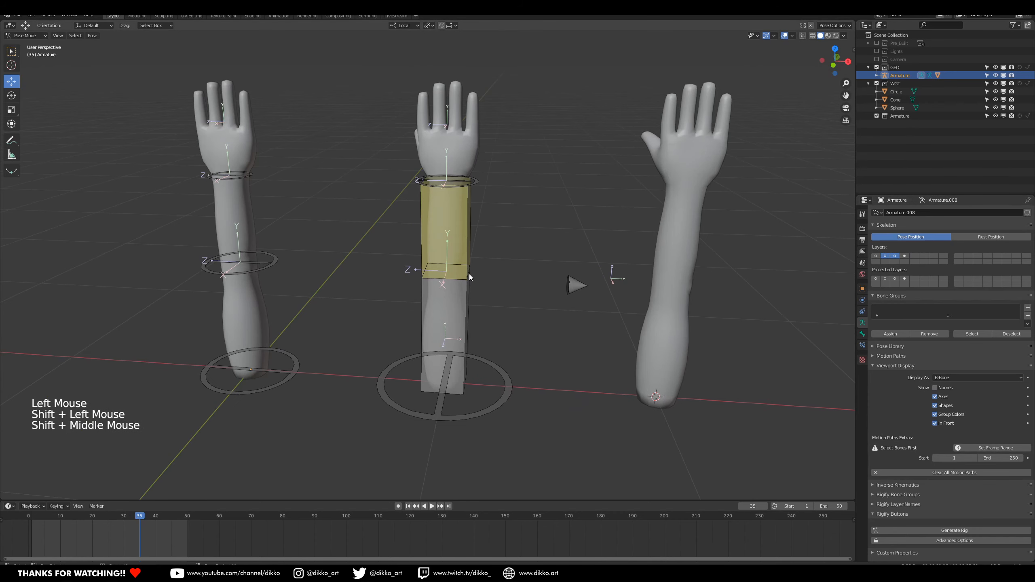
pyautogui.keyDown('shift'); pyautogui.click(904, 256); pyautogui.keyUp('shift')
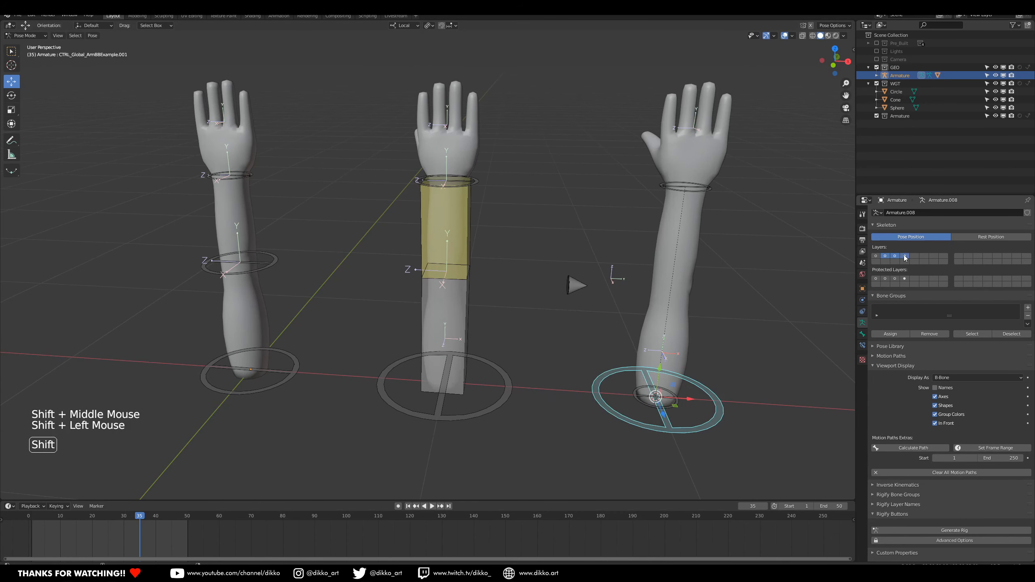
# Move MCH_IK_FOREARM.001 and the matching IK bicep bone of the middle arm to the third bone layer in the second row.
pyautogui.click(458, 241)
pyautogui.click(468, 199)
pyautogui.click(461, 304)
pyautogui.click(461, 253)
pyautogui.click(461, 253)
pyautogui.click(461, 260)
pyautogui.click(459, 308)
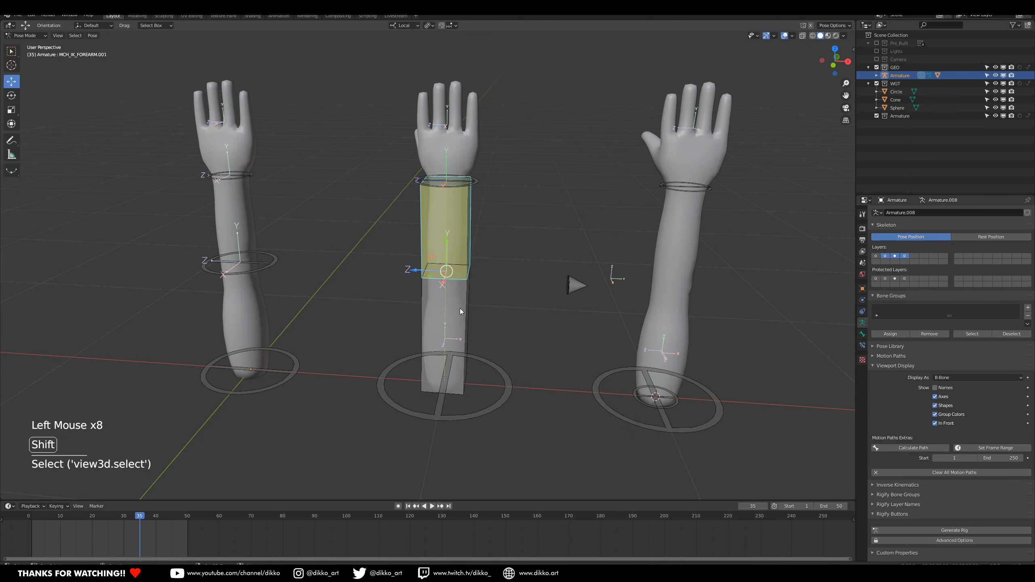
pyautogui.keyDown('shift'); pyautogui.click(441, 293); pyautogui.keyUp('shift')
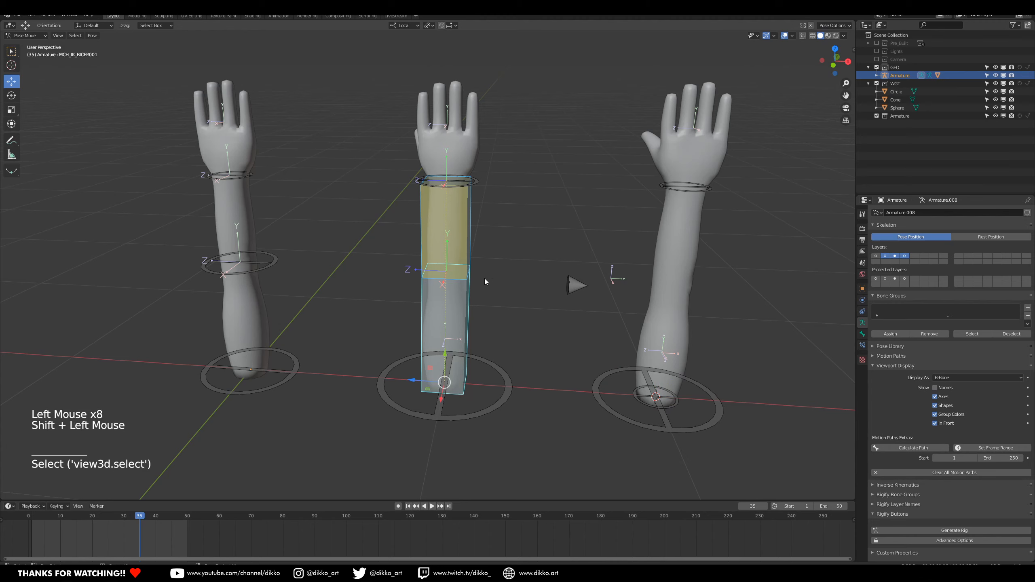
pyautogui.press('n')
pyautogui.press('m')
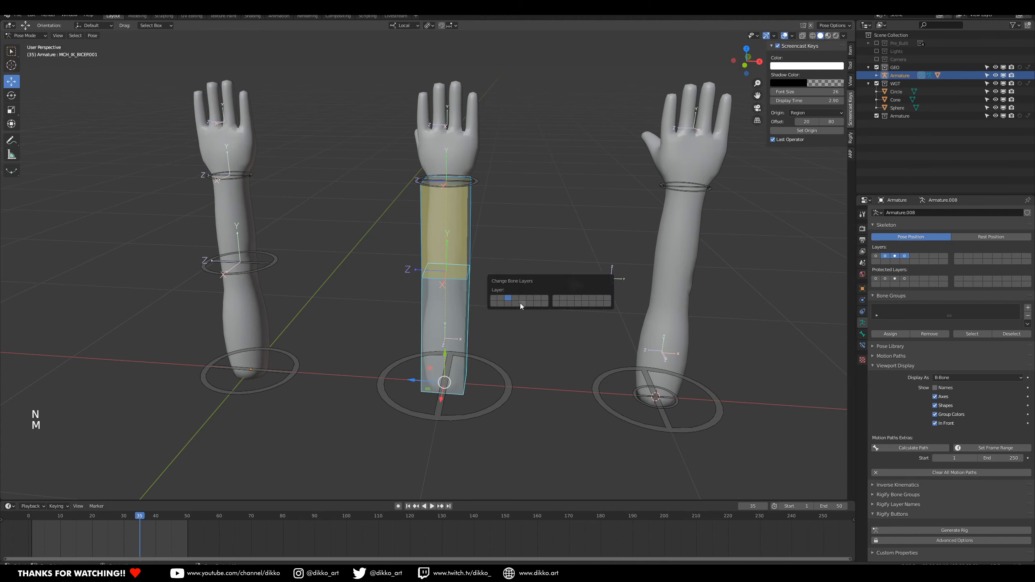
pyautogui.click(509, 304)
# Show the IK mechanism layer and the third control layer separately to check how the middle arm's bones are sorted.
pyautogui.click(894, 261)
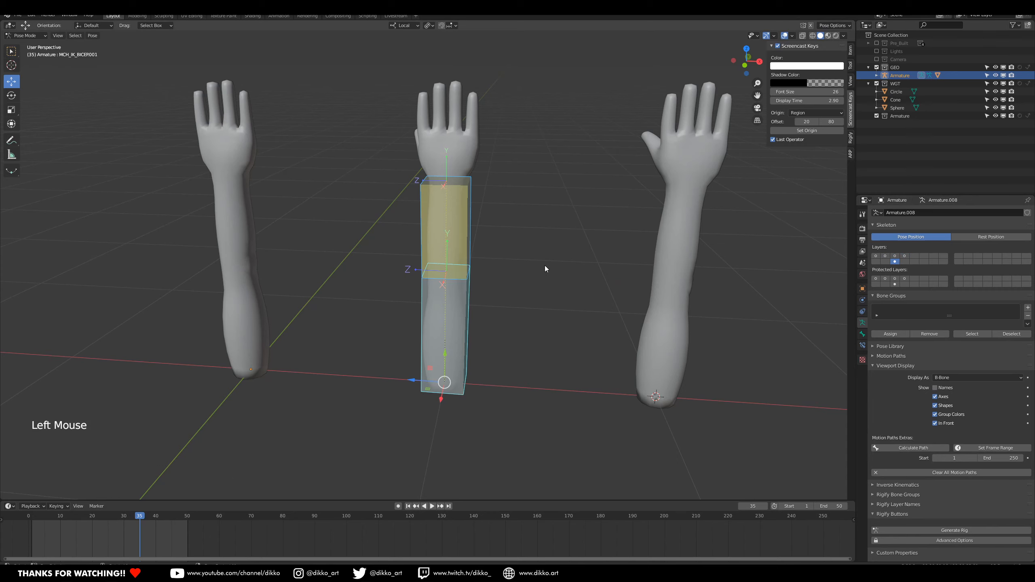
pyautogui.click(896, 256)
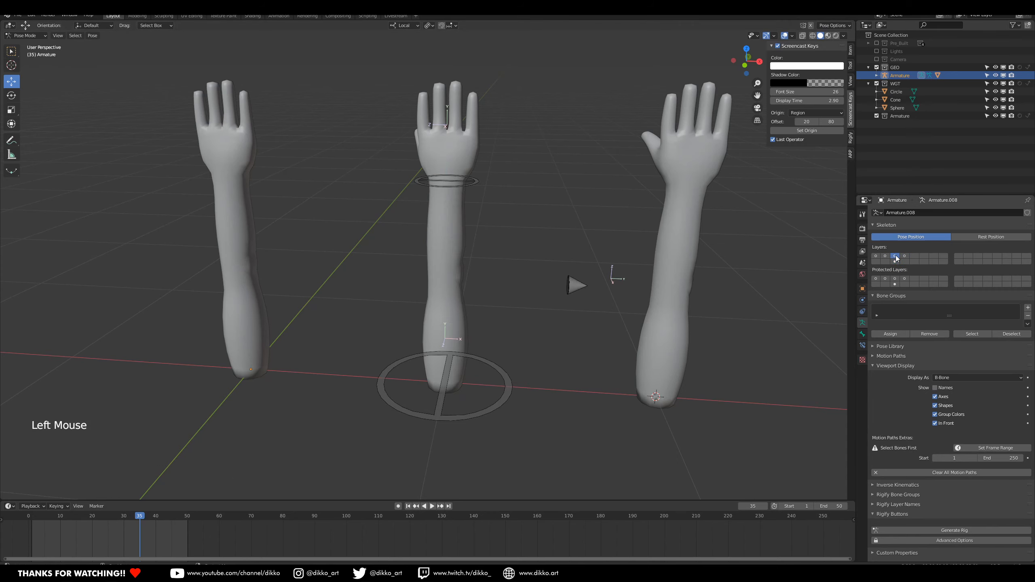
pyautogui.click(477, 186)
pyautogui.click(507, 382)
pyautogui.click(895, 261)
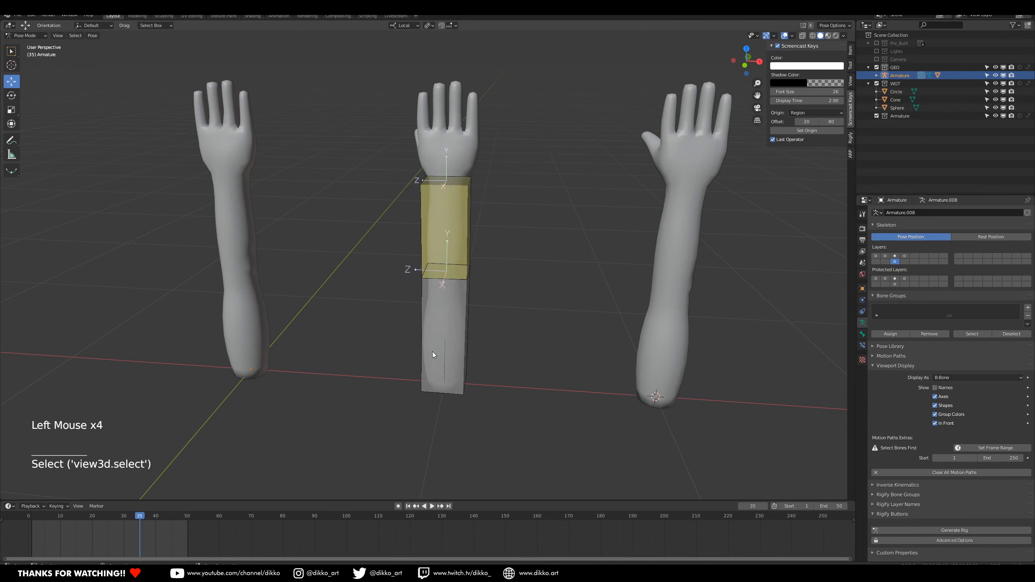
# Move MCH_BB_arm.IN.001 and MCH_BB_arm.OUT.001 from the first bone layer to the fourth layer in the second row.
pyautogui.click(905, 256)
pyautogui.keyDown('shift'); pyautogui.moveTo(673, 238); pyautogui.dragTo(524, 230, button='middle'); pyautogui.keyUp('shift')
pyautogui.click(877, 256)
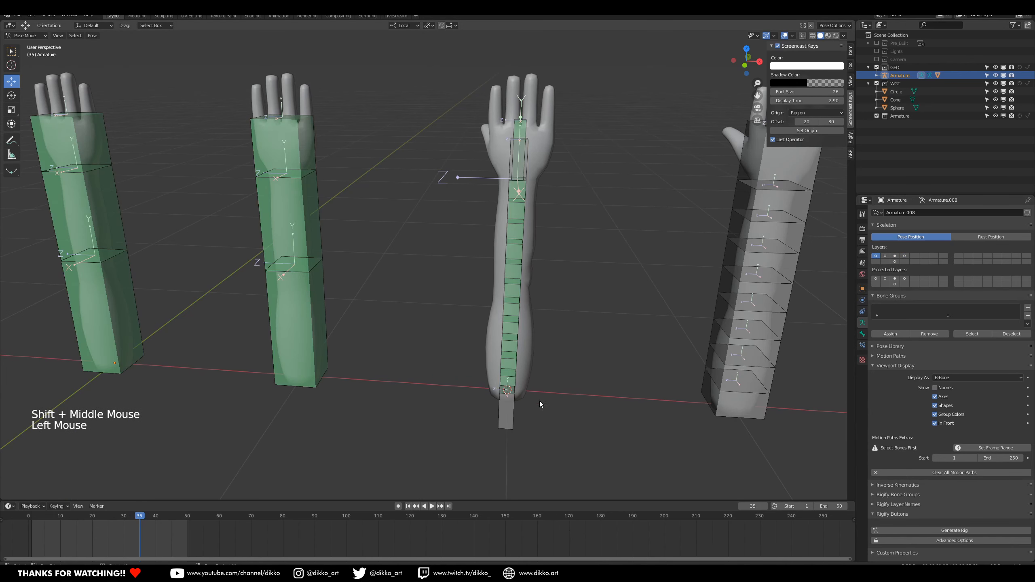
pyautogui.click(506, 417)
pyautogui.keyDown('shift'); pyautogui.click(529, 163); pyautogui.keyUp('shift')
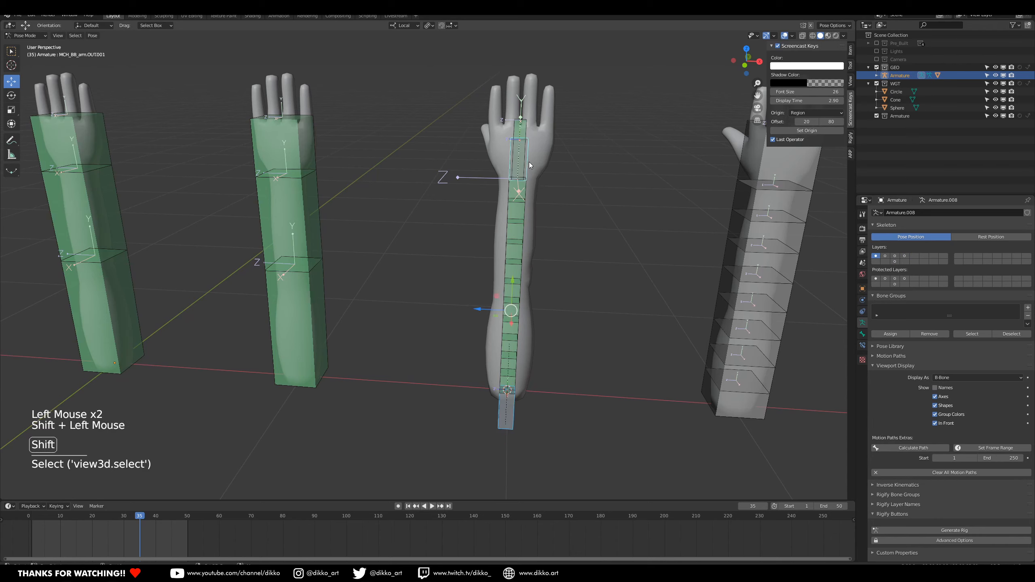
pyautogui.press('m')
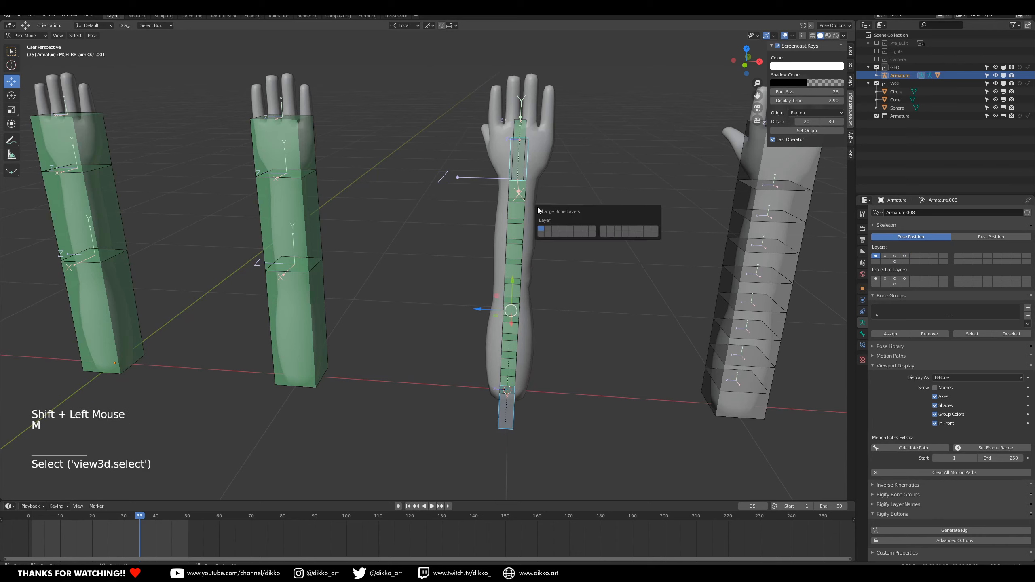
pyautogui.click(563, 233)
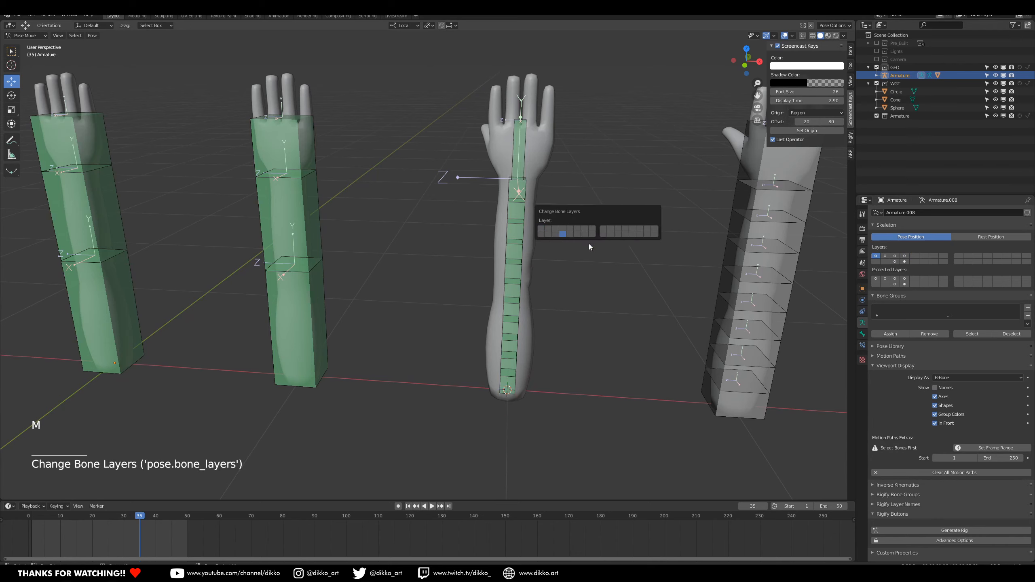
# Show only the fourth second-row bone layer and inspect the bendy arm's handle bones and the MCH_BB_arm.OUT.001 name.
pyautogui.click(905, 262)
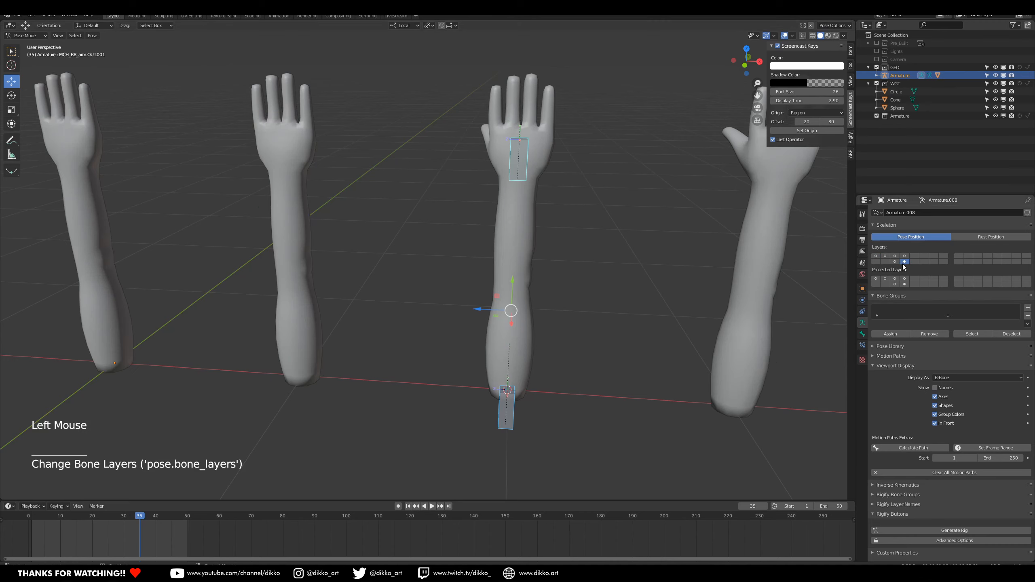
pyautogui.click(517, 173)
pyautogui.click(512, 413)
pyautogui.click(512, 413)
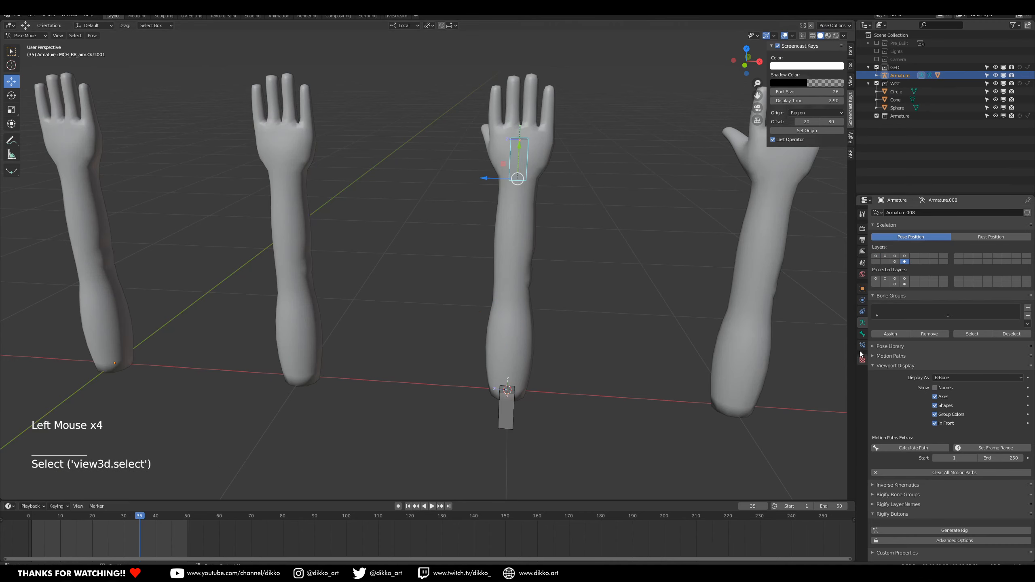
pyautogui.click(863, 334)
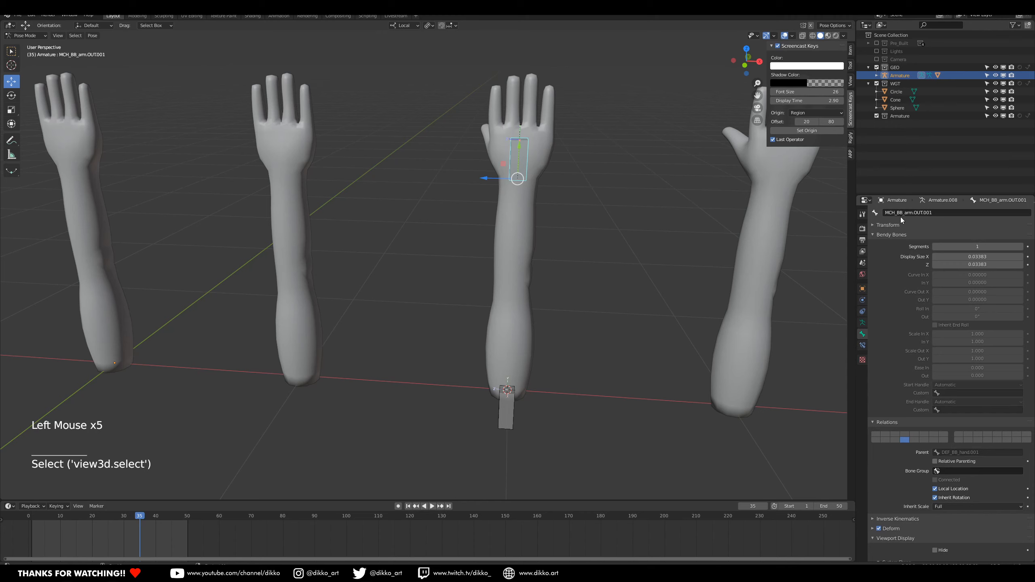
# Show the fourth layer's control bones and the first layer's deform bones in turn, selecting bones of the bendy arm to check them.
pyautogui.click(863, 323)
pyautogui.click(905, 256)
pyautogui.click(541, 180)
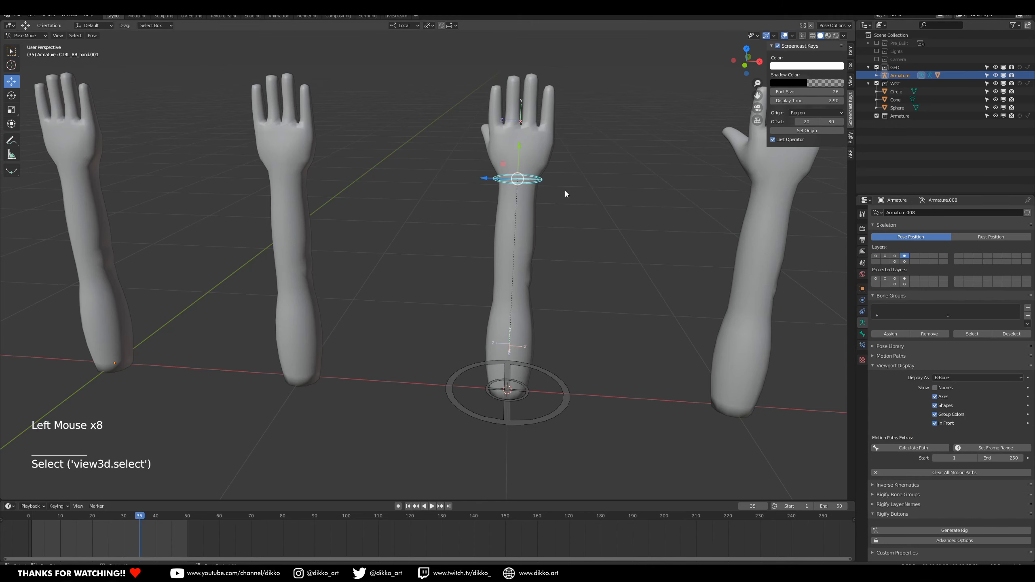
pyautogui.click(876, 256)
pyautogui.click(516, 178)
pyautogui.click(509, 373)
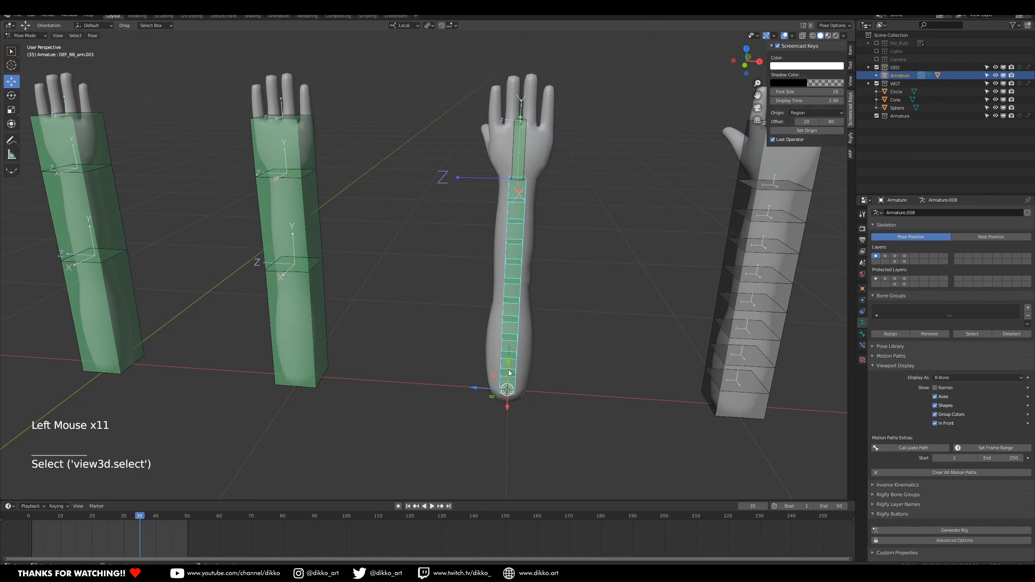
# Show only the second, third and fourth bone layers together to check the arms' control bones, and save the file.
pyautogui.scroll(-1, 287, 236)
pyautogui.keyDown('shift'); pyautogui.moveTo(287, 237); pyautogui.dragTo(364, 256, button='middle'); pyautogui.keyUp('shift')
pyautogui.keyDown('shift'); pyautogui.moveTo(410, 304); pyautogui.dragTo(494, 226, button='middle'); pyautogui.keyUp('shift')
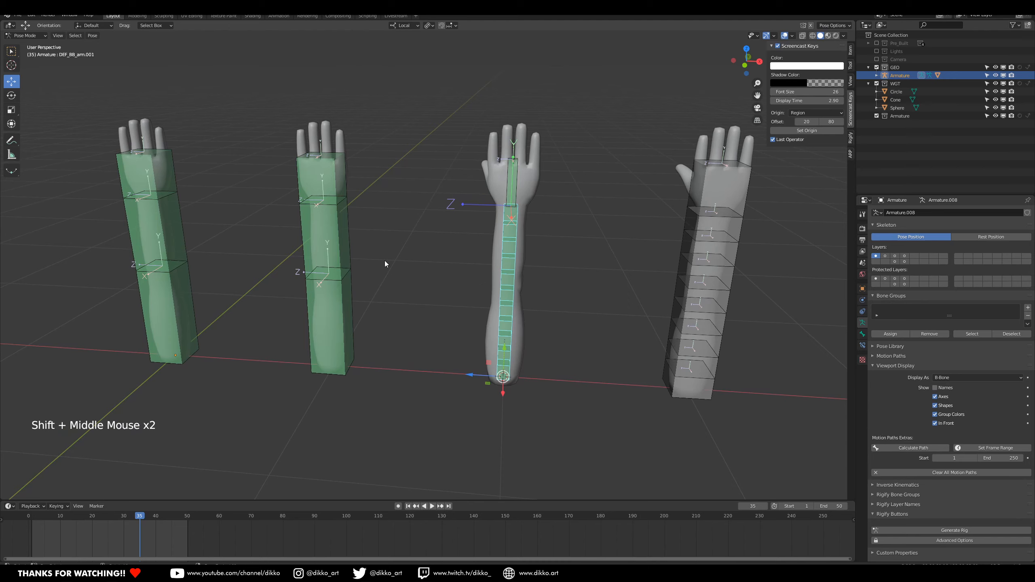
pyautogui.click(885, 256)
pyautogui.moveTo(735, 294); pyautogui.dragTo(180, 270, button='middle')
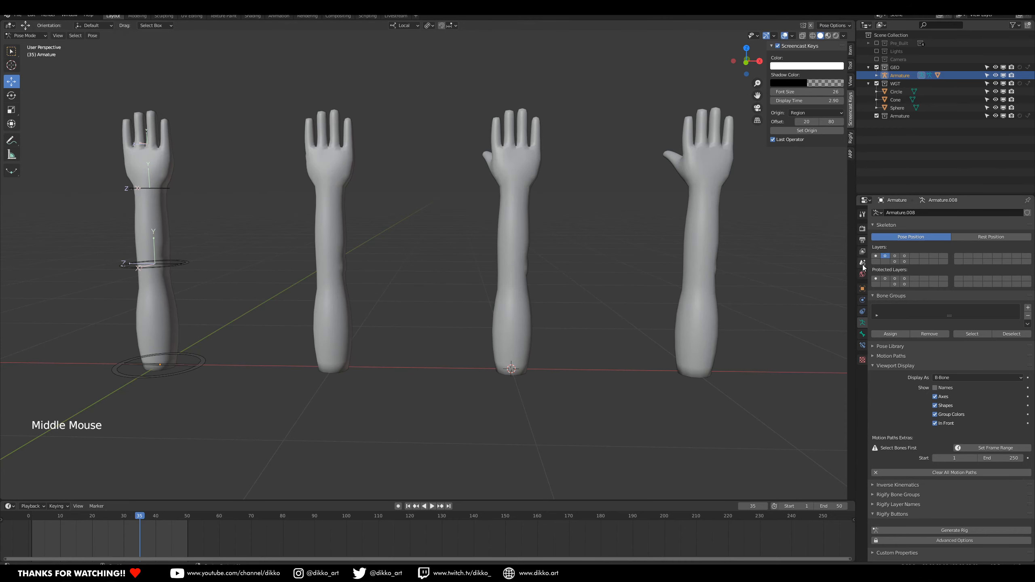
pyautogui.keyDown('shift'); pyautogui.click(895, 256); pyautogui.keyUp('shift')
pyautogui.keyDown('shift'); pyautogui.click(904, 256); pyautogui.keyUp('shift')
pyautogui.moveTo(432, 281); pyautogui.dragTo(493, 291, button='middle')
pyautogui.hotkey('ctrl', 's')
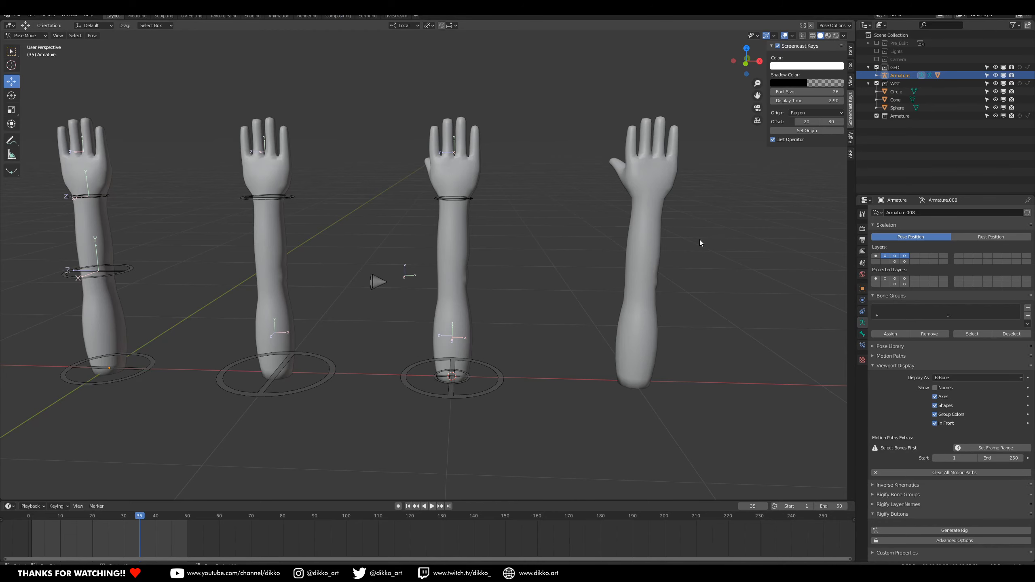
# Show only the first layer's deform bones and set the armature's bone display to Octahedral.
pyautogui.keyDown('shift'); pyautogui.moveTo(700, 243); pyautogui.dragTo(628, 238, button='middle'); pyautogui.keyUp('shift')
pyautogui.click(876, 256)
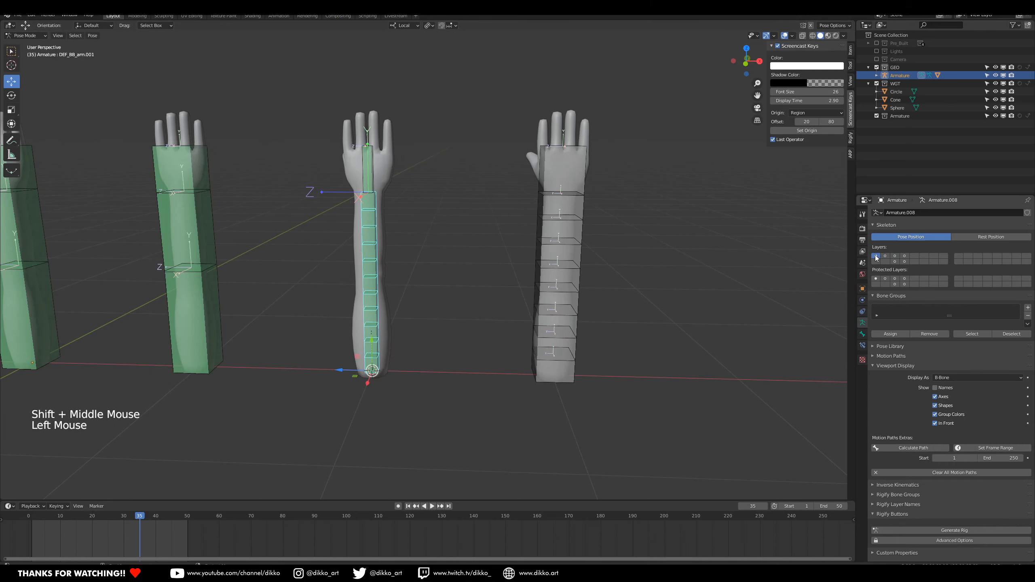
pyautogui.click(956, 378)
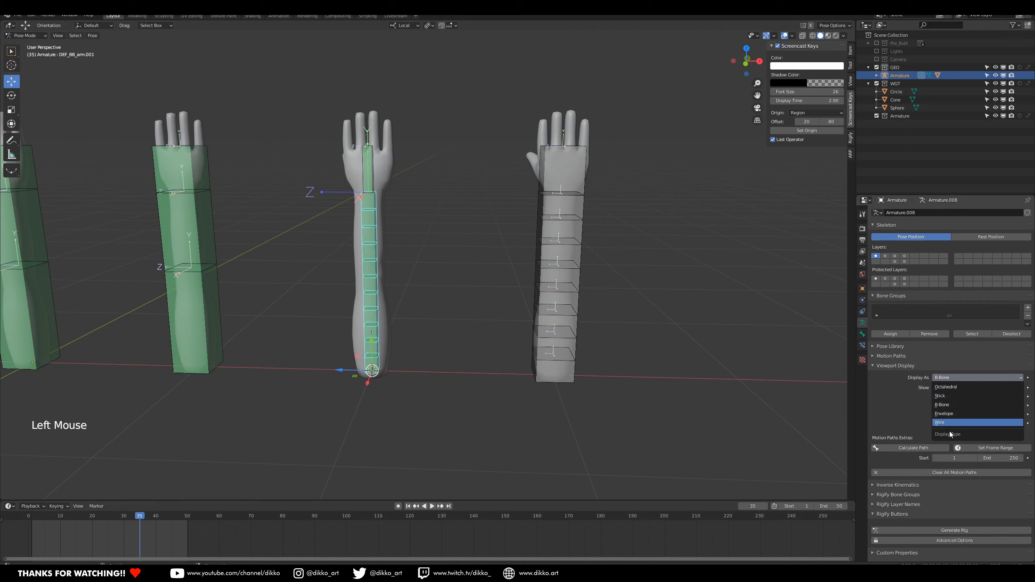
pyautogui.click(955, 387)
pyautogui.moveTo(502, 310); pyautogui.dragTo(520, 281, button='middle')
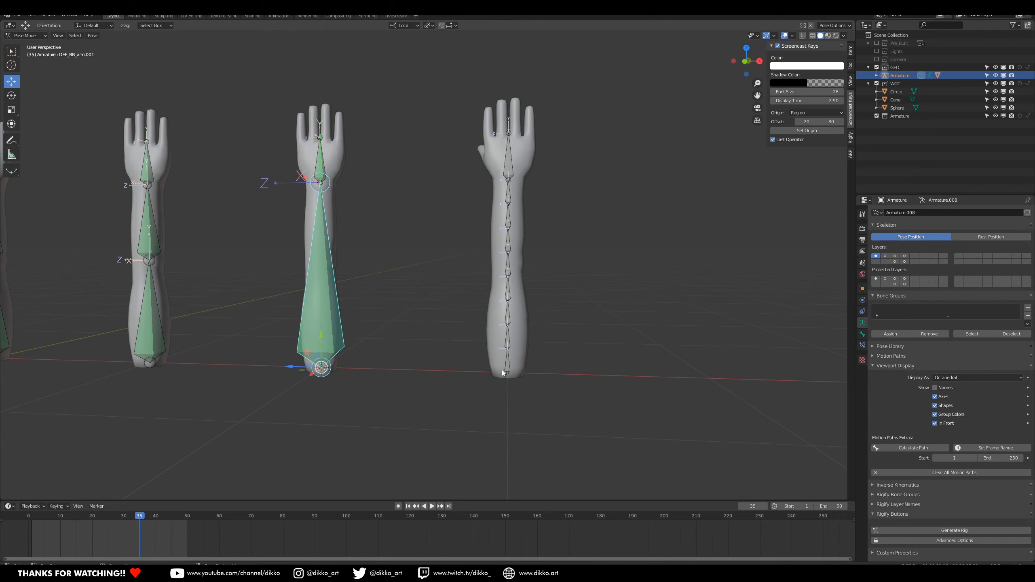
pyautogui.keyDown('shift'); pyautogui.moveTo(494, 318); pyautogui.dragTo(479, 396, button='middle'); pyautogui.keyUp('shift')
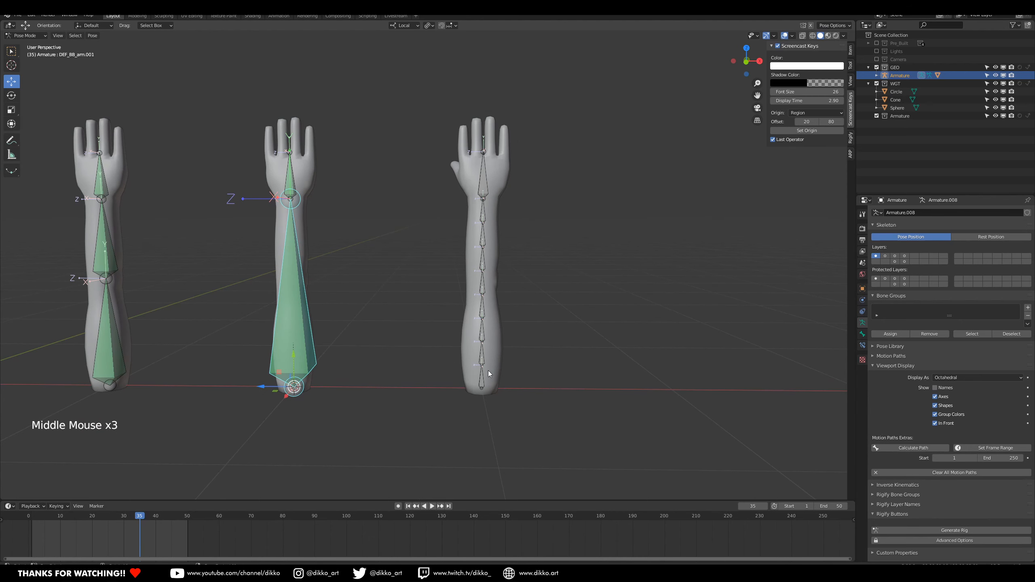
pyautogui.moveTo(493, 339); pyautogui.dragTo(450, 383, button='middle')
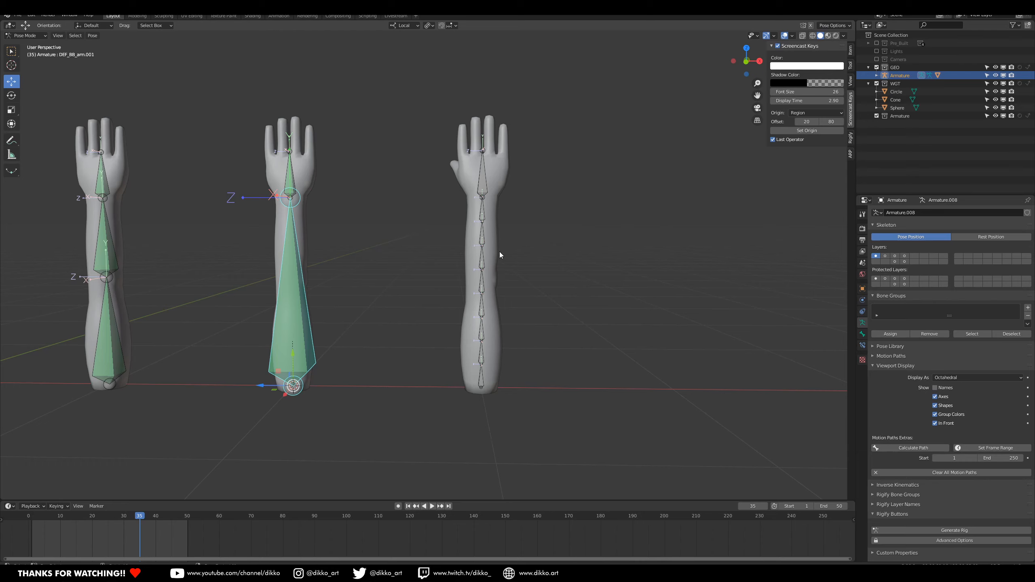
# Select each deform bone of the fourth arm's chain in turn, from the base up to the hand, to examine the chain.
pyautogui.keyDown('shift'); pyautogui.moveTo(471, 263); pyautogui.dragTo(478, 268, button='middle'); pyautogui.keyUp('shift')
pyautogui.moveTo(477, 268); pyautogui.dragTo(480, 269, button='middle')
pyautogui.moveTo(555, 328); pyautogui.dragTo(480, 363, button='middle')
pyautogui.scroll(2, 475, 430)
pyautogui.click(457, 430)
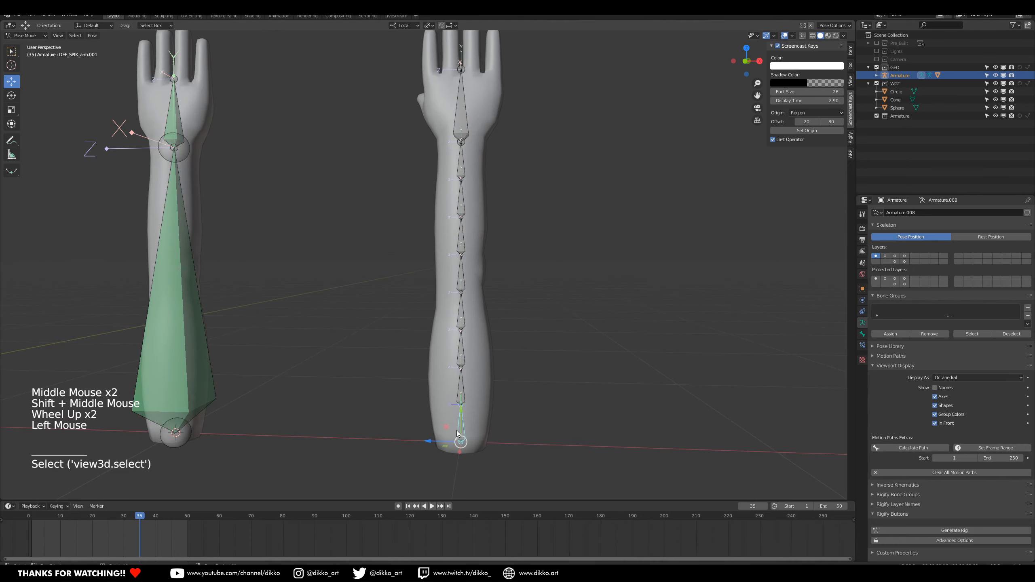
pyautogui.click(461, 392)
pyautogui.click(463, 350)
pyautogui.click(463, 313)
pyautogui.click(464, 275)
pyautogui.click(464, 239)
pyautogui.click(465, 200)
pyautogui.click(466, 161)
pyautogui.click(467, 123)
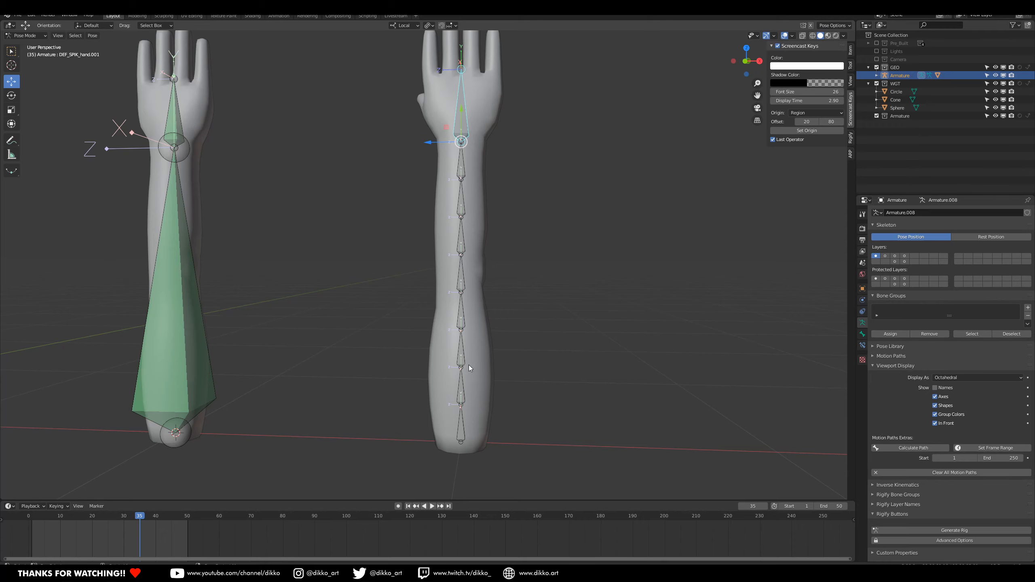
# Duplicate the fourth arm's hand bone in place, move the copy to the fifth bone layer, and show the first and fifth layers together.
pyautogui.scroll(-2, 508, 403)
pyautogui.moveTo(508, 402); pyautogui.dragTo(509, 398, button='middle')
pyautogui.keyDown('shift'); pyautogui.moveTo(461, 287); pyautogui.dragTo(451, 292, button='middle'); pyautogui.keyUp('shift')
pyautogui.moveTo(451, 292); pyautogui.dragTo(389, 407, button='middle')
pyautogui.keyDown('shift'); pyautogui.moveTo(263, 380); pyautogui.dragTo(280, 370, button='middle'); pyautogui.keyUp('shift')
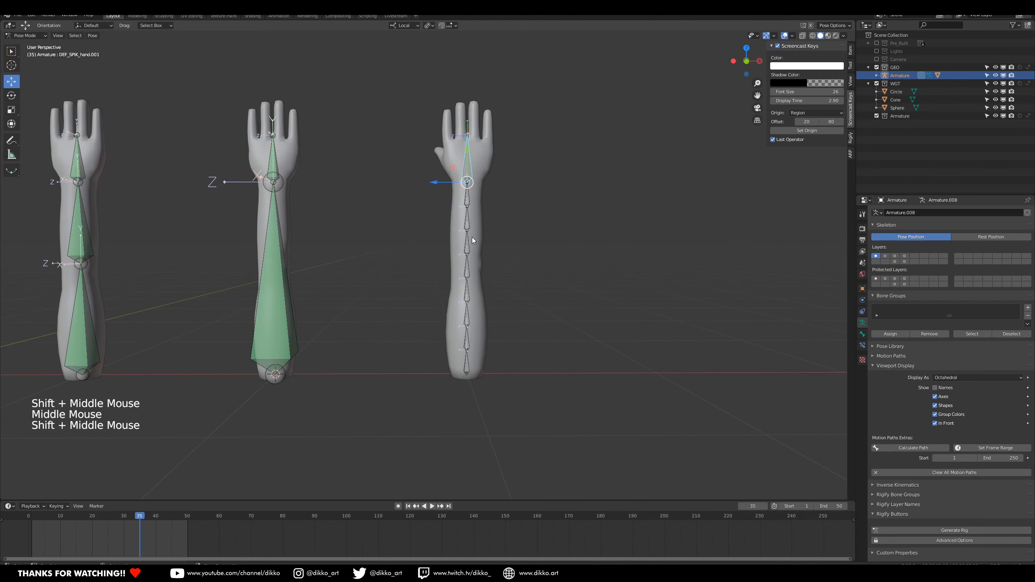
pyautogui.click(465, 180)
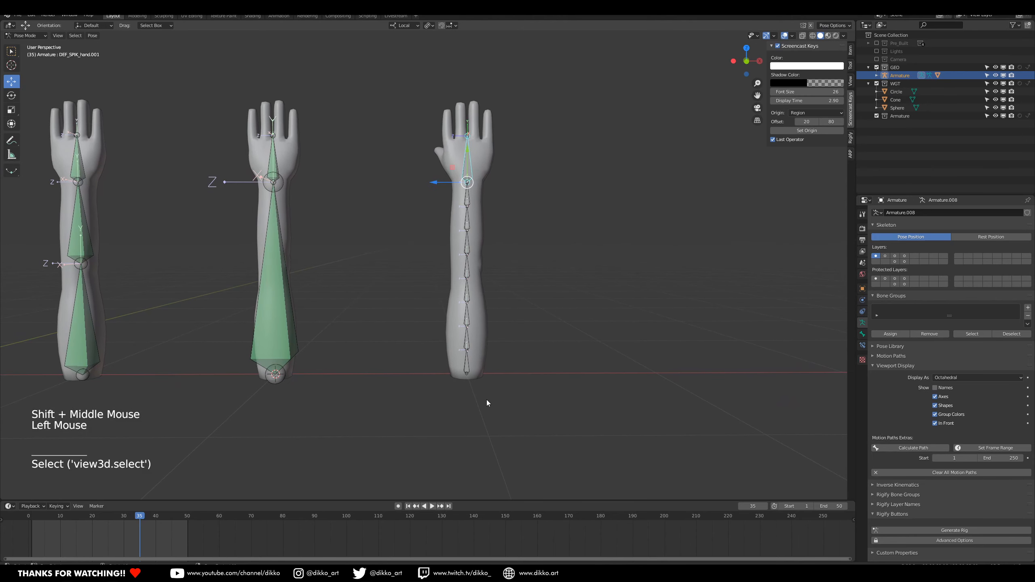
pyautogui.keyDown('shift'); pyautogui.moveTo(495, 387); pyautogui.dragTo(460, 391, button='middle'); pyautogui.keyUp('shift')
pyautogui.scroll(2, 473, 323)
pyautogui.scroll(-1, 457, 368)
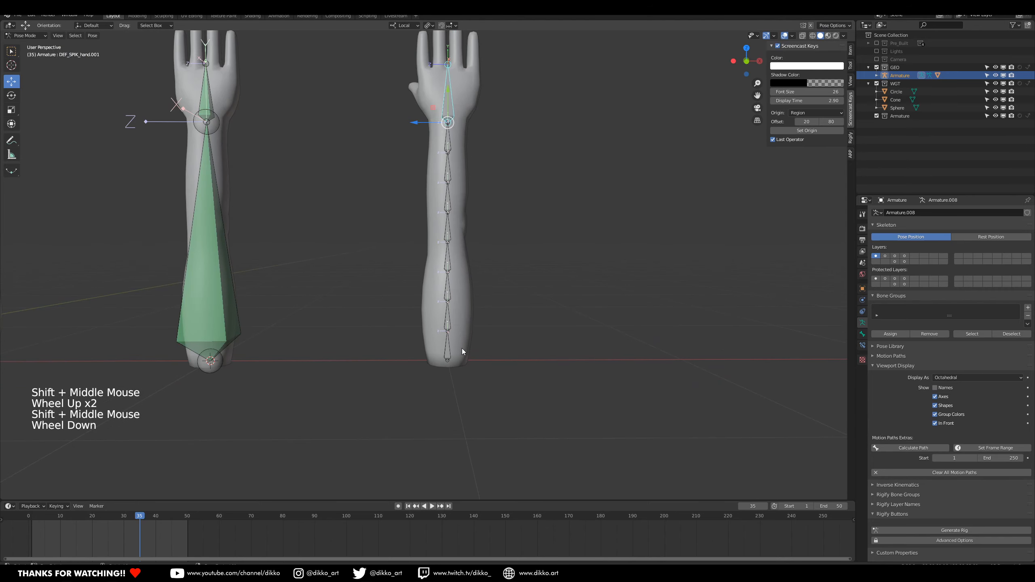
pyautogui.moveTo(364, 324); pyautogui.dragTo(431, 361, button='middle')
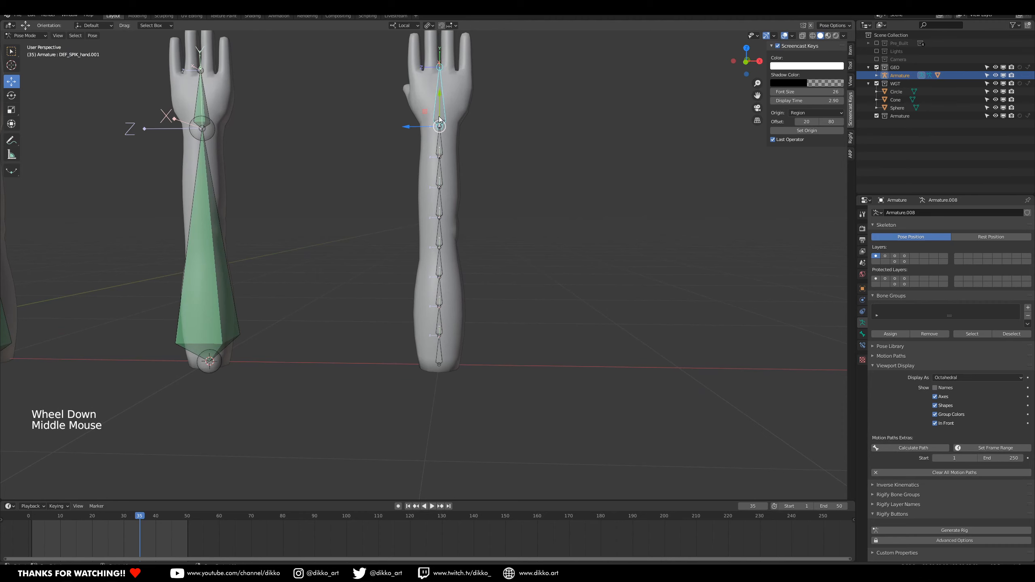
pyautogui.keyDown('shift'); pyautogui.moveTo(580, 260); pyautogui.dragTo(456, 149, button='middle'); pyautogui.keyUp('shift')
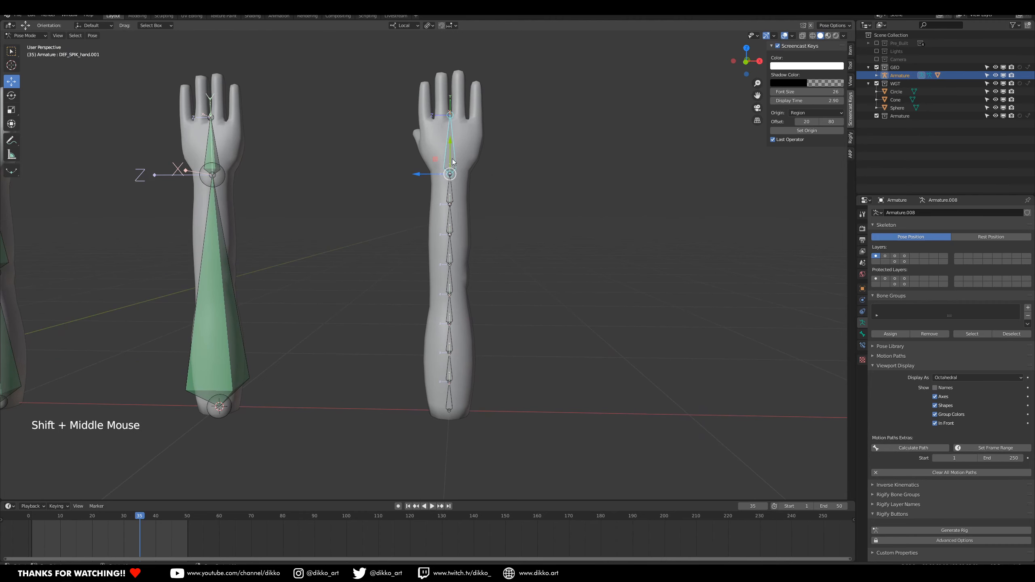
pyautogui.press('Tab')
pyautogui.hotkey('shift', 'd')
pyautogui.press('m')
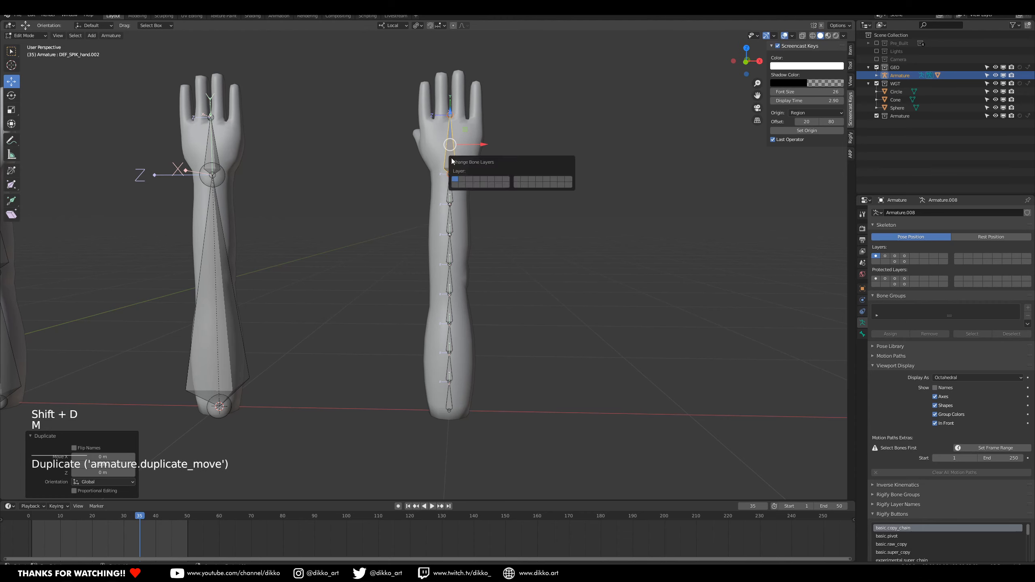
pyautogui.click(485, 178)
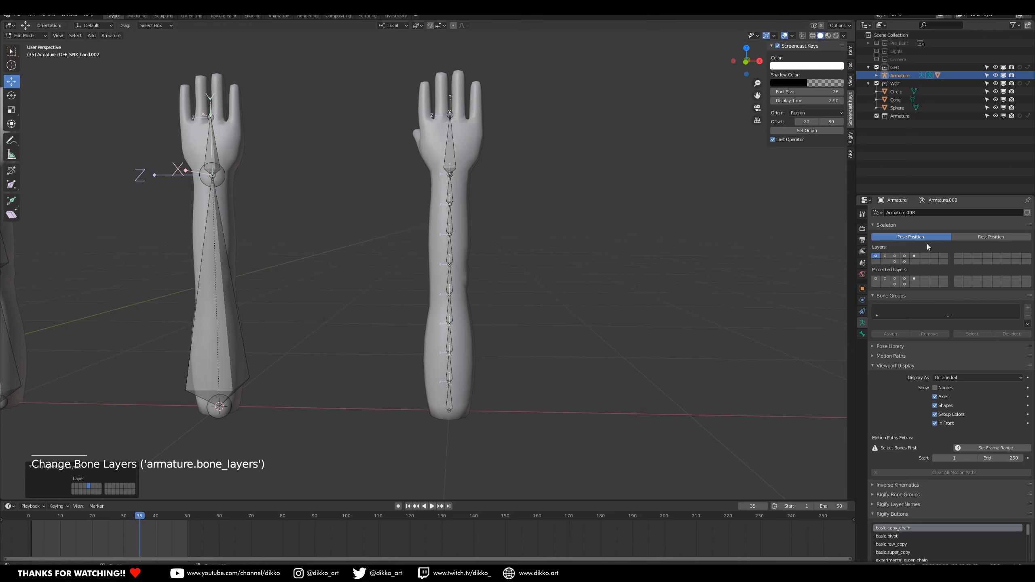
pyautogui.click(914, 256)
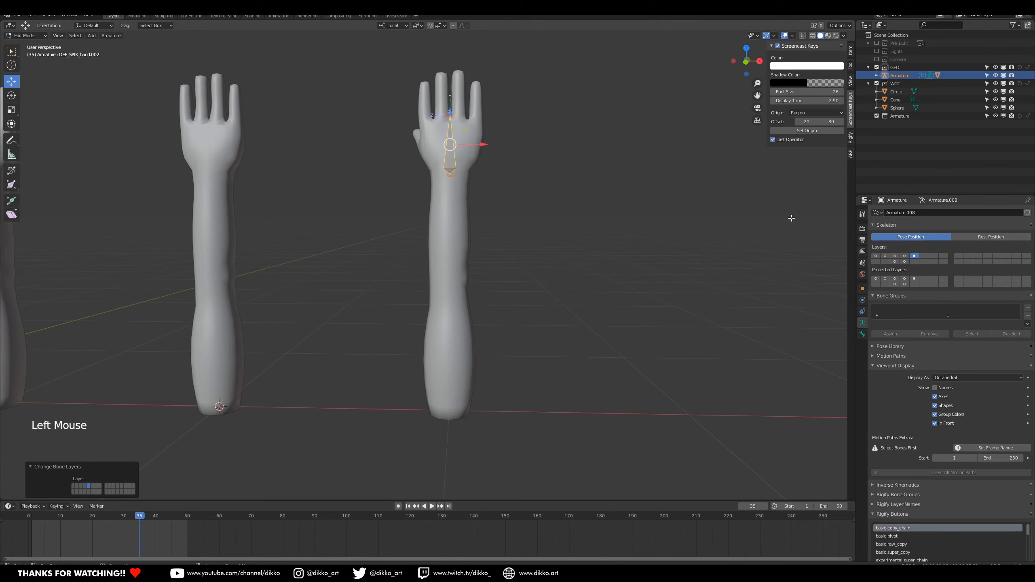
pyautogui.keyDown('shift'); pyautogui.click(875, 255); pyautogui.keyUp('shift')
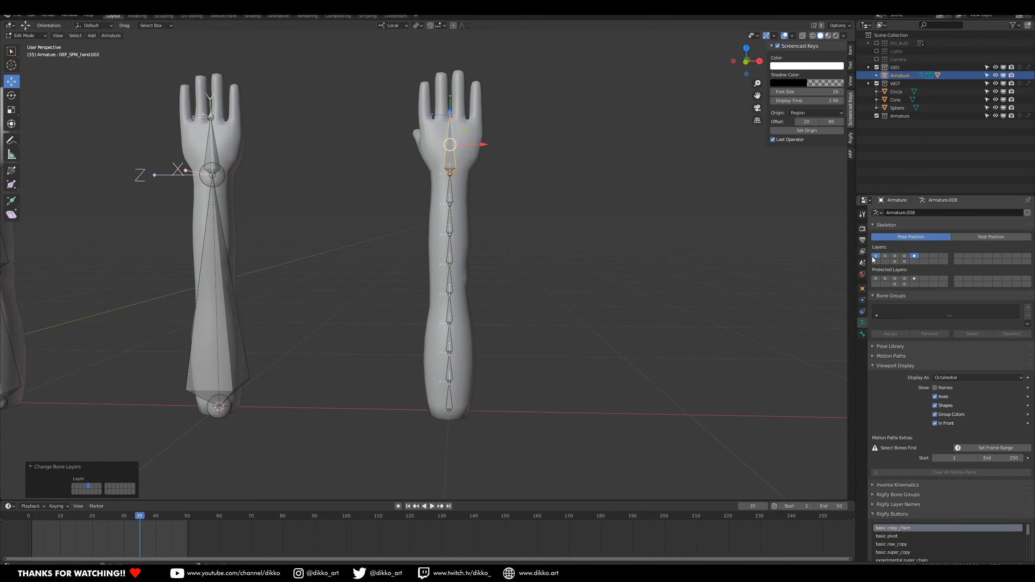
# Duplicate the copied hand bone and move the duplicate about 0.63 m down the arm along its local Z axis.
pyautogui.click(457, 162)
pyautogui.click(456, 162)
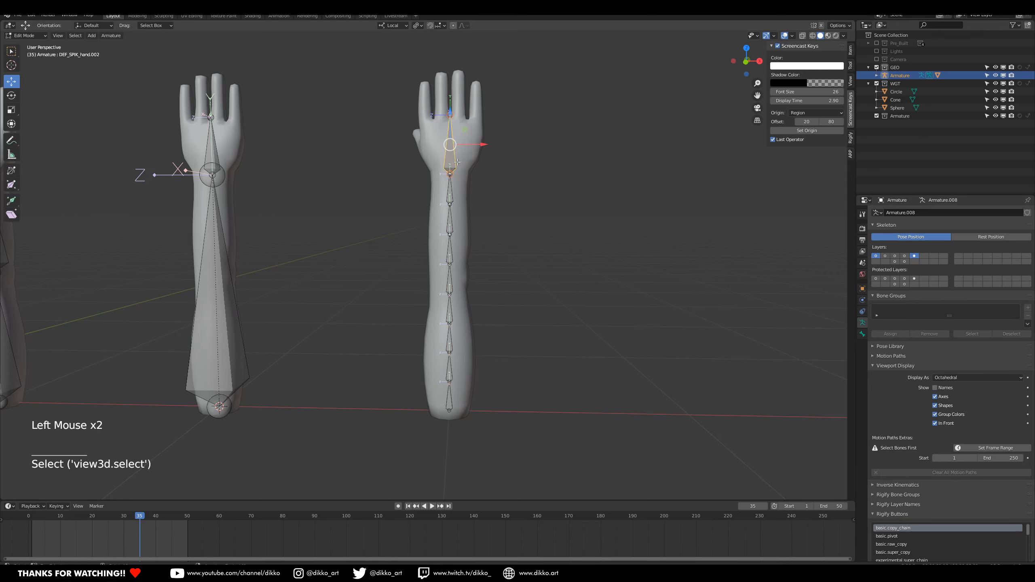
pyautogui.press('shift')
pyautogui.hotkey('shift', 'd')
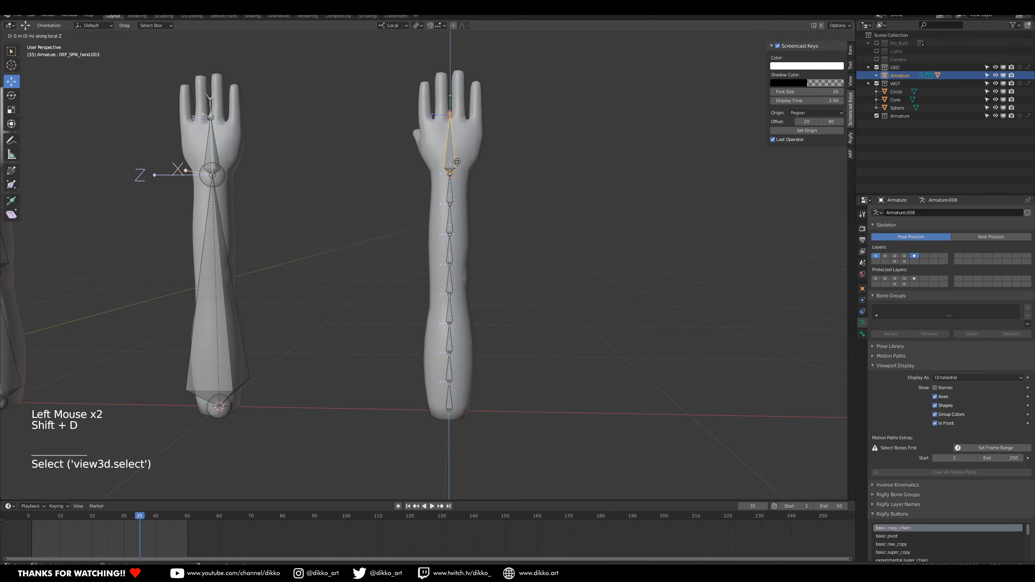
pyautogui.click(461, 402)
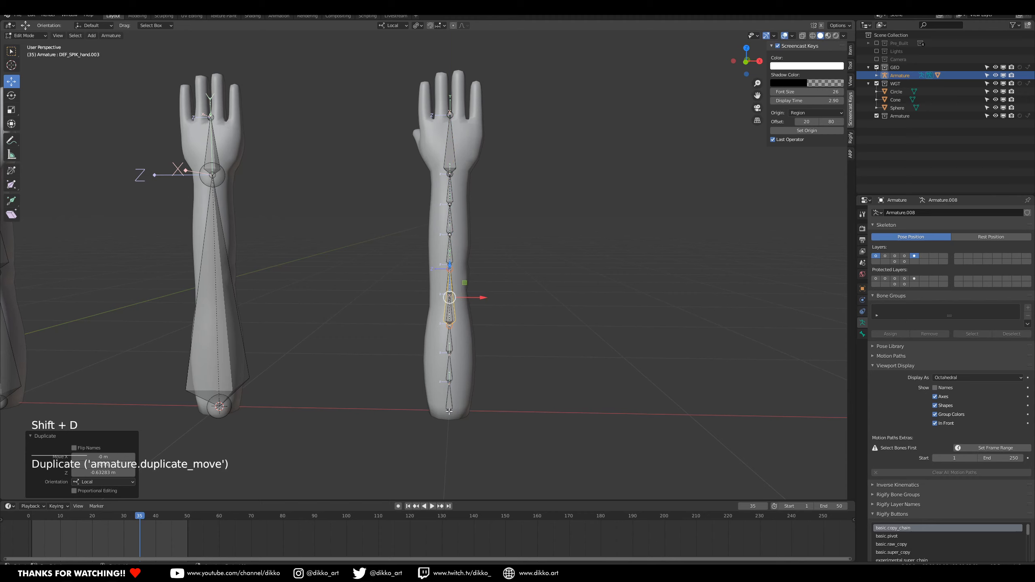
# Place the 3D cursor at the base joint of the fourth arm's chain and snap the duplicated bone to it.
pyautogui.click(450, 412)
pyautogui.hotkey('shift', 's')
pyautogui.click(449, 462)
pyautogui.click(453, 314)
pyautogui.hotkey('shift', 's')
pyautogui.click(456, 271)
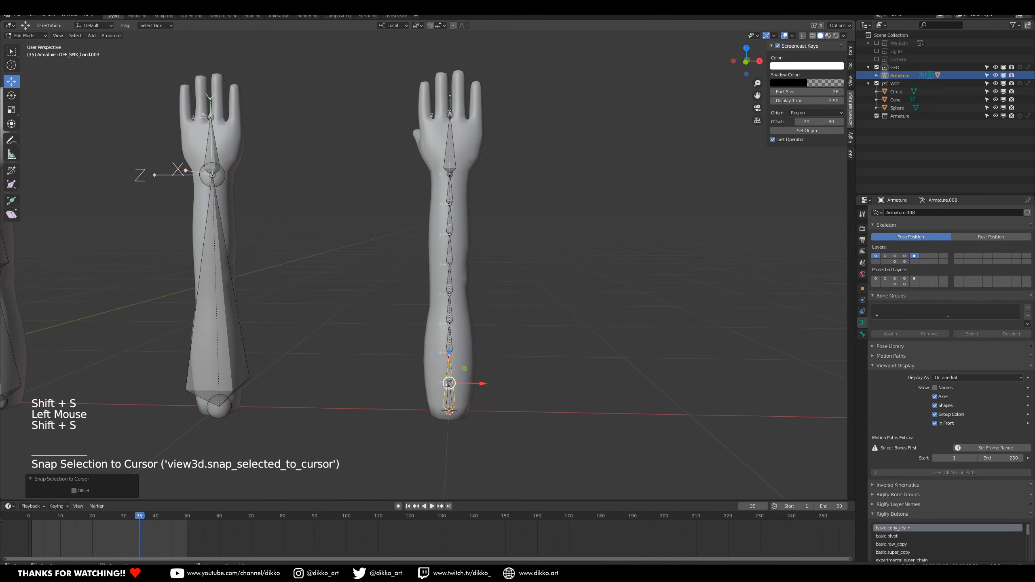
# Check the duplicated bone's properties and show the fourth bone layer alongside the first and fifth.
pyautogui.moveTo(526, 369); pyautogui.dragTo(539, 367, button='middle')
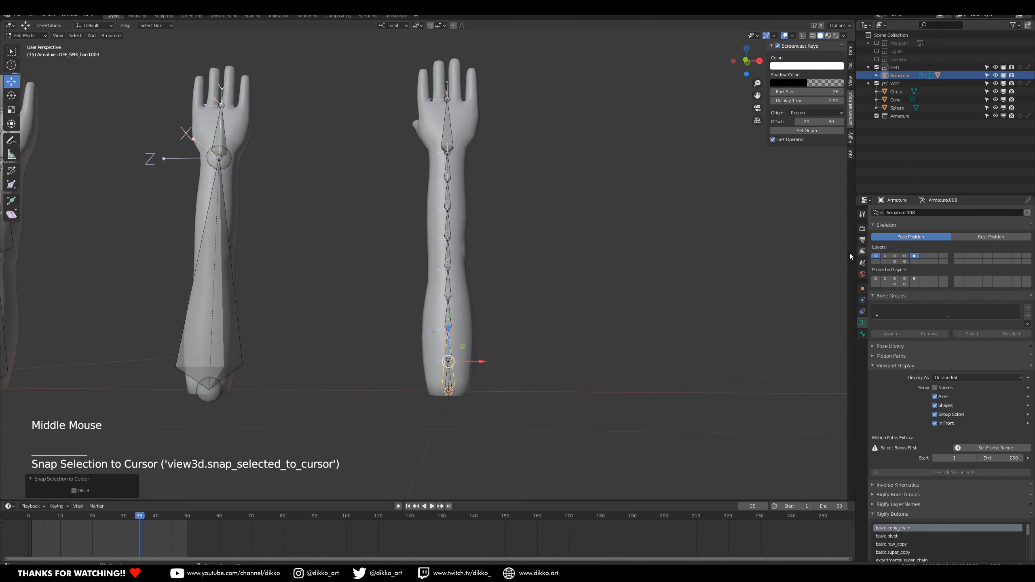
pyautogui.click(862, 335)
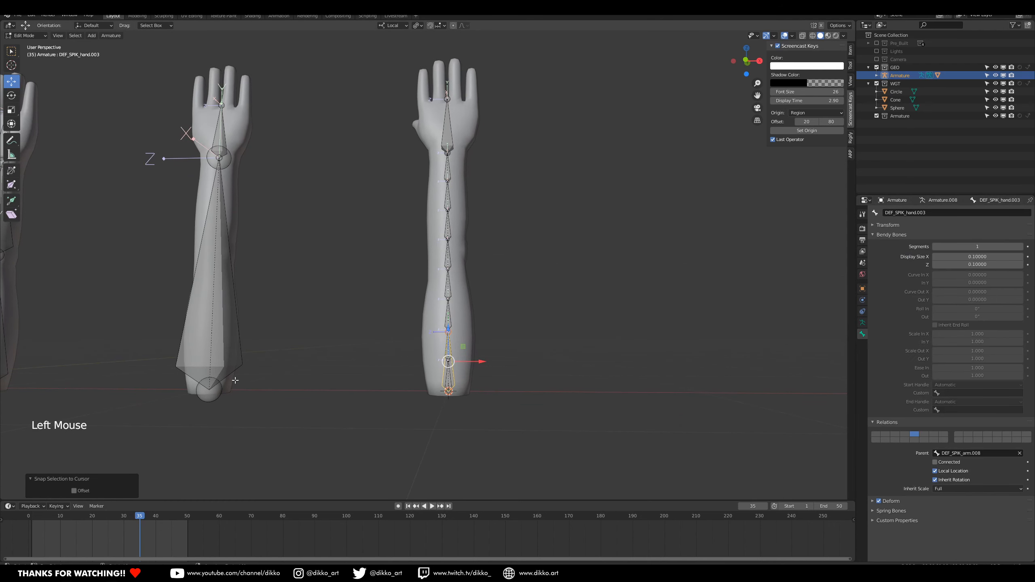
pyautogui.click(863, 324)
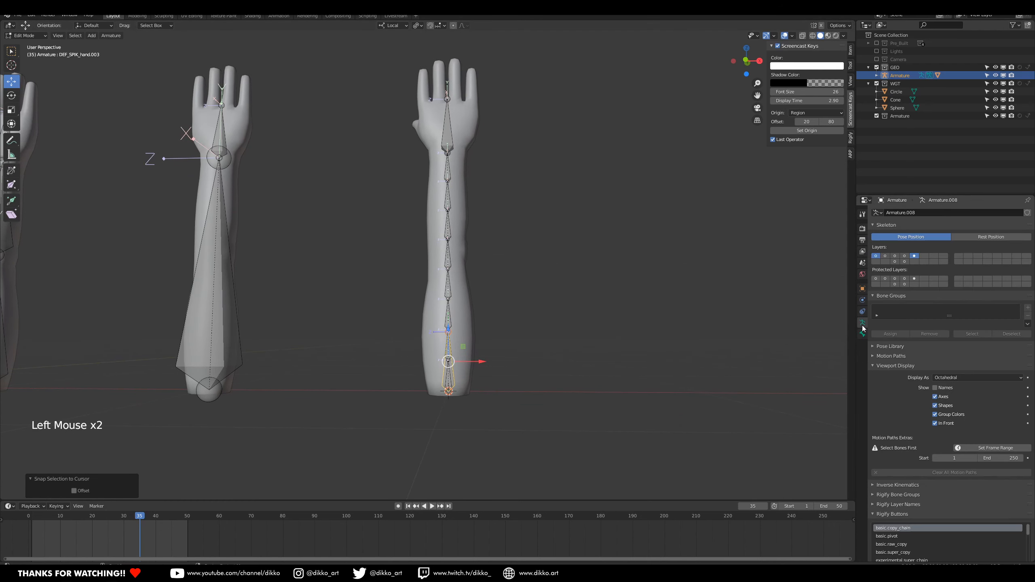
pyautogui.keyDown('shift'); pyautogui.click(904, 255); pyautogui.keyUp('shift')
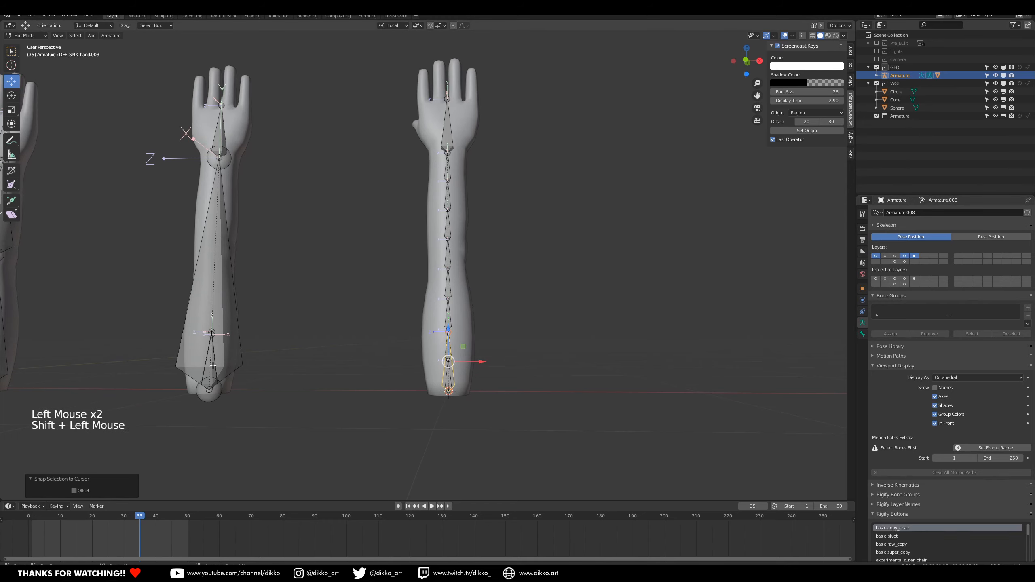
# Select the bendy arm's global control among the overlapping bones at its base and copy the name CTRL_Global_ArmBBExample.001.
pyautogui.click(211, 361)
pyautogui.click(211, 361)
pyautogui.click(212, 361)
pyautogui.click(211, 361)
pyautogui.click(863, 334)
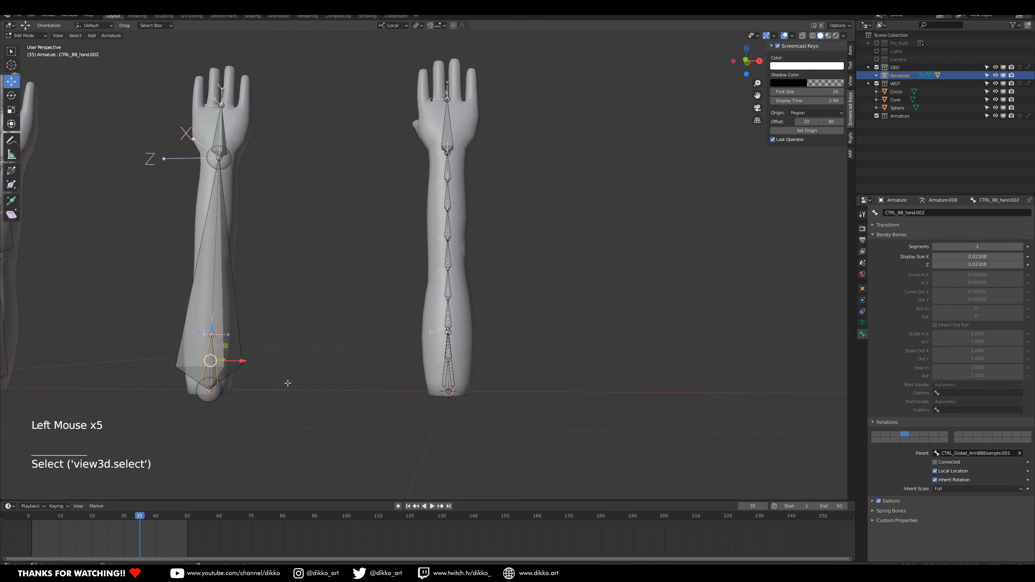
pyautogui.click(216, 373)
pyautogui.click(216, 373)
pyautogui.click(216, 374)
pyautogui.click(216, 373)
pyautogui.click(217, 373)
pyautogui.click(216, 373)
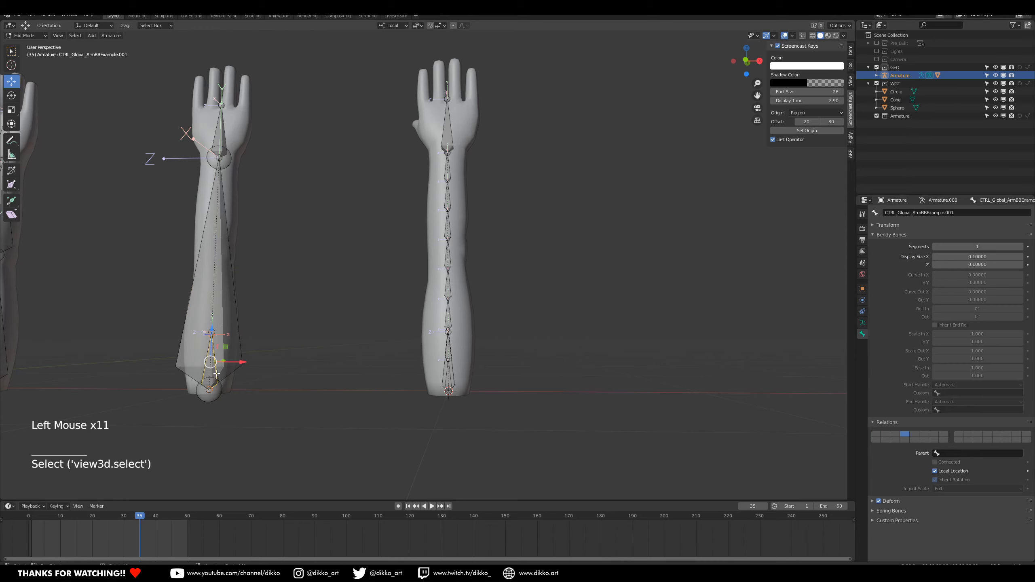
pyautogui.hotkey('ctrl', 'c')
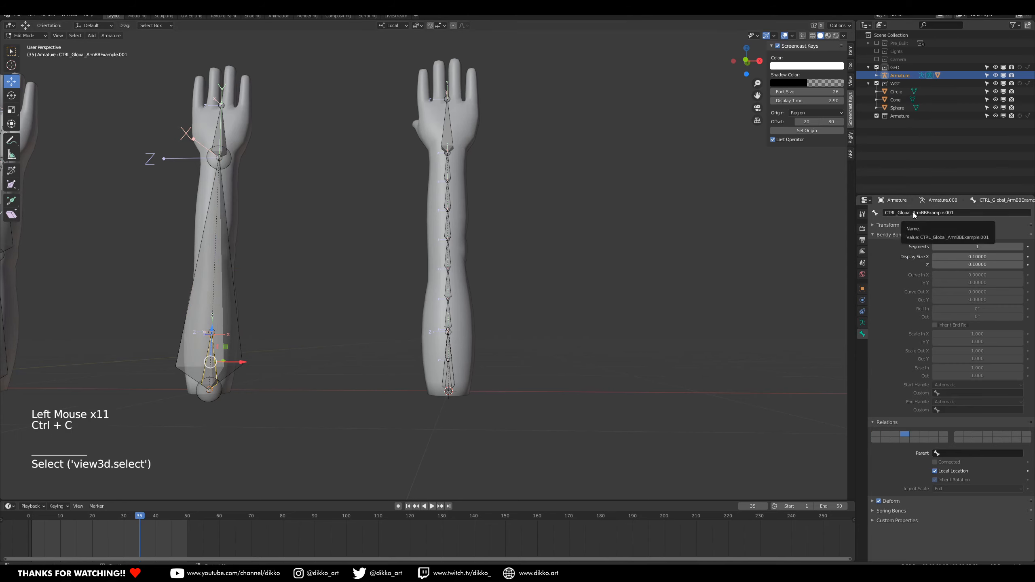
# Rename the duplicated bone at the fourth arm's base as CTRL_Global_ArmSPIKExample.001 and turn off its Deform option.
pyautogui.click(449, 369)
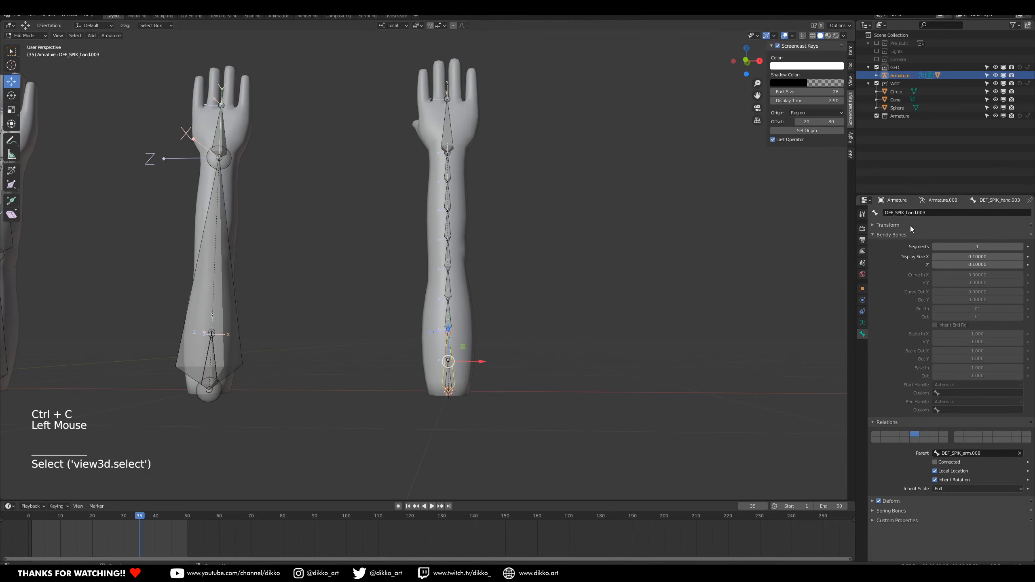
pyautogui.doubleClick(918, 213)
pyautogui.hotkey('ctrl', 'v')
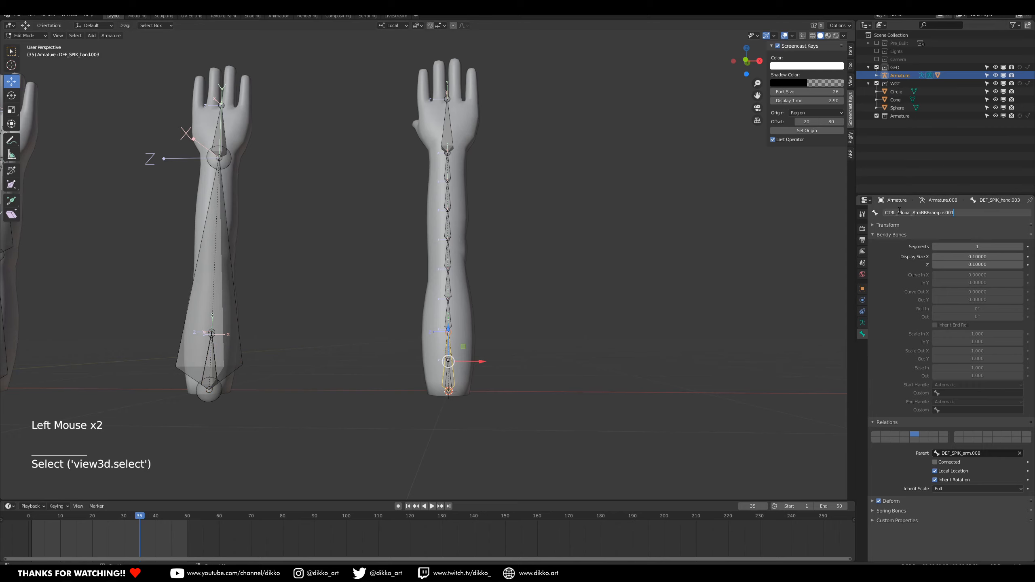
pyautogui.moveTo(921, 212); pyautogui.dragTo(928, 214)
pyautogui.write('SPIK')
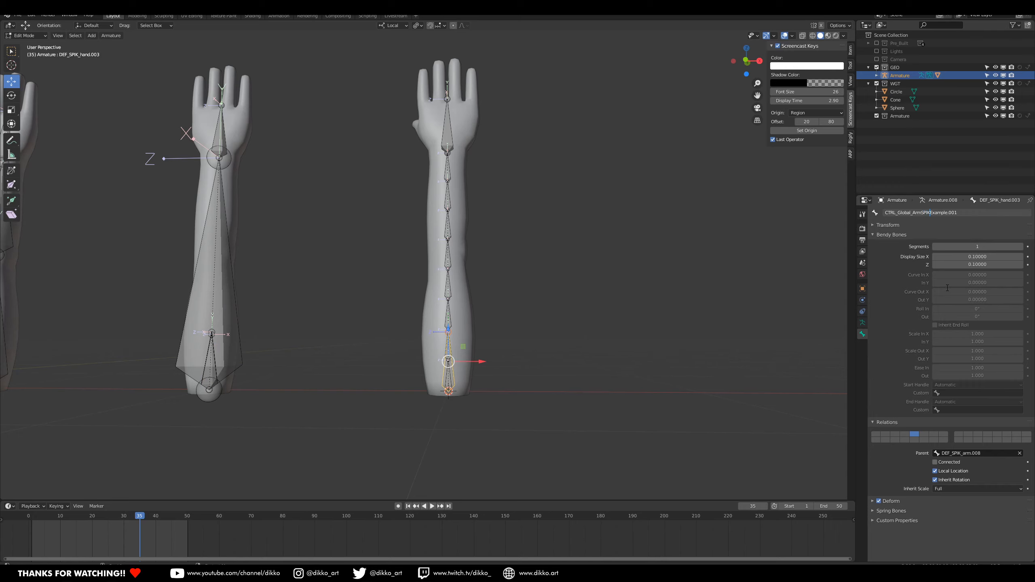
pyautogui.press('Return')
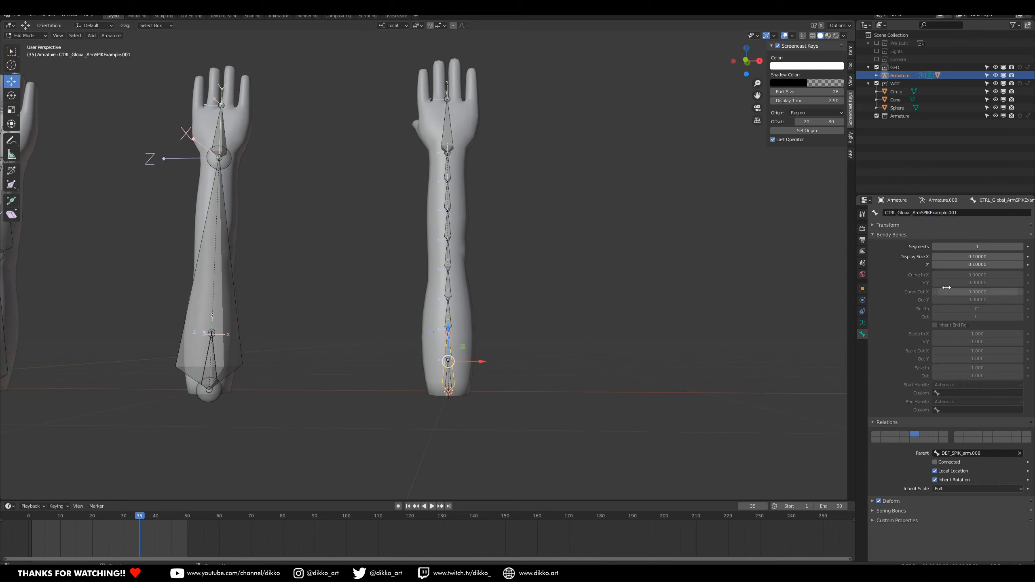
pyautogui.click(880, 501)
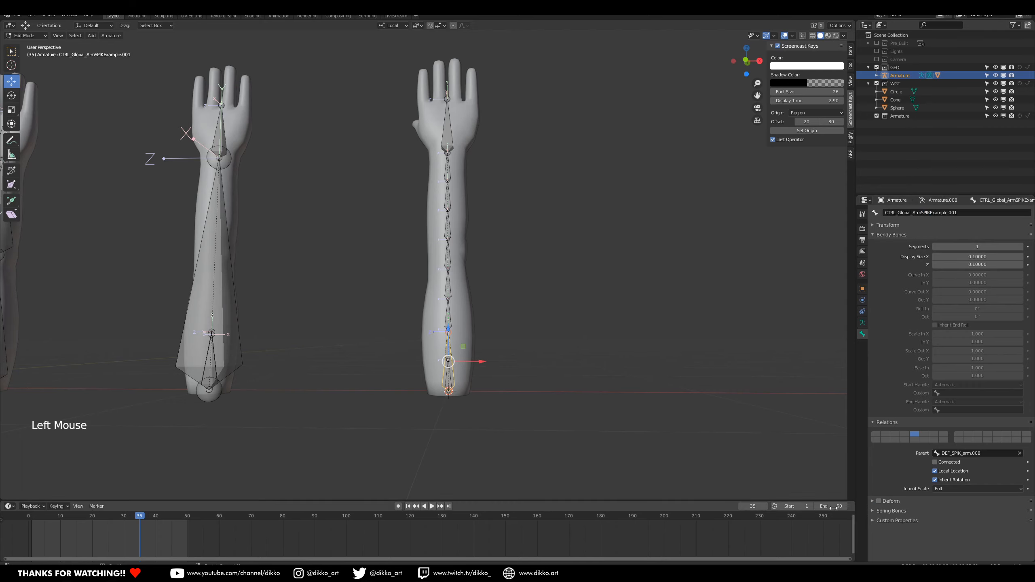
# Show only the fifth bone layer and bring up the bone properties of the fourth arm's duplicated hand bone.
pyautogui.keyDown('shift'); pyautogui.moveTo(490, 239); pyautogui.dragTo(516, 323, button='middle'); pyautogui.keyUp('shift')
pyautogui.keyDown('shift'); pyautogui.moveTo(516, 322); pyautogui.dragTo(517, 301, button='middle'); pyautogui.keyUp('shift')
pyautogui.click(862, 323)
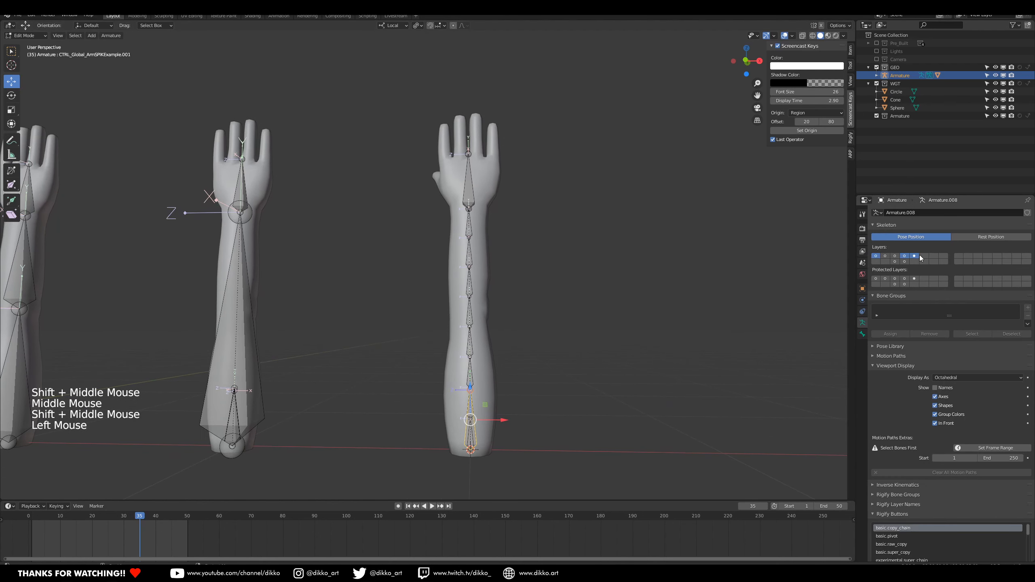
pyautogui.click(915, 256)
pyautogui.click(468, 184)
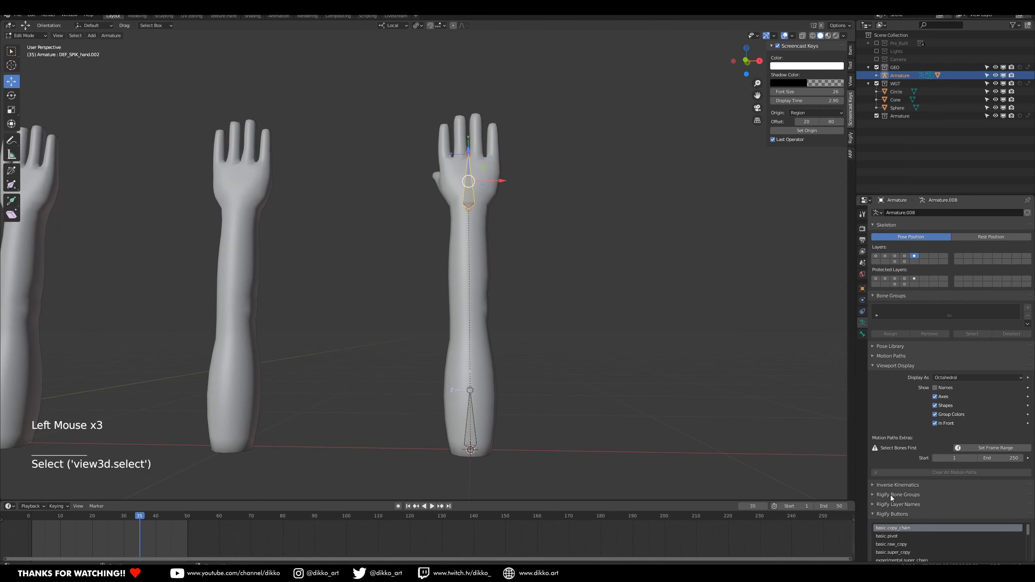
pyautogui.scroll(-3, 882, 391)
pyautogui.click(862, 334)
pyautogui.click(898, 503)
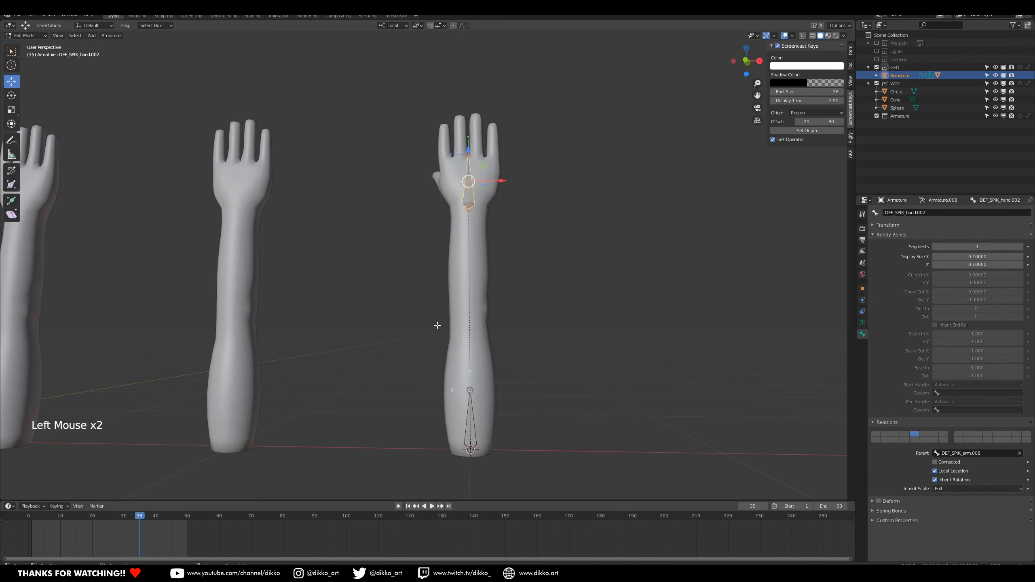
# Parent the duplicated hand bone to the global control bone at the fourth arm's base, using Keep Offset.
pyautogui.keyDown('shift'); pyautogui.moveTo(432, 388); pyautogui.dragTo(495, 295, button='middle'); pyautogui.keyUp('shift')
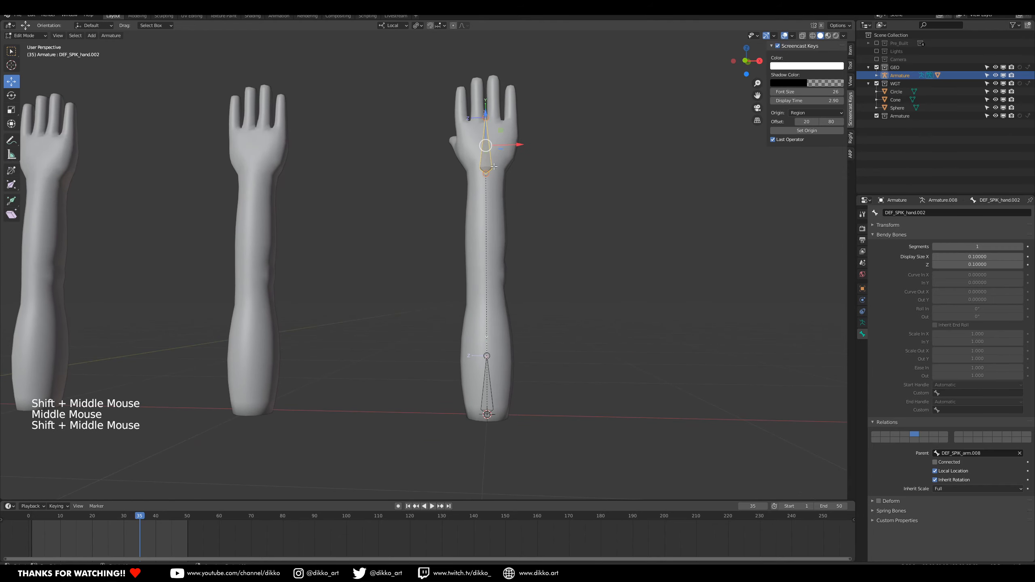
pyautogui.click(488, 165)
pyautogui.keyDown('shift'); pyautogui.click(487, 404); pyautogui.keyUp('shift')
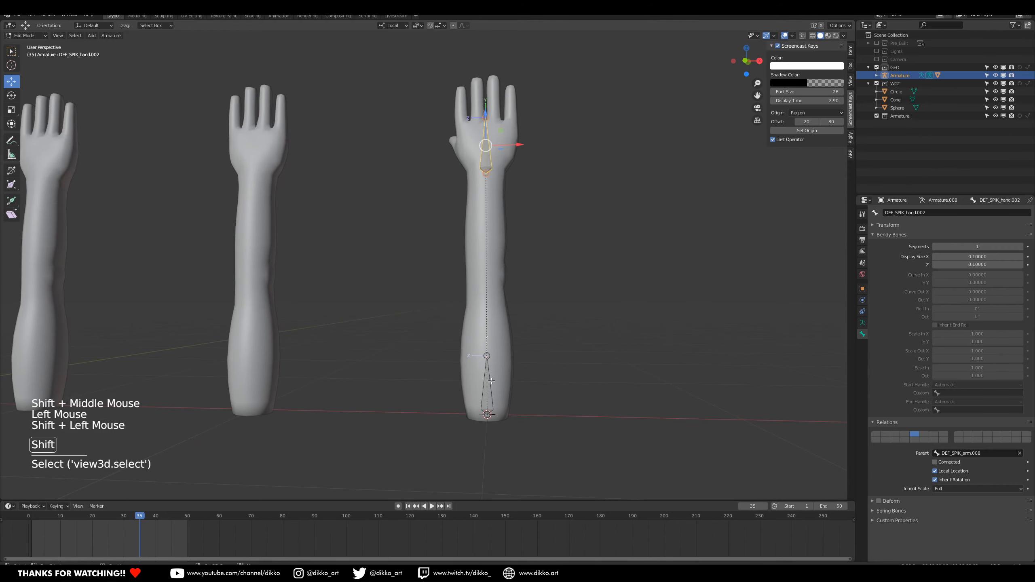
pyautogui.hotkey('ctrl', 'p')
pyautogui.click(519, 389)
# Rename the duplicated hand bone as CTRL_SPIK_hand.002.
pyautogui.keyDown('shift'); pyautogui.moveTo(499, 210); pyautogui.dragTo(494, 253, button='middle'); pyautogui.keyUp('shift')
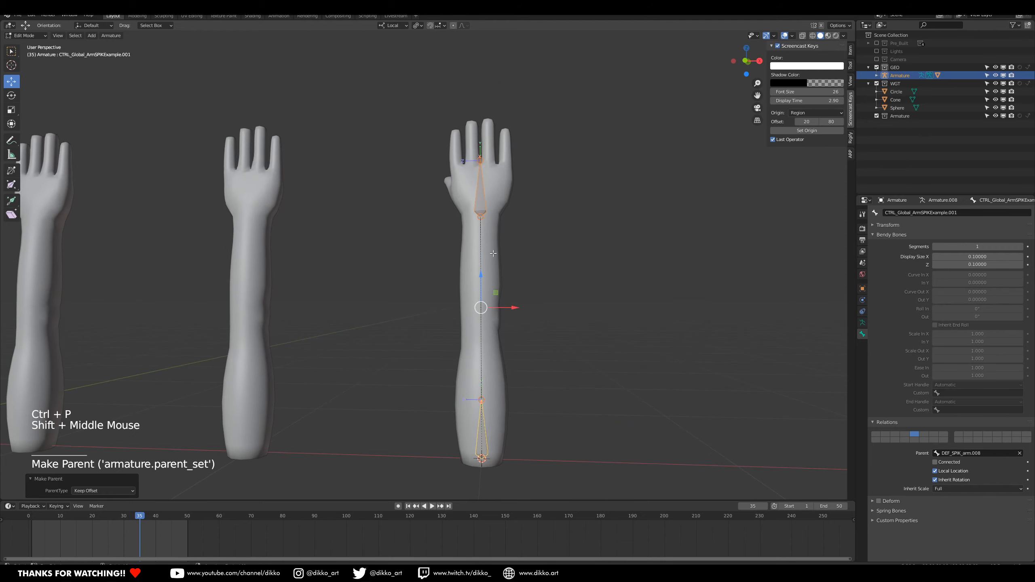
pyautogui.click(481, 192)
pyautogui.click(889, 212)
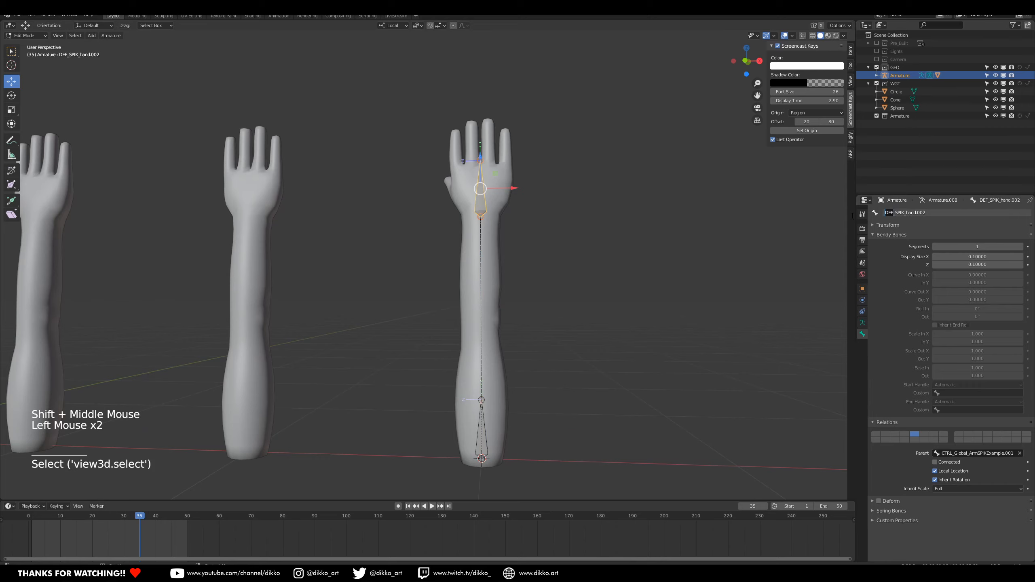
pyautogui.write('CTRL')
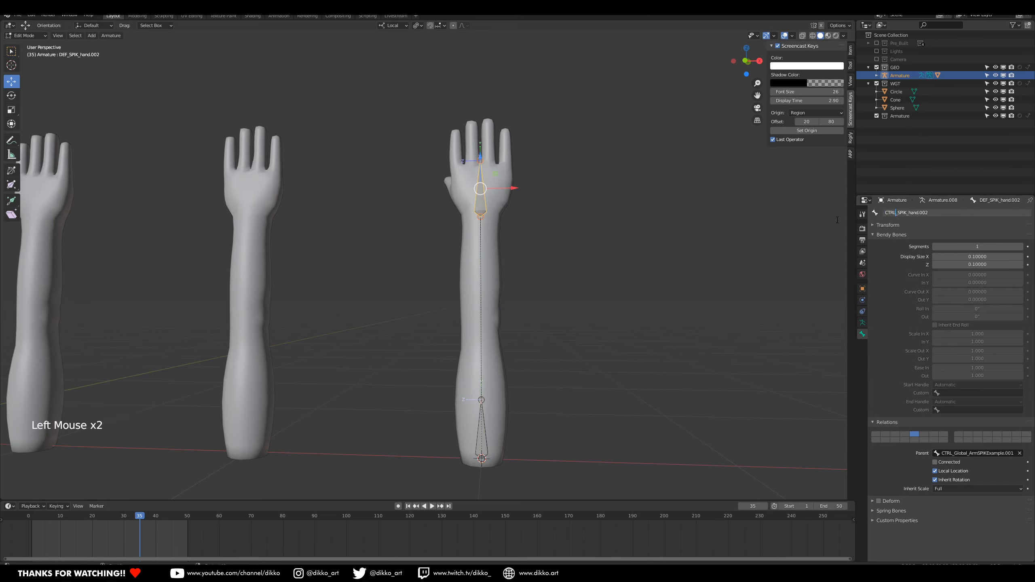
pyautogui.press('Return')
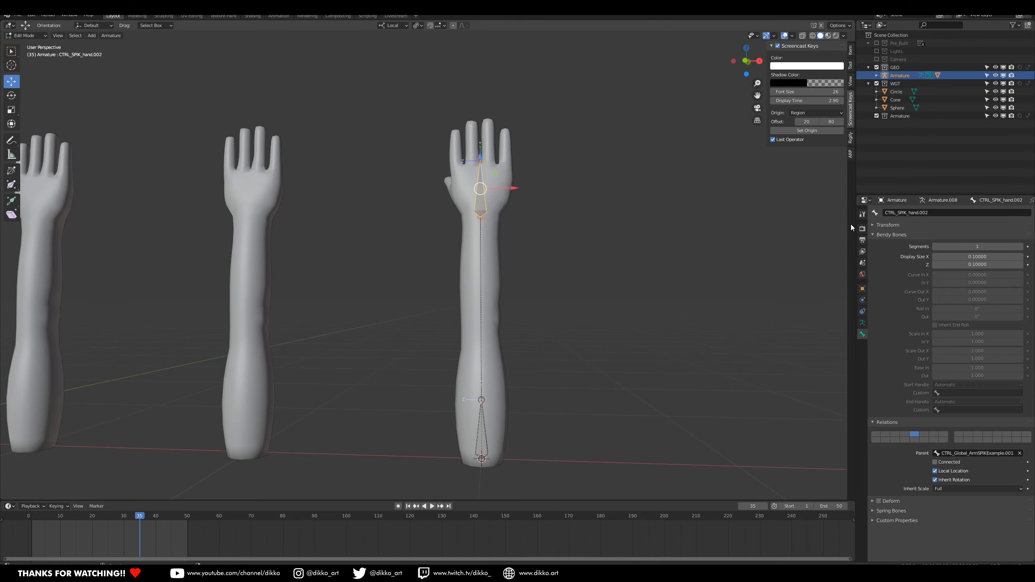
# Show the first bone layer alongside the fifth and examine the fourth arm's deform chain against its control bones.
pyautogui.click(863, 323)
pyautogui.keyDown('shift'); pyautogui.click(875, 224); pyautogui.keyUp('shift')
pyautogui.moveTo(506, 328); pyautogui.dragTo(473, 302, button='middle')
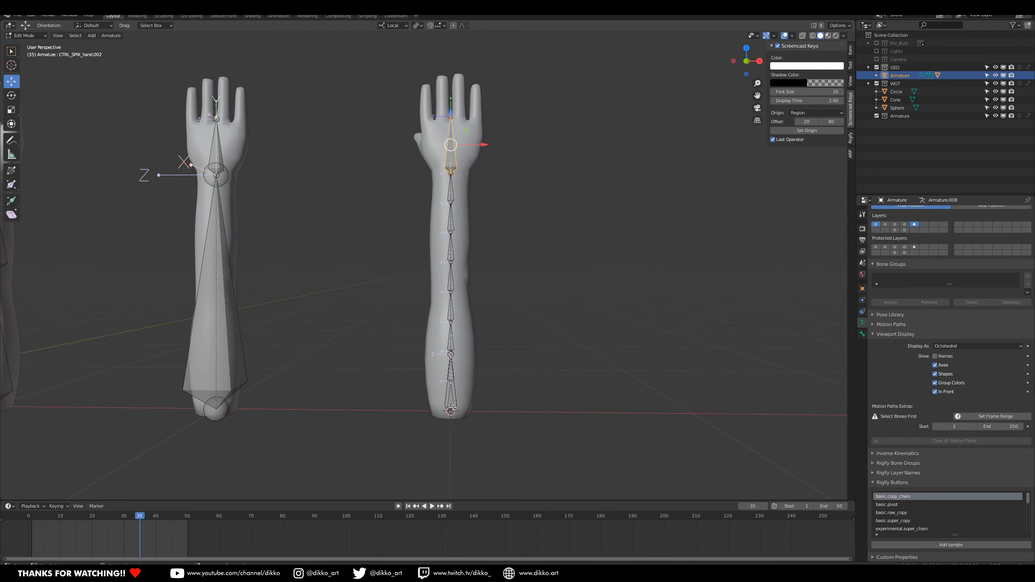
pyautogui.keyDown('shift'); pyautogui.moveTo(476, 412); pyautogui.dragTo(493, 460, button='middle'); pyautogui.keyUp('shift')
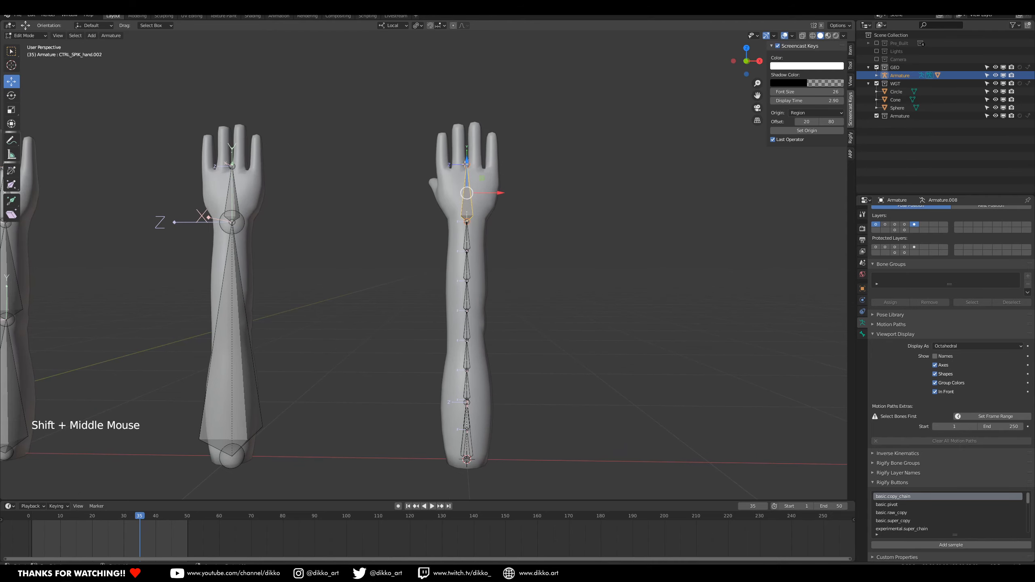
pyautogui.keyDown('shift'); pyautogui.moveTo(485, 378); pyautogui.dragTo(489, 350, button='middle'); pyautogui.keyUp('shift')
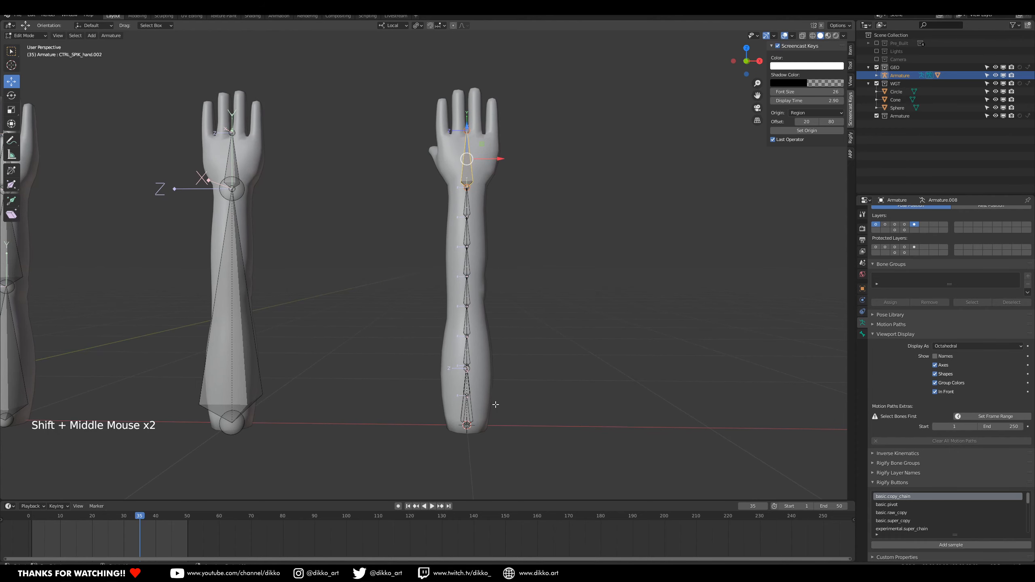
pyautogui.keyDown('shift'); pyautogui.moveTo(503, 333); pyautogui.dragTo(509, 295, button='middle'); pyautogui.keyUp('shift')
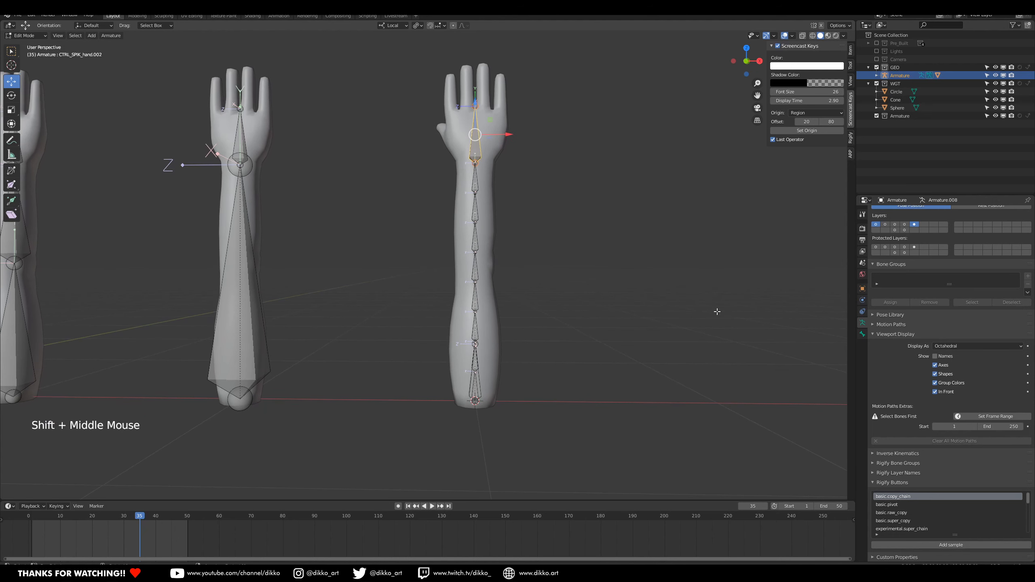
pyautogui.click(483, 152)
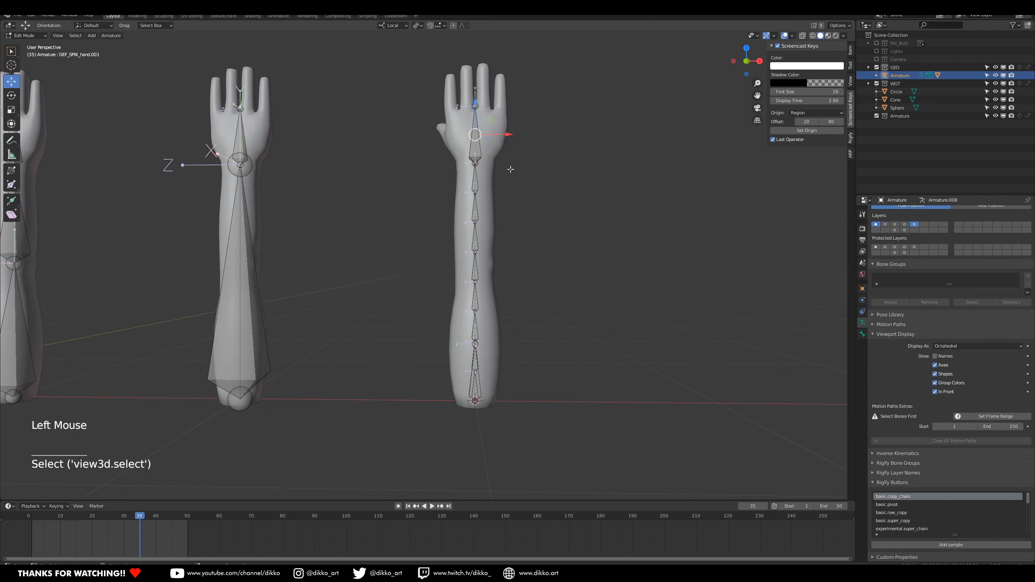
# Isolate the fifth bone layer and duplicate the hand control bone about 0.42 m down its local Z axis to mid-arm.
pyautogui.click(915, 225)
pyautogui.click(483, 155)
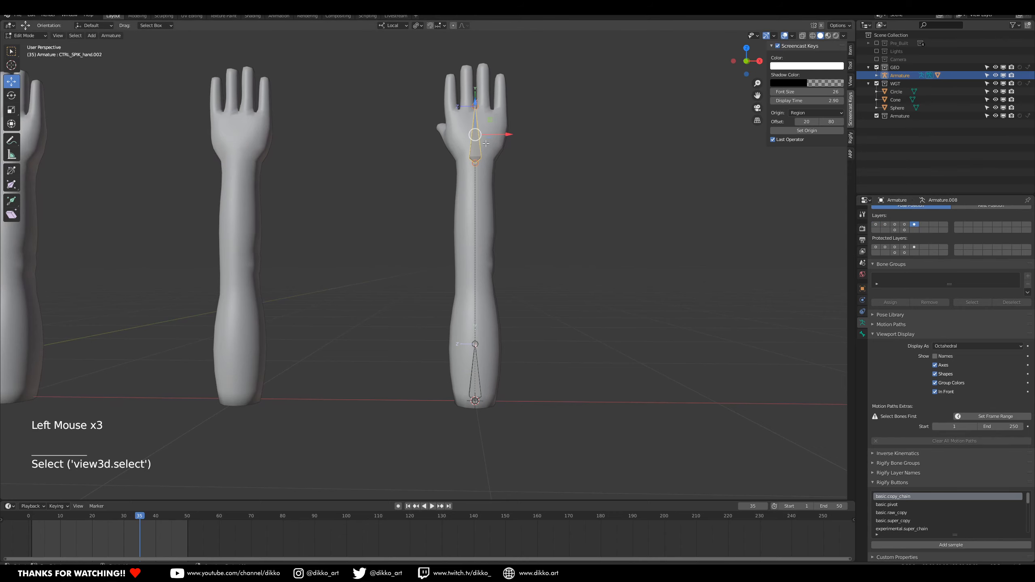
pyautogui.keyDown('shift'); pyautogui.moveTo(486, 159); pyautogui.dragTo(489, 211, button='middle'); pyautogui.keyUp('shift')
pyautogui.scroll(4, 918, 224)
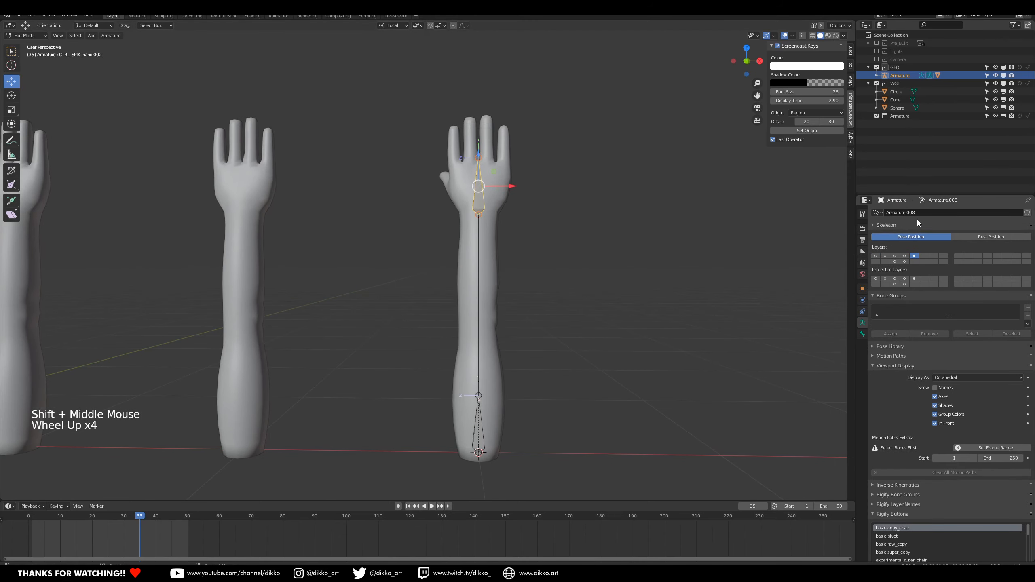
pyautogui.click(863, 334)
pyautogui.hotkey('shift', 'd')
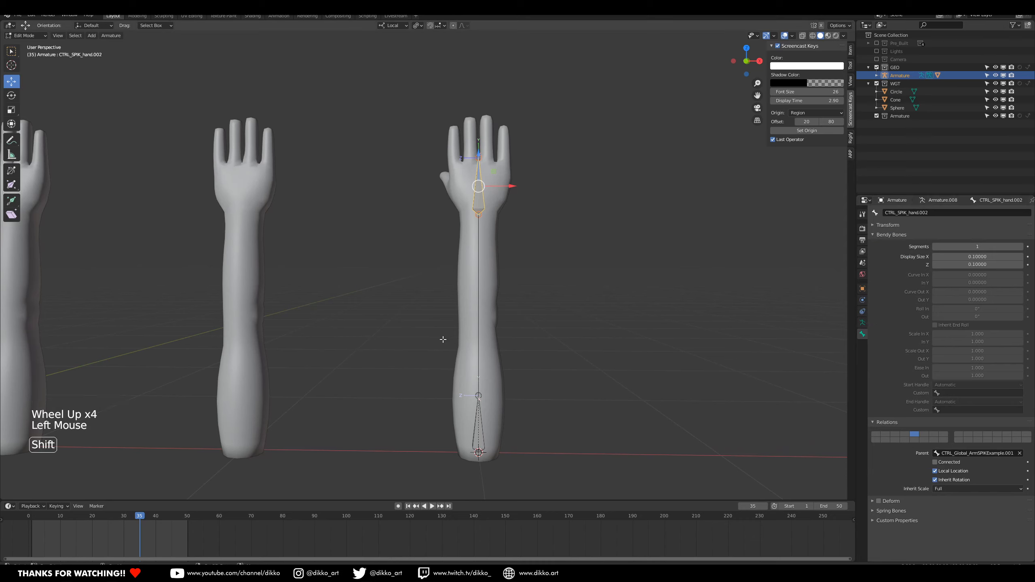
pyautogui.press('z')
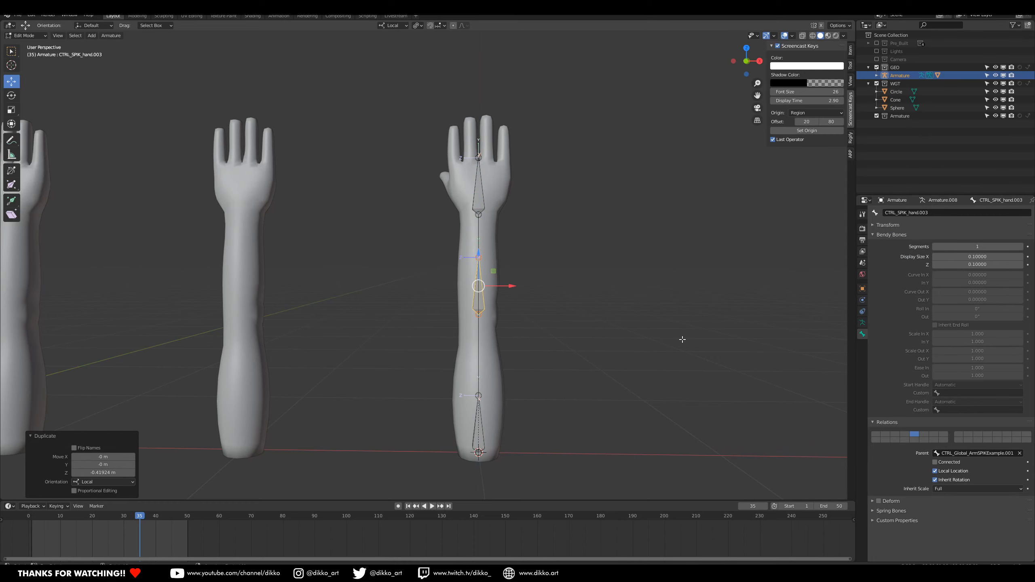
# Duplicate the mid-arm control bone, snap the copy to the 3D cursor at the arm's base and scale it to about 0.69.
pyautogui.press('shift')
pyautogui.hotkey('shift', 'd')
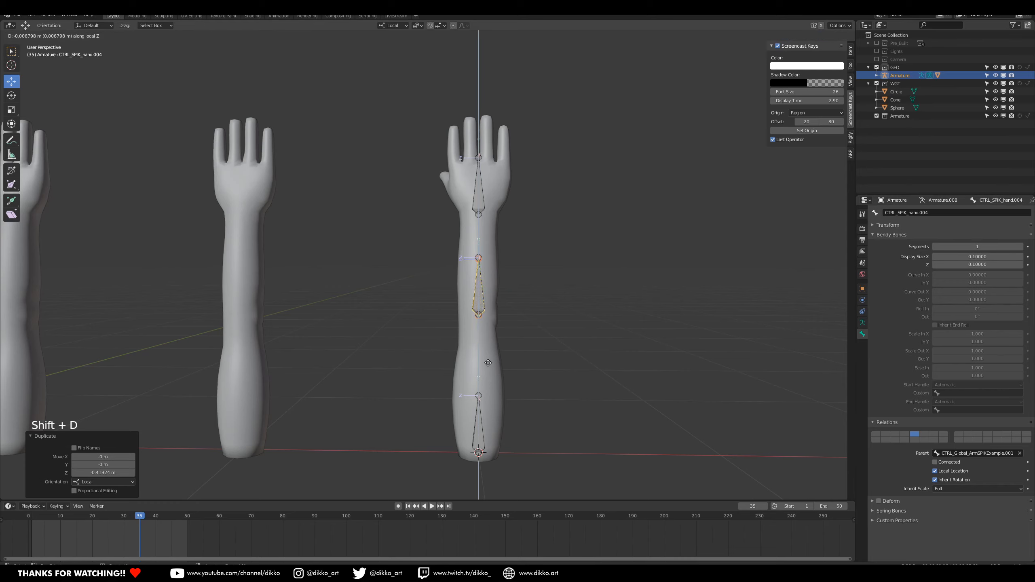
pyautogui.click(481, 424)
pyautogui.hotkey('shift', 's')
pyautogui.click(481, 379)
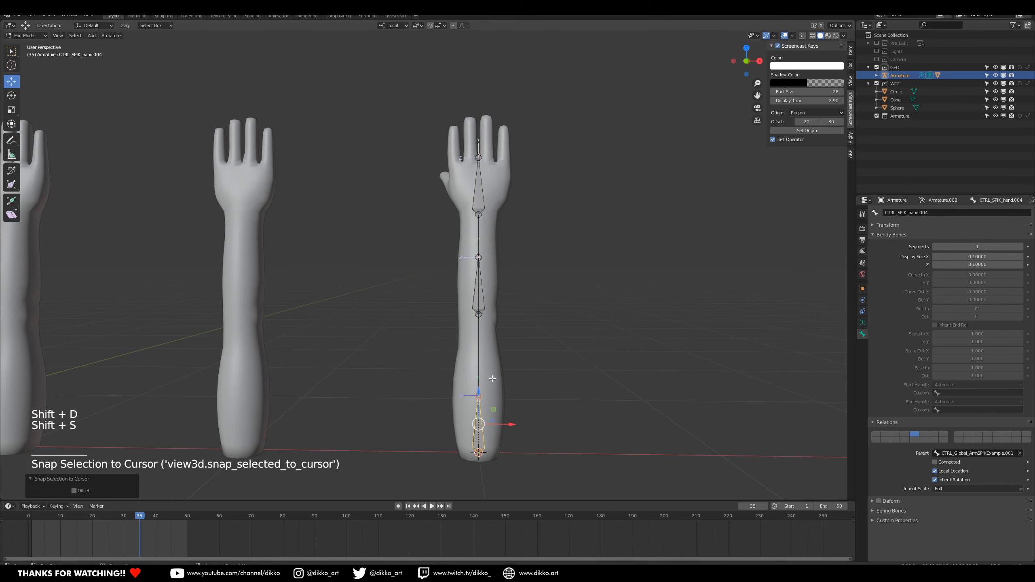
pyautogui.press('s')
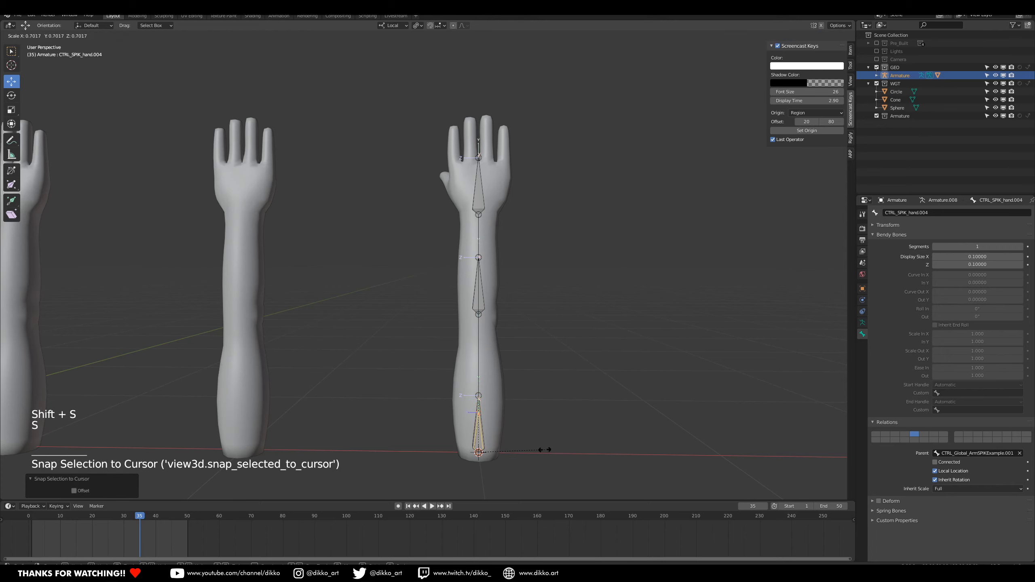
pyautogui.click(539, 450)
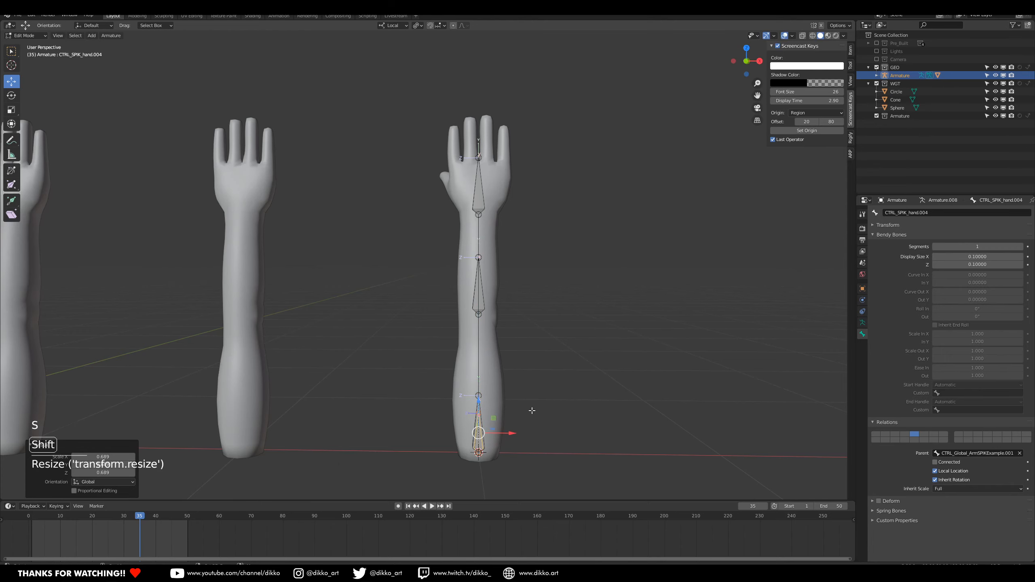
# Rename the scaled control bone at the arm's base as CTRL_SPIK_arm.001.
pyautogui.keyDown('shift'); pyautogui.moveTo(530, 409); pyautogui.dragTo(534, 398, button='middle'); pyautogui.keyUp('shift')
pyautogui.click(911, 212)
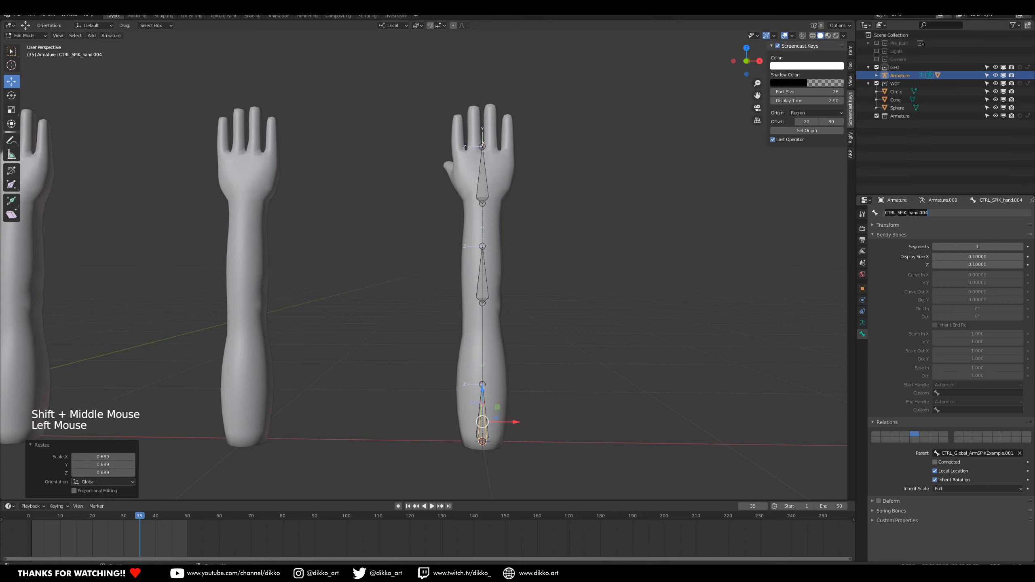
pyautogui.moveTo(908, 212); pyautogui.dragTo(919, 214)
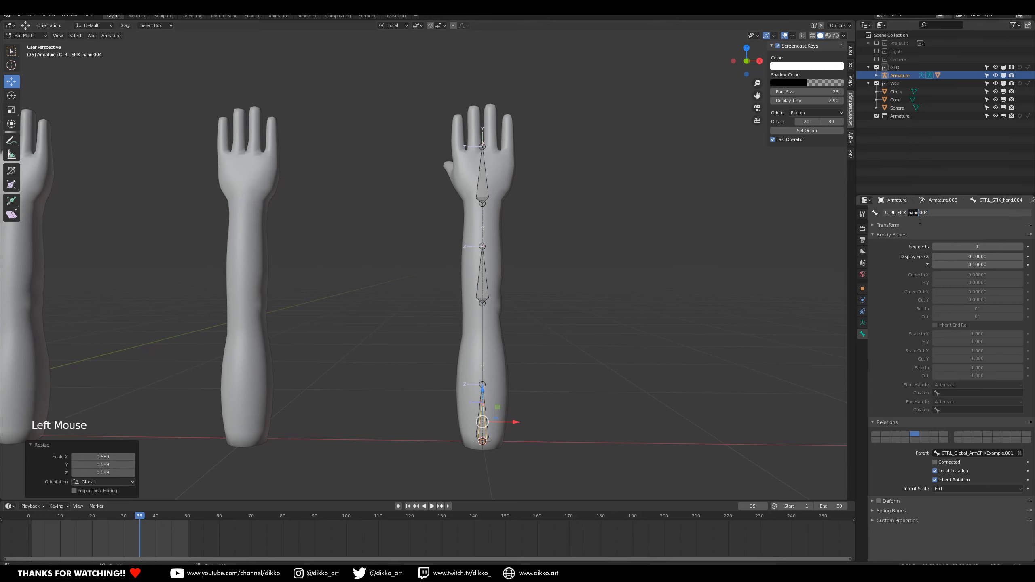
pyautogui.write('arm')
pyautogui.press('BackSpace')
pyautogui.write('1')
pyautogui.press('Return')
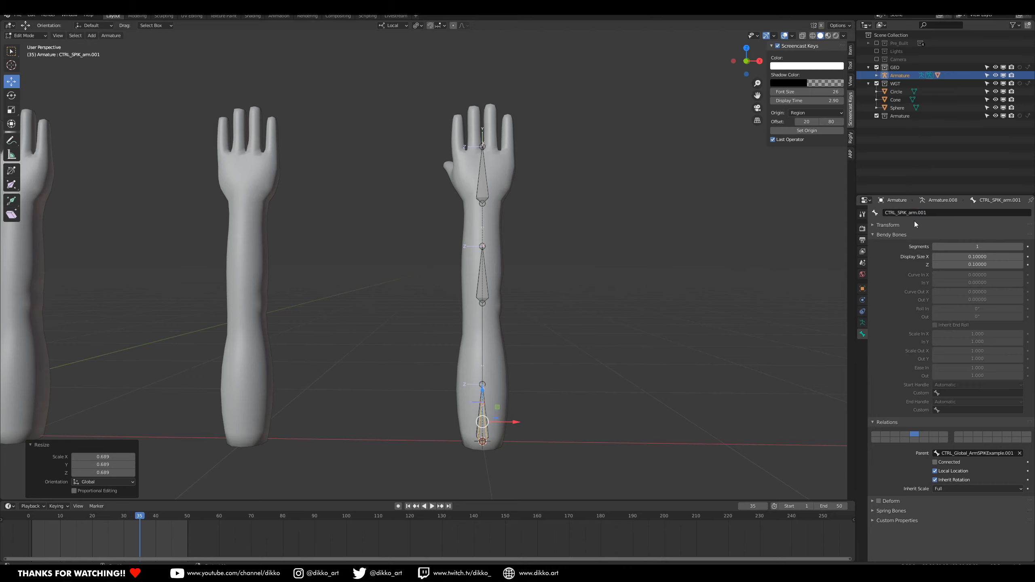
# Rename the mid-arm control bone as CTRL_SPIK_arm.002.
pyautogui.click(487, 272)
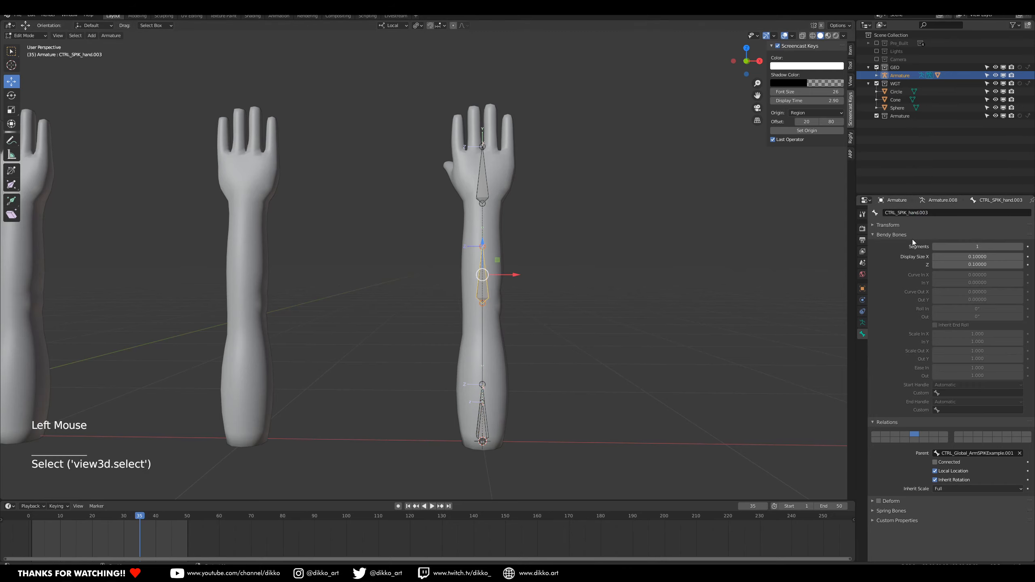
pyautogui.doubleClick(913, 214)
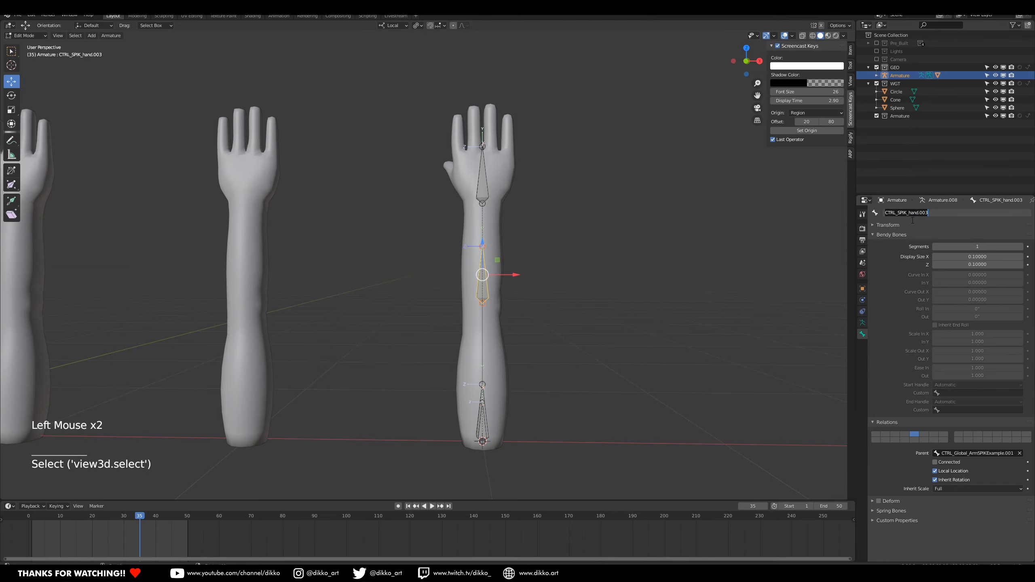
pyautogui.moveTo(909, 213); pyautogui.dragTo(956, 213)
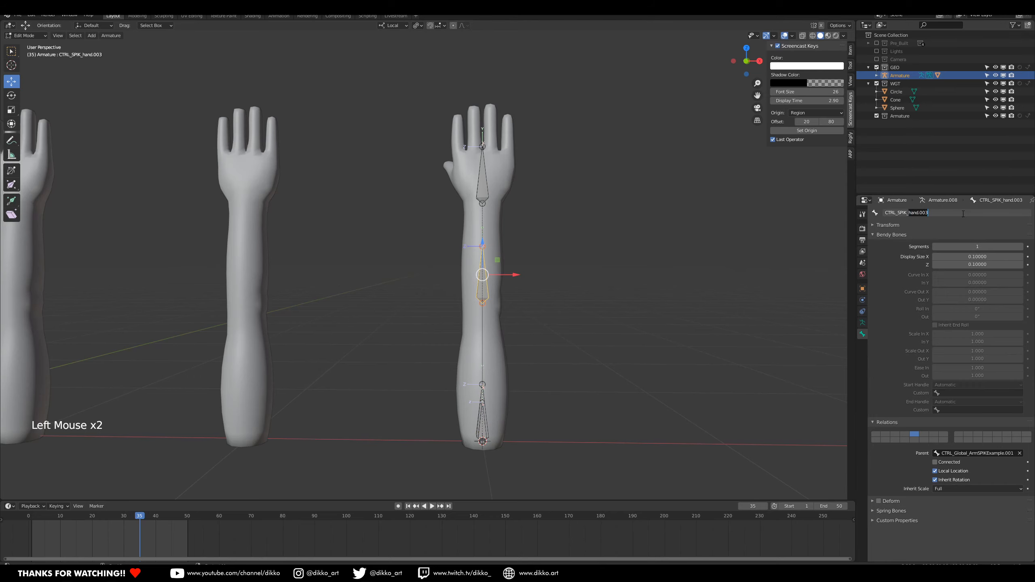
pyautogui.write('arm.002')
pyautogui.press('Return')
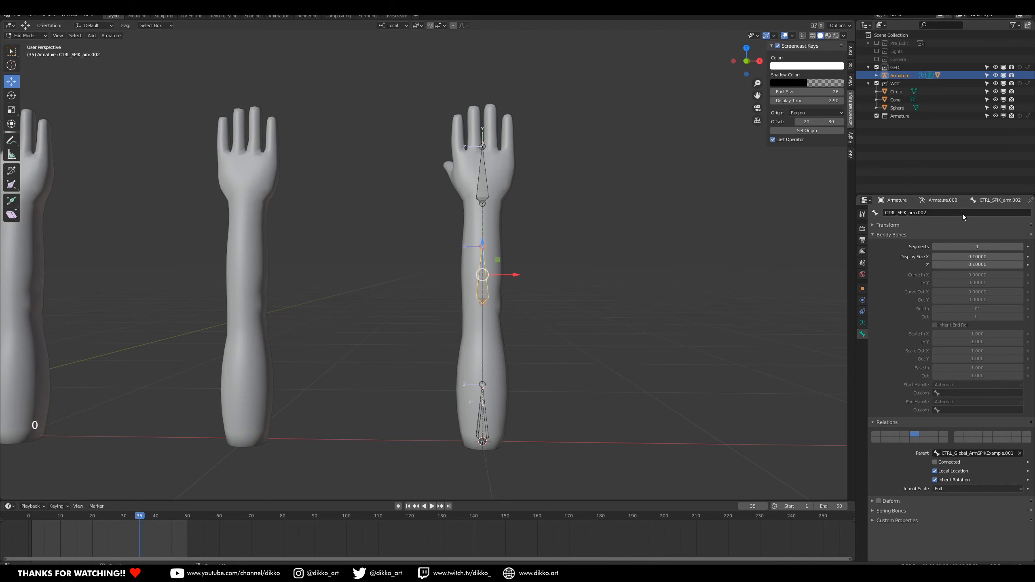
# Check the names and parents of the fourth arm's hand, mid-arm and base control bones.
pyautogui.click(484, 177)
pyautogui.moveTo(459, 338); pyautogui.dragTo(475, 306, button='middle')
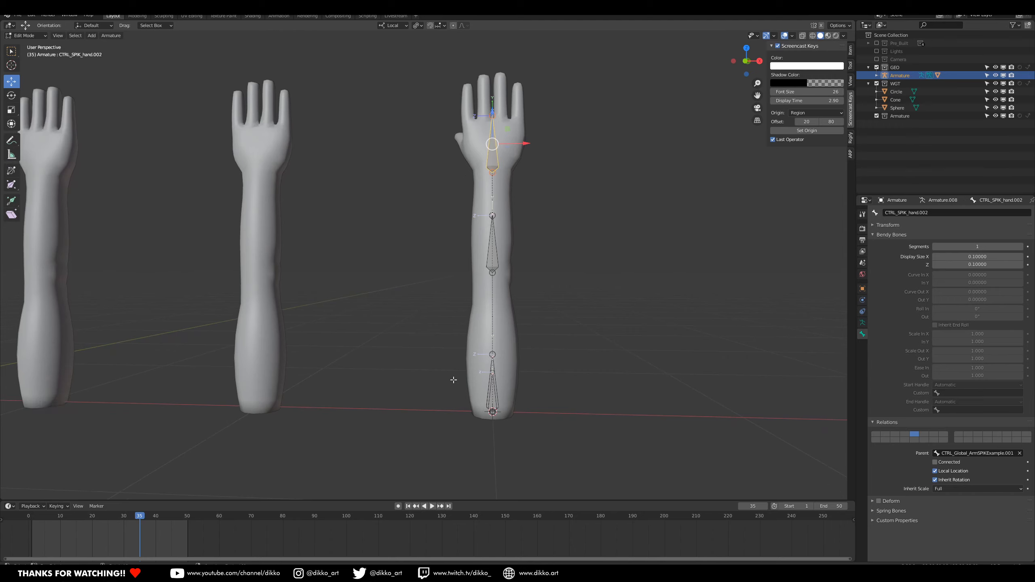
pyautogui.click(489, 366)
pyautogui.click(491, 358)
pyautogui.click(496, 261)
pyautogui.click(485, 196)
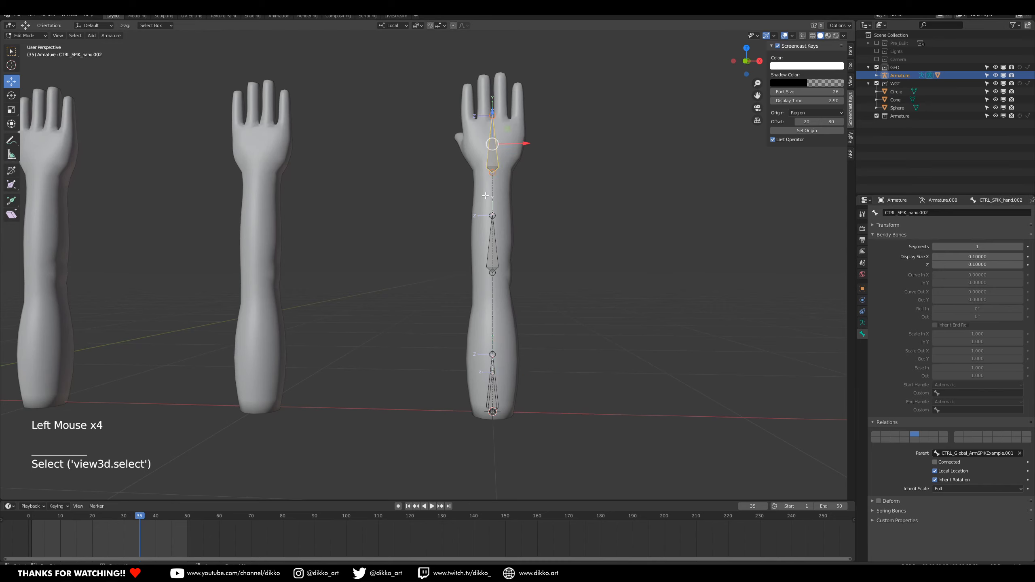
pyautogui.click(487, 398)
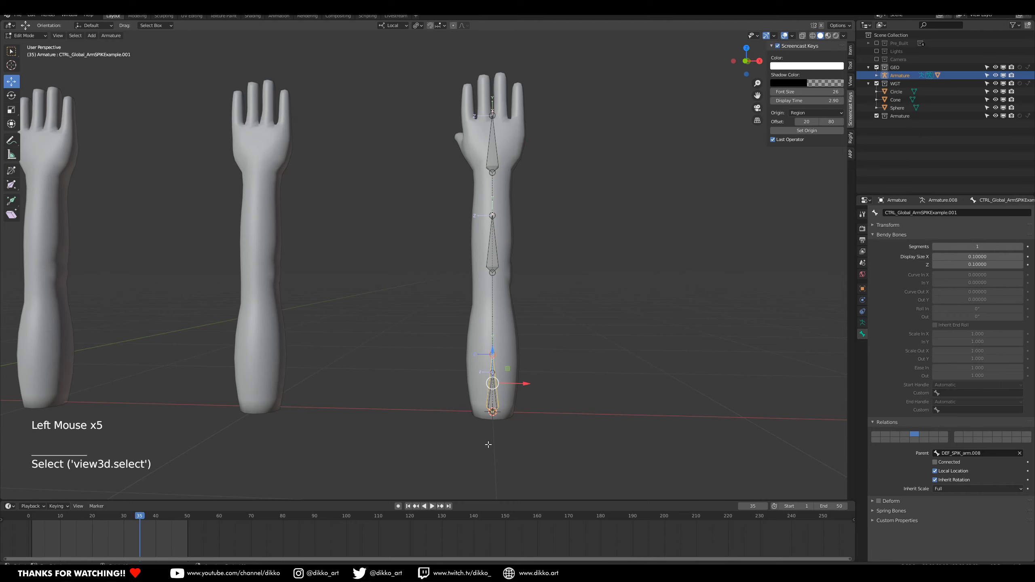
pyautogui.scroll(1, 505, 438)
pyautogui.click(506, 436)
pyautogui.click(506, 436)
pyautogui.click(506, 437)
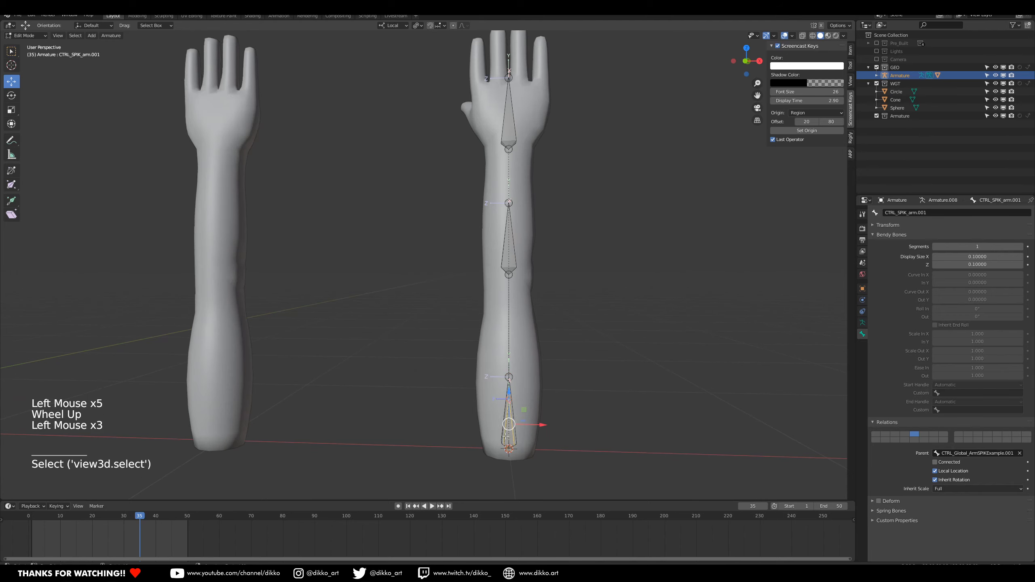
pyautogui.keyDown('shift'); pyautogui.click(510, 245); pyautogui.keyUp('shift')
pyautogui.keyDown('shift'); pyautogui.click(509, 114); pyautogui.keyUp('shift')
pyautogui.keyDown('shift'); pyautogui.click(502, 400); pyautogui.keyUp('shift')
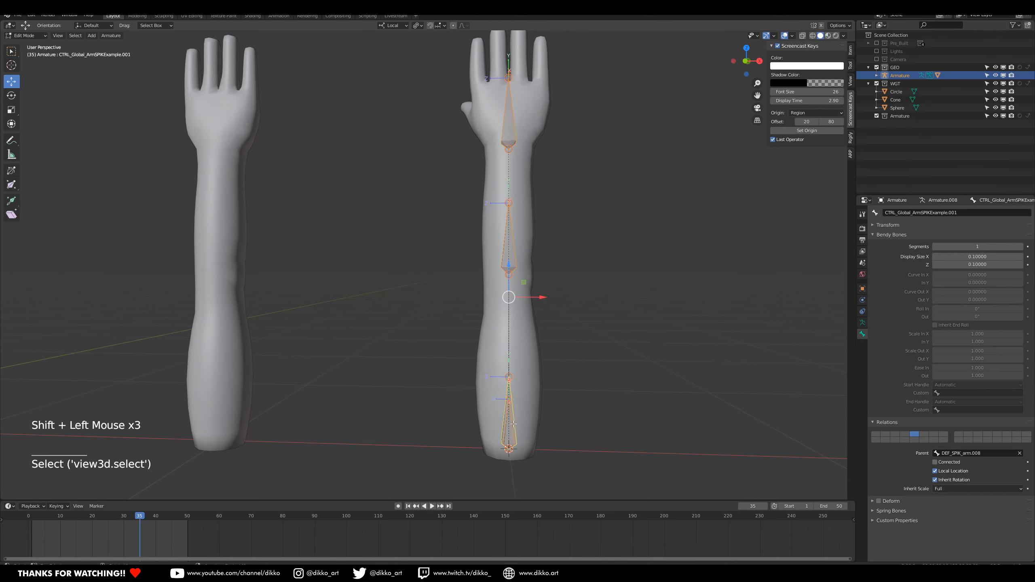
pyautogui.hotkey('ctrl', 'p')
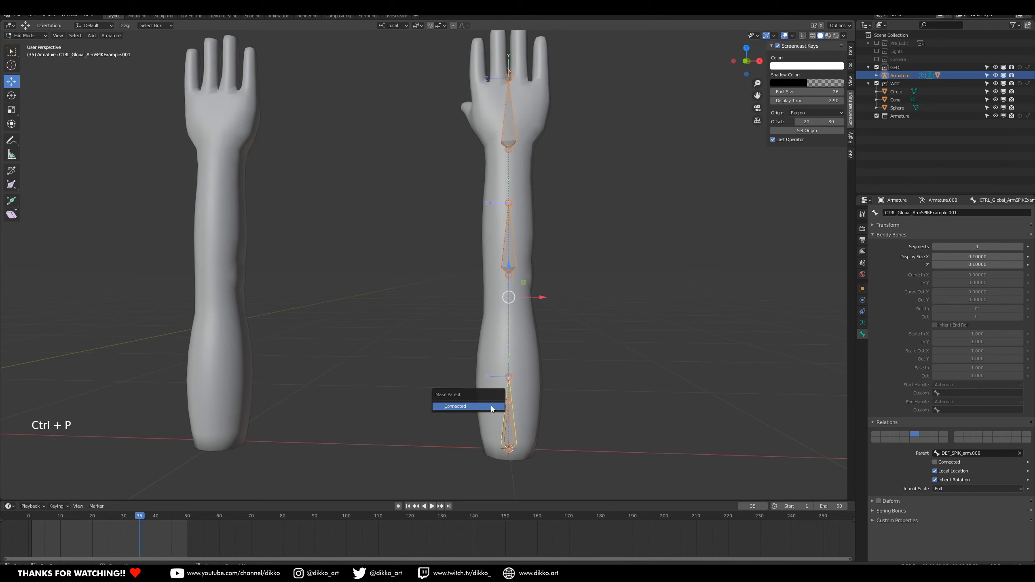
# Clear the parent of the global control bone at the fourth arm's base.
pyautogui.click(510, 392)
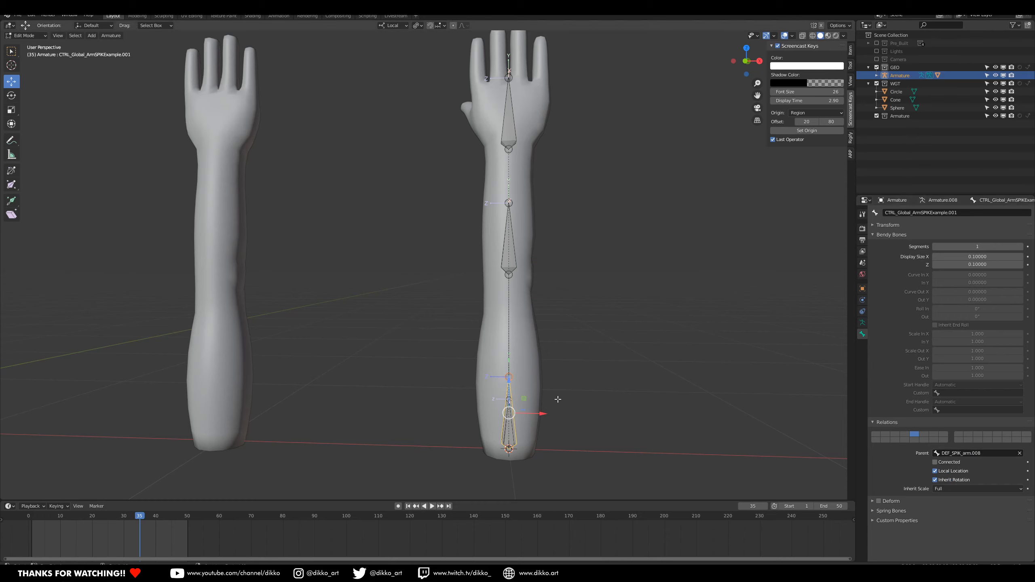
pyautogui.hotkey('alt', 'p')
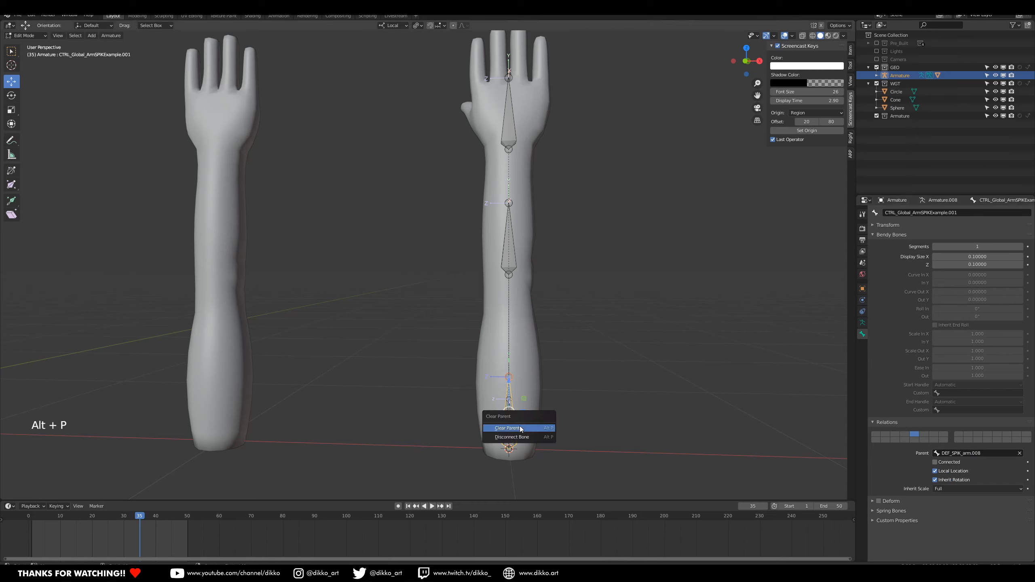
pyautogui.click(538, 428)
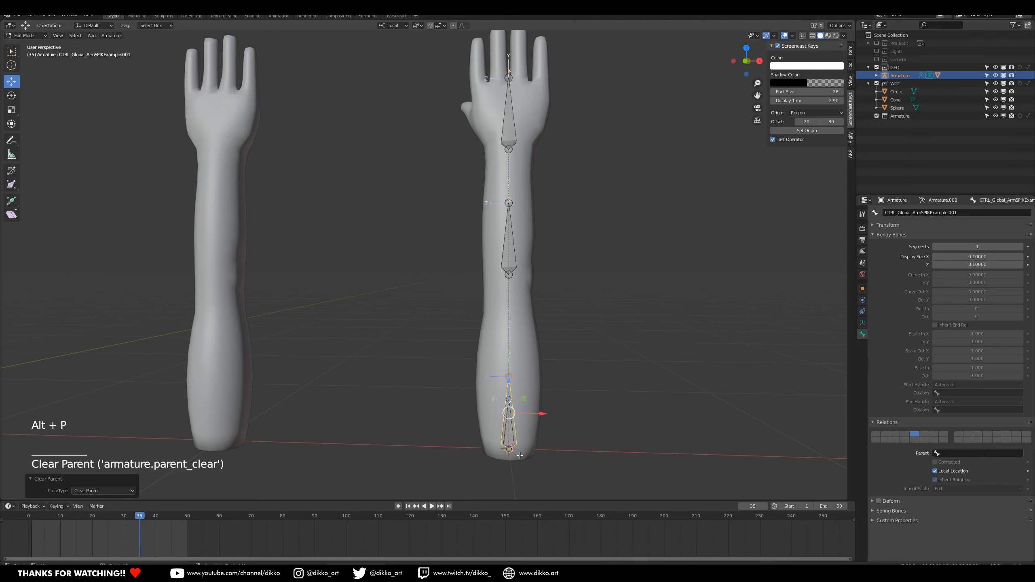
# Check the parents of the fourth arm's base, mid-arm and hand control bones.
pyautogui.click(513, 436)
pyautogui.click(513, 436)
pyautogui.click(513, 435)
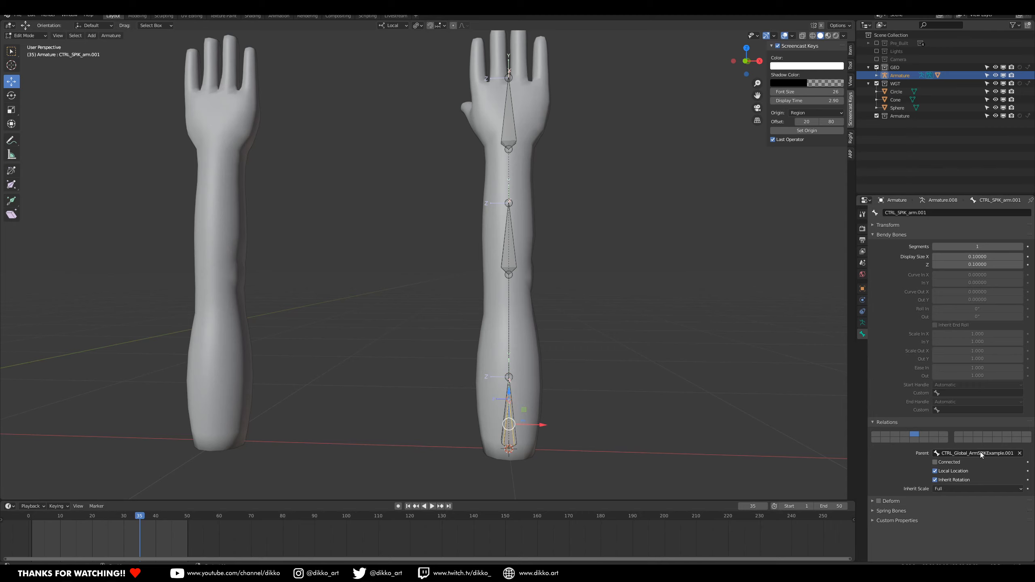
pyautogui.doubleClick(509, 239)
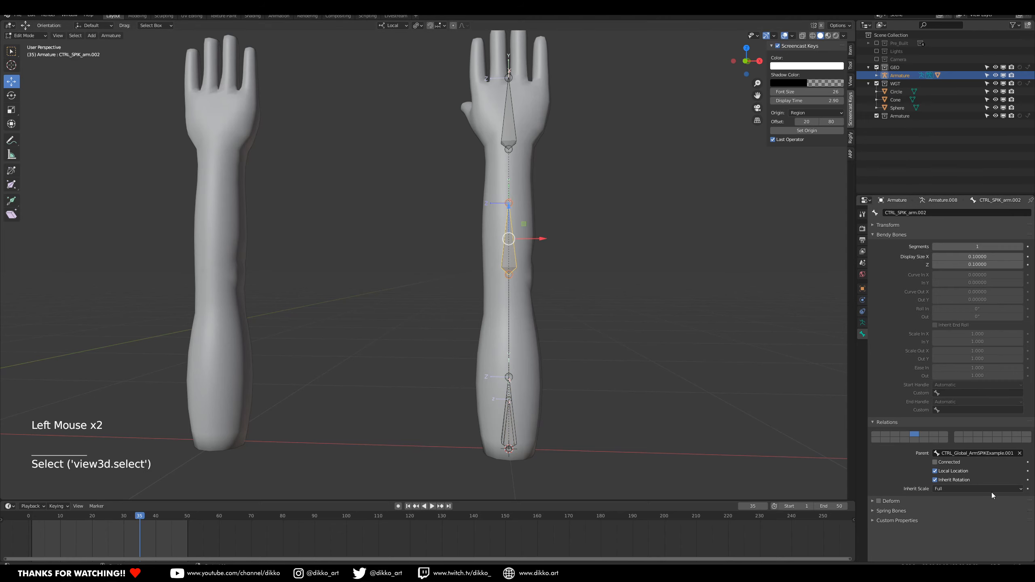
pyautogui.click(508, 119)
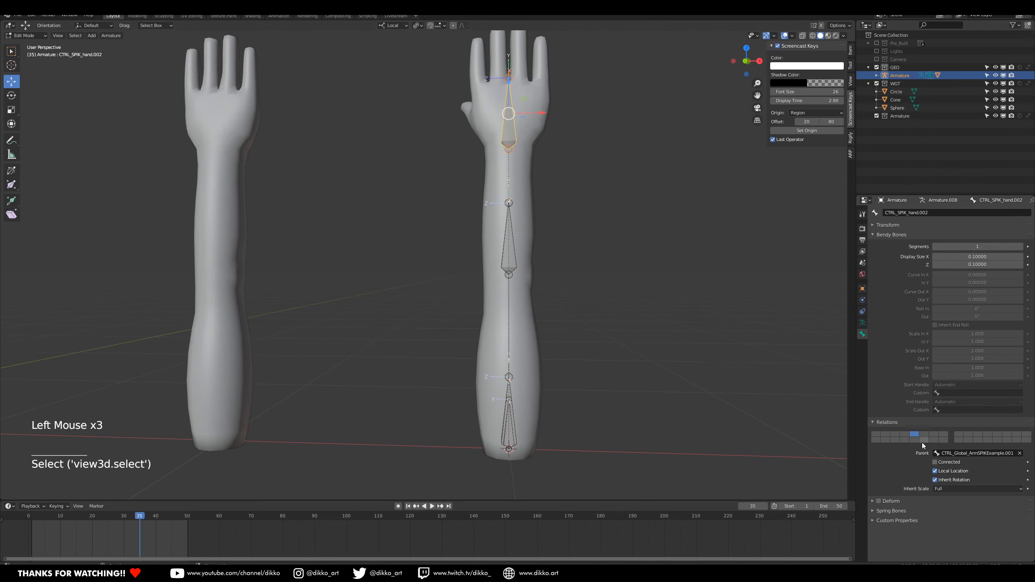
# Switch the armature display to its first bone layer, which holds the deformation bones.
pyautogui.scroll(-1, 524, 364)
pyautogui.moveTo(523, 364); pyautogui.dragTo(523, 364, button='middle')
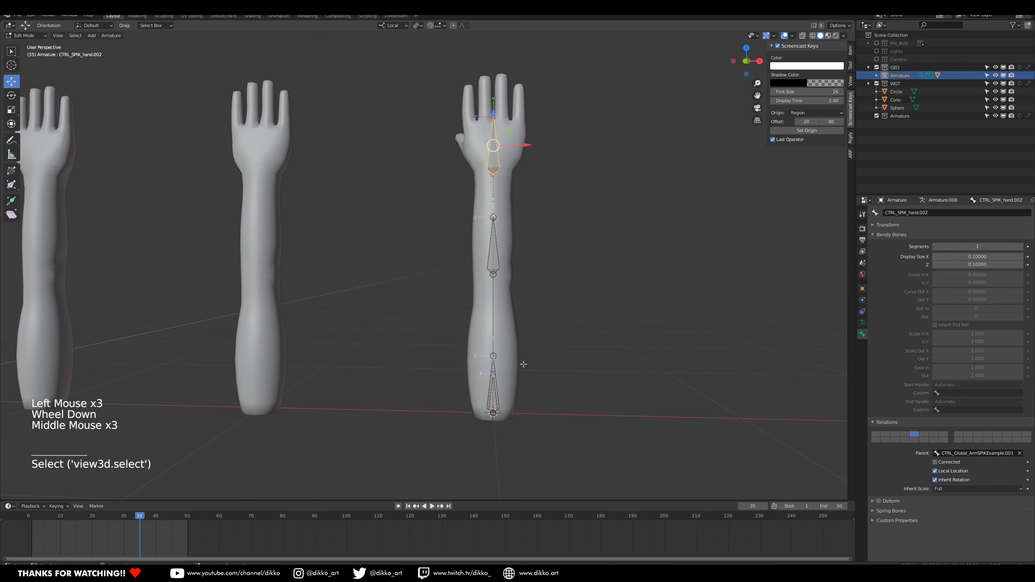
pyautogui.click(863, 322)
pyautogui.click(879, 256)
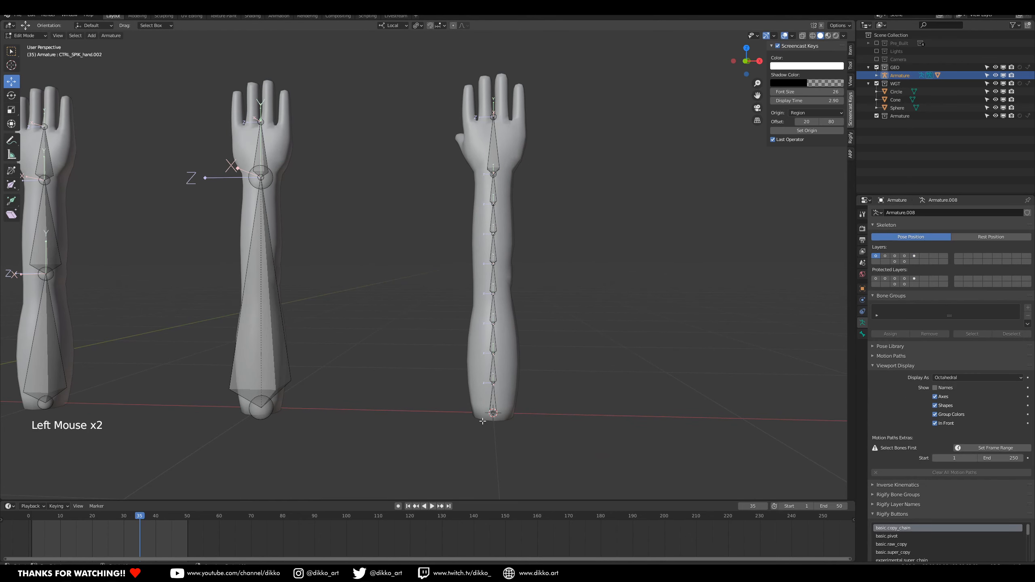
# Examine the fourth arm's deformation bones one by one from the wrist down to the base.
pyautogui.click(494, 196)
pyautogui.click(493, 226)
pyautogui.click(493, 256)
pyautogui.click(494, 287)
pyautogui.click(494, 319)
pyautogui.click(494, 349)
pyautogui.click(494, 380)
pyautogui.click(493, 409)
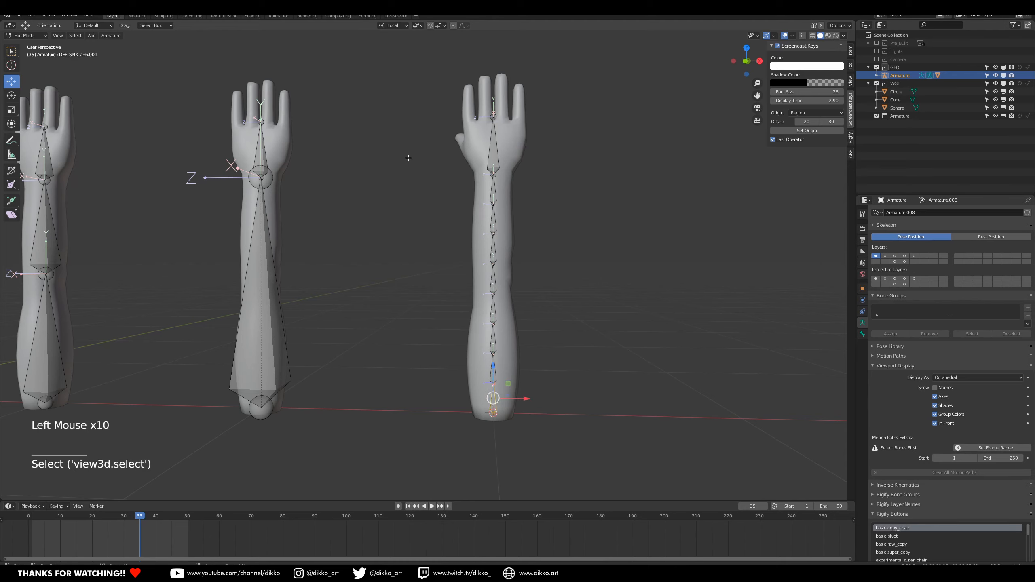
# Return to Object Mode and hide all mesh objects in the viewport.
pyautogui.click(17, 38)
pyautogui.click(15, 44)
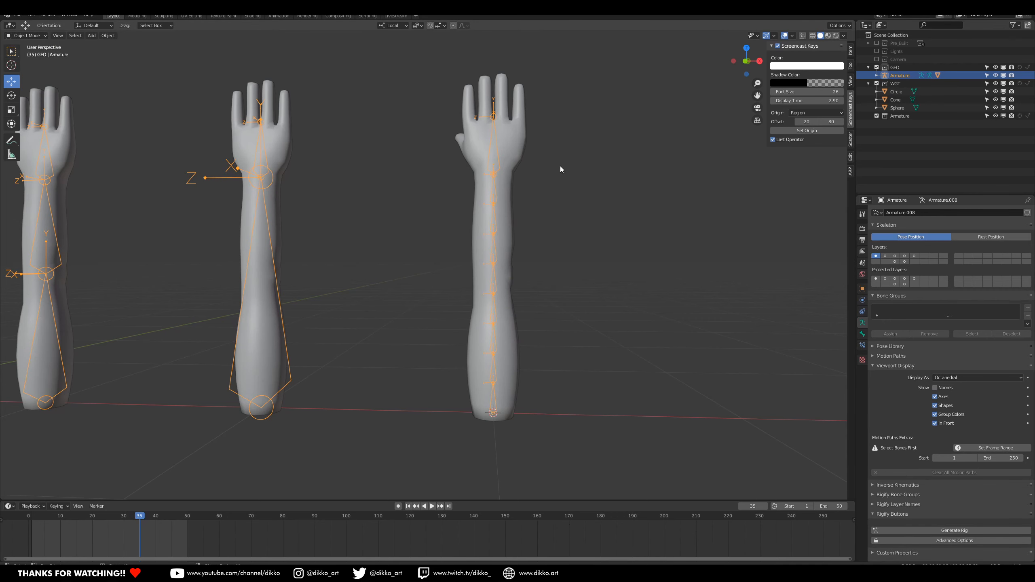
pyautogui.click(754, 36)
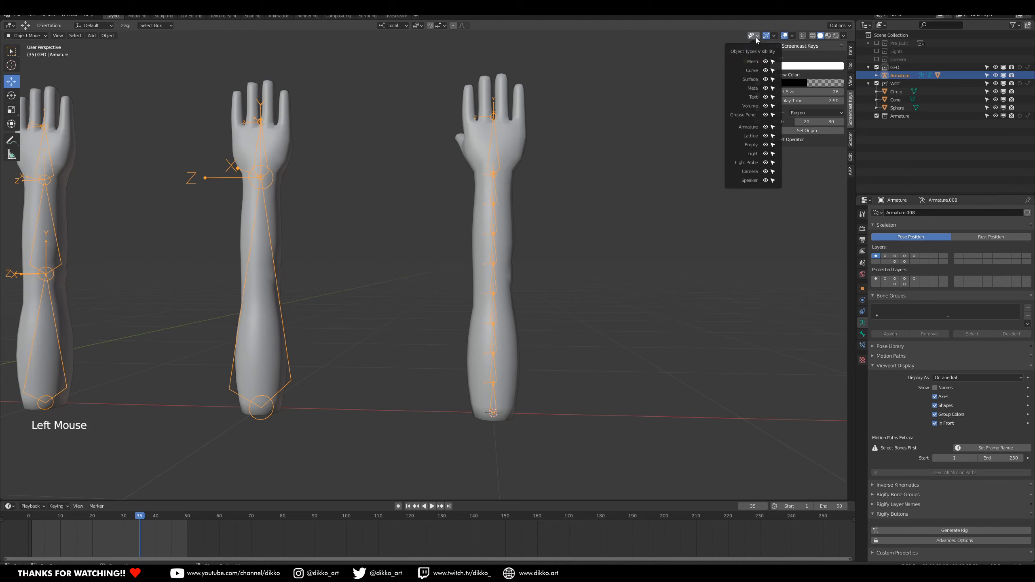
pyautogui.click(766, 62)
# Add a Bezier curve at the 3D cursor at the base of the fourth arm's bone chain.
pyautogui.moveTo(562, 339); pyautogui.dragTo(466, 309, button='middle')
pyautogui.moveTo(509, 409); pyautogui.dragTo(511, 175, button='middle')
pyautogui.moveTo(496, 389); pyautogui.dragTo(444, 363, button='middle')
pyautogui.hotkey('shift', 'a')
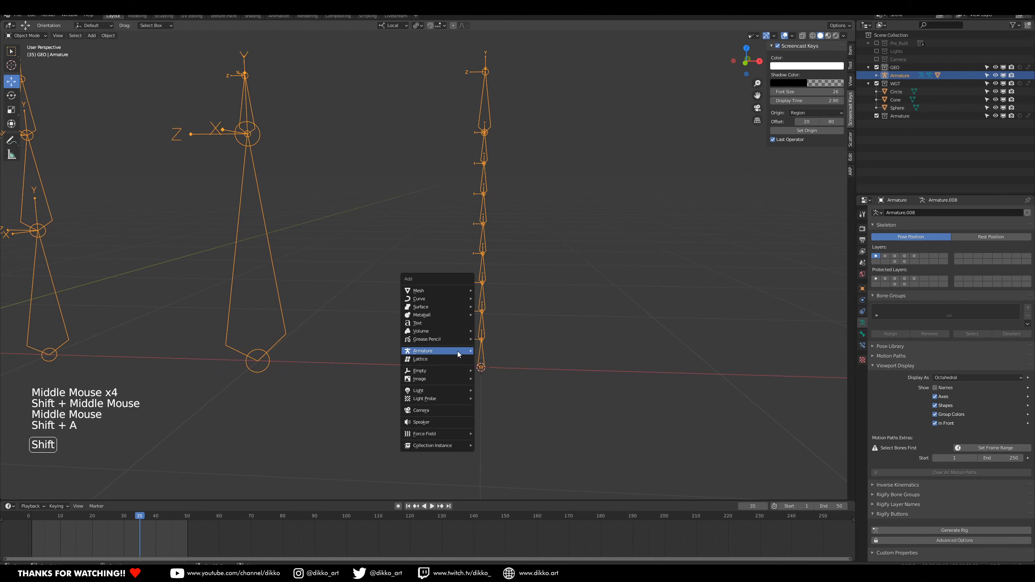
pyautogui.moveTo(452, 341)
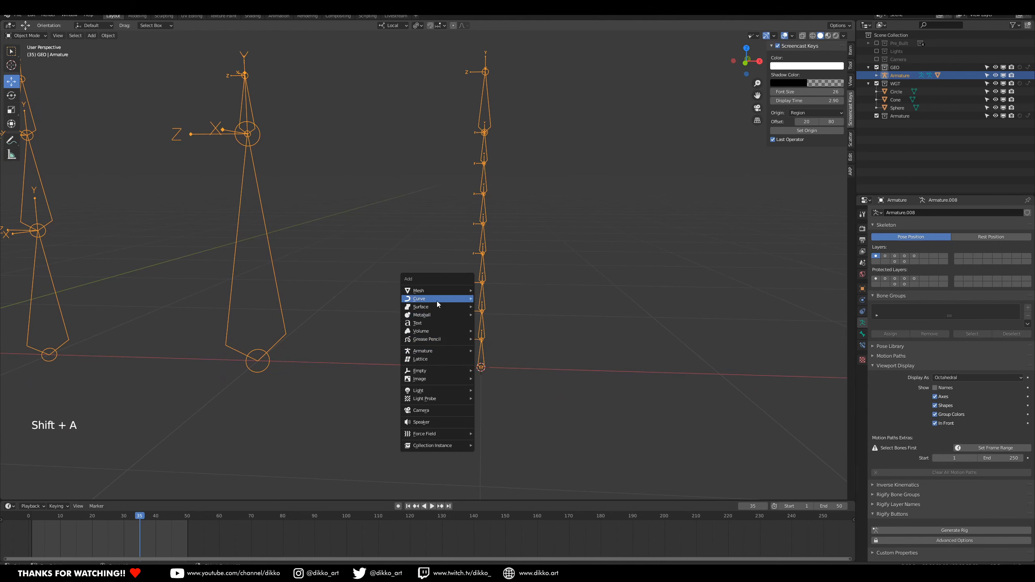
pyautogui.moveTo(439, 301)
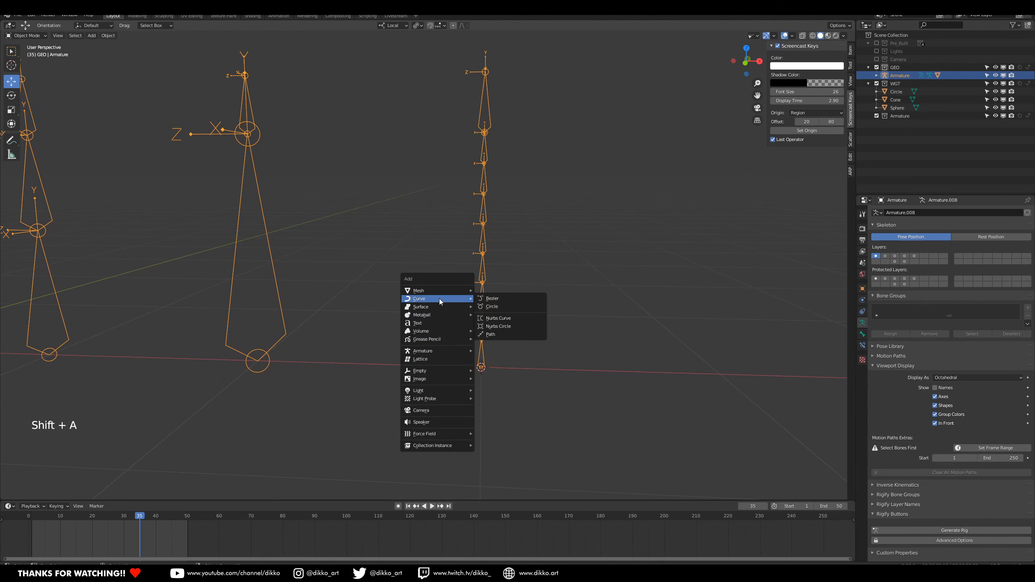
pyautogui.click(523, 300)
pyautogui.scroll(-2, 498, 327)
pyautogui.moveTo(498, 327)
pyautogui.mouseDown(button='middle')
pyautogui.moveTo(497, 362)
pyautogui.moveTo(497, 308)
pyautogui.mouseUp(button='middle')
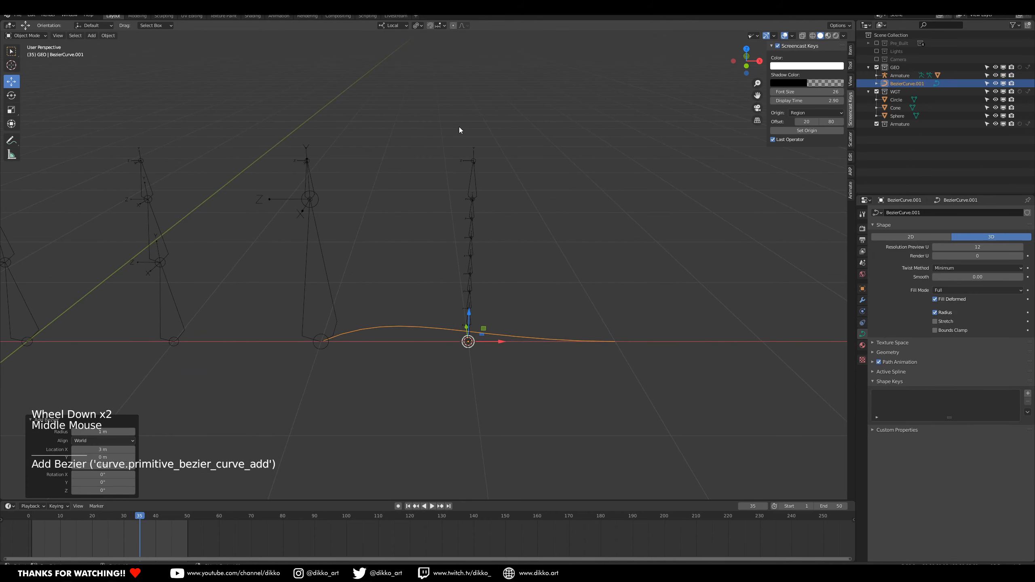
# Enable snapping to vertices and open the Bezier curve in Edit Mode with its end point selected.
pyautogui.click(431, 26)
pyautogui.click(440, 26)
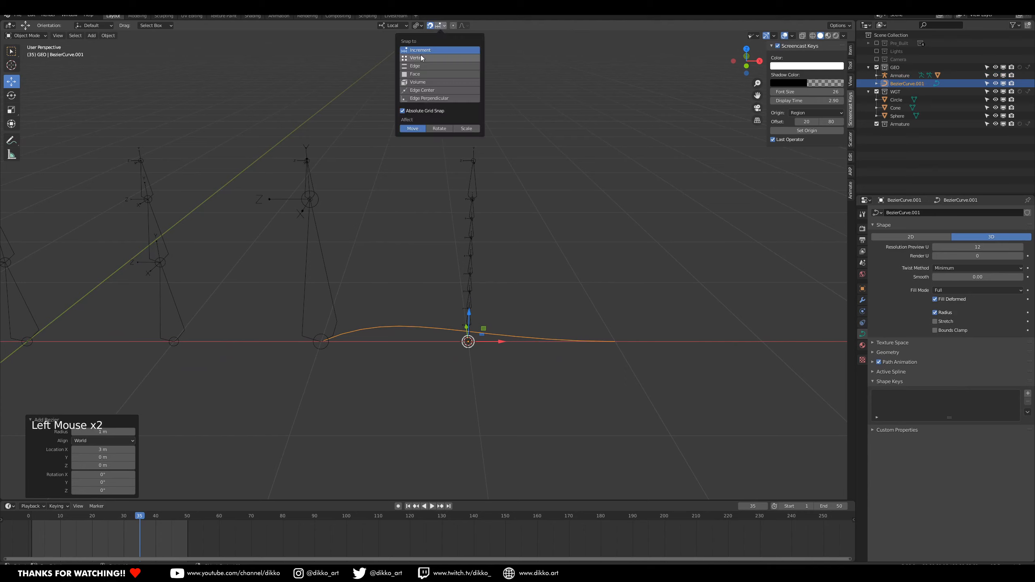
pyautogui.click(434, 59)
pyautogui.scroll(1, 489, 356)
pyautogui.press('Tab')
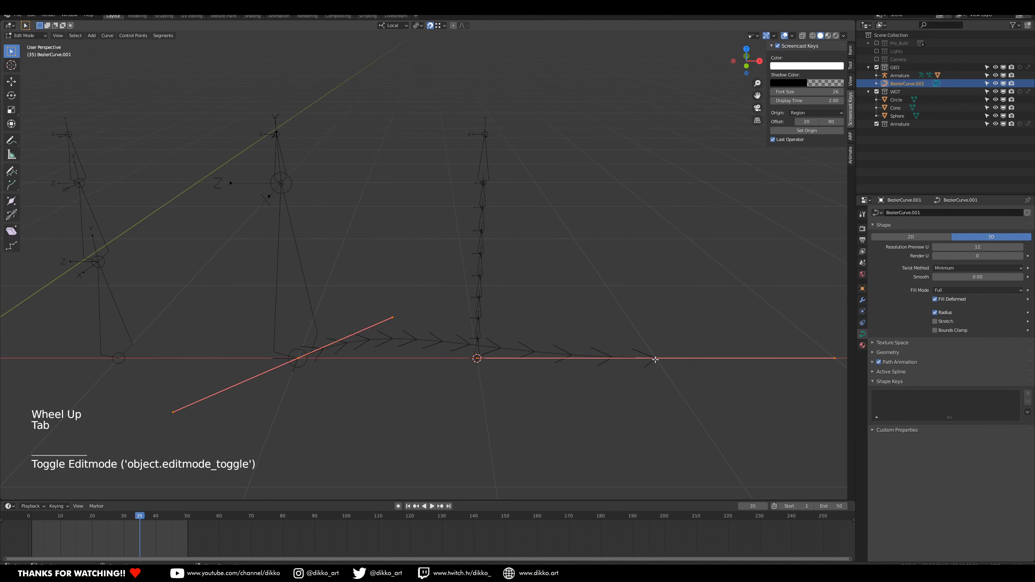
pyautogui.click(649, 381)
pyautogui.moveTo(649, 381); pyautogui.dragTo(615, 380, button='middle')
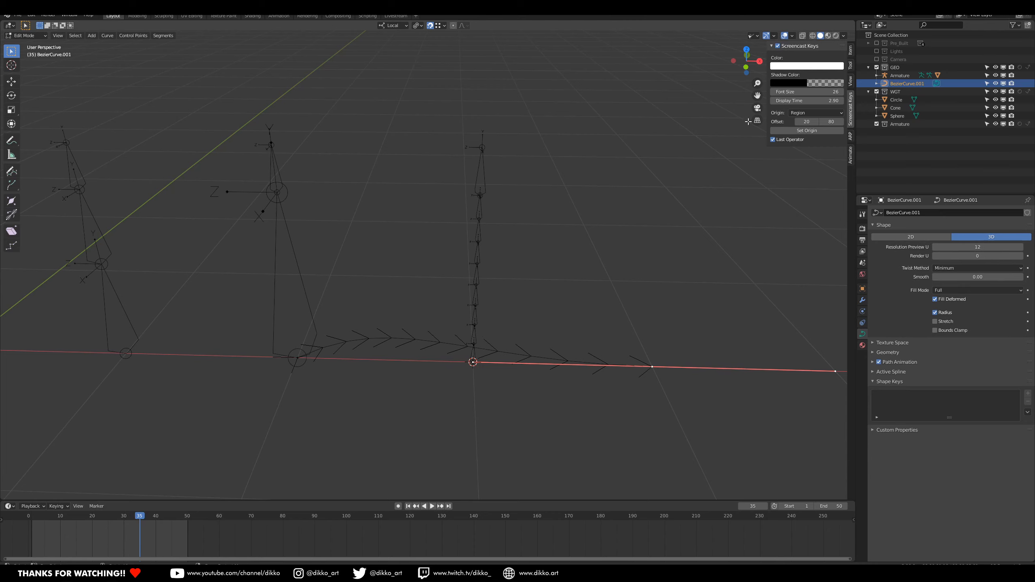
# Try hiding the curve's normals in the viewport overlays.
pyautogui.click(792, 36)
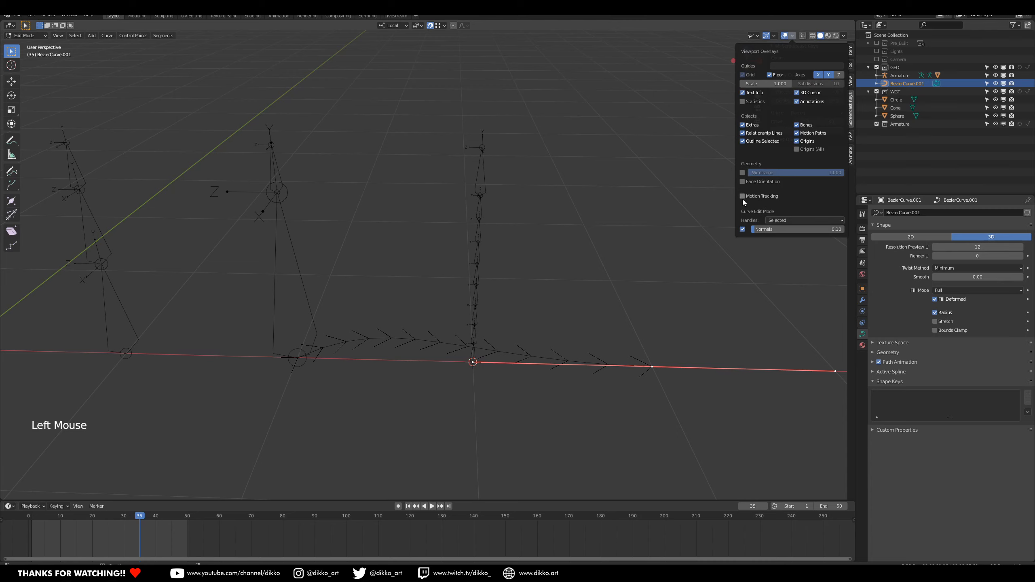
pyautogui.click(742, 230)
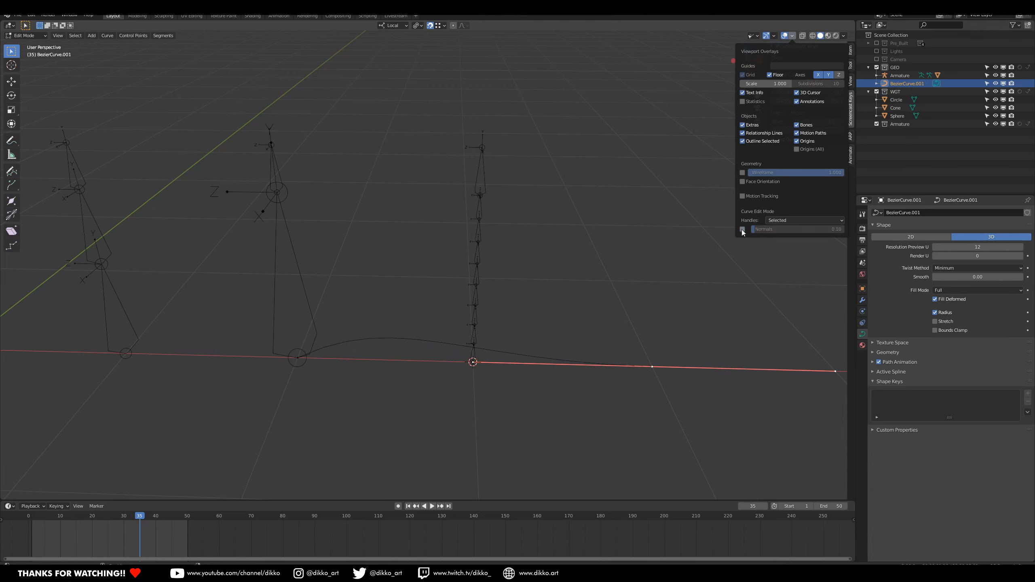
pyautogui.click(742, 229)
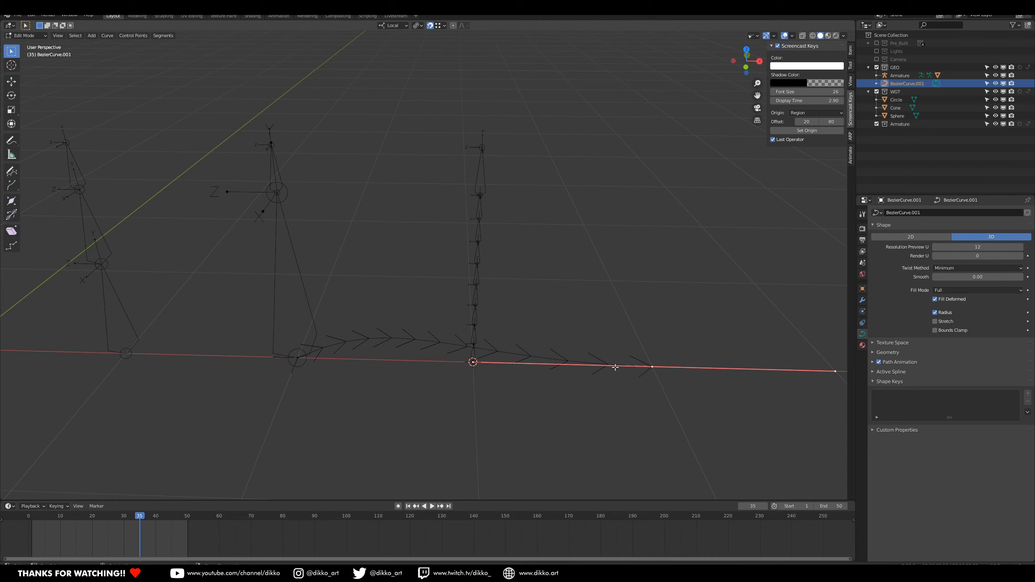
# Snap the curve's end point to the wrist joint at the top of the fourth arm's chain.
pyautogui.middleClick(502, 365)
pyautogui.moveTo(502, 366); pyautogui.dragTo(592, 401, button='middle')
pyautogui.scroll(2, 529, 344)
pyautogui.scroll(-1, 598, 324)
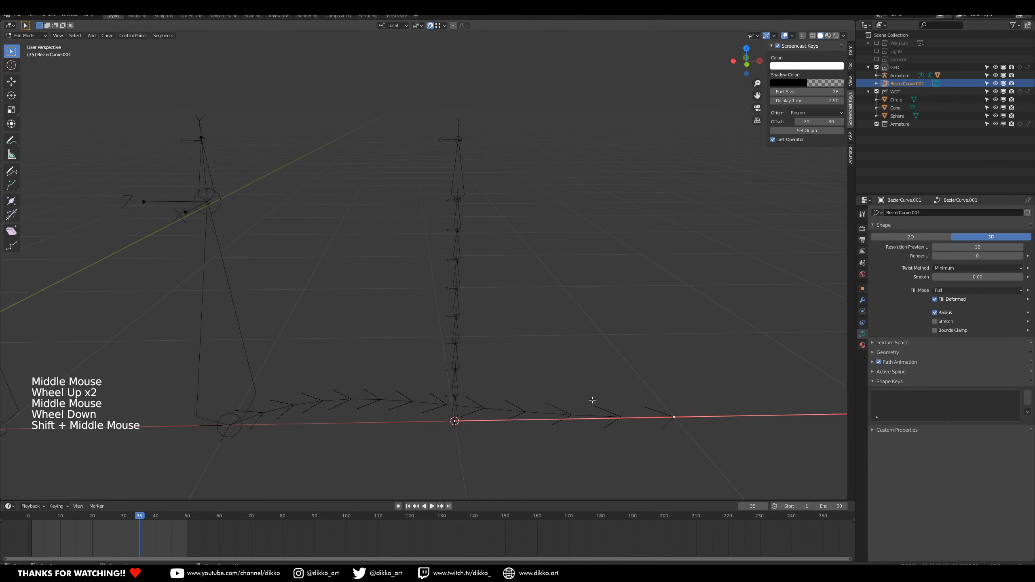
pyautogui.click(674, 417)
pyautogui.press('g')
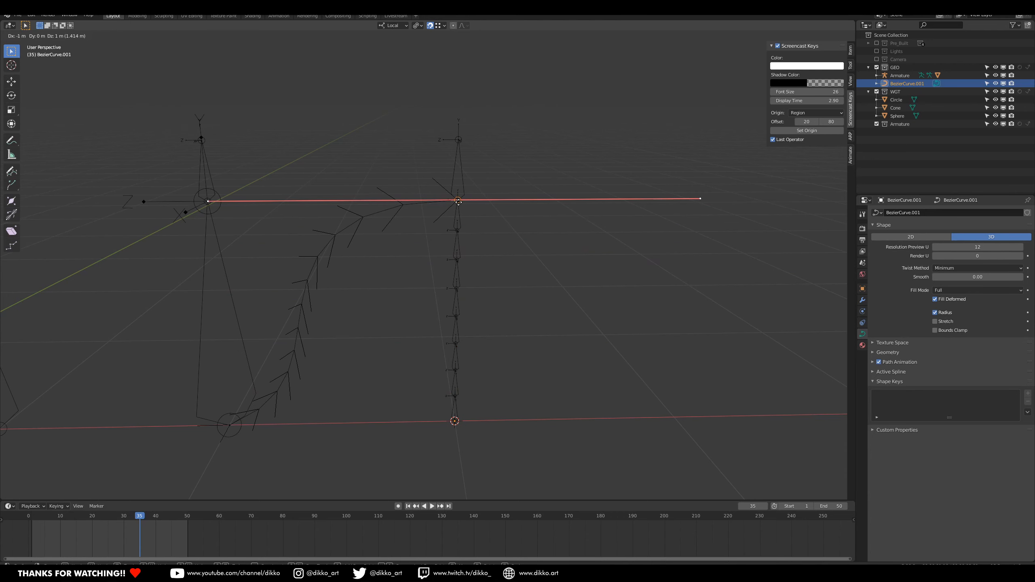
pyautogui.click(458, 201)
# Snap the curve's start point to the base joint of the fourth arm's bone chain.
pyautogui.click(229, 429)
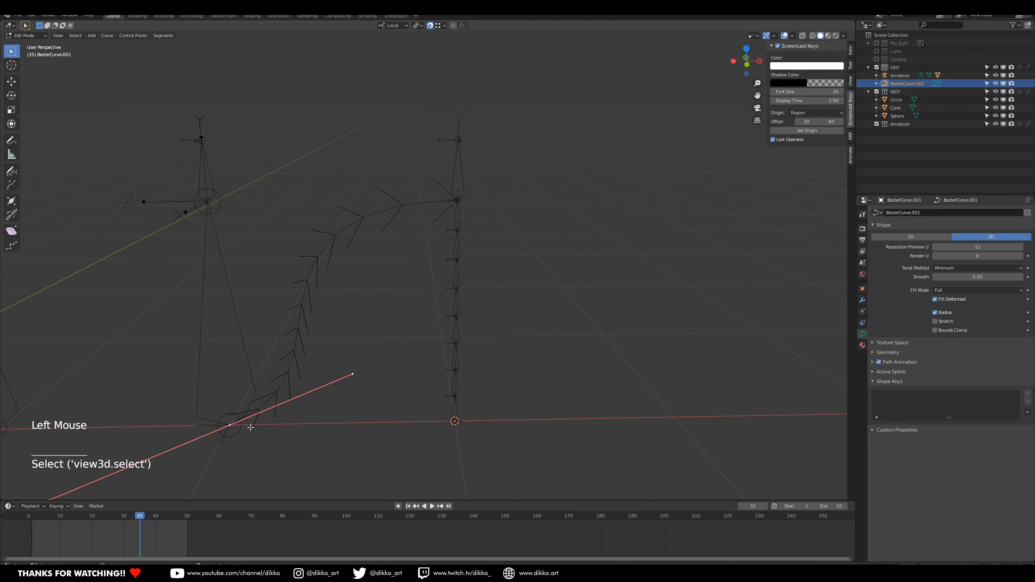
pyautogui.press('g')
pyautogui.click(462, 421)
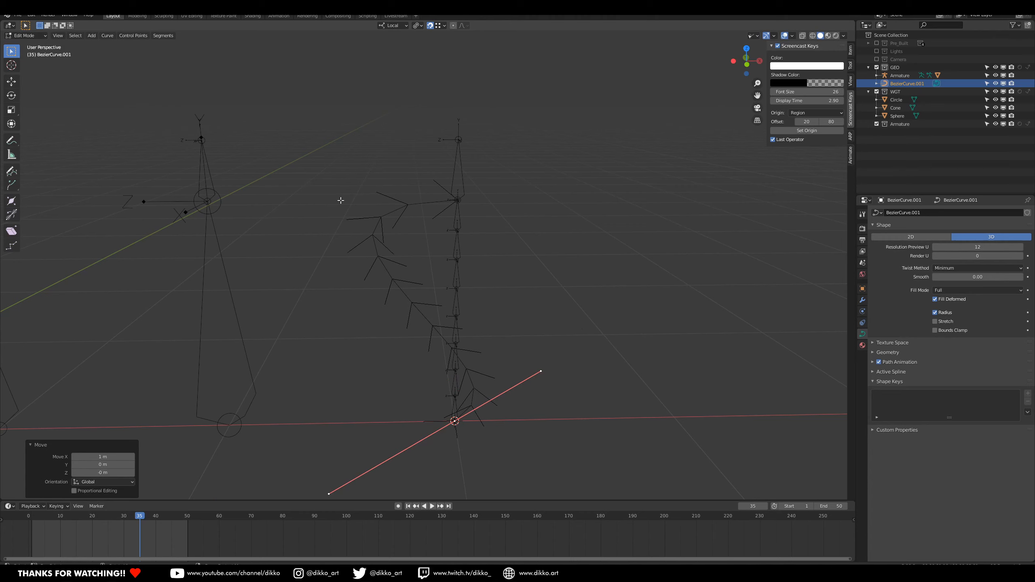
# Straighten the curve by setting the spline type of both points to Poly and back to Bezier.
pyautogui.keyDown('shift'); pyautogui.moveTo(331, 159); pyautogui.dragTo(352, 95, button='middle'); pyautogui.keyUp('shift')
pyautogui.moveTo(352, 94); pyautogui.dragTo(591, 406)
pyautogui.rightClick(483, 371)
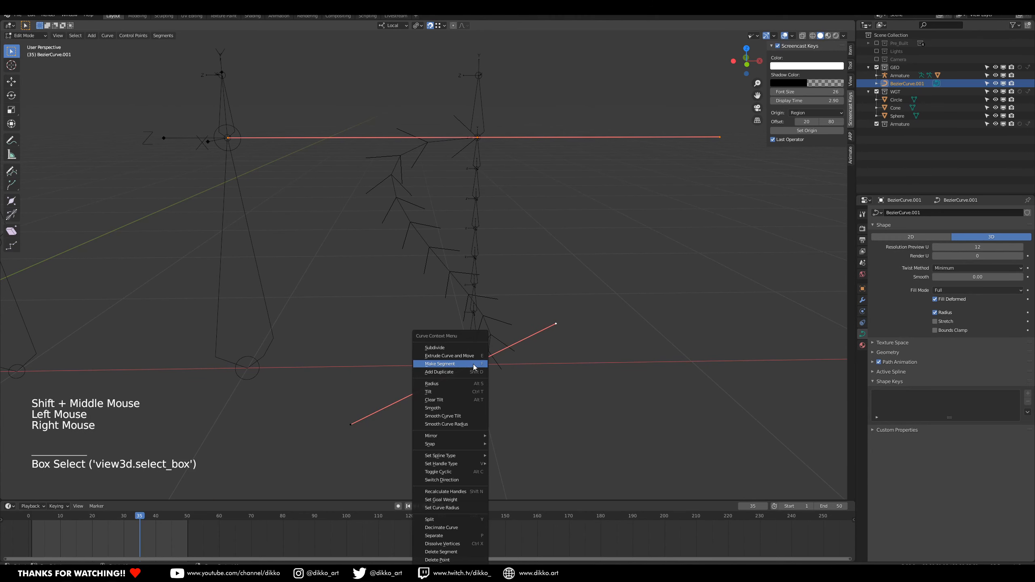
pyautogui.moveTo(448, 456)
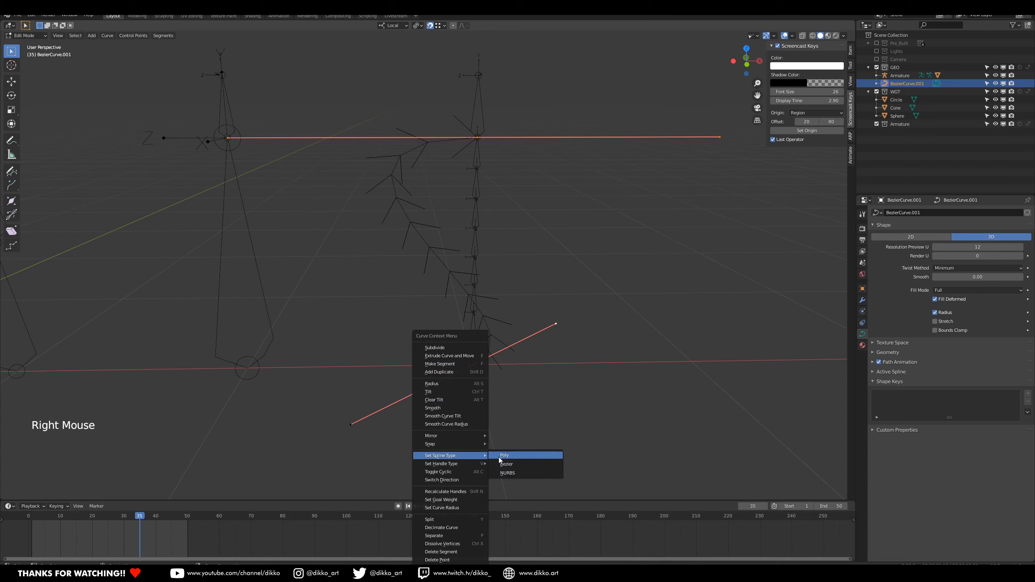
pyautogui.click(514, 455)
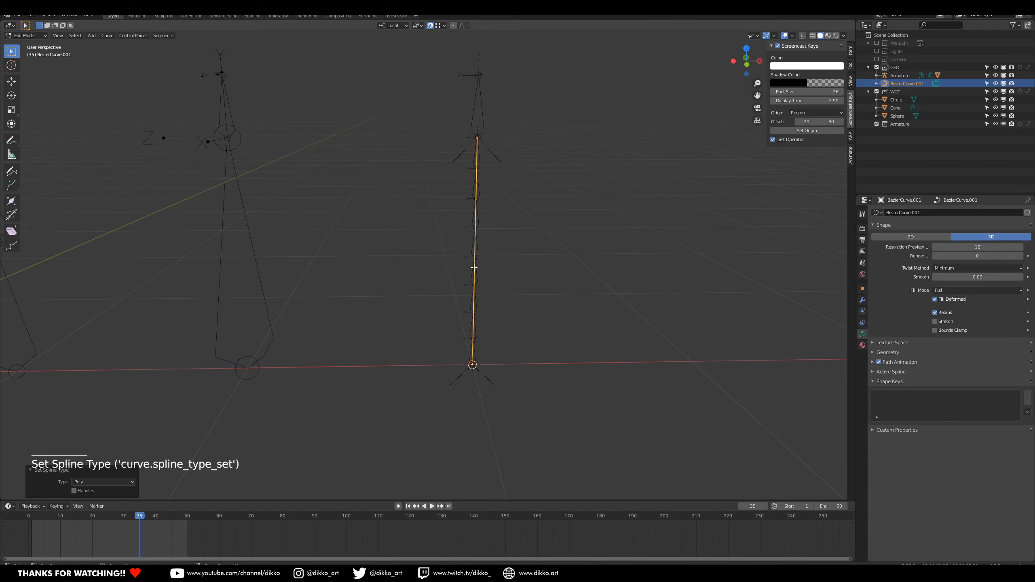
pyautogui.rightClick(472, 137)
pyautogui.moveTo(481, 139)
pyautogui.click(524, 148)
# Set the handle type of both curve points to Aligned.
pyautogui.moveTo(415, 104); pyautogui.dragTo(540, 402)
pyautogui.rightClick(449, 363)
pyautogui.moveTo(469, 372)
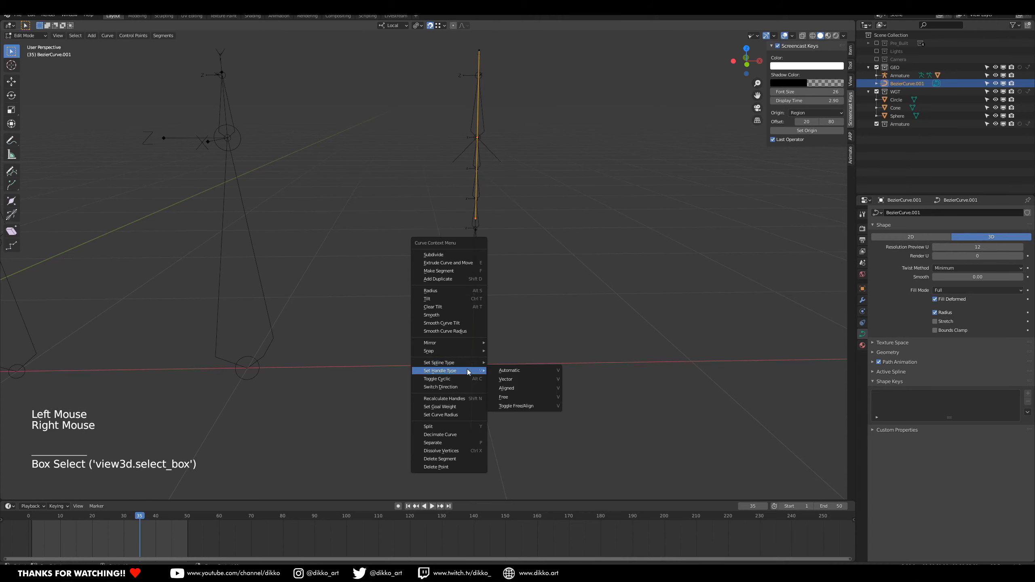
pyautogui.click(516, 388)
pyautogui.moveTo(516, 388); pyautogui.dragTo(437, 308, button='middle')
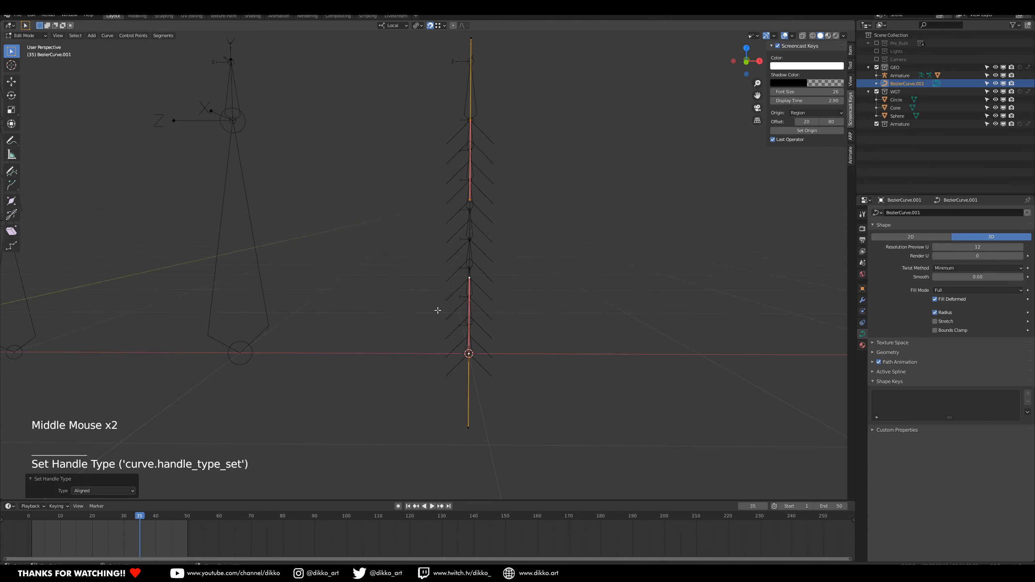
pyautogui.scroll(1, 481, 231)
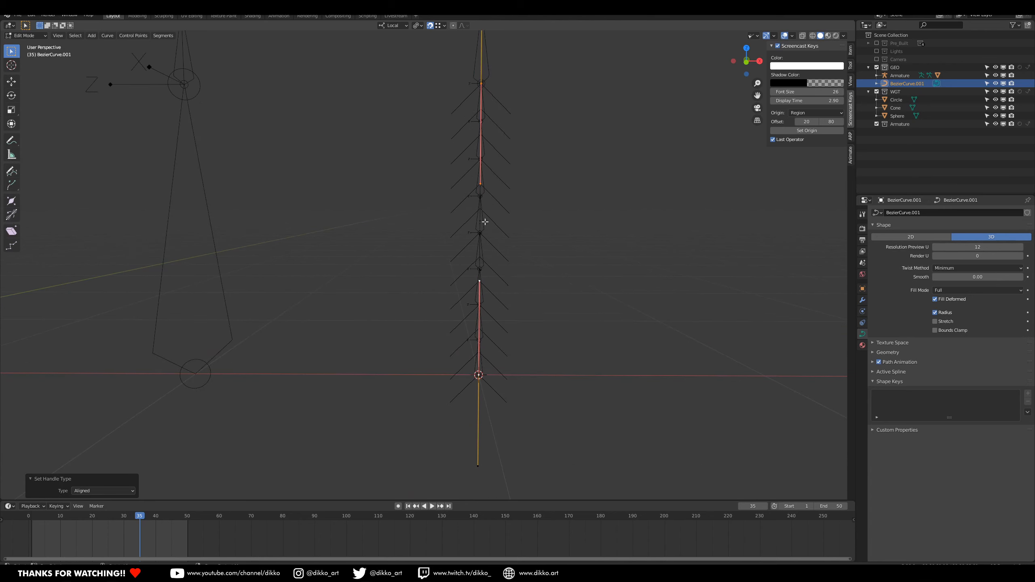
# Try scaling the handles of the curve's upper point.
pyautogui.scroll(-2, 446, 197)
pyautogui.click(463, 141)
pyautogui.press('s')
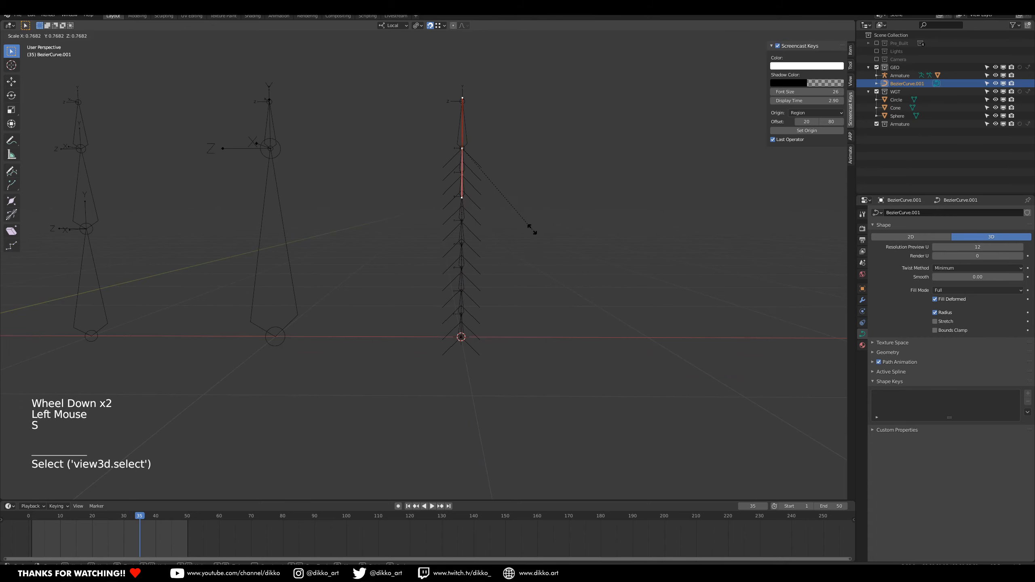
pyautogui.click(511, 190)
pyautogui.scroll(1, 490, 280)
pyautogui.hotkey('ctrl', 'z')
# Try rotating the handles of the curve's base point and moving one of its handles.
pyautogui.click(470, 168)
pyautogui.click(468, 353)
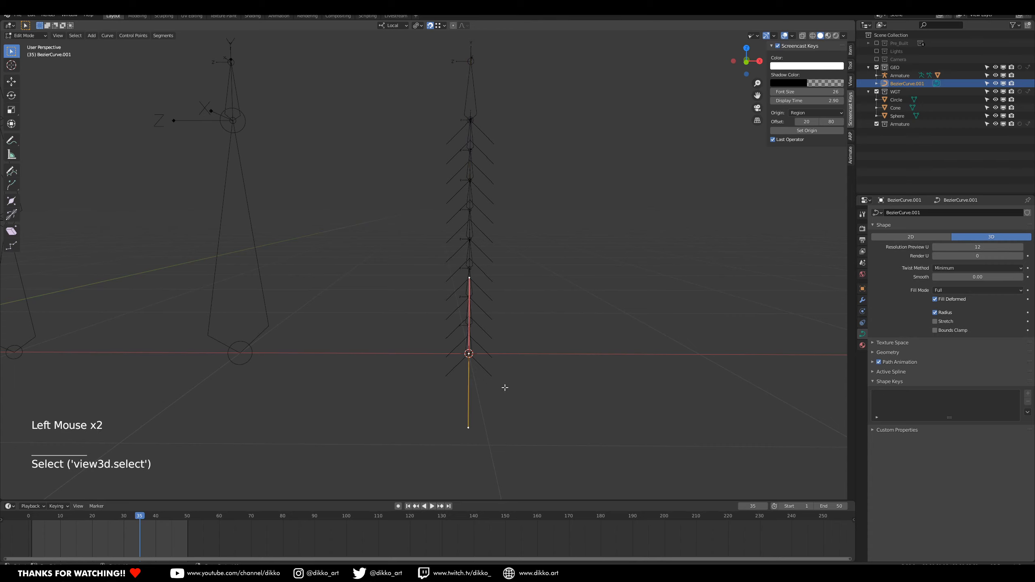
pyautogui.press('r')
pyautogui.click(525, 255)
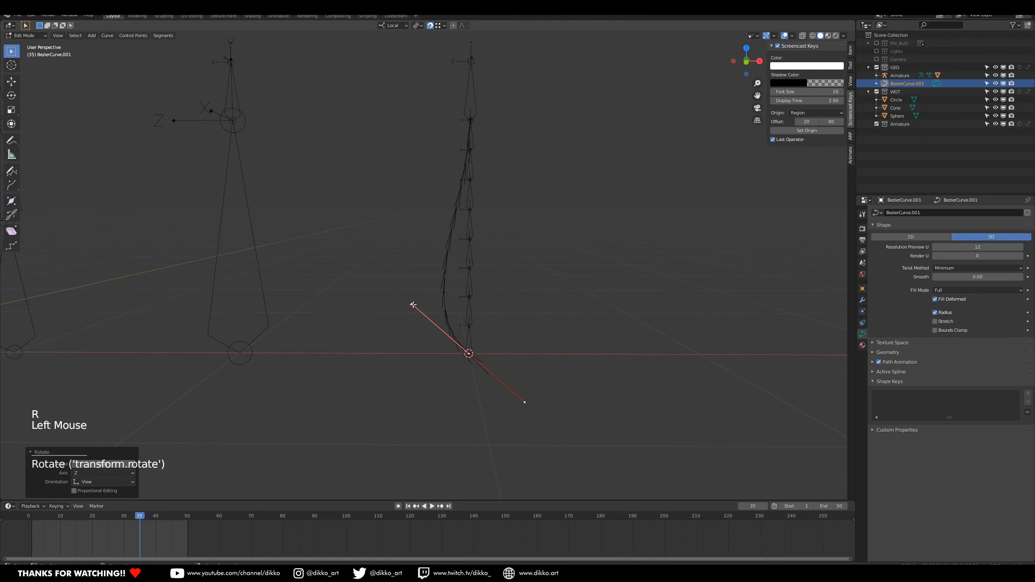
pyautogui.press('g')
pyautogui.hotkey('ctrl', 'z')
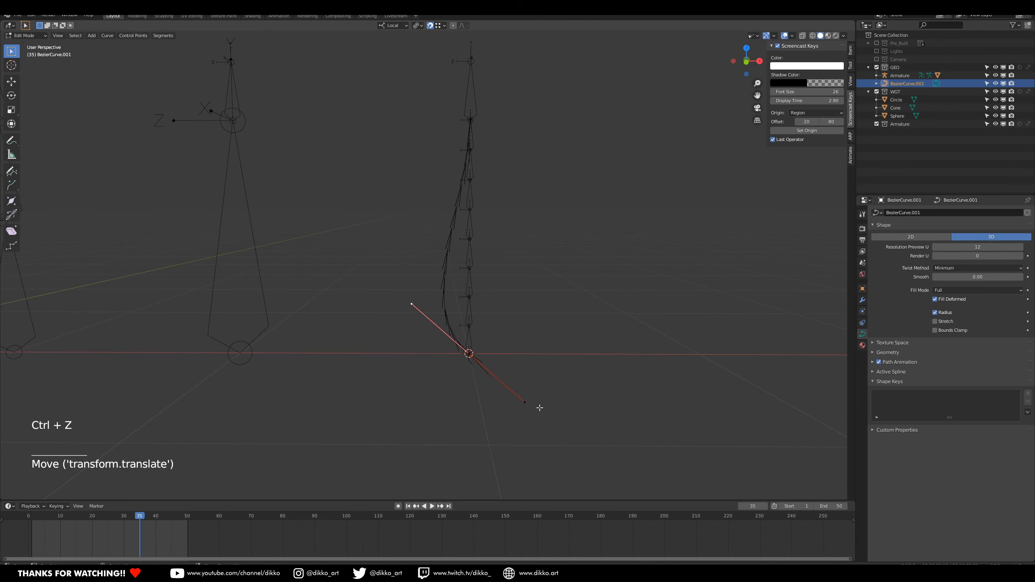
# Try clearing the rotation of the curve's base point and undo the recent handle edits.
pyautogui.click(471, 358)
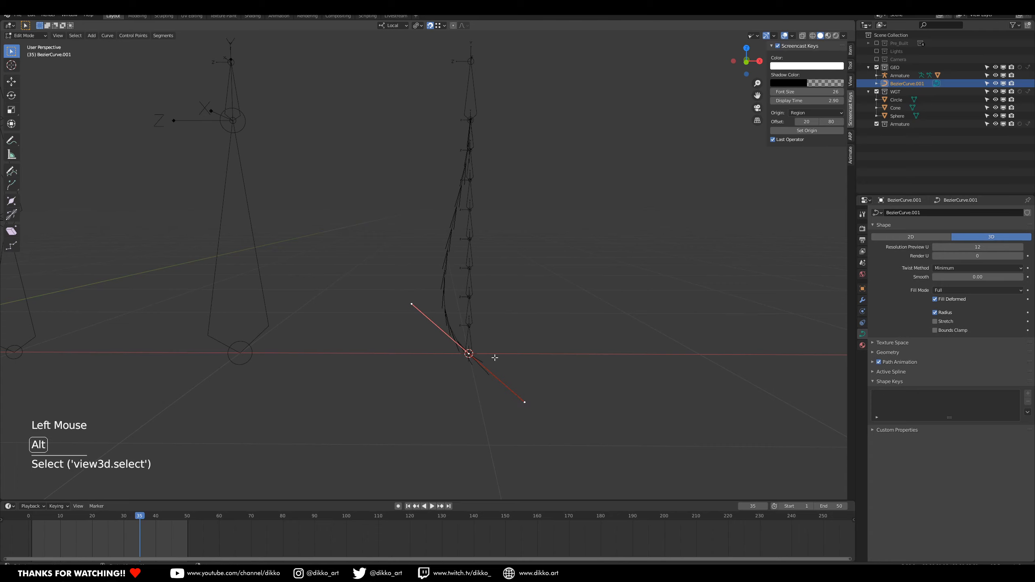
pyautogui.hotkey('alt', 'r')
pyautogui.hotkey('ctrl', 'z')
pyautogui.hotkey('ctrl', 'z')
pyautogui.hotkey('ctrl', 'z')
pyautogui.hotkey('ctrl', 'z')
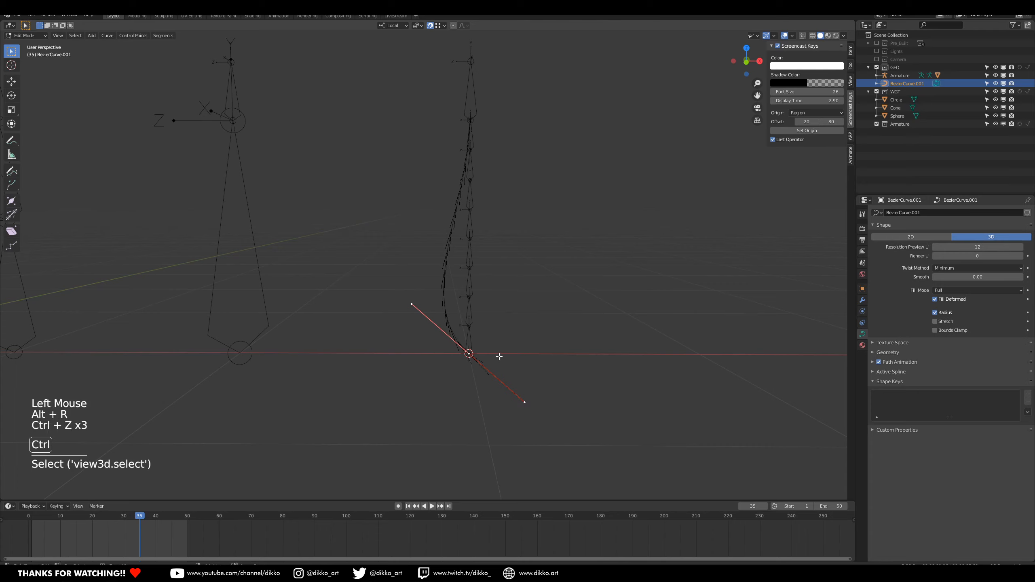
# Subdivide the straight Bézier curve between its two end points with one cut.
pyautogui.click(472, 115)
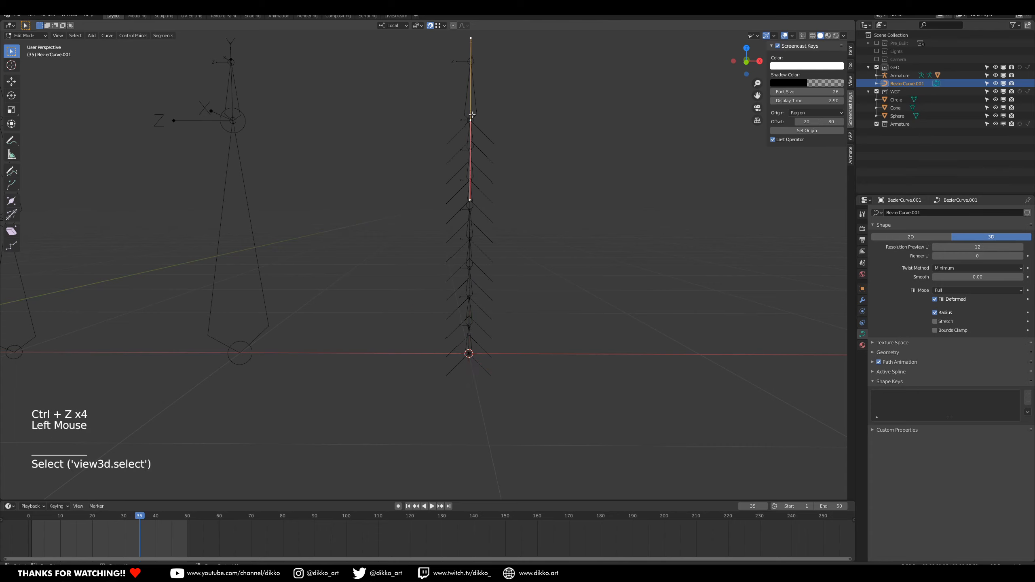
pyautogui.scroll(1, 465, 241)
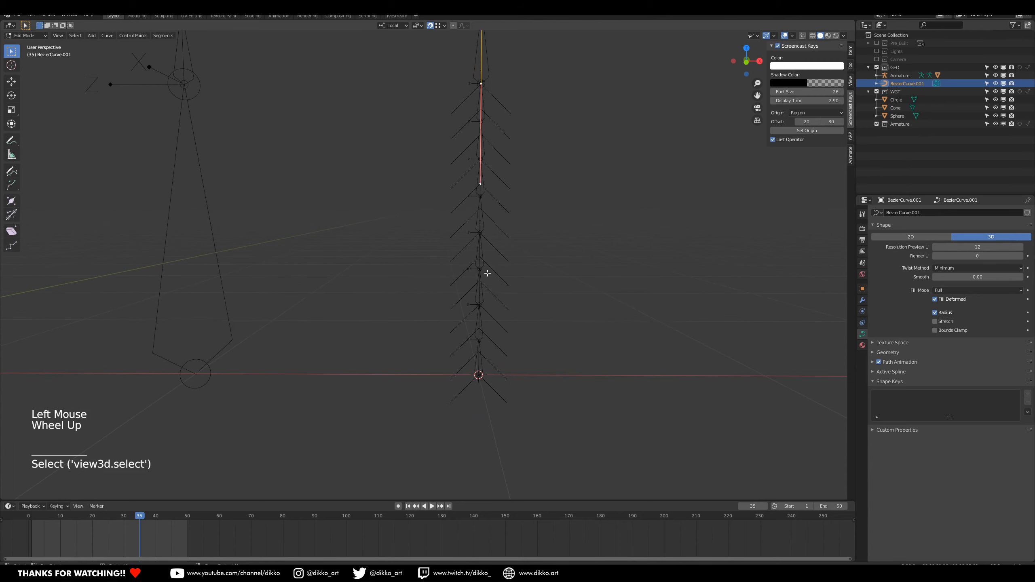
pyautogui.keyDown('shift'); pyautogui.moveTo(487, 339); pyautogui.dragTo(476, 393, button='middle'); pyautogui.keyUp('shift')
pyautogui.keyDown('shift'); pyautogui.click(468, 329); pyautogui.keyUp('shift')
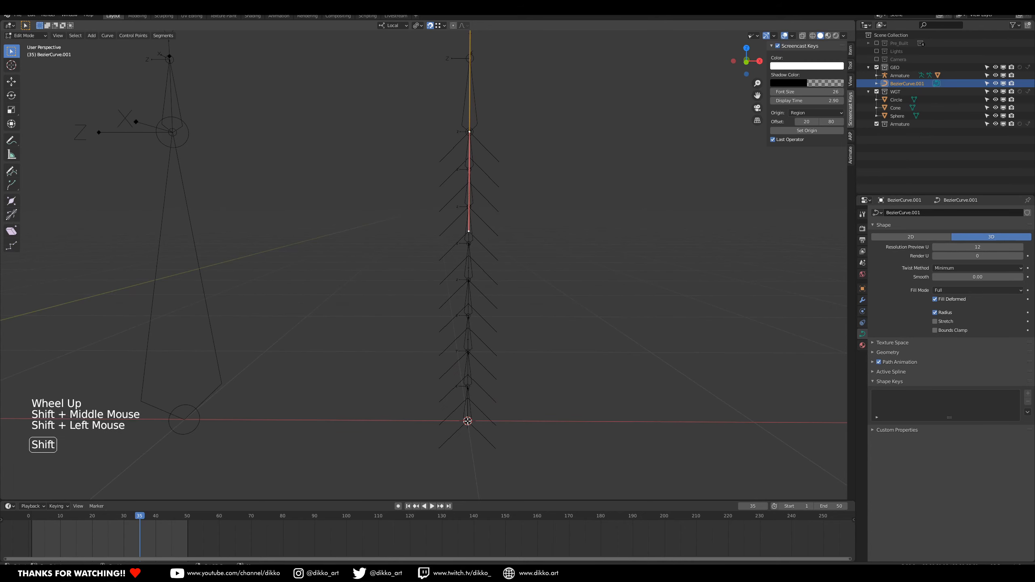
pyautogui.press('a')
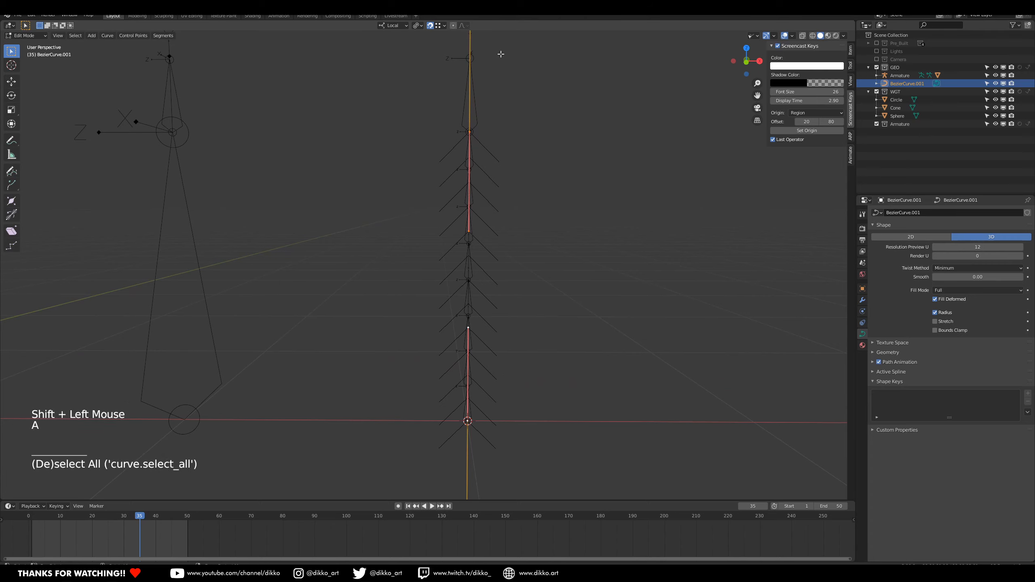
pyautogui.rightClick(467, 163)
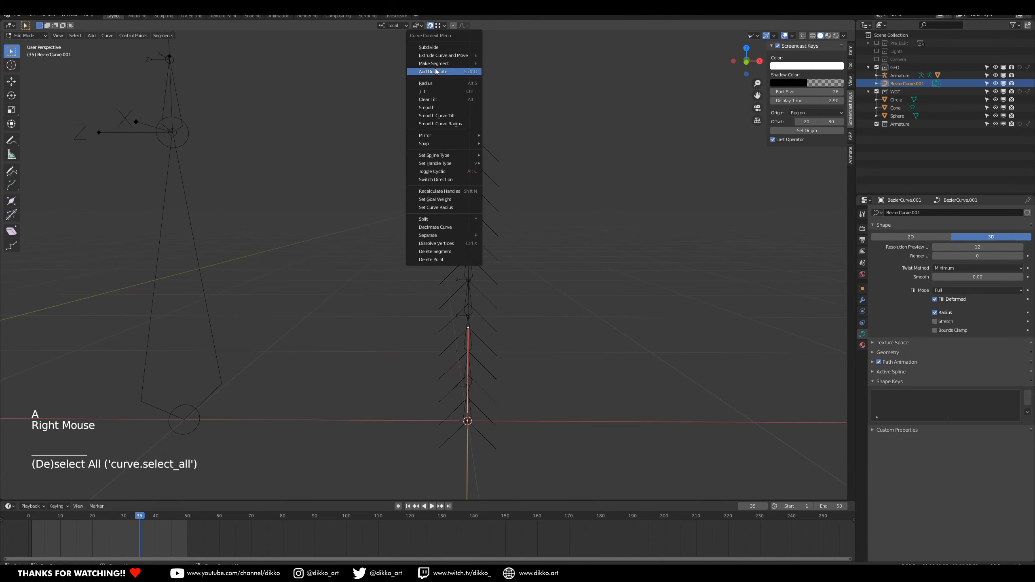
pyautogui.click(440, 47)
pyautogui.moveTo(476, 282); pyautogui.dragTo(530, 112, button='middle')
pyautogui.moveTo(496, 295); pyautogui.dragTo(472, 384, button='middle')
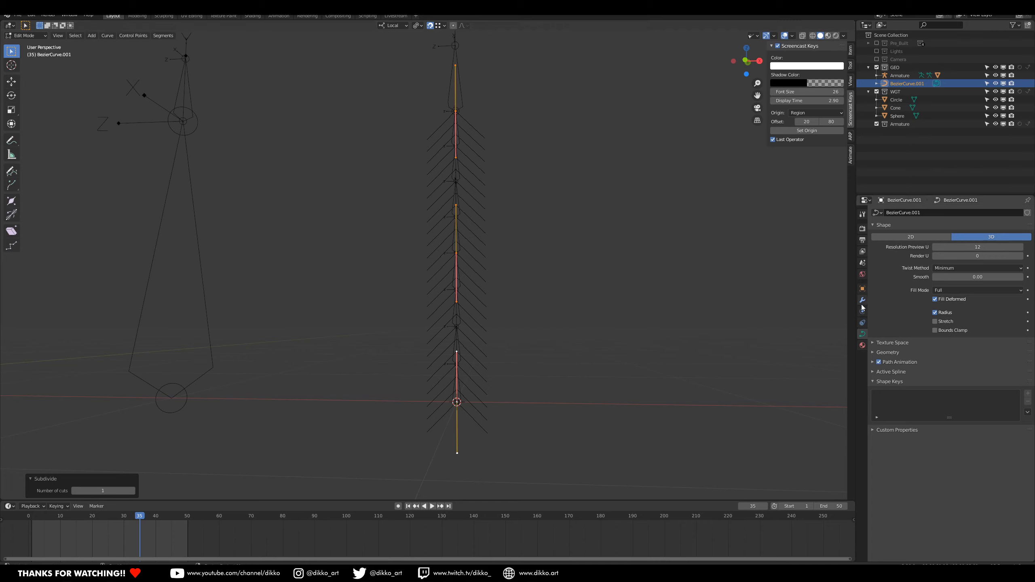
pyautogui.click(862, 322)
pyautogui.click(864, 322)
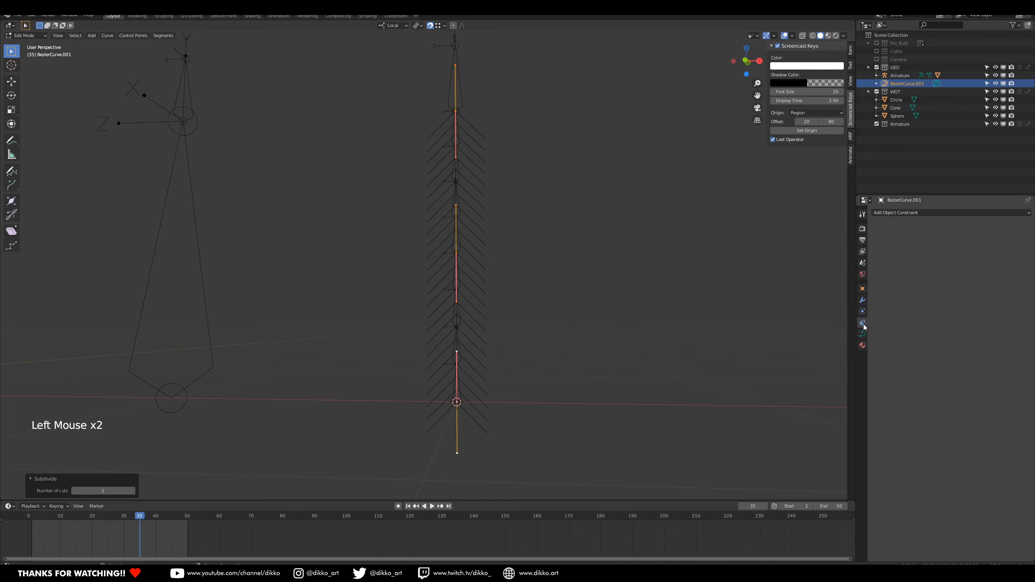
pyautogui.click(905, 212)
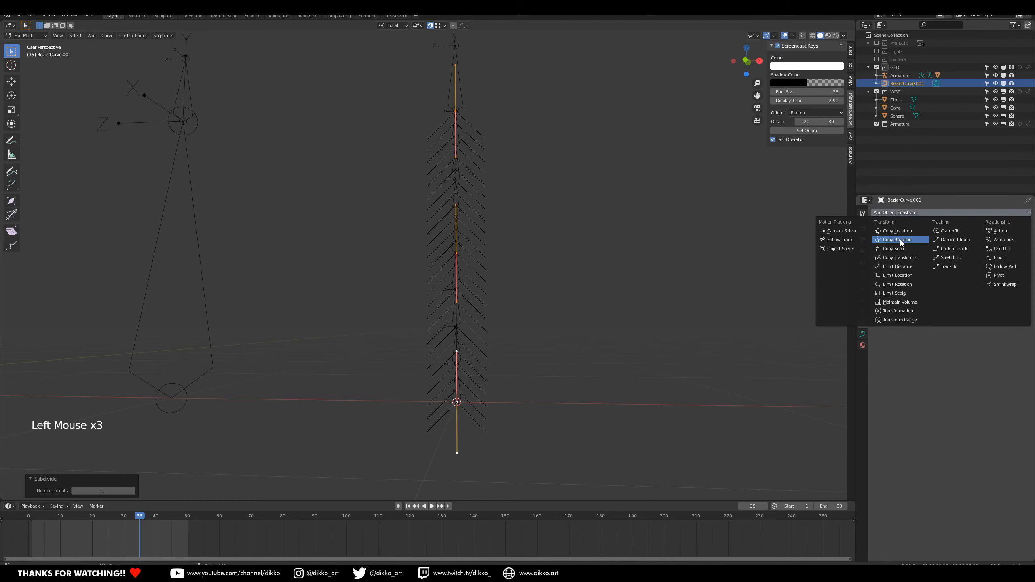
# Add a Hook modifier to the curve and duplicate it twice to have three hooks.
pyautogui.click(863, 299)
pyautogui.click(907, 211)
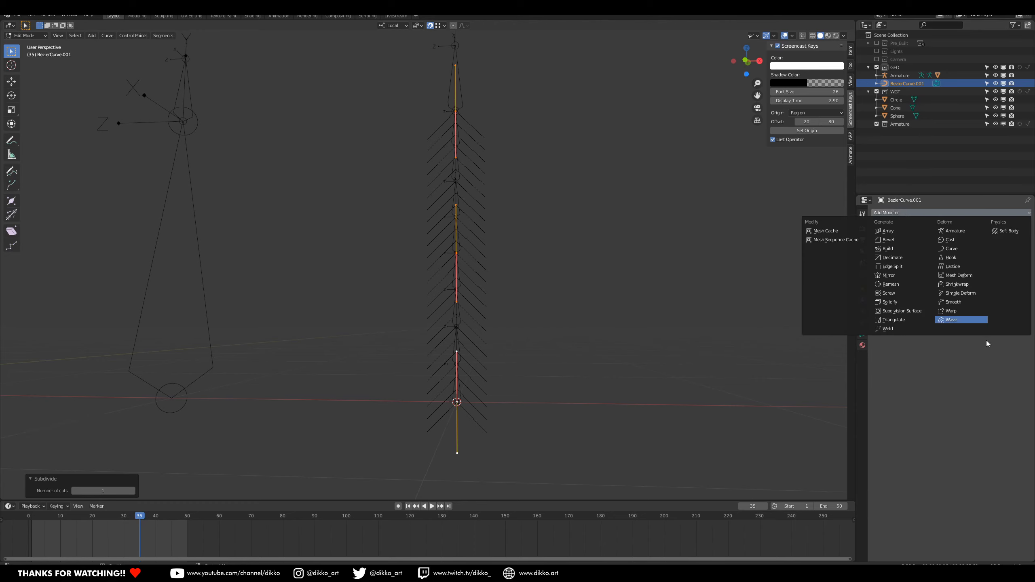
pyautogui.click(953, 258)
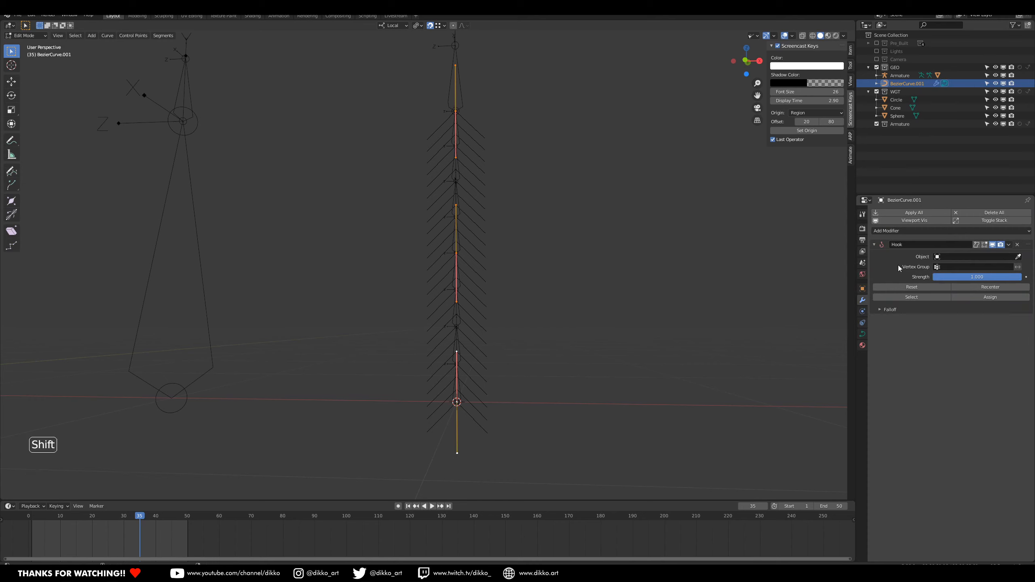
pyautogui.hotkey('shift', 'd')
pyautogui.hotkey('shift', 'd')
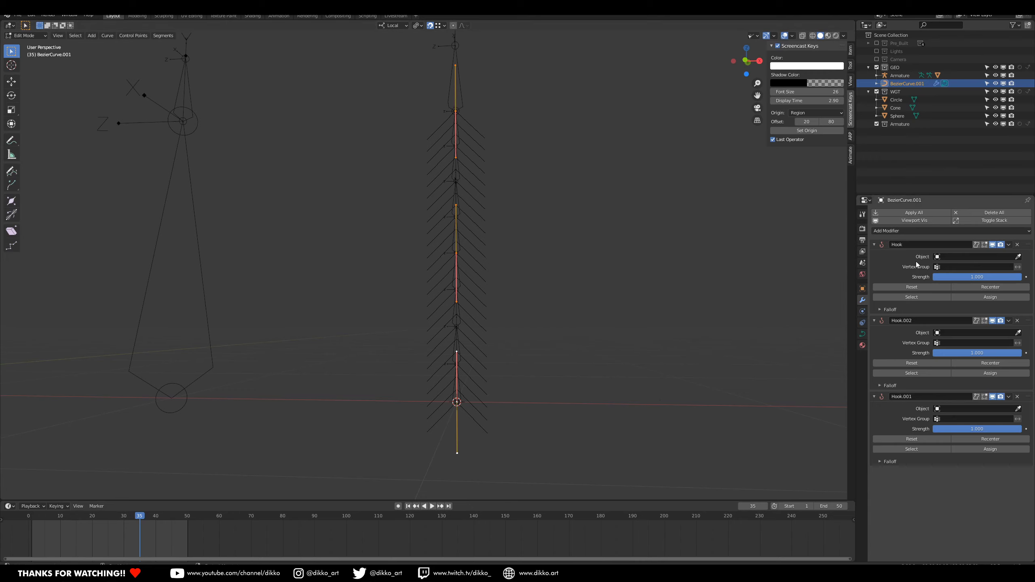
# Box-select the curve's middle control point and its bottom control point in turn.
pyautogui.click(491, 106)
pyautogui.click(453, 213)
pyautogui.moveTo(407, 197); pyautogui.dragTo(554, 297)
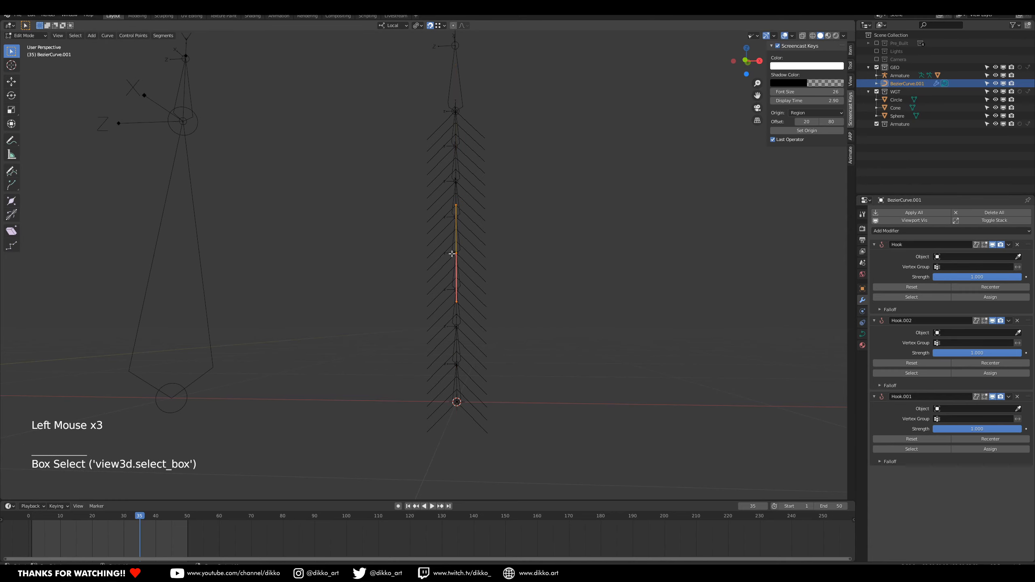
pyautogui.moveTo(419, 356); pyautogui.dragTo(516, 430)
# Return to Object Mode and show only the armature's fifth bone layer, which holds the curve's control bones.
pyautogui.click(25, 35)
pyautogui.click(25, 44)
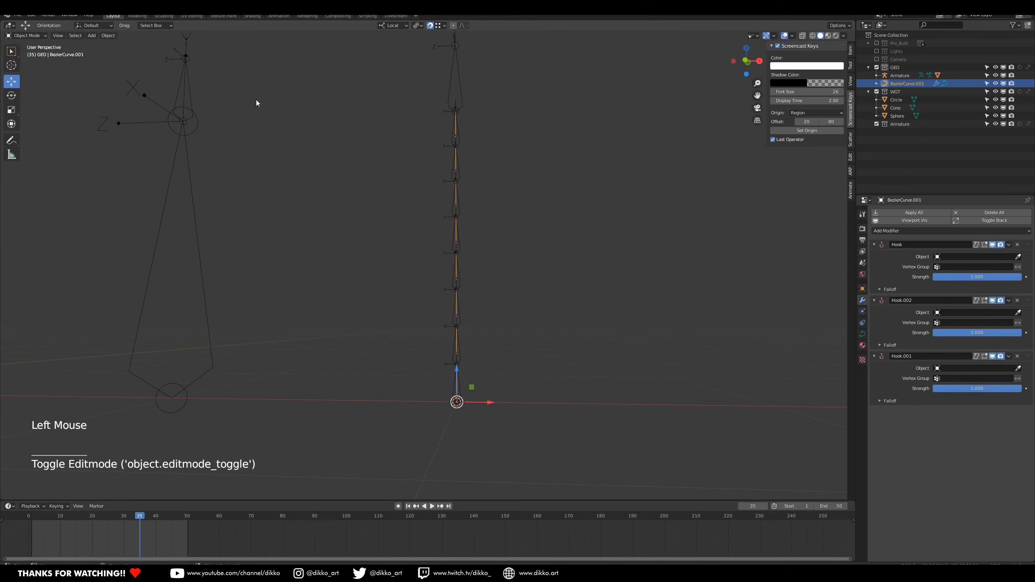
pyautogui.click(457, 87)
pyautogui.click(864, 324)
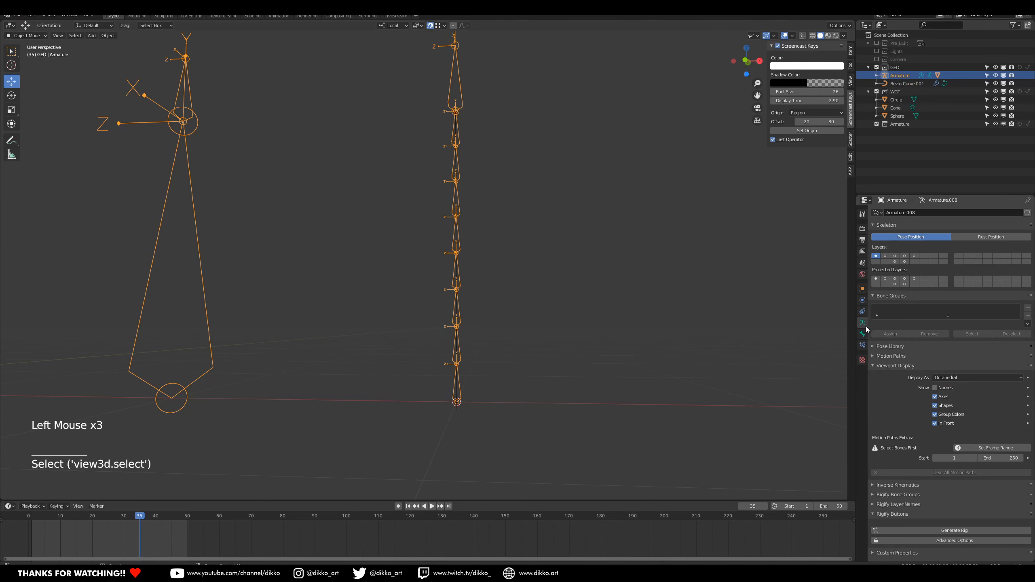
pyautogui.click(915, 256)
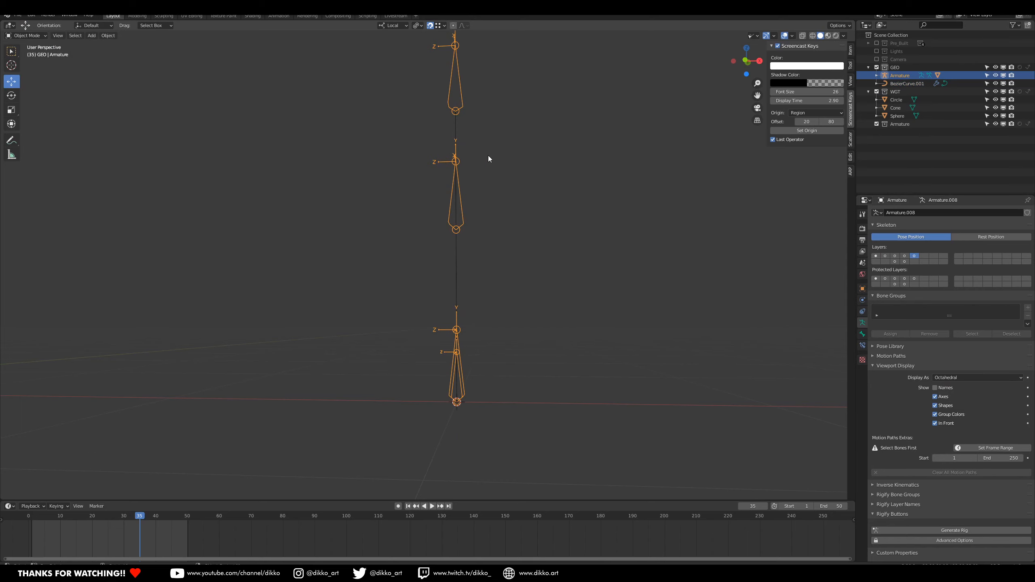
# Set Armature as the target object of all three Hook modifiers on the Bézier curve.
pyautogui.click(459, 130)
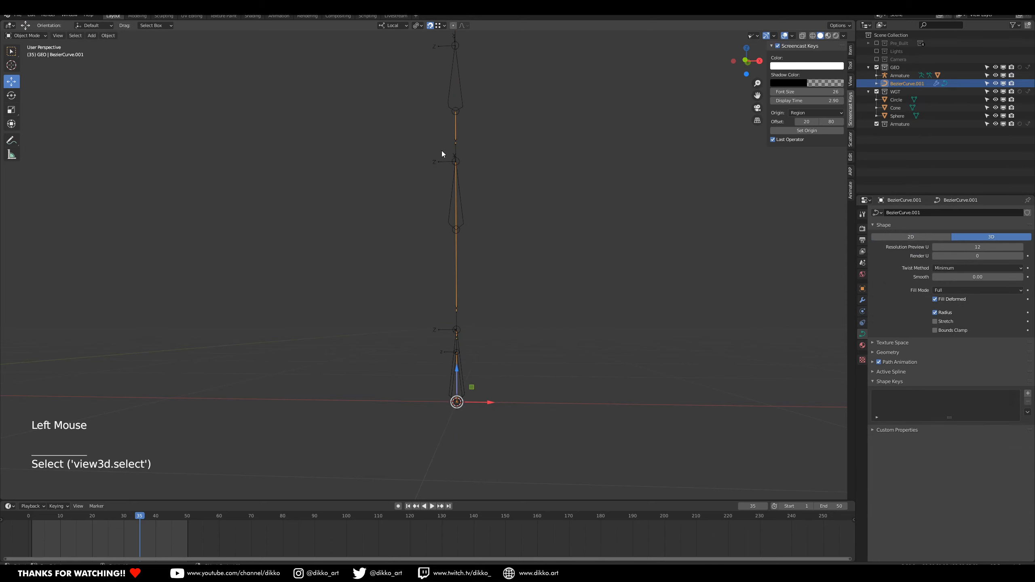
pyautogui.click(863, 300)
pyautogui.click(1019, 257)
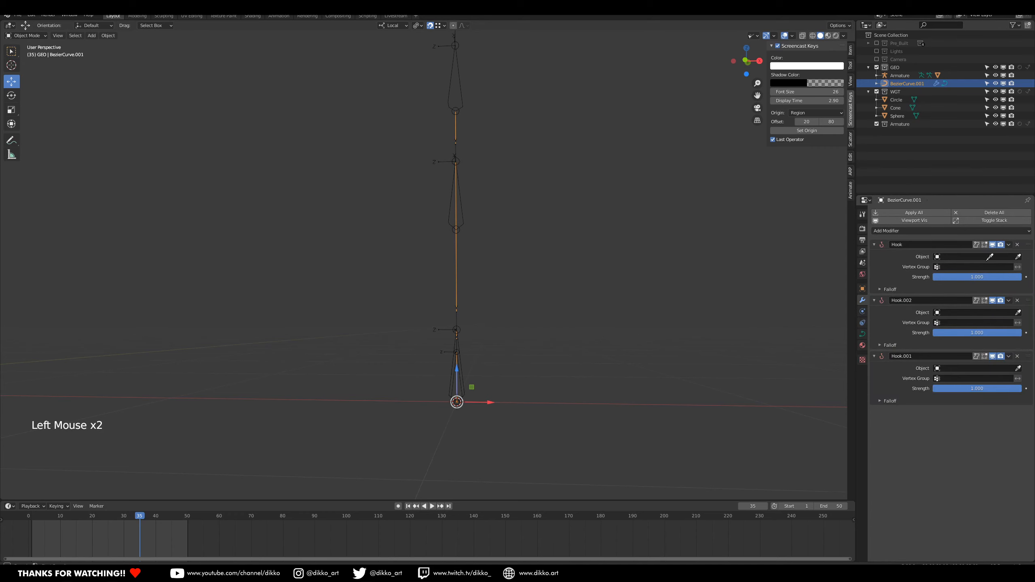
pyautogui.click(465, 93)
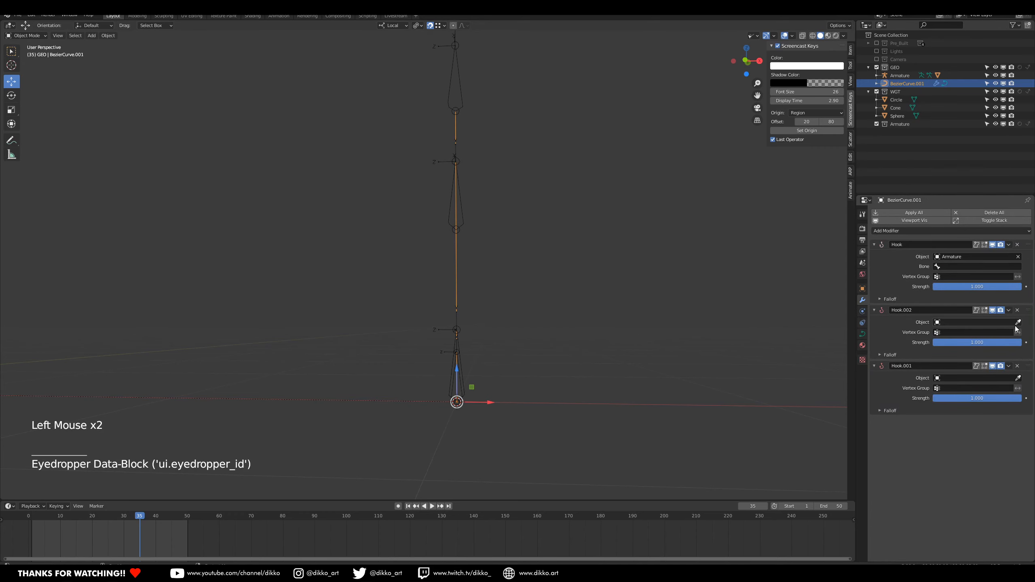
pyautogui.click(1018, 323)
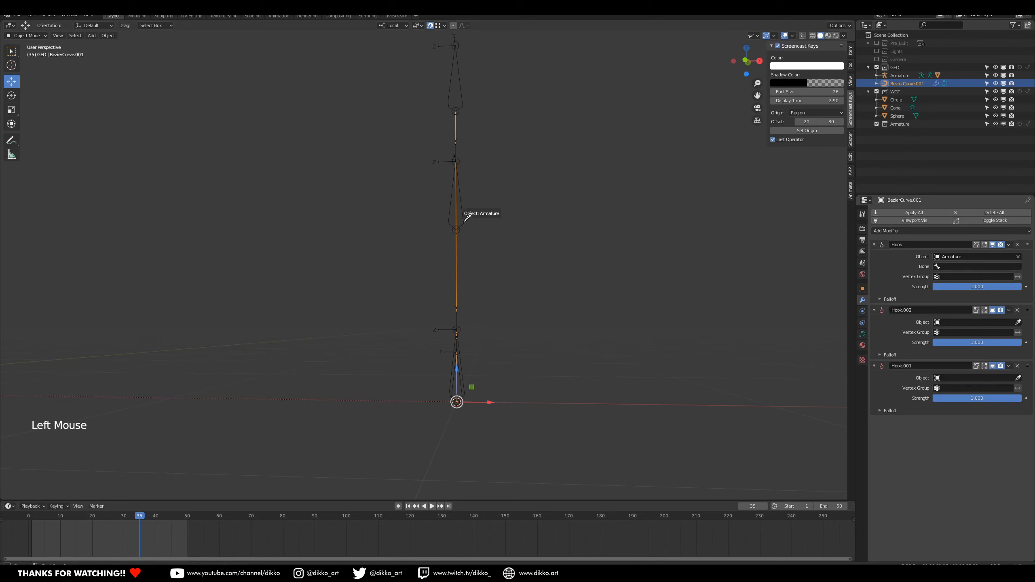
pyautogui.click(468, 215)
pyautogui.click(1018, 387)
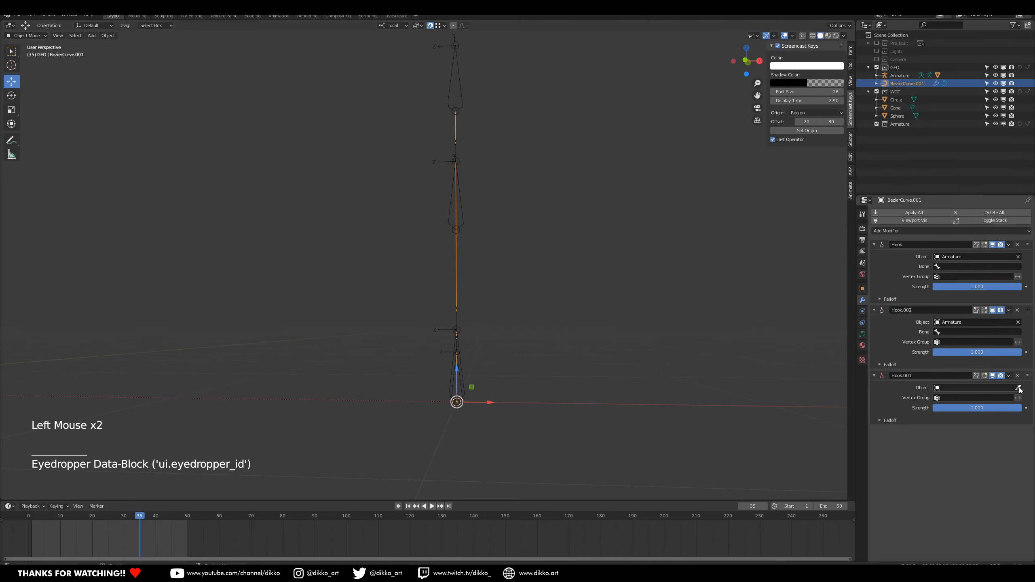
pyautogui.click(465, 334)
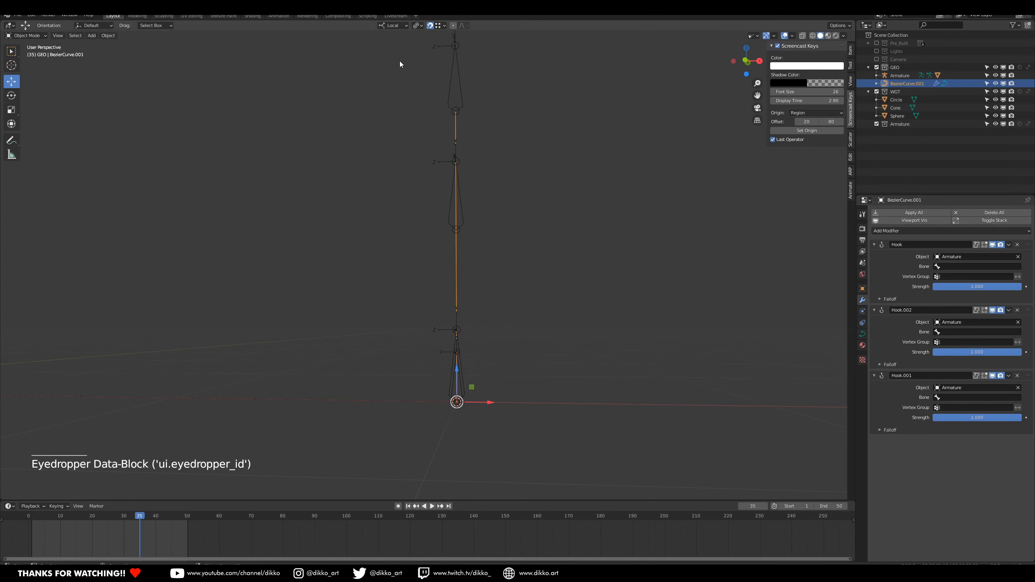
# In the armature's Pose Mode, rename the uppermost control bone to CTRL_SPIK_hand.001.
pyautogui.click(12, 35)
pyautogui.click(455, 88)
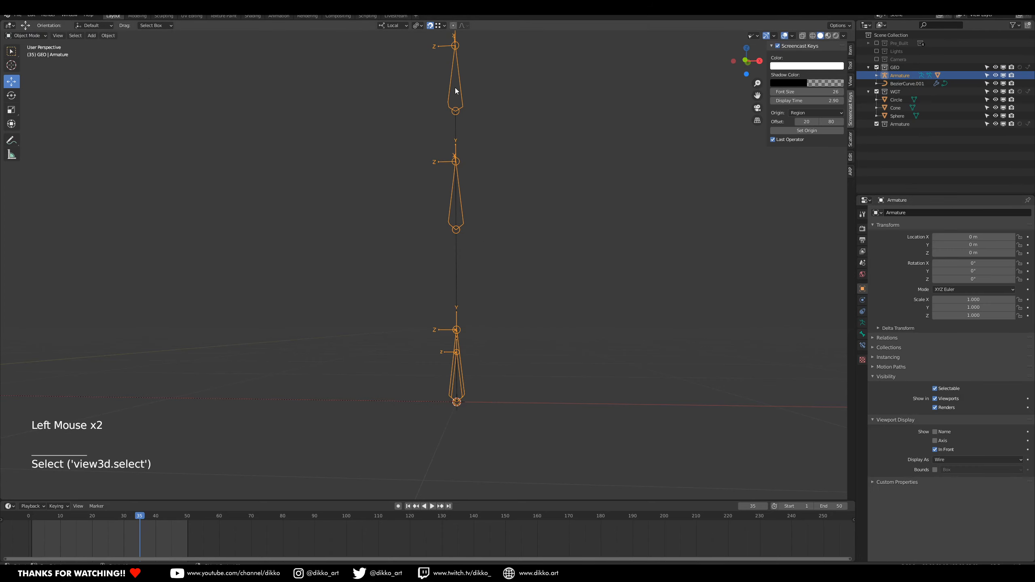
pyautogui.click(24, 36)
pyautogui.click(24, 64)
pyautogui.click(456, 94)
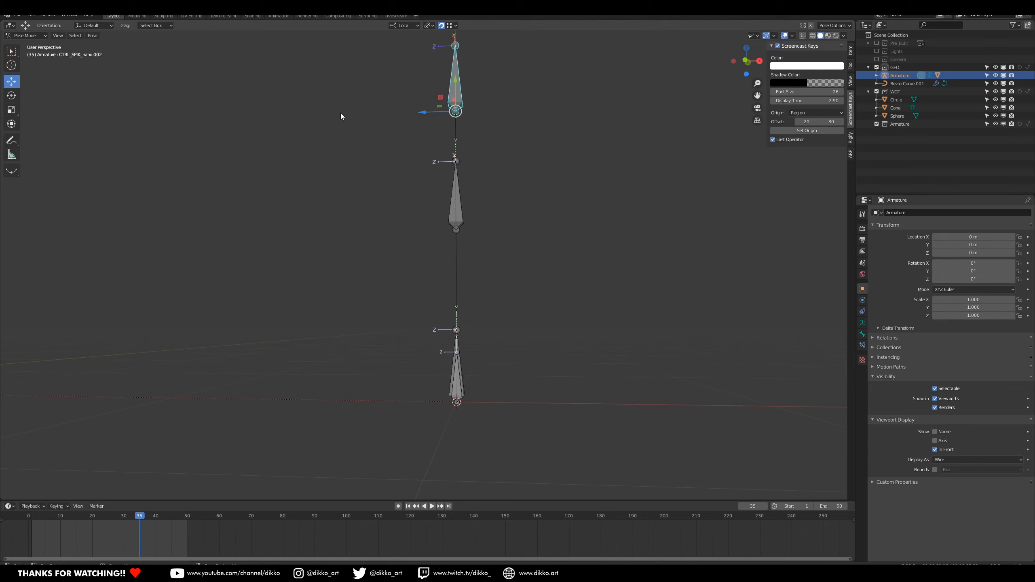
pyautogui.click(863, 334)
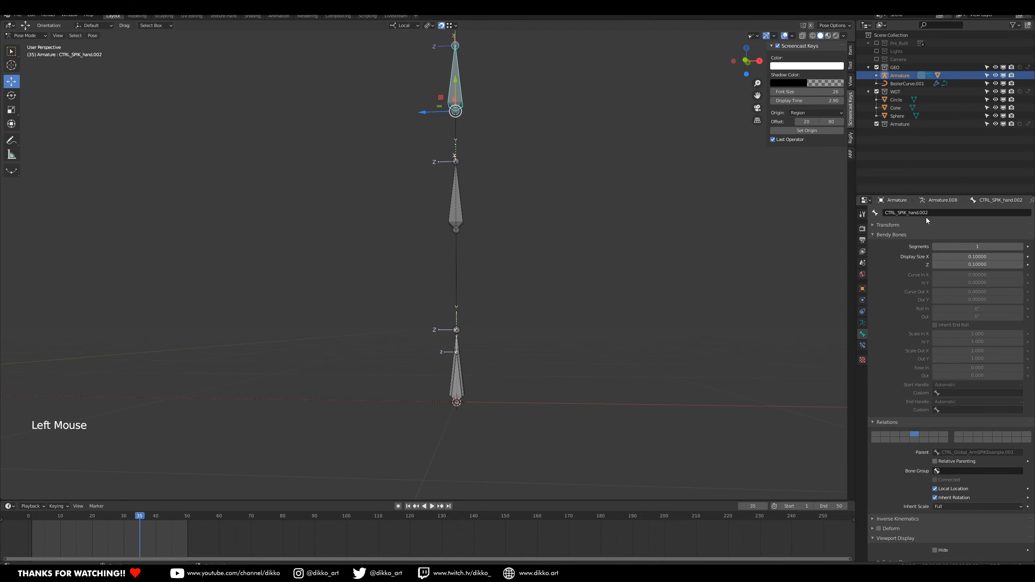
pyautogui.click(926, 213)
pyautogui.press('BackSpace')
pyautogui.write('1')
pyautogui.press('Return')
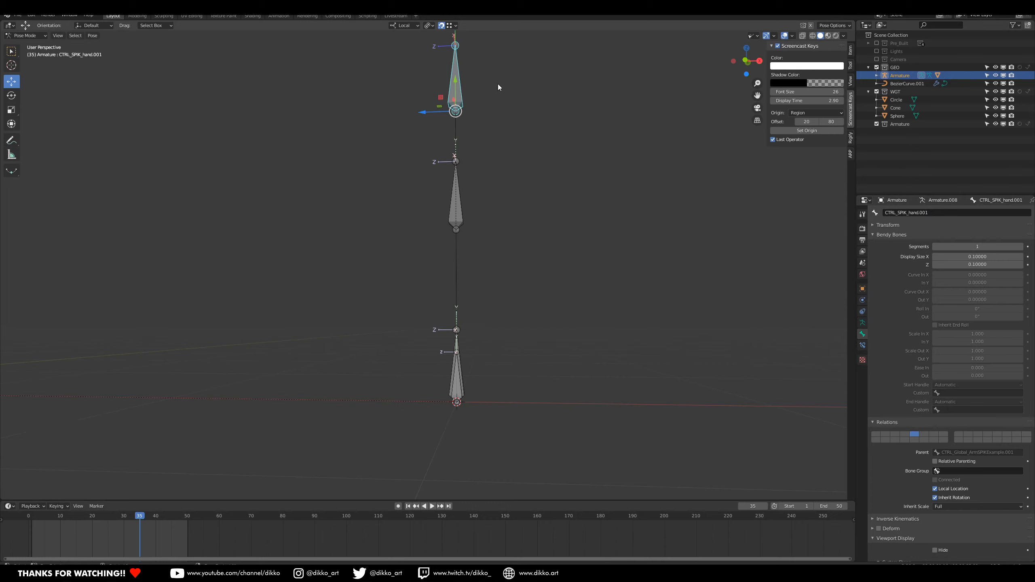
# Leave Pose Mode, enter Edit Mode on the Bézier curve and select its top control point with both handles.
pyautogui.click(458, 128)
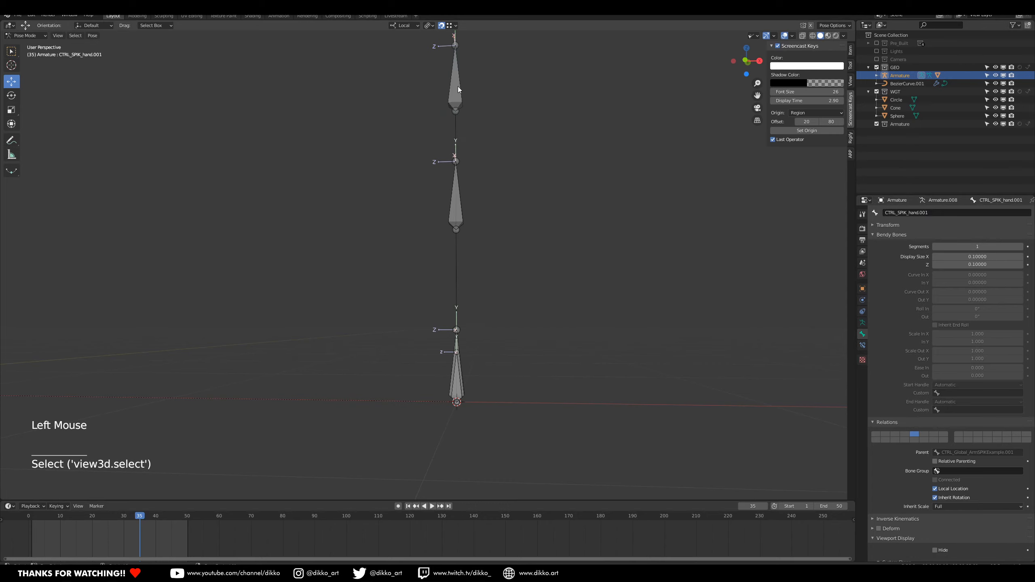
pyautogui.click(20, 35)
pyautogui.click(35, 45)
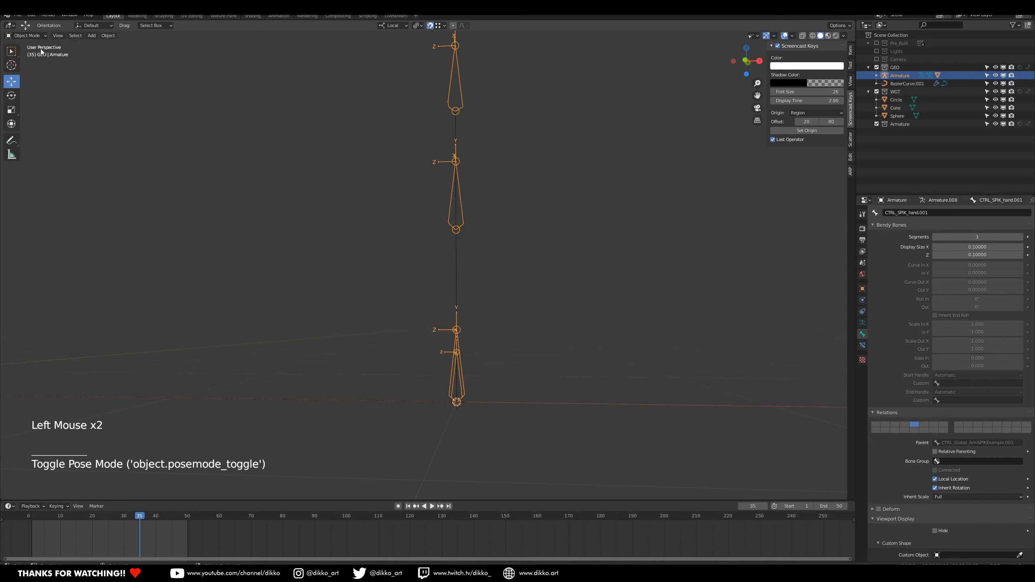
pyautogui.click(456, 122)
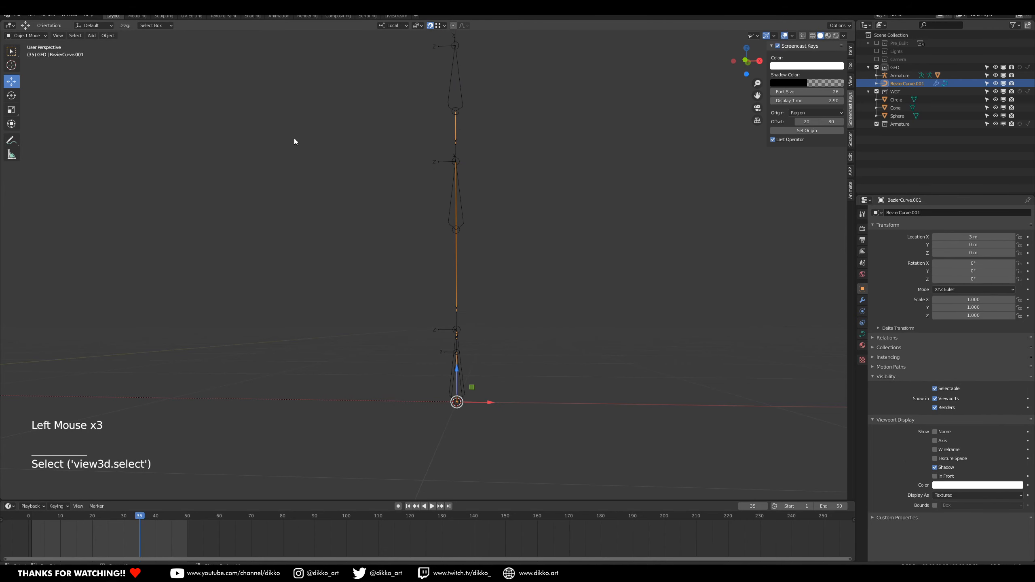
pyautogui.press('Tab')
pyautogui.moveTo(375, 63); pyautogui.dragTo(551, 159)
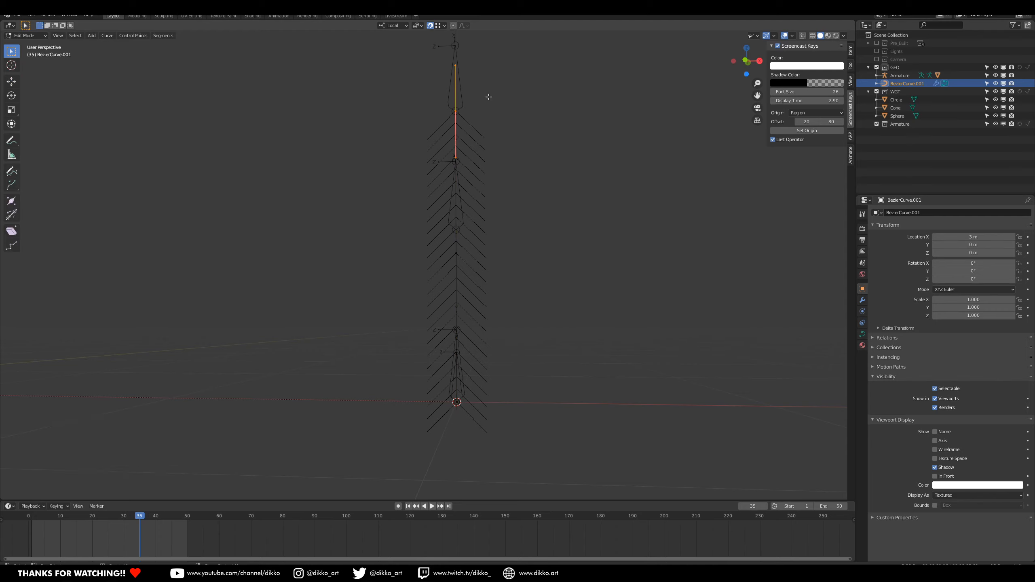
pyautogui.click(428, 65)
pyautogui.moveTo(416, 52); pyautogui.dragTo(525, 189)
pyautogui.click(489, 121)
# Set the bone of the curve's first Hook modifier to CTRL_SPIK_hand.001.
pyautogui.click(863, 335)
pyautogui.click(863, 300)
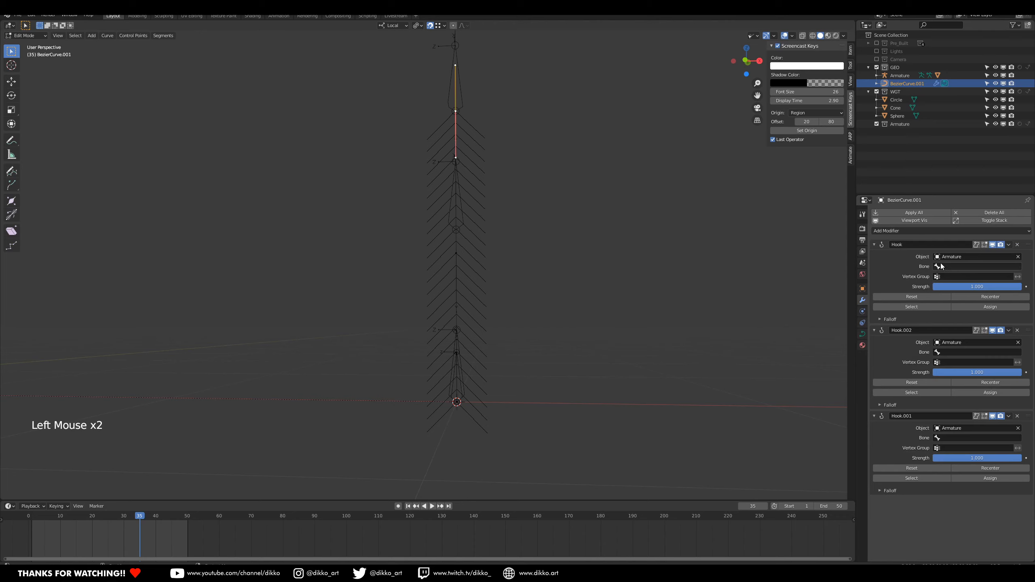
pyautogui.click(961, 266)
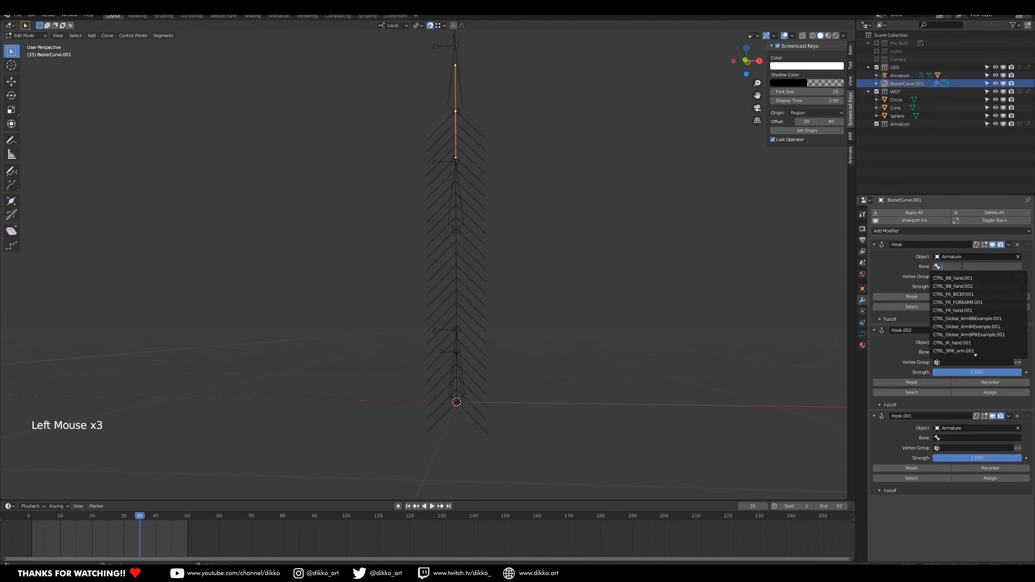
pyautogui.write('spik')
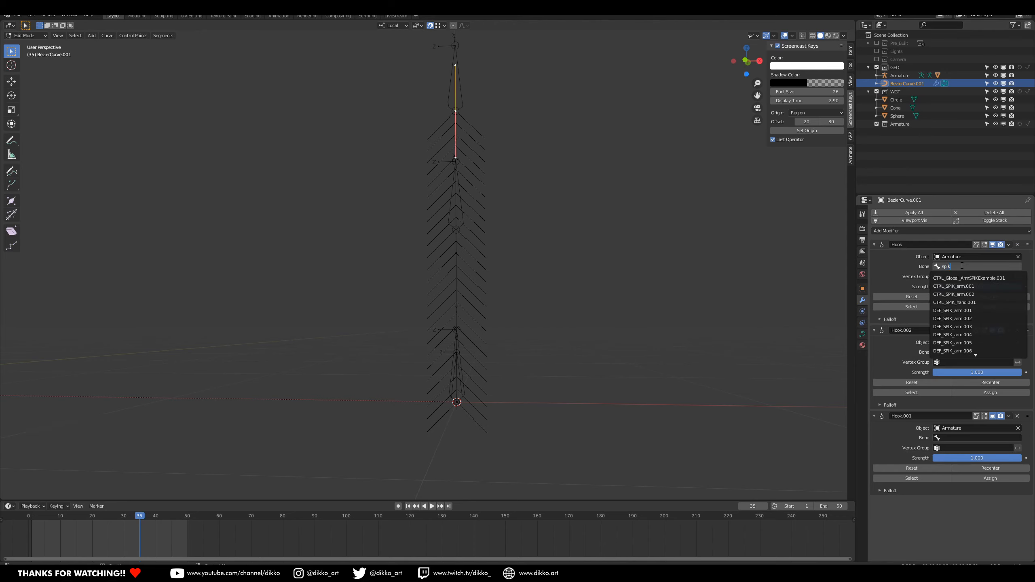
pyautogui.press('Down')
pyautogui.press('Down')
pyautogui.press('Down')
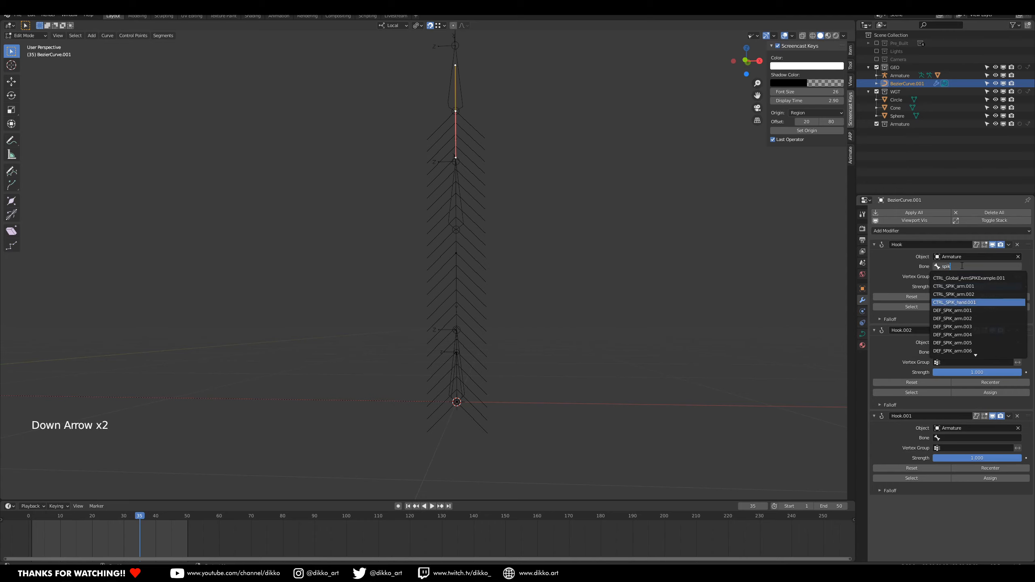
pyautogui.press('Return')
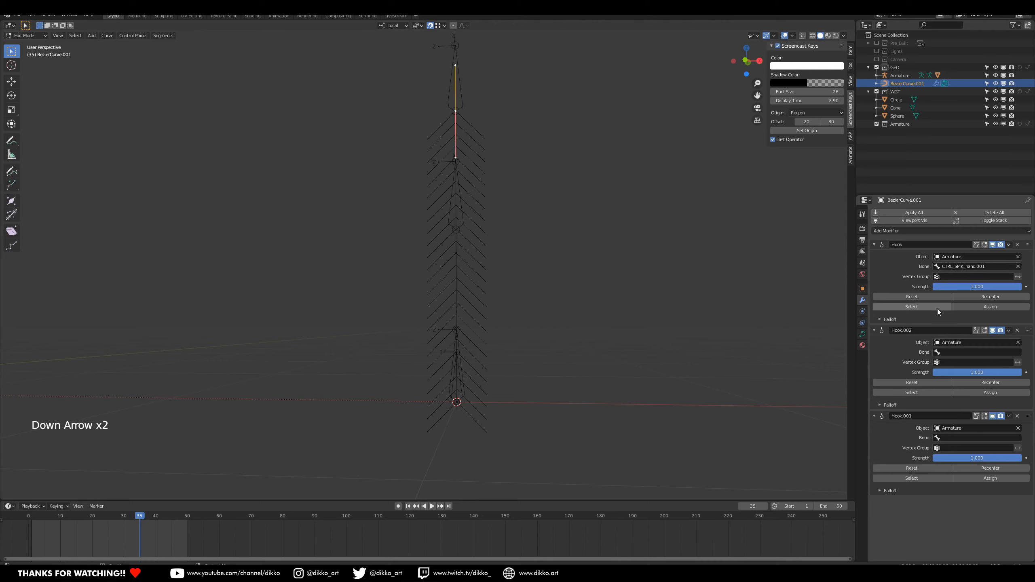
# Assign the selected top control point to the first Hook modifier.
pyautogui.click(991, 308)
pyautogui.click(992, 307)
pyautogui.click(992, 307)
pyautogui.click(992, 307)
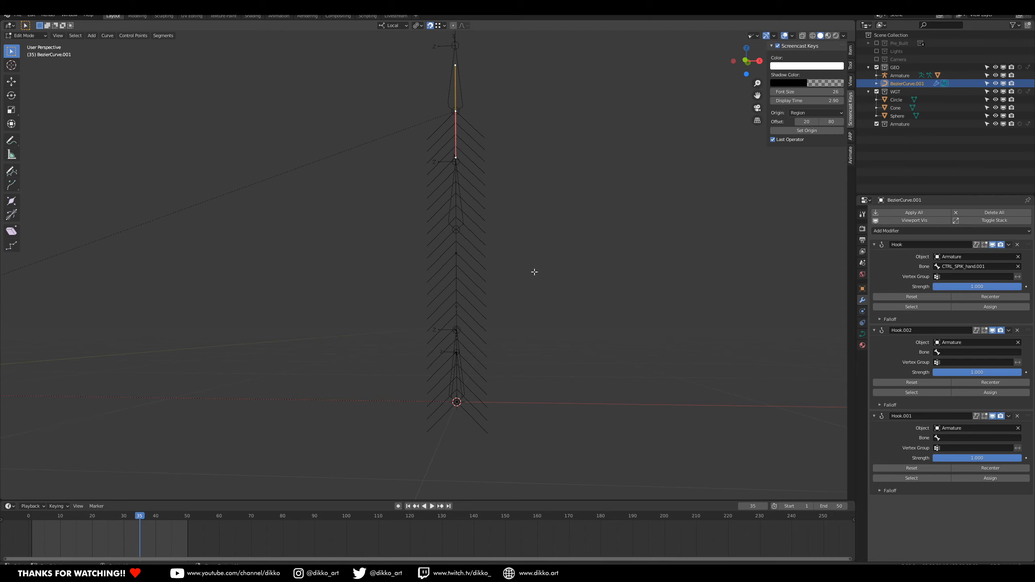
# Return to Edit Mode on the Bézier curve and select its middle control point with both handles.
pyautogui.click(27, 36)
pyautogui.click(25, 46)
pyautogui.click(468, 223)
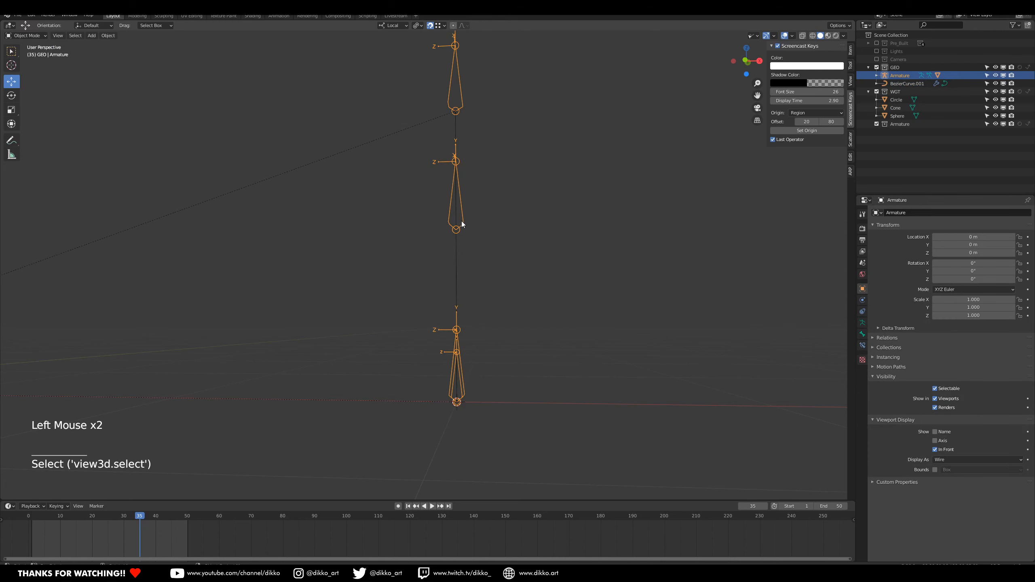
pyautogui.click(459, 257)
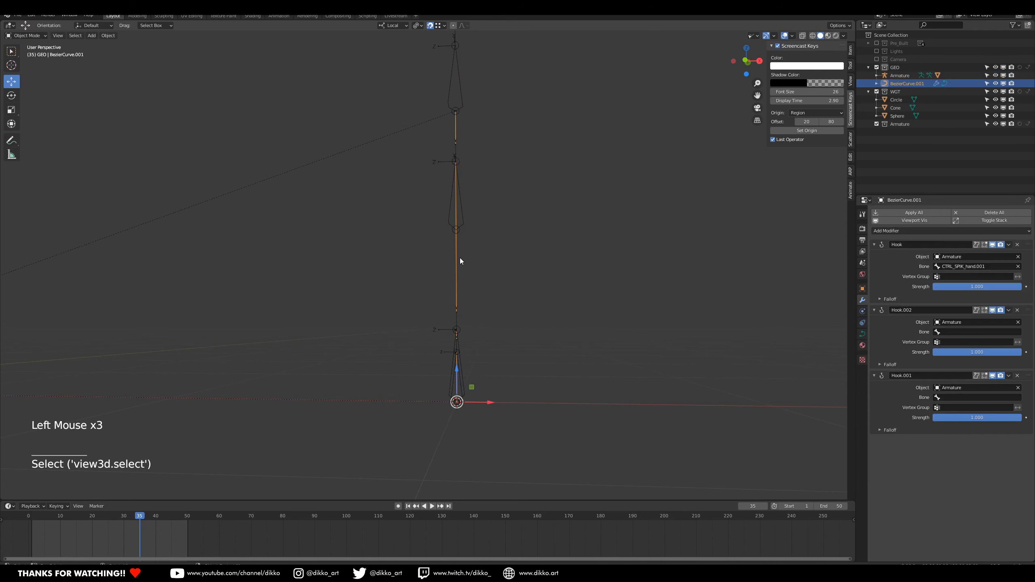
pyautogui.press('Tab')
pyautogui.click(456, 250)
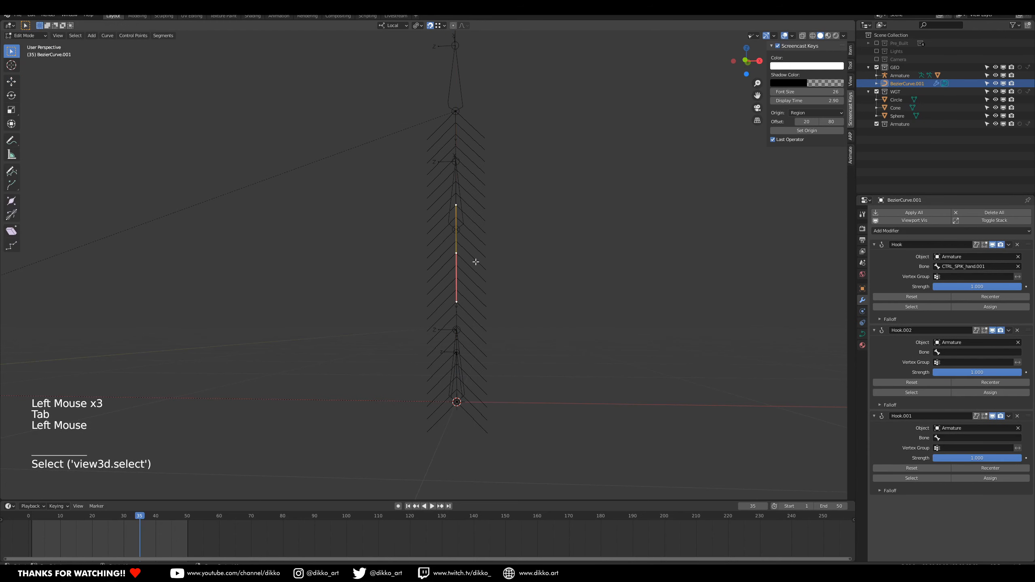
pyautogui.press('Tab')
pyautogui.click(464, 223)
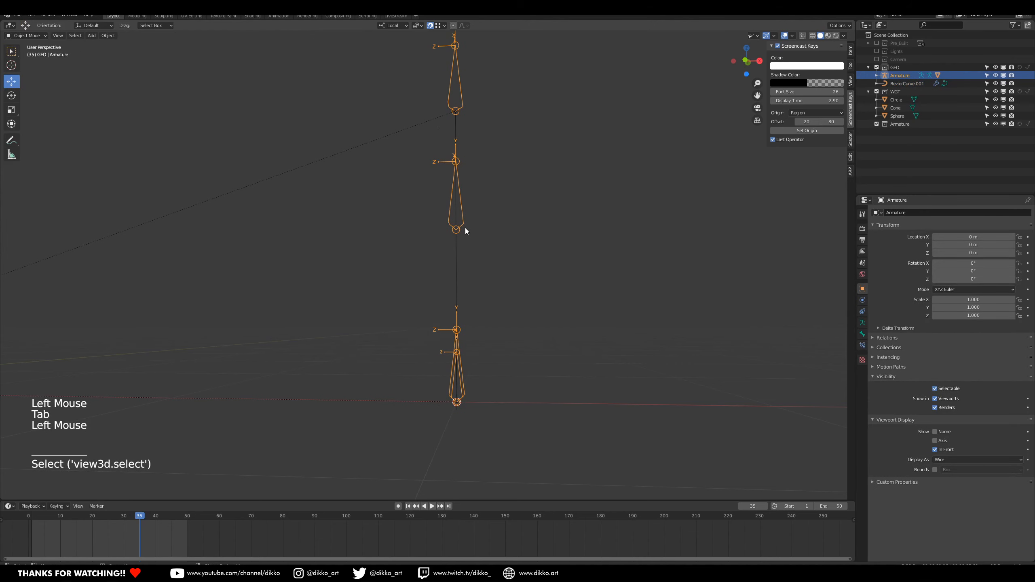
pyautogui.press('Tab')
pyautogui.press('Tab')
pyautogui.click(456, 258)
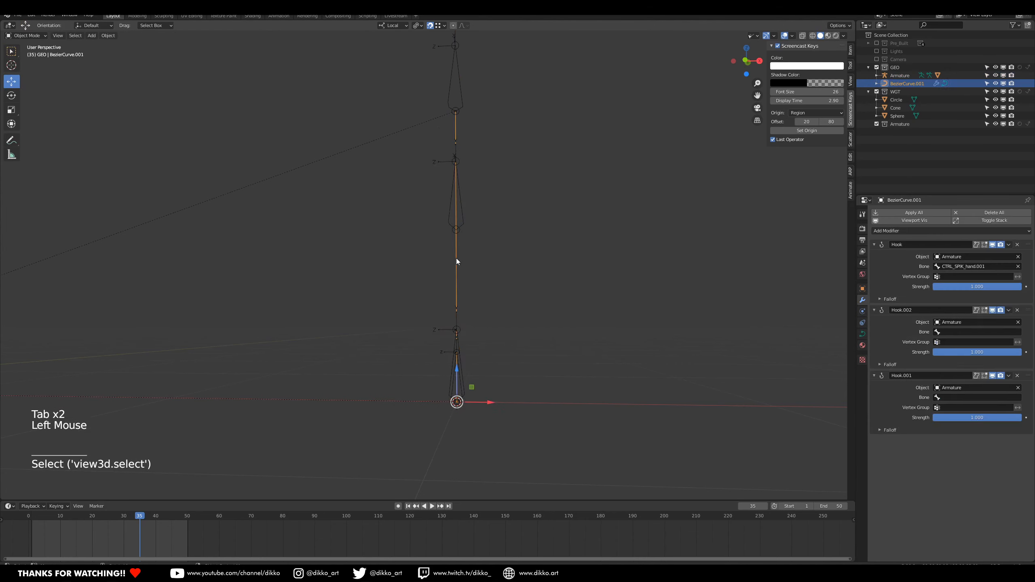
# Move the curve's middle control point up about 0.08 m to the base of the middle control bone.
pyautogui.press('Tab')
pyautogui.press('g')
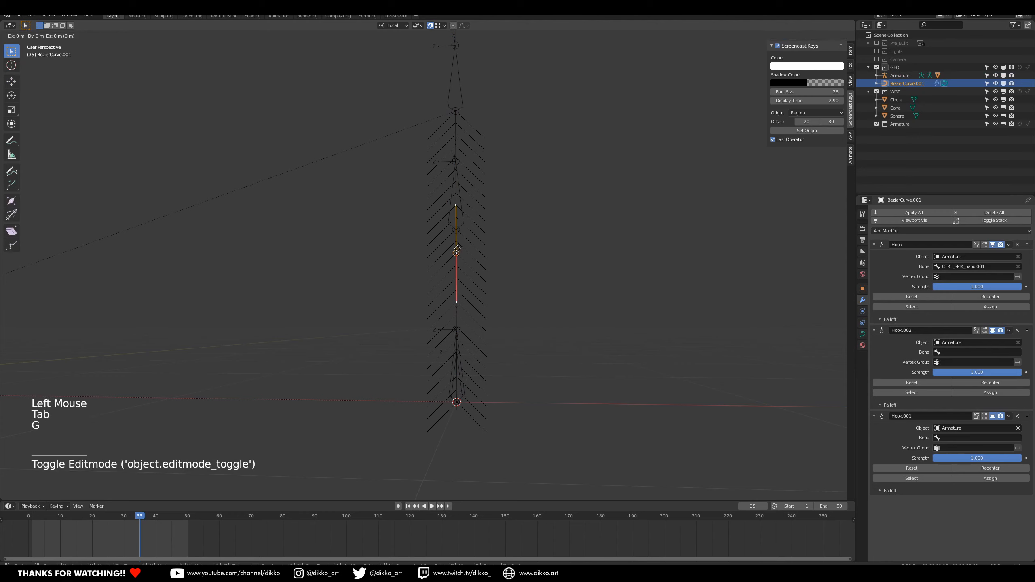
pyautogui.click(465, 243)
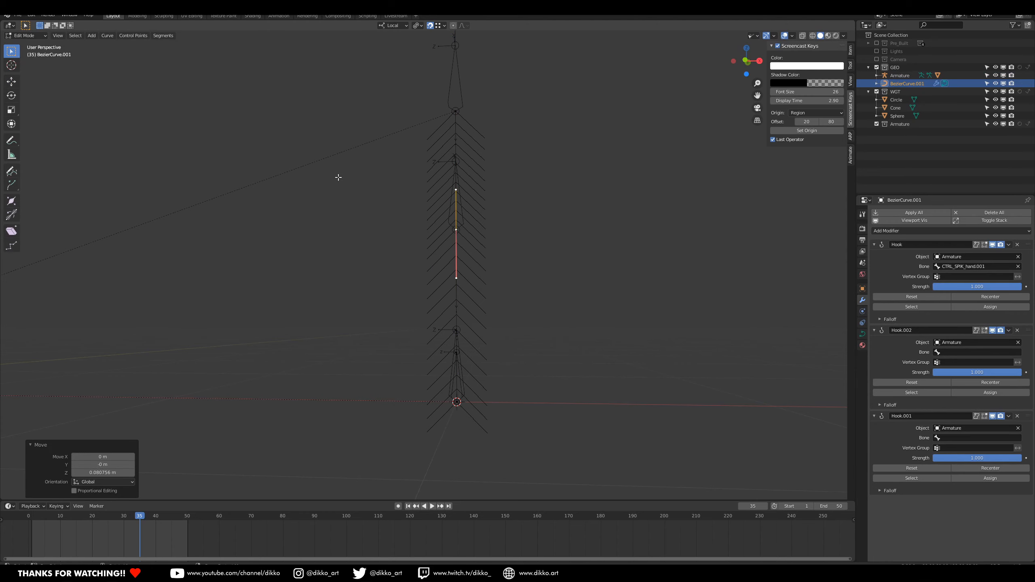
# Leave the curve's Edit Mode, enter Pose Mode on the armature and select the middle control bone.
pyautogui.click(24, 36)
pyautogui.click(23, 43)
pyautogui.click(463, 208)
pyautogui.click(40, 36)
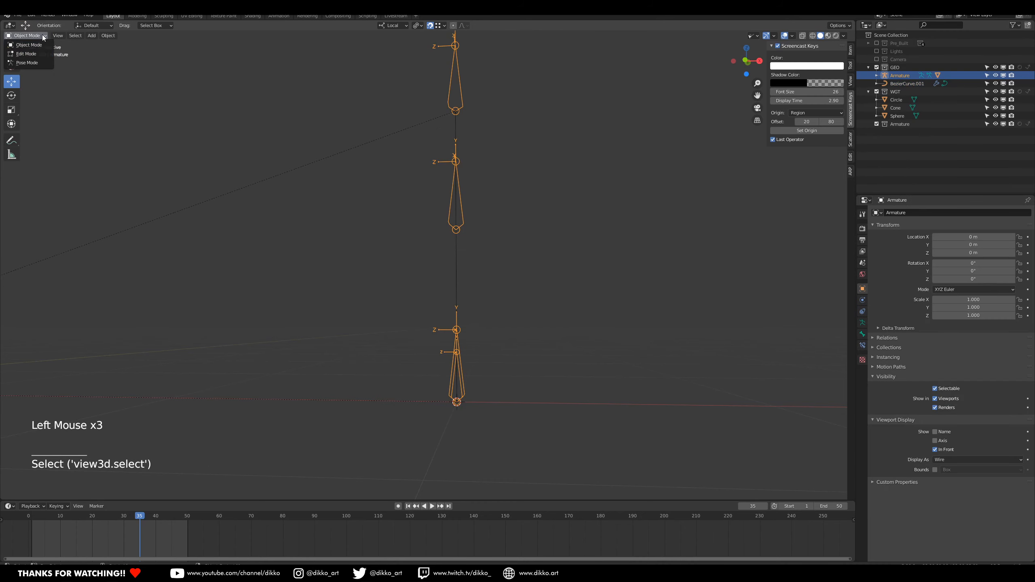
pyautogui.click(39, 62)
pyautogui.click(457, 225)
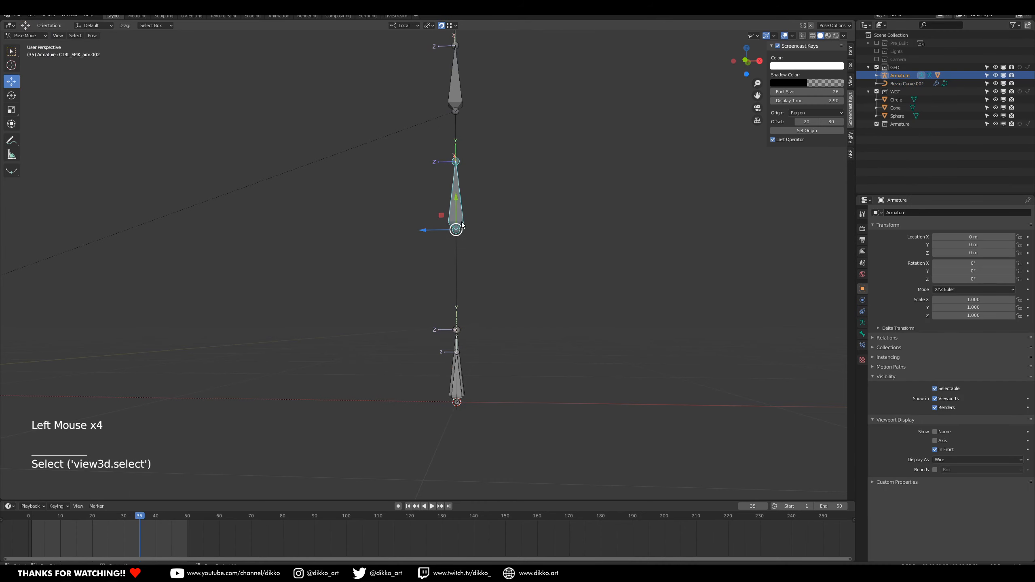
# Copy the middle control bone's name, CTRL_SPIK_arm.002, from its bone properties.
pyautogui.click(865, 334)
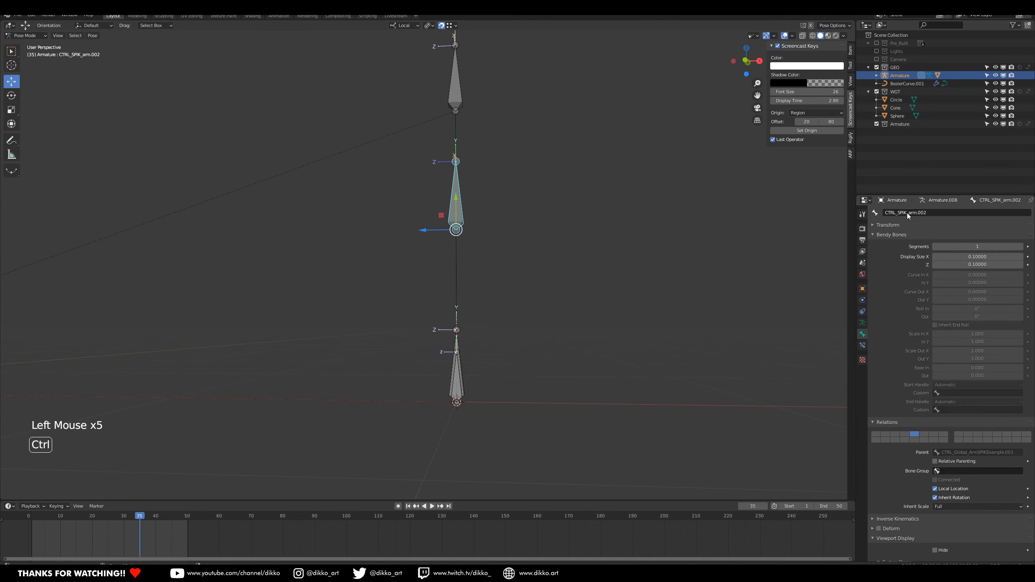
pyautogui.hotkey('ctrl', 'c')
pyautogui.hotkey('ctrl', 'c')
pyautogui.hotkey('ctrl', 'c')
pyautogui.hotkey('ctrl', 'c')
pyautogui.hotkey('ctrl', 'c')
pyautogui.hotkey('ctrl', 'c')
pyautogui.hotkey('ctrl', 'c')
pyautogui.hotkey('ctrl', 'c')
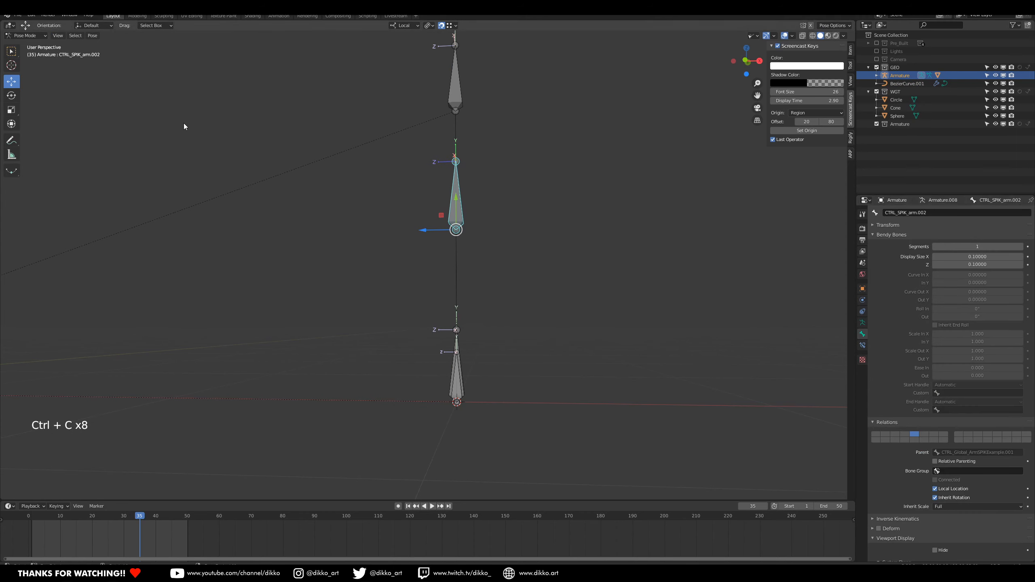
# Re-enter Edit Mode on the Bézier curve and set the Hook.002 modifier's bone to CTRL_SPIK_arm.002.
pyautogui.click(27, 35)
pyautogui.click(29, 45)
pyautogui.click(458, 243)
pyautogui.press('Tab')
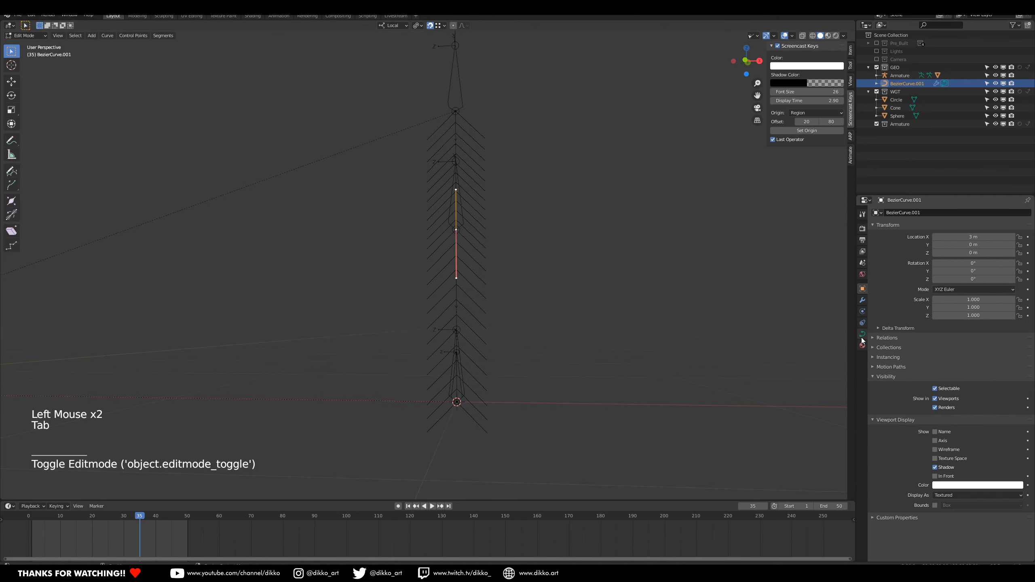
pyautogui.click(863, 300)
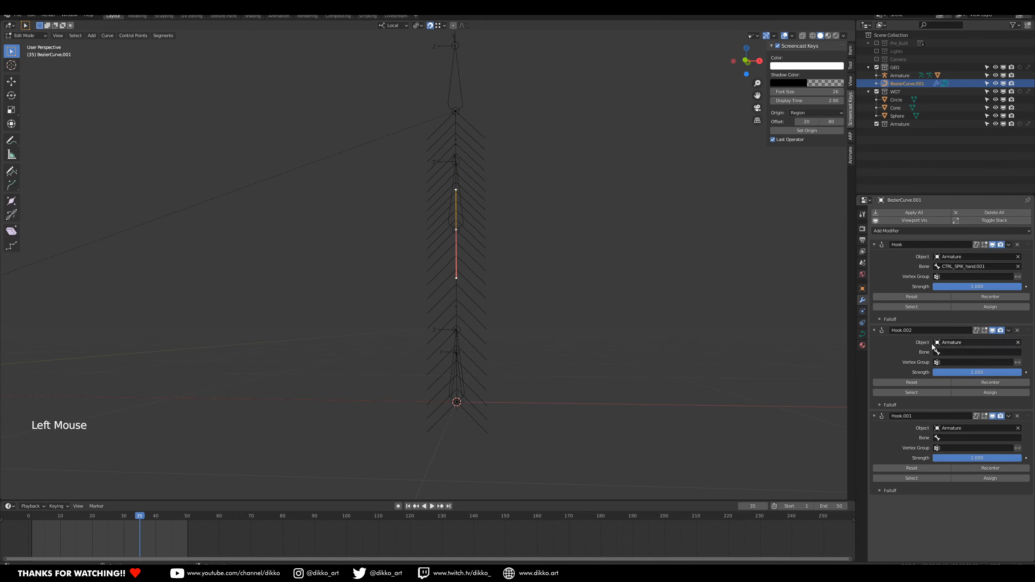
pyautogui.click(954, 352)
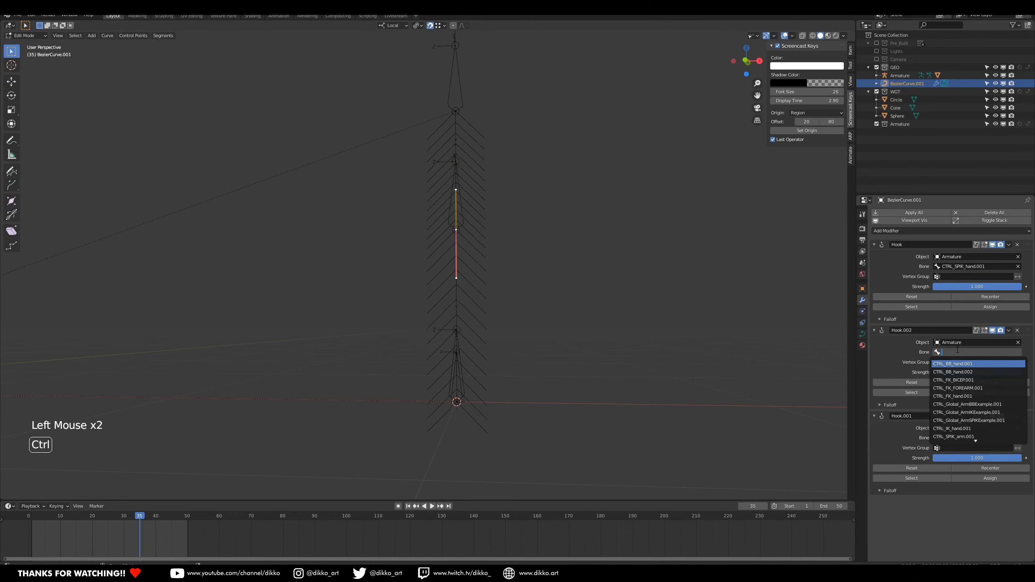
pyautogui.hotkey('ctrl', 'v')
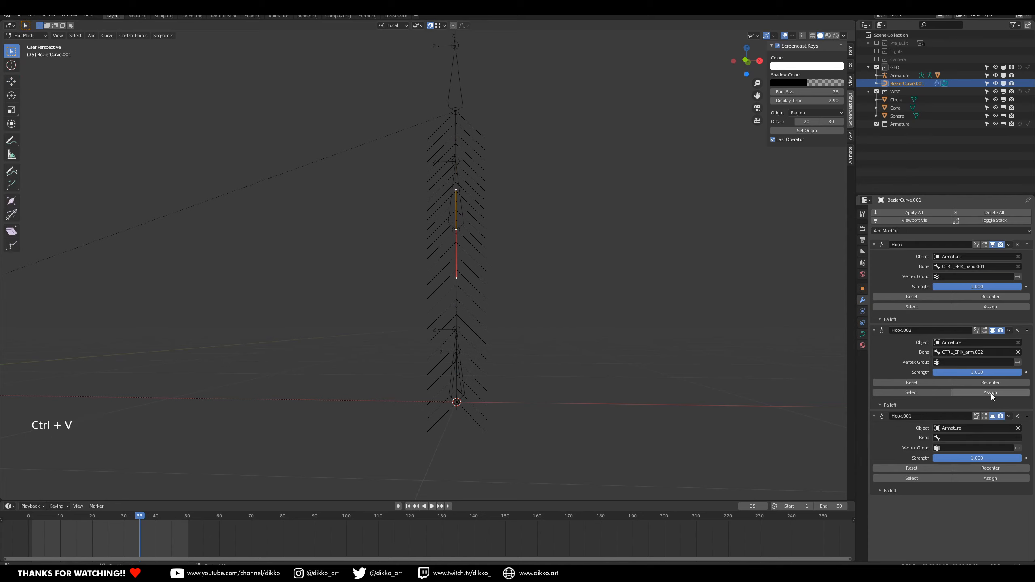
# Assign the selected middle control point to the Hook.002 modifier.
pyautogui.click(983, 394)
pyautogui.click(983, 394)
pyautogui.click(983, 394)
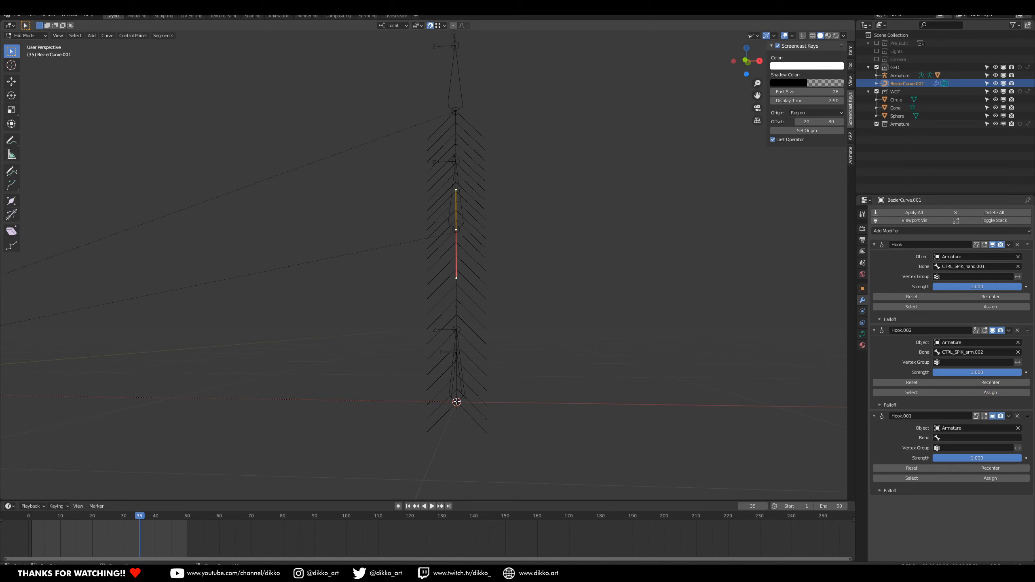
# Select the curve's bottom control point and set the Hook.001 modifier's bone to CTRL_SPIK_arm.001.
pyautogui.click(457, 401)
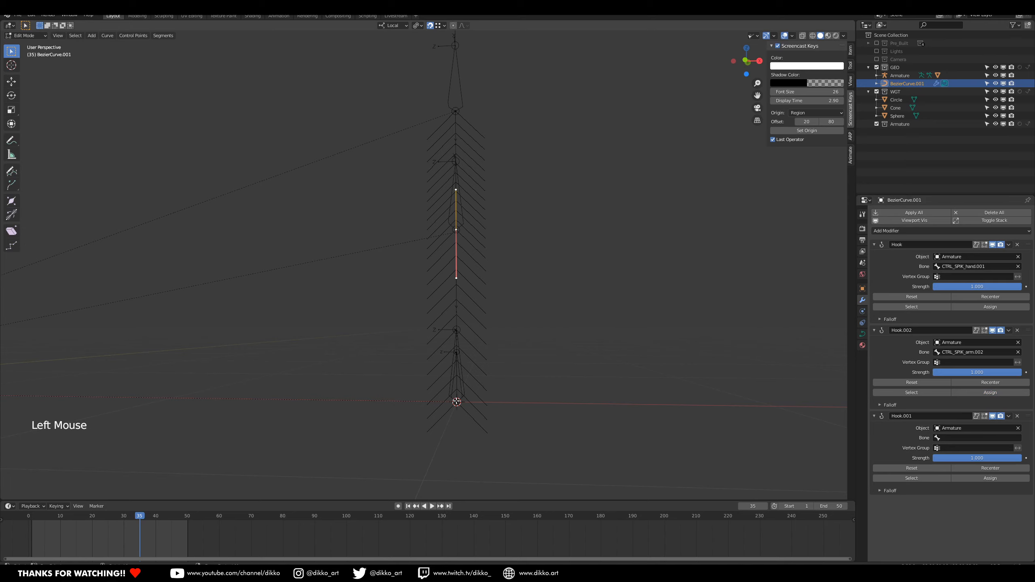
pyautogui.click(960, 438)
pyautogui.write('pik')
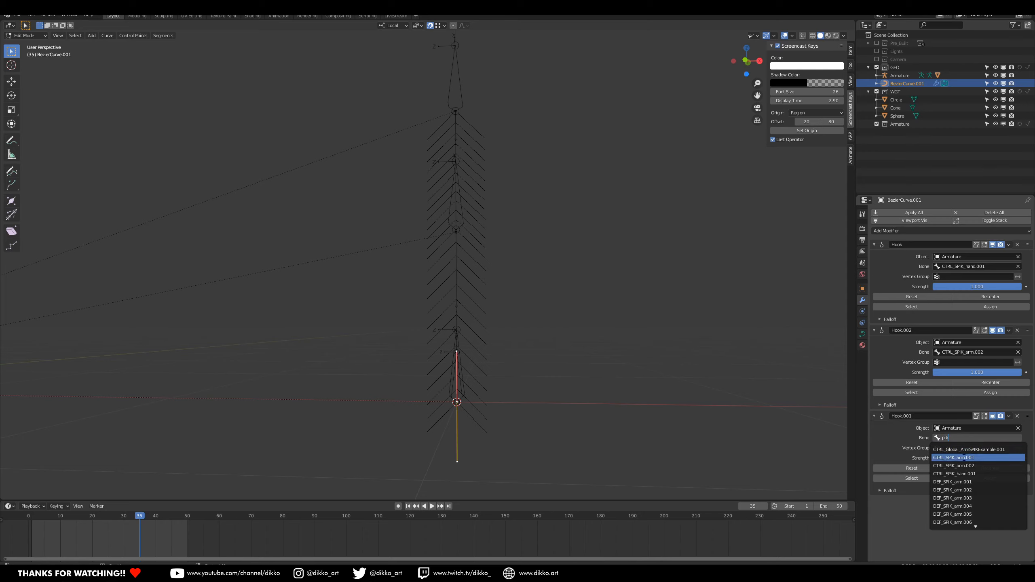
pyautogui.click(966, 457)
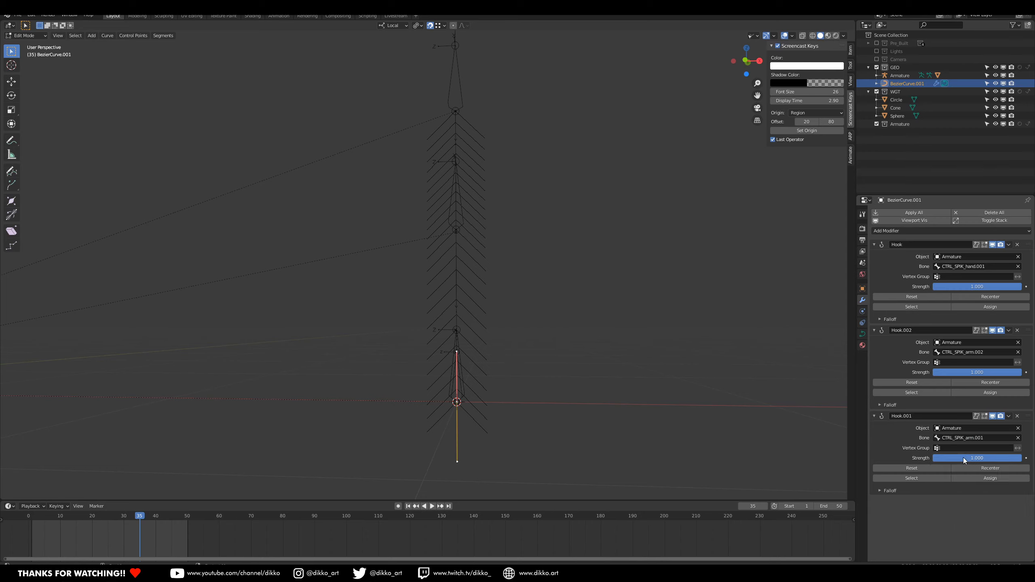
# Assign the selected bottom control point to the Hook.001 modifier.
pyautogui.tripleClick(975, 479)
pyautogui.tripleClick(974, 479)
pyautogui.tripleClick(975, 479)
# In the armature's Pose Mode, test moving the middle control bone sideways and scaling it along global Z, and revert both changes.
pyautogui.click(22, 35)
pyautogui.click(24, 45)
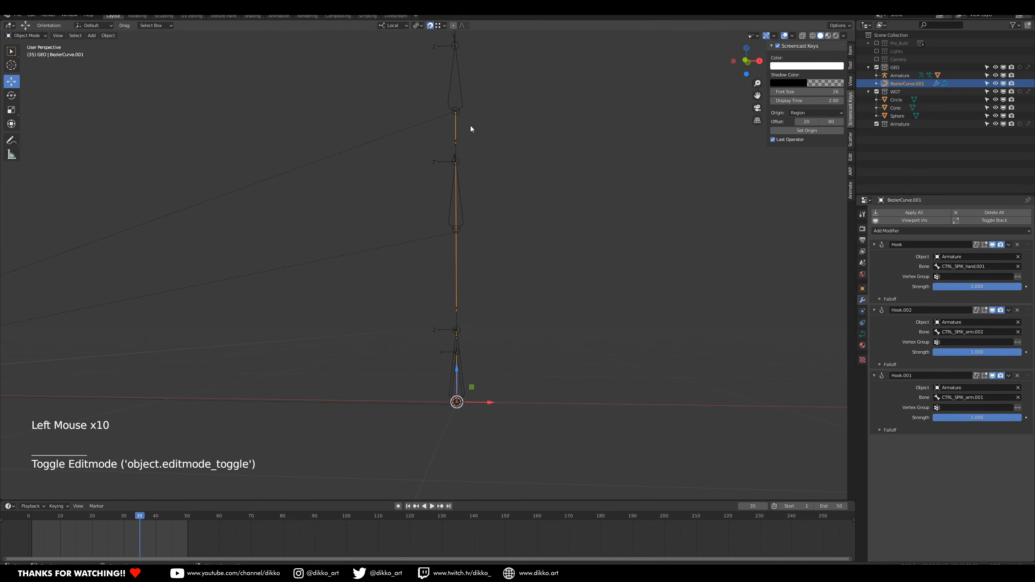
pyautogui.click(457, 92)
pyautogui.click(27, 62)
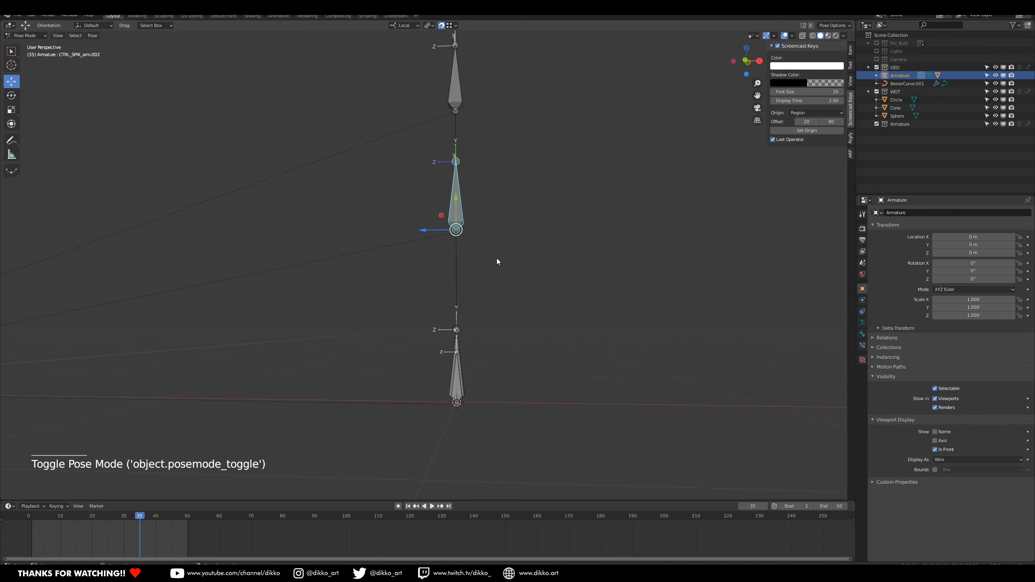
pyautogui.press('g')
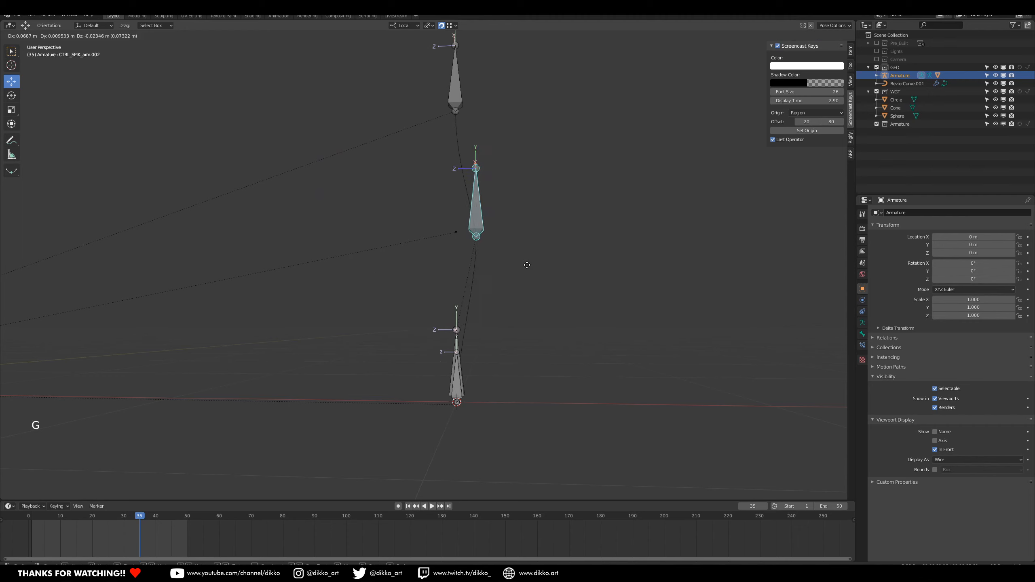
pyautogui.click(328, 255)
pyautogui.press('s')
pyautogui.press('z')
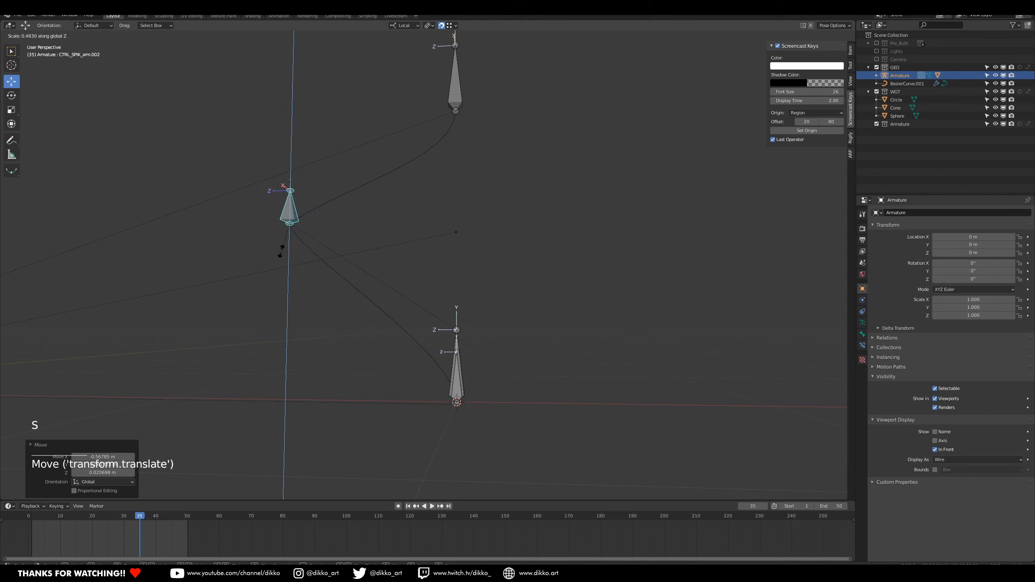
pyautogui.click(293, 315)
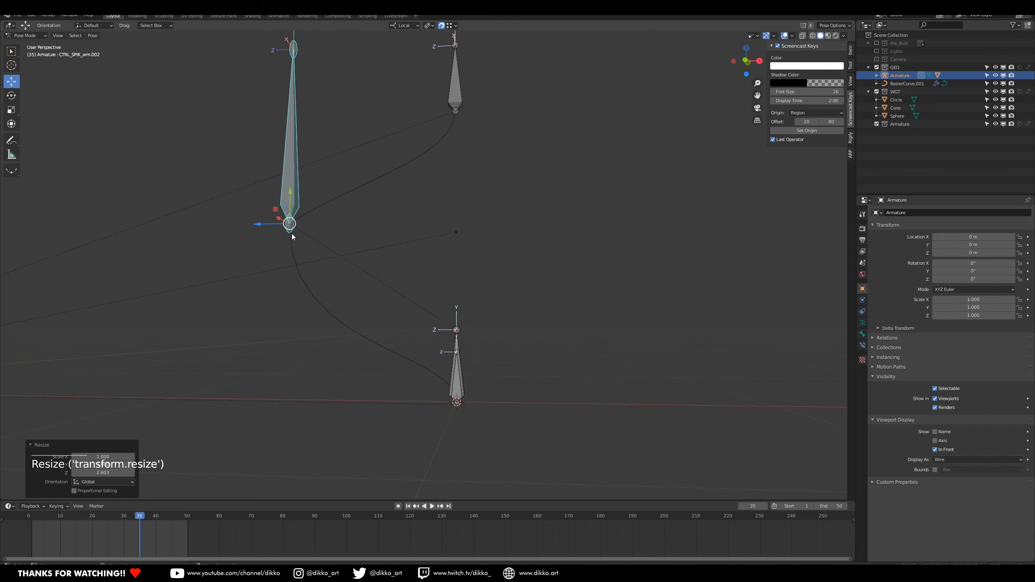
pyautogui.hotkey('ctrl', 'z')
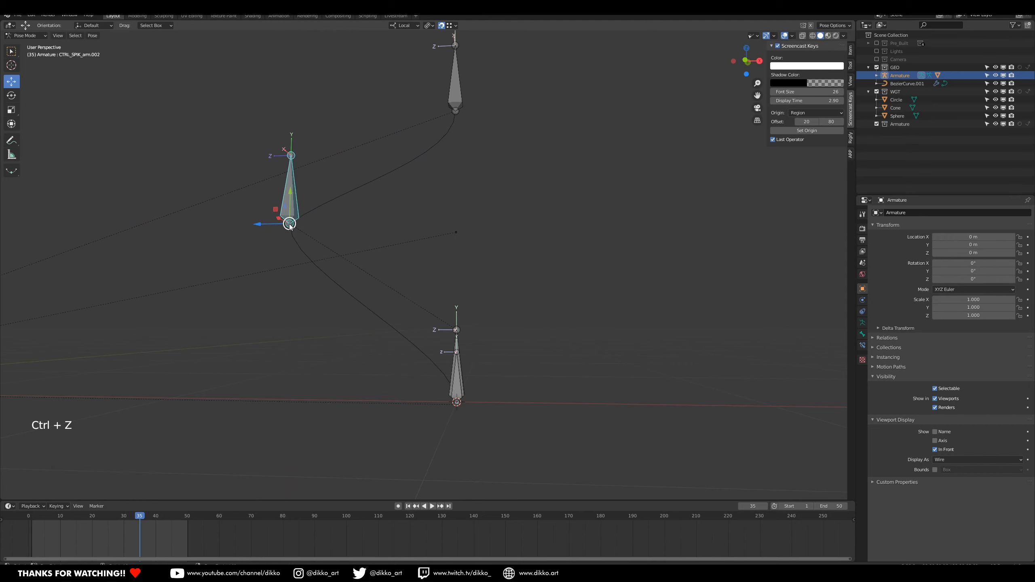
pyautogui.hotkey('alt', 'g')
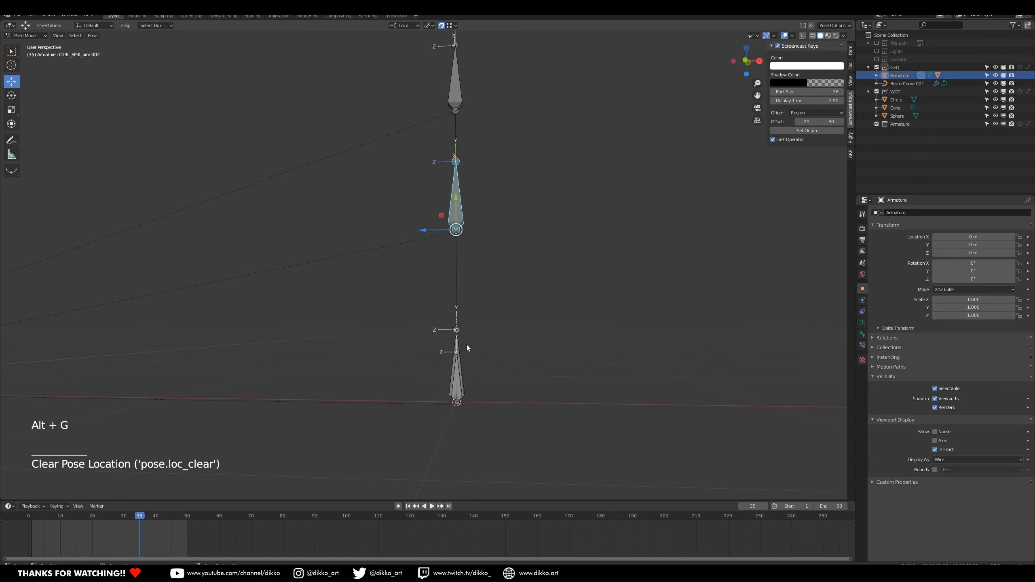
# Test the bottom hook by moving the CTRL_SPIK_arm.001 bone sideways and scaling it along Z, and undo both changes.
pyautogui.click(459, 373)
pyautogui.click(458, 376)
pyautogui.press('g')
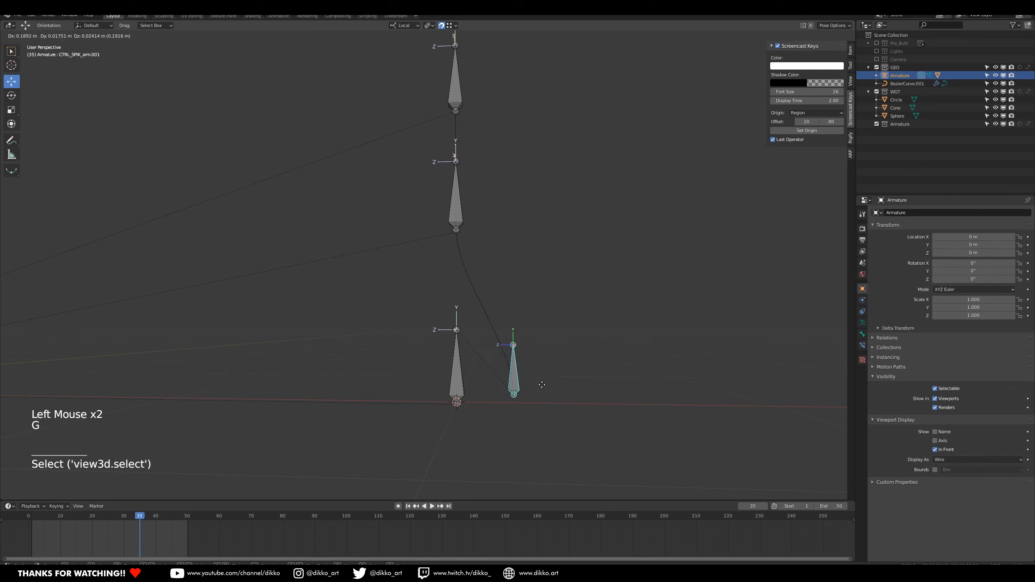
pyautogui.click(610, 363)
pyautogui.press('s')
pyautogui.press('z')
pyautogui.press('z')
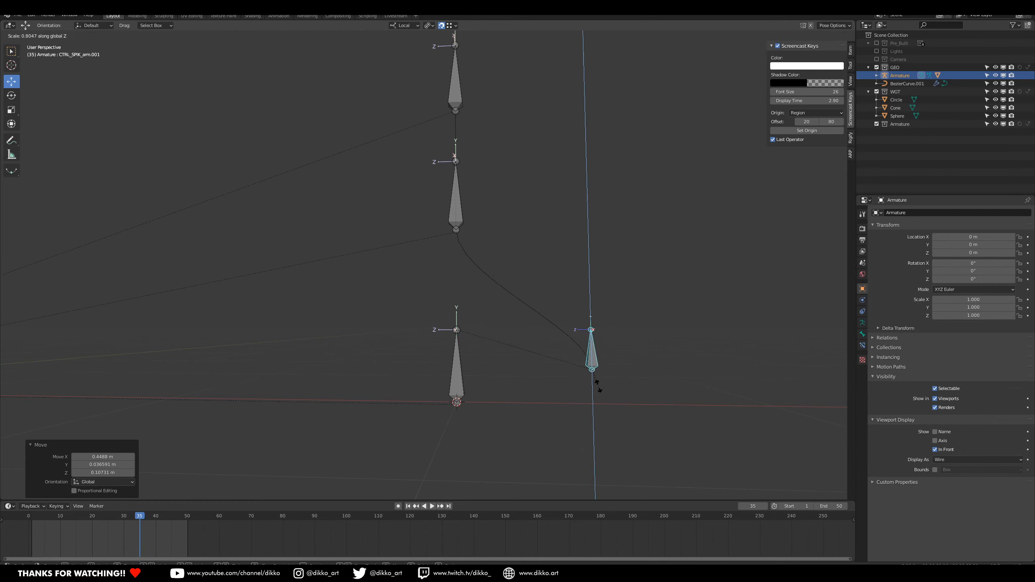
pyautogui.click(648, 355)
pyautogui.hotkey('ctrl', 'z')
pyautogui.hotkey('ctrl', 'z')
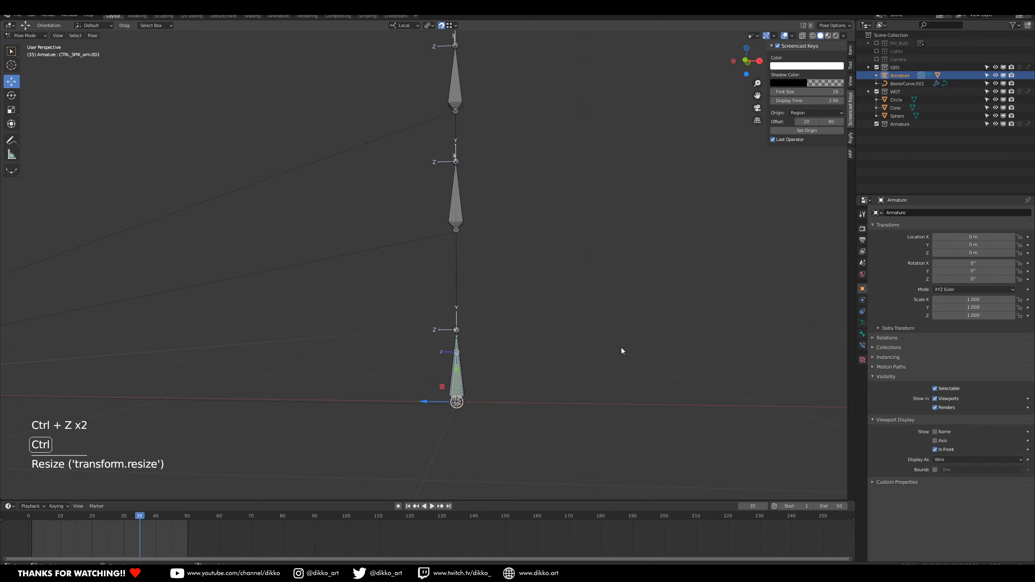
# Test the top hook by moving the CTRL_SPIK_hand.001 bone sideways and scaling it along local Z, and undo both changes.
pyautogui.click(476, 104)
pyautogui.press('g')
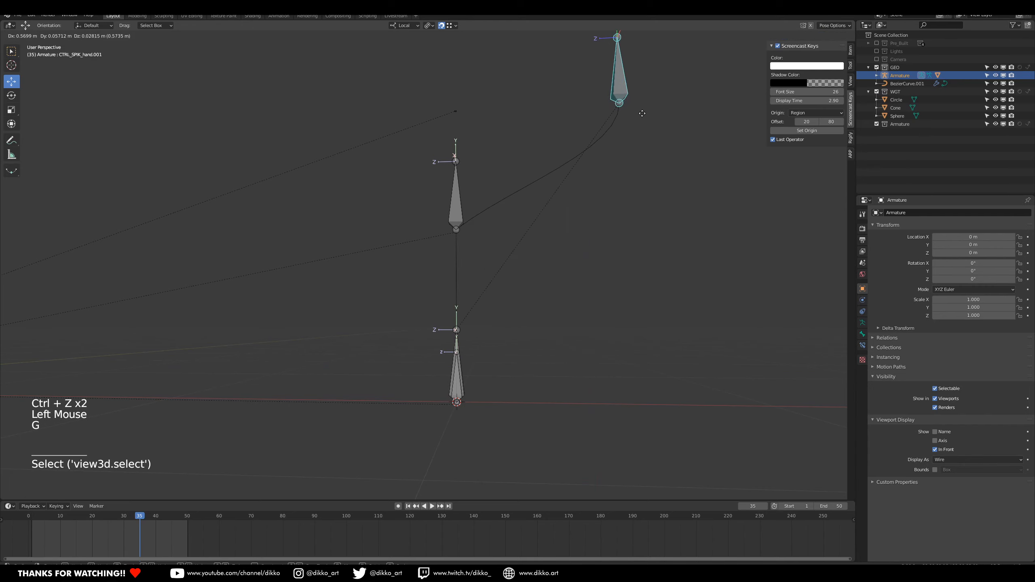
pyautogui.click(645, 111)
pyautogui.press('s')
pyautogui.press('z')
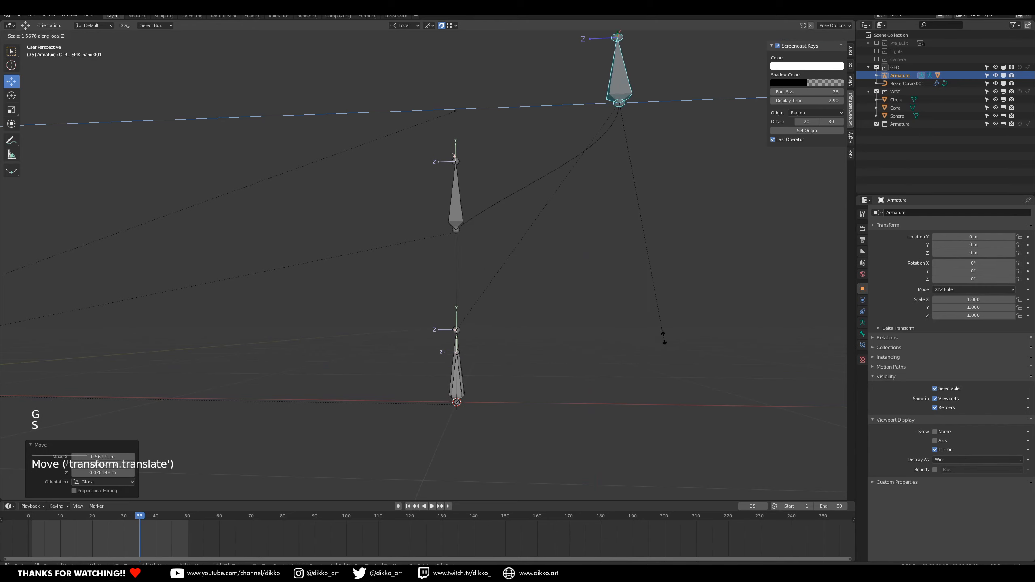
pyautogui.click(669, 354)
pyautogui.hotkey('ctrl', 'z')
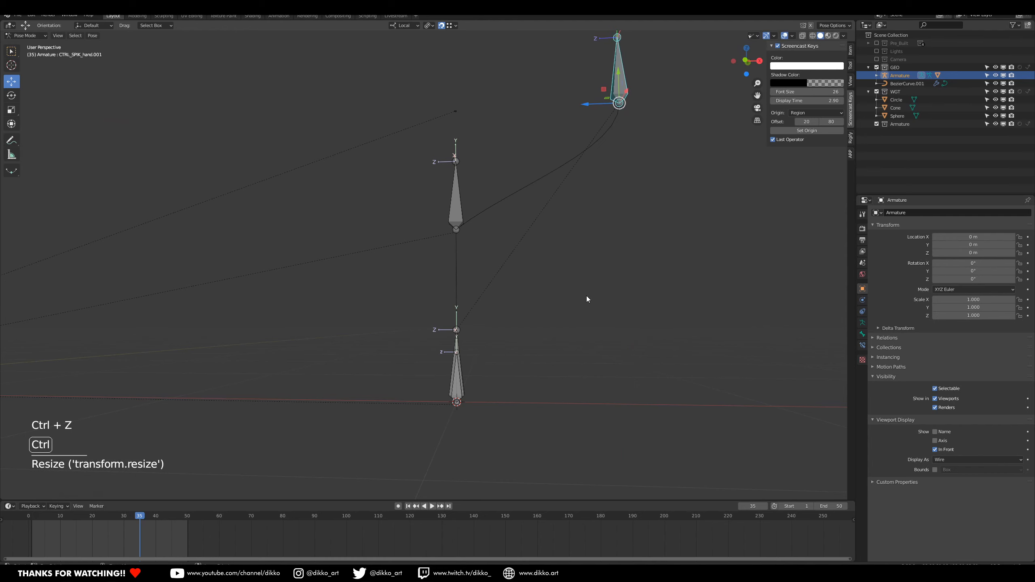
pyautogui.hotkey('ctrl', 'z')
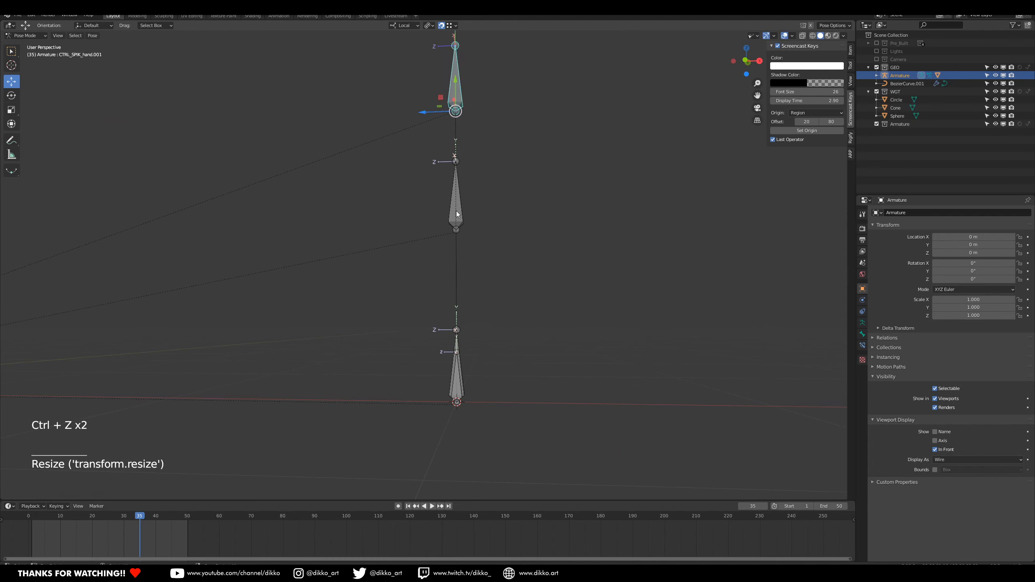
# Reselect the Bézier curve's middle control point in Edit Mode and assign it to the Hook.002 modifier again.
pyautogui.click(457, 253)
pyautogui.click(25, 35)
pyautogui.click(25, 46)
pyautogui.click(461, 254)
pyautogui.press('Tab')
pyautogui.moveTo(418, 210); pyautogui.dragTo(487, 246)
pyautogui.moveTo(427, 169); pyautogui.dragTo(640, 347)
pyautogui.click(455, 231)
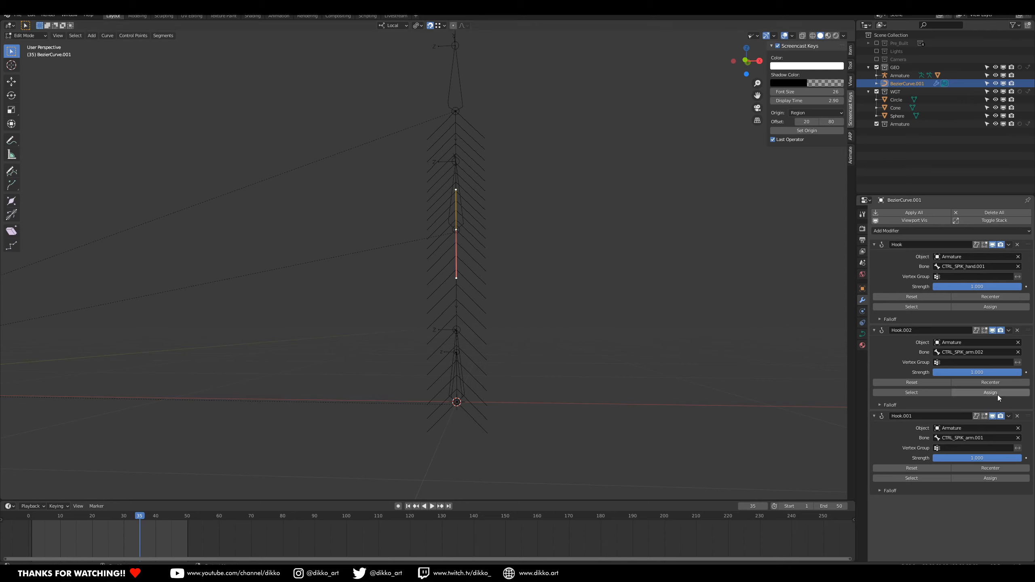
pyautogui.click(984, 394)
pyautogui.click(983, 394)
pyautogui.click(984, 394)
pyautogui.click(984, 394)
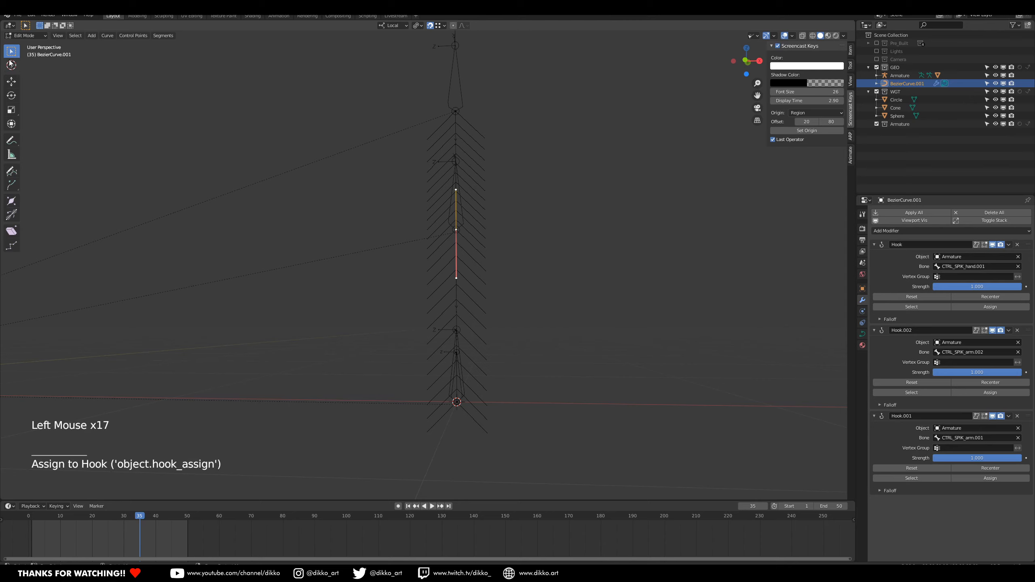
# Return to the armature's Pose Mode and move the CTRL_SPIK_arm.002 bone sideways to test the middle hook.
pyautogui.click(11, 27)
pyautogui.click(31, 35)
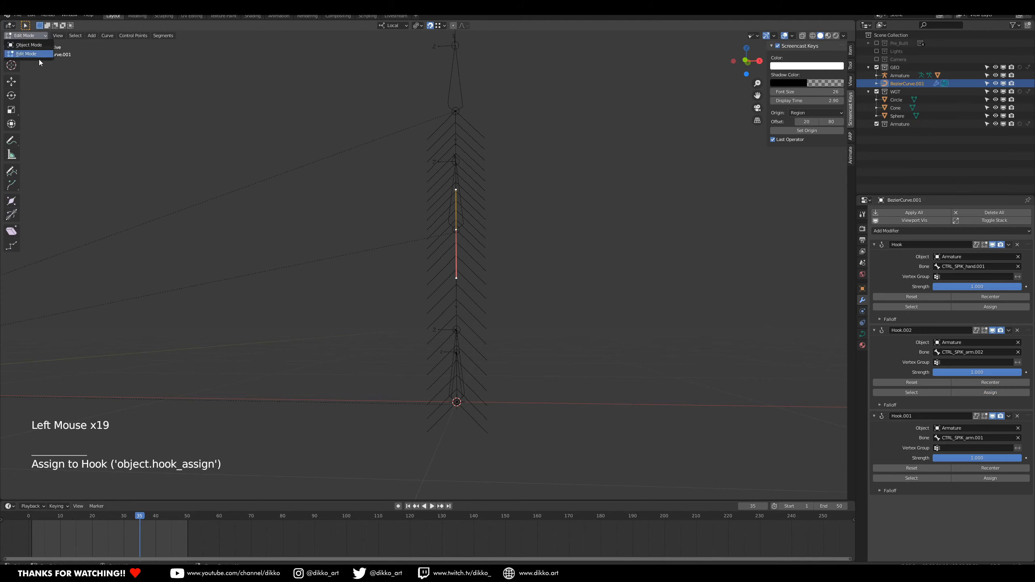
pyautogui.click(31, 44)
pyautogui.click(469, 220)
pyautogui.click(18, 36)
pyautogui.click(25, 35)
pyautogui.click(31, 62)
pyautogui.click(456, 206)
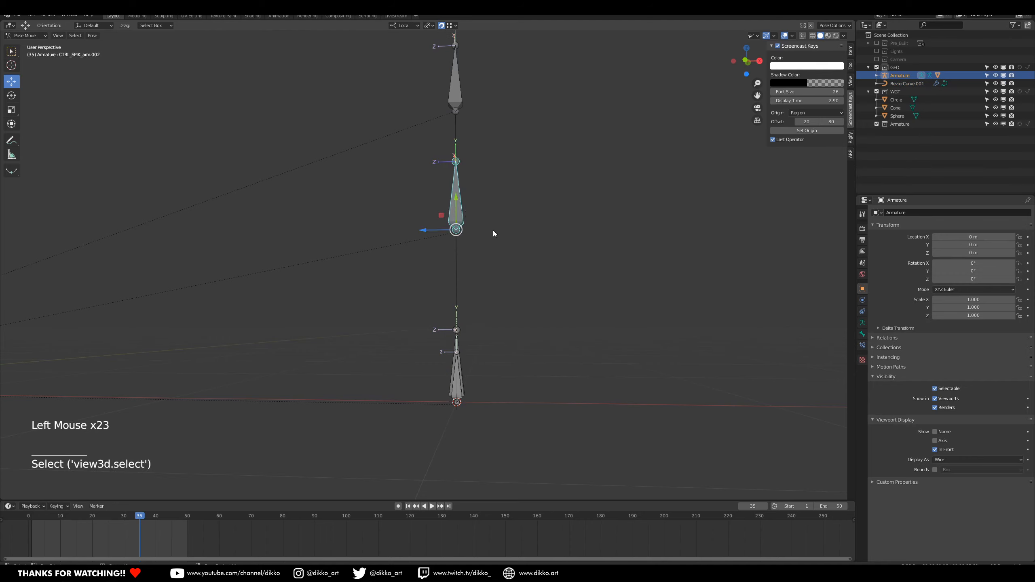
pyautogui.press('g')
pyautogui.click(635, 206)
# Test scaling the CTRL_SPIK_arm.002 bone along local Y and rotating it, undoing each change.
pyautogui.press('s')
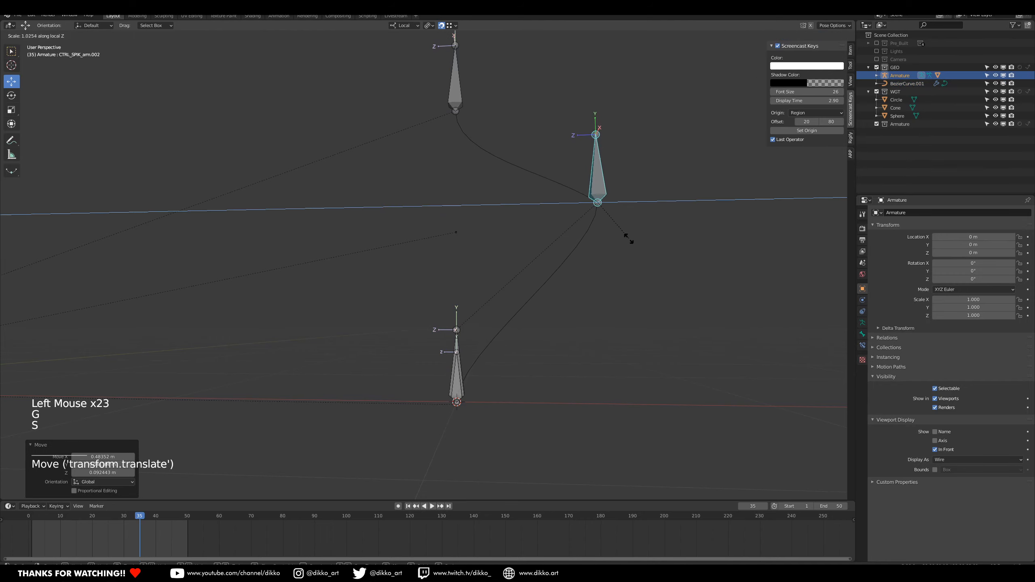
pyautogui.press('y')
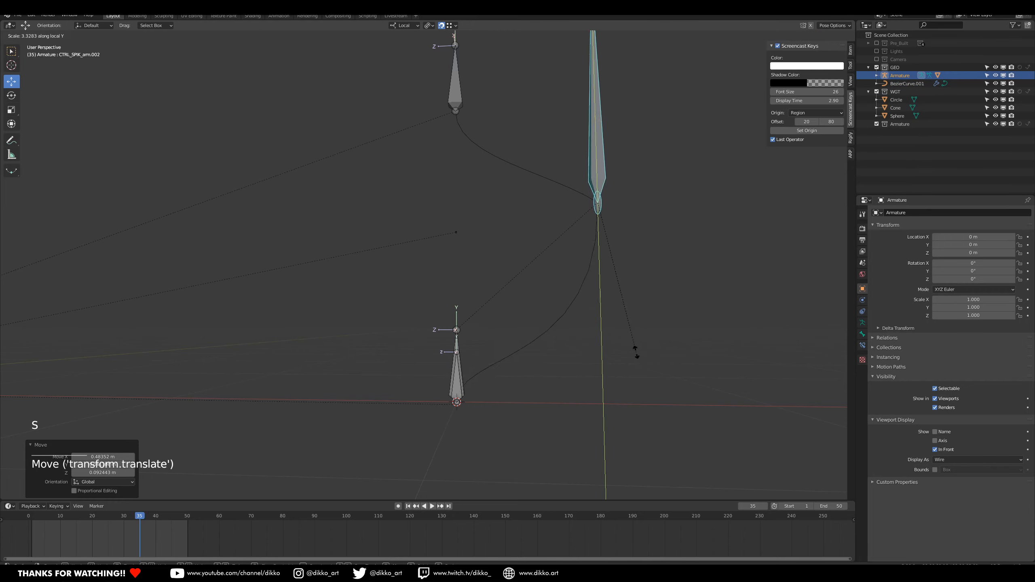
pyautogui.click(604, 314)
pyautogui.hotkey('ctrl', 'z')
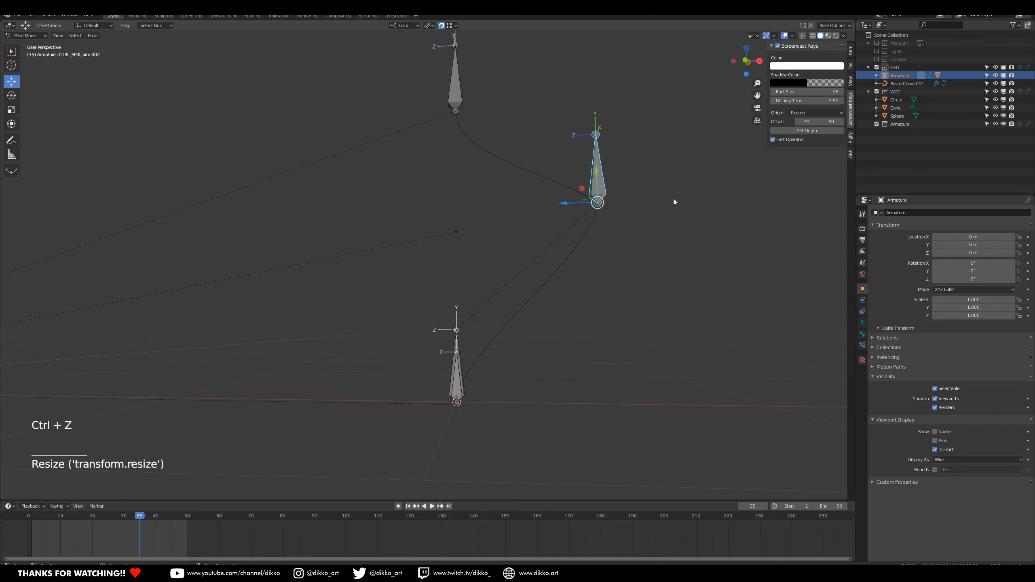
pyautogui.press('t')
pyautogui.press('r')
pyautogui.click(612, 118)
pyautogui.hotkey('ctrl', 'z')
# Check the armature in Edit Mode, return to Pose Mode and clear the CTRL_SPIK_arm.002 bone's location.
pyautogui.press('Tab')
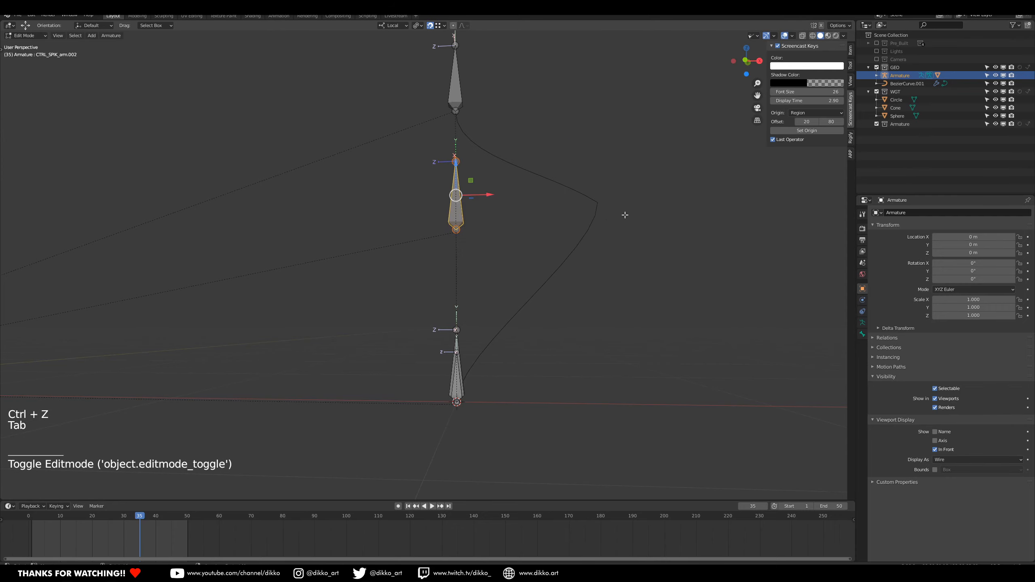
pyautogui.press('Tab')
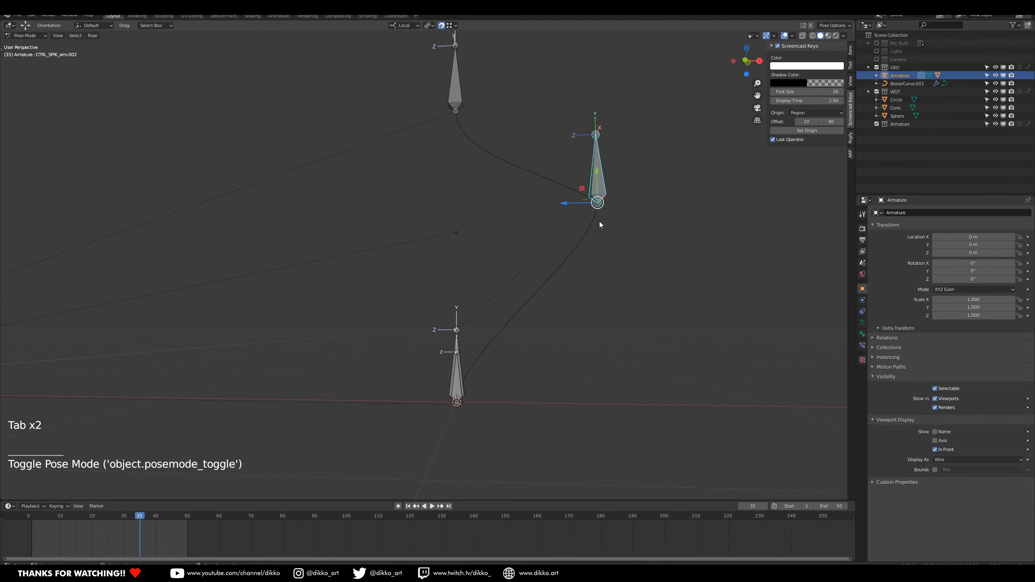
pyautogui.hotkey('alt', 'g')
pyautogui.press('Tab')
pyautogui.press('Tab')
# Switch from the armature to the Bézier curve's Edit Mode and select its middle control point.
pyautogui.click(455, 256)
pyautogui.click(24, 36)
pyautogui.click(22, 45)
pyautogui.click(456, 259)
pyautogui.press('Tab')
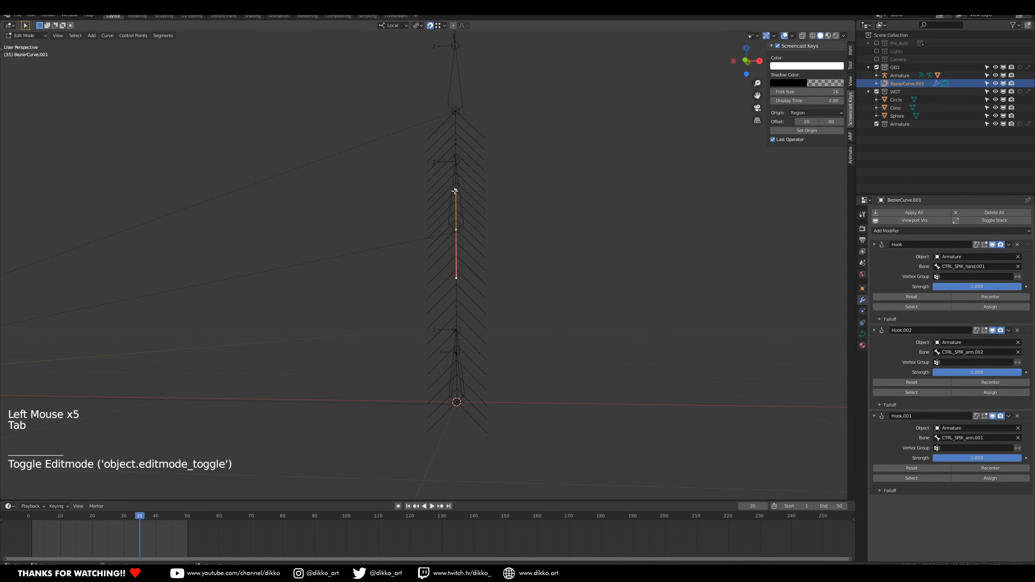
pyautogui.click(455, 190)
pyautogui.moveTo(428, 182); pyautogui.dragTo(518, 307)
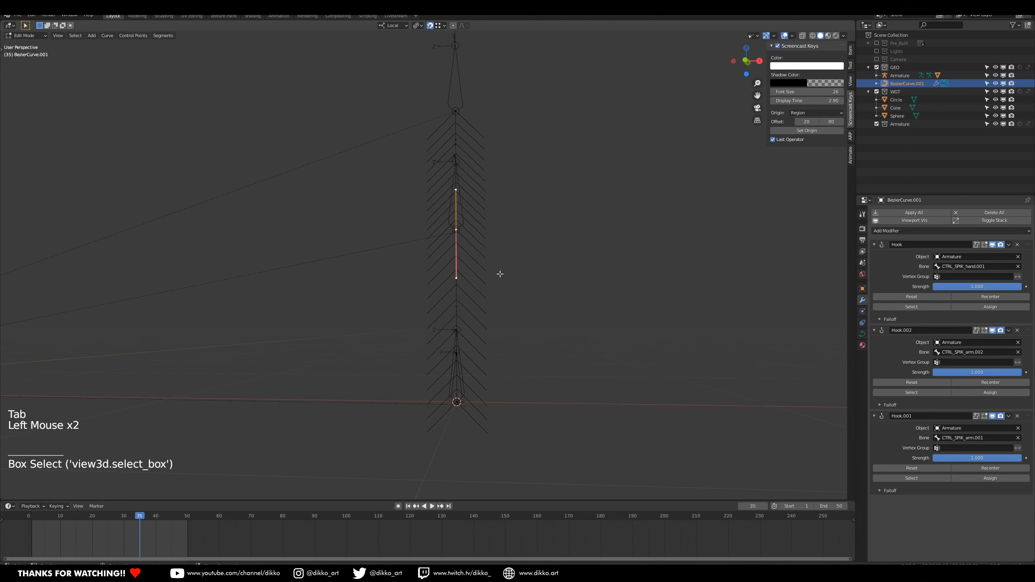
# Select all the curve's control points and set their handle type first to Automatic and finally to Aligned.
pyautogui.rightClick(455, 231)
pyautogui.moveTo(452, 348)
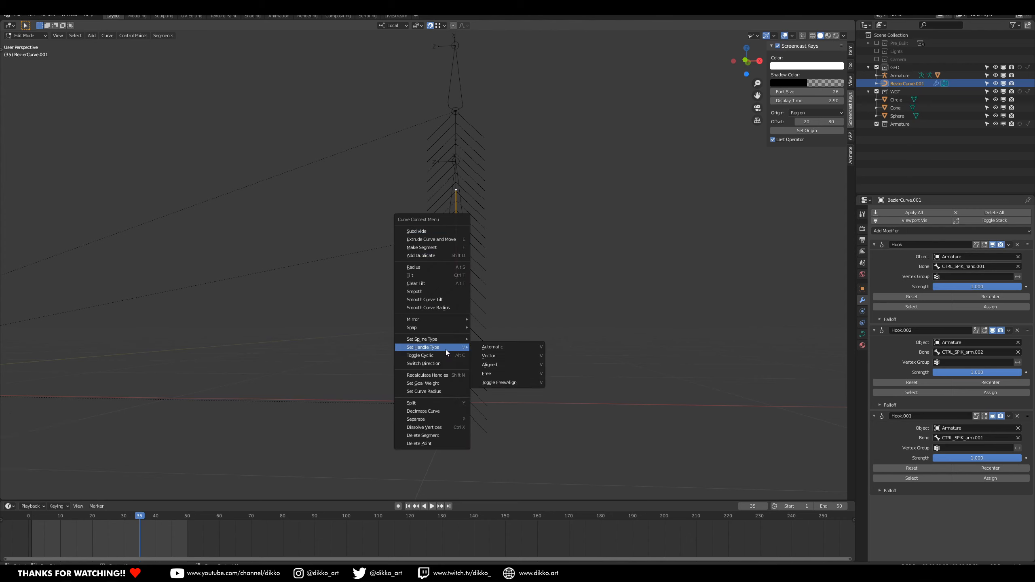
pyautogui.moveTo(392, 94); pyautogui.dragTo(571, 451)
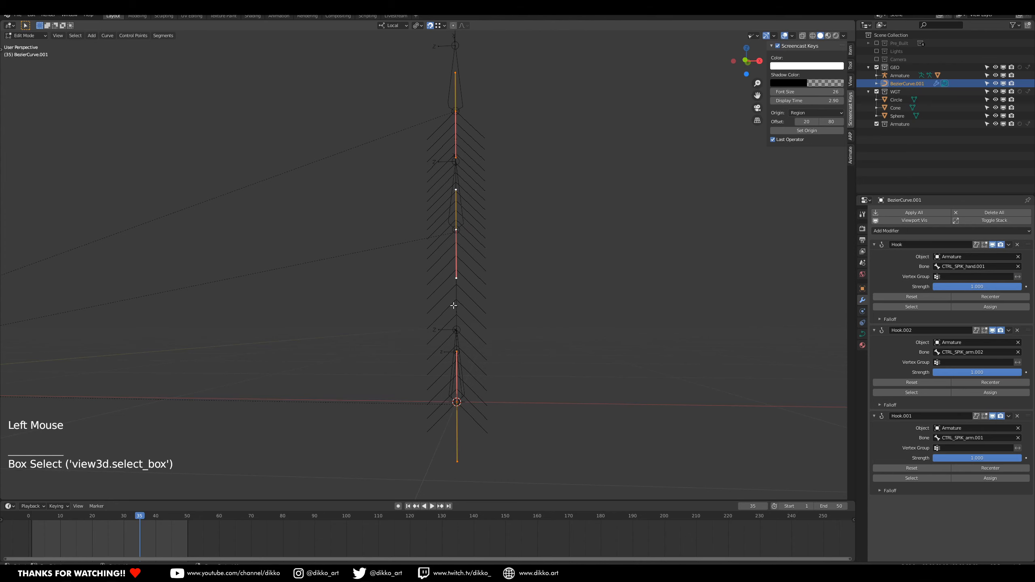
pyautogui.rightClick(458, 233)
pyautogui.moveTo(457, 350)
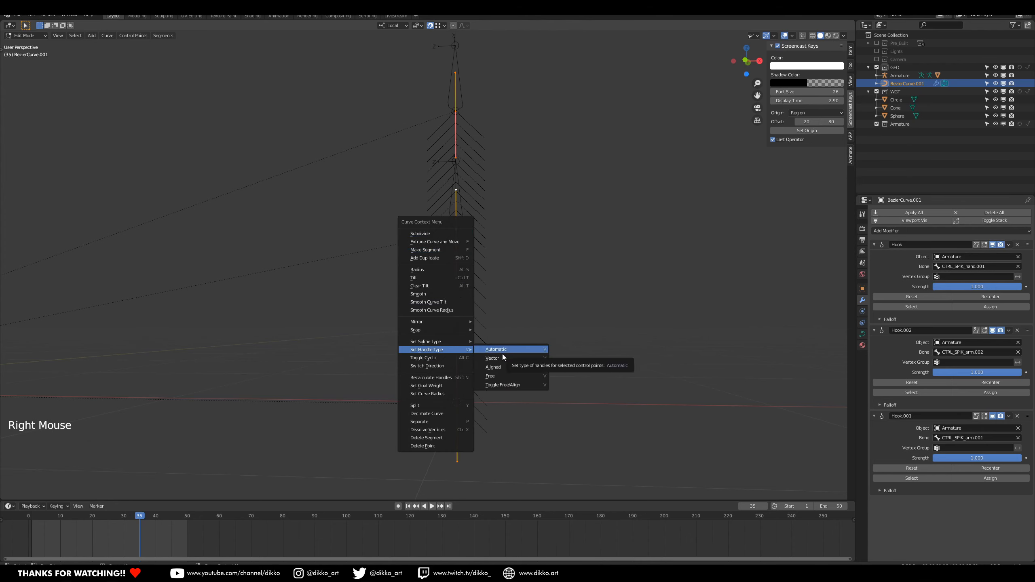
pyautogui.click(518, 351)
pyautogui.rightClick(455, 227)
pyautogui.moveTo(456, 228)
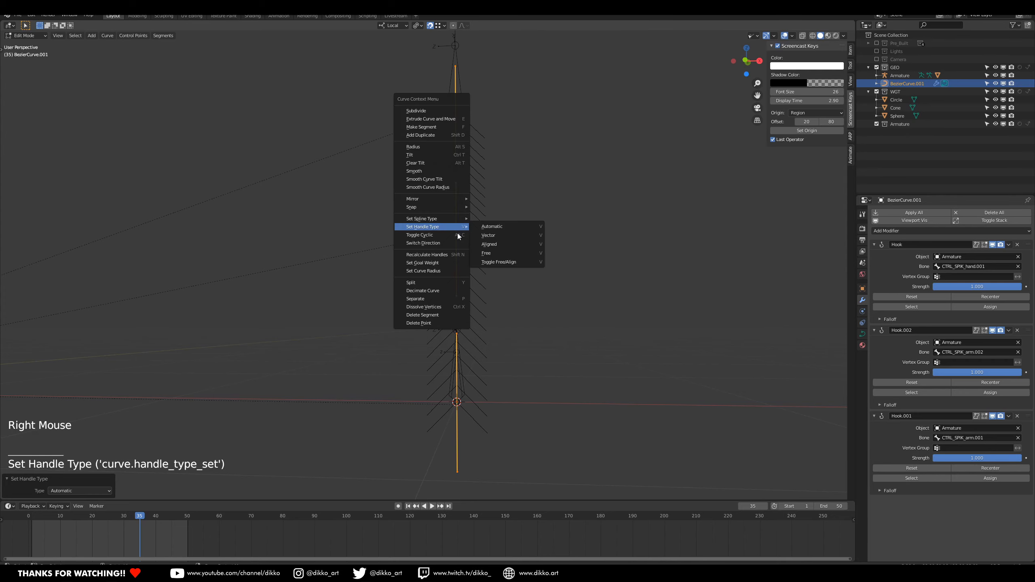
pyautogui.click(506, 245)
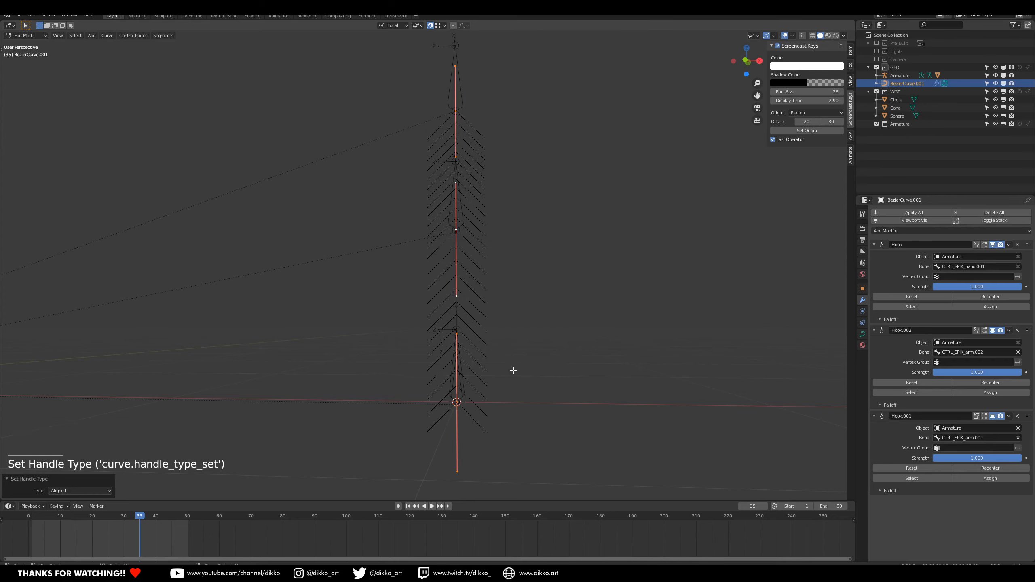
# Select only the curve's middle control point with both handles and assign it to the Hook.002 modifier.
pyautogui.click(485, 239)
pyautogui.moveTo(426, 176); pyautogui.dragTo(577, 303)
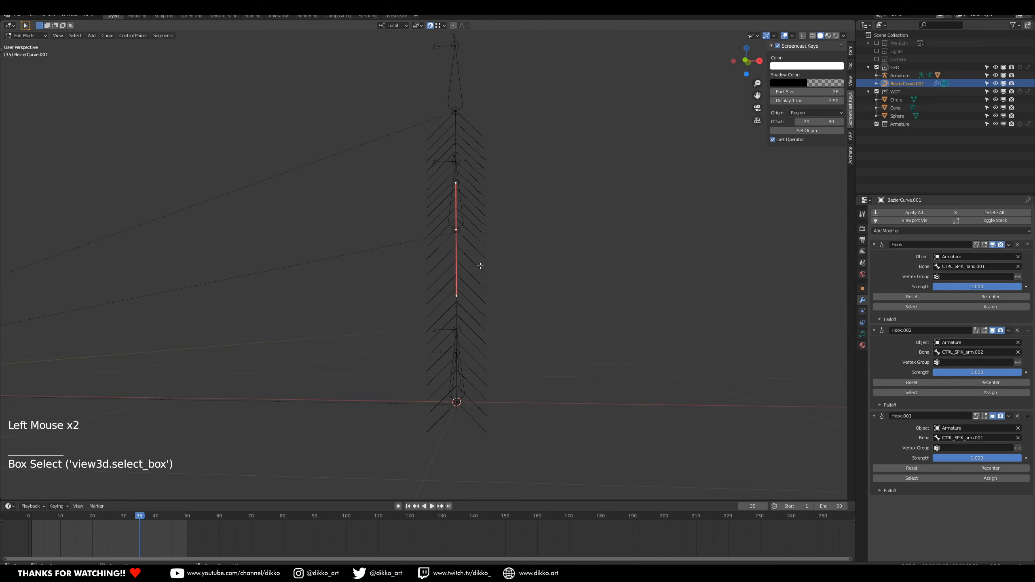
pyautogui.click(979, 394)
pyautogui.click(980, 394)
pyautogui.click(985, 392)
pyautogui.doubleClick(986, 392)
pyautogui.click(985, 392)
pyautogui.doubleClick(985, 392)
pyautogui.doubleClick(986, 392)
pyautogui.click(986, 392)
pyautogui.doubleClick(986, 392)
# Go back to the armature's Pose Mode and move the CTRL_SPIK_arm.002 bone sideways to retest the reassigned hook.
pyautogui.click(30, 36)
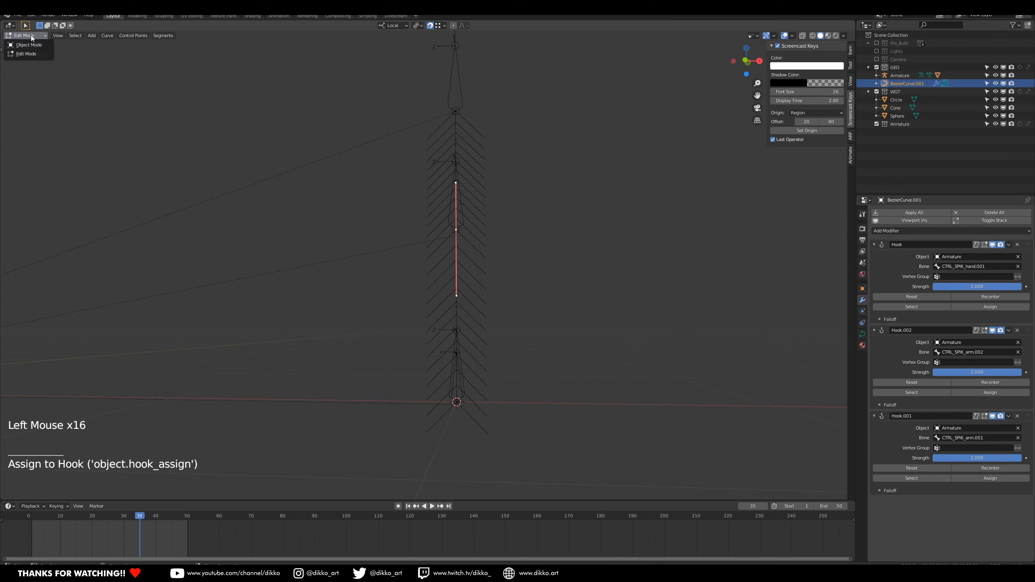
pyautogui.click(29, 45)
pyautogui.click(462, 209)
pyautogui.click(26, 36)
pyautogui.click(25, 63)
pyautogui.click(455, 224)
pyautogui.press('g')
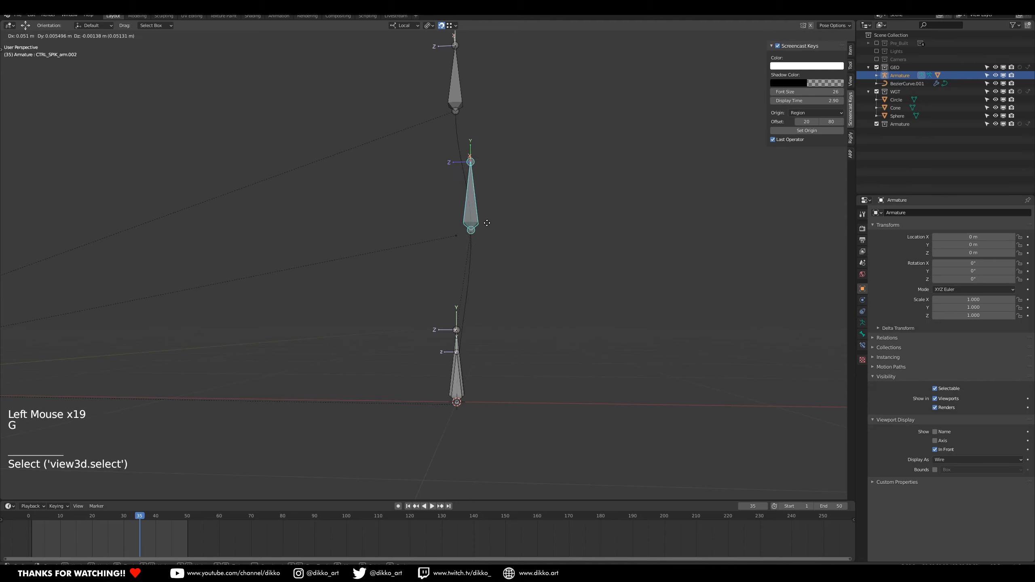
pyautogui.click(607, 232)
# Test scaling the displaced middle control bone along local Y, undo the scaling and clear the bone's location.
pyautogui.press('s')
pyautogui.press('y')
pyautogui.click(628, 339)
pyautogui.hotkey('ctrl', 'z')
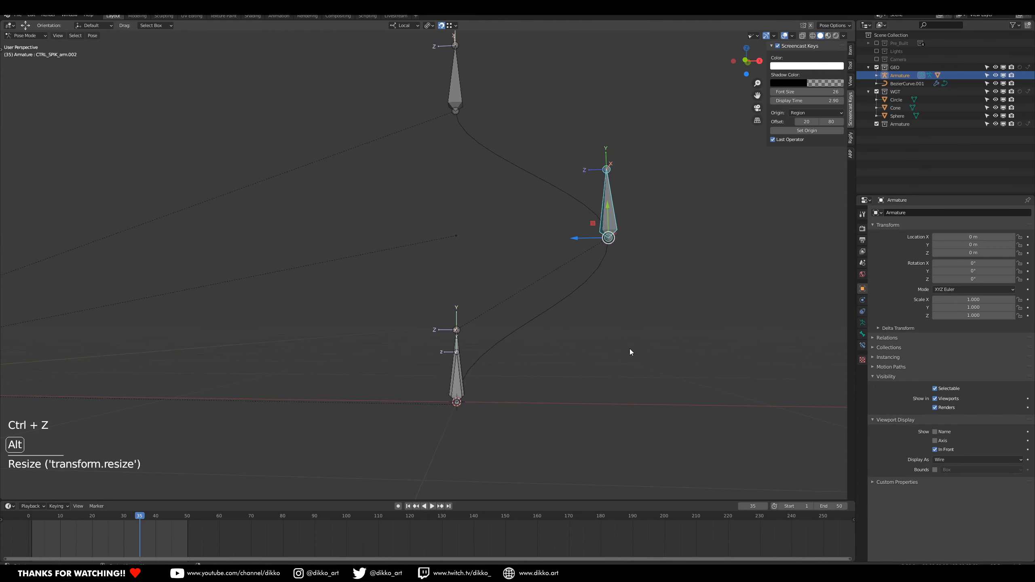
pyautogui.hotkey('alt', 'g')
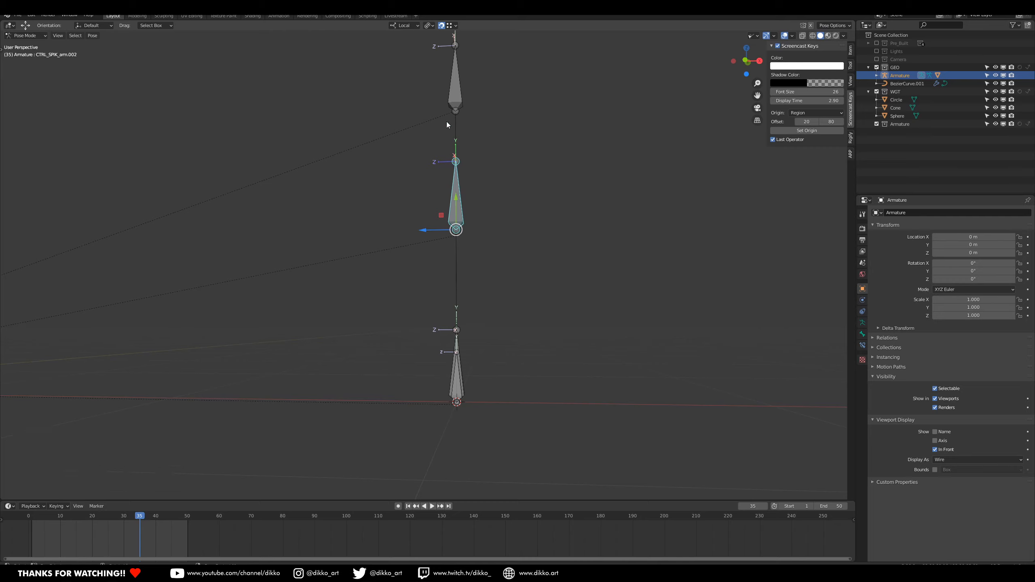
# Stay in the armature's Pose Mode and show its first bone layer in addition to the visible ones.
pyautogui.click(24, 35)
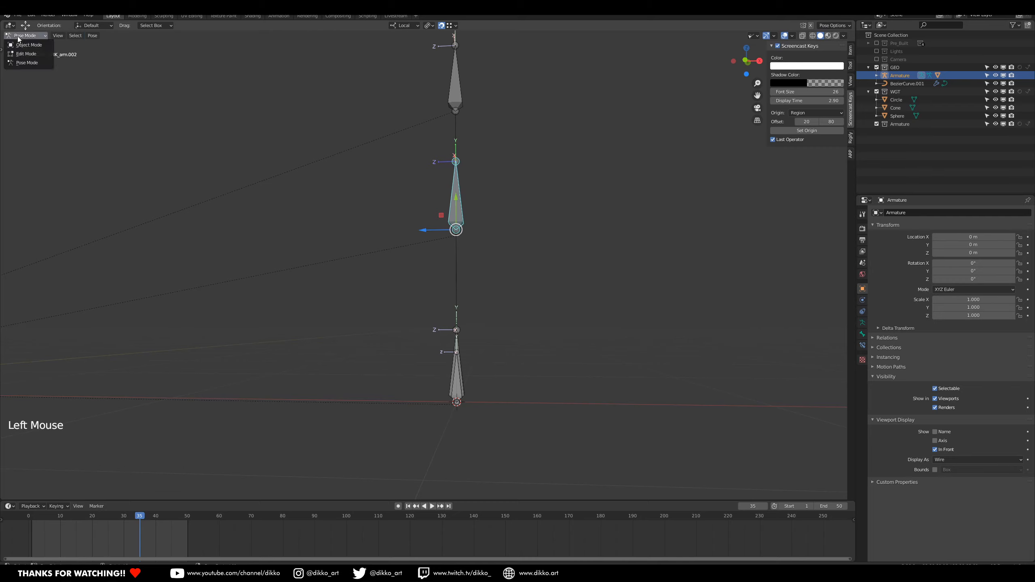
pyautogui.click(45, 60)
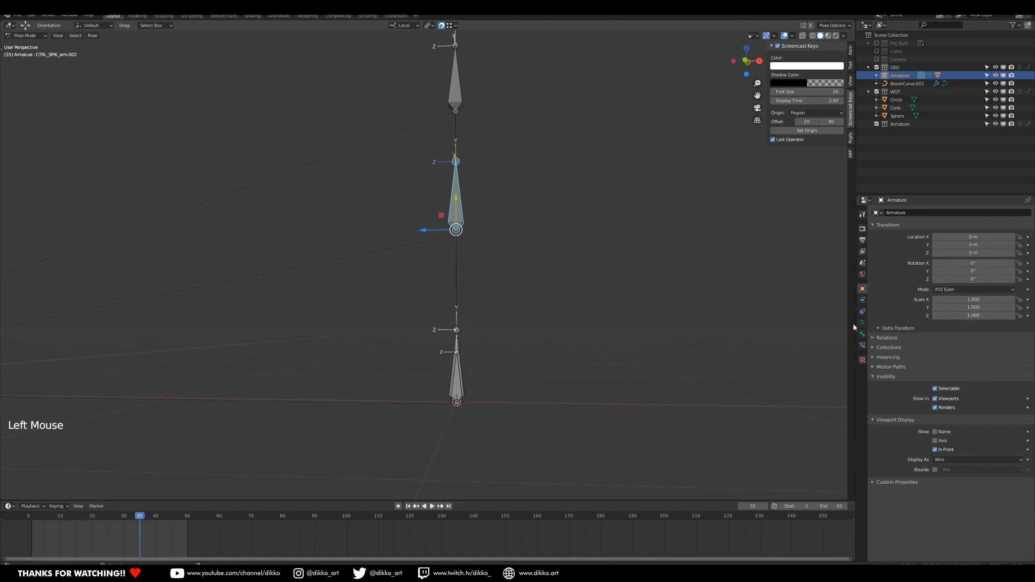
pyautogui.click(862, 323)
pyautogui.keyDown('shift'); pyautogui.click(876, 255); pyautogui.keyUp('shift')
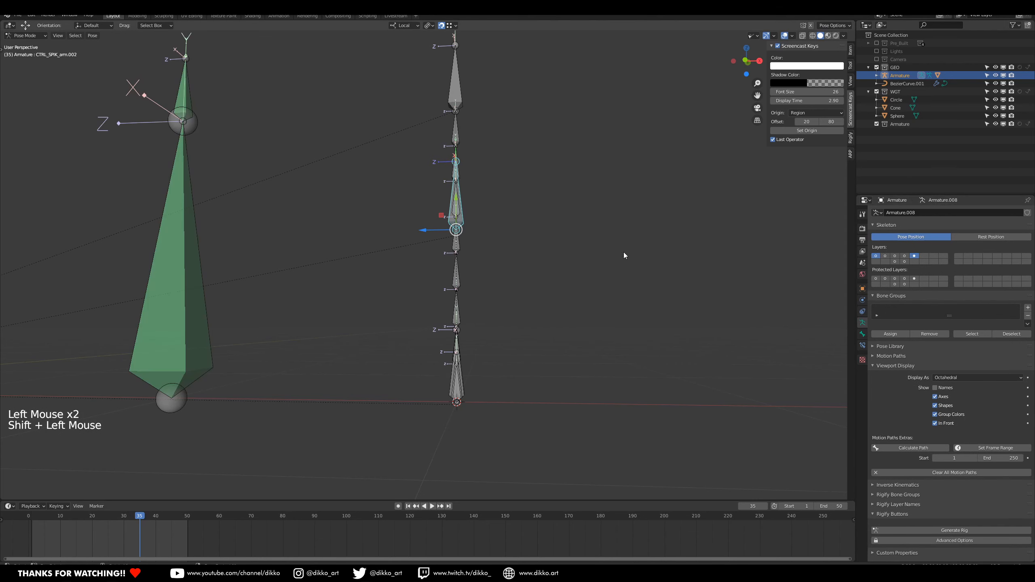
# Select the topmost arm deform bone, DEF_SPIK_arm.008, and add a Spline IK constraint to it.
pyautogui.click(456, 129)
pyautogui.moveTo(527, 275); pyautogui.dragTo(475, 103, button='middle')
pyautogui.scroll(1, 489, 174)
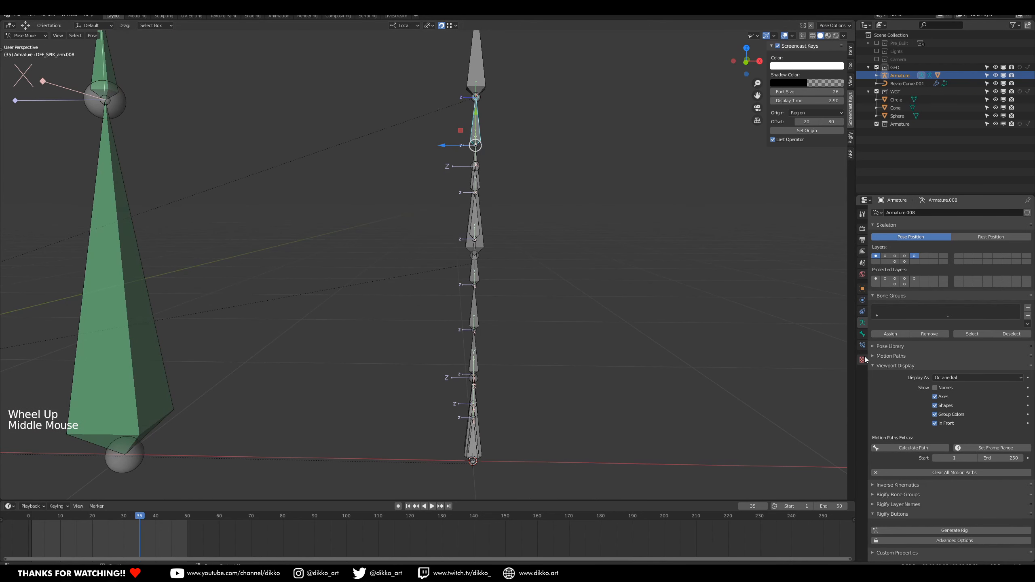
pyautogui.click(862, 346)
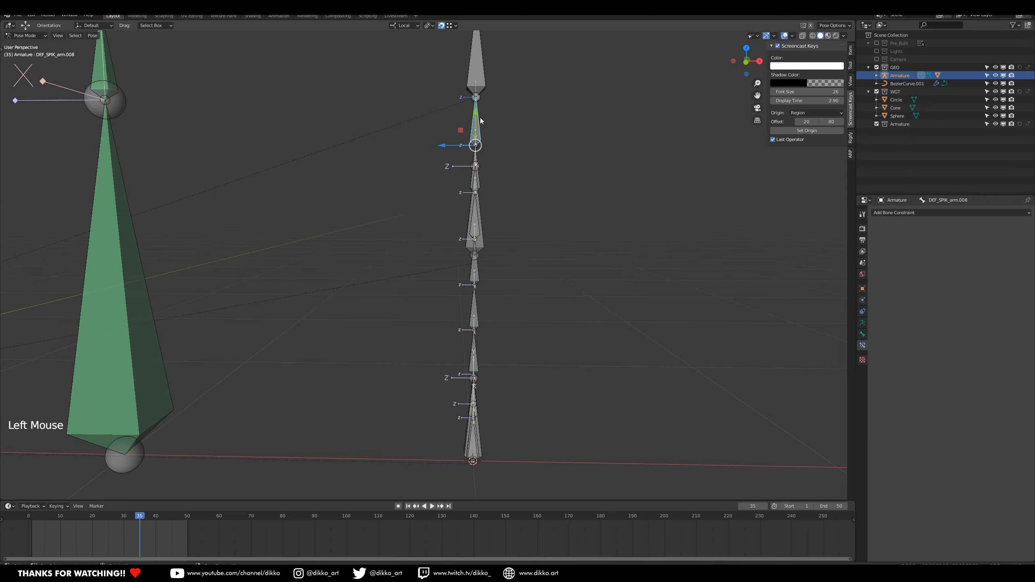
pyautogui.click(486, 133)
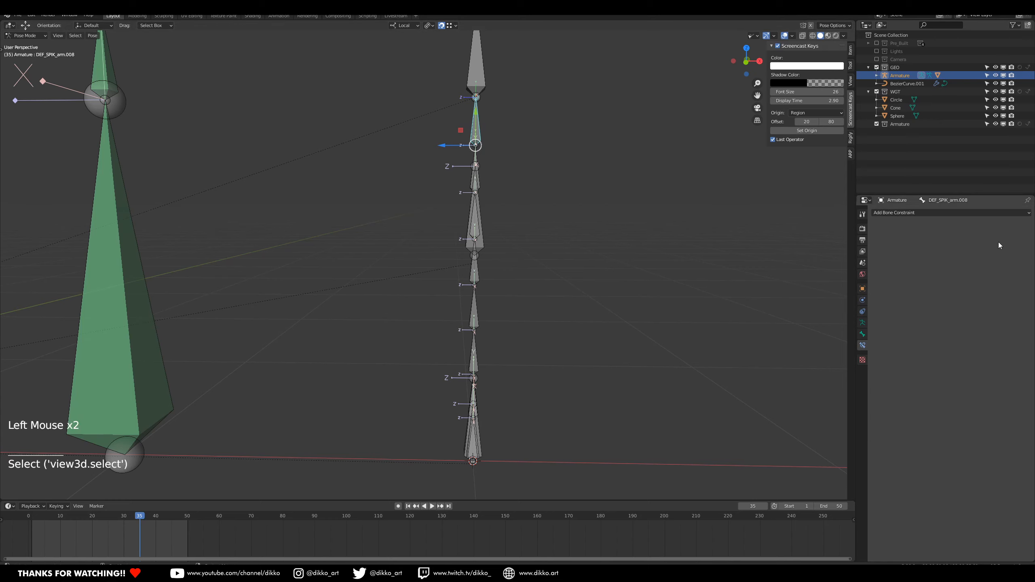
pyautogui.click(923, 213)
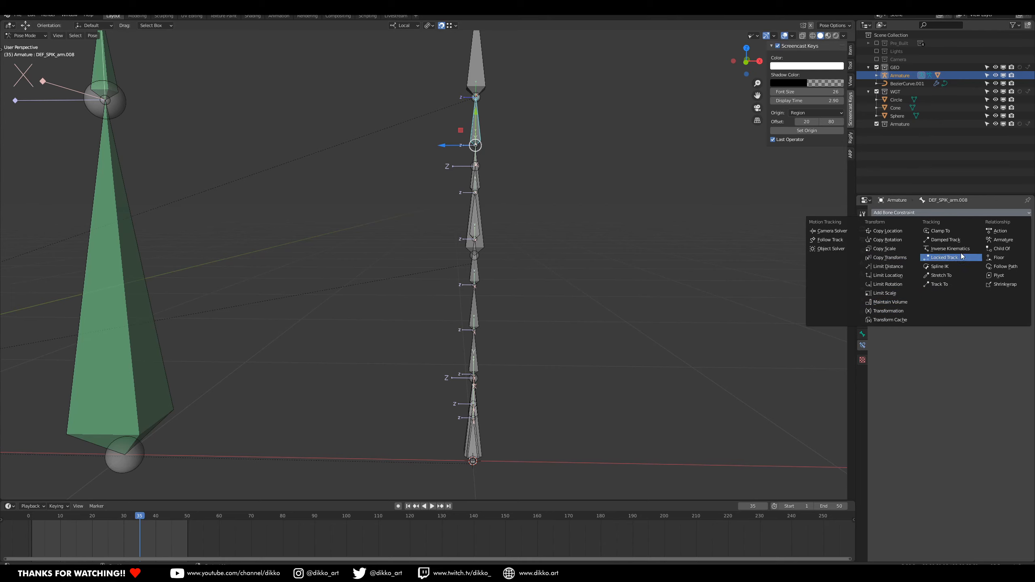
pyautogui.click(945, 267)
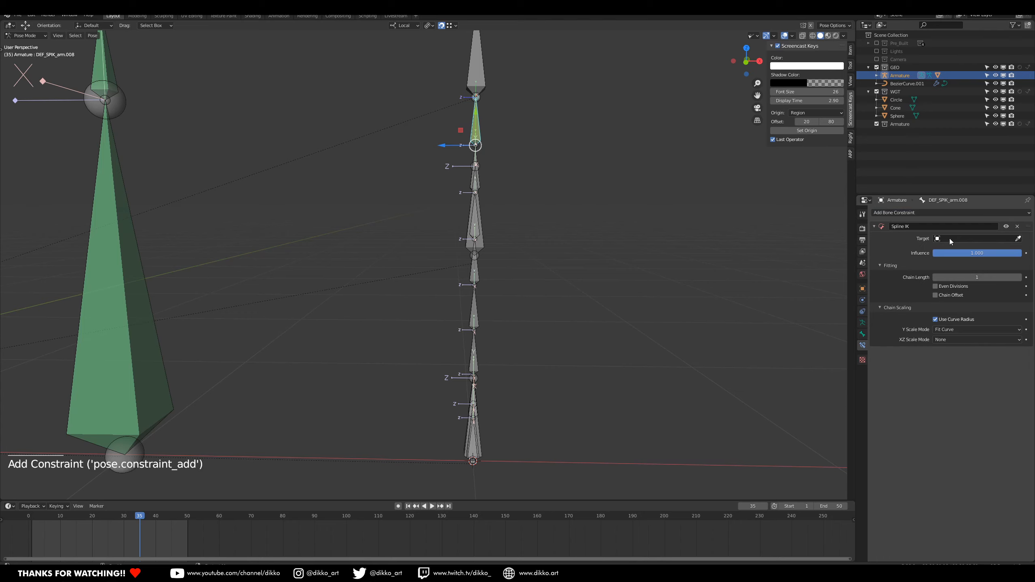
# Set the Spline IK constraint's target to BezierCurve.001 and its chain length to 8.
pyautogui.click(950, 240)
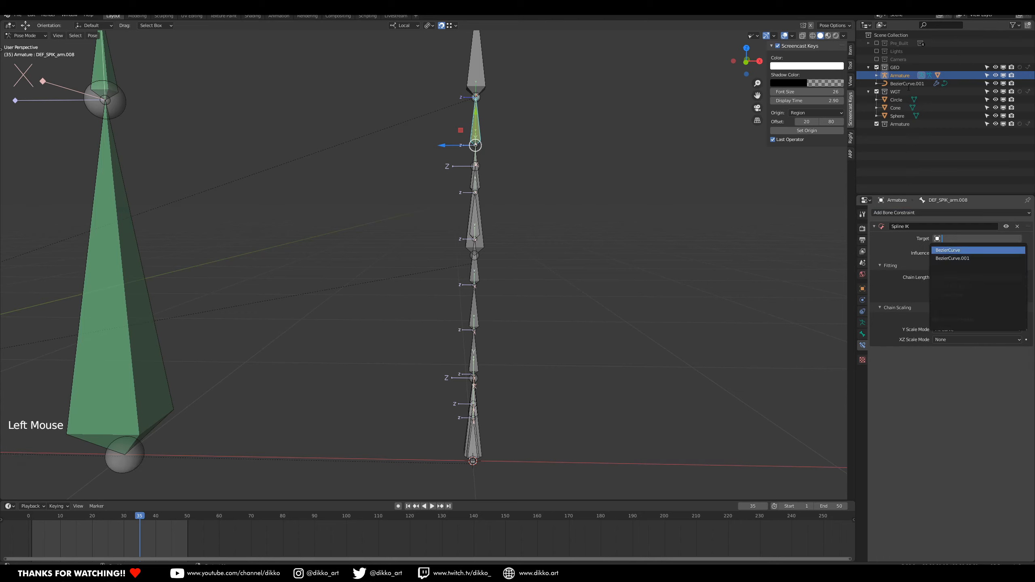
pyautogui.click(1019, 238)
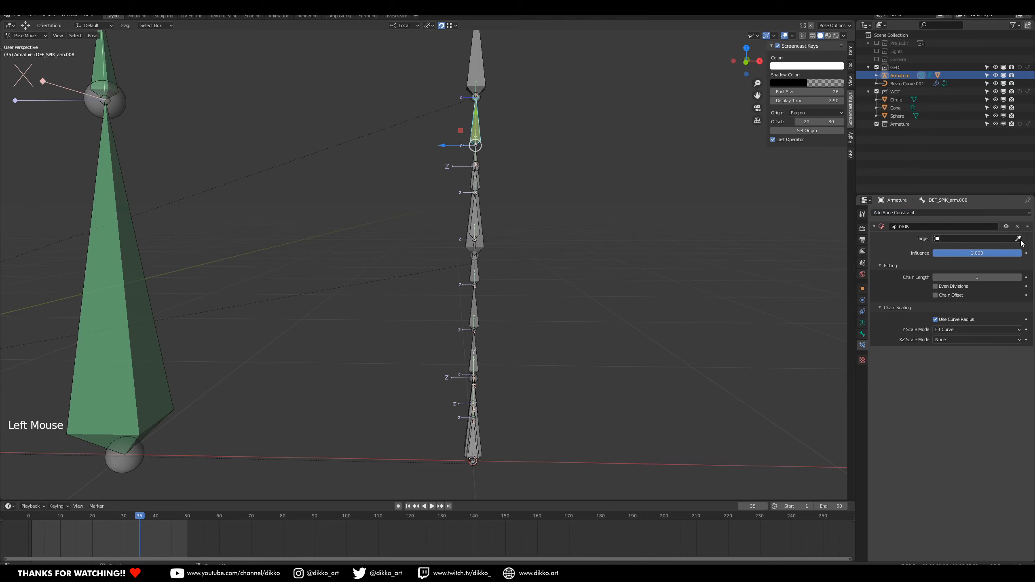
pyautogui.click(925, 83)
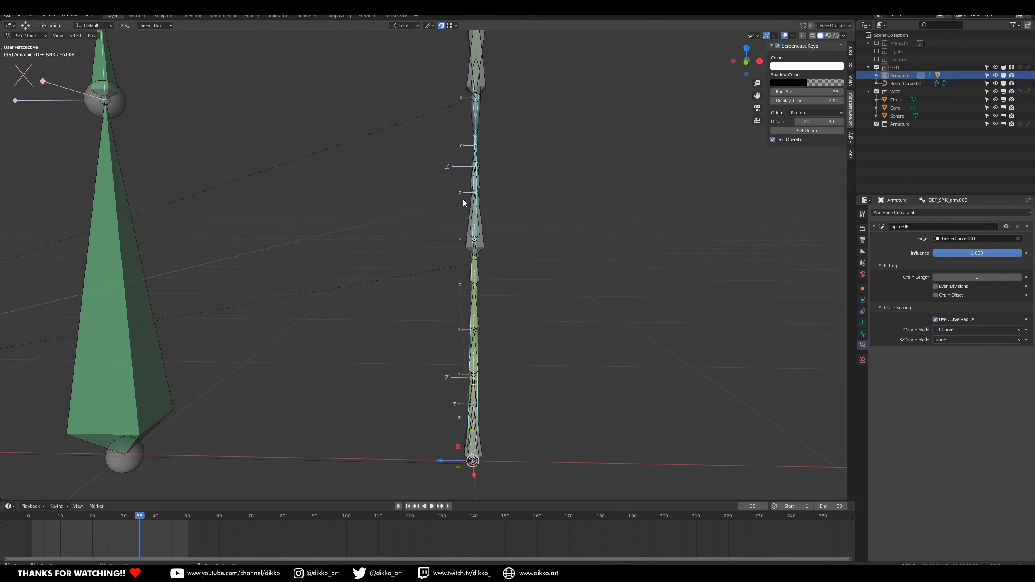
pyautogui.click(980, 279)
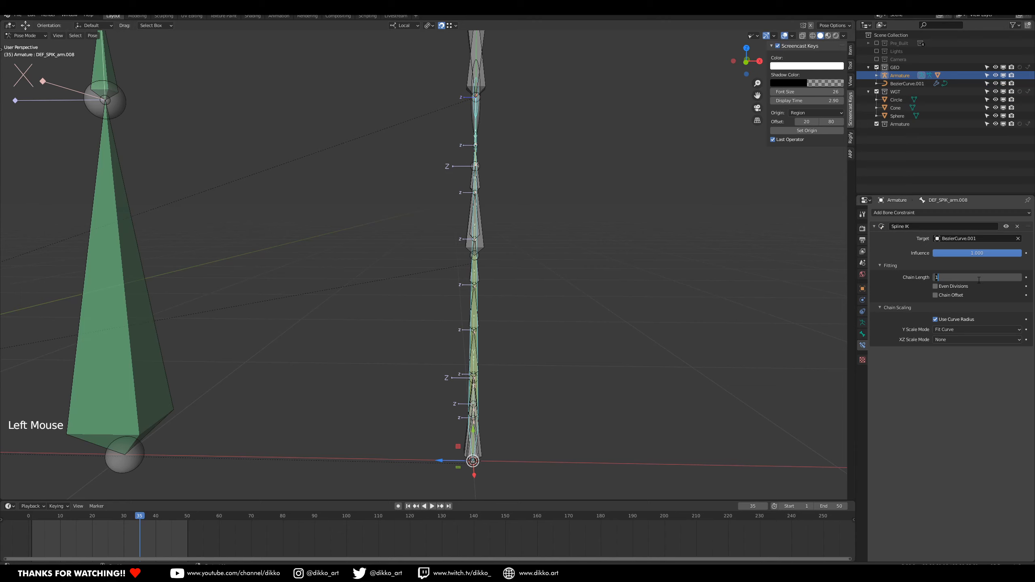
pyautogui.write('8')
pyautogui.press('Return')
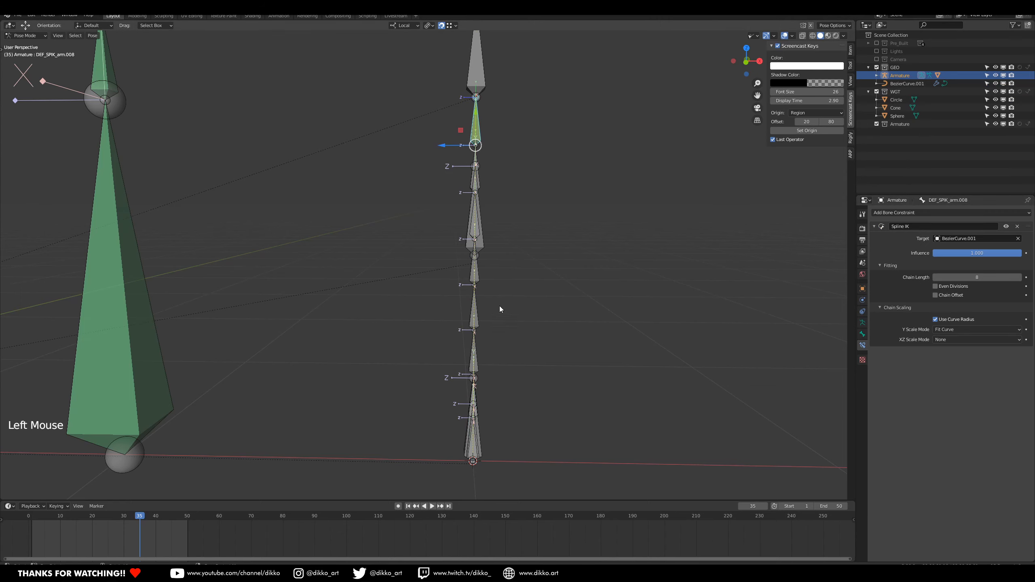
pyautogui.scroll(-1, 484, 185)
pyautogui.keyDown('shift'); pyautogui.moveTo(483, 186); pyautogui.dragTo(482, 181, button='middle'); pyautogui.keyUp('shift')
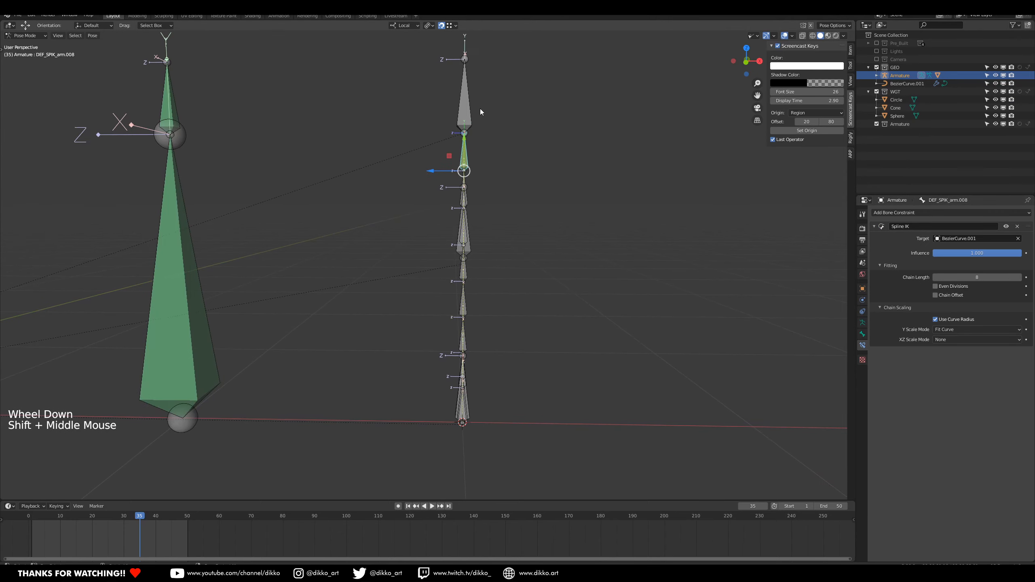
pyautogui.click(469, 104)
pyautogui.press('g')
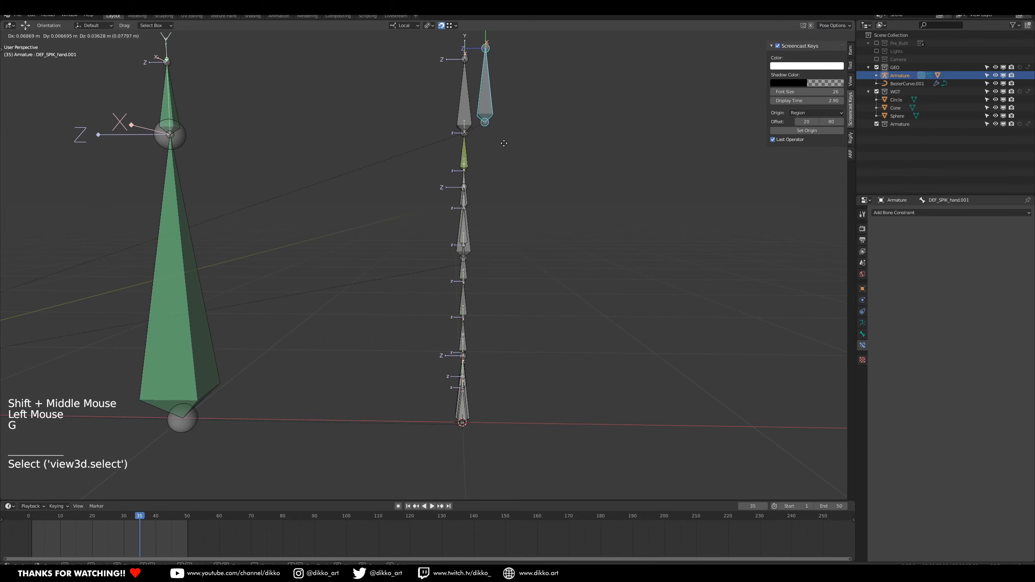
pyautogui.hotkey('ctrl', 'z')
# Test the spline IK by moving the hand control CTRL_SPIK_hand.001 sideways and the middle control CTRL_SPIK_arm.002 the opposite way.
pyautogui.tripleClick(471, 99)
pyautogui.click(471, 99)
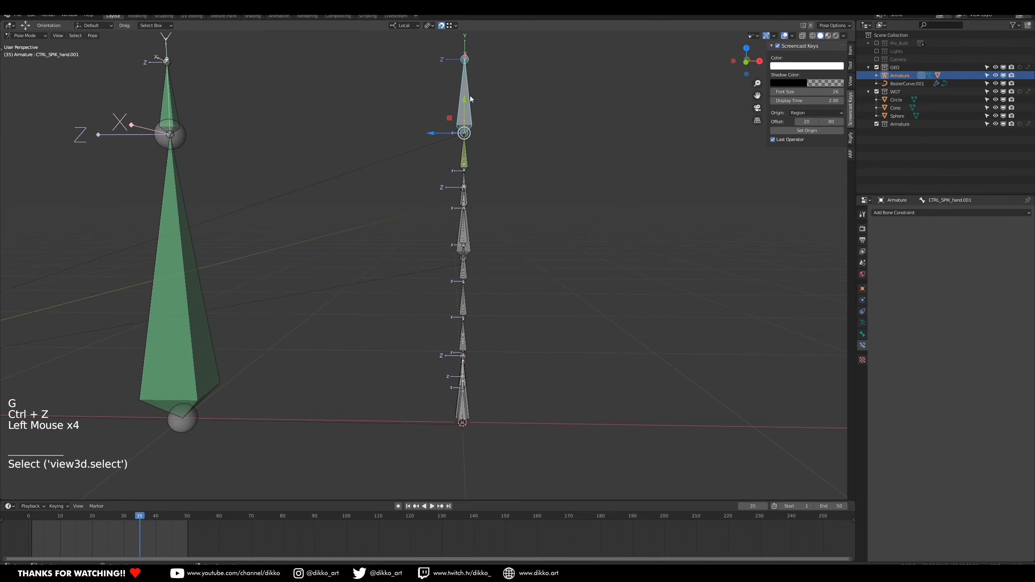
pyautogui.press('g')
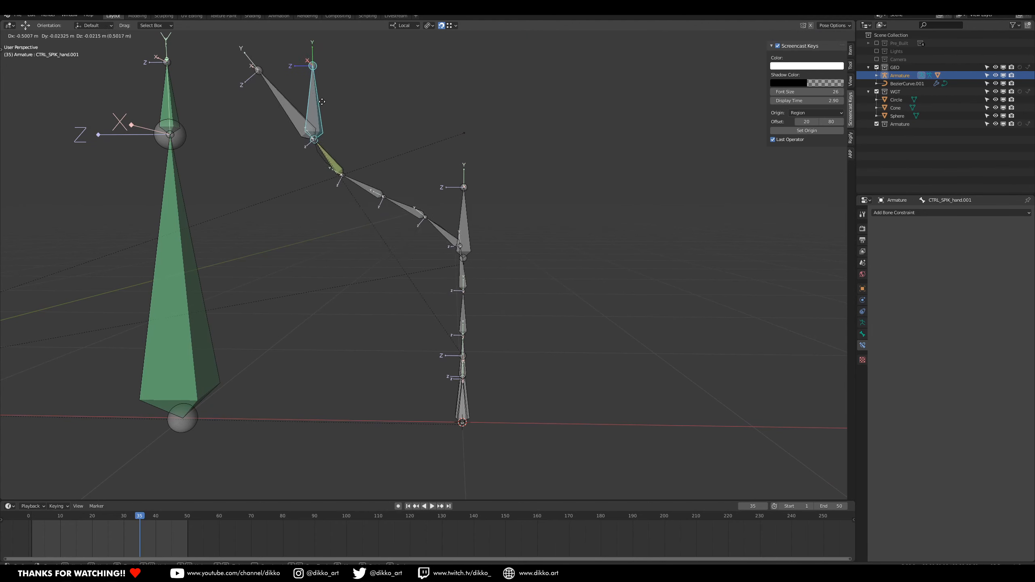
pyautogui.click(355, 101)
pyautogui.click(464, 216)
pyautogui.press('g')
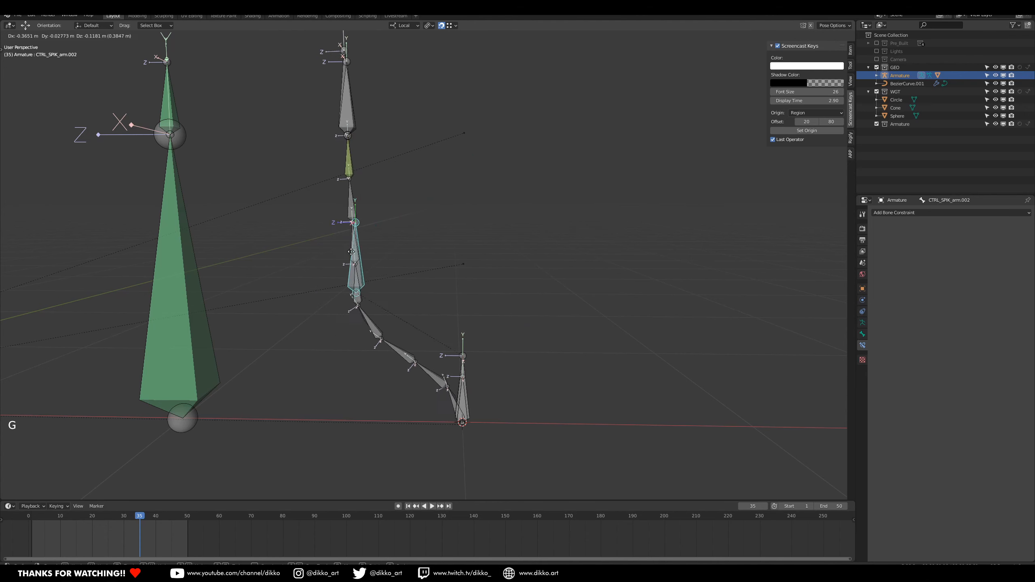
pyautogui.click(502, 179)
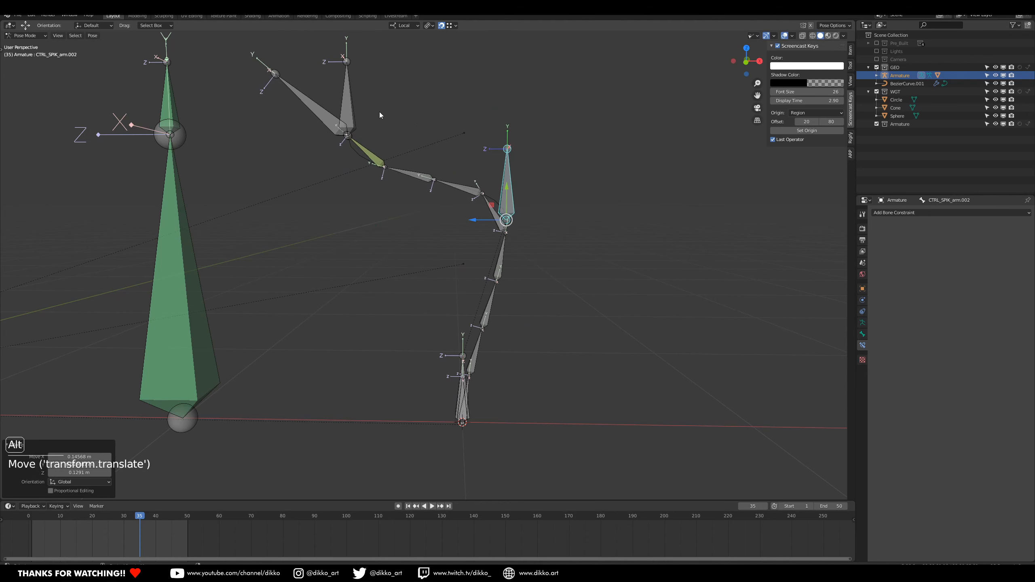
# Check the DEF_SPIK_hand.001 bone's orientation and clear the location of the middle control CTRL_SPIK_arm.002.
pyautogui.click(323, 111)
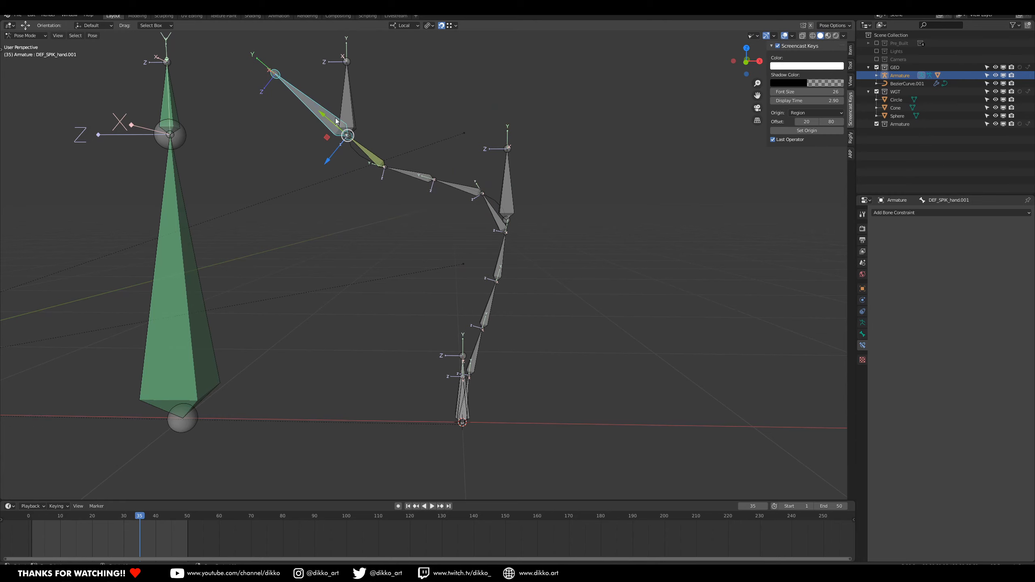
pyautogui.click(463, 377)
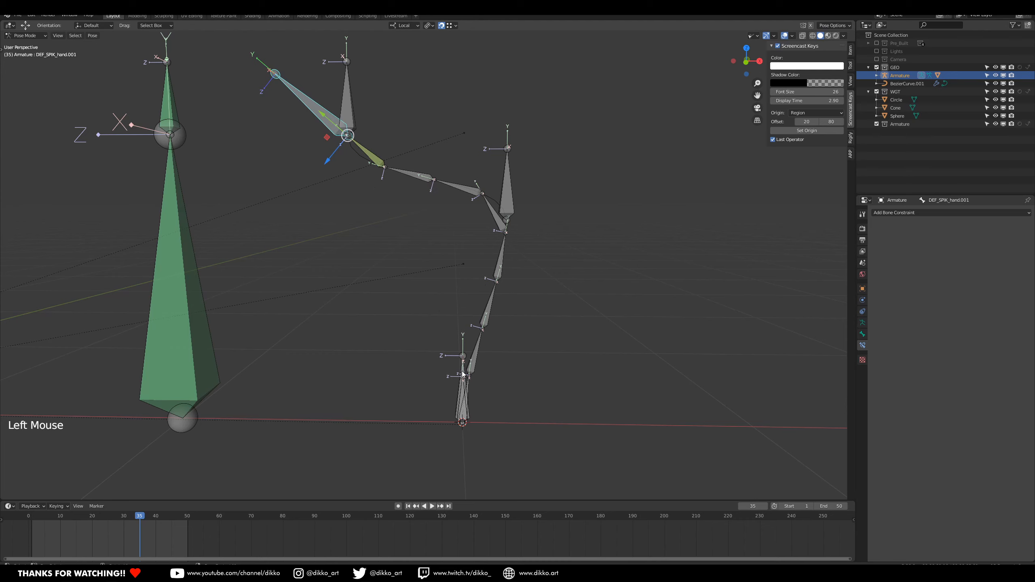
pyautogui.click(320, 116)
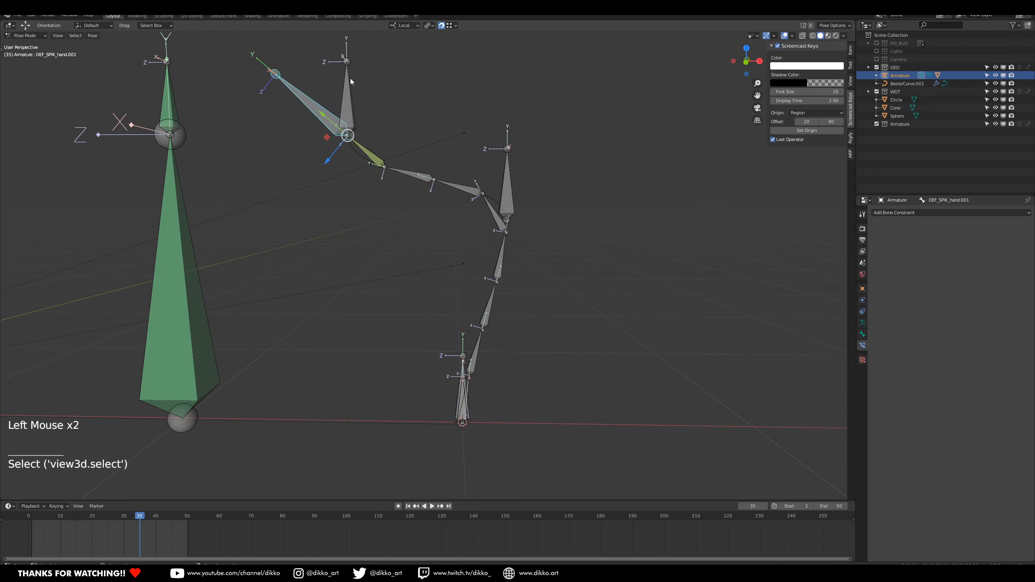
pyautogui.click(511, 216)
pyautogui.hotkey('alt', 'g')
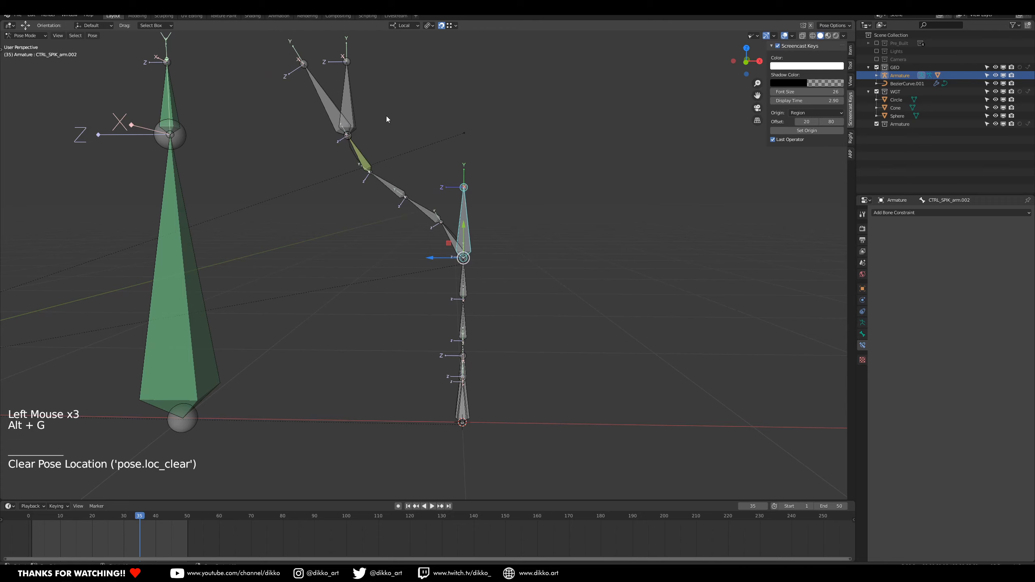
# Add a Copy Transforms constraint to DEF_SPIK_hand.001 with CTRL_SPIK_hand.001 as its target bone.
pyautogui.click(330, 84)
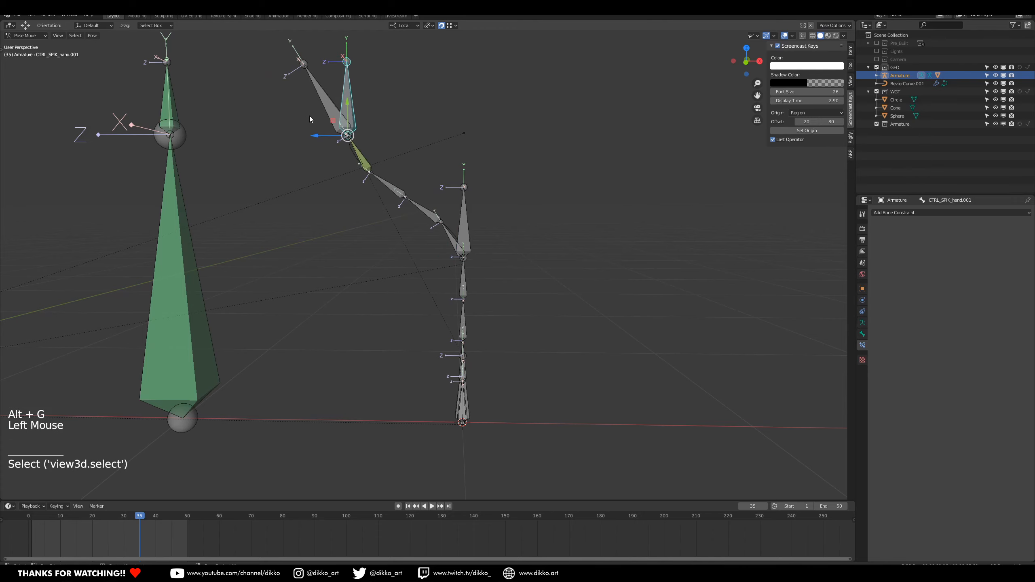
pyautogui.keyDown('shift'); pyautogui.click(324, 93); pyautogui.keyUp('shift')
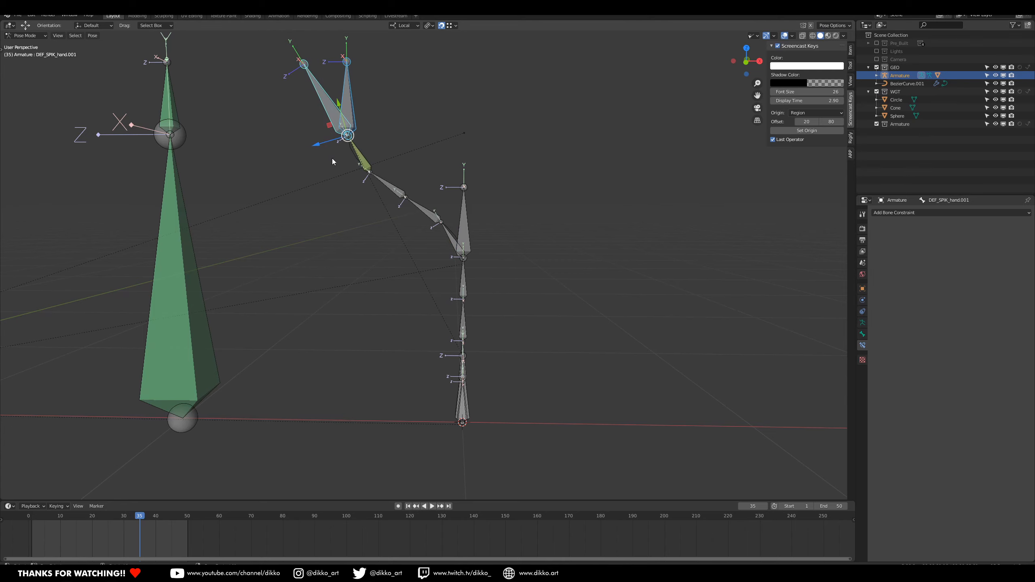
pyautogui.hotkey('shift', 'ctrl', 'c')
pyautogui.click(356, 169)
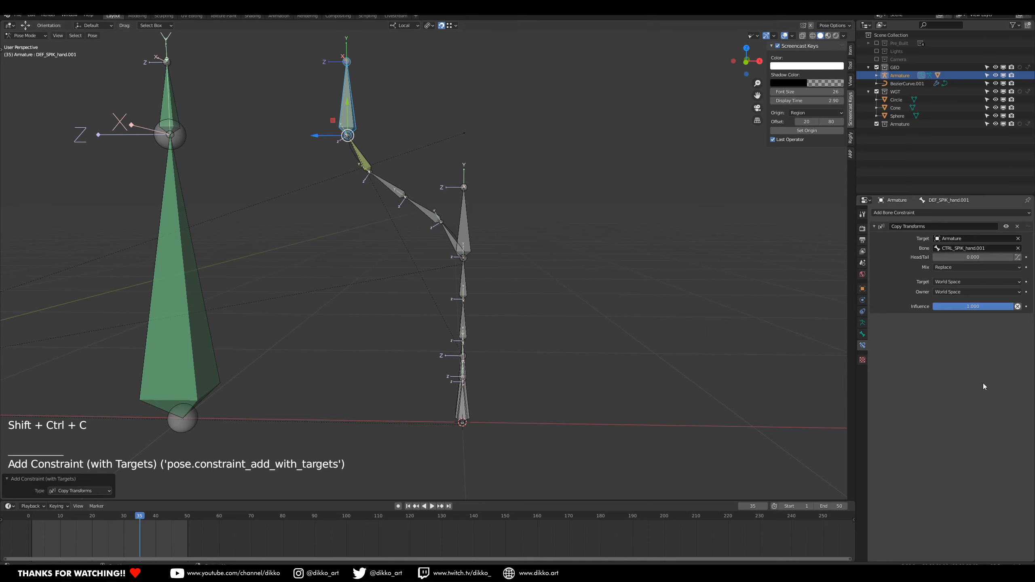
# Select the hand control bone and show only the armature's fifth bone layer, which holds the control bones.
pyautogui.click(351, 80)
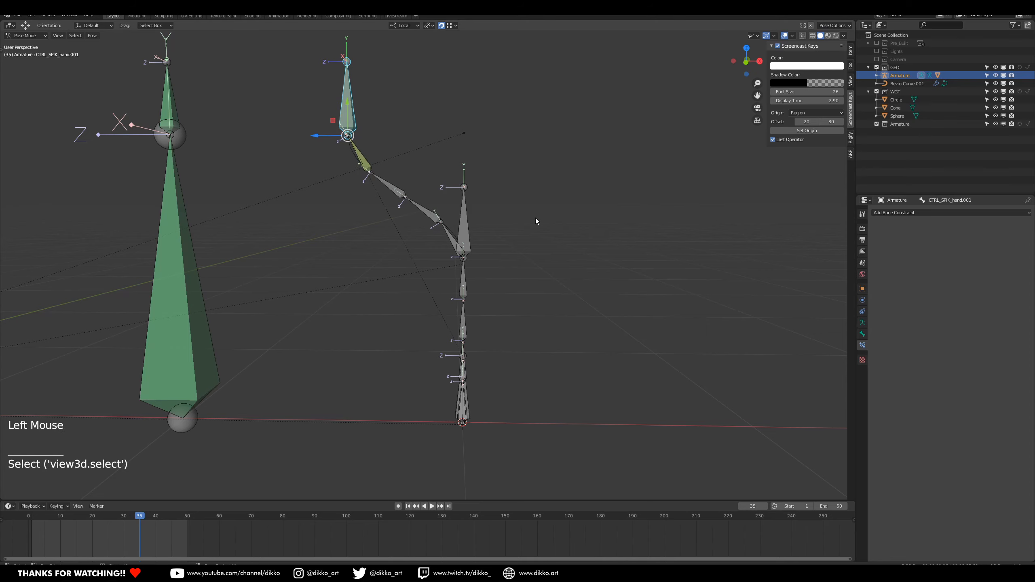
pyautogui.click(863, 323)
pyautogui.click(915, 256)
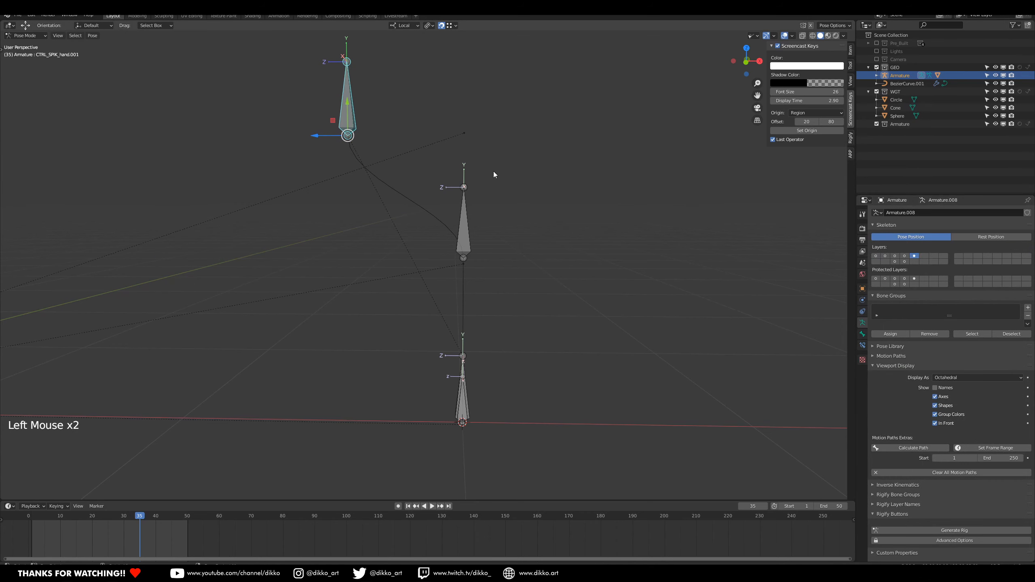
# Test moving the hand and middle control bones, undo each move and clear the hand control's location.
pyautogui.press('g')
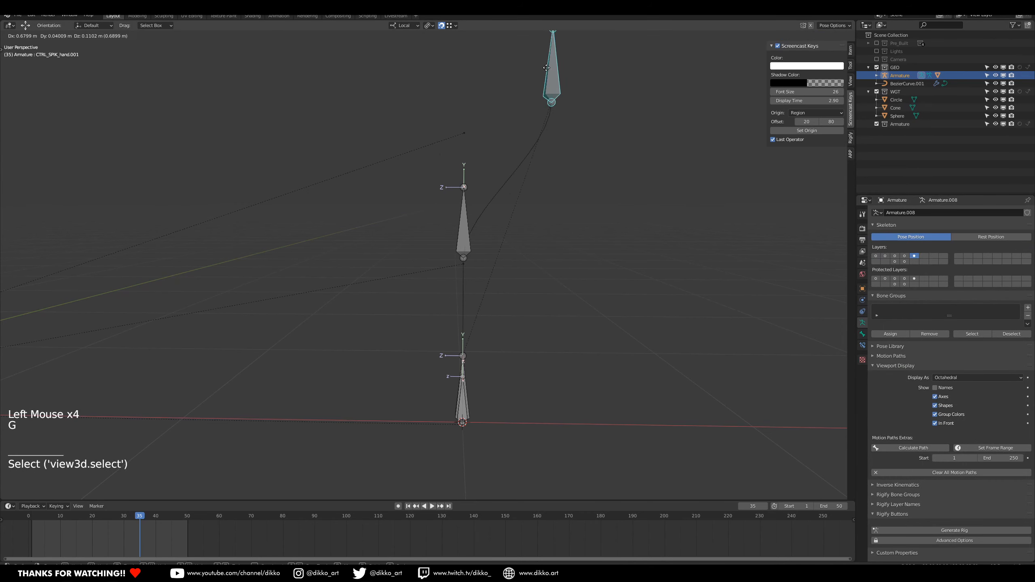
pyautogui.click(431, 136)
pyautogui.hotkey('ctrl', 'z')
pyautogui.click(465, 220)
pyautogui.press('g')
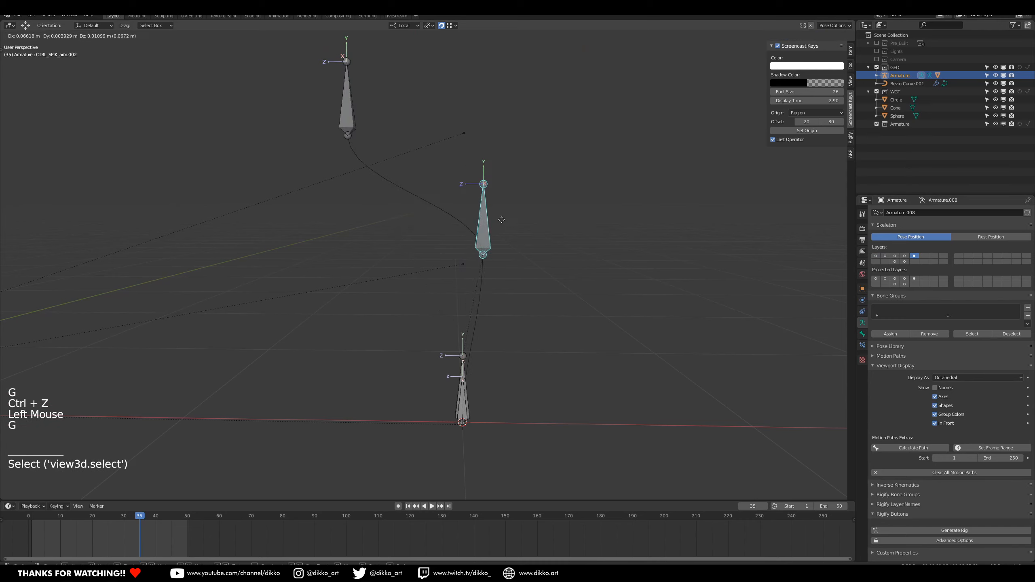
pyautogui.click(571, 200)
pyautogui.hotkey('ctrl', 'z')
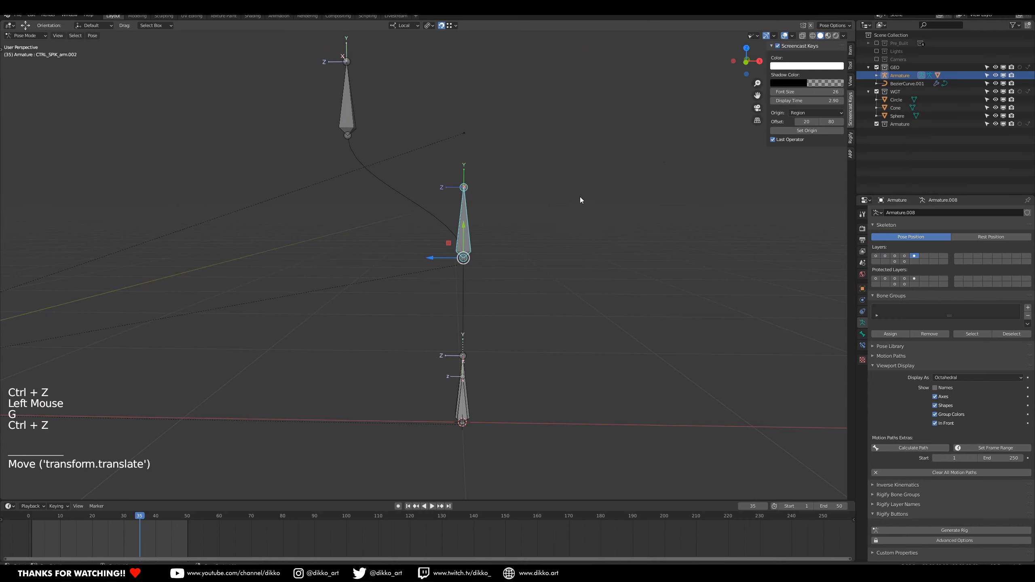
pyautogui.doubleClick(365, 109)
pyautogui.hotkey('alt', 'g')
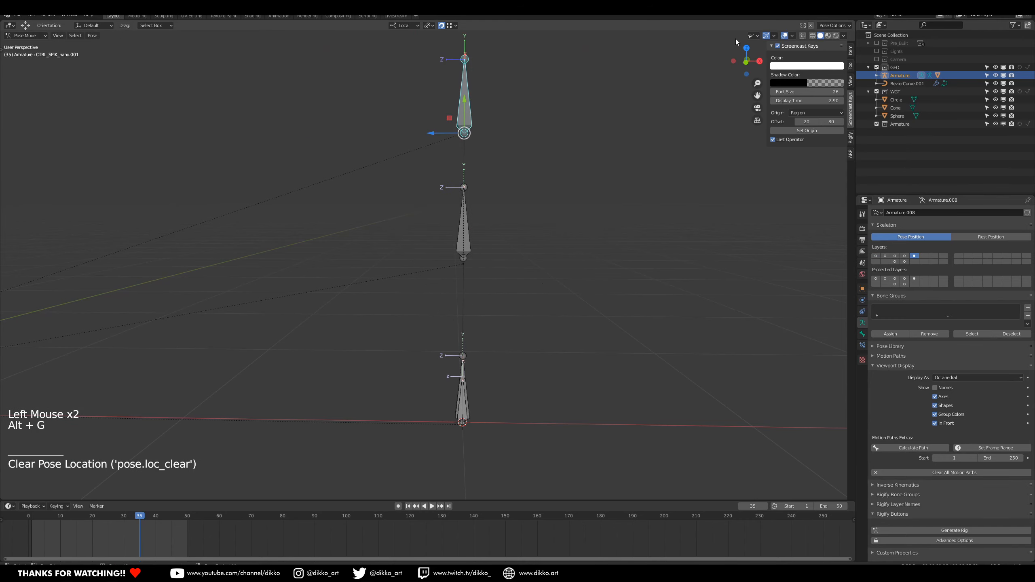
# Make mesh objects visible in the viewport so the arm models show around the control bones.
pyautogui.click(750, 36)
pyautogui.click(766, 62)
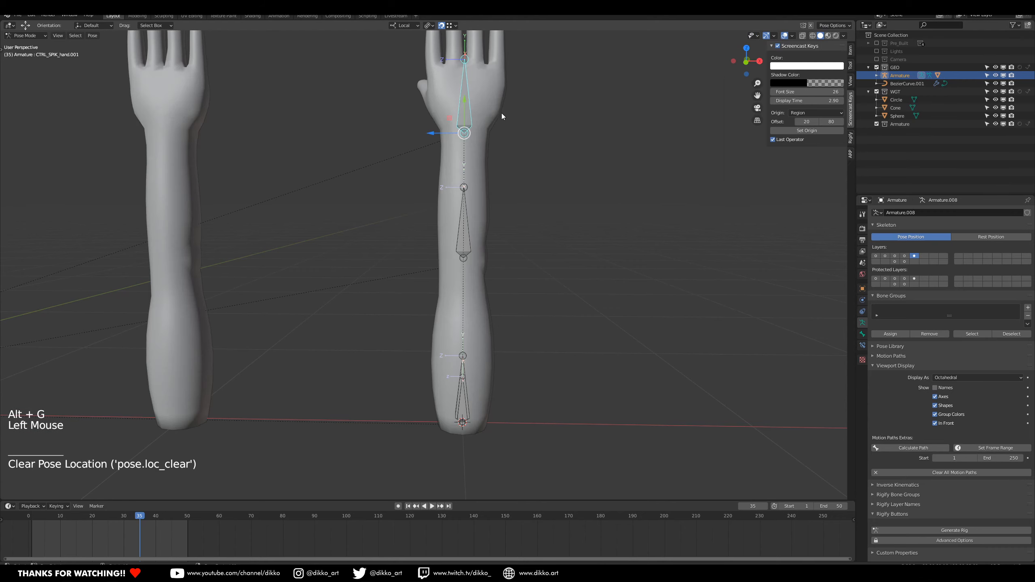
pyautogui.scroll(-1, 453, 156)
pyautogui.keyDown('shift'); pyautogui.moveTo(453, 157); pyautogui.dragTo(453, 178, button='middle'); pyautogui.keyUp('shift')
# Turn off snapping and test moving and rotating the hand control bone on the arm mesh.
pyautogui.press('g')
pyautogui.click(446, 227)
pyautogui.hotkey('ctrl', 'z')
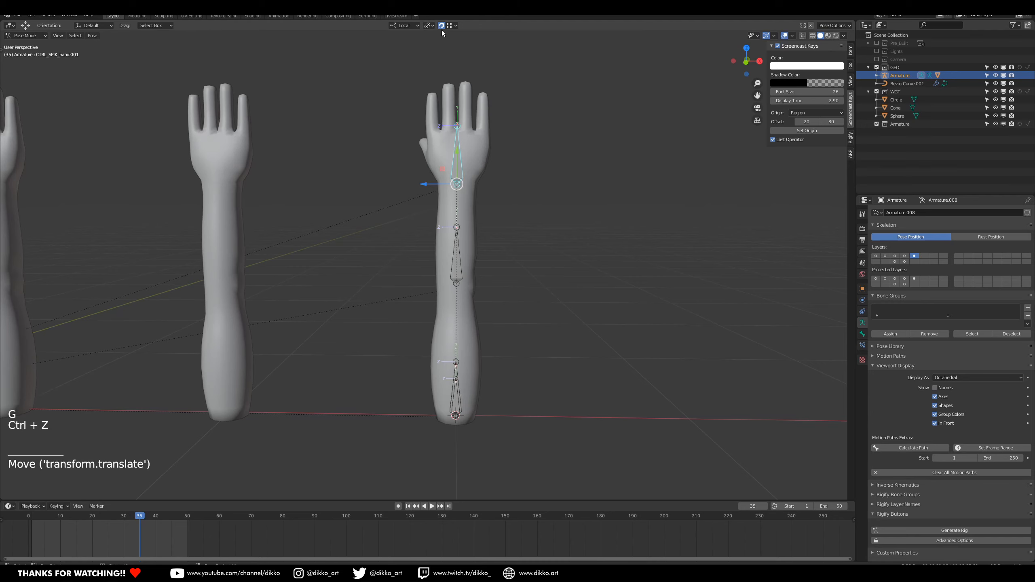
pyautogui.press('g')
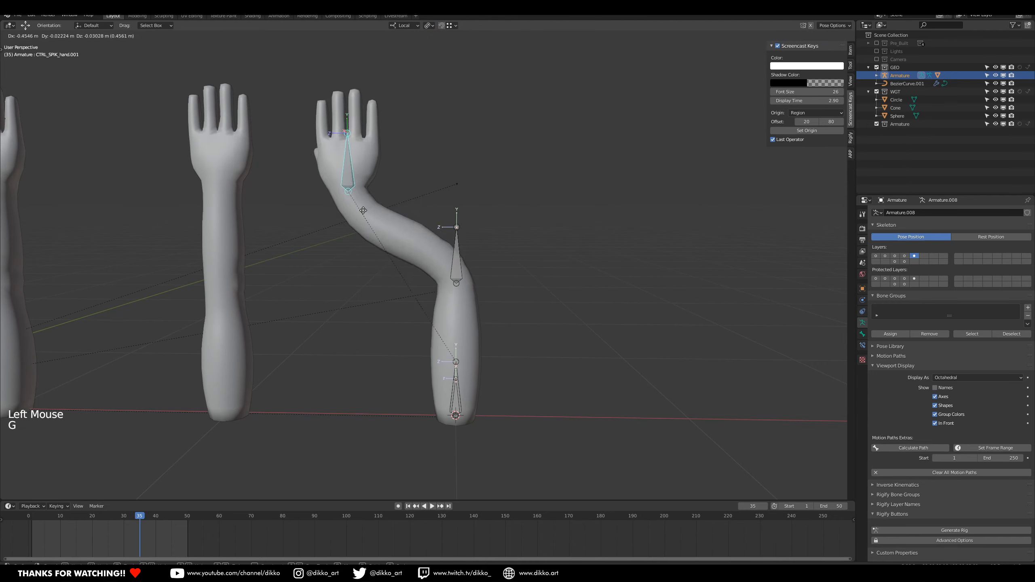
pyautogui.press('r')
pyautogui.click(362, 161)
pyautogui.press('g')
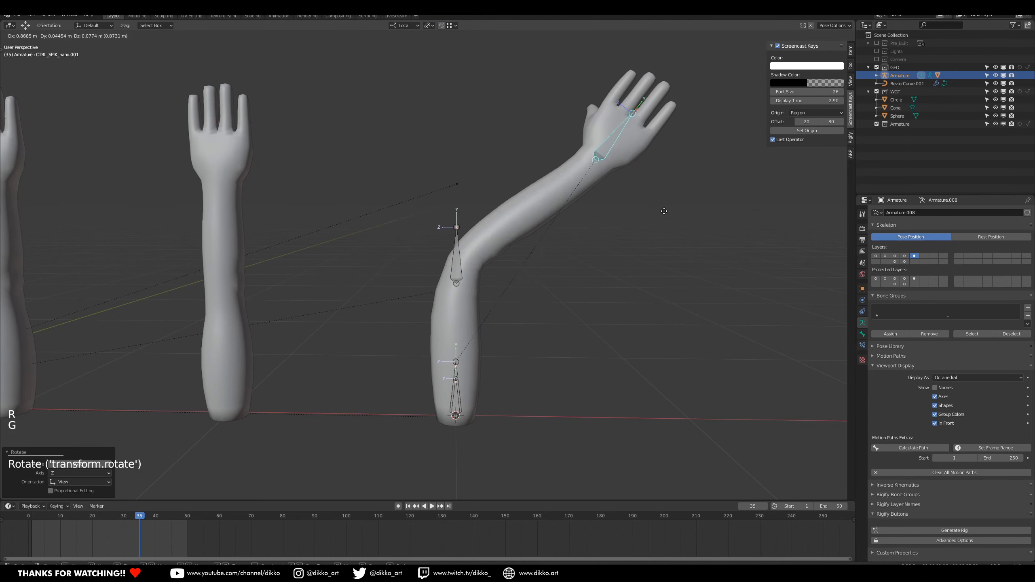
pyautogui.click(408, 188)
# Test bending the arm by moving the middle control CTRL_SPIK_arm.002 outward and undo the move.
pyautogui.click(464, 256)
pyautogui.press('g')
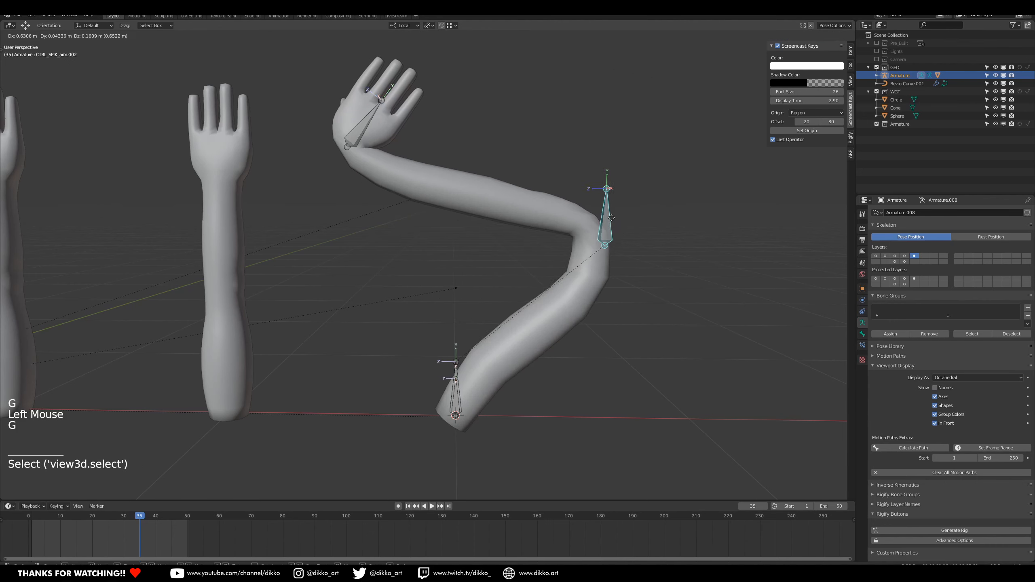
pyautogui.click(572, 209)
pyautogui.hotkey('ctrl', 'z')
# Test rotating the hand control and scaling it along local Z and Y, undo the scaling and clear its location and rotation.
pyautogui.click(351, 118)
pyautogui.press('r')
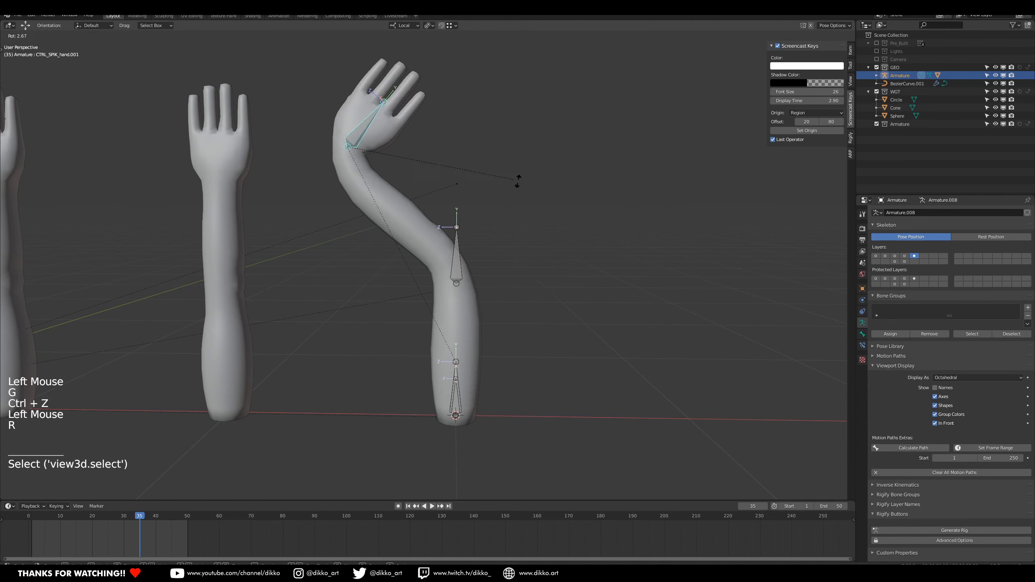
pyautogui.click(434, 105)
pyautogui.press('s')
pyautogui.press('z')
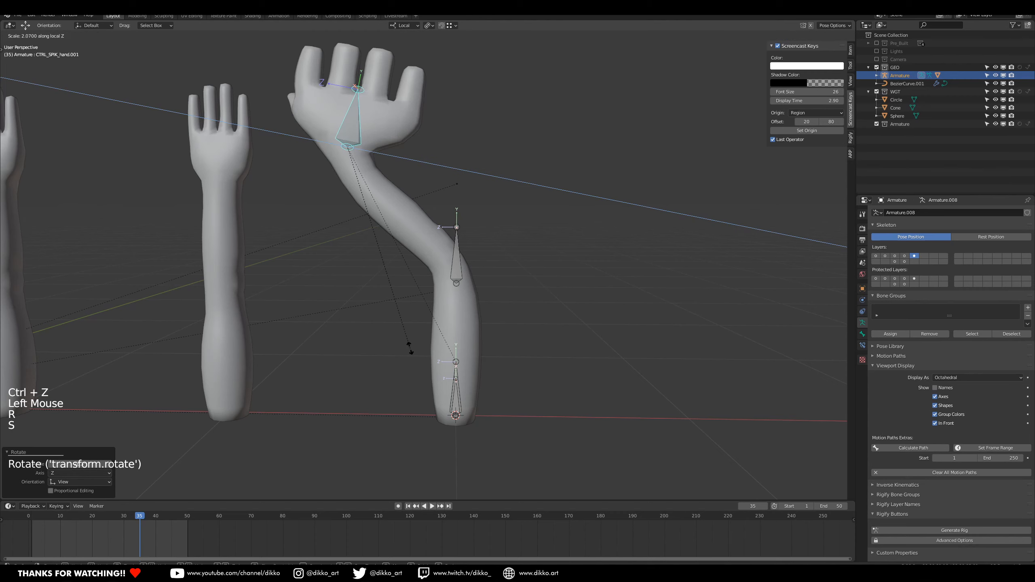
pyautogui.click(388, 318)
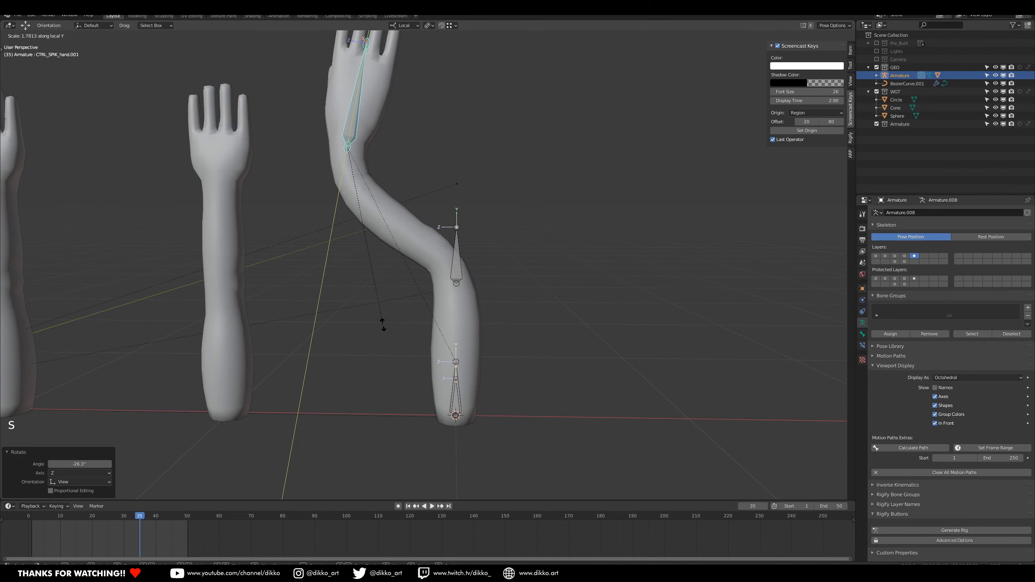
pyautogui.hotkey('ctrl', 'z')
pyautogui.hotkey('alt', 'g')
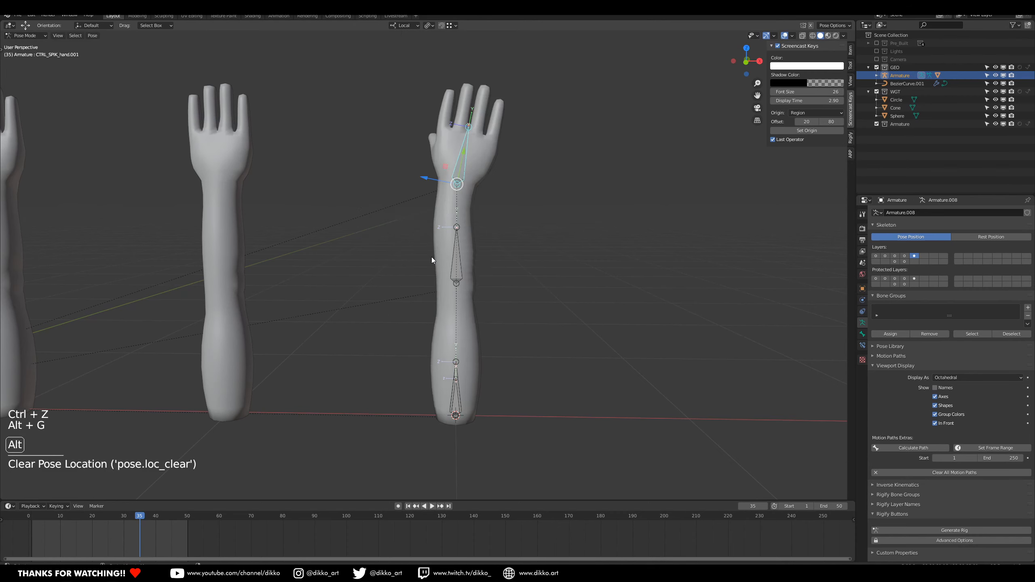
pyautogui.hotkey('alt', 'r')
# Test moving the middle control sideways with its local Y scale increased, and clear its rotation and location.
pyautogui.click(461, 265)
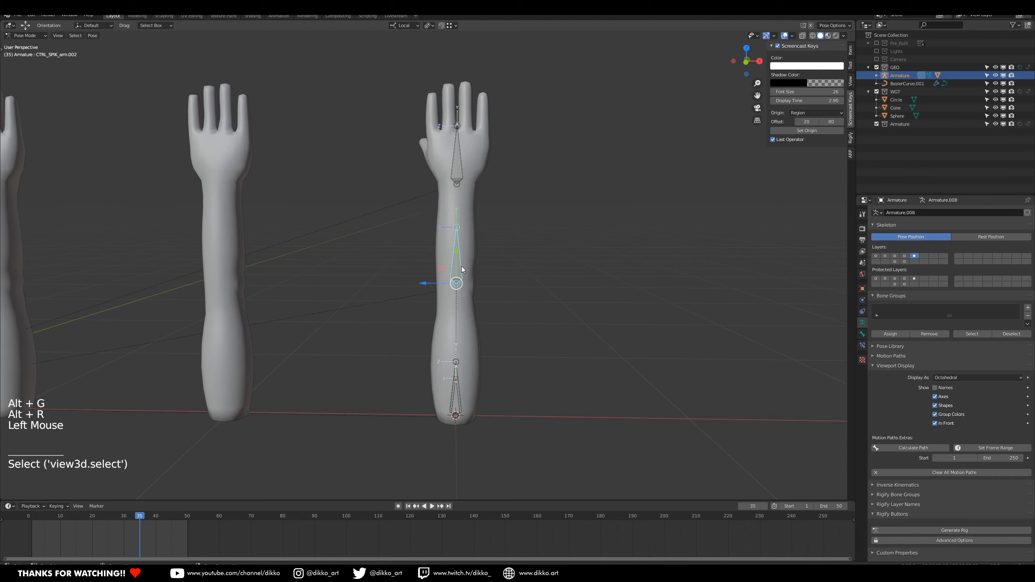
pyautogui.press('g')
pyautogui.click(589, 344)
pyautogui.press('s')
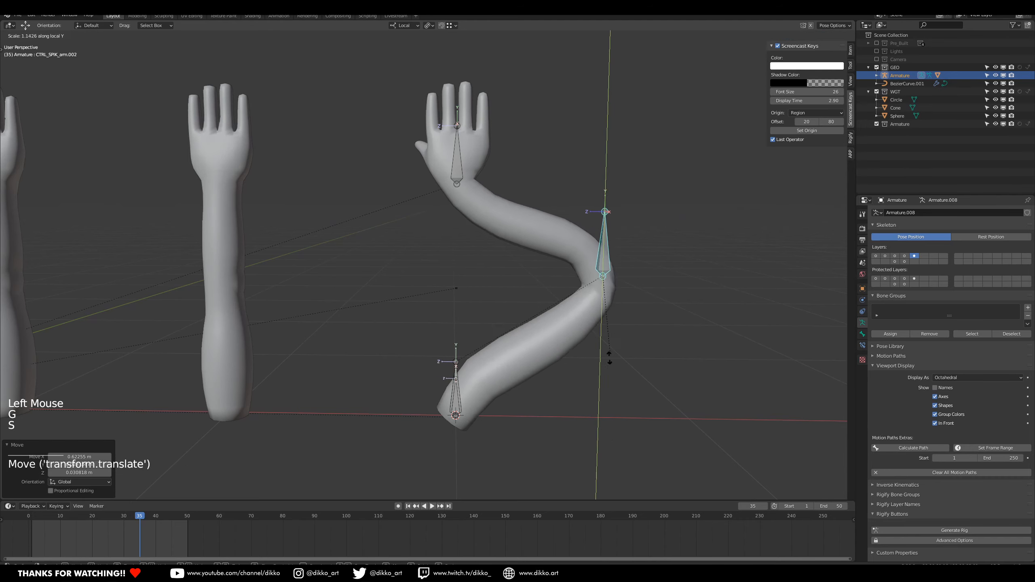
pyautogui.click(622, 410)
pyautogui.press('g')
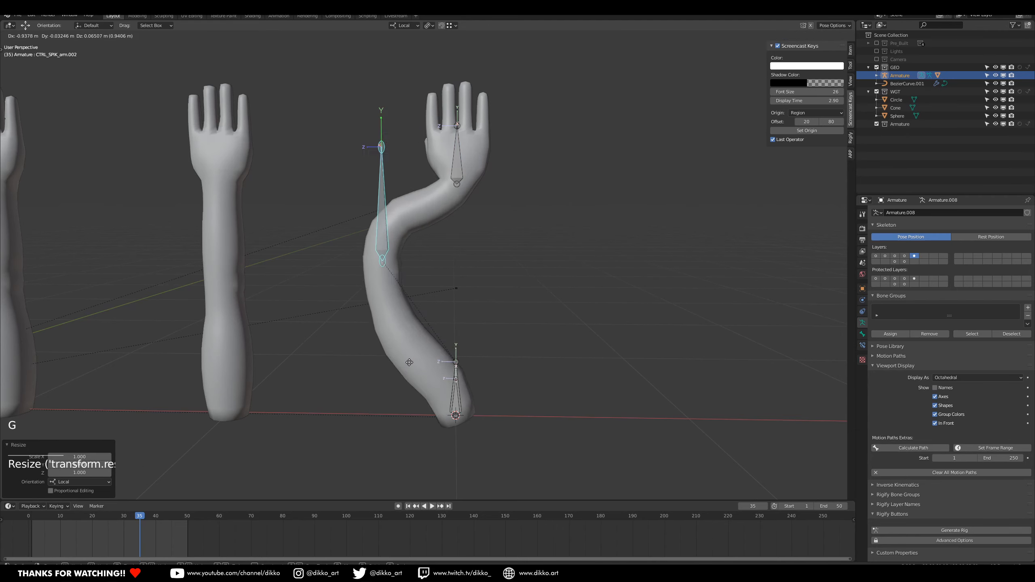
pyautogui.click(614, 374)
pyautogui.hotkey('alt', 'r')
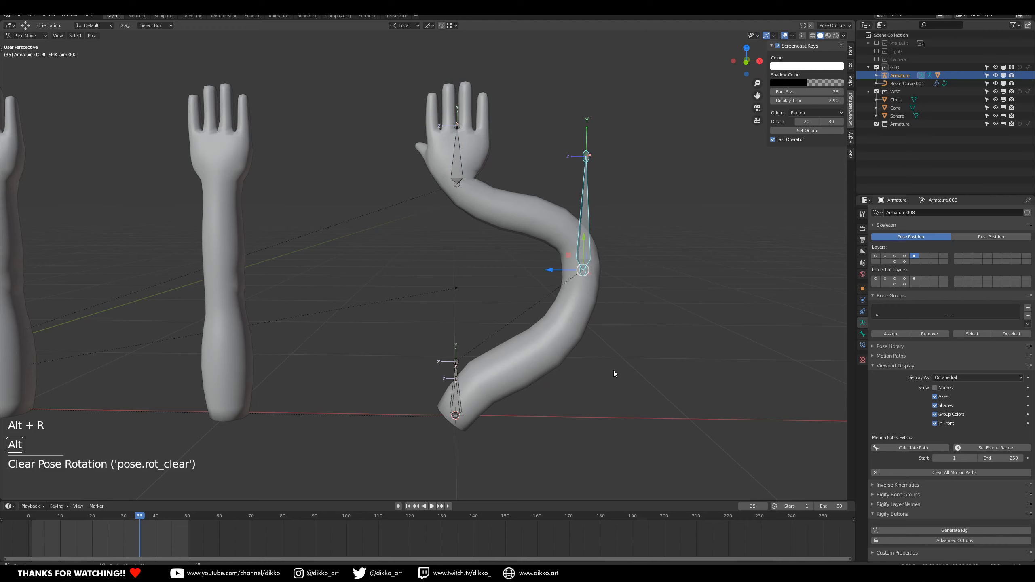
pyautogui.hotkey('alt', 'g')
# Test moving the base control CTRL_SPIK_arm.001 away from the arm's root and undo the move.
pyautogui.click(461, 394)
pyautogui.click(459, 399)
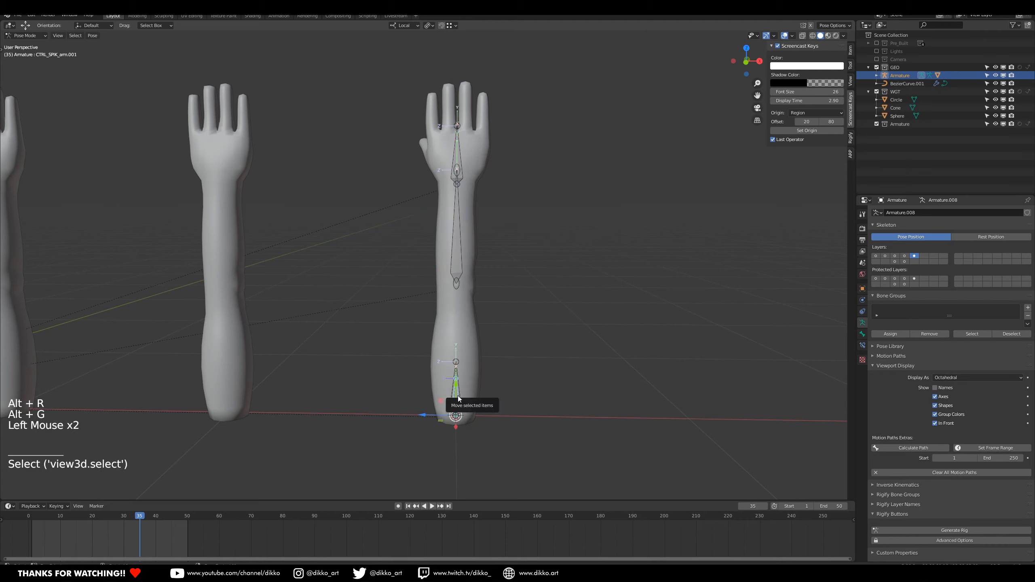
pyautogui.press('g')
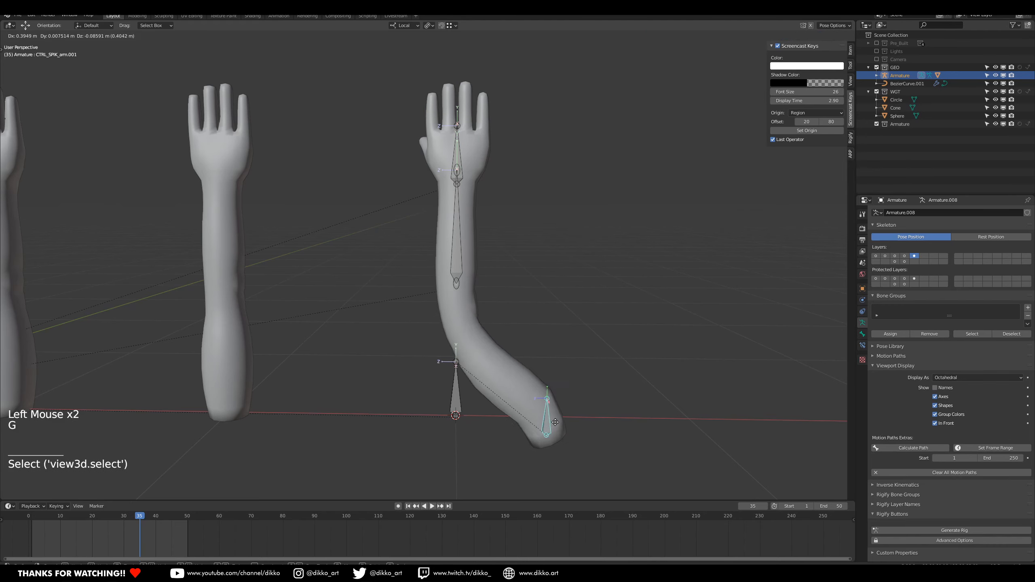
pyautogui.click(637, 356)
pyautogui.hotkey('ctrl', 'z')
# Clear the location and scale of the middle control CTRL_SPIK_arm.002.
pyautogui.click(451, 259)
pyautogui.hotkey('alt', 'g')
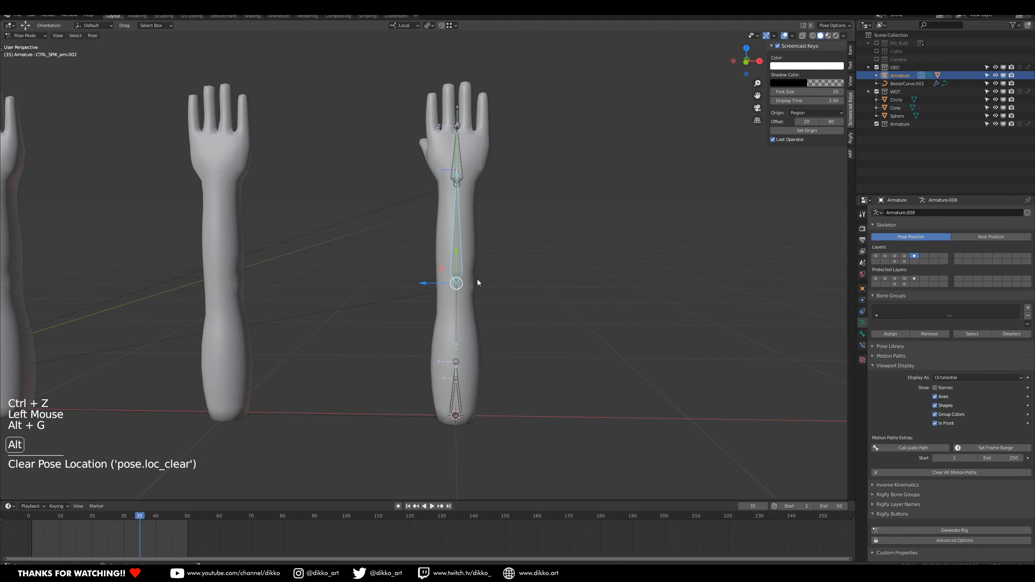
pyautogui.hotkey('alt', 's')
# Test moving and rotating the global control CTRL_Global_ArmSPIKExample.001, undoing each transform.
pyautogui.scroll(1, 456, 387)
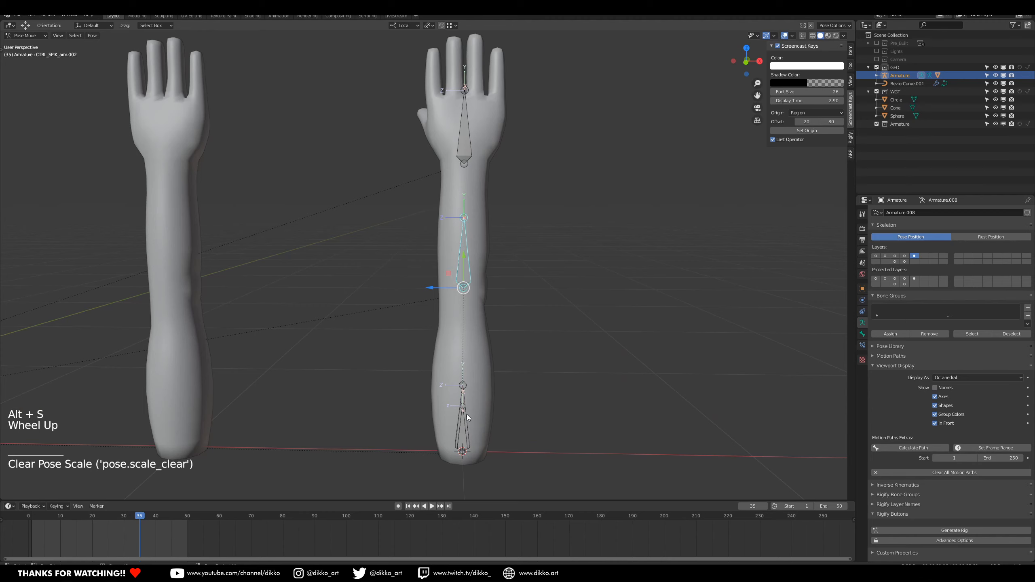
pyautogui.click(468, 420)
pyautogui.scroll(-1, 469, 419)
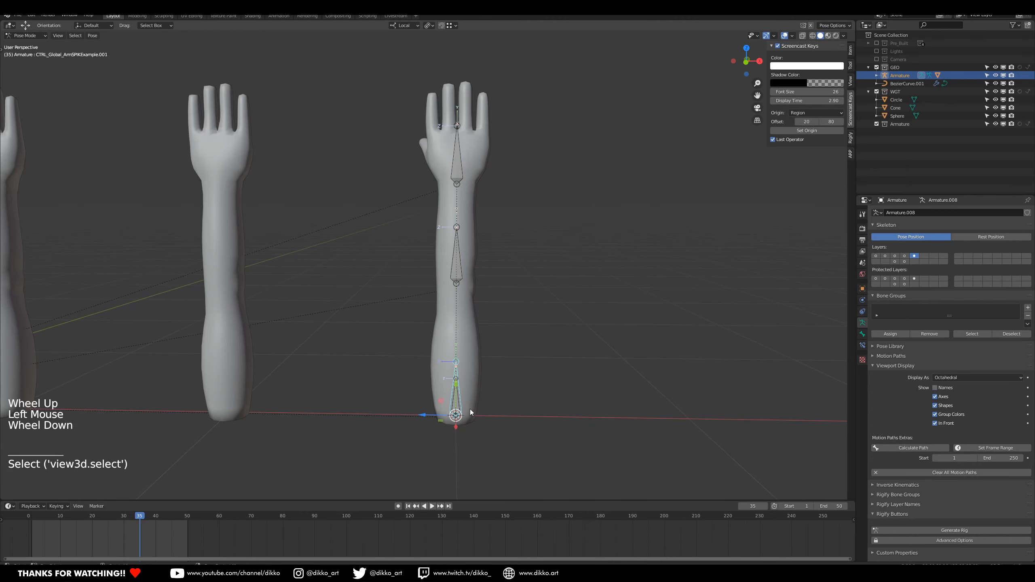
pyautogui.press('g')
pyautogui.click(456, 416)
pyautogui.hotkey('ctrl', 'z')
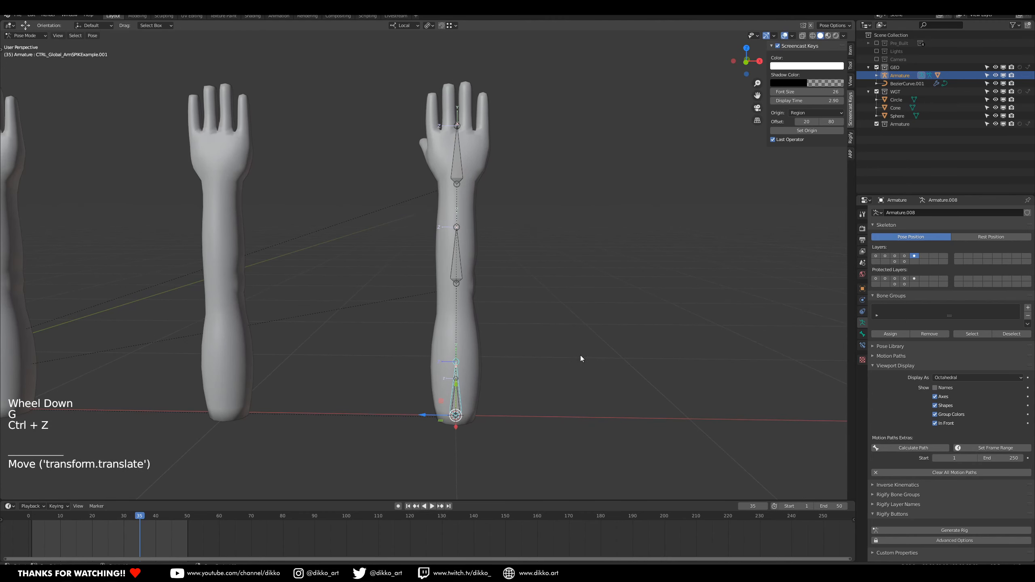
pyautogui.press('r')
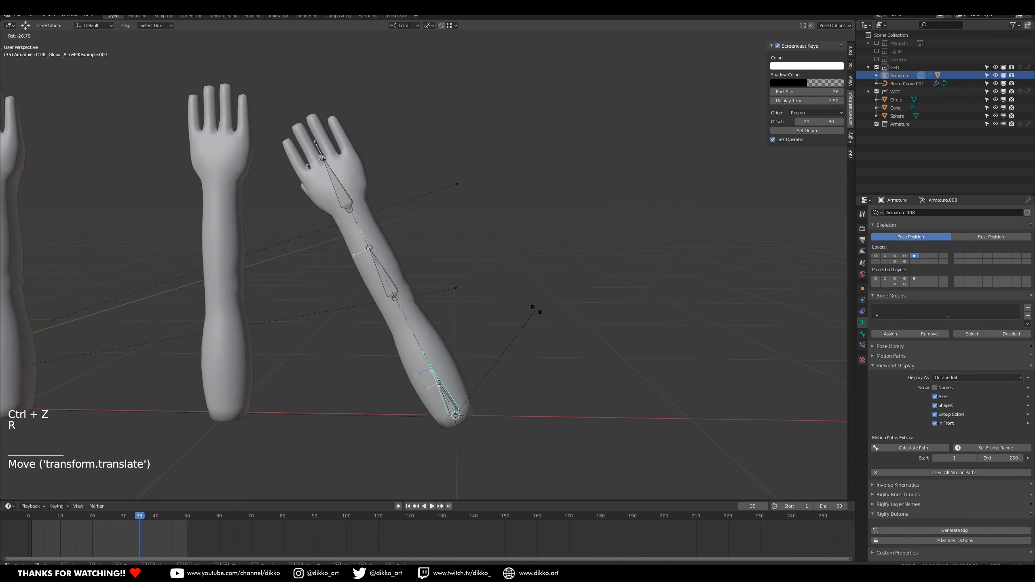
pyautogui.click(535, 309)
pyautogui.hotkey('ctrl', 'z')
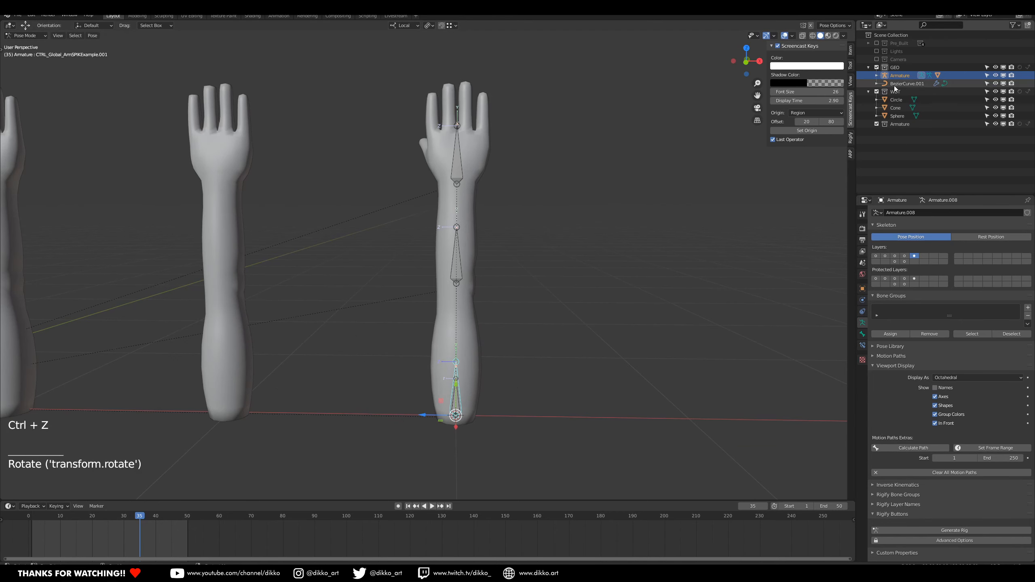
# Show the deform bone layer and set the XZ Scale Mode of DEF_SPIK_arm.008's Spline IK constraint to Volume Preservation.
pyautogui.keyDown('shift'); pyautogui.click(876, 256); pyautogui.keyUp('shift')
pyautogui.click(463, 206)
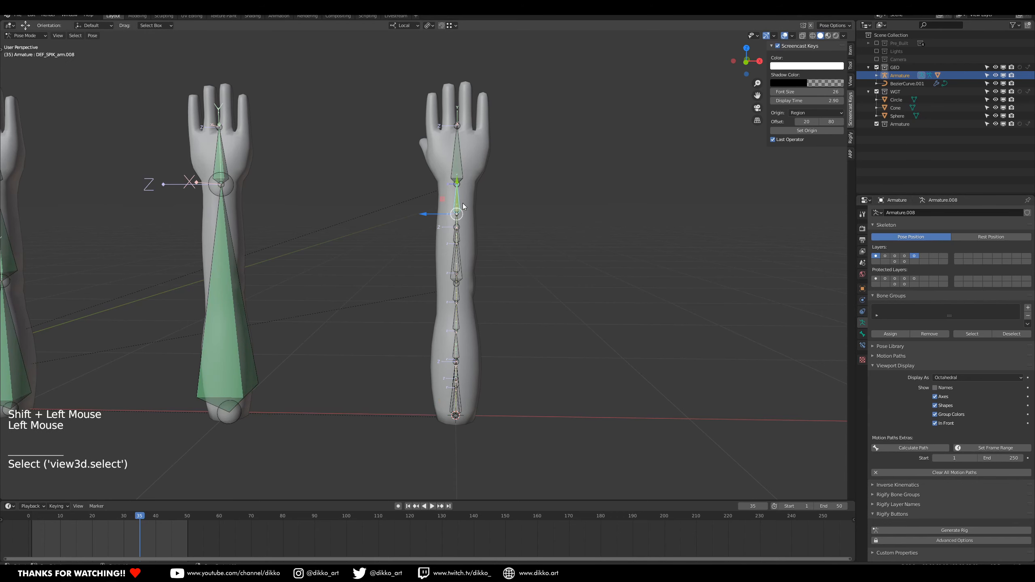
pyautogui.click(863, 346)
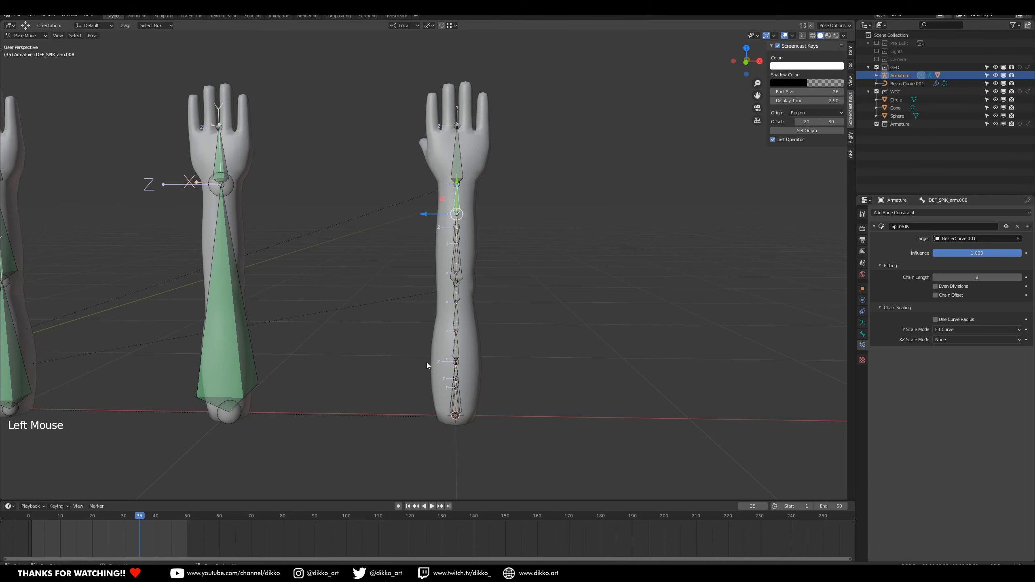
pyautogui.click(963, 331)
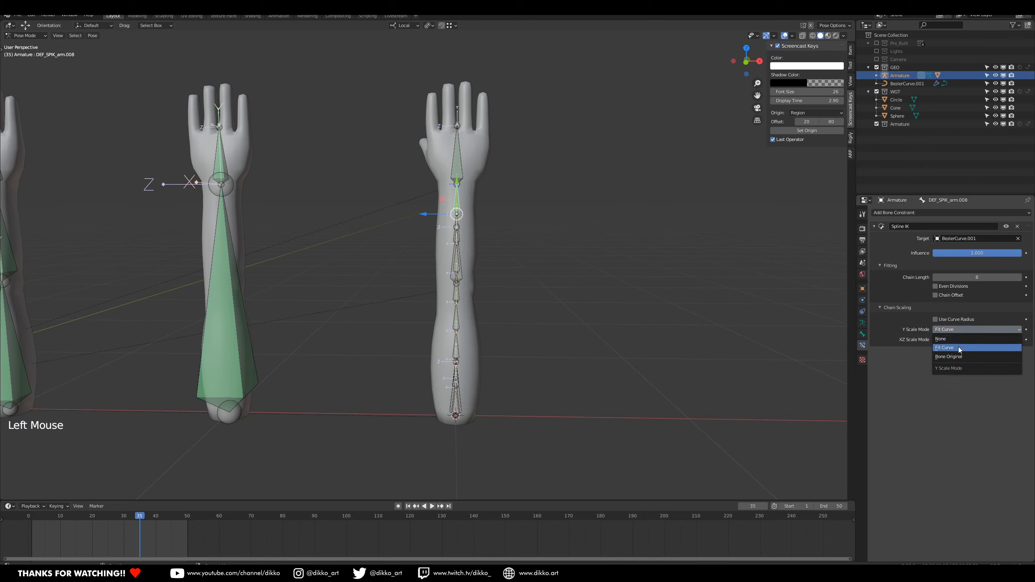
pyautogui.click(960, 349)
pyautogui.click(949, 339)
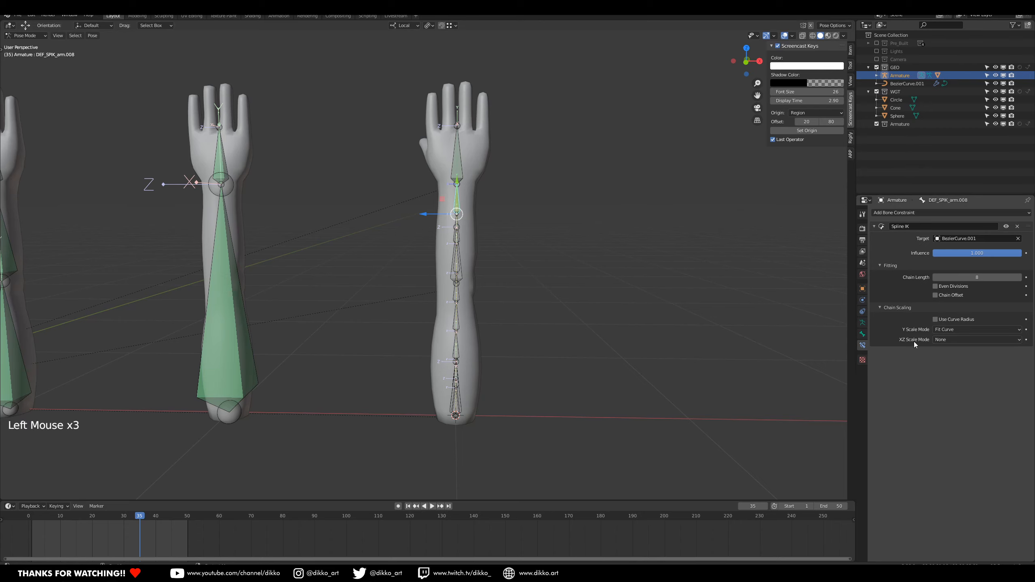
pyautogui.moveTo(951, 340); pyautogui.dragTo(950, 377)
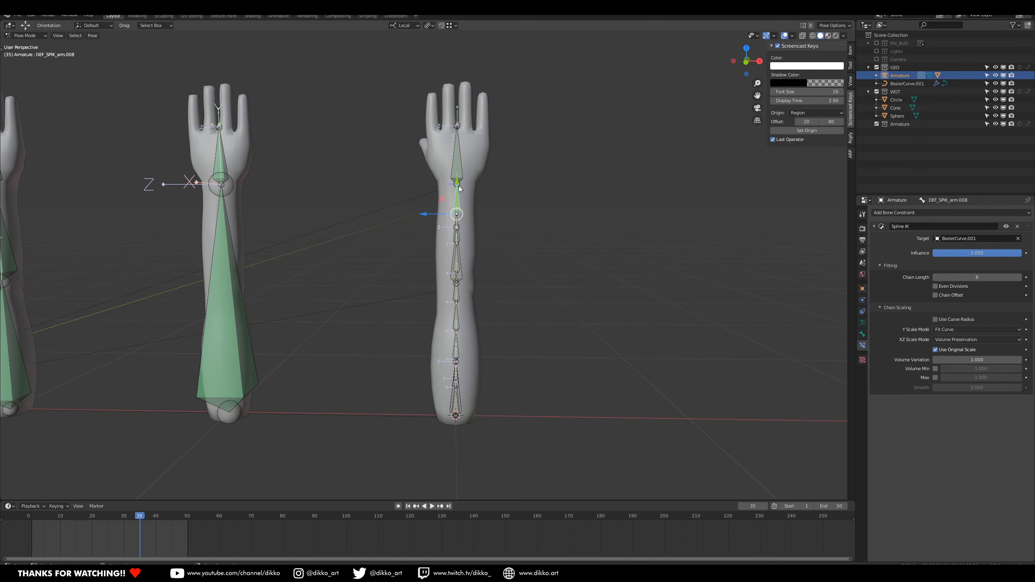
pyautogui.click(461, 162)
pyautogui.click(461, 162)
pyautogui.click(461, 163)
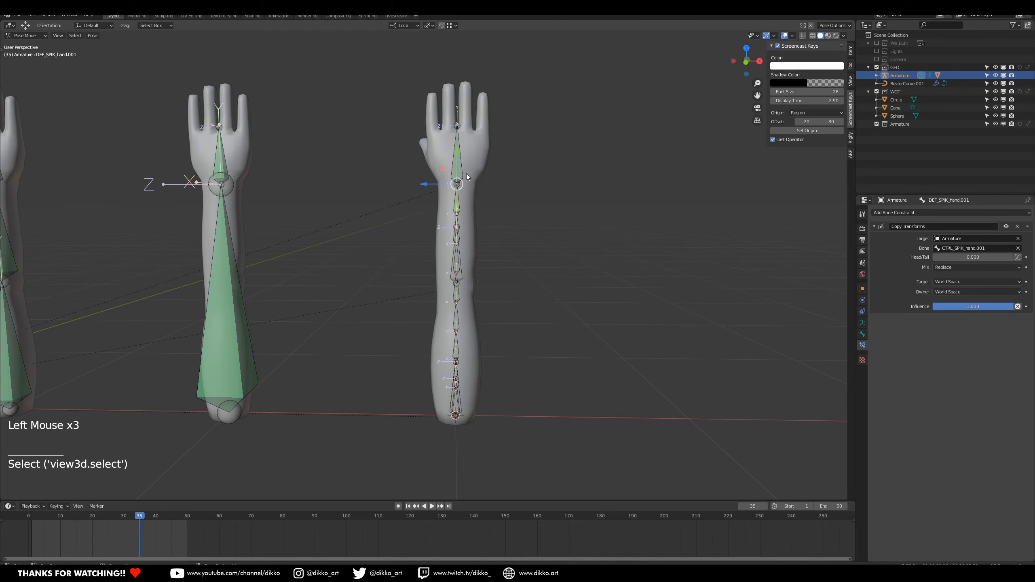
pyautogui.press('g')
pyautogui.hotkey('ctrl', 'z')
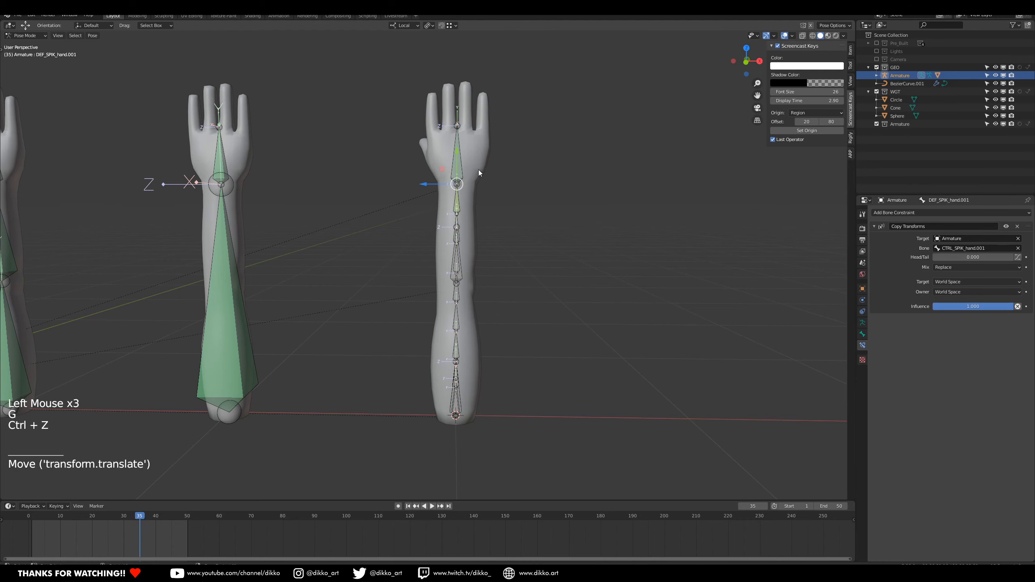
# Test stretching and compressing the arm by moving the hand control CTRL_SPIK_hand.001, and clear its location.
pyautogui.click(455, 149)
pyautogui.press('g')
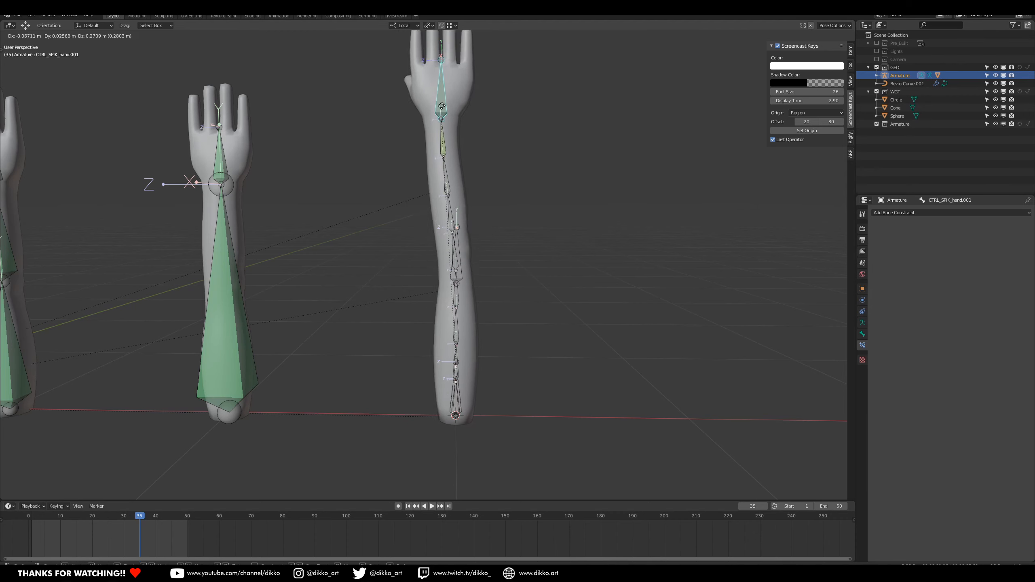
pyautogui.click(453, 405)
pyautogui.hotkey('alt', 'g')
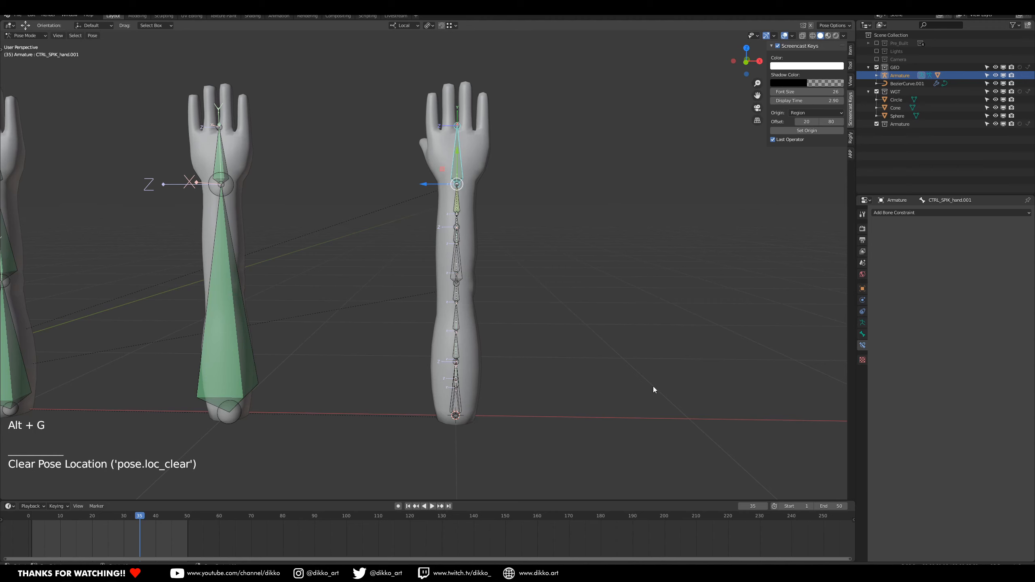
# Set the XZ Scale Mode of DEF_SPIK_arm.008's Spline IK constraint to None.
pyautogui.click(460, 207)
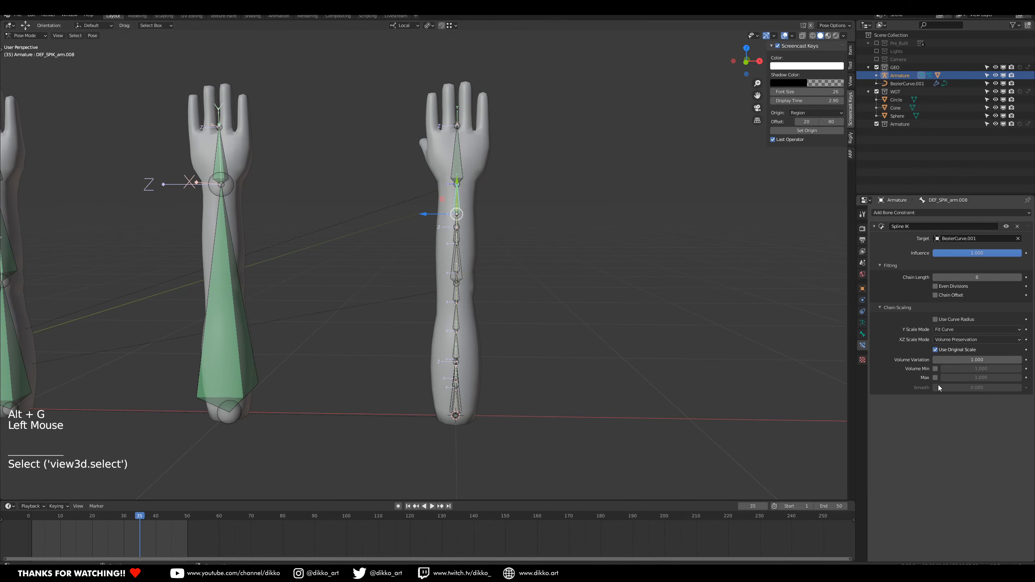
pyautogui.click(954, 342)
pyautogui.click(958, 350)
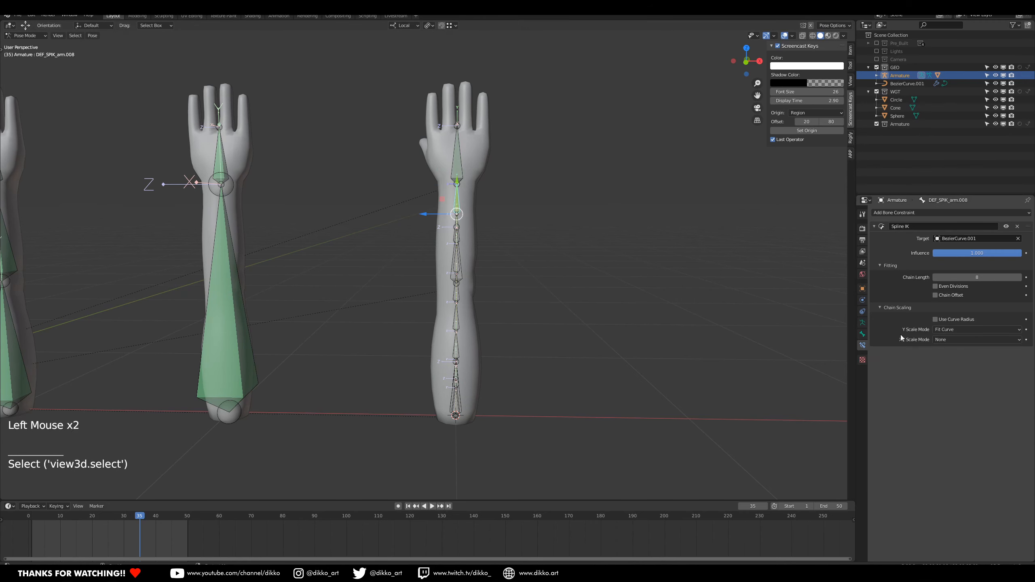
# Test moving the hand control up and sideways without XZ scaling, and clear its location.
pyautogui.click(463, 166)
pyautogui.click(462, 166)
pyautogui.click(463, 166)
pyautogui.press('g')
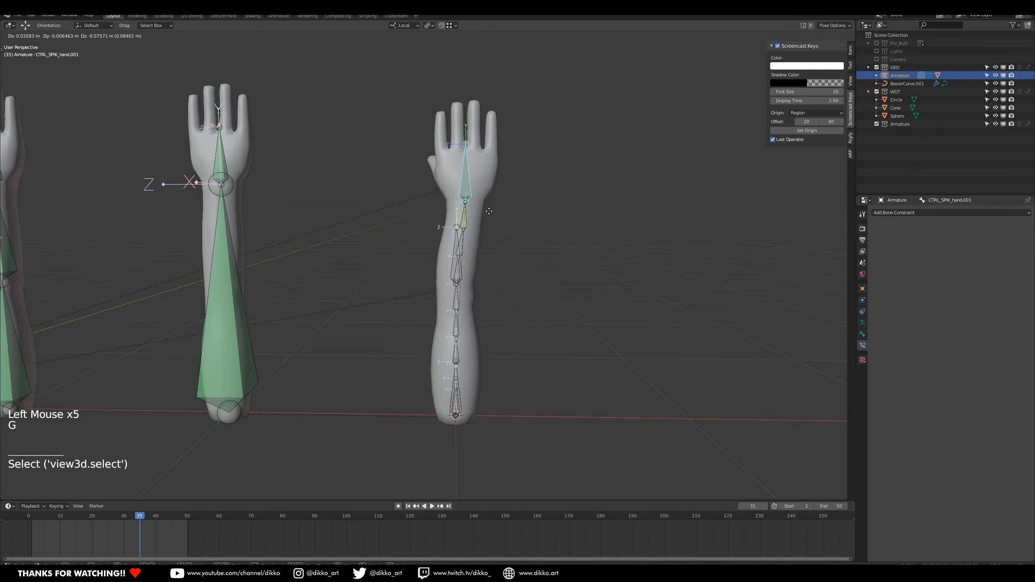
pyautogui.click(523, 162)
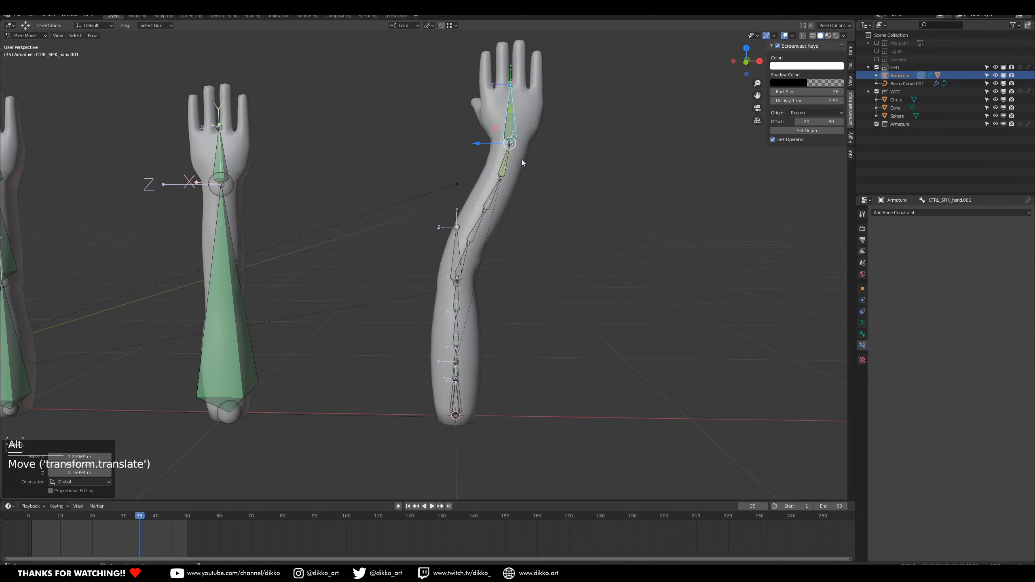
pyautogui.hotkey('alt', 'g')
# On DEF_SPIK_arm.008's Spline IK constraint, enable Use Curve Radius and set XZ Scale Mode to Volume Preservation.
pyautogui.click(465, 190)
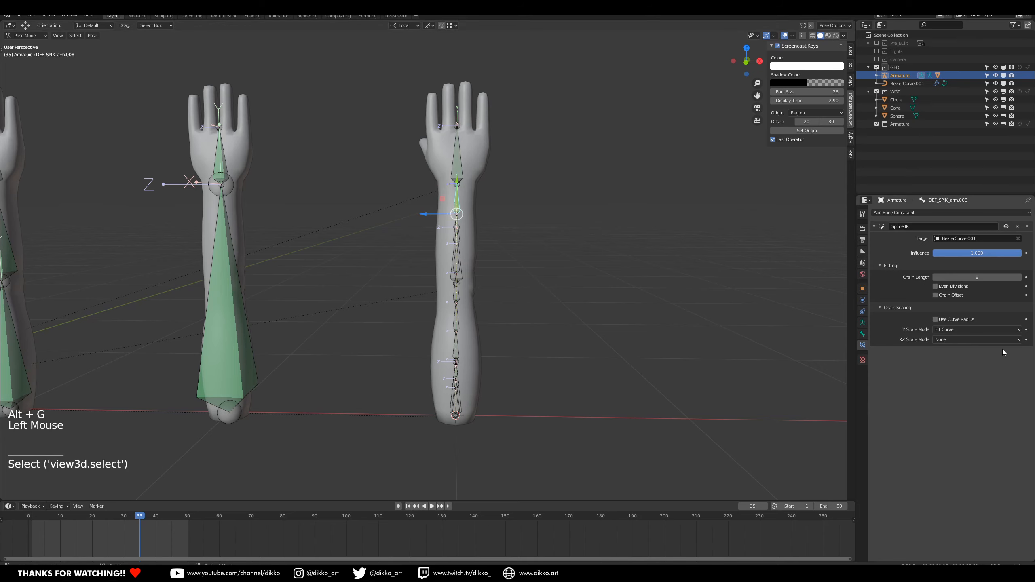
pyautogui.click(956, 331)
pyautogui.click(949, 329)
pyautogui.click(895, 350)
pyautogui.click(951, 340)
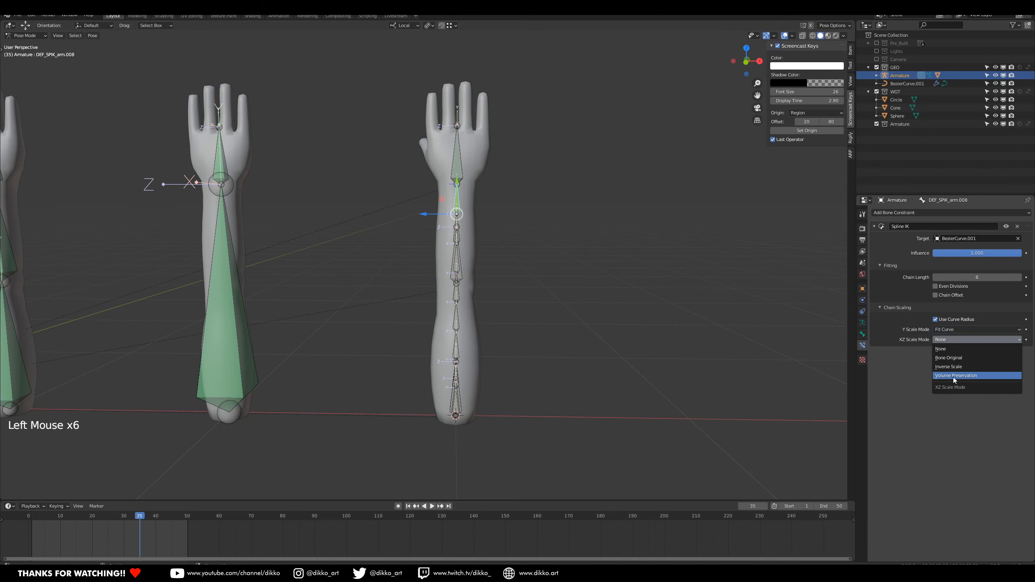
pyautogui.click(953, 376)
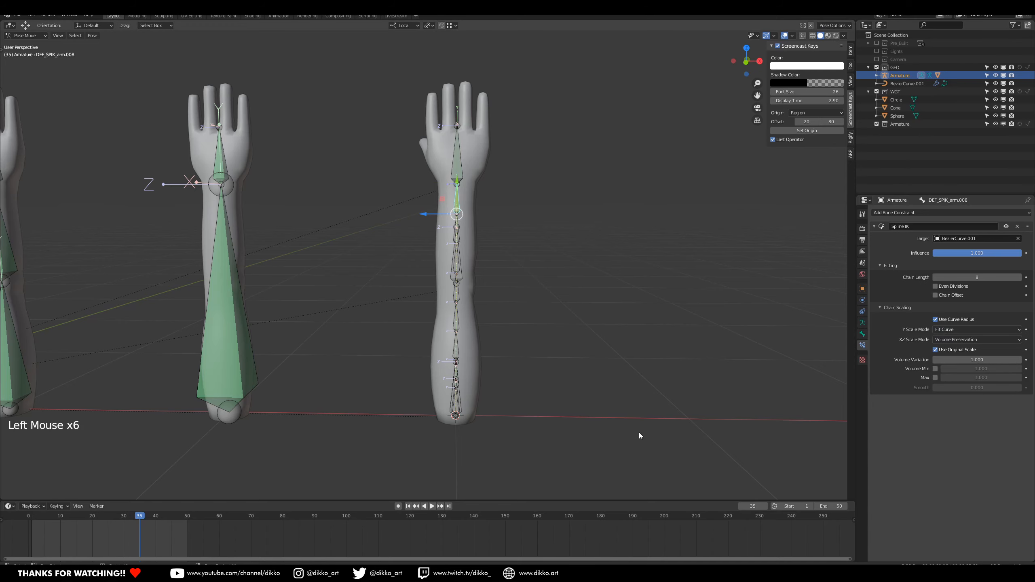
# Hide the deform bones by showing only the armature layer that holds the control bones.
pyautogui.moveTo(466, 293); pyautogui.dragTo(460, 393, button='middle')
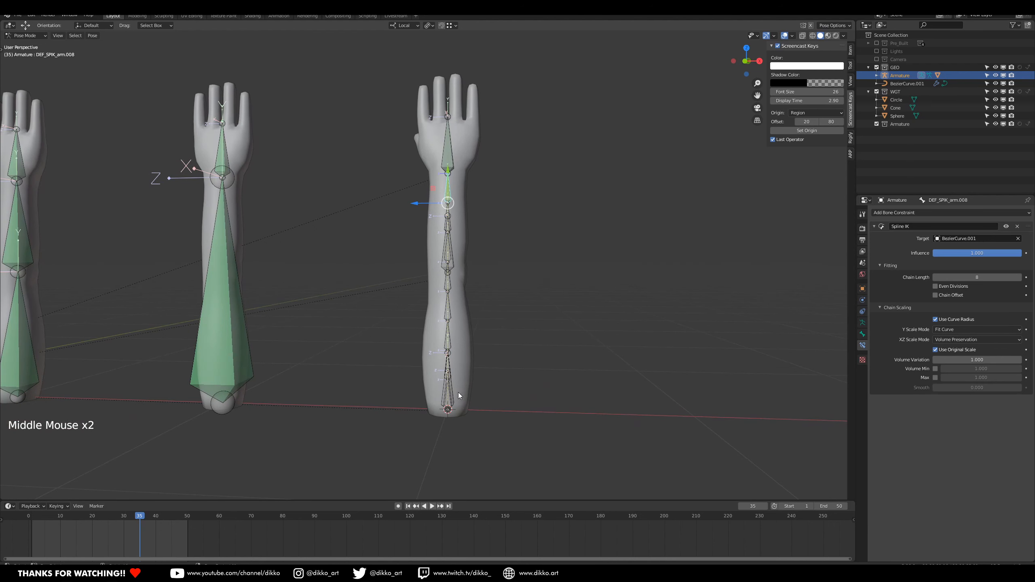
pyautogui.click(863, 323)
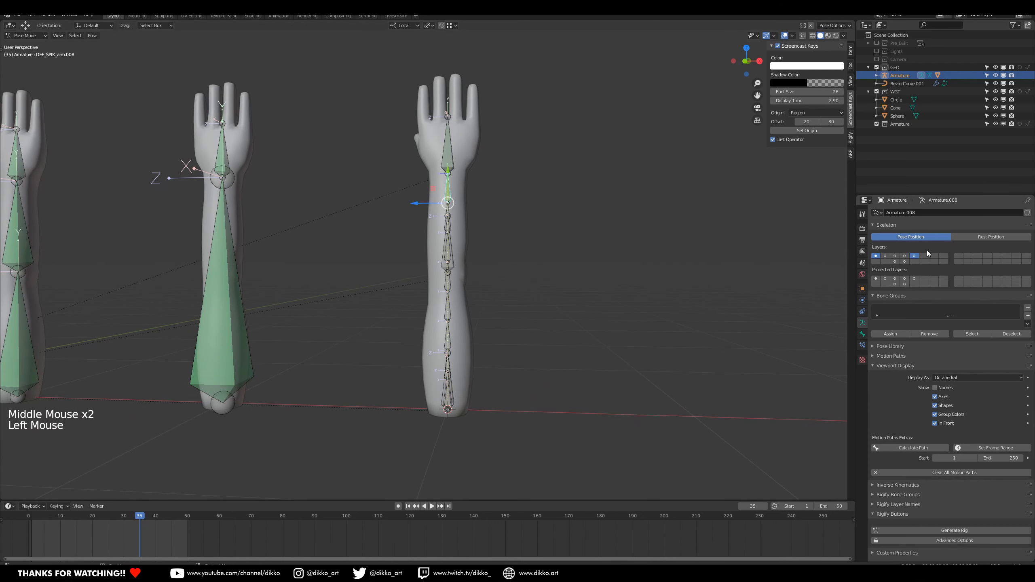
pyautogui.click(915, 256)
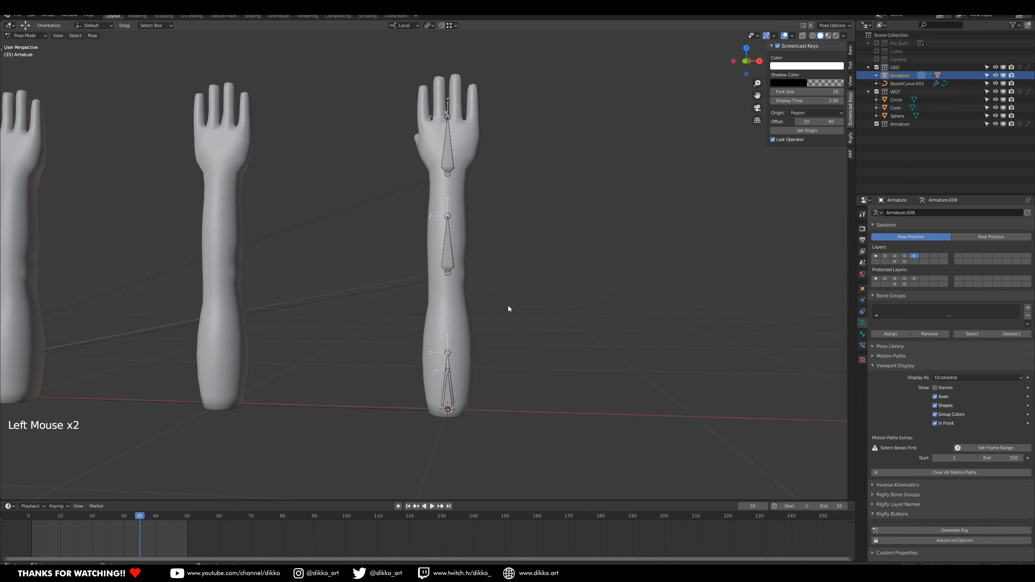
# Assign the Circle widget as the custom shape of the hand control CTRL_SPIK_hand.001.
pyautogui.scroll(-2, 400, 358)
pyautogui.keyDown('shift'); pyautogui.moveTo(400, 359); pyautogui.dragTo(593, 385, button='middle'); pyautogui.keyUp('shift')
pyautogui.scroll(-2, 540, 359)
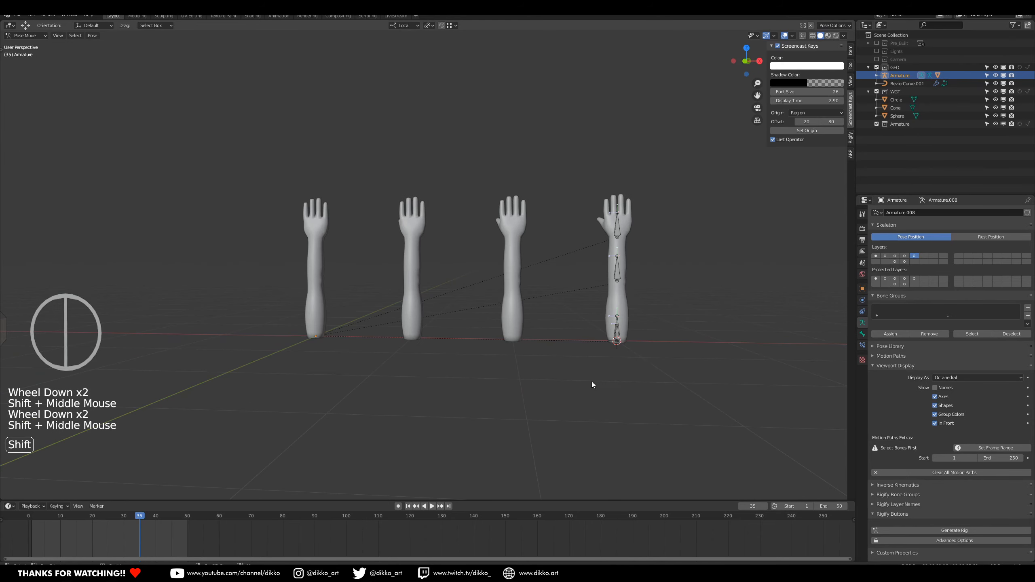
pyautogui.click(617, 235)
pyautogui.keyDown('shift'); pyautogui.moveTo(538, 296); pyautogui.dragTo(669, 306, button='middle'); pyautogui.keyUp('shift')
pyautogui.click(863, 334)
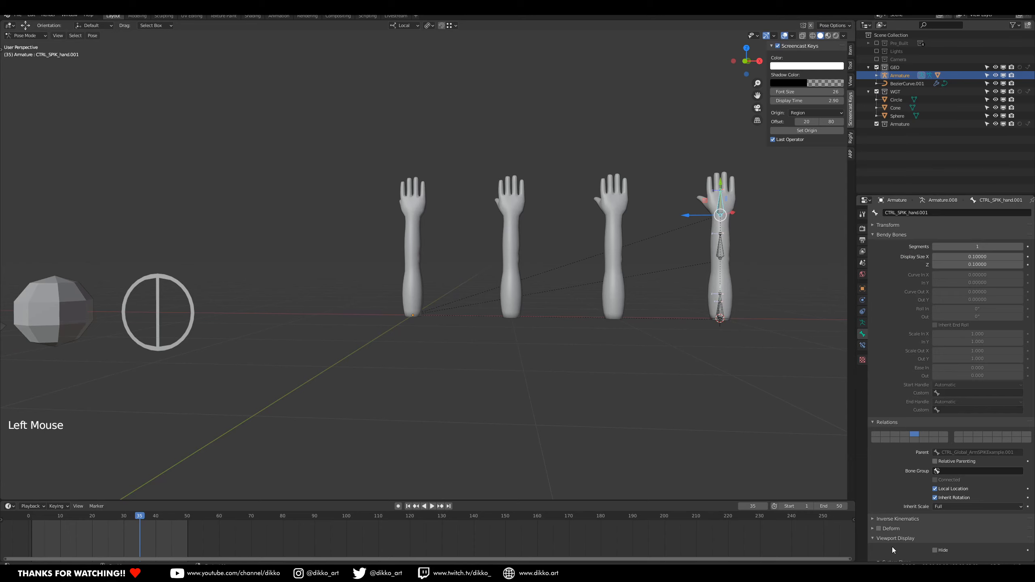
pyautogui.scroll(-4, 892, 550)
pyautogui.click(1020, 510)
pyautogui.click(170, 347)
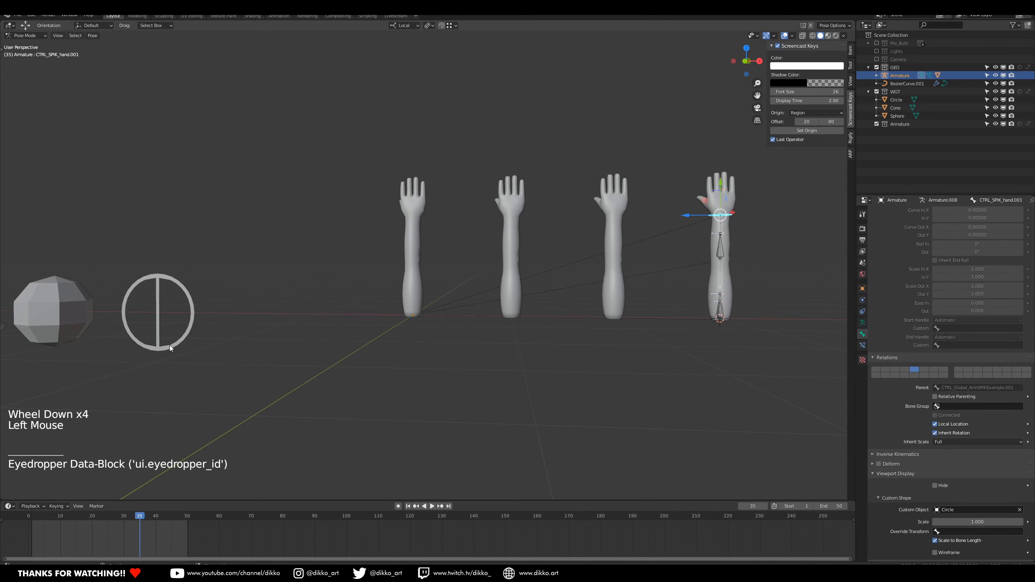
# Assign the Circle widget as the custom shape of the base control CTRL_SPIK_arm.001 and enlarge its shape scale.
pyautogui.click(719, 307)
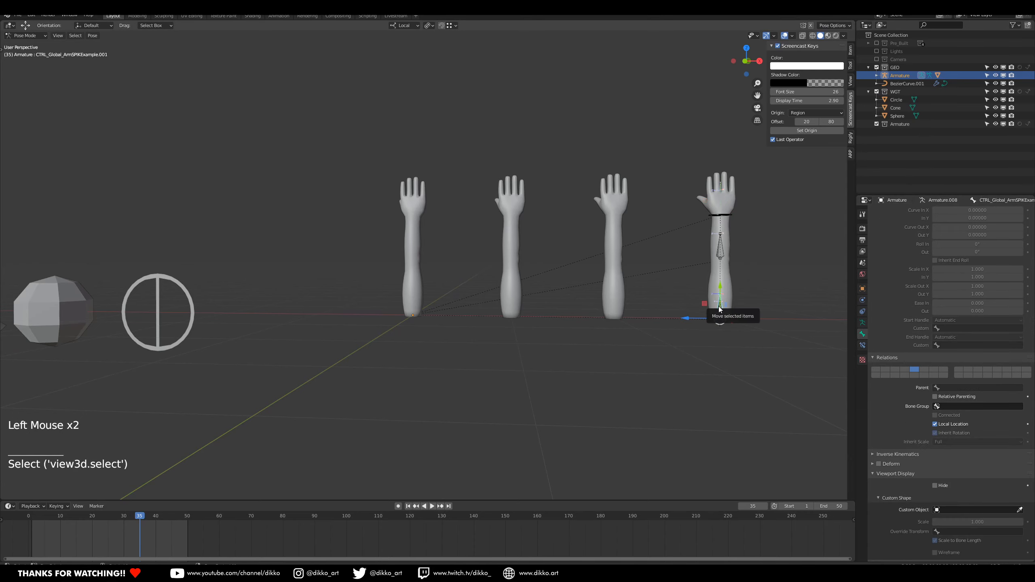
pyautogui.click(724, 310)
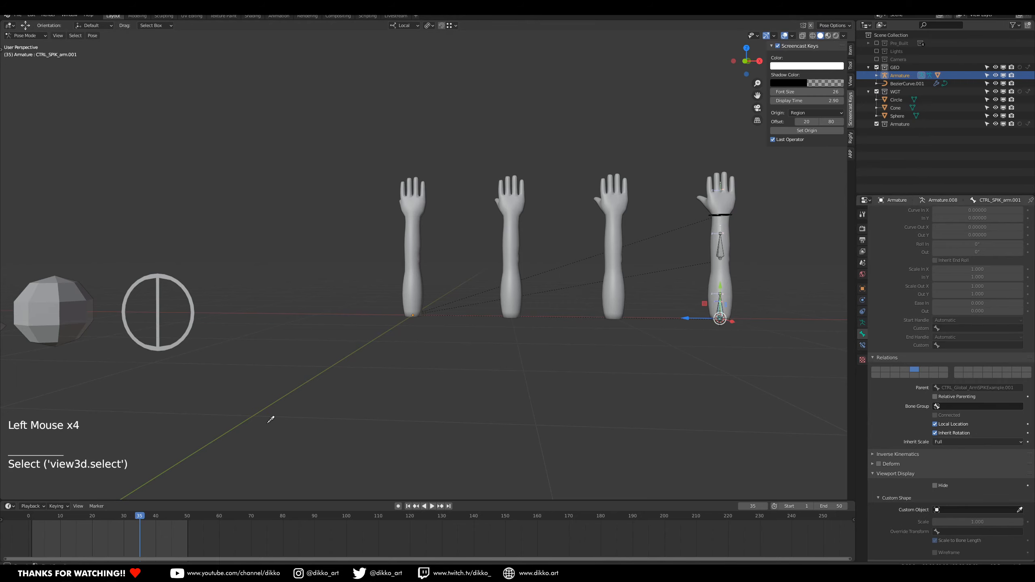
pyautogui.click(173, 347)
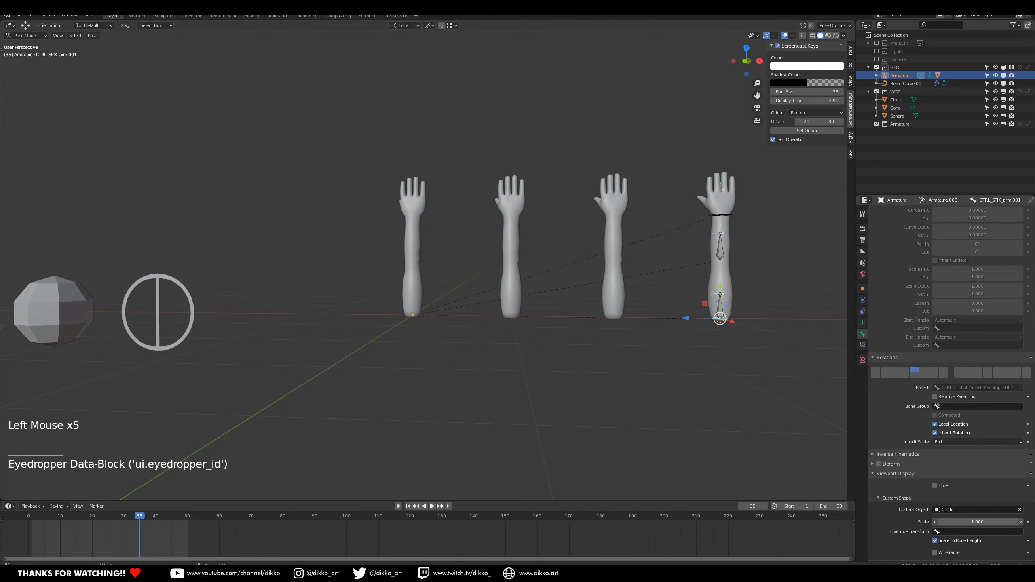
pyautogui.moveTo(978, 522); pyautogui.dragTo(986, 522)
# Assign the Circle widget as the custom shape of CTRL_Global_ArmSPIKExample.001 with a shape scale of 3.1.
pyautogui.click(720, 298)
pyautogui.click(721, 308)
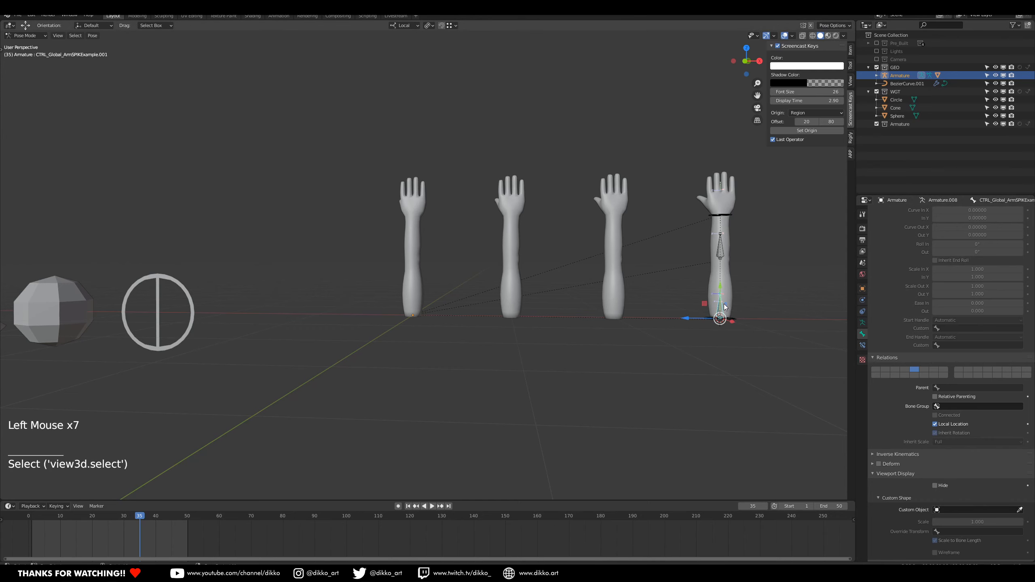
pyautogui.click(188, 338)
# Assign the Sphere widget as the custom shape of the middle control CTRL_SPIK_arm.002.
pyautogui.moveTo(718, 424); pyautogui.dragTo(730, 347, button='middle')
pyautogui.click(734, 279)
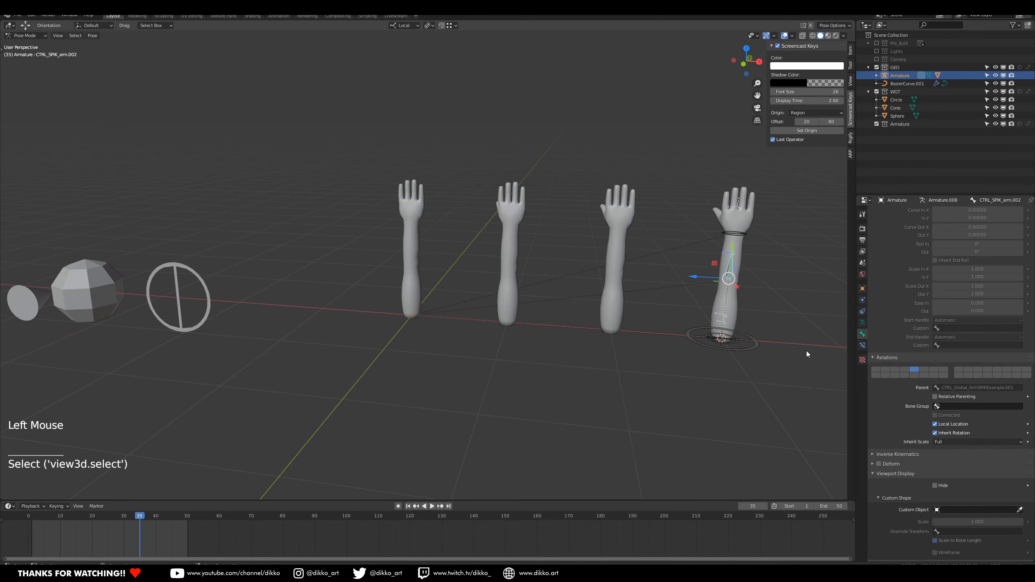
pyautogui.click(1020, 510)
pyautogui.click(99, 296)
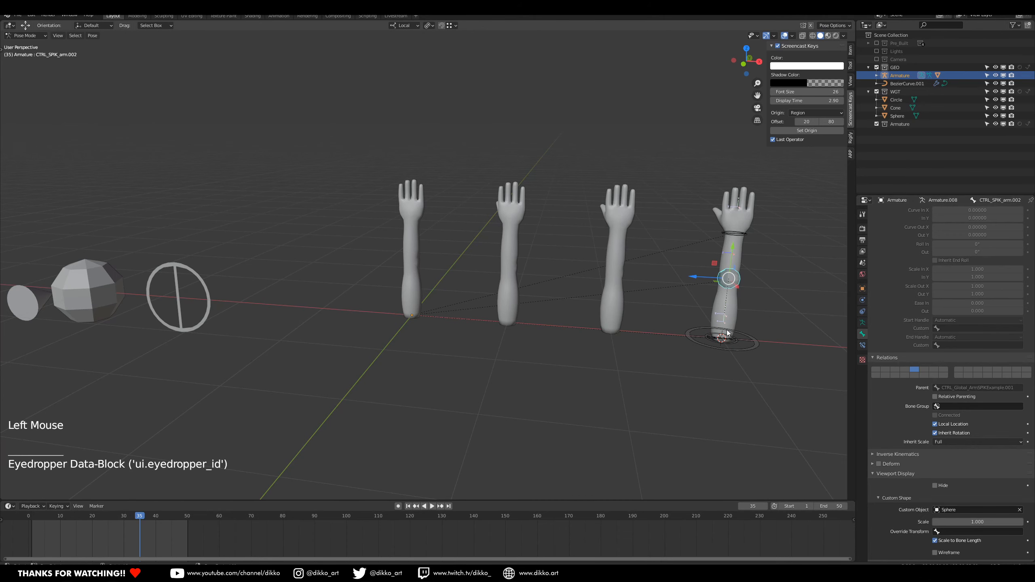
# Test moving the middle sphere control sideways and undo the move.
pyautogui.moveTo(728, 333); pyautogui.dragTo(692, 322, button='middle')
pyautogui.keyDown('shift'); pyautogui.moveTo(693, 323); pyautogui.dragTo(591, 278, button='middle'); pyautogui.keyUp('shift')
pyautogui.scroll(2, 588, 276)
pyautogui.moveTo(600, 253); pyautogui.dragTo(659, 250)
pyautogui.hotkey('ctrl', 'z')
# Test tilting the whole arm by freely rotating the global control CTRL_Global_ArmSPIKExample.001.
pyautogui.click(608, 352)
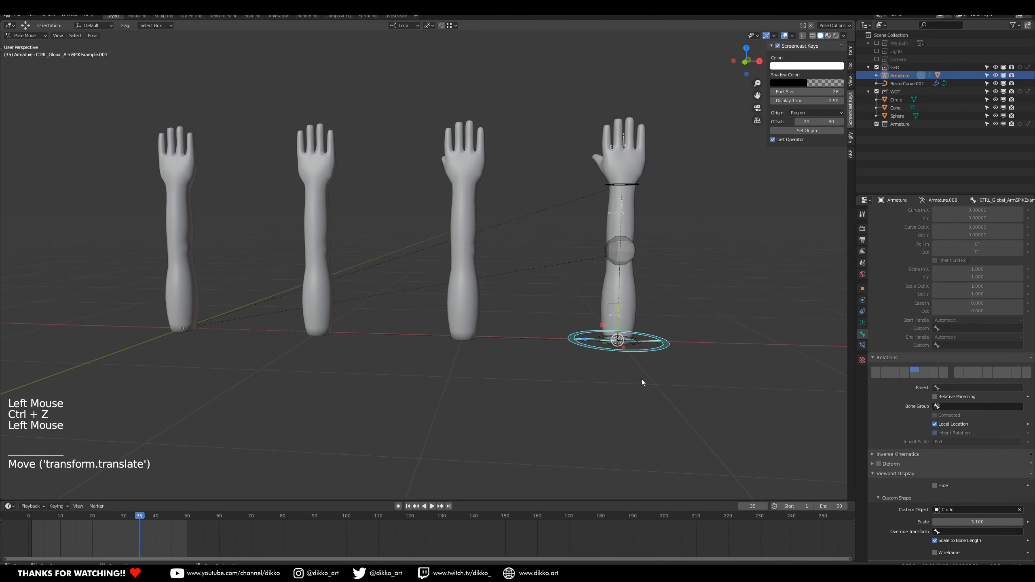
pyautogui.press('r')
pyautogui.press('r')
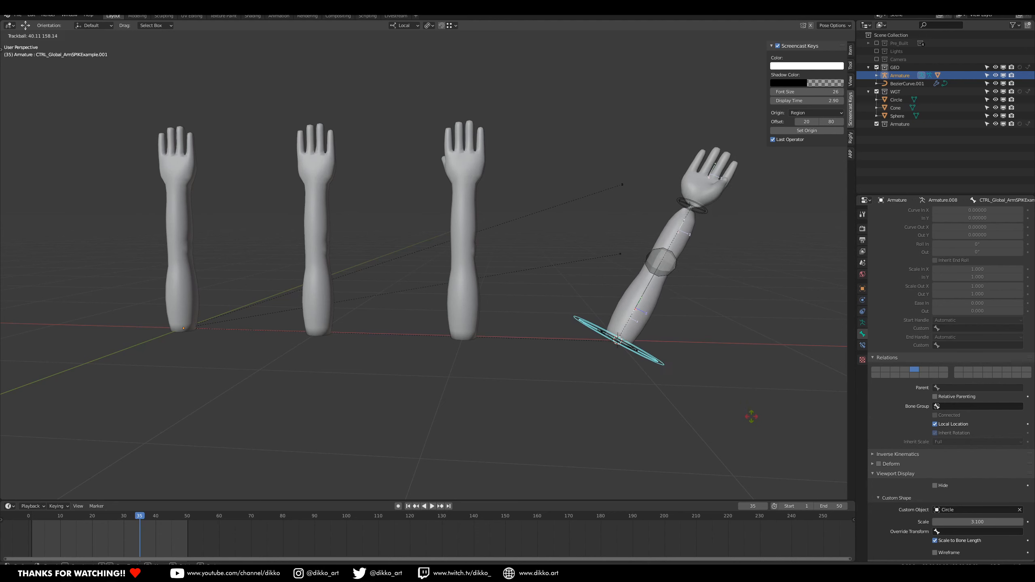
pyautogui.click(738, 411)
pyautogui.keyDown('shift'); pyautogui.moveTo(691, 245); pyautogui.dragTo(562, 268, button='middle'); pyautogui.keyUp('shift')
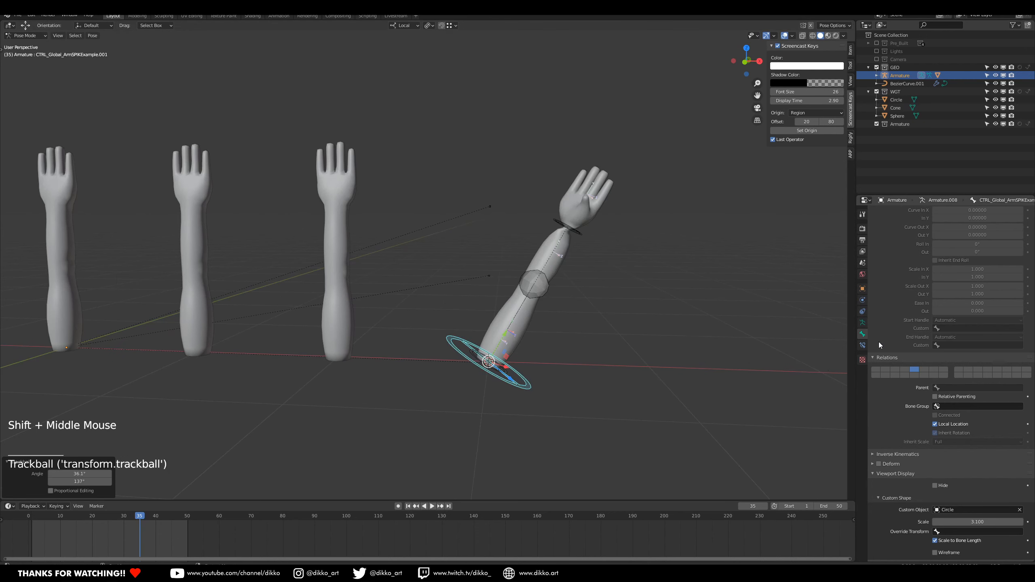
# Show the armature's first bone layer together with the control layer.
pyautogui.click(863, 323)
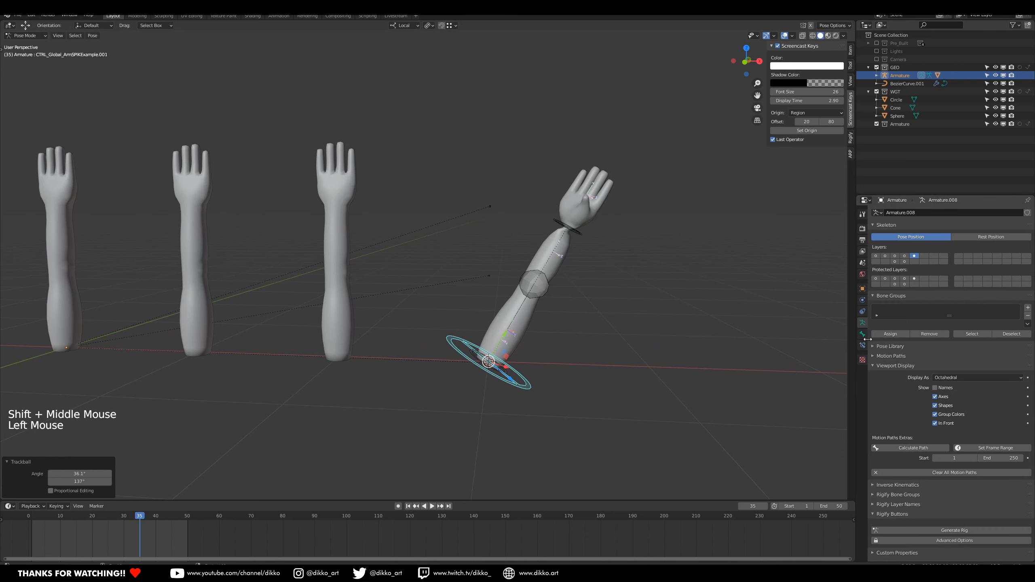
pyautogui.keyDown('shift'); pyautogui.click(876, 256); pyautogui.keyUp('shift')
pyautogui.scroll(2, 591, 240)
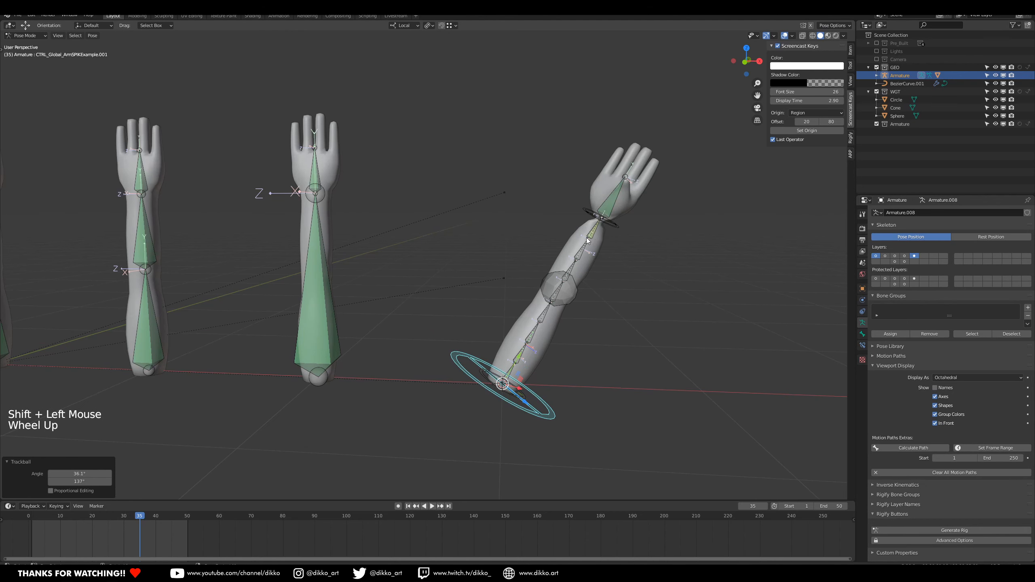
# Examine the chain scaling settings and Y Scale Mode options in the Spline IK constraint of DEF_SPIK_arm.008, along with the arm's deform chain.
pyautogui.click(595, 236)
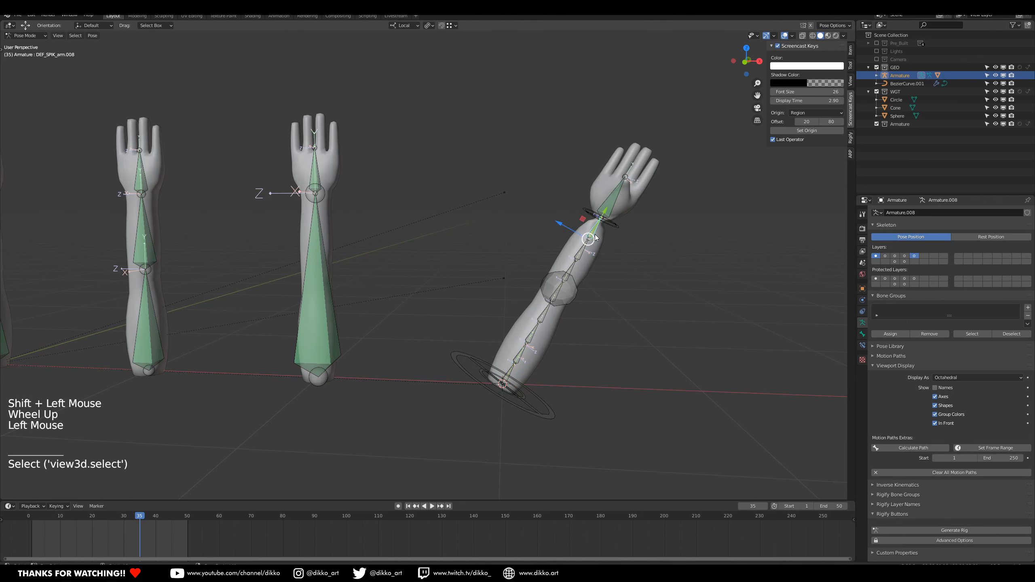
pyautogui.click(863, 334)
pyautogui.click(863, 346)
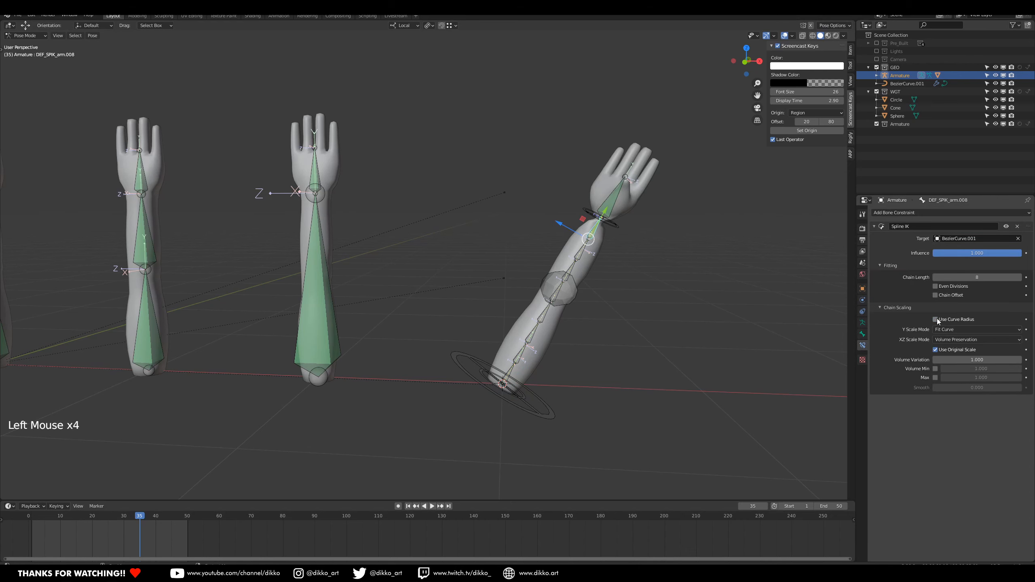
pyautogui.scroll(1, 642, 255)
pyautogui.keyDown('shift'); pyautogui.moveTo(643, 255); pyautogui.dragTo(602, 262, button='middle'); pyautogui.keyUp('shift')
pyautogui.scroll(1, 641, 309)
pyautogui.scroll(1, 641, 309)
pyautogui.moveTo(641, 309); pyautogui.dragTo(537, 287, button='middle')
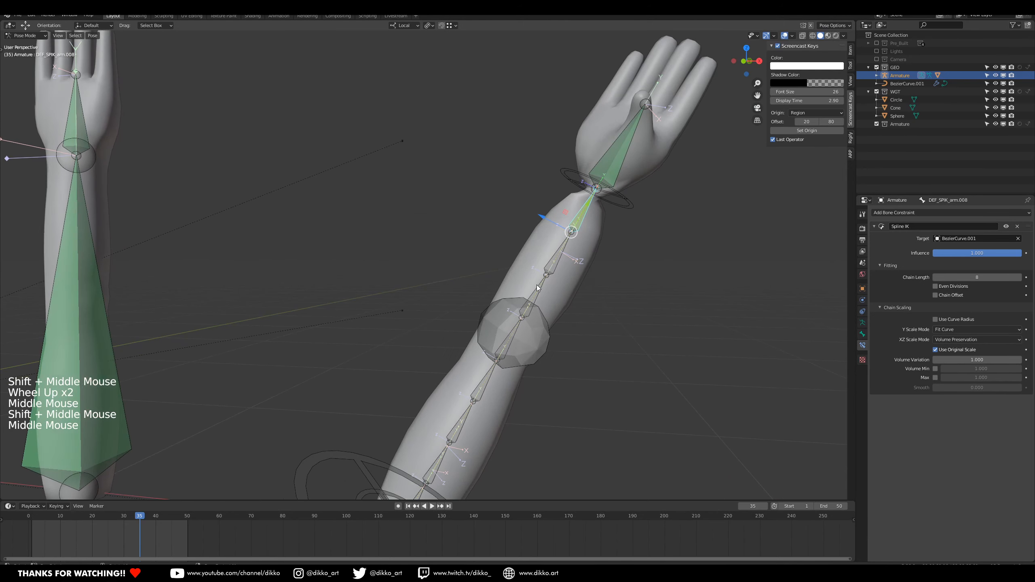
pyautogui.click(961, 334)
pyautogui.click(959, 331)
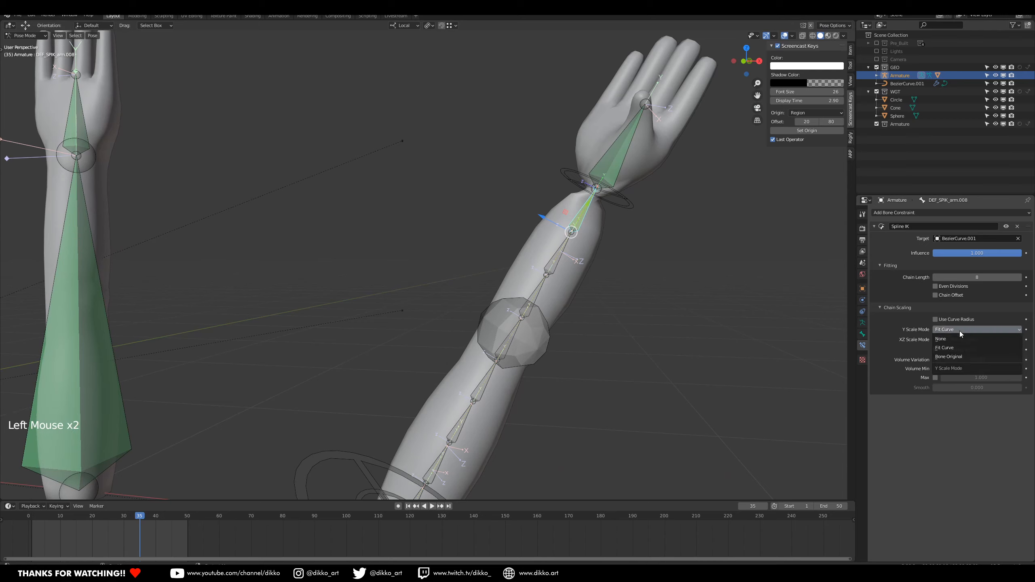
pyautogui.click(955, 330)
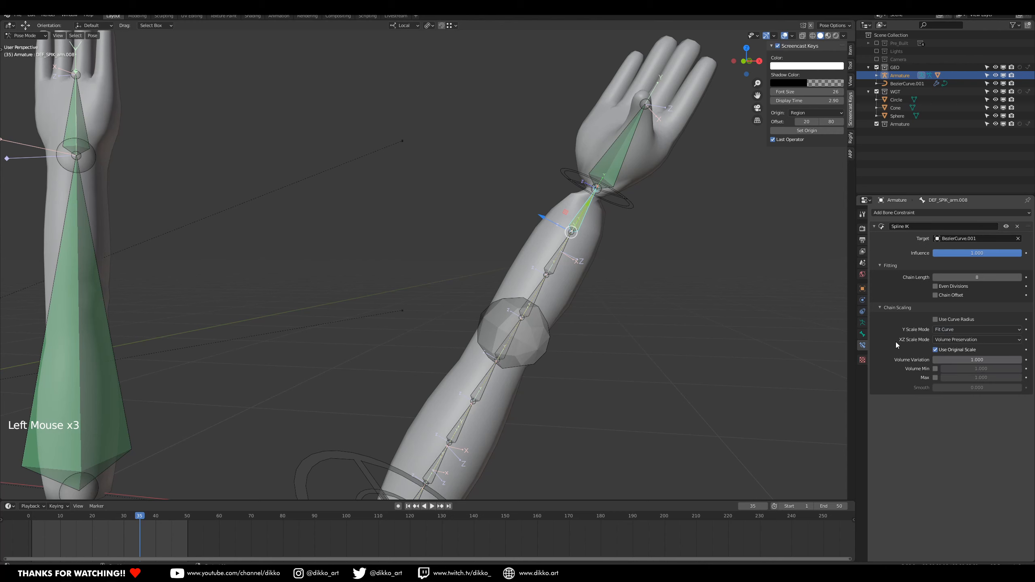
pyautogui.keyDown('shift'); pyautogui.moveTo(562, 359); pyautogui.dragTo(655, 332, button='middle'); pyautogui.keyUp('shift')
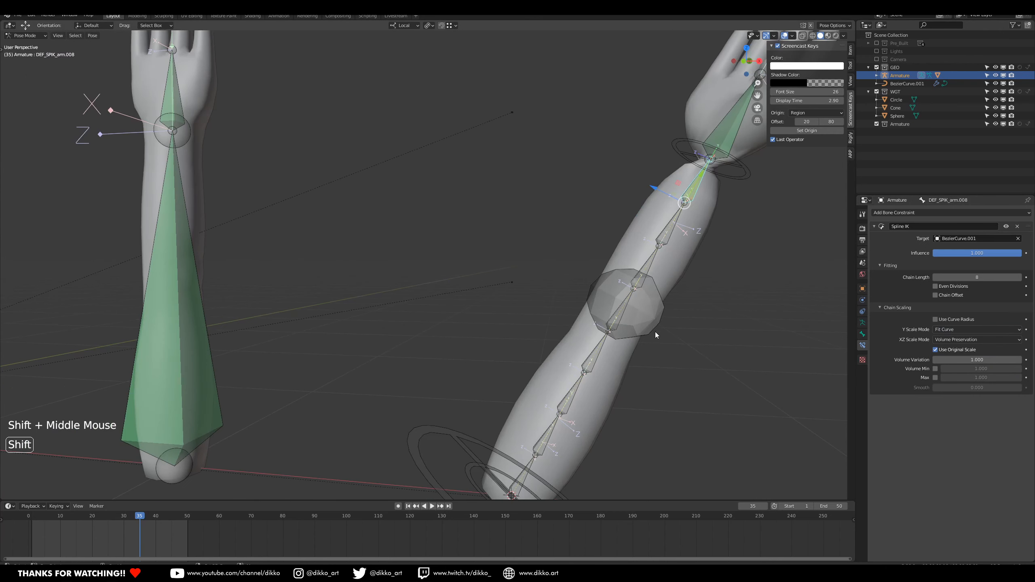
pyautogui.scroll(-2, 655, 333)
pyautogui.hotkey('alt', 'Tab')
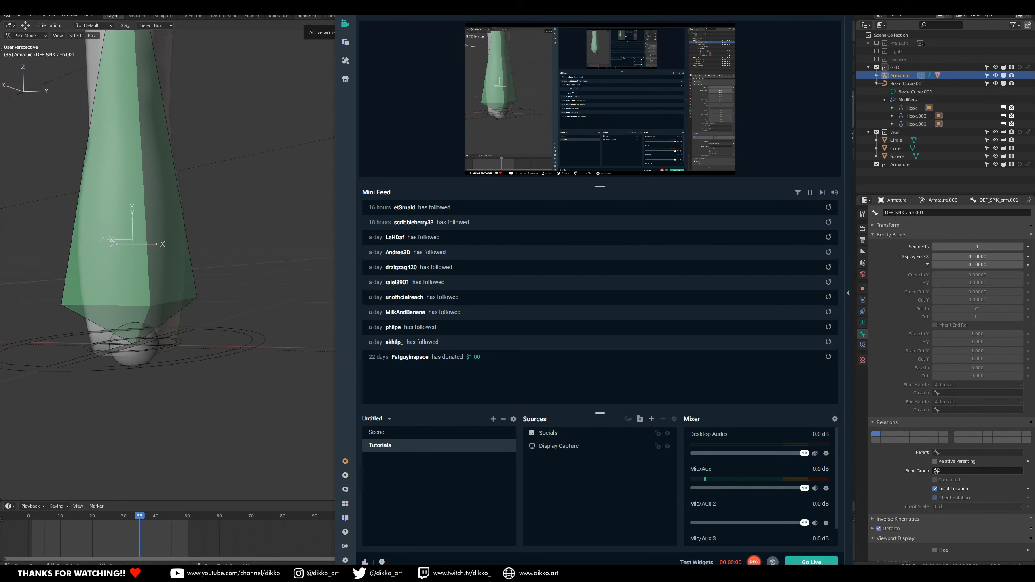
pyautogui.hotkey('alt', 'Tab')
# Examine the arm's base by selecting CTRL_SPIK_arm.001, the global control and DEF_SPIK_arm.001 in turn, comparing their parents.
pyautogui.moveTo(601, 305); pyautogui.dragTo(552, 369, button='middle')
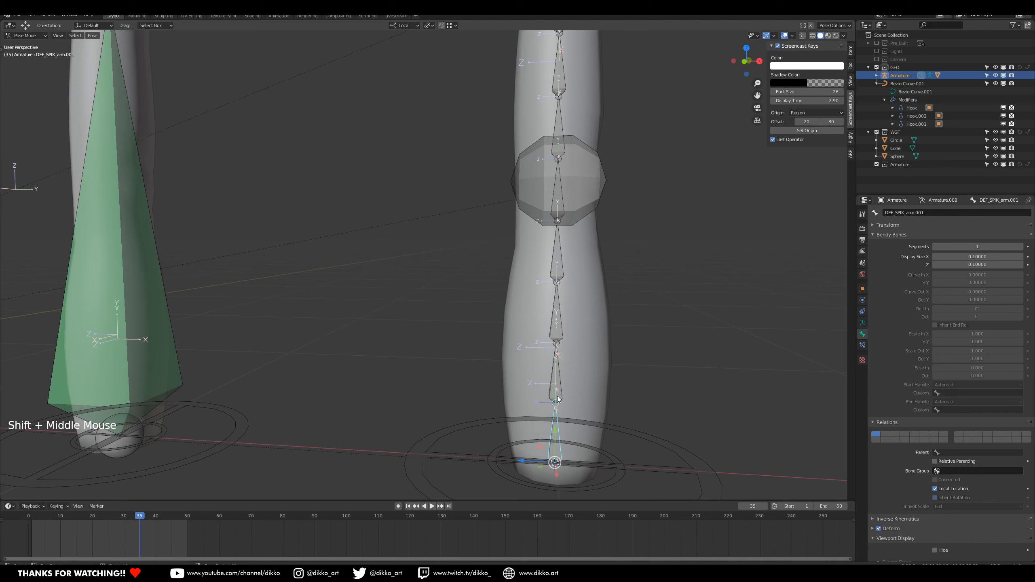
pyautogui.scroll(-2, 569, 197)
pyautogui.scroll(1, 586, 417)
pyautogui.click(568, 430)
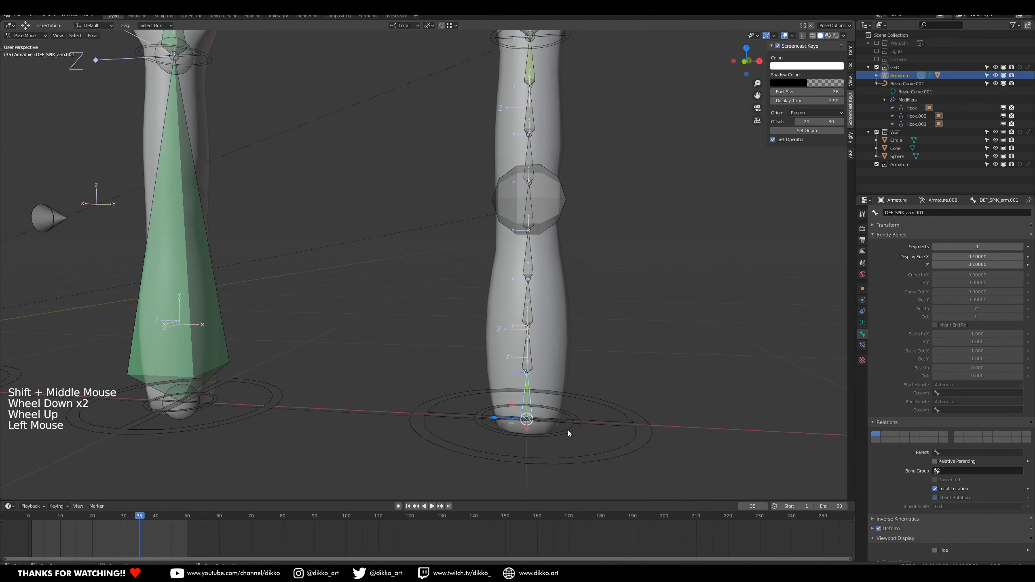
pyautogui.keyDown('shift'); pyautogui.moveTo(603, 427); pyautogui.dragTo(509, 347, button='middle'); pyautogui.keyUp('shift')
pyautogui.scroll(1, 574, 388)
pyautogui.keyDown('shift'); pyautogui.moveTo(574, 388); pyautogui.dragTo(561, 364, button='middle'); pyautogui.keyUp('shift')
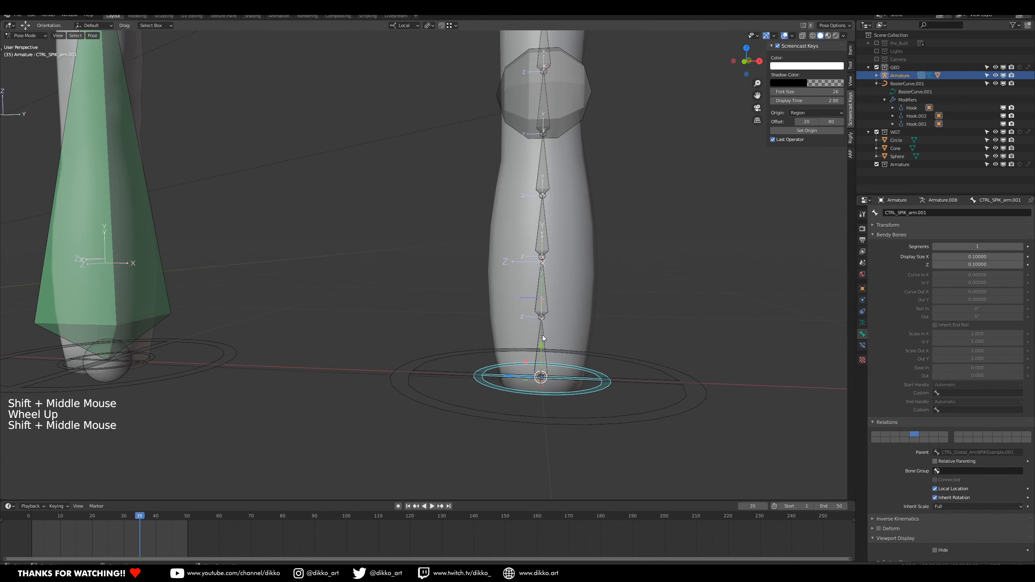
pyautogui.click(591, 394)
pyautogui.click(586, 394)
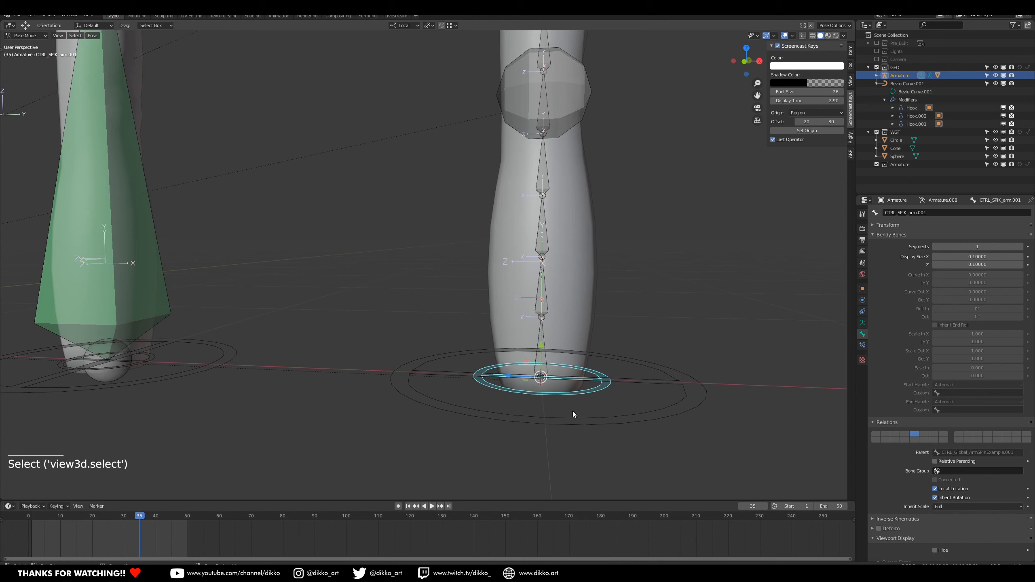
pyautogui.keyDown('shift'); pyautogui.moveTo(585, 405); pyautogui.dragTo(575, 376, button='middle'); pyautogui.keyUp('shift')
pyautogui.click(523, 332)
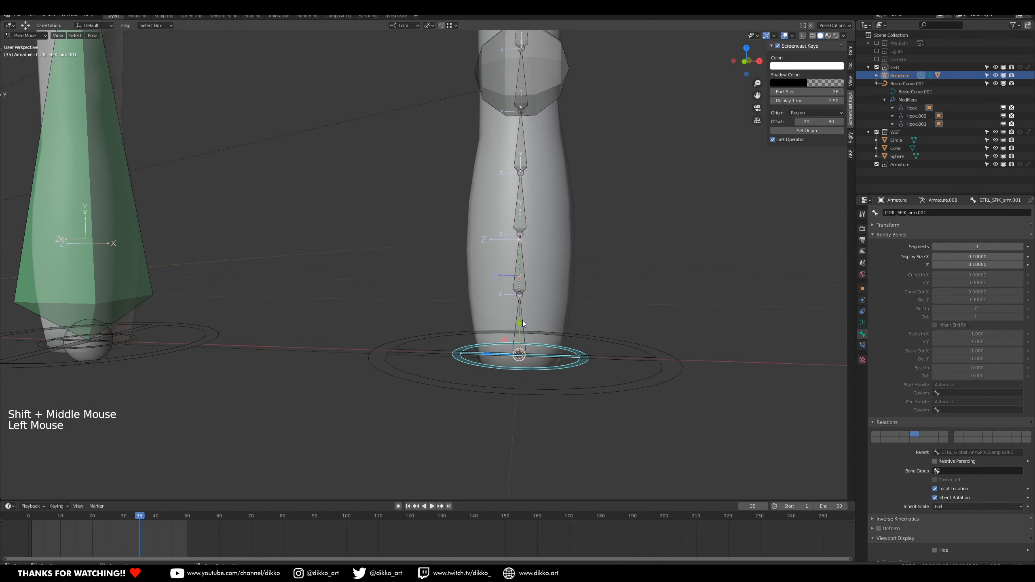
pyautogui.keyDown('shift'); pyautogui.click(658, 355); pyautogui.keyUp('shift')
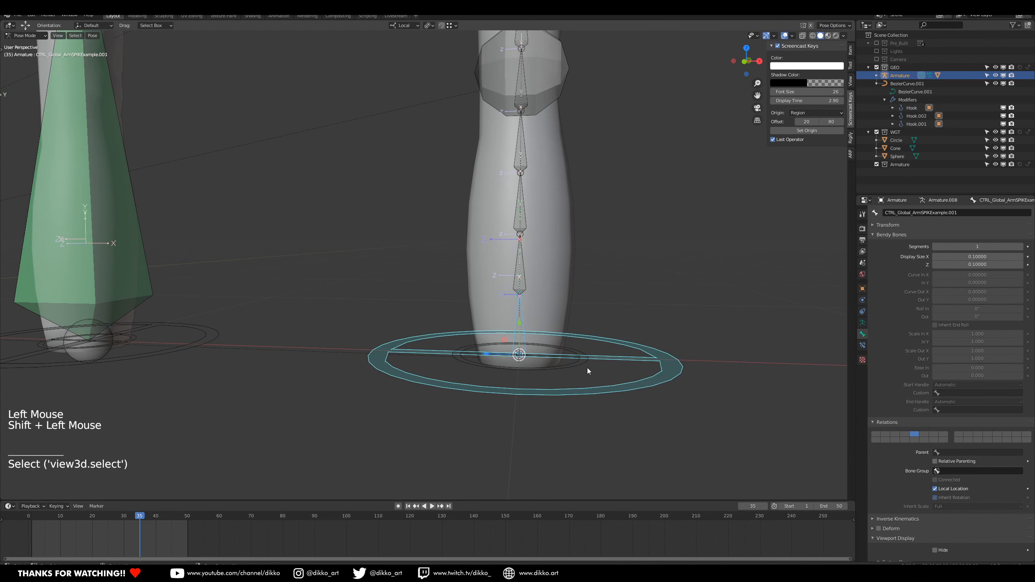
pyautogui.click(566, 370)
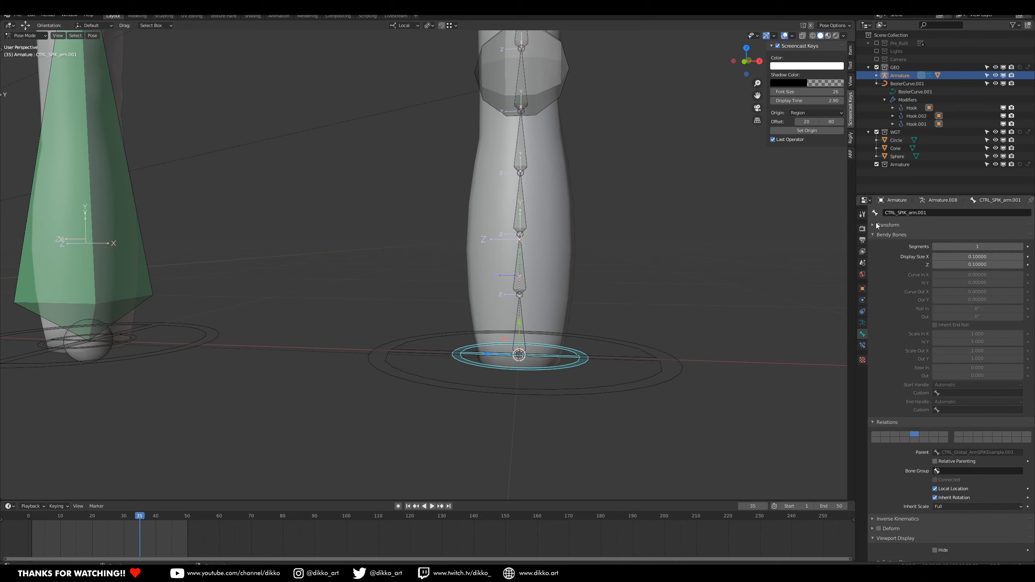
pyautogui.click(619, 343)
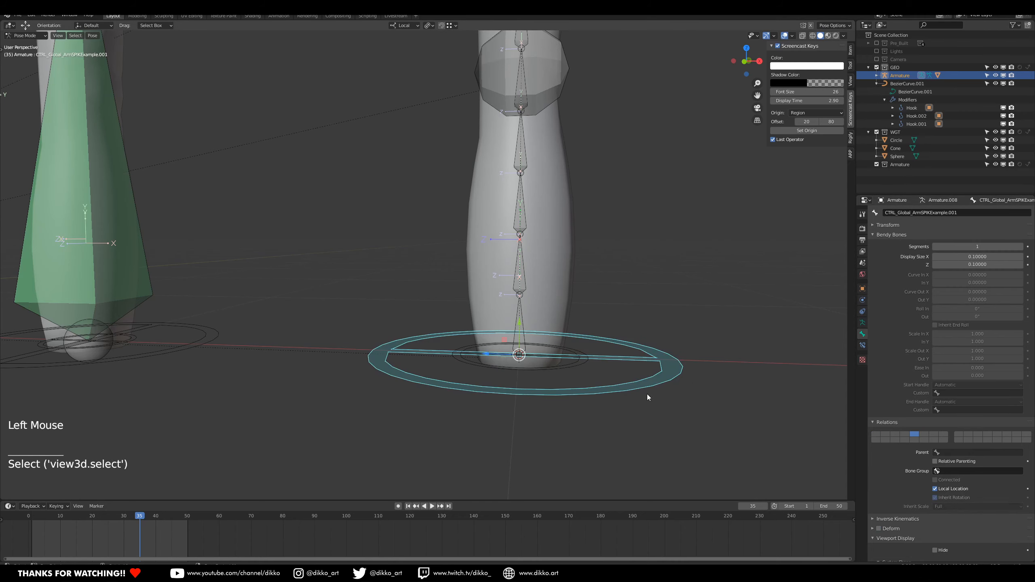
pyautogui.click(525, 320)
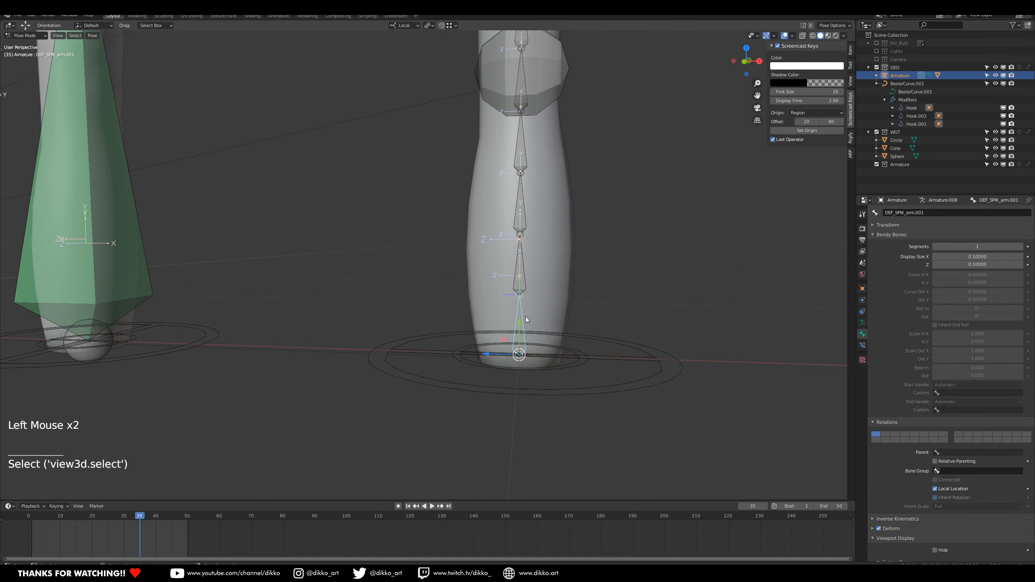
# Test moving and scaling the base control CTRL_SPIK_arm.001 and undo both changes.
pyautogui.click(548, 376)
pyautogui.press('g')
pyautogui.click(686, 337)
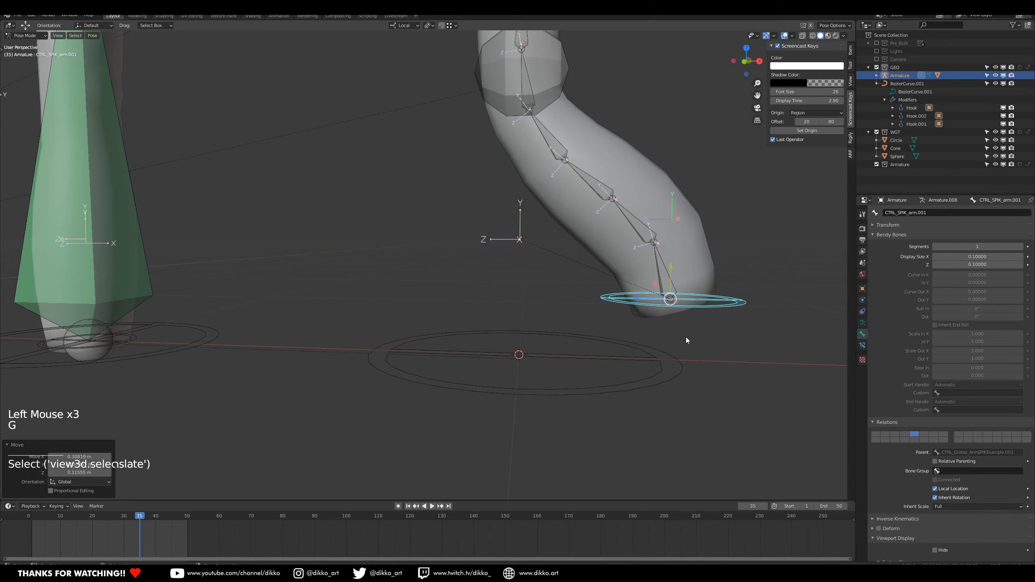
pyautogui.press('s')
pyautogui.click(677, 439)
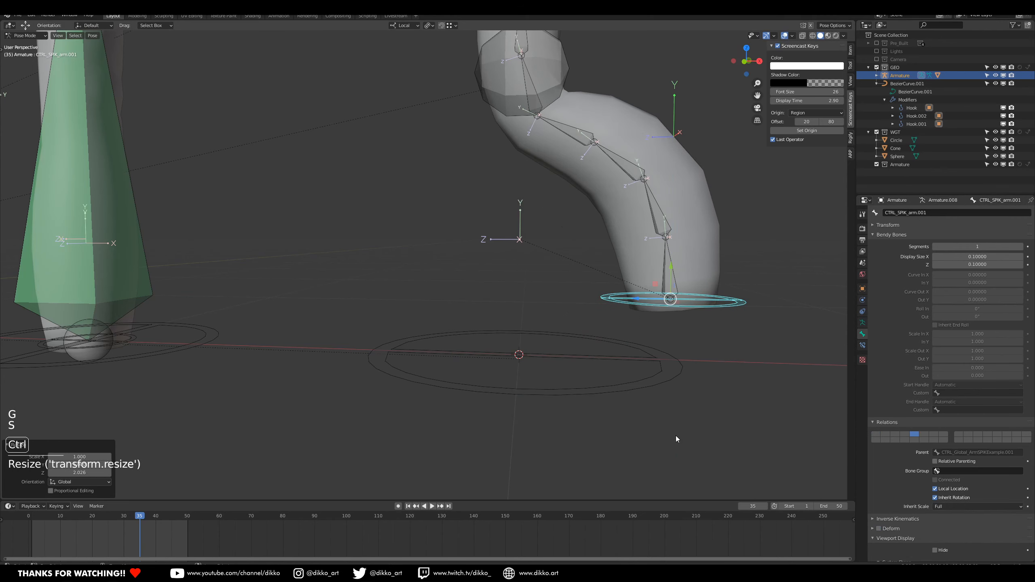
pyautogui.hotkey('ctrl', 'z')
pyautogui.hotkey('ctrl', 'z')
pyautogui.hotkey('ctrl', 'z')
# Parent the first deform bone DEF_SPIK_arm.001 to CTRL_Global_ArmSPIKExample.001 with Keep Offset and return to Pose Mode.
pyautogui.click(530, 314)
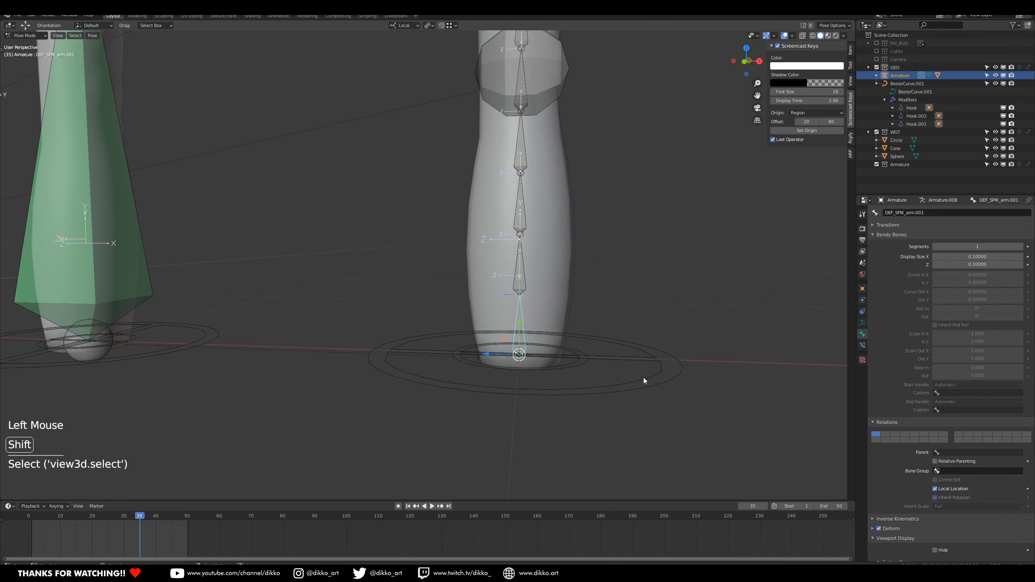
pyautogui.keyDown('shift'); pyautogui.click(617, 391); pyautogui.keyUp('shift')
pyautogui.press('Tab')
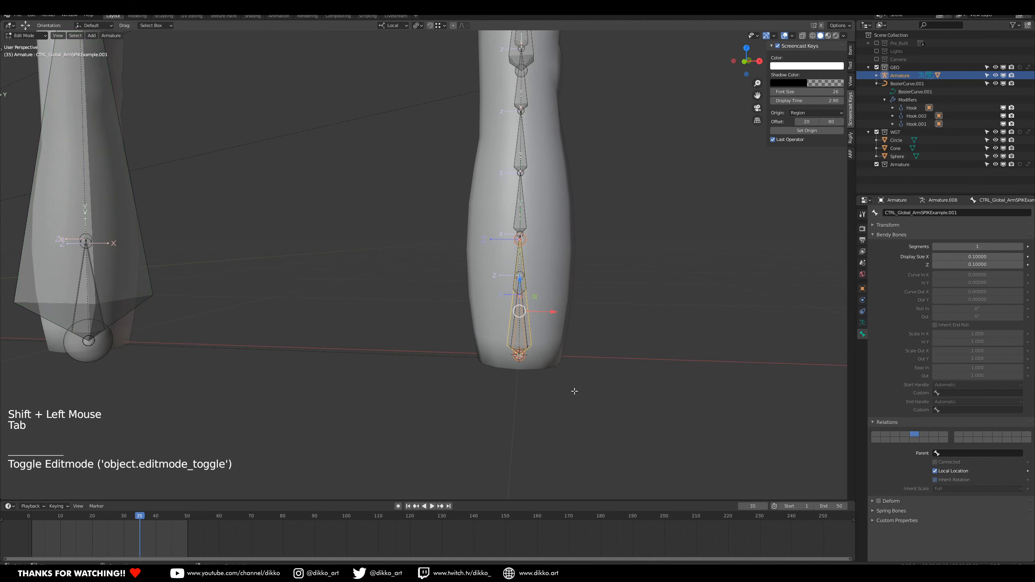
pyautogui.hotkey('ctrl', 'p')
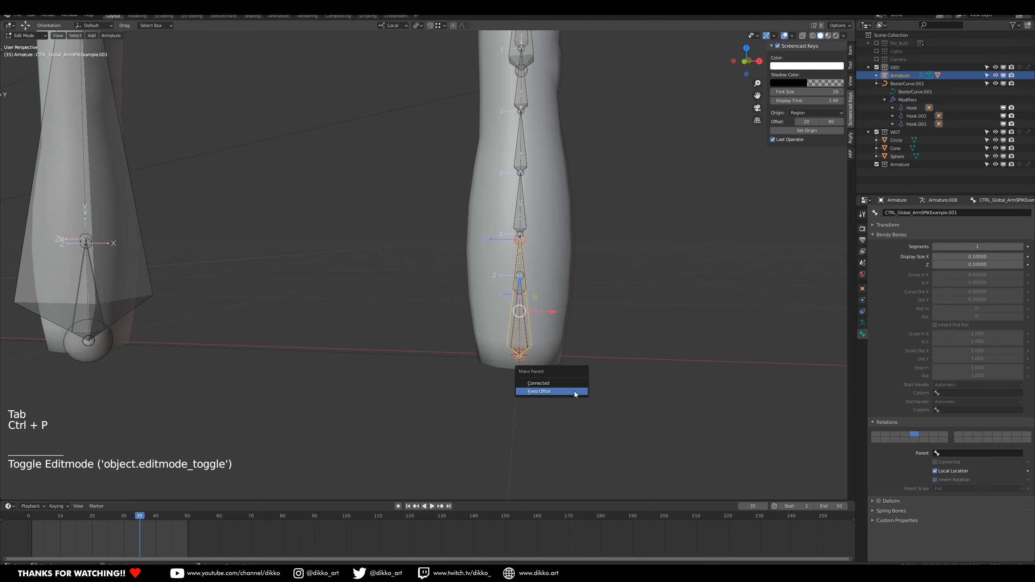
pyautogui.click(576, 394)
pyautogui.press('Tab')
# Test rotating the global control around the Z axis and undo the rotation.
pyautogui.scroll(-4, 609, 381)
pyautogui.keyDown('shift'); pyautogui.moveTo(609, 380); pyautogui.dragTo(551, 402, button='middle'); pyautogui.keyUp('shift')
pyautogui.click(510, 388)
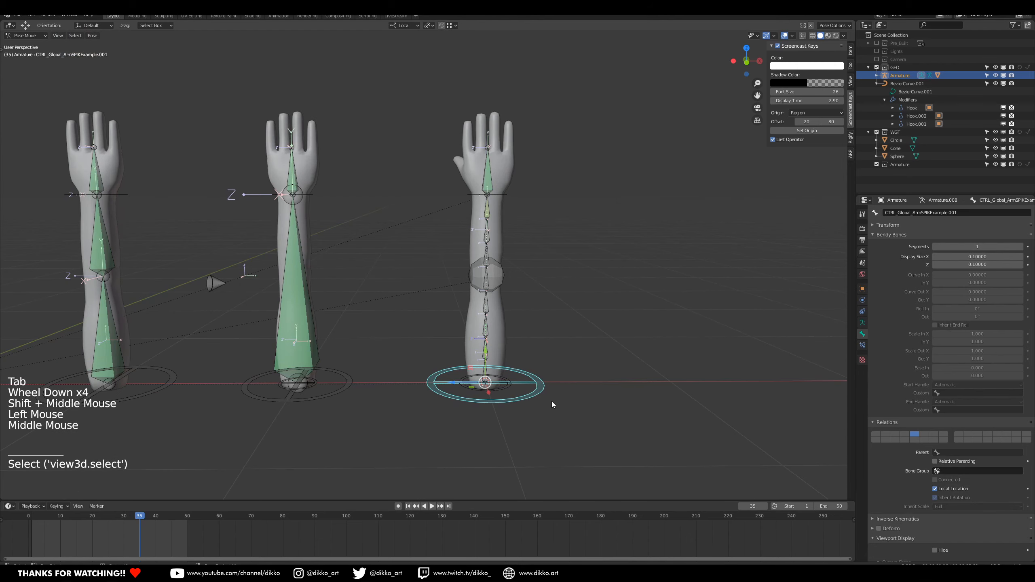
pyautogui.press('r')
pyautogui.press('z')
pyautogui.press('z')
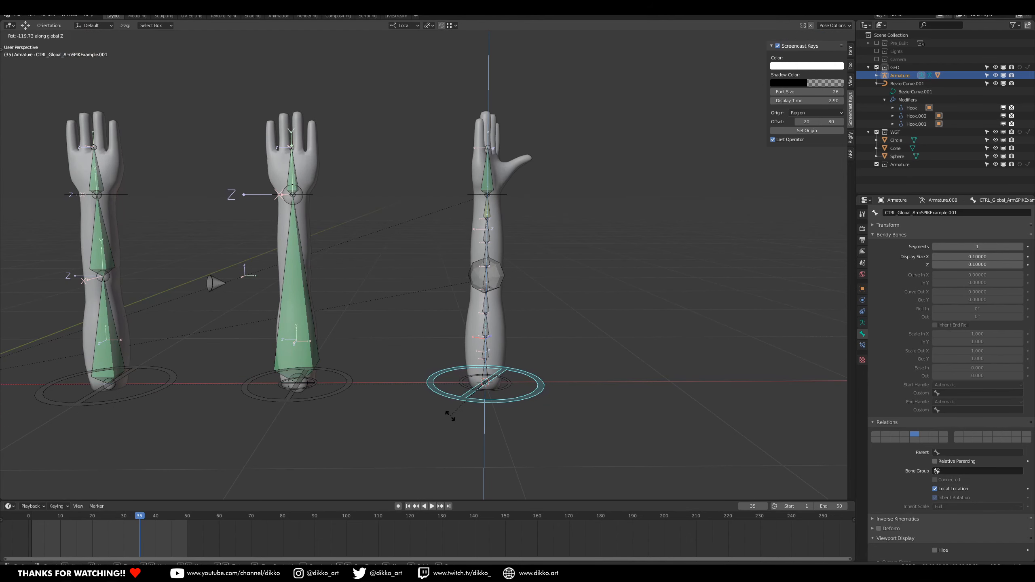
pyautogui.click(540, 407)
pyautogui.hotkey('ctrl', 'z')
# Test scaling the global control and undo the scaling.
pyautogui.press('s')
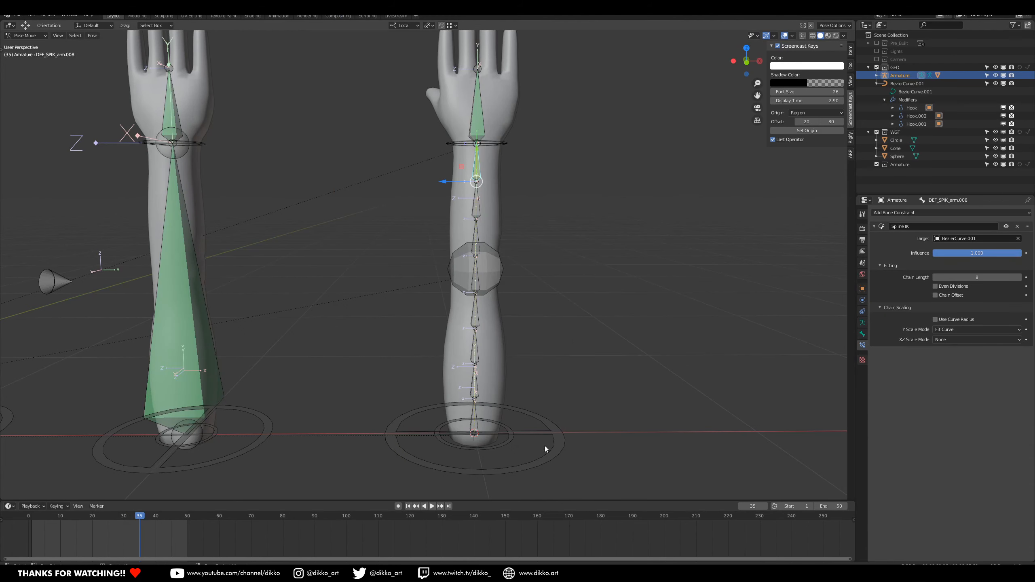
pyautogui.click(562, 447)
pyautogui.press('s')
pyautogui.hotkey('ctrl', 'z')
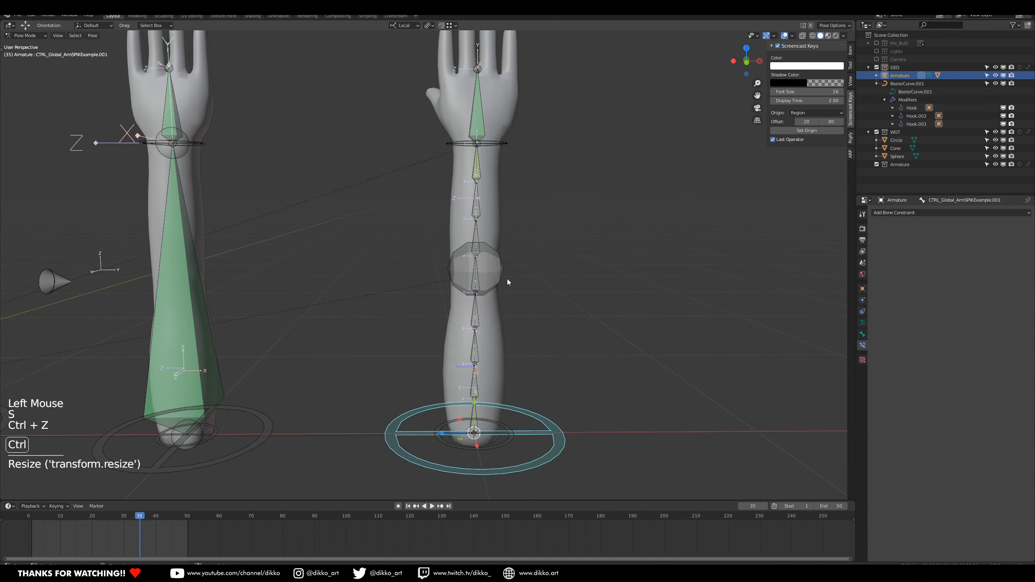
# Set the Spline IK constraint of DEF_SPIK_arm.008 to Y Scale Mode Fit Curve and XZ Scale Mode Bone Original.
pyautogui.click(480, 164)
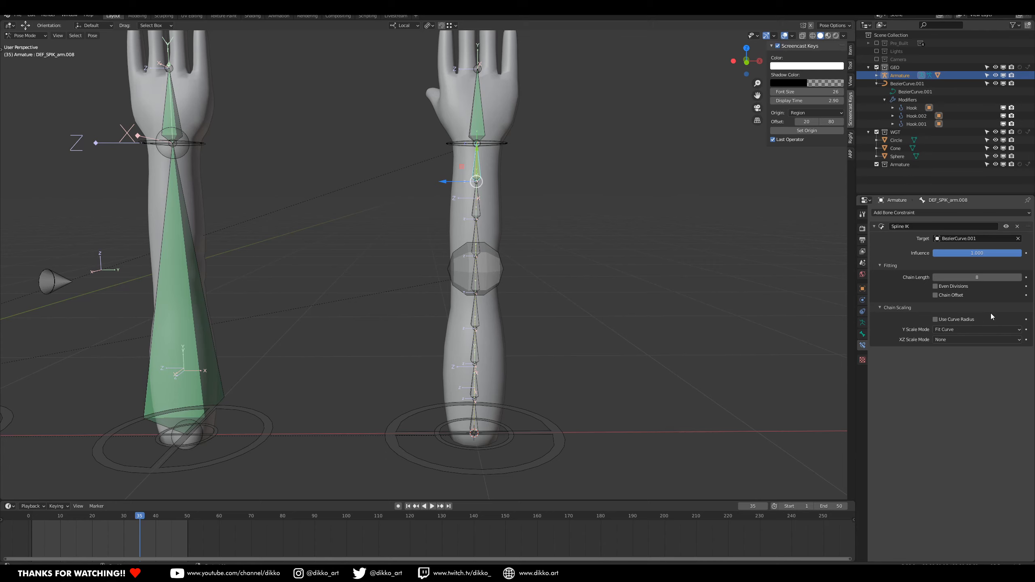
pyautogui.click(947, 326)
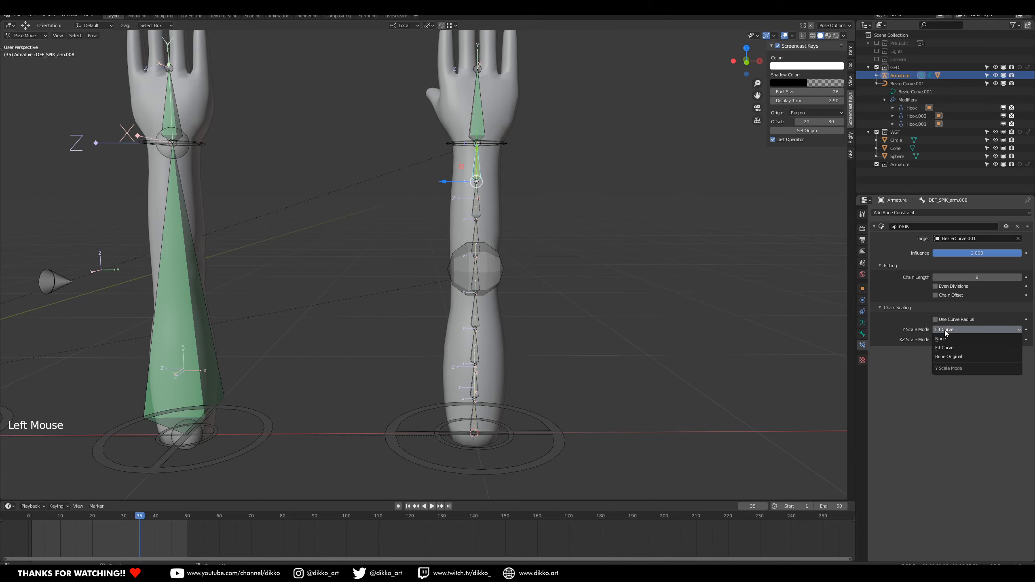
pyautogui.click(958, 348)
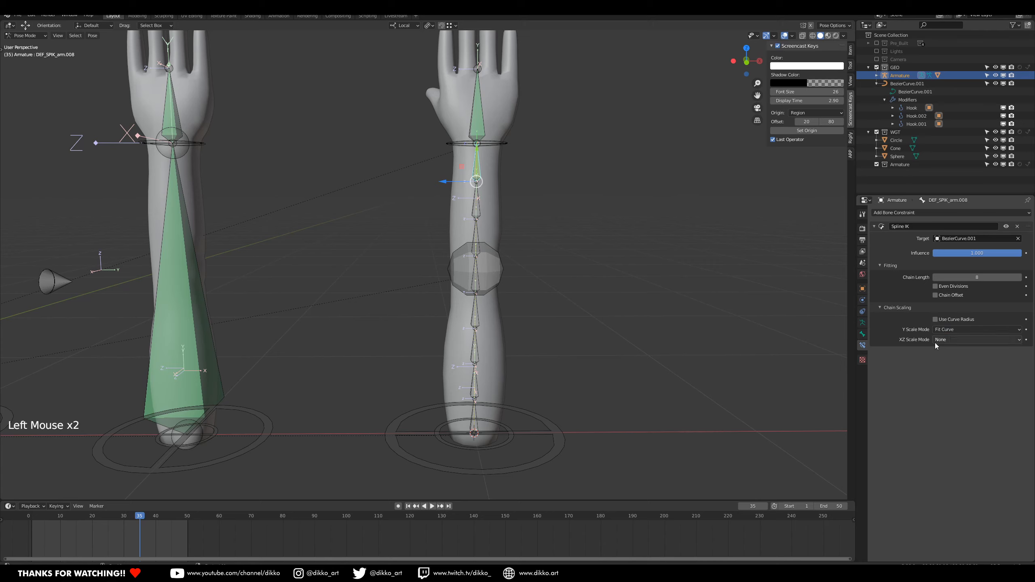
pyautogui.click(950, 340)
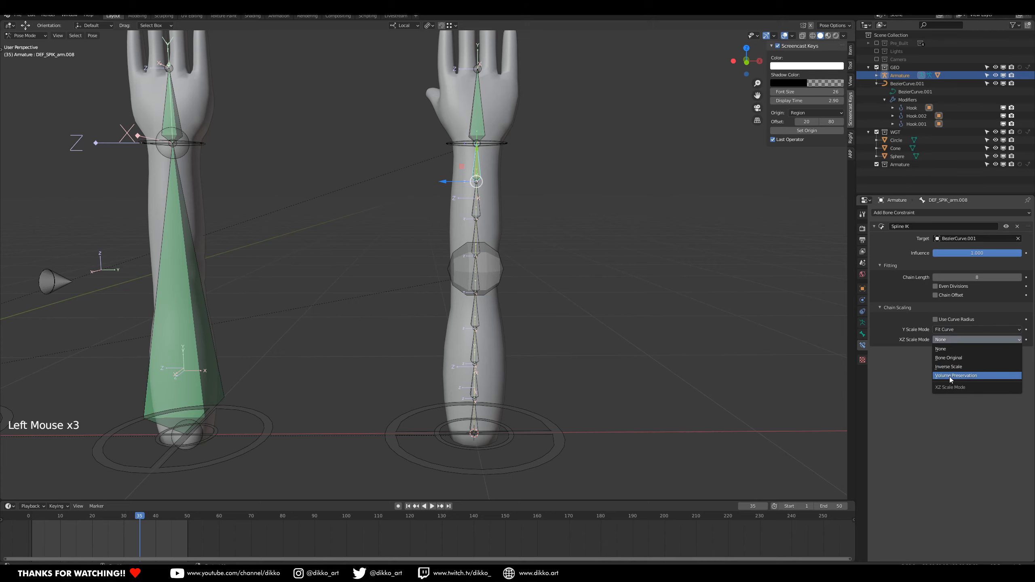
pyautogui.click(949, 358)
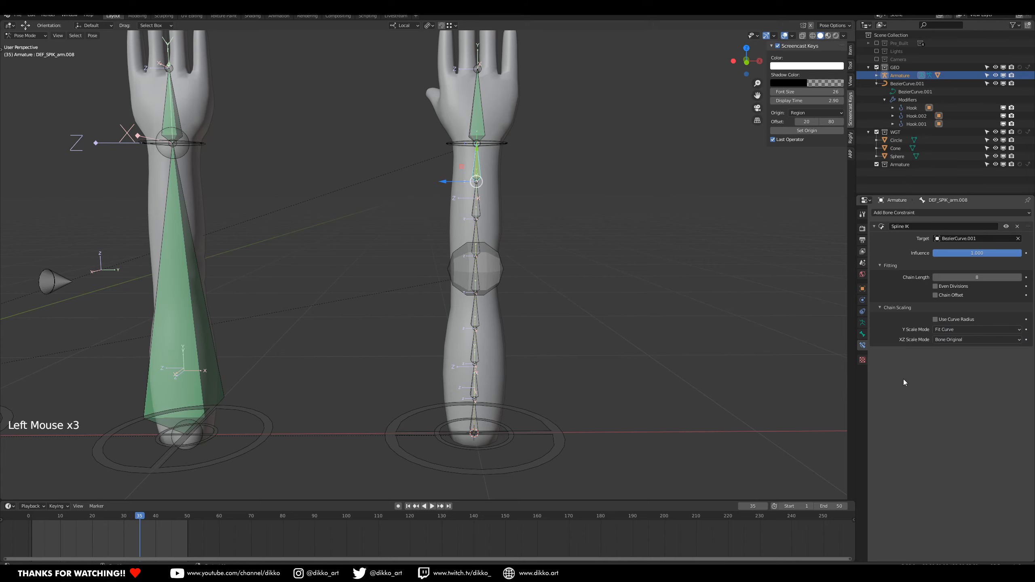
# Test scaling CTRL_Global_ArmSPIKExample.001 with the current chain scaling settings and undo the scaling.
pyautogui.click(551, 456)
pyautogui.press('s')
pyautogui.keyDown('ctrl'); pyautogui.click(558, 438); pyautogui.keyUp('ctrl')
pyautogui.hotkey('ctrl', 'z')
# Set the XZ Scale Mode of the Spline IK constraint on DEF_SPIK_arm.008 to Volume Preservation.
pyautogui.click(477, 167)
pyautogui.click(976, 343)
pyautogui.click(976, 342)
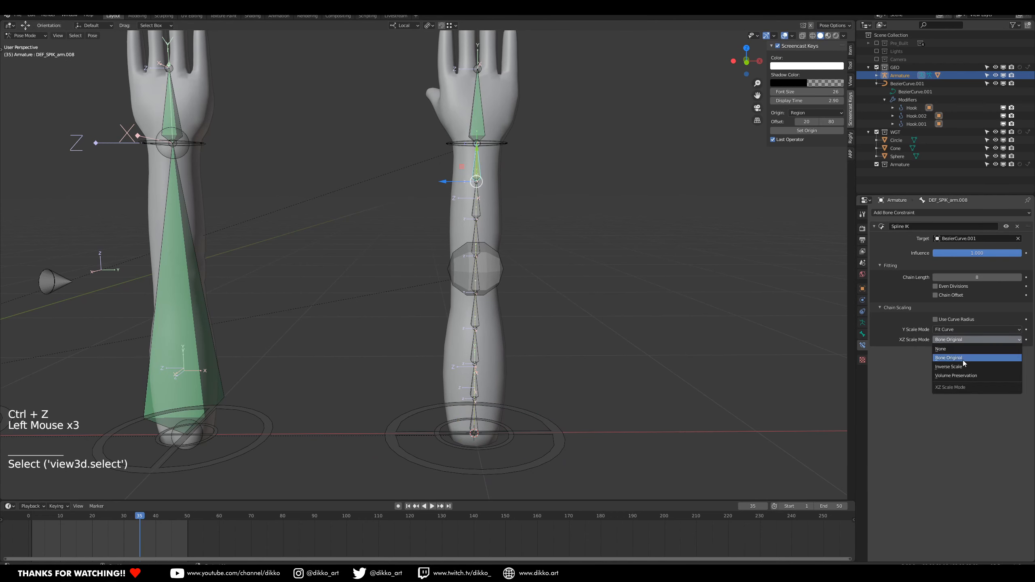
pyautogui.click(974, 376)
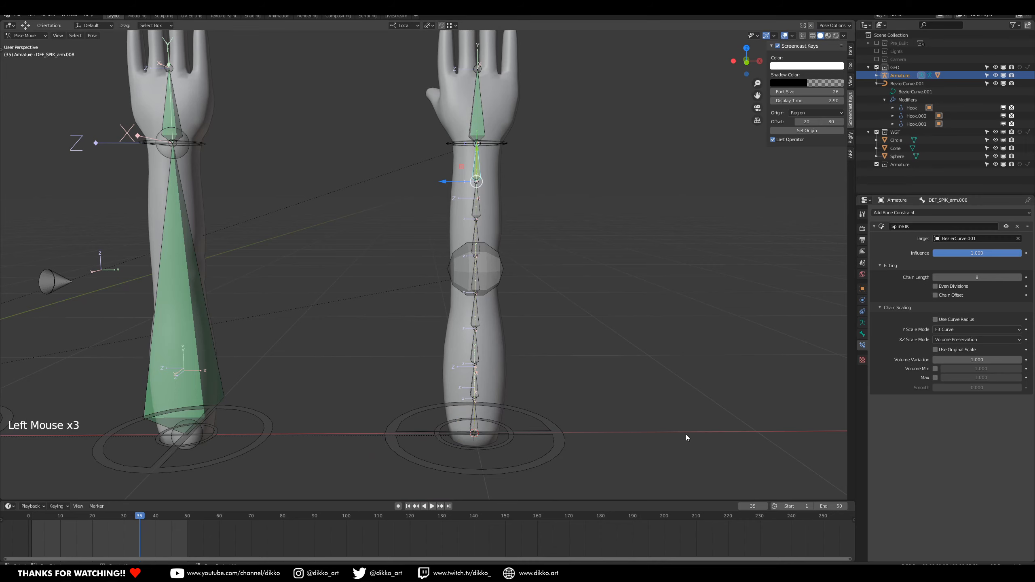
# Test moving the hand control CTRL_SPIK_hand.001 away from the arm to stretch it, and undo the move.
pyautogui.click(478, 116)
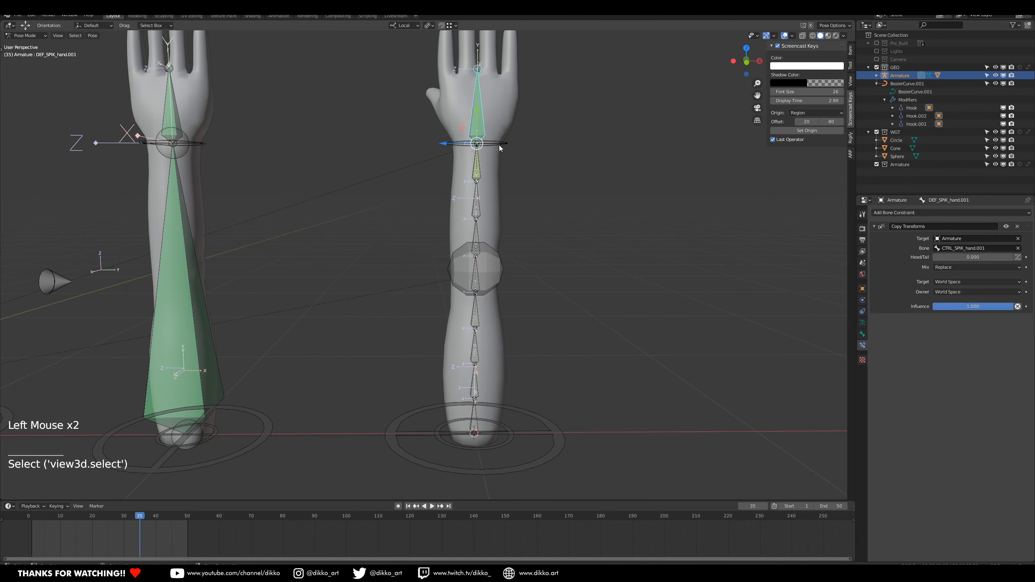
pyautogui.click(497, 145)
pyautogui.press('g')
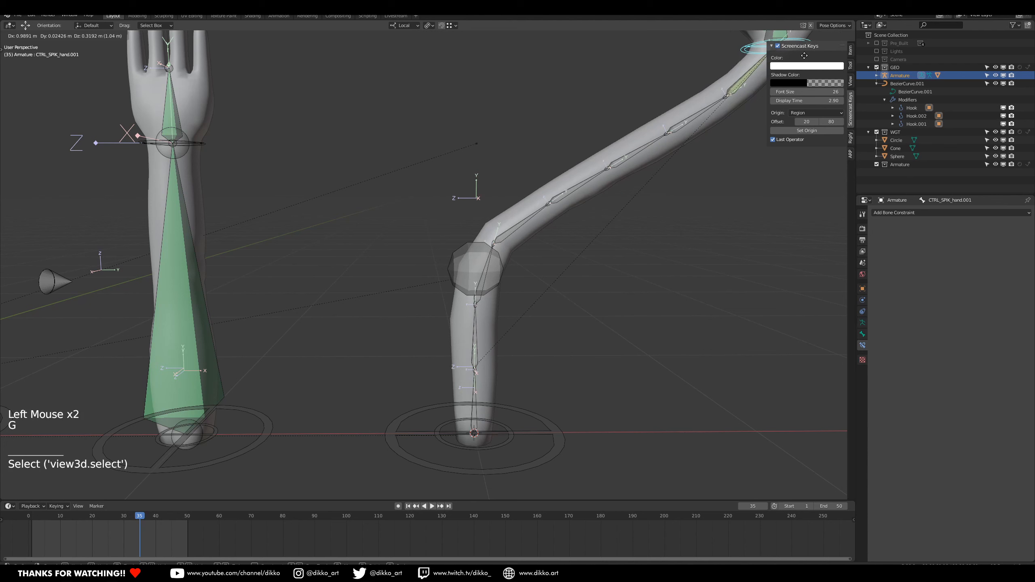
pyautogui.hotkey('ctrl', 'z')
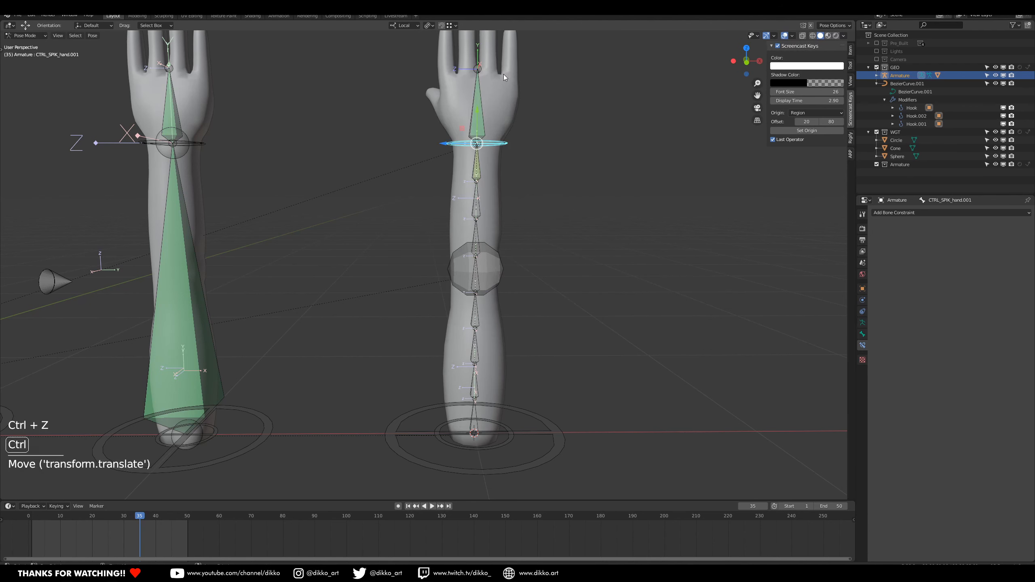
# Test bending the arm by moving the middle control CTRL_SPIK_arm.002 sideways, and undo the move.
pyautogui.scroll(-2, 491, 262)
pyautogui.keyDown('shift'); pyautogui.moveTo(491, 261); pyautogui.dragTo(518, 298, button='middle'); pyautogui.keyUp('shift')
pyautogui.click(494, 299)
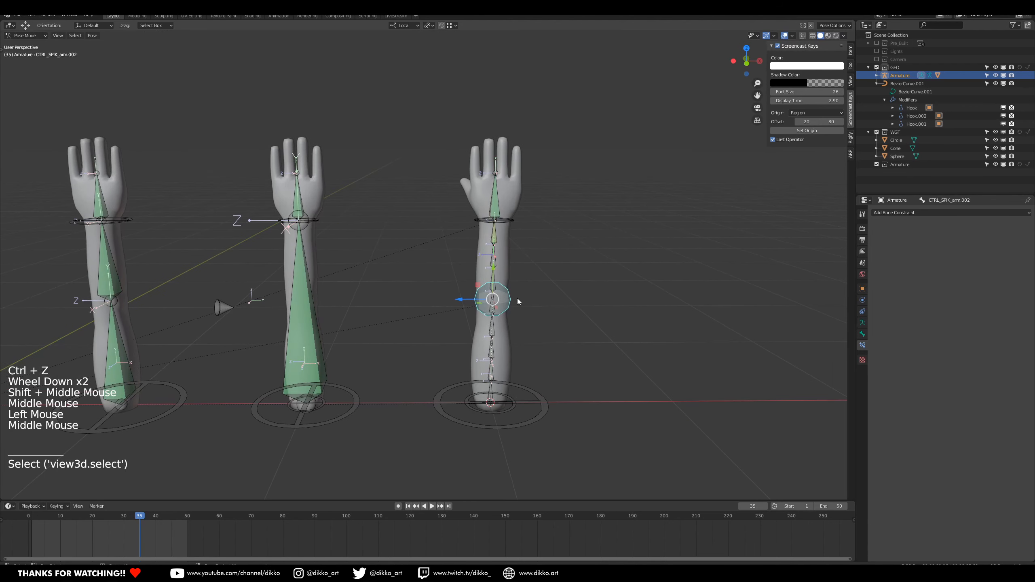
pyautogui.press('g')
pyautogui.click(587, 324)
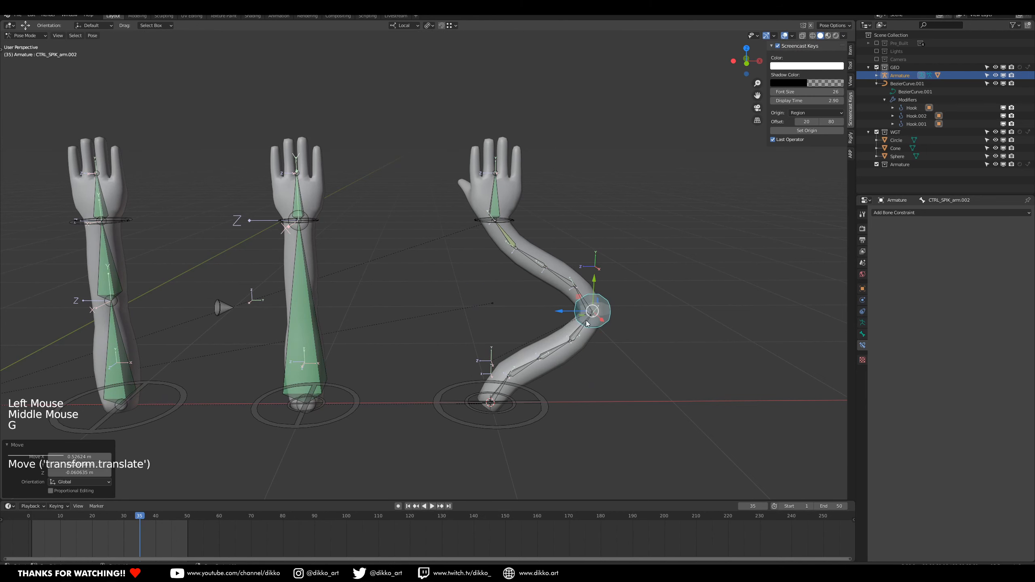
pyautogui.hotkey('ctrl', 'z')
# Move and rotate CTRL_SPIK_hand.001 to bend the arm, test scaling it along local Y, and undo the scaling.
pyautogui.click(495, 222)
pyautogui.press('g')
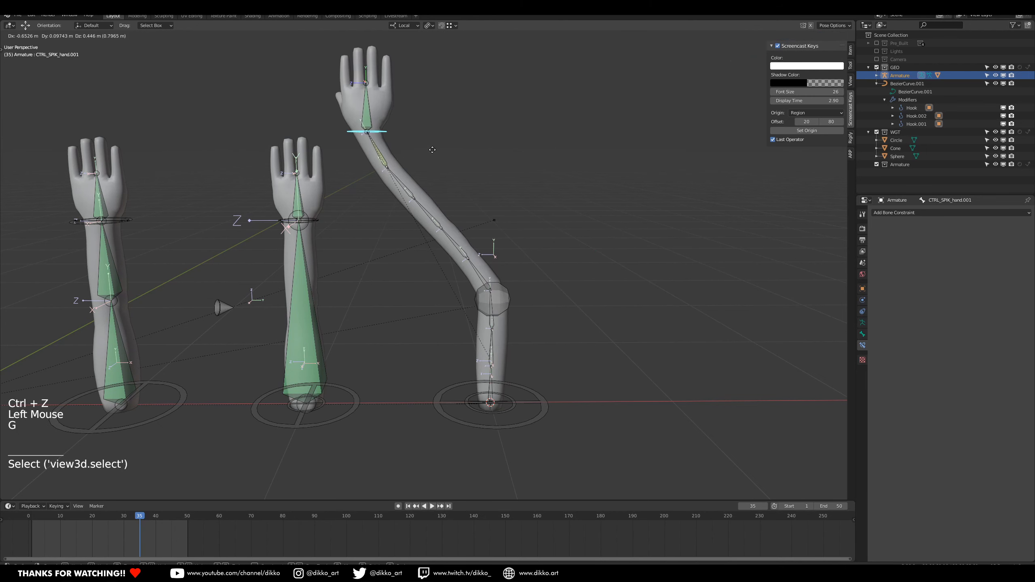
pyautogui.click(462, 100)
pyautogui.press('r')
pyautogui.click(420, 55)
pyautogui.press('g')
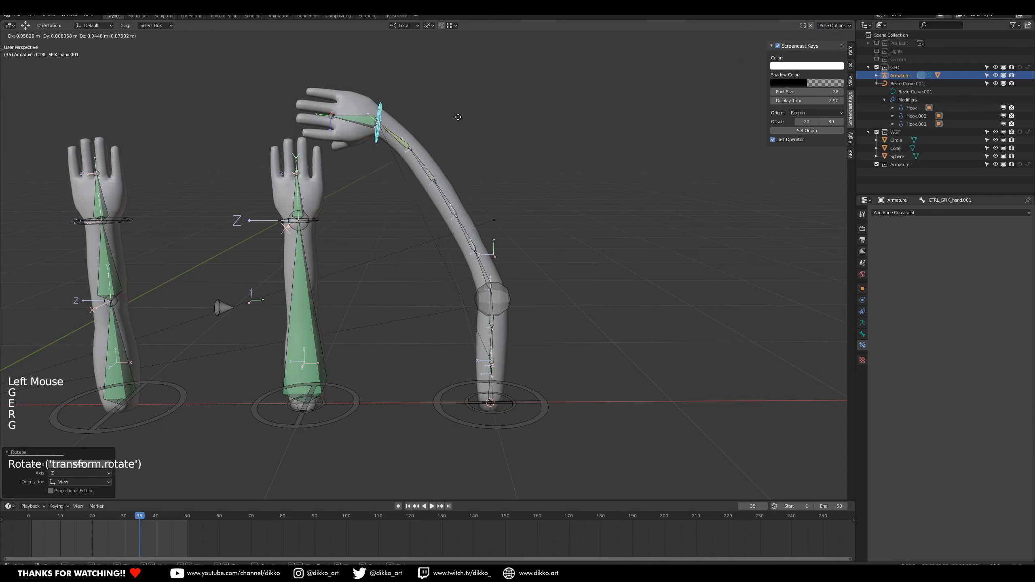
pyautogui.click(460, 108)
pyautogui.press('s')
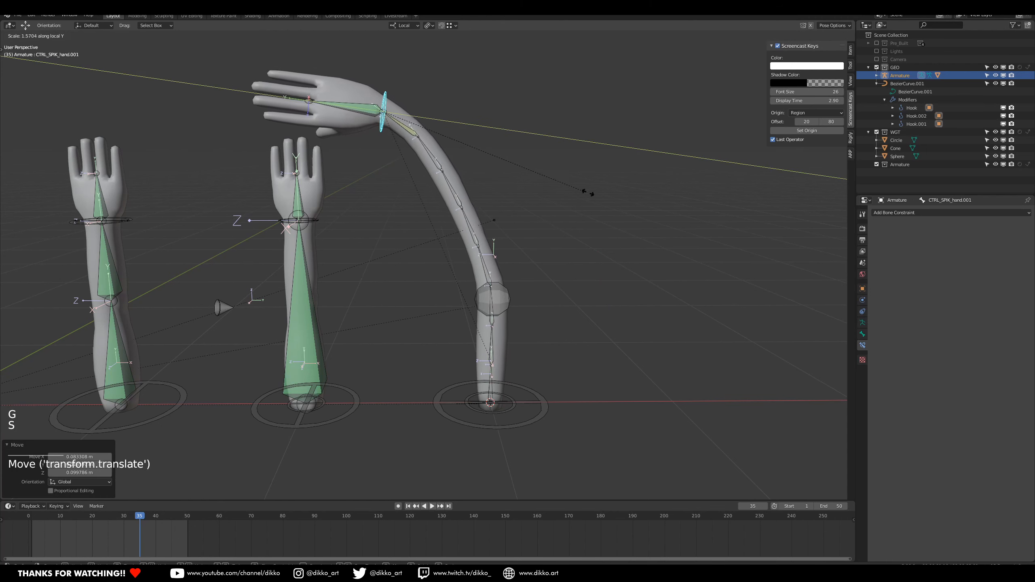
pyautogui.click(606, 205)
pyautogui.hotkey('ctrl', 'z')
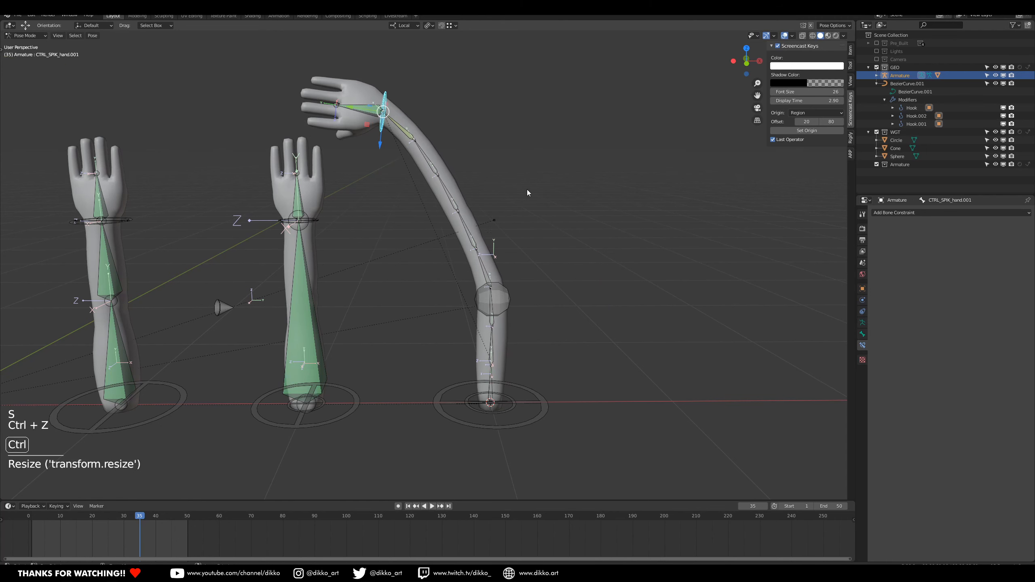
# Move the posed hand control once more, and clear its rotation and location.
pyautogui.press('g')
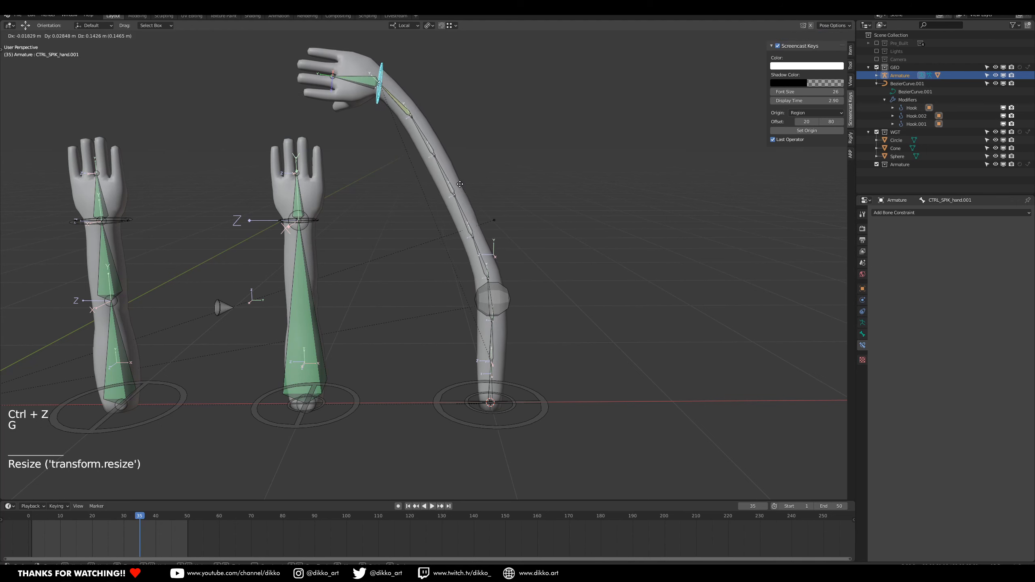
pyautogui.click(470, 279)
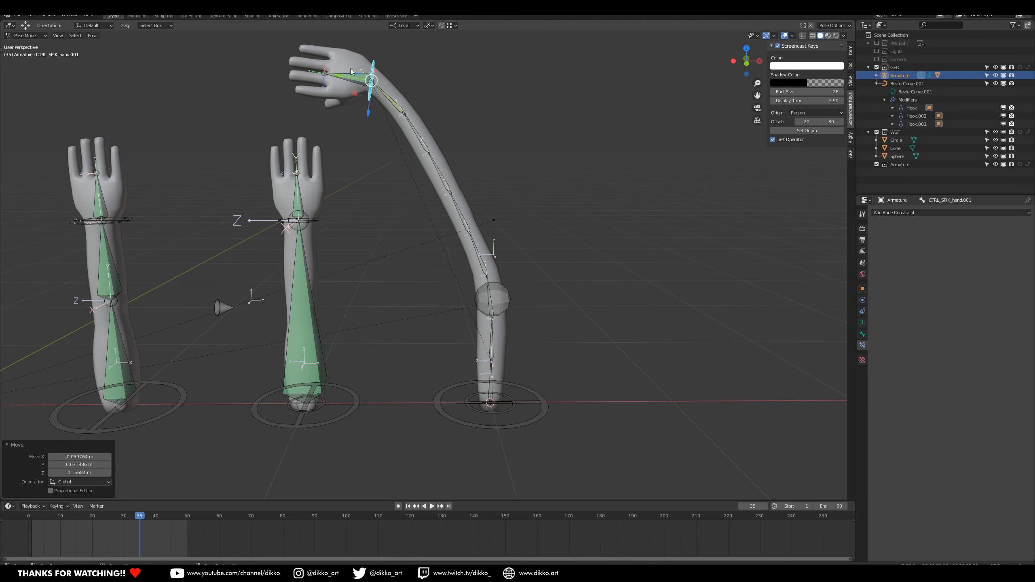
pyautogui.hotkey('alt', 'r')
pyautogui.hotkey('alt', 'g')
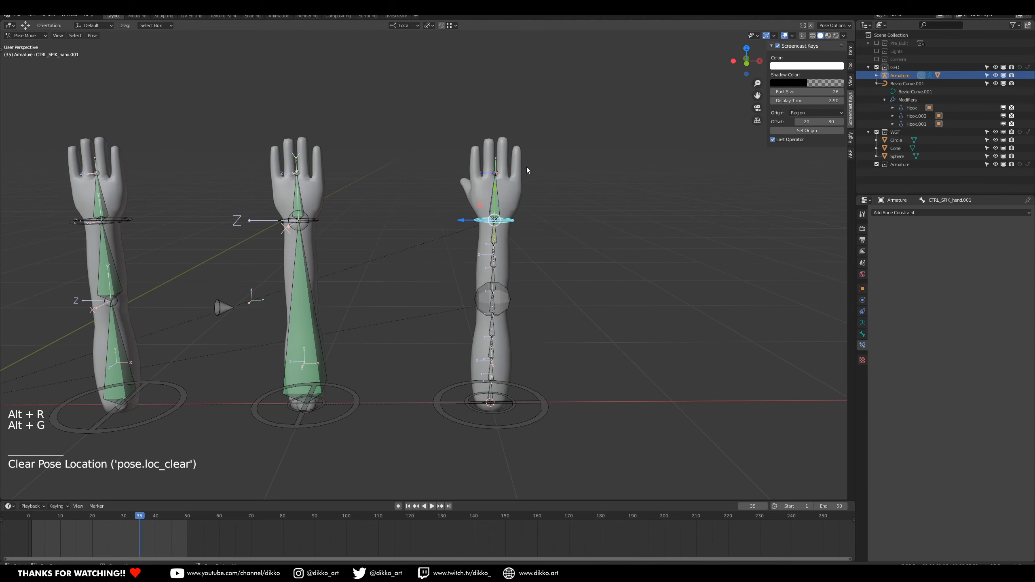
# Delete the Copy Transforms constraint from the hand deform bone DEF_SPIK_hand.001.
pyautogui.scroll(2, 527, 166)
pyautogui.keyDown('shift'); pyautogui.moveTo(478, 184); pyautogui.dragTo(534, 261, button='middle'); pyautogui.keyUp('shift')
pyautogui.scroll(3, 534, 260)
pyautogui.click(466, 194)
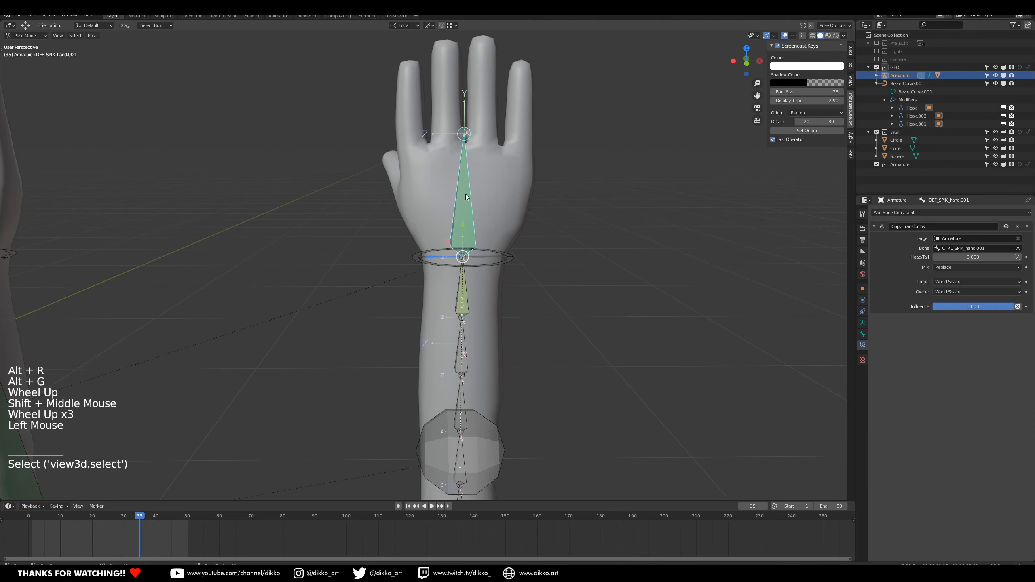
pyautogui.click(1018, 227)
pyautogui.click(920, 217)
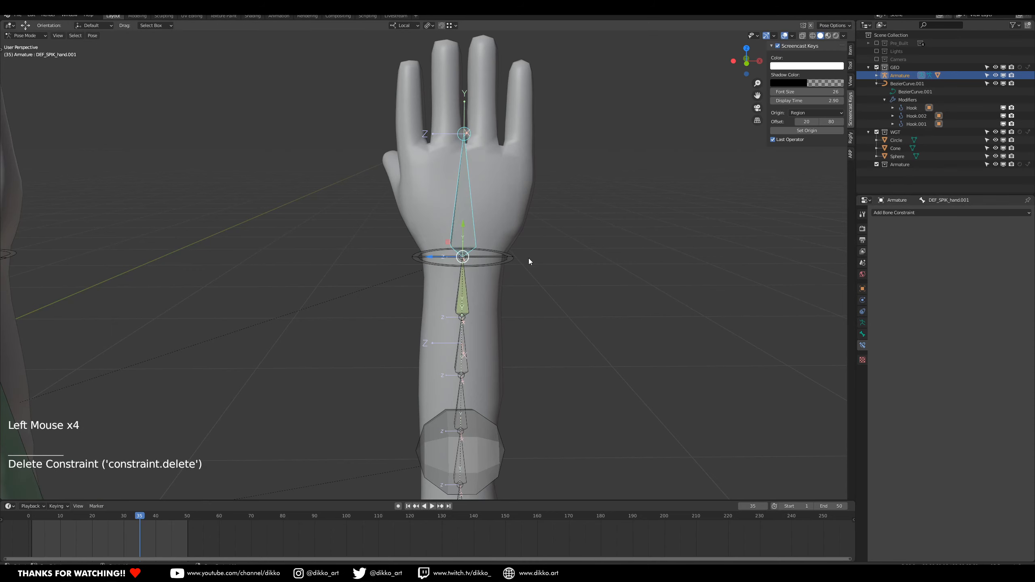
# Add Copy Rotation and Copy Location constraints to DEF_SPIK_hand.001, targeting CTRL_SPIK_hand.001.
pyautogui.click(490, 217)
pyautogui.keyDown('shift'); pyautogui.click(475, 195); pyautogui.keyUp('shift')
pyautogui.keyDown('shift'); pyautogui.click(469, 194); pyautogui.keyUp('shift')
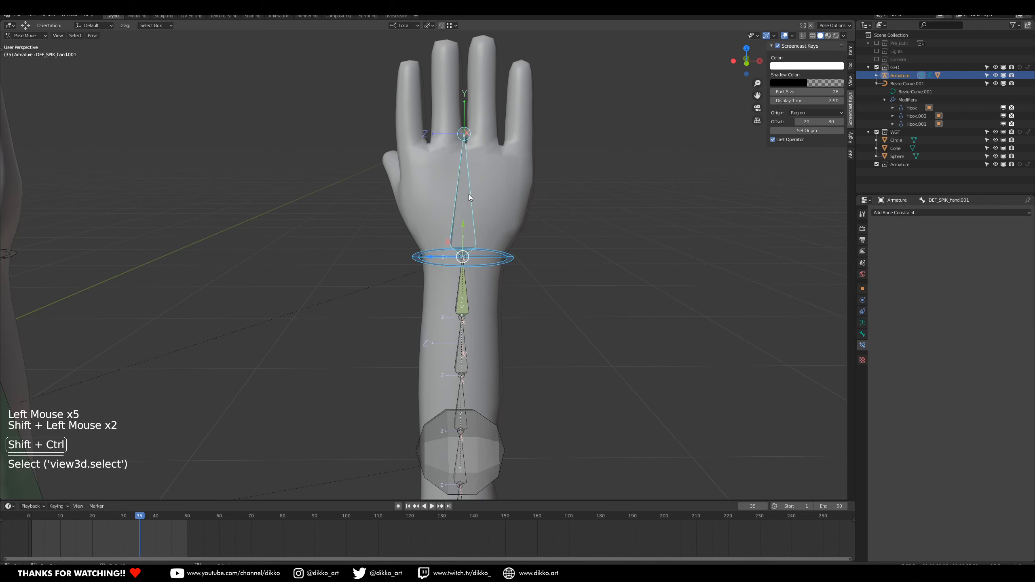
pyautogui.hotkey('ctrl', 'shift', 'c')
pyautogui.click(449, 176)
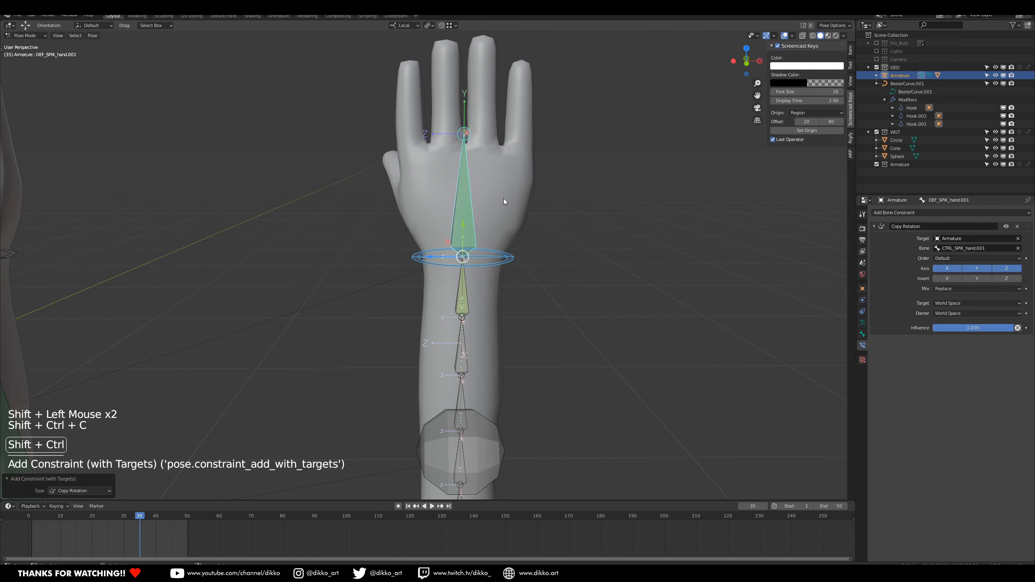
pyautogui.hotkey('ctrl', 'shift', 'c')
pyautogui.click(479, 186)
# Open the bone properties of DEF_SPIK_hand.001 to check its parent and scale inheritance.
pyautogui.scroll(-3, 515, 201)
pyautogui.keyDown('shift'); pyautogui.moveTo(445, 313); pyautogui.dragTo(466, 211, button='middle'); pyautogui.keyUp('shift')
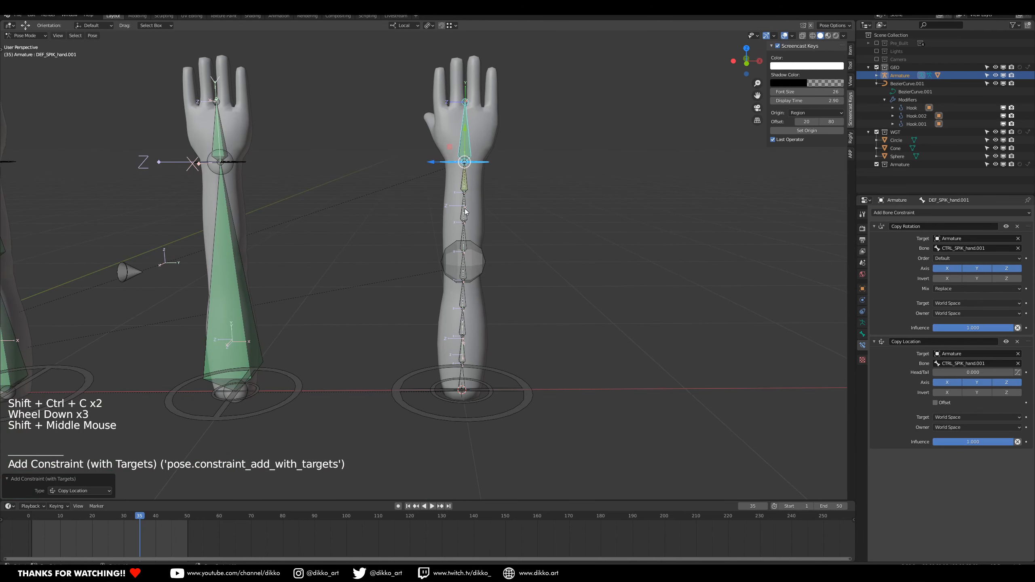
pyautogui.click(469, 127)
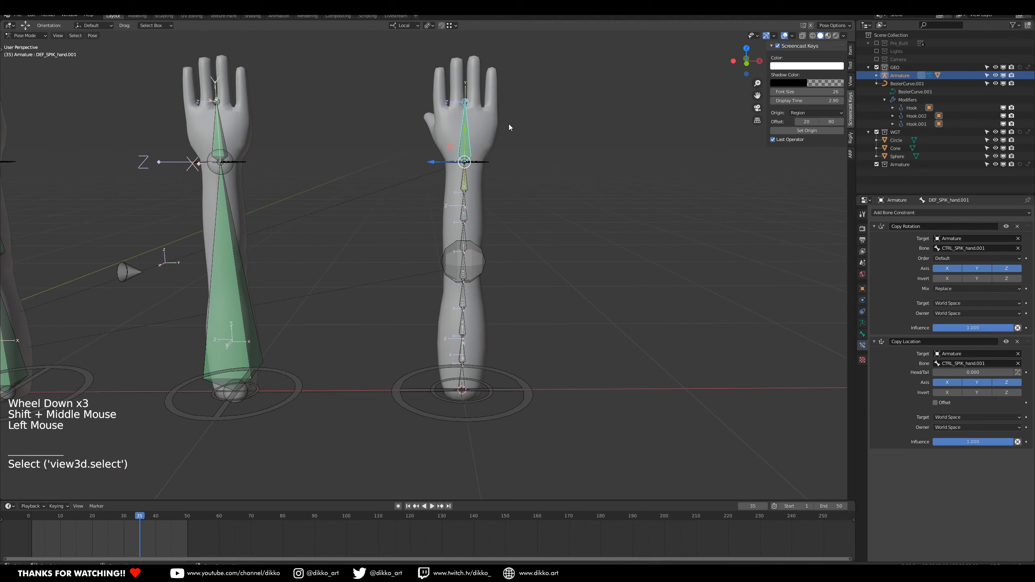
pyautogui.click(862, 335)
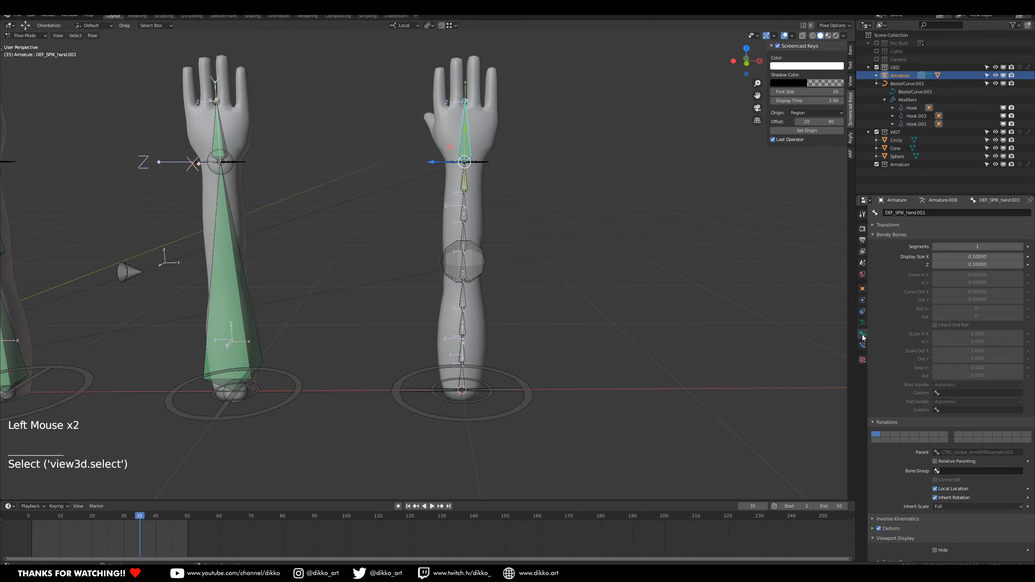
# Test scaling the spline IK arm's global control with the new hand constraints, and undo the scaling.
pyautogui.click(516, 406)
pyautogui.press('s')
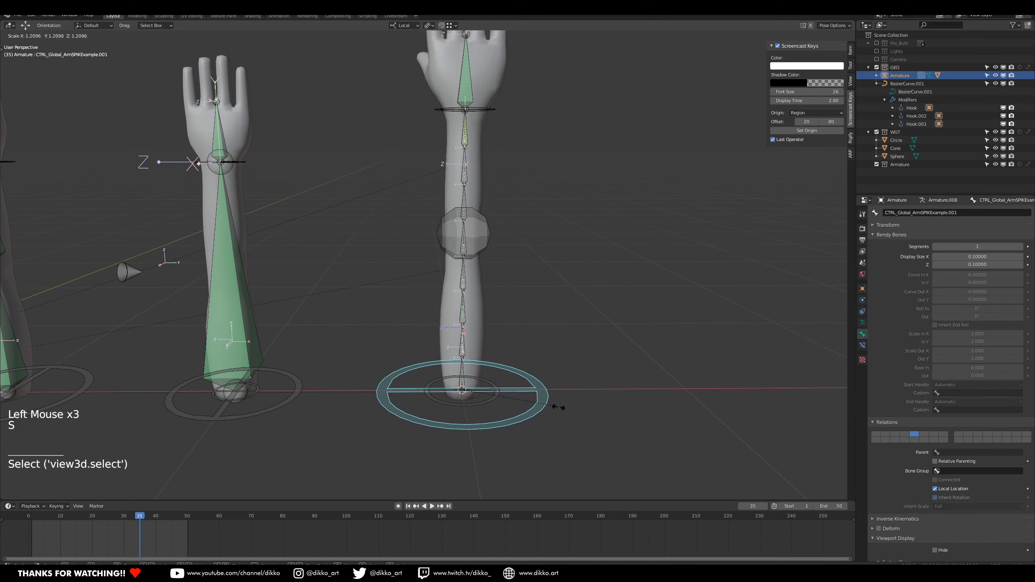
pyautogui.click(525, 424)
pyautogui.hotkey('ctrl', 'z')
# Move CTRL_SPIK_hand.001 up and to the side, and rotate it about -72° to bend the arm.
pyautogui.click(489, 182)
pyautogui.press('g')
pyautogui.press('r')
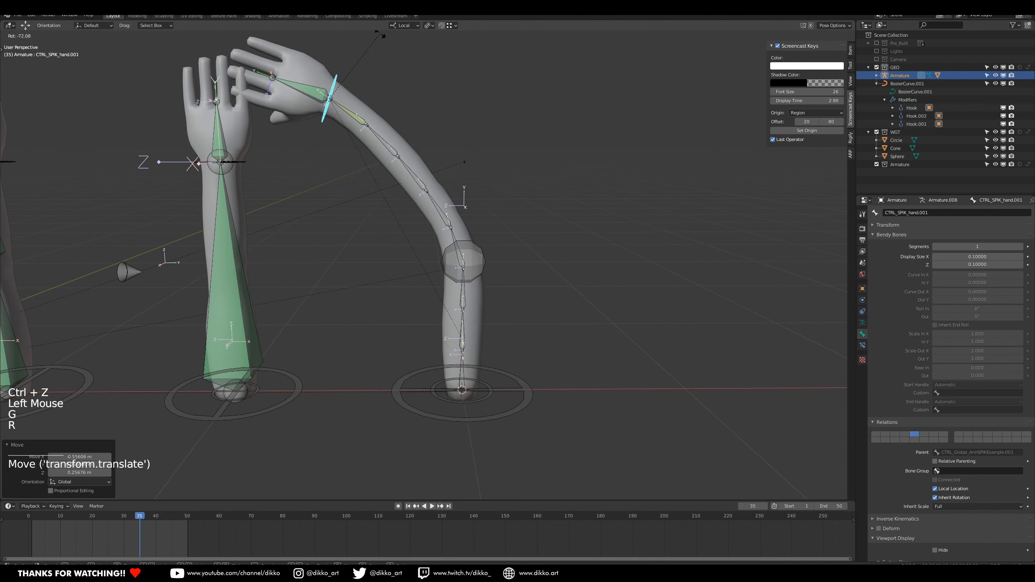
pyautogui.click(499, 169)
# Test scaling CTRL_SPIK_hand.001 along its local Y axis, undo it, and clear the control's rotation and location.
pyautogui.press('s')
pyautogui.press('y')
pyautogui.press('y')
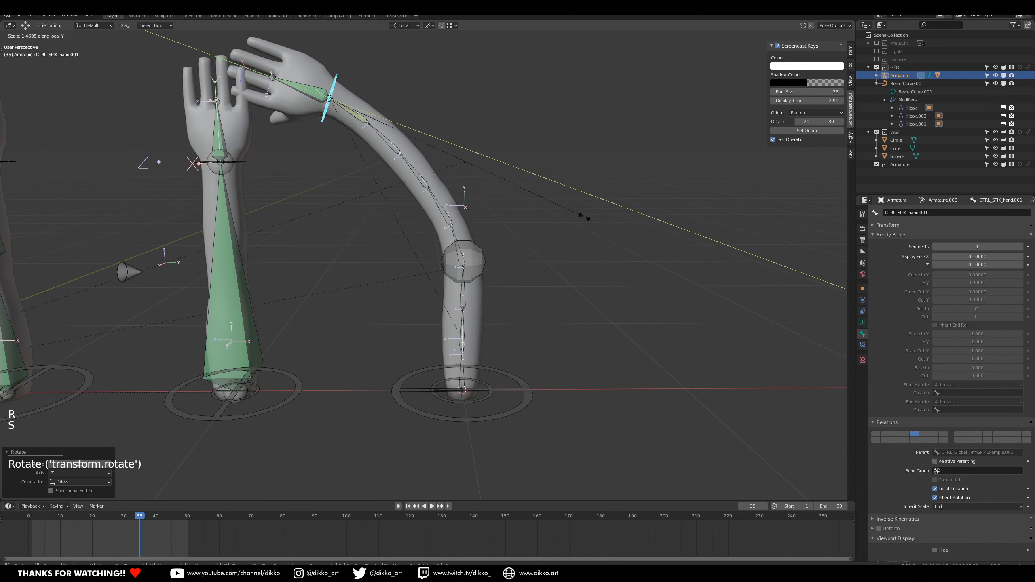
pyautogui.click(463, 143)
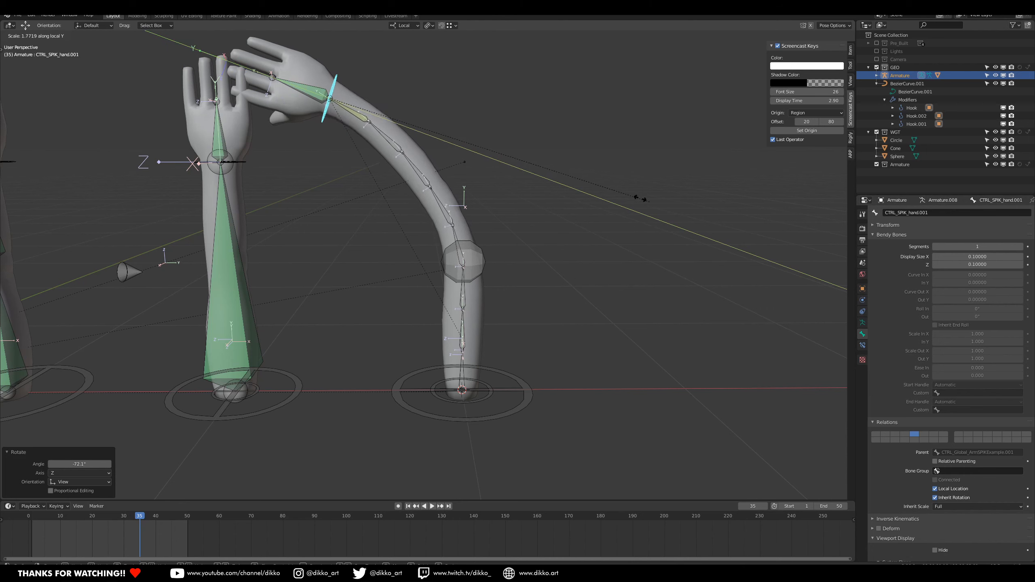
pyautogui.hotkey('ctrl', 'z')
pyautogui.hotkey('alt', 'r')
pyautogui.hotkey('alt', 'g')
# Move CTRL_SPIK_arm.002 sideways, scale it about 2.63 along Z to widen the bend, and clear its location.
pyautogui.click(464, 260)
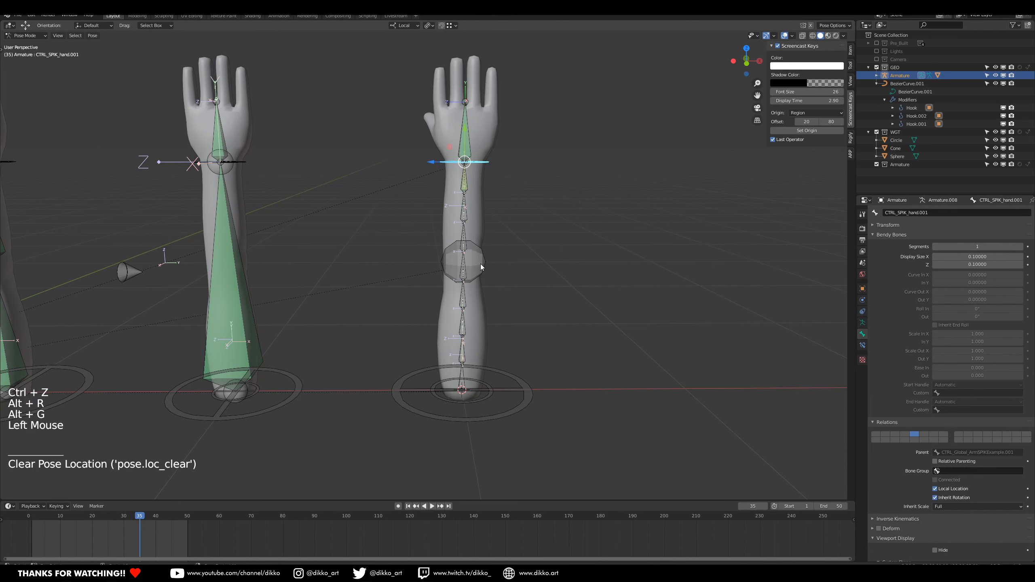
pyautogui.press('g')
pyautogui.click(629, 300)
pyautogui.press('s')
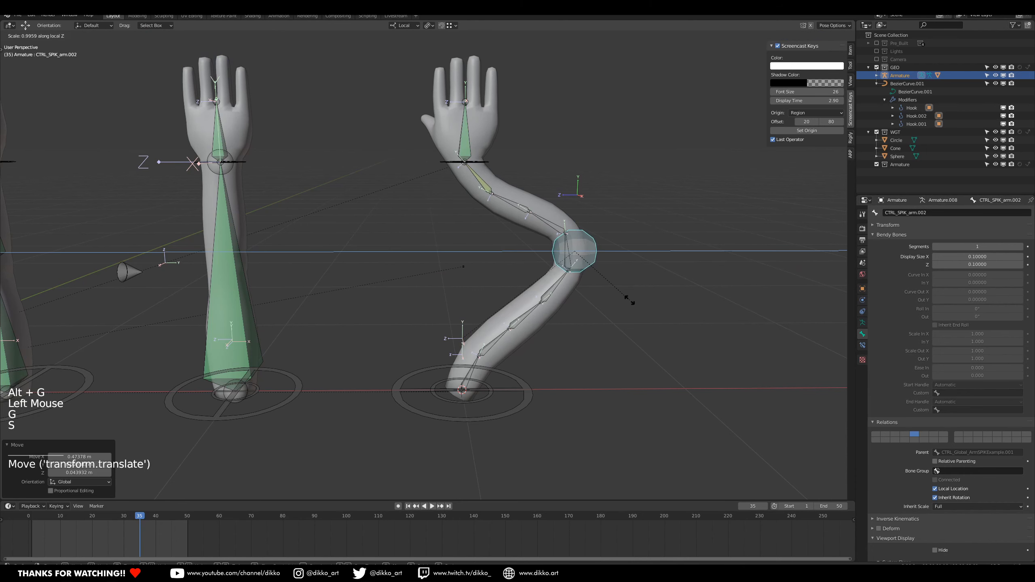
pyautogui.press('z')
pyautogui.click(619, 440)
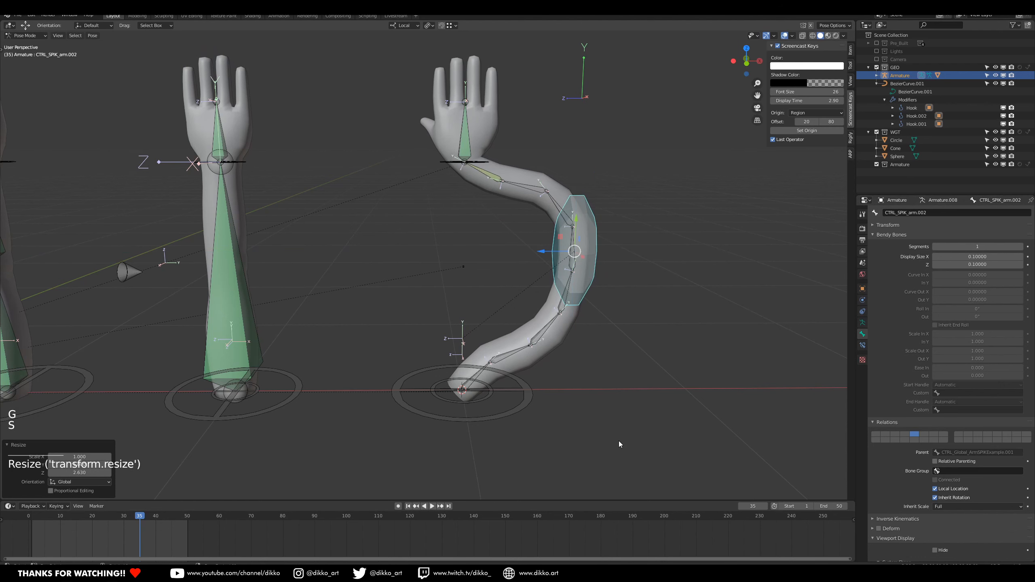
pyautogui.hotkey('alt', 'g')
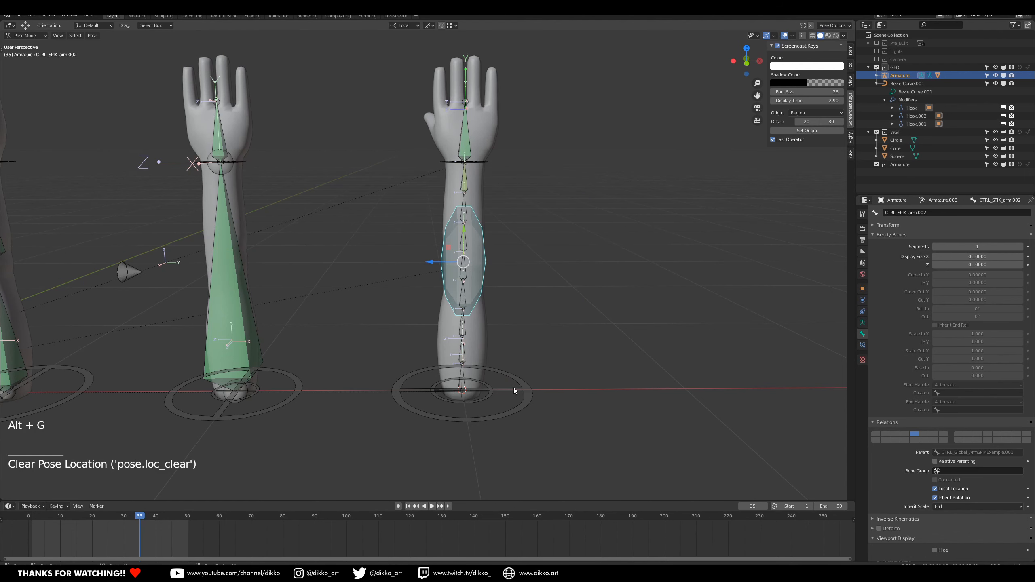
# Scale the global control CTRL_Global_ArmSPIKExample.001 up by about 1.89.
pyautogui.click(532, 392)
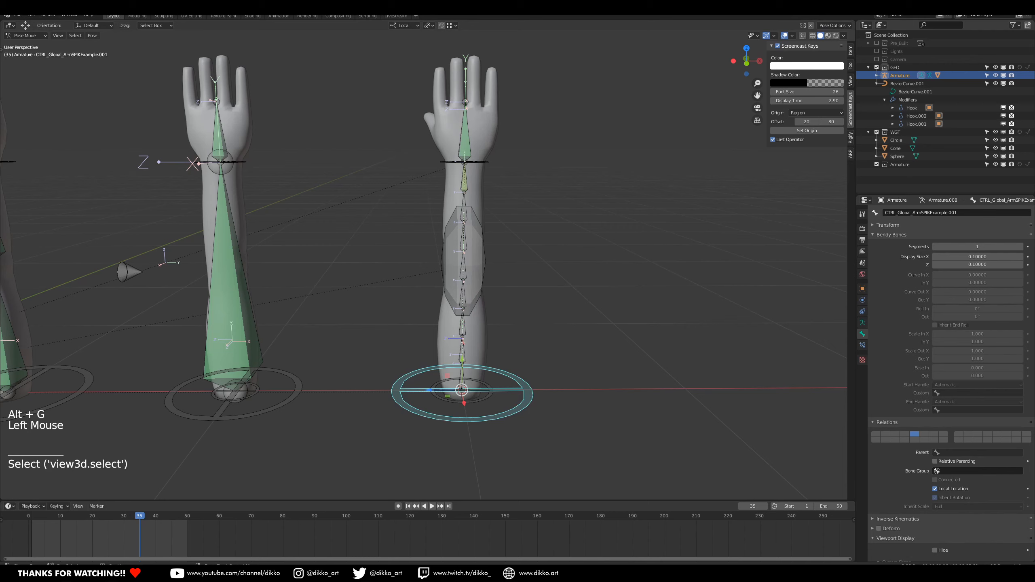
pyautogui.press('s')
pyautogui.click(638, 420)
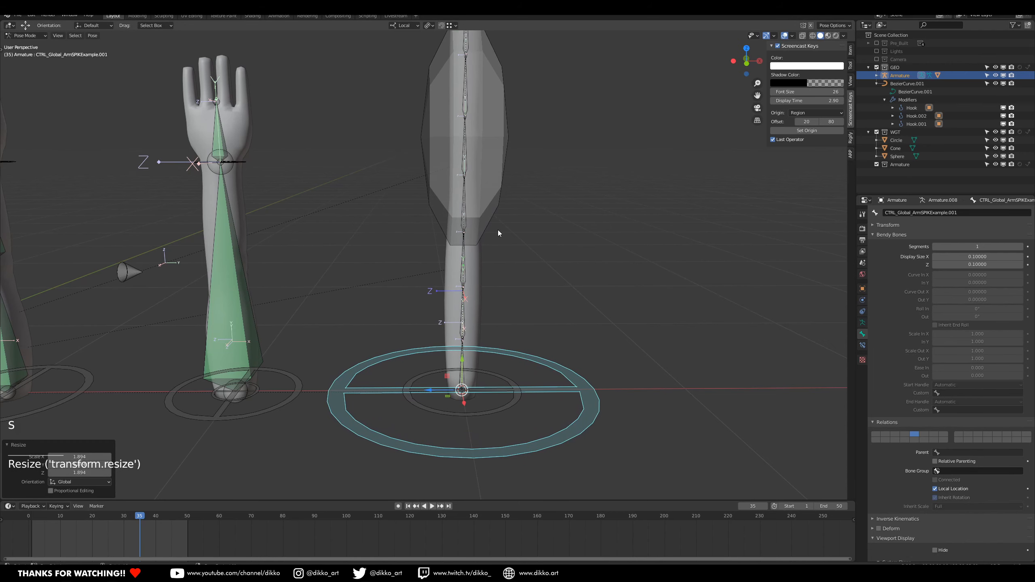
# Clear the location and scale of the middle control CTRL_SPIK_arm.002.
pyautogui.click(503, 210)
pyautogui.hotkey('alt', 'g')
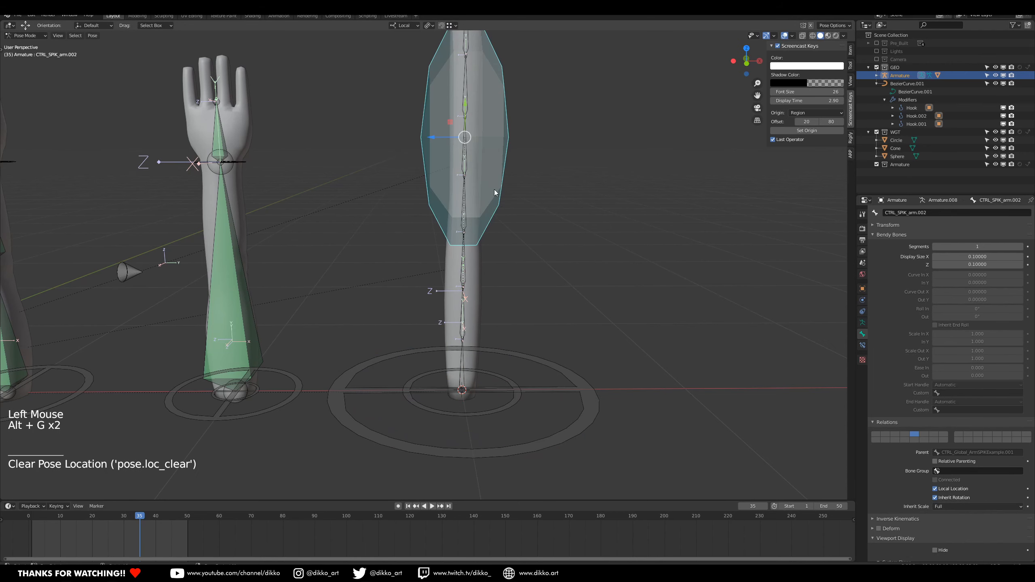
pyautogui.hotkey('alt', 's')
pyautogui.scroll(-3, 500, 195)
pyautogui.keyDown('shift'); pyautogui.moveTo(499, 200); pyautogui.dragTo(419, 215, button='middle'); pyautogui.keyUp('shift')
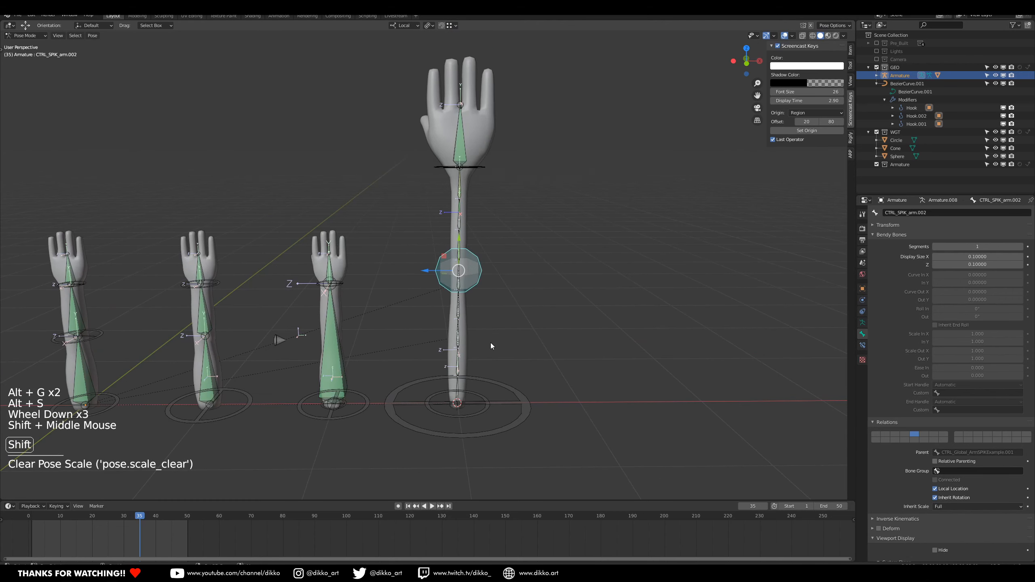
pyautogui.keyDown('shift'); pyautogui.moveTo(491, 346); pyautogui.dragTo(462, 285, button='middle'); pyautogui.keyUp('shift')
pyautogui.scroll(1, 438, 319)
pyautogui.keyDown('shift'); pyautogui.moveTo(462, 170); pyautogui.dragTo(474, 240, button='middle'); pyautogui.keyUp('shift')
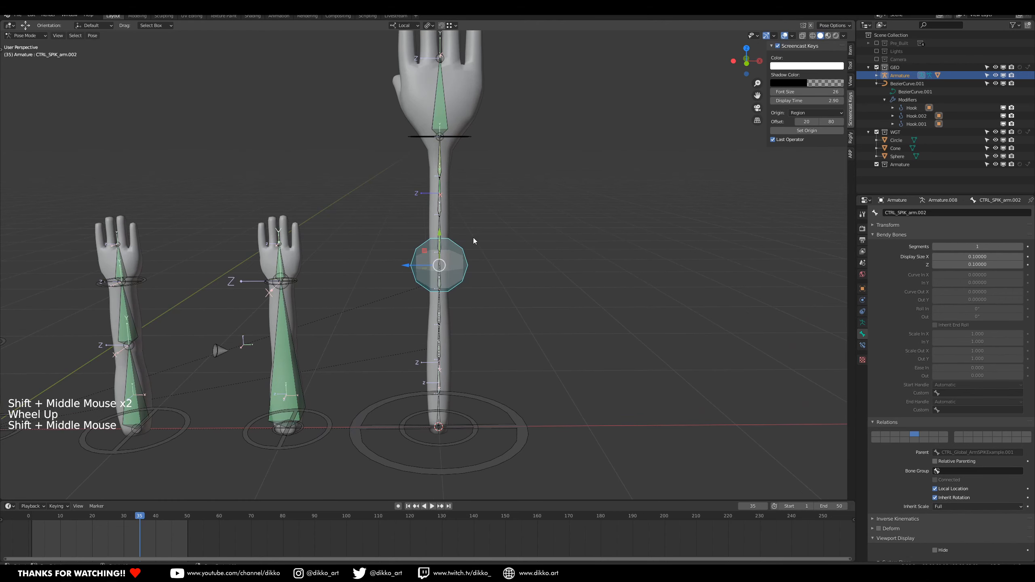
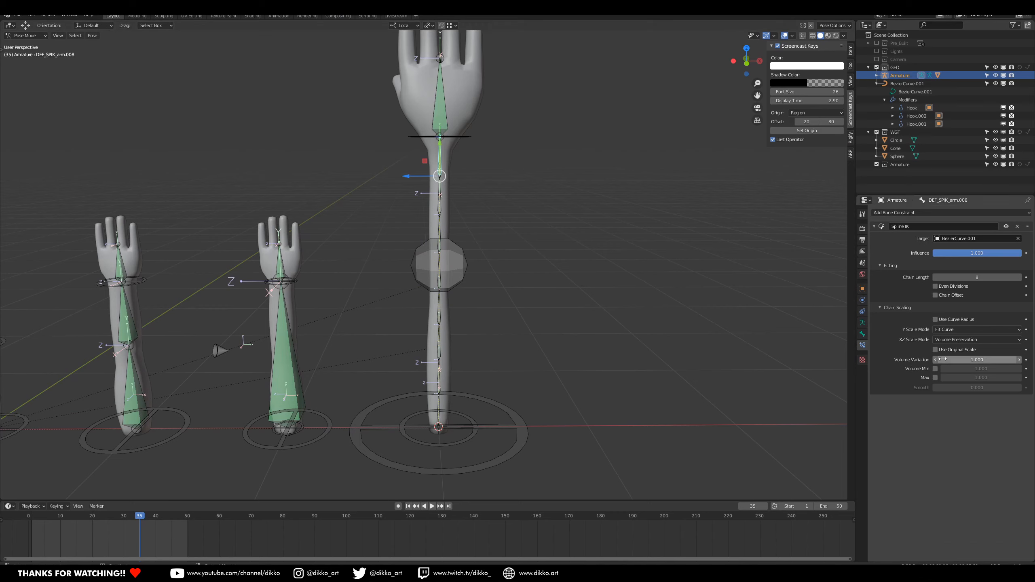
# Enable Use Original Scale in the Spline IK chain scaling and test scaling CTRL_Global_ArmSPIKExample.001 down.
pyautogui.click(936, 349)
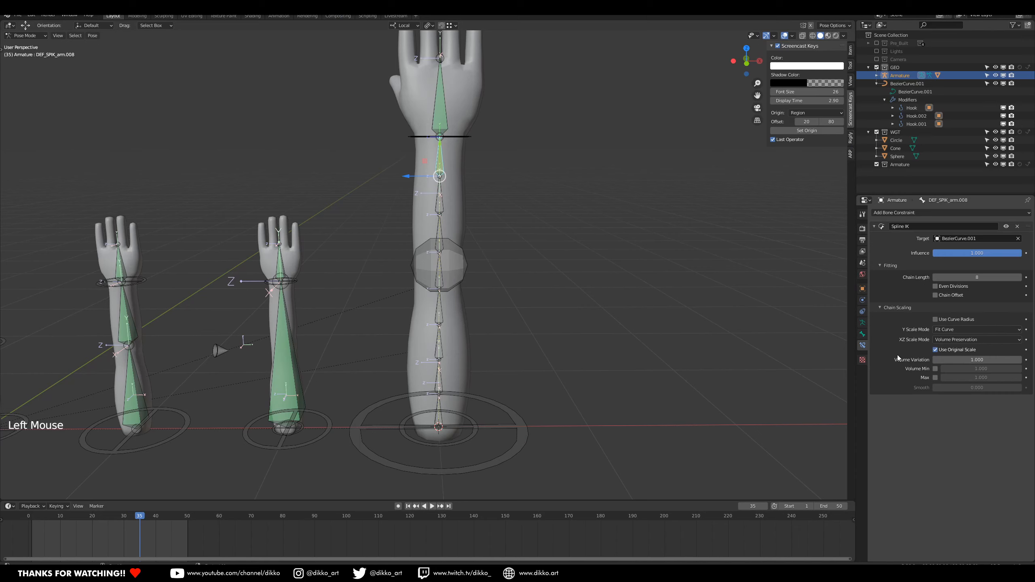
pyautogui.click(520, 444)
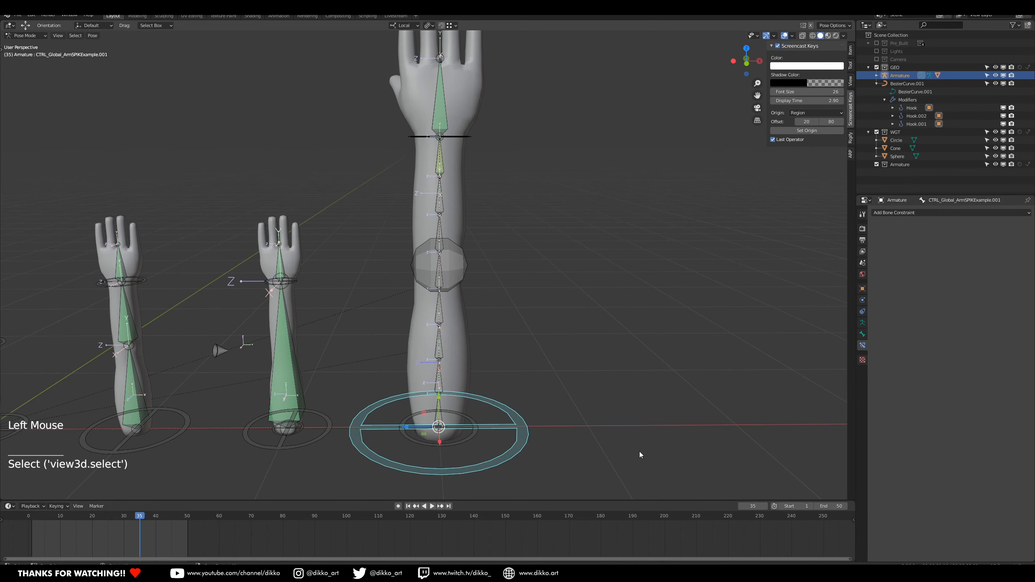
pyautogui.press('s')
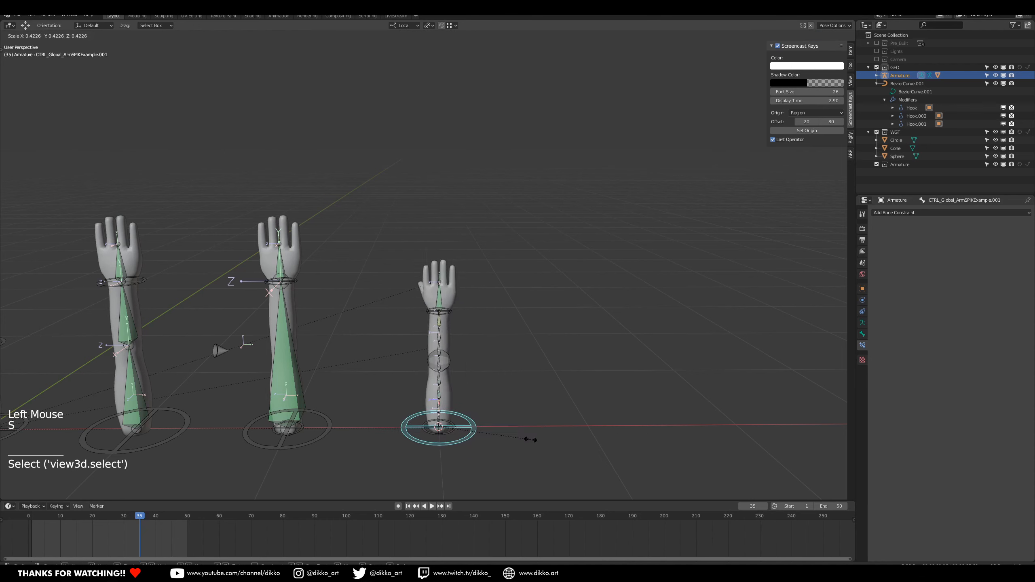
pyautogui.click(563, 437)
pyautogui.hotkey('alt', 'g')
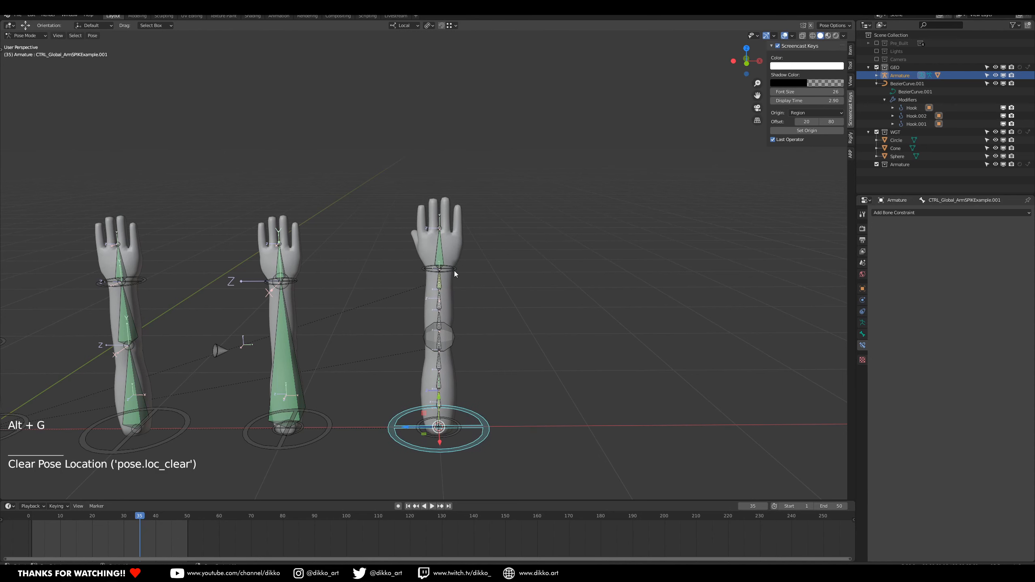
# Try moving CTRL_SPIK_hand.001 upward to stretch the spline IK arm, and undo the move.
pyautogui.click(454, 271)
pyautogui.press('g')
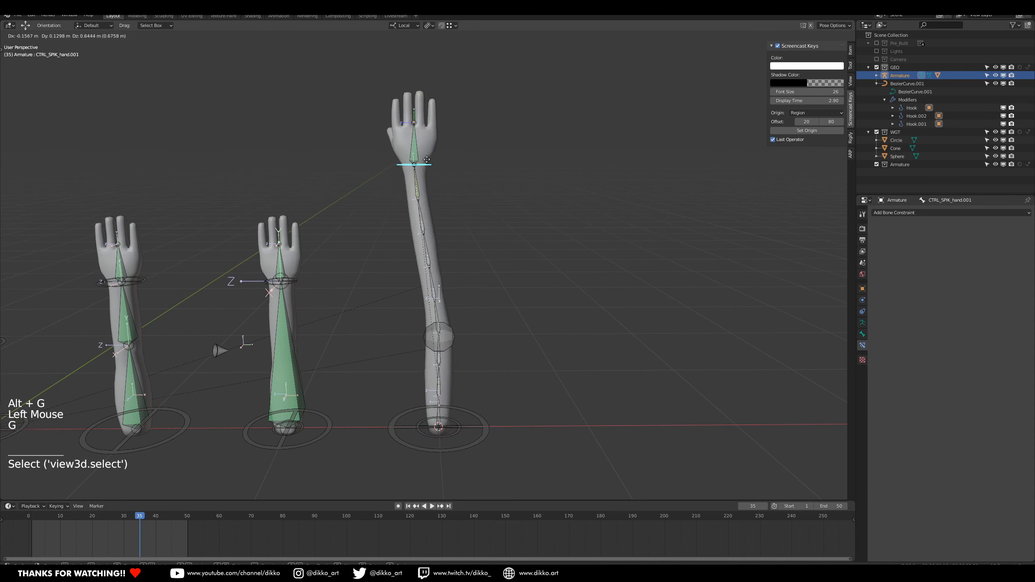
pyautogui.click(492, 182)
pyautogui.hotkey('ctrl', 'z')
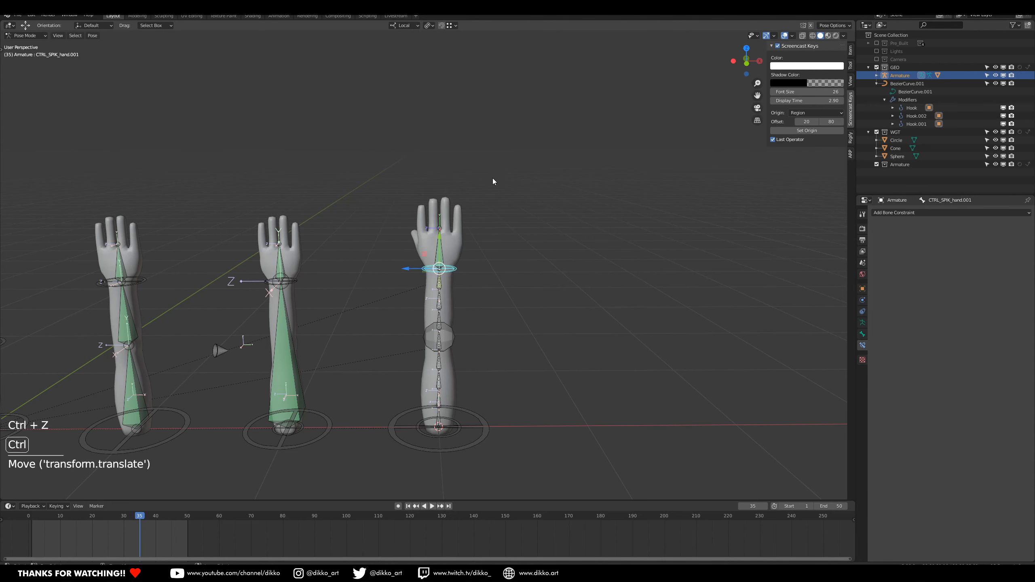
# Move the hand control CTRL_SPIK_hand.001 slightly and clear the scale of CTRL_Global_ArmSPIKExample.001.
pyautogui.press('g')
pyautogui.click(530, 306)
pyautogui.hotkey('alt', 's')
pyautogui.click(489, 440)
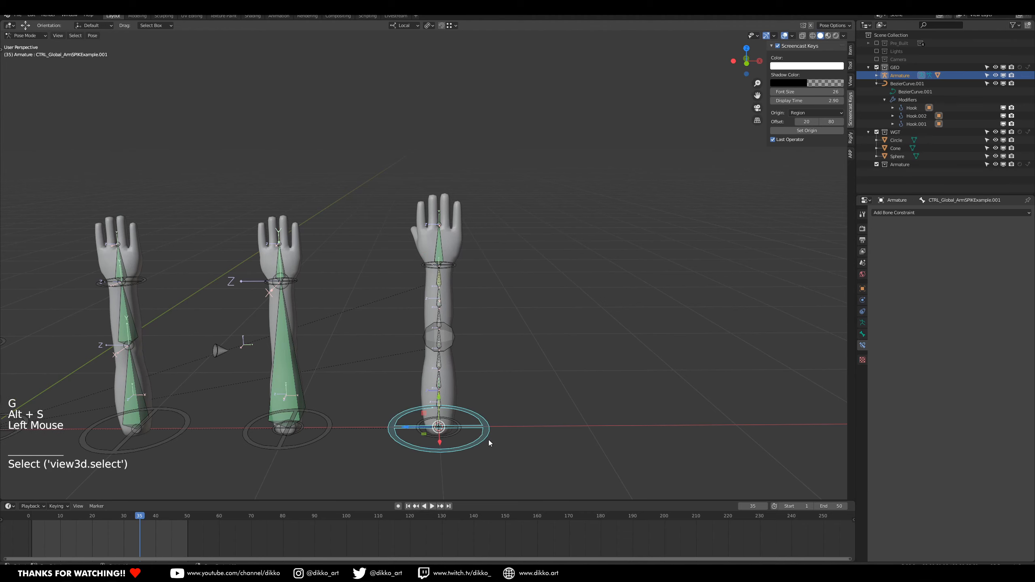
pyautogui.hotkey('alt', 's')
# Stretch CTRL_SPIK_hand.001 up and away from the arm, rotate it to bend the chain, and try scaling it along Y.
pyautogui.click(456, 268)
pyautogui.press('g')
pyautogui.press('r')
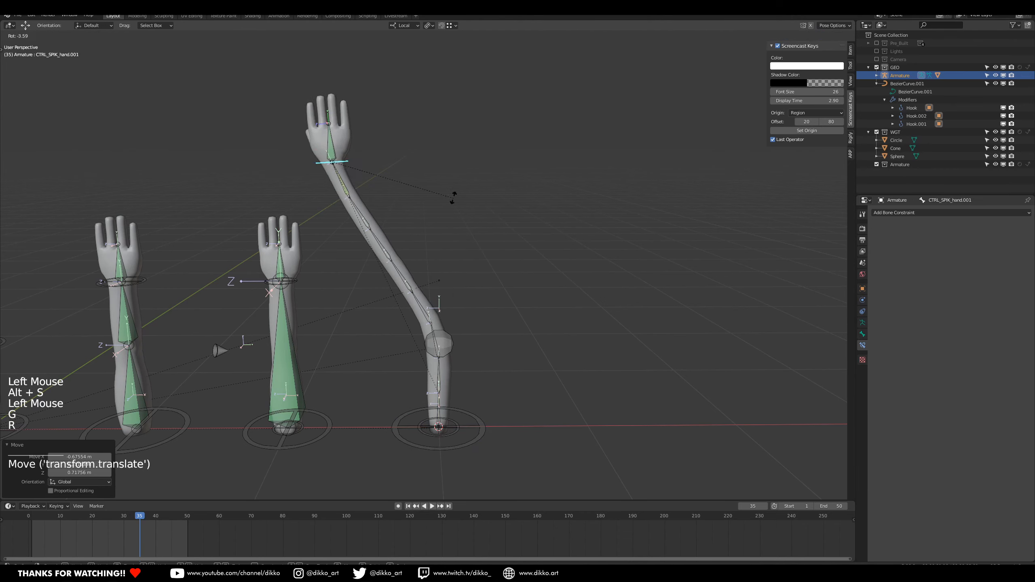
pyautogui.press('s')
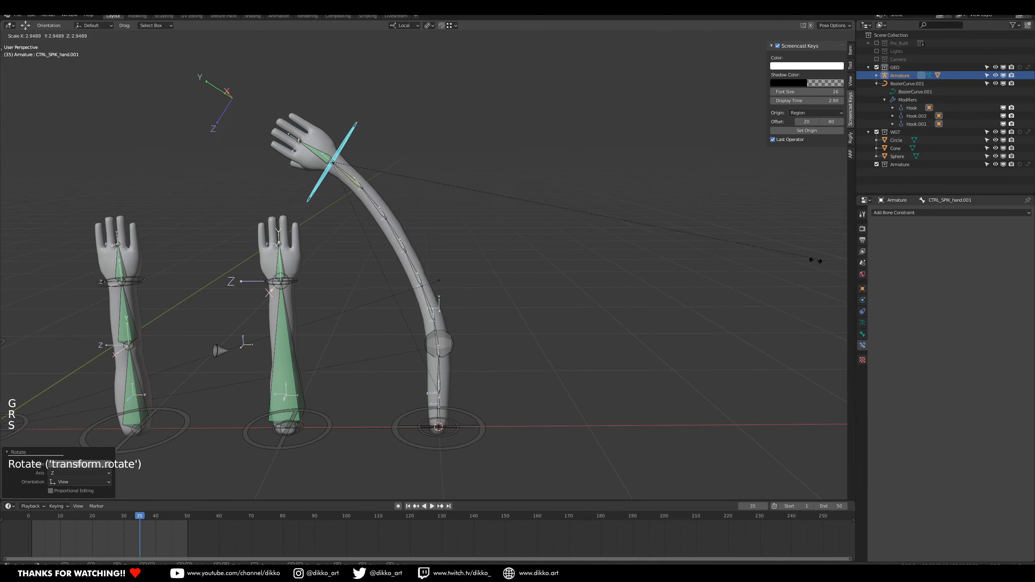
pyautogui.press('y')
pyautogui.press('y')
pyautogui.click(643, 314)
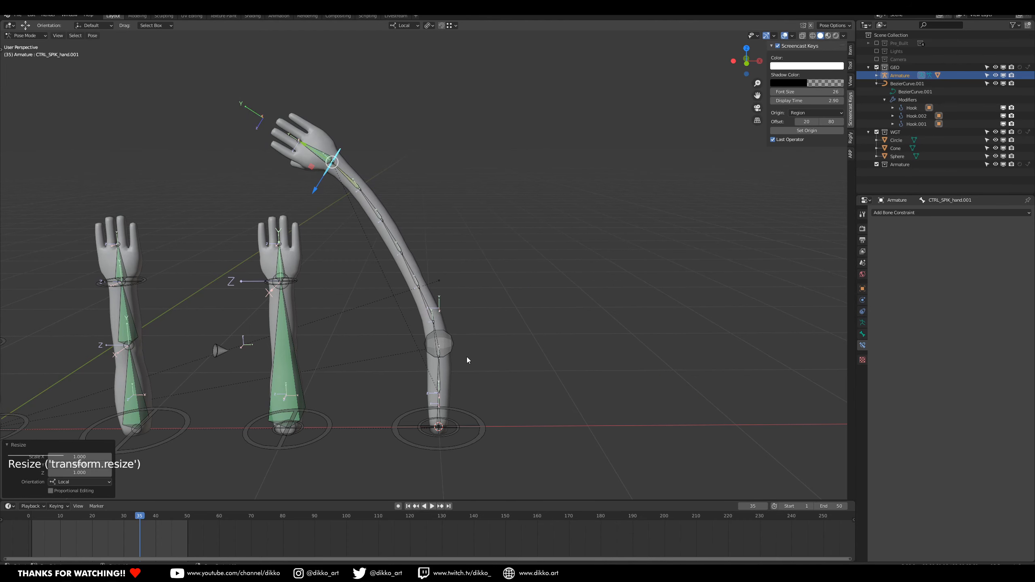
# Move CTRL_SPIK_arm.002 up along the stretched arm and scale it about 4.03 along Z.
pyautogui.click(451, 351)
pyautogui.press('g')
pyautogui.click(473, 263)
pyautogui.press('s')
pyautogui.press('x')
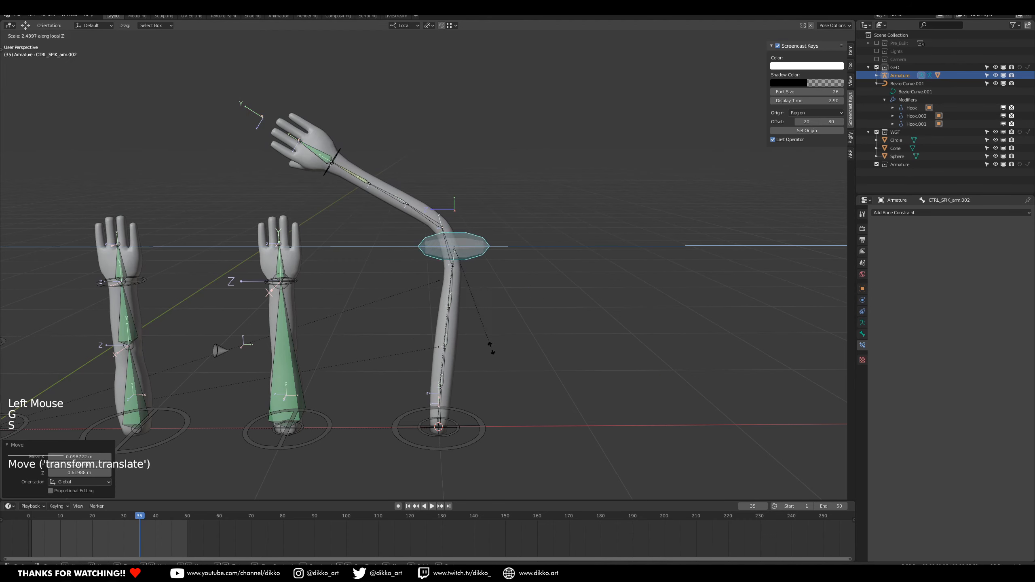
pyautogui.press('z')
pyautogui.click(493, 420)
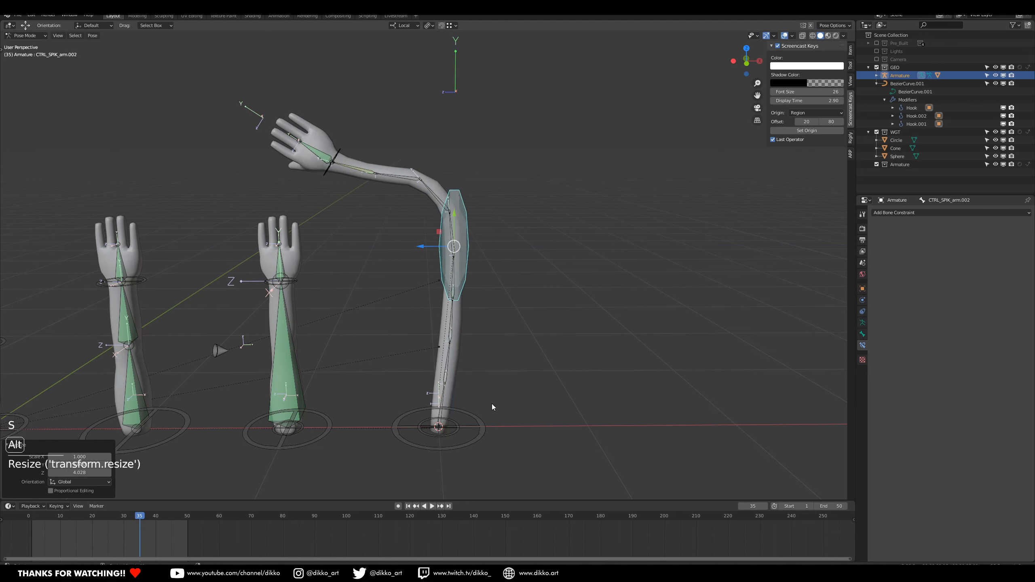
# Clear the location and scale of CTRL_SPIK_arm.002 and the location and rotation of CTRL_SPIK_hand.001.
pyautogui.hotkey('alt', 'g')
pyautogui.hotkey('alt', 'g')
pyautogui.click(328, 178)
pyautogui.hotkey('alt', 'g')
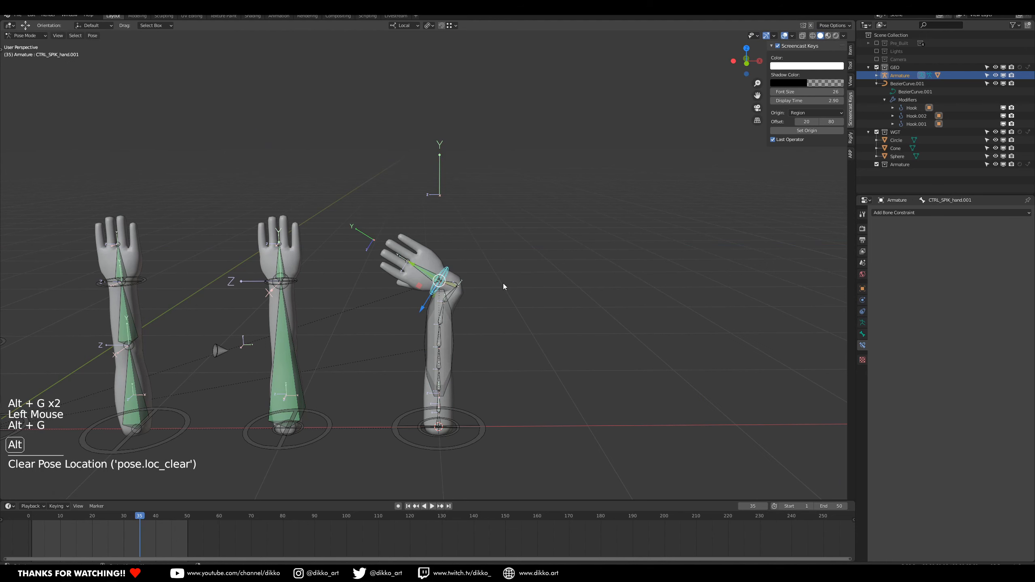
pyautogui.hotkey('alt', 'r')
pyautogui.click(446, 344)
pyautogui.hotkey('alt', 's')
# Move the base control CTRL_SPIK_arm.001 sideways along the ground and rotate it to curve the lower arm.
pyautogui.keyDown('shift'); pyautogui.moveTo(449, 284); pyautogui.dragTo(536, 372, button='middle'); pyautogui.keyUp('shift')
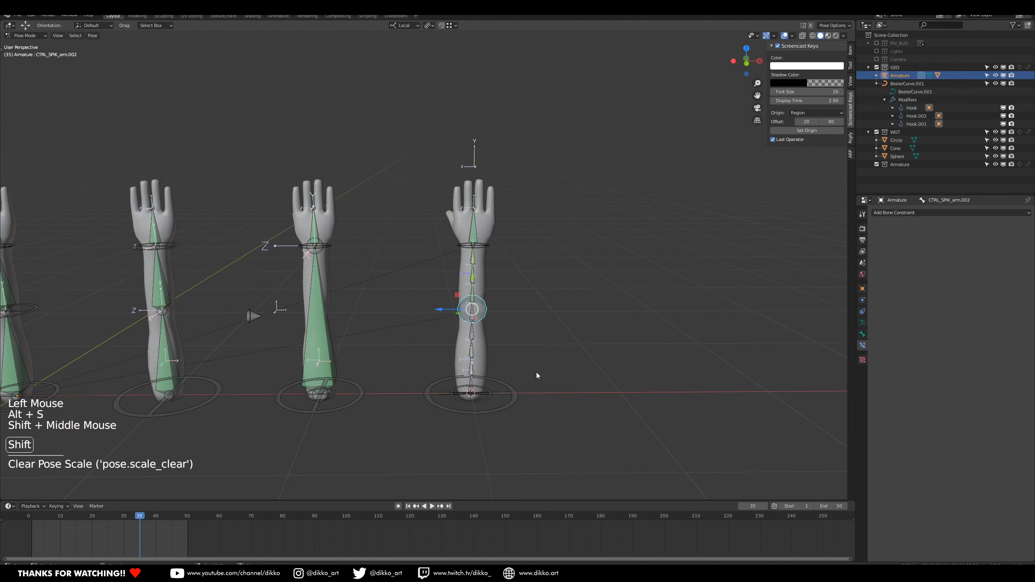
pyautogui.click(502, 407)
pyautogui.press('g')
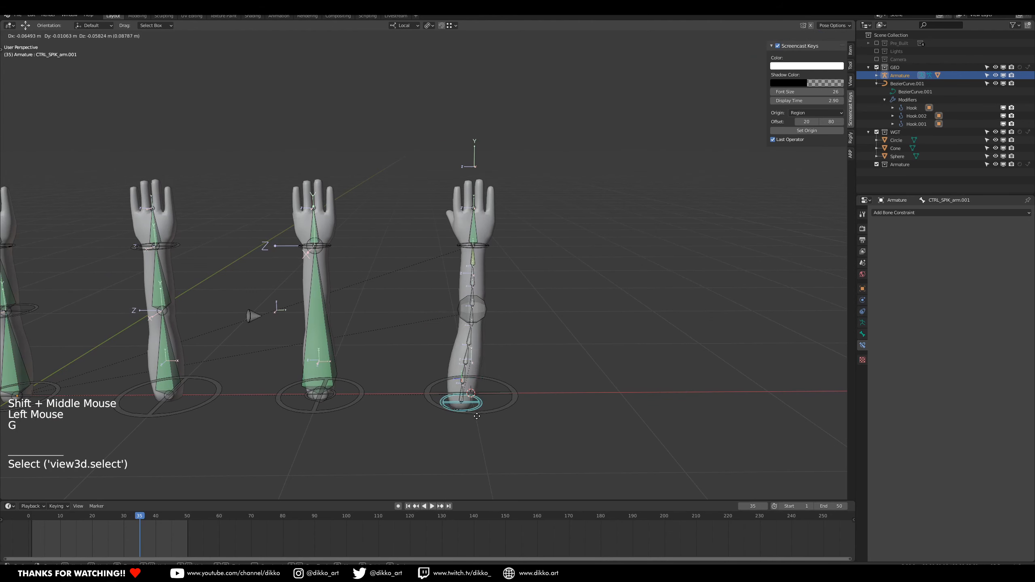
pyautogui.click(603, 396)
pyautogui.press('r')
pyautogui.click(639, 371)
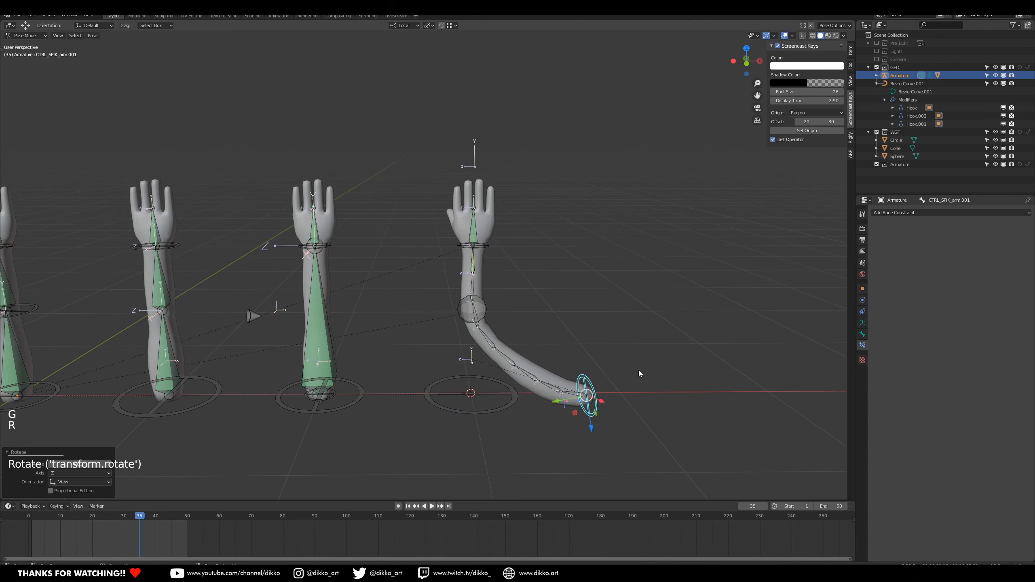
# Move CTRL_SPIK_arm.002 over the displaced base and rotate CTRL_SPIK_hand.001 to arch the forearm.
pyautogui.click(477, 317)
pyautogui.press('g')
pyautogui.click(591, 280)
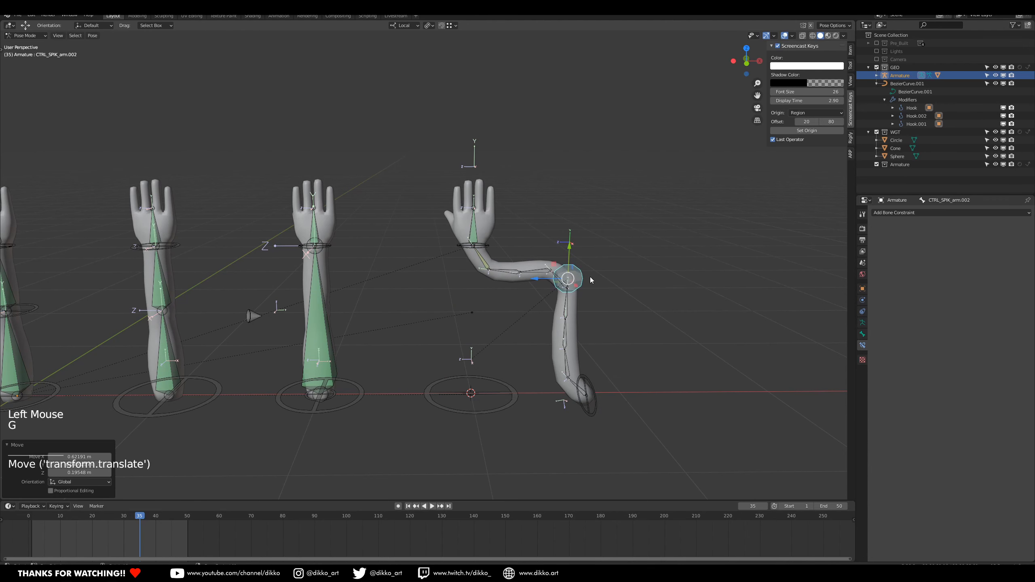
pyautogui.click(487, 249)
pyautogui.press('r')
pyautogui.click(510, 258)
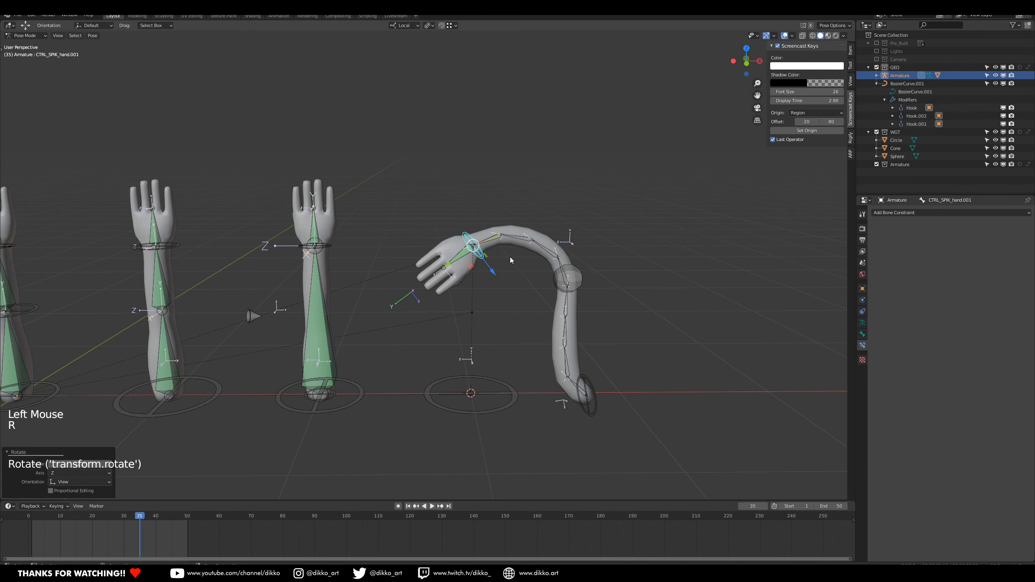
# Clear the location and rotation of the hand, middle and base spline IK controls, and save the file.
pyautogui.hotkey('alt', 'r')
pyautogui.hotkey('alt', 'g')
pyautogui.click(579, 281)
pyautogui.hotkey('alt', 'g')
pyautogui.click(591, 412)
pyautogui.hotkey('alt', 'r')
pyautogui.hotkey('alt', 'g')
pyautogui.keyDown('shift'); pyautogui.moveTo(436, 352); pyautogui.dragTo(564, 360, button='middle'); pyautogui.keyUp('shift')
pyautogui.hotkey('ctrl', 's')
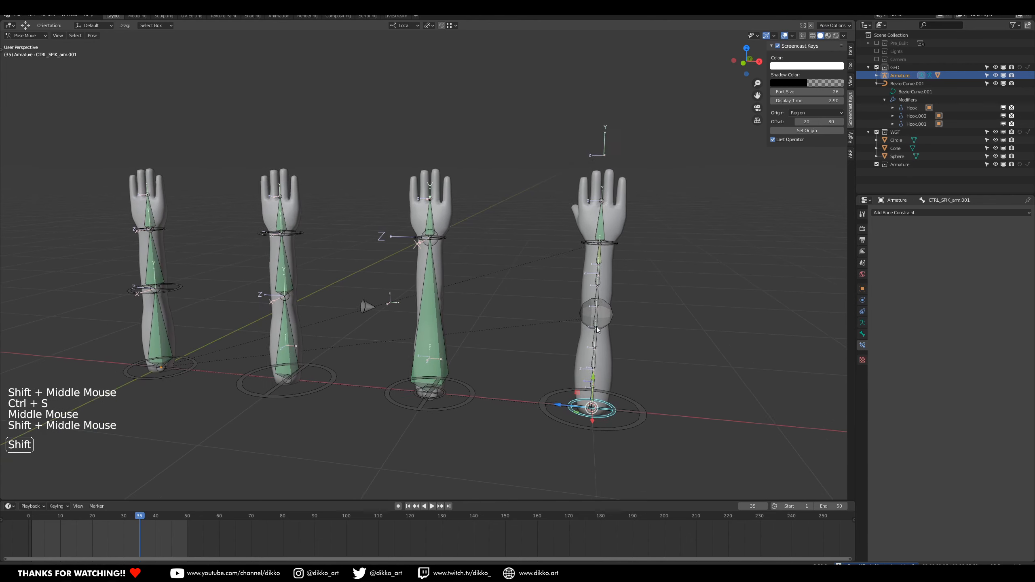
pyautogui.moveTo(652, 274); pyautogui.dragTo(503, 164, button='middle')
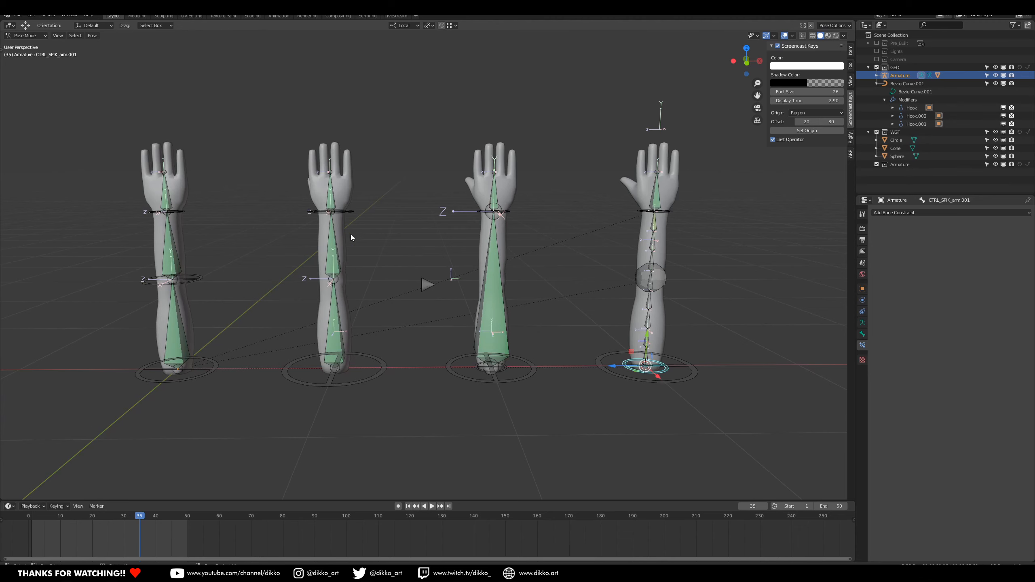
pyautogui.moveTo(329, 261); pyautogui.dragTo(453, 265, button='middle')
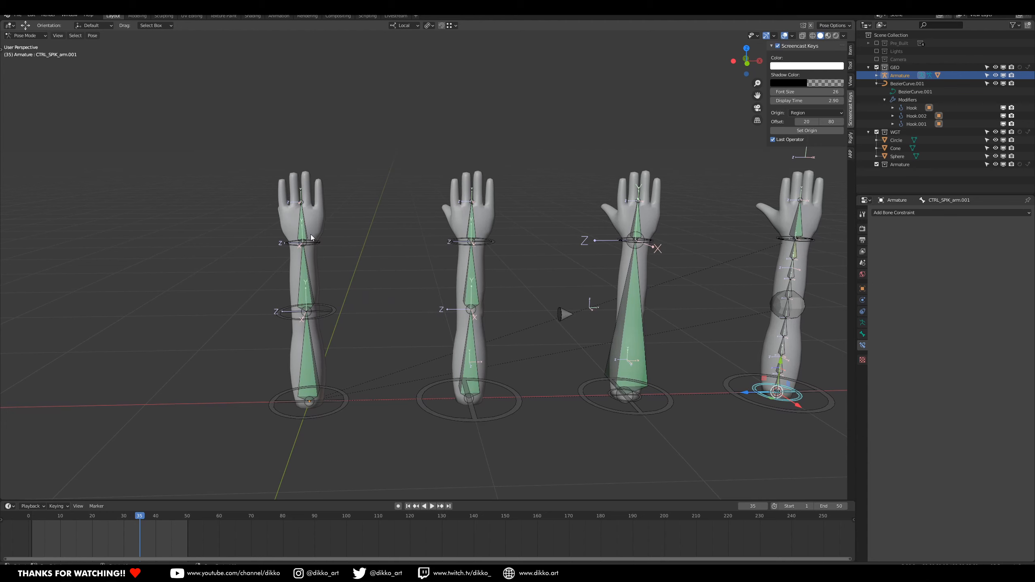
pyautogui.keyDown('shift'); pyautogui.moveTo(405, 302); pyautogui.dragTo(437, 262, button='middle'); pyautogui.keyUp('shift')
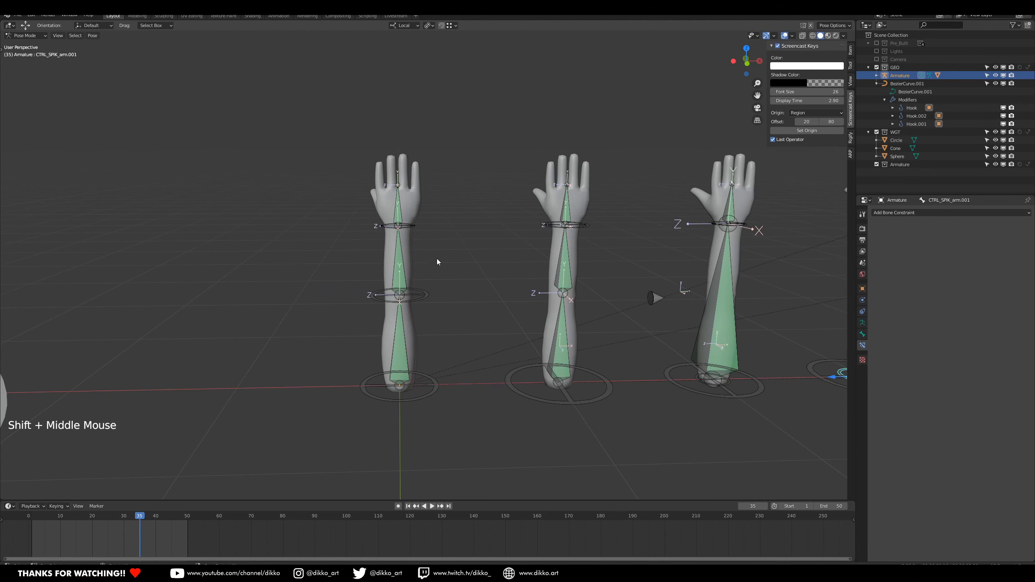
pyautogui.keyDown('shift'); pyautogui.moveTo(483, 211); pyautogui.dragTo(542, 258, button='middle'); pyautogui.keyUp('shift')
# Switch the armature to Object Mode and back to Pose Mode.
pyautogui.click(25, 35)
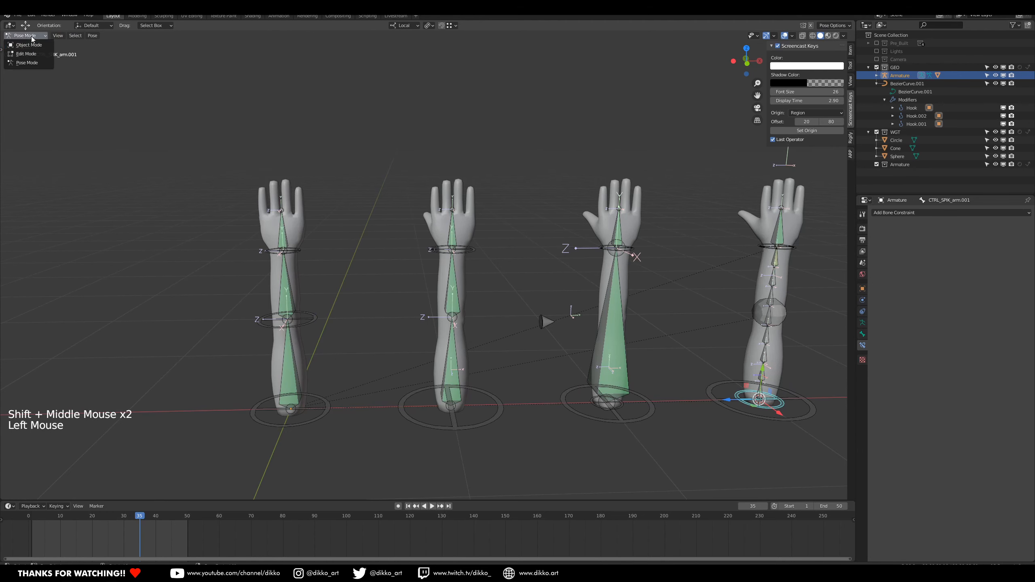
pyautogui.click(25, 45)
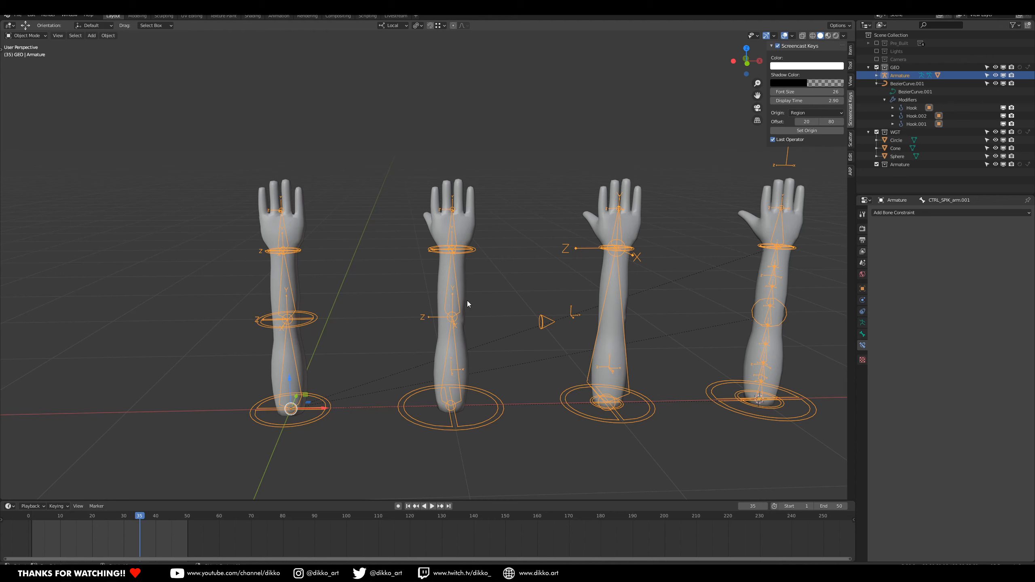
pyautogui.click(456, 274)
pyautogui.click(28, 38)
pyautogui.click(24, 62)
# Display the armature's bones as B-Bone and select the FK forearm bone DEF_FK_FOREARM.001.
pyautogui.click(451, 270)
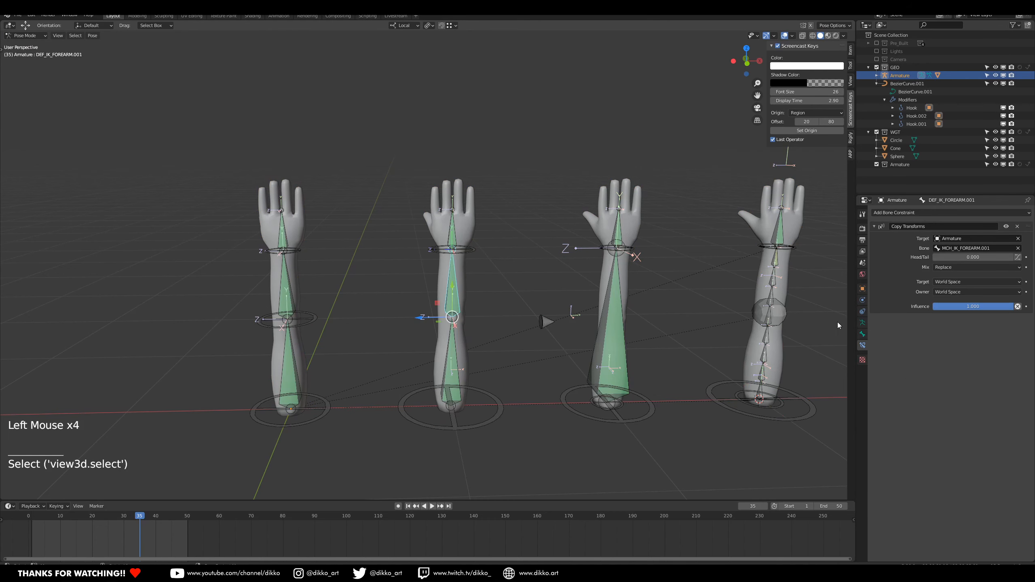
pyautogui.click(863, 323)
pyautogui.click(956, 377)
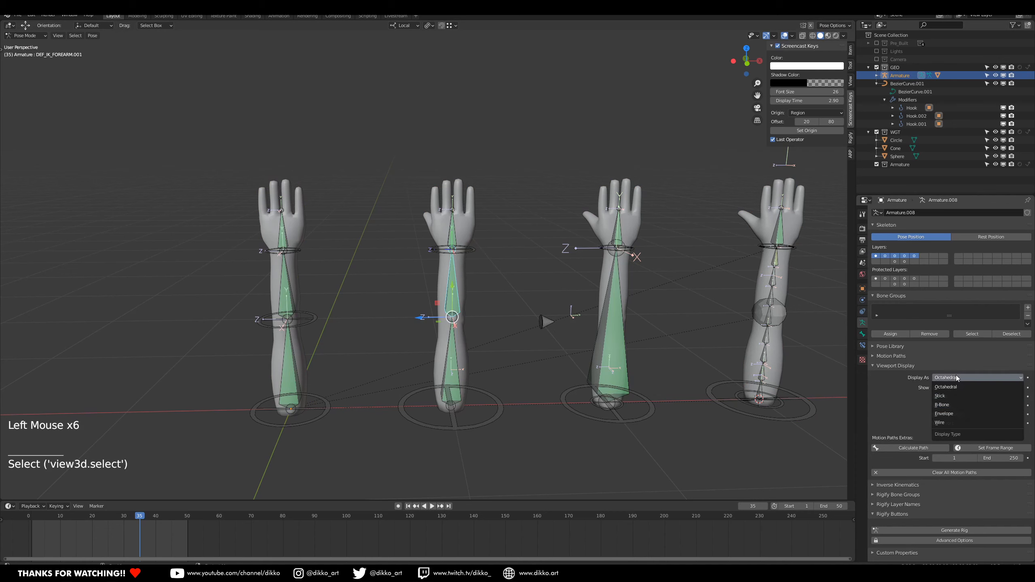
pyautogui.click(955, 405)
pyautogui.click(470, 277)
pyautogui.click(286, 290)
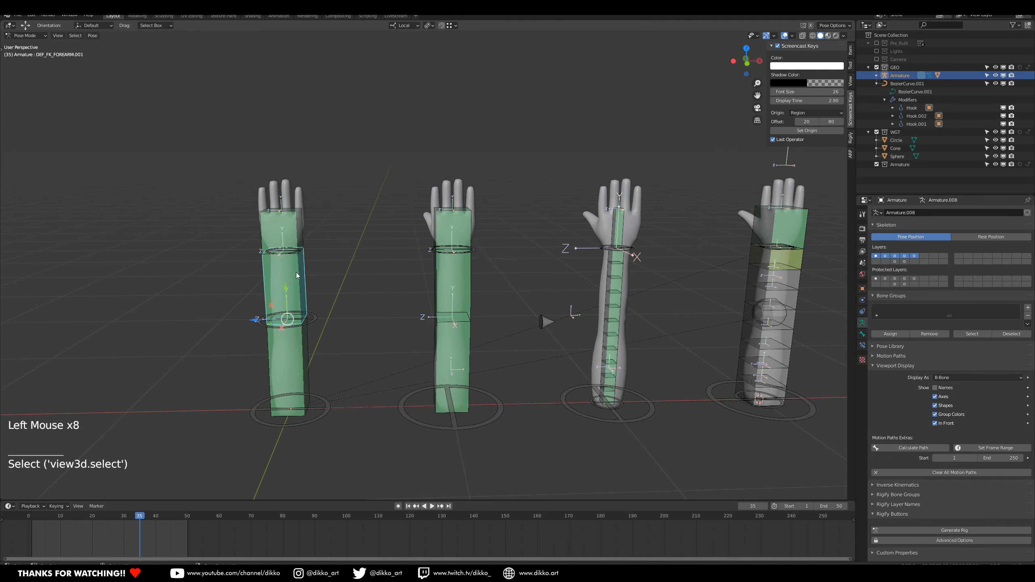
# Try rotating the bendy-bone hand control CTRL_BB_hand.001 about a constrained axis, and undo the rotation.
pyautogui.click(630, 249)
pyautogui.press('r')
pyautogui.press('x')
pyautogui.press('z')
pyautogui.click(696, 253)
pyautogui.hotkey('ctrl', 'z')
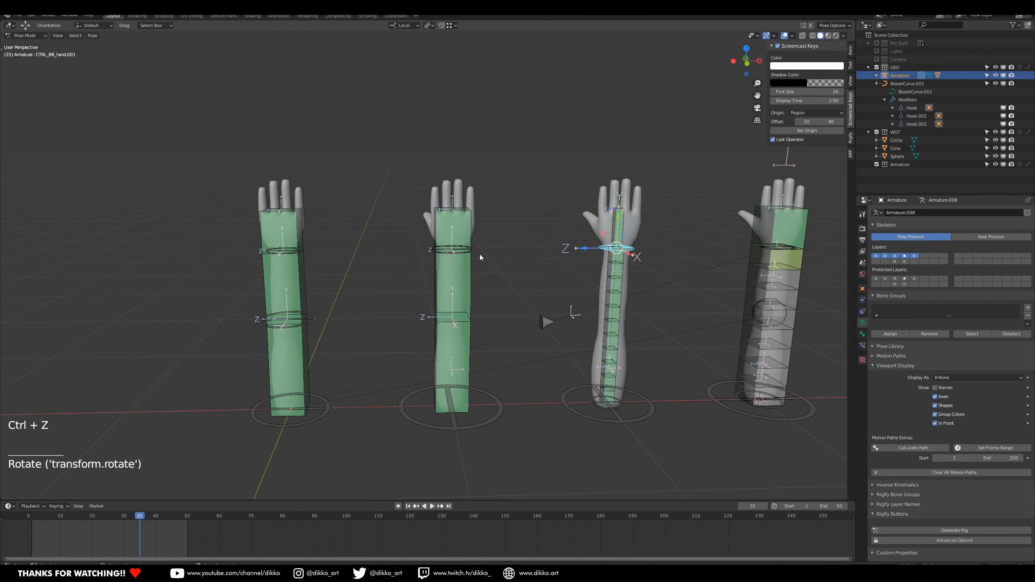
pyautogui.click(466, 249)
pyautogui.keyDown('shift'); pyautogui.moveTo(321, 280); pyautogui.dragTo(413, 279, button='middle'); pyautogui.keyUp('shift')
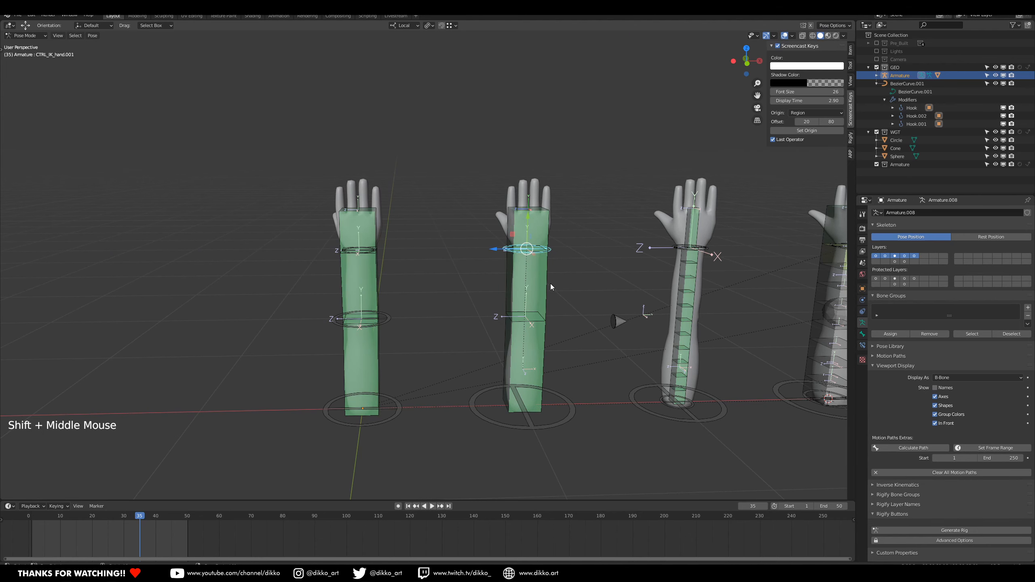
pyautogui.keyDown('shift'); pyautogui.moveTo(551, 287); pyautogui.dragTo(476, 282, button='middle'); pyautogui.keyUp('shift')
pyautogui.keyDown('shift'); pyautogui.scroll(1, 449, 269); pyautogui.keyUp('shift')
pyautogui.keyDown('shift'); pyautogui.moveTo(358, 249); pyautogui.dragTo(483, 305, button='middle'); pyautogui.keyUp('shift')
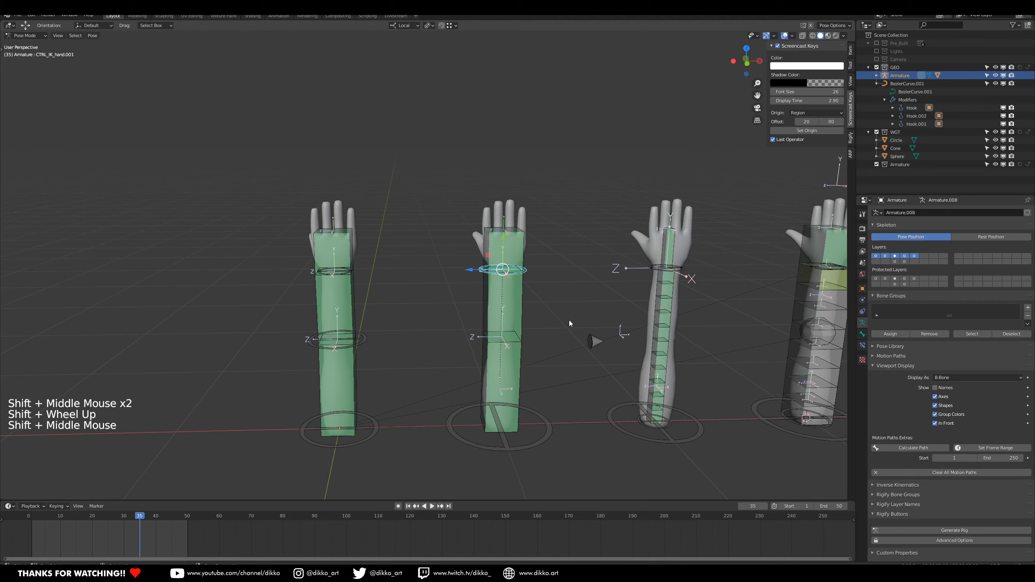
pyautogui.keyDown('shift'); pyautogui.moveTo(344, 337); pyautogui.dragTo(429, 322, button='middle'); pyautogui.keyUp('shift')
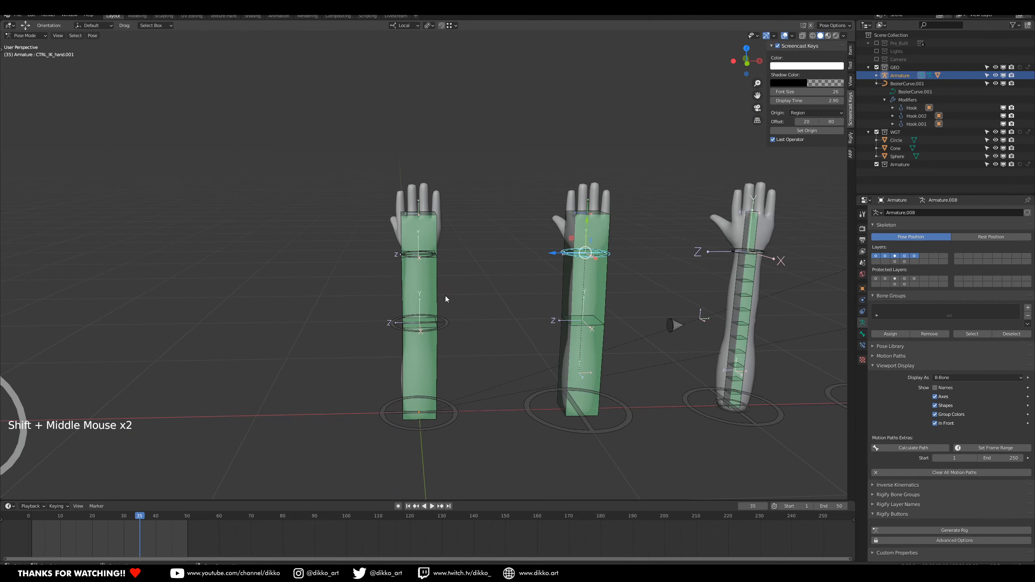
# Select DEF_FK_FOREARM.001 in Edit Mode and show only the first bone layer of the armature.
pyautogui.scroll(2, 433, 273)
pyautogui.keyDown('shift'); pyautogui.moveTo(455, 252); pyautogui.dragTo(457, 229, button='middle'); pyautogui.keyUp('shift')
pyautogui.click(439, 262)
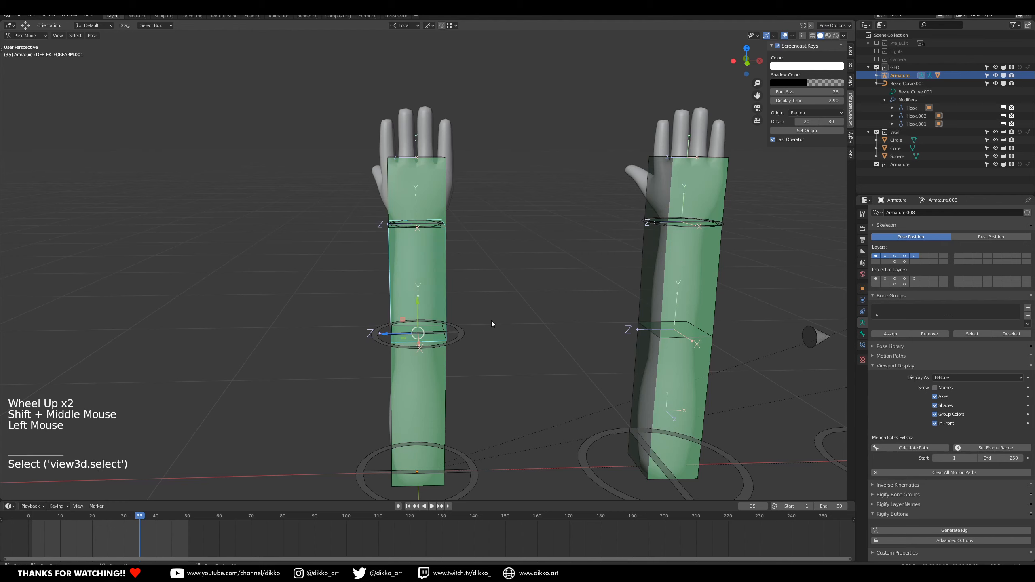
pyautogui.press('Tab')
pyautogui.click(445, 241)
pyautogui.click(445, 248)
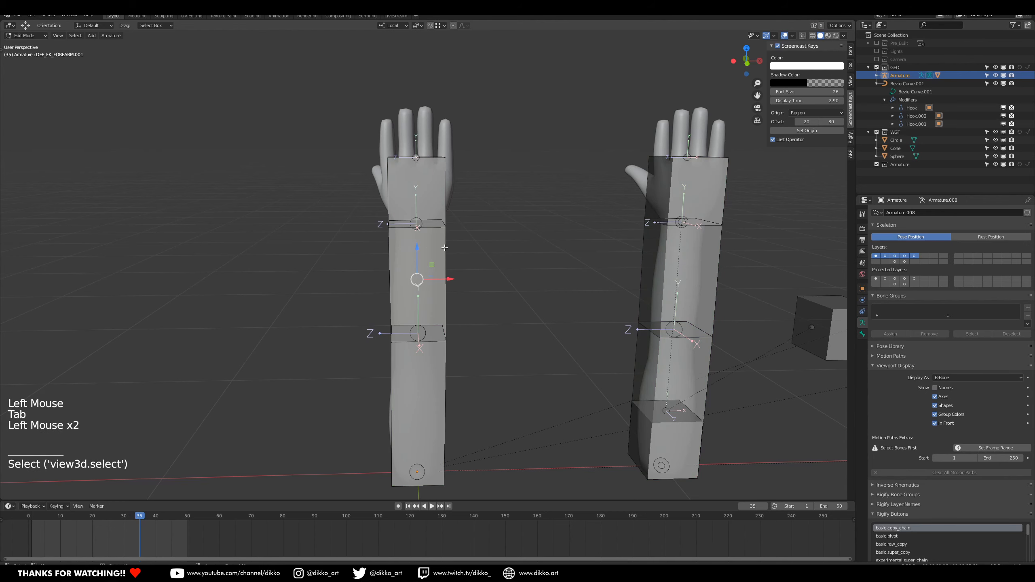
pyautogui.moveTo(338, 245); pyautogui.dragTo(547, 304)
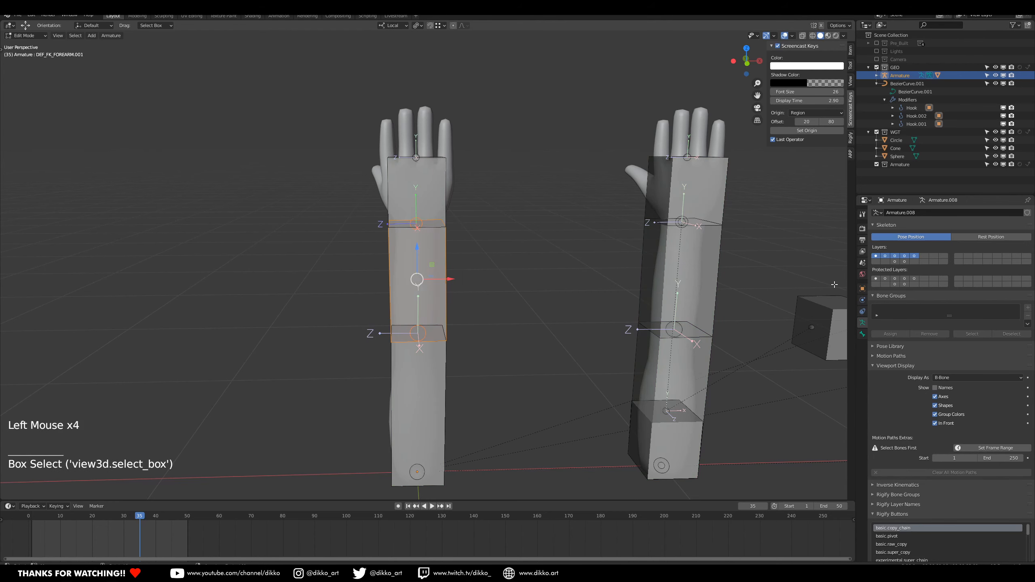
pyautogui.click(876, 256)
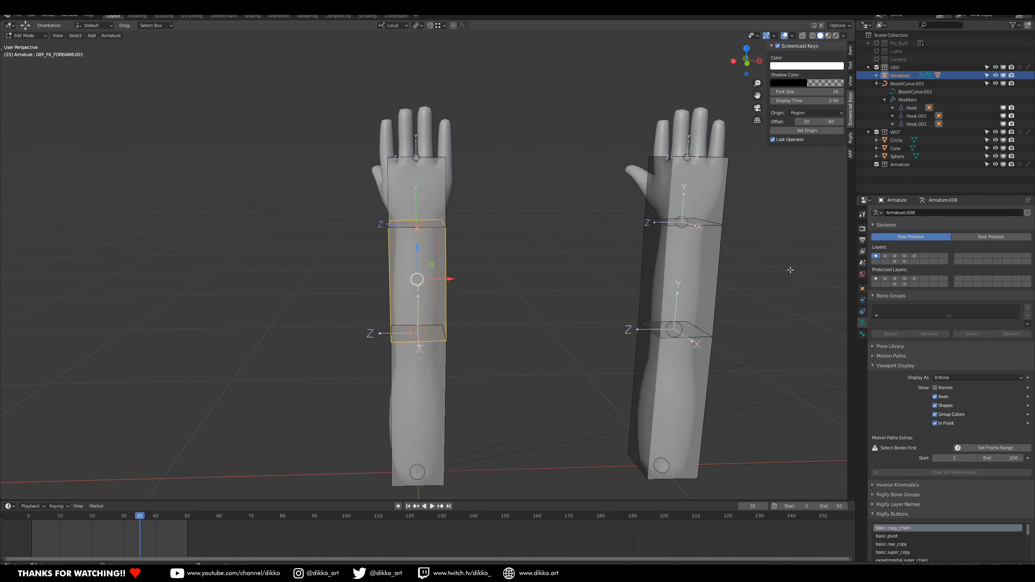
# Scale the B-Bone display thickness of DEF_FK_FOREARM.001, DEF_FK_BICEP.001 and DEF_FK_hand.001 down to about a third.
pyautogui.hotkey('ctrl', 'alt', 's')
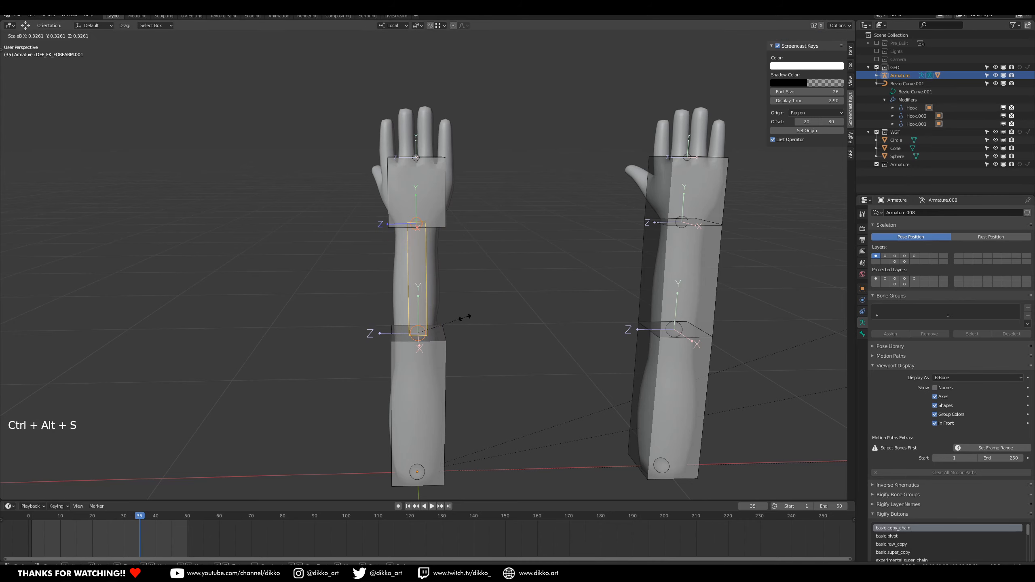
pyautogui.click(465, 318)
pyautogui.click(444, 409)
pyautogui.hotkey('ctrl', 'alt', 's')
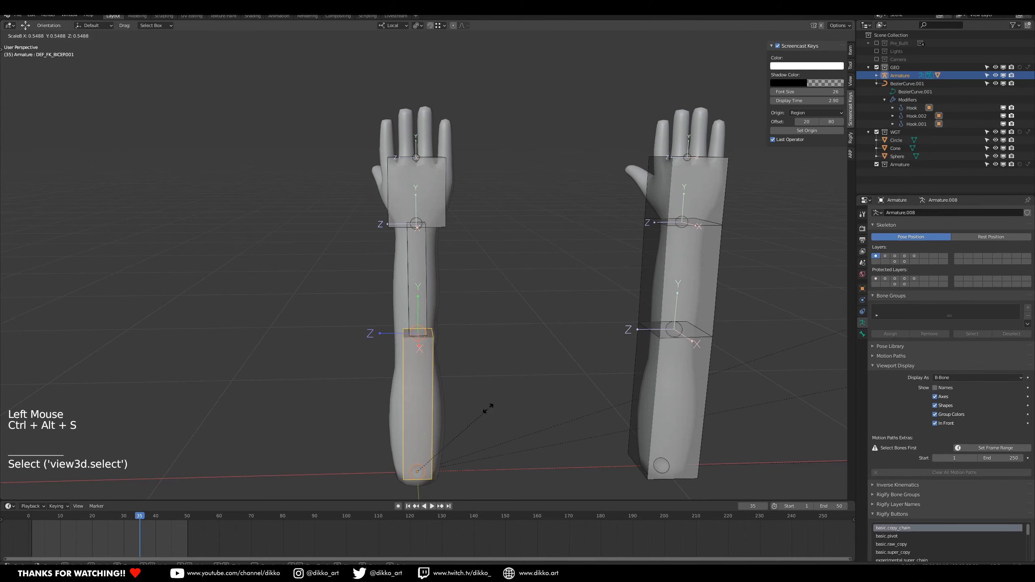
pyautogui.click(438, 420)
pyautogui.click(415, 193)
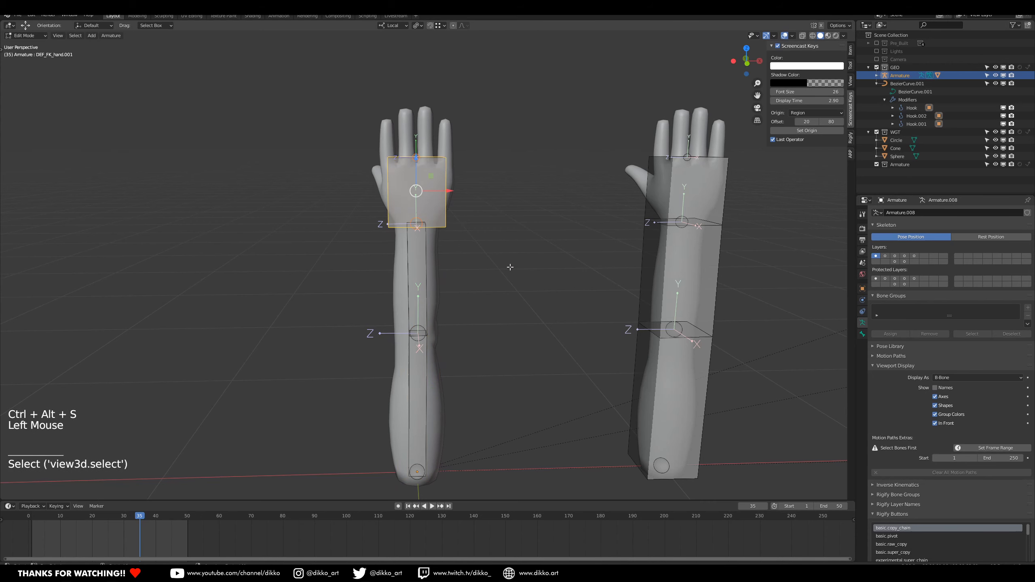
pyautogui.hotkey('ctrl', 'alt', 's')
pyautogui.click(445, 260)
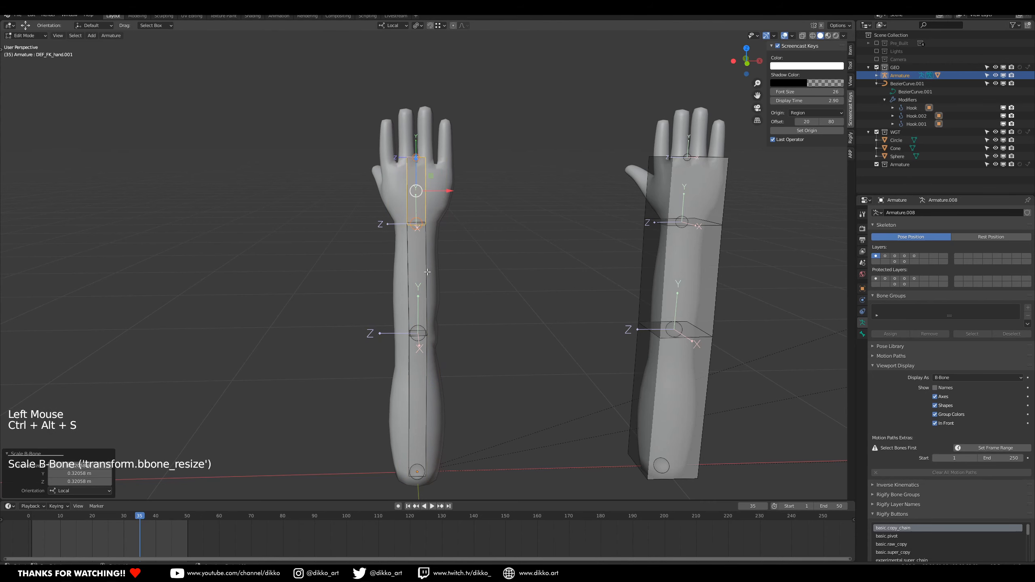
# Set the Bendy Bones segments of DEF_FK_FOREARM.001 to 7.
pyautogui.click(428, 272)
pyautogui.click(863, 334)
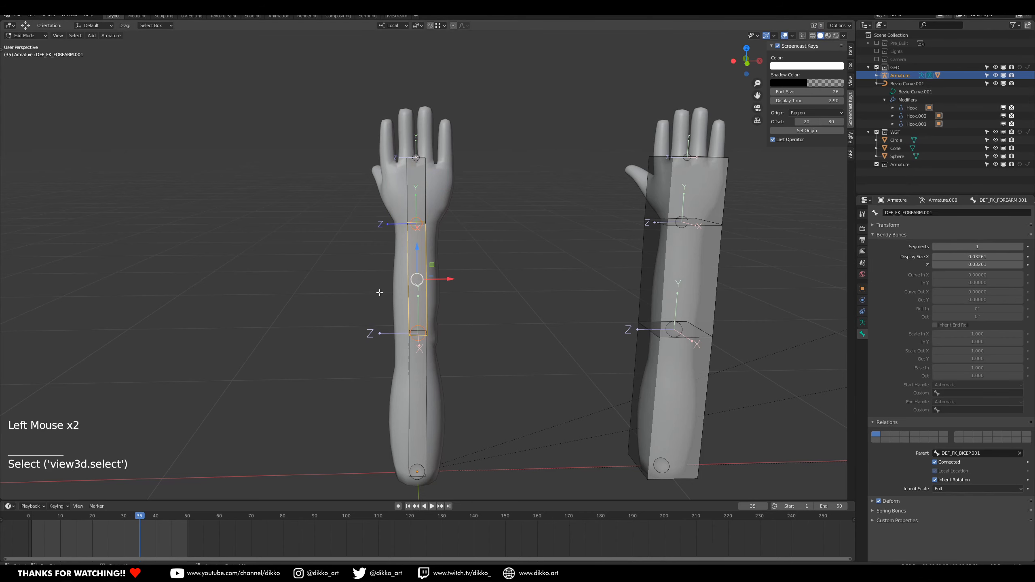
pyautogui.click(1021, 246)
pyautogui.click(1021, 247)
pyautogui.click(1021, 247)
pyautogui.click(1021, 247)
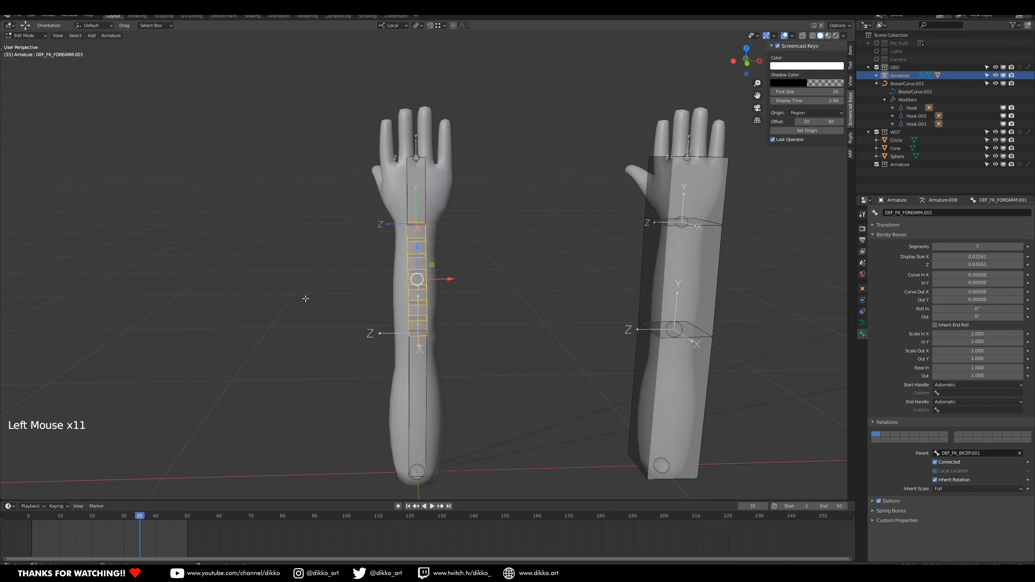
# Switch the armature to Pose Mode and show its second bone layer together with the first.
pyautogui.click(27, 37)
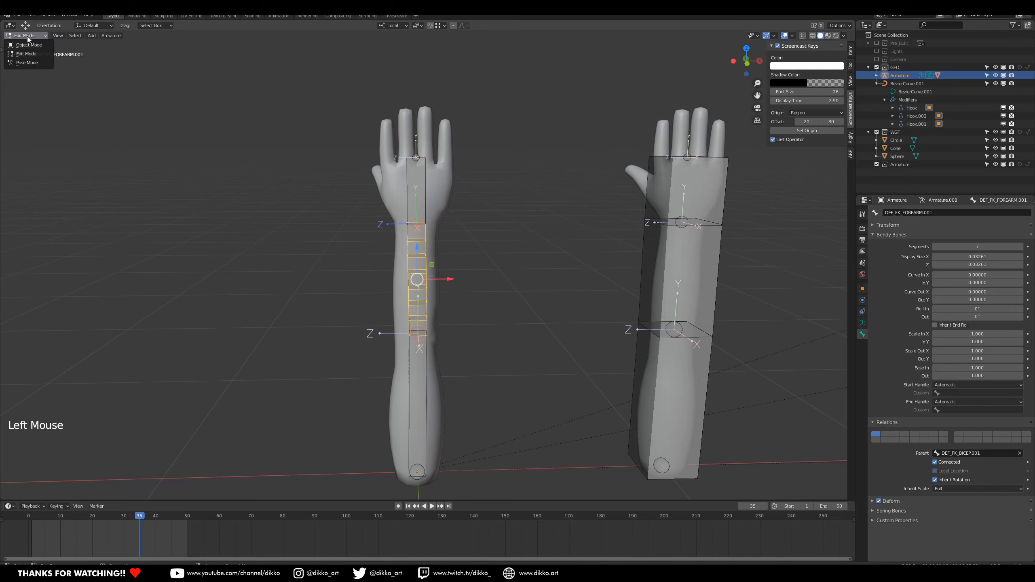
pyautogui.click(28, 63)
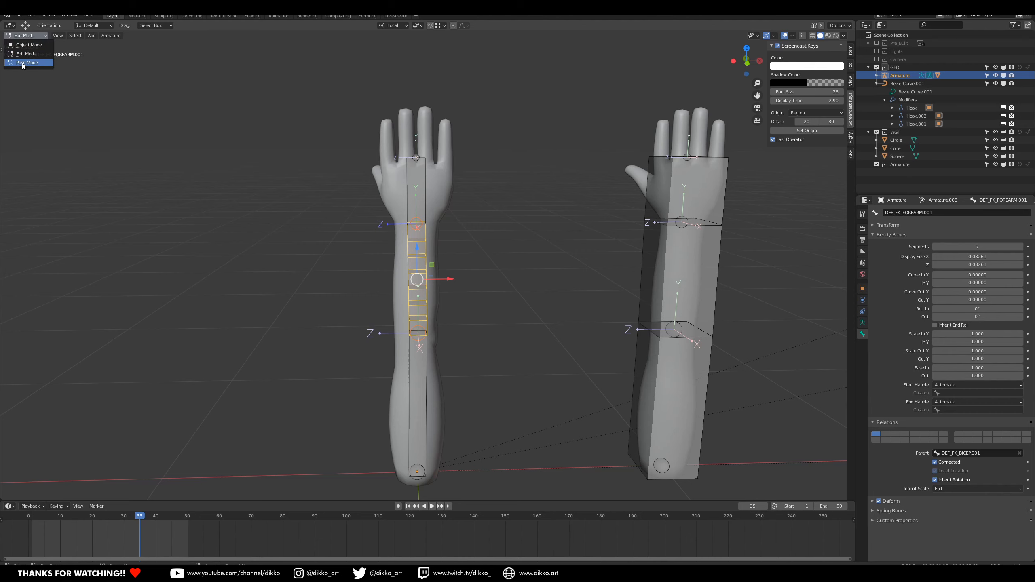
pyautogui.moveTo(367, 217); pyautogui.dragTo(395, 254, button='middle')
pyautogui.scroll(2, 418, 217)
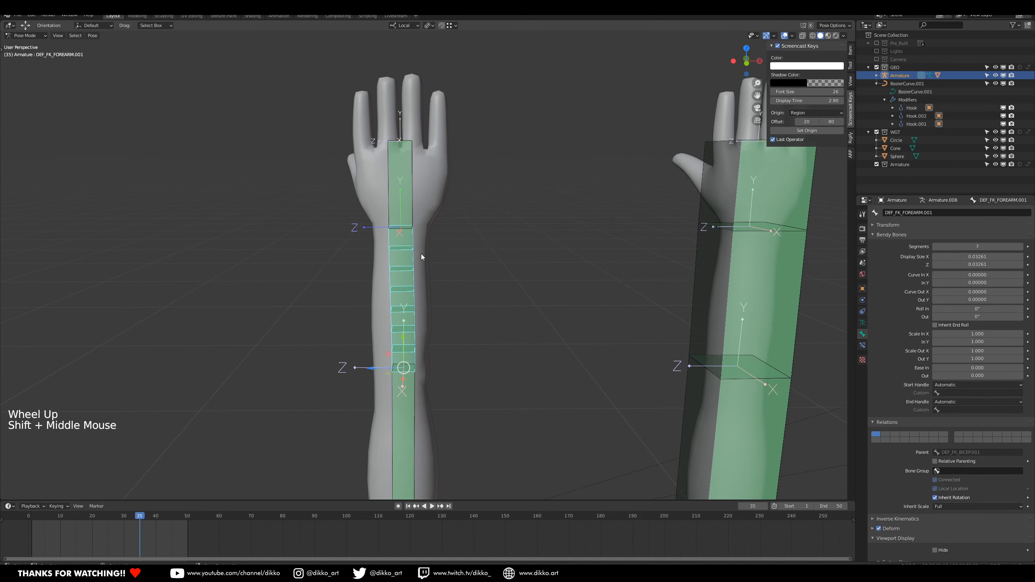
pyautogui.scroll(-2, 408, 276)
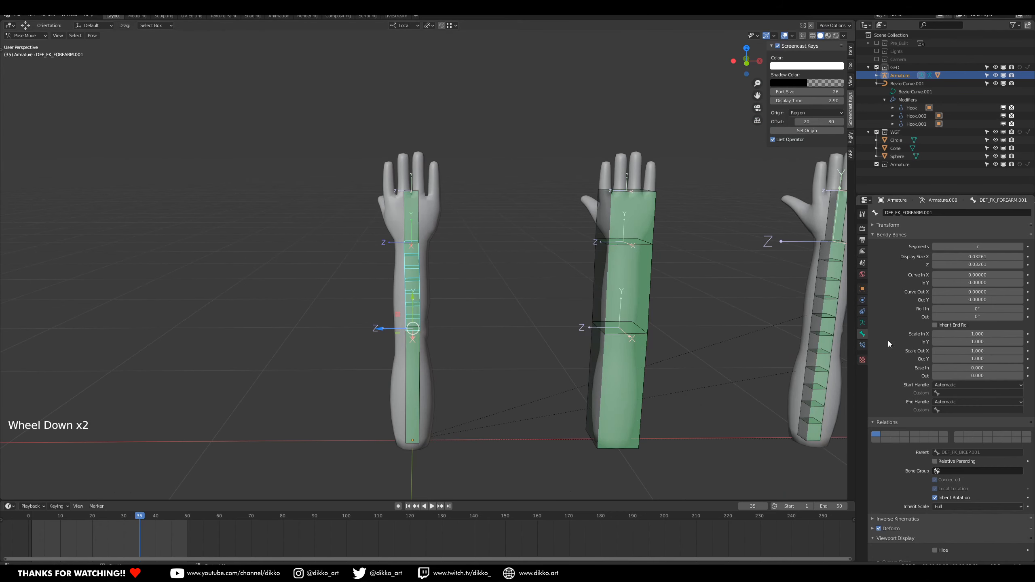
pyautogui.click(863, 323)
pyautogui.keyDown('shift'); pyautogui.click(885, 257); pyautogui.keyUp('shift')
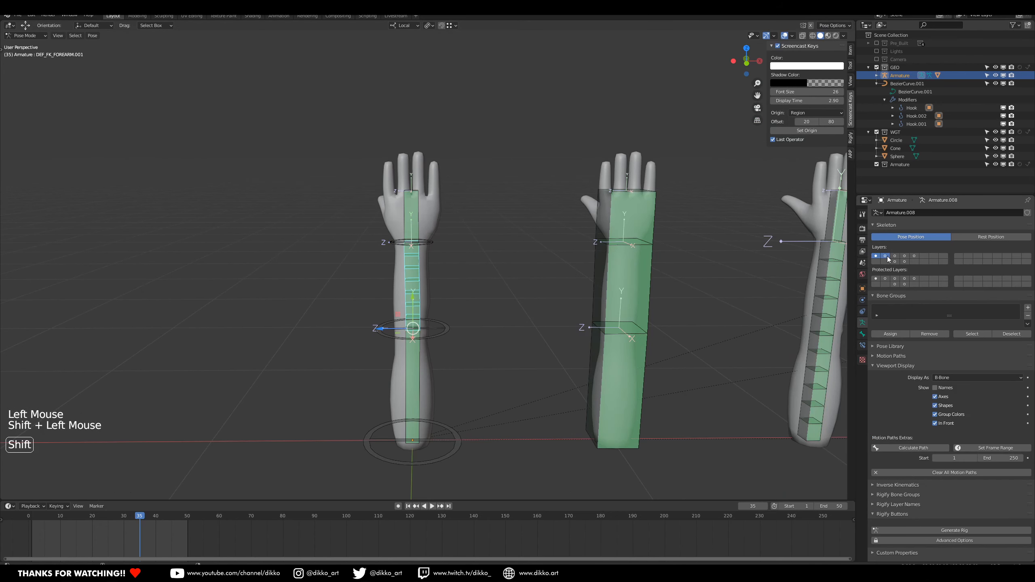
pyautogui.click(439, 258)
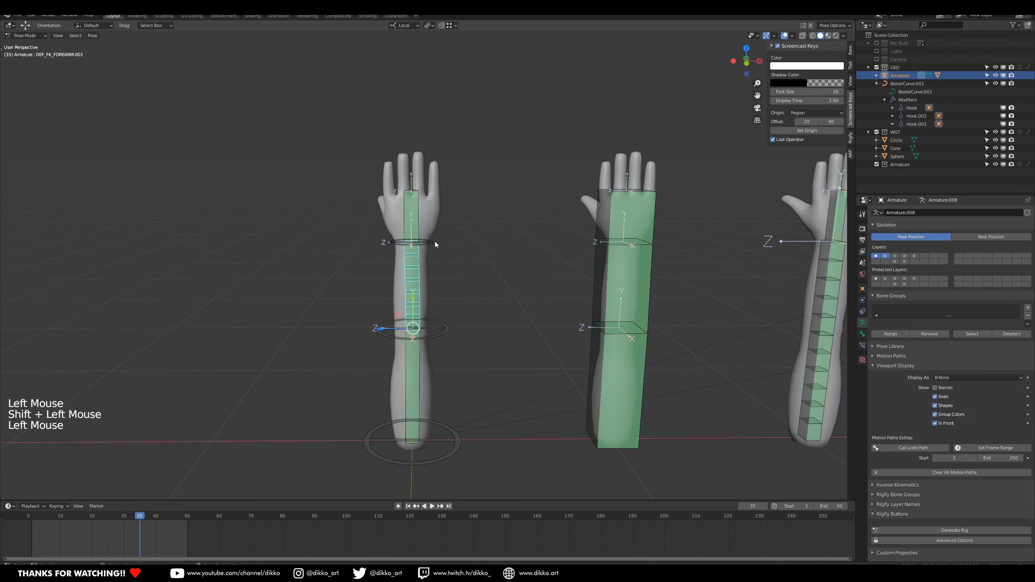
# Try rotating CTRL_FK_FOREARM.001 and CTRL_FK_hand.001 about their local X axes, undoing each rotation.
pyautogui.click(448, 331)
pyautogui.press('r')
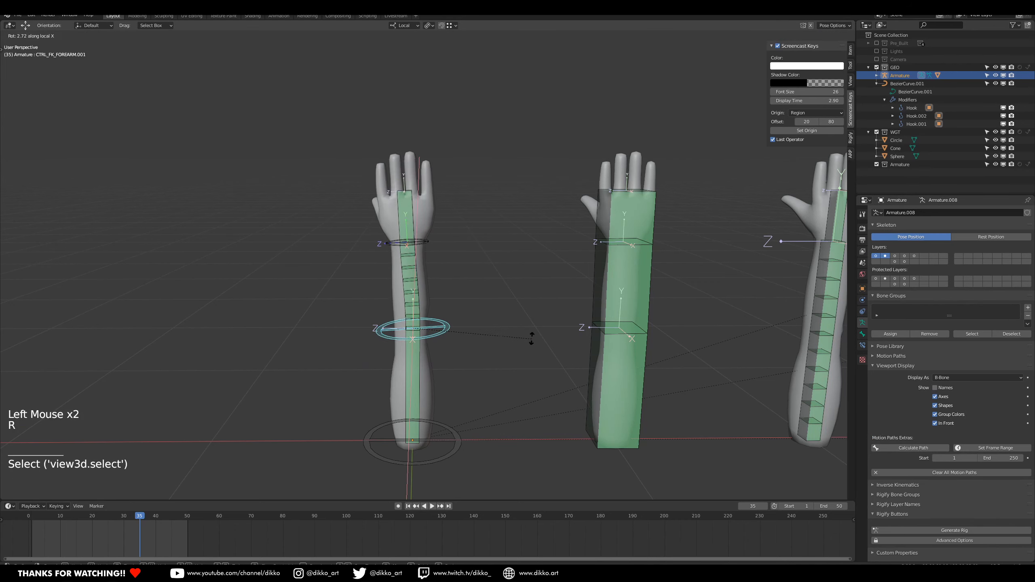
pyautogui.click(463, 303)
pyautogui.hotkey('ctrl', 'z')
pyautogui.click(431, 244)
pyautogui.press('r')
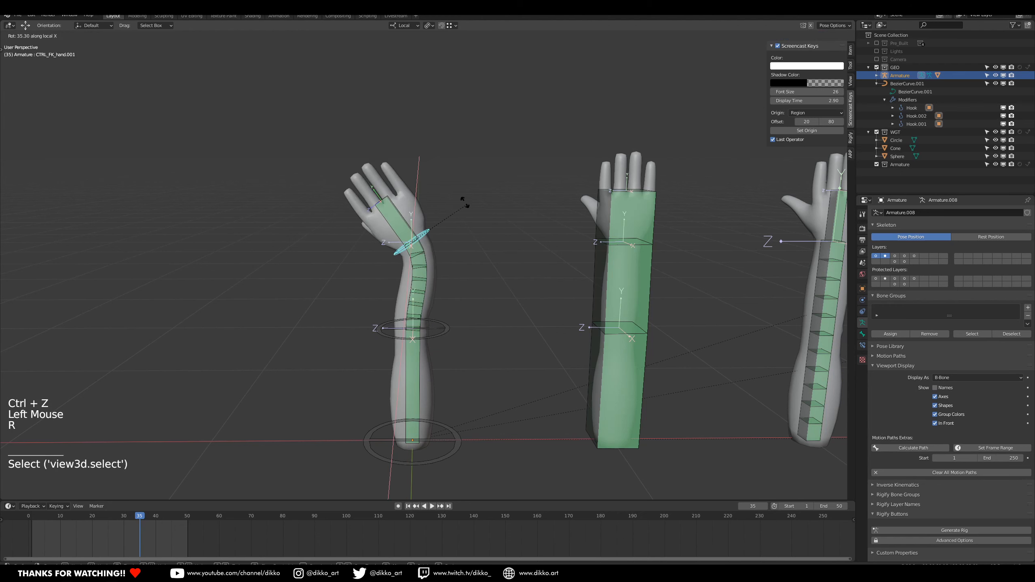
pyautogui.click(513, 268)
pyautogui.hotkey('ctrl', 'z')
# Twist CTRL_FK_hand.001 about the global Z axis, check the forearm segments from the side, and clear the rotation.
pyautogui.press('e')
pyautogui.press('r')
pyautogui.press('z')
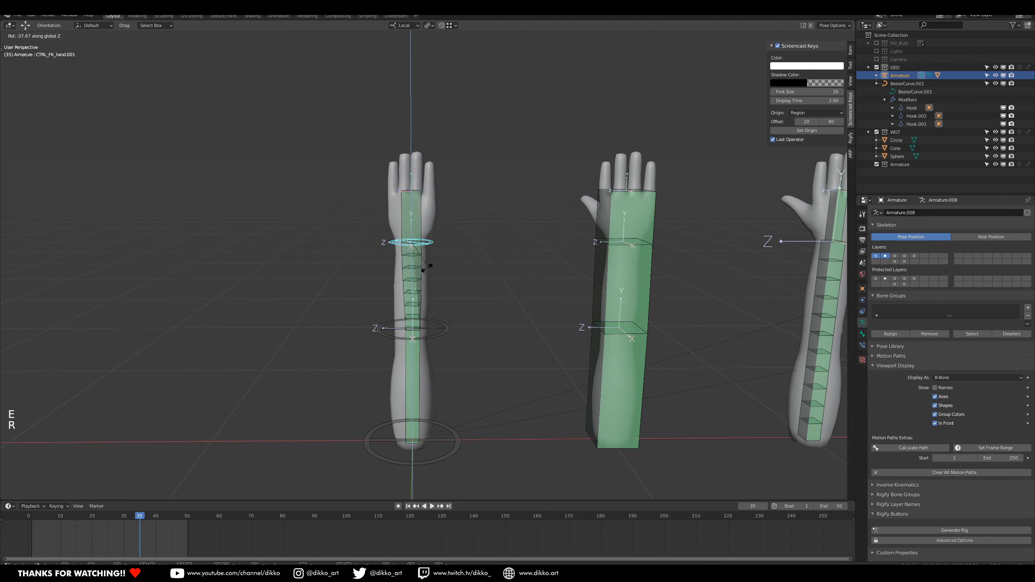
pyautogui.click(442, 264)
pyautogui.moveTo(442, 264); pyautogui.dragTo(492, 248, button='middle')
pyautogui.scroll(2, 528, 258)
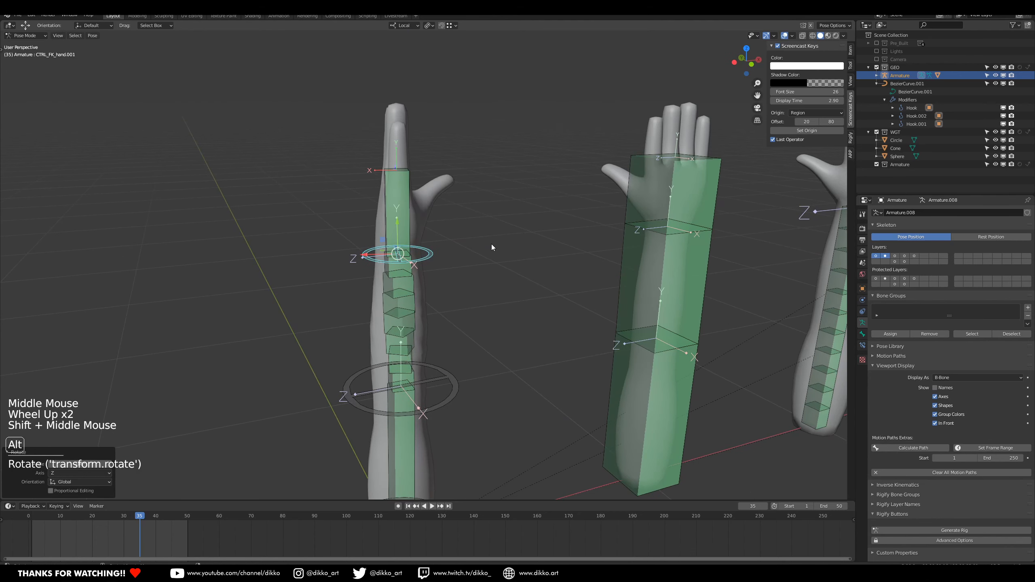
pyautogui.hotkey('alt', 'r')
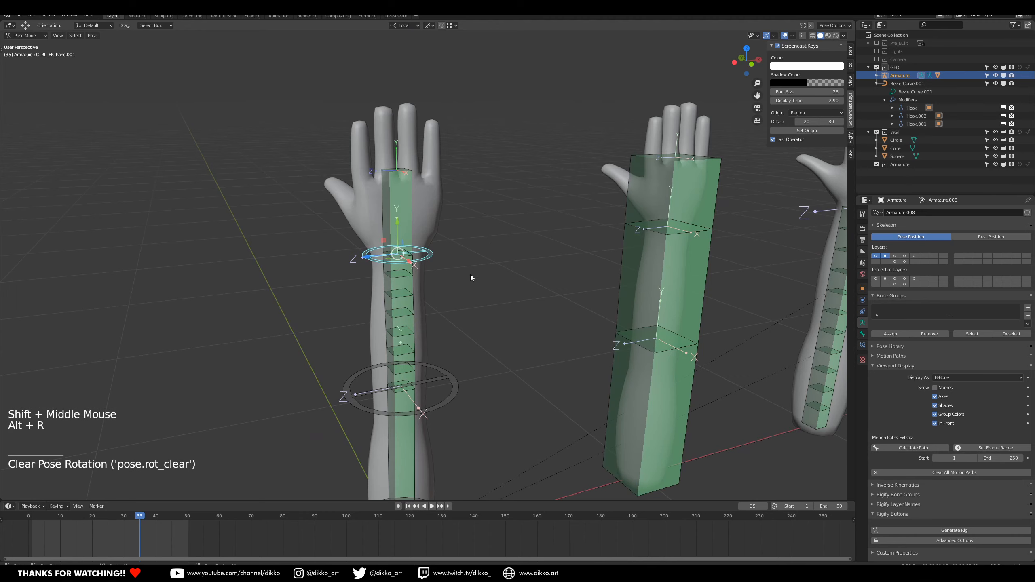
# Try twisting the hand control about global Z once more and undo the twist.
pyautogui.press('r')
pyautogui.press('z')
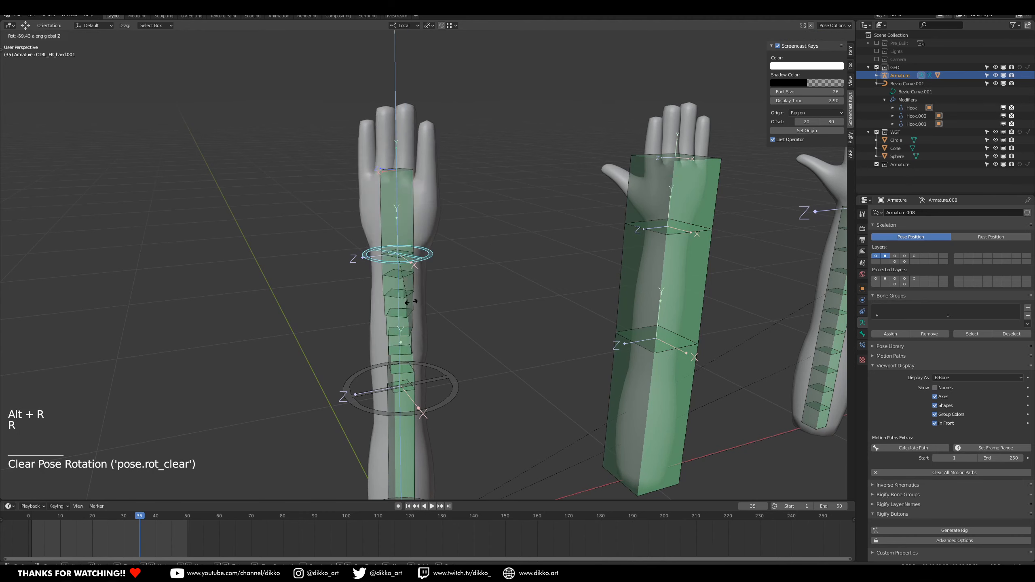
pyautogui.click(385, 304)
pyautogui.hotkey('ctrl', 'z')
pyautogui.moveTo(445, 315); pyautogui.dragTo(377, 305, button='middle')
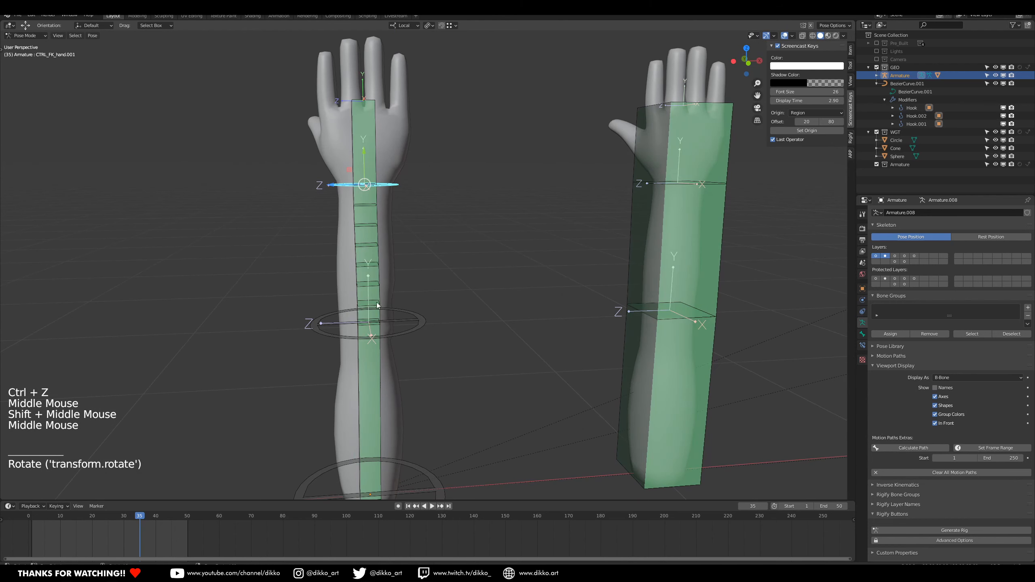
# Rotate CTRL_FK_FOREARM.001 about 80° around its local X axis to bend the elbow.
pyautogui.click(371, 278)
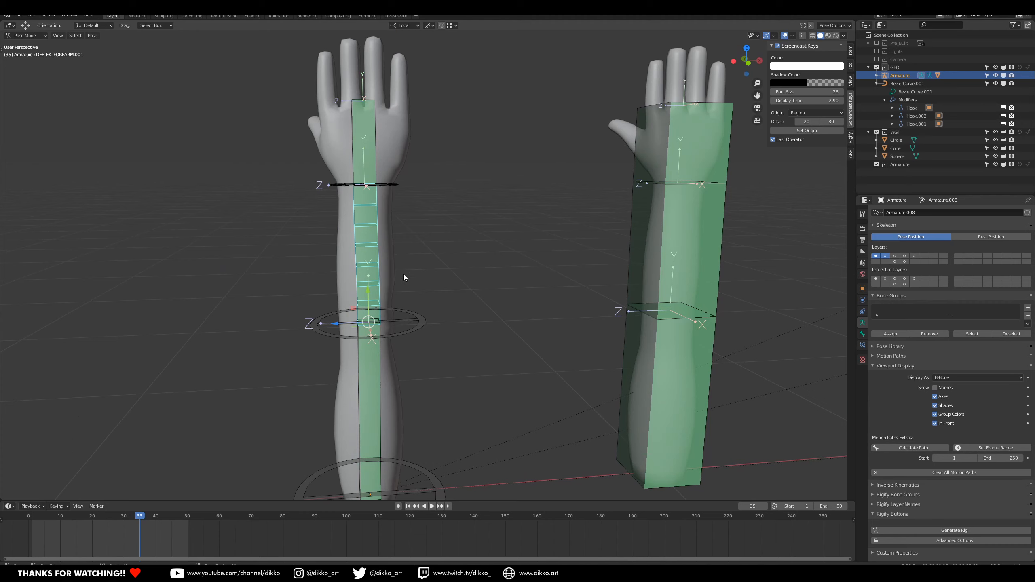
pyautogui.click(411, 321)
pyautogui.press('r')
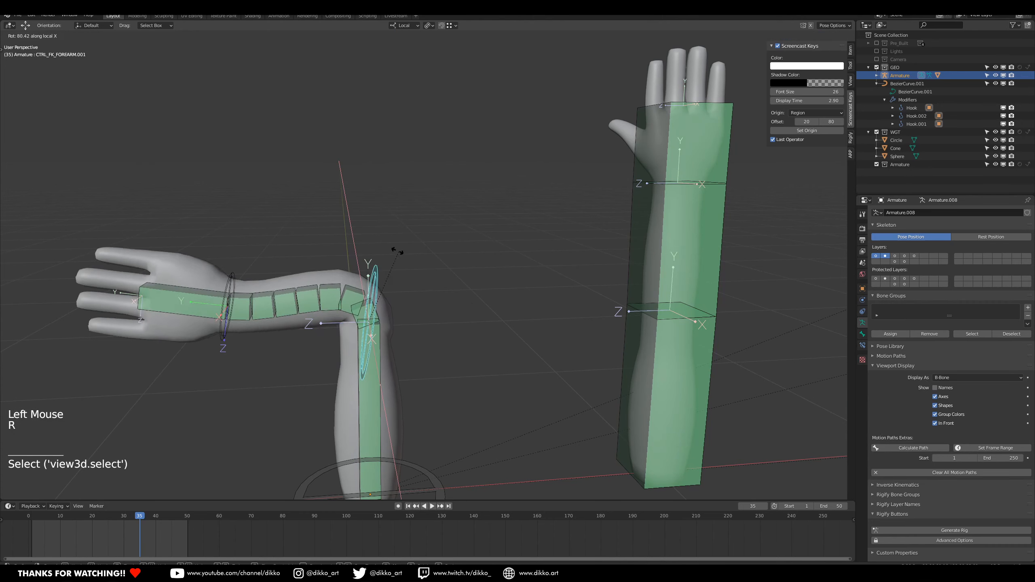
pyautogui.click(359, 300)
# Set the Bendy Bones Ease In and Ease Out of DEF_FK_FOREARM.001 to 0 in Edit Mode.
pyautogui.click(334, 293)
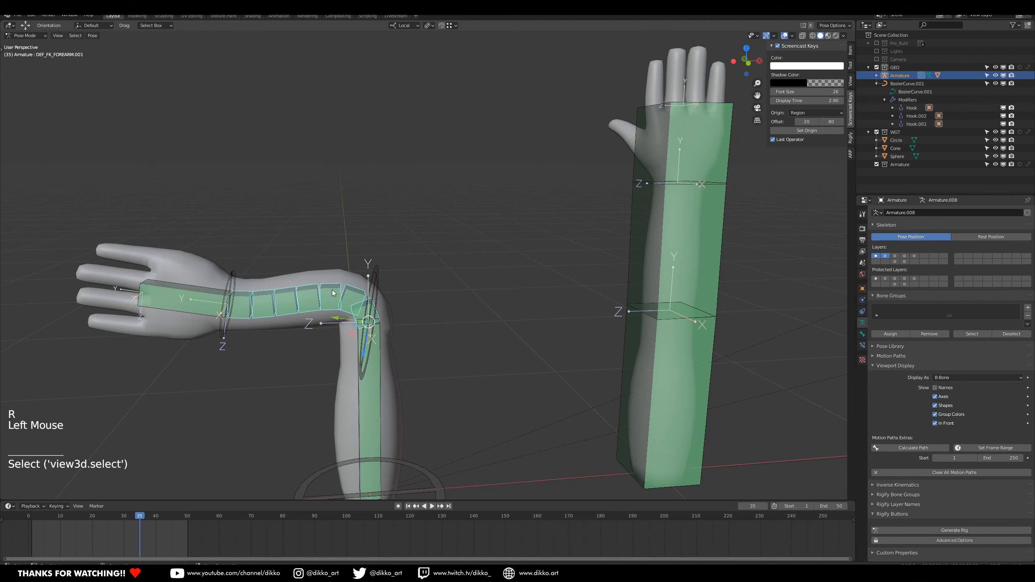
pyautogui.press('Tab')
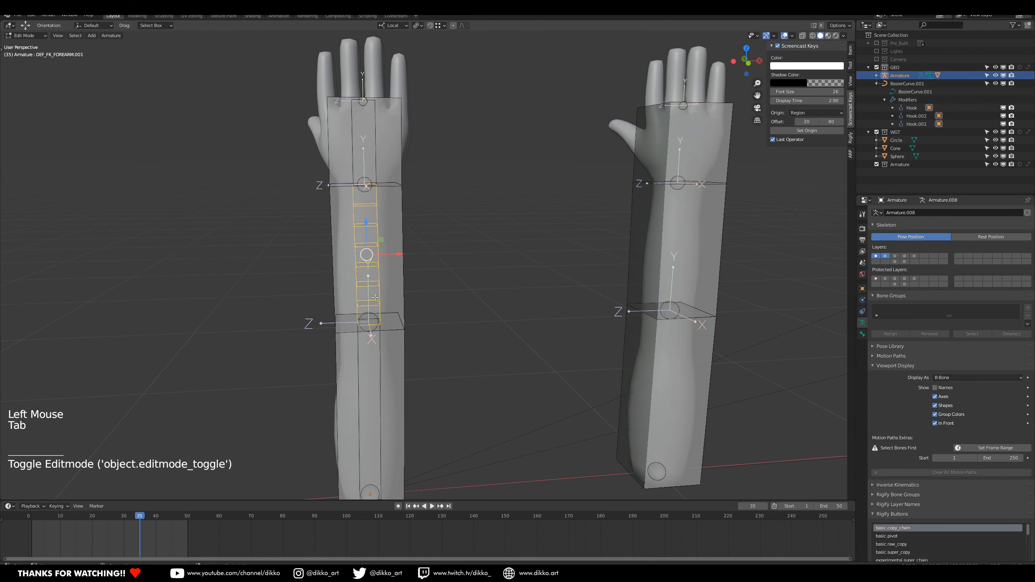
pyautogui.click(863, 335)
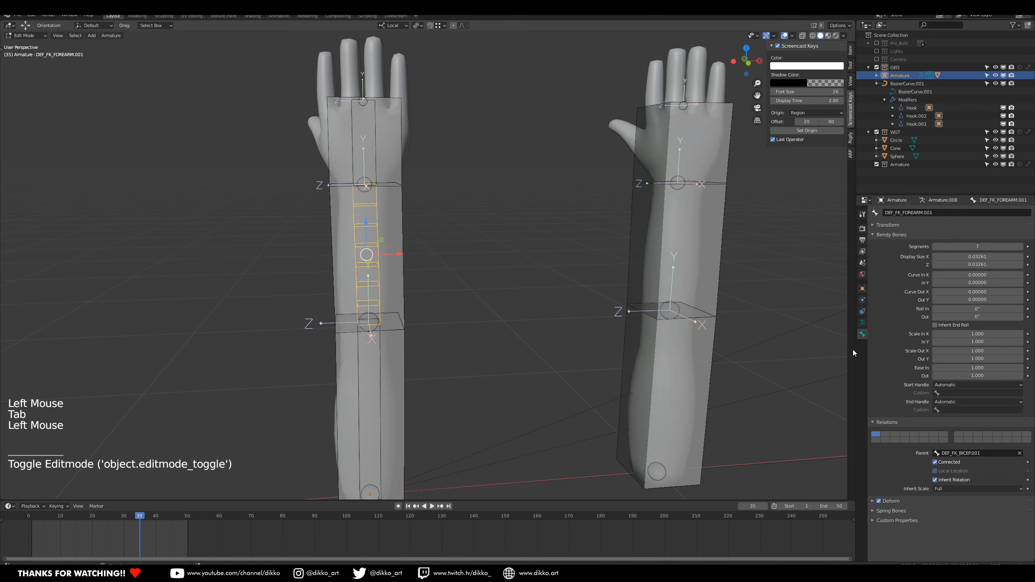
pyautogui.click(979, 376)
pyautogui.write('0')
pyautogui.press('Return')
pyautogui.click(974, 367)
pyautogui.write('0')
pyautogui.press('Return')
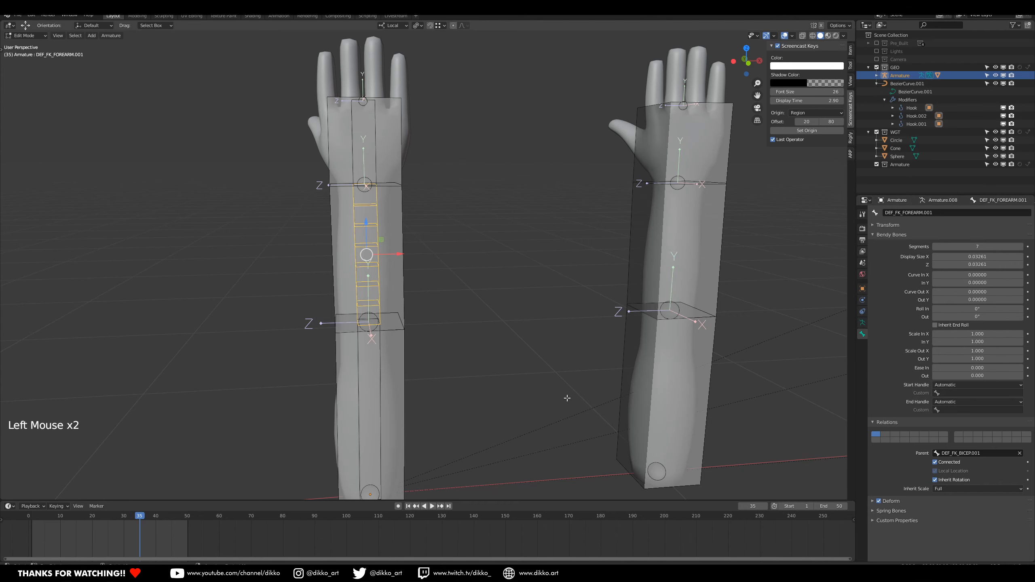
# Return to Pose Mode and clear the rotation of CTRL_FK_FOREARM.001.
pyautogui.press('Tab')
pyautogui.click(377, 277)
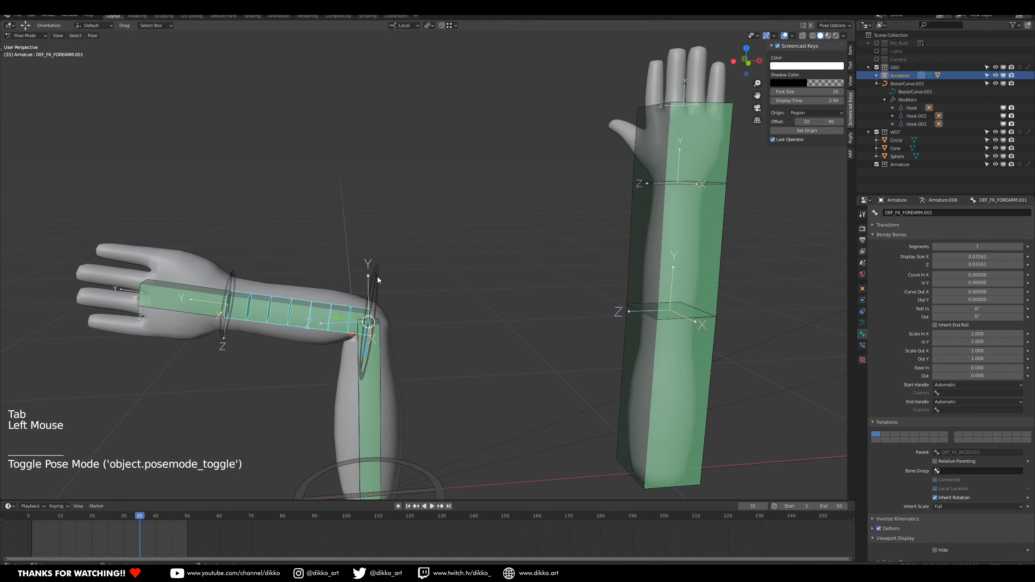
pyautogui.hotkey('alt', 'r')
# Test twisting CTRL_FK_hand.001 about the global Z axis with the easing removed, and undo the rotation.
pyautogui.click(393, 185)
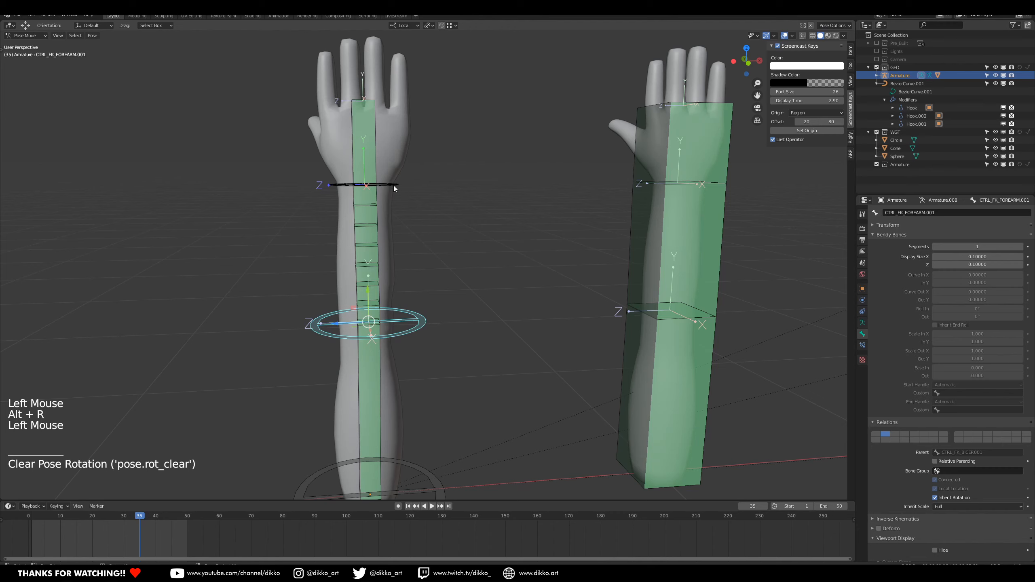
pyautogui.press('r')
pyautogui.press('z')
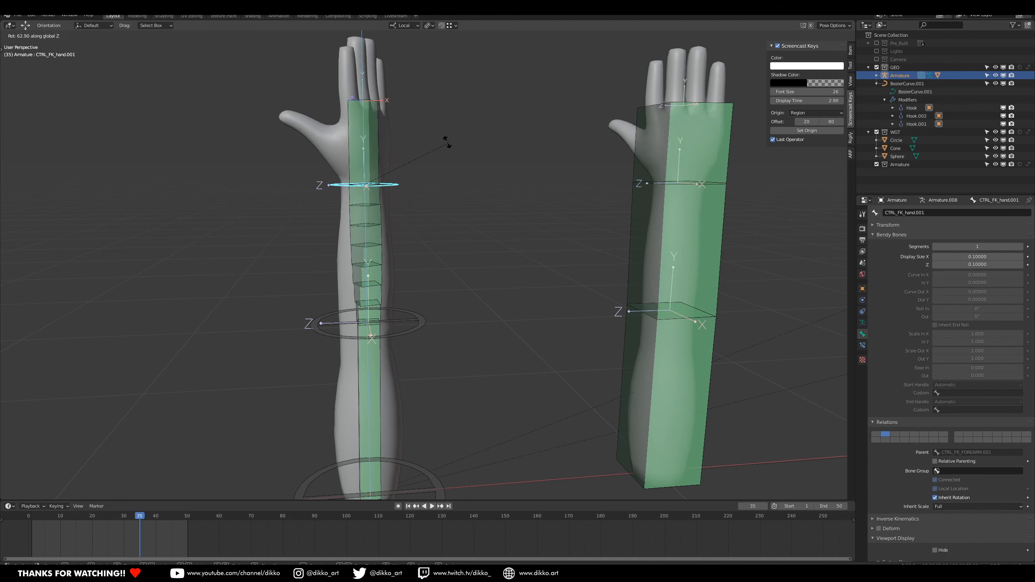
pyautogui.click(385, 233)
pyautogui.hotkey('ctrl', 'z')
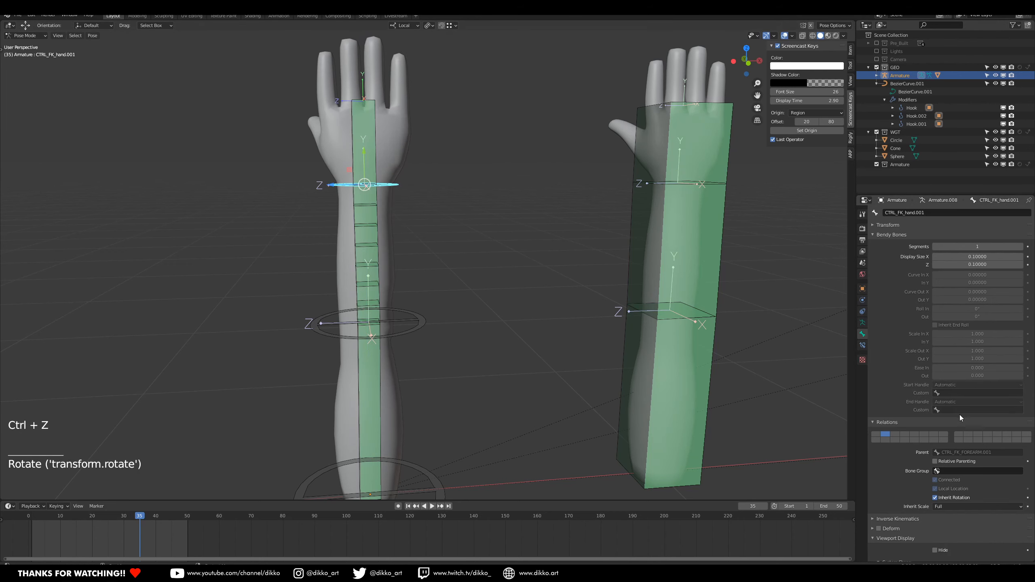
# Inspect the segmented forearm from several angles, then try rotating CTRL_FK_hand.001 and undo it.
pyautogui.scroll(2, 416, 256)
pyautogui.moveTo(416, 256)
pyautogui.mouseDown(button='middle')
pyautogui.moveTo(400, 240)
pyautogui.moveTo(411, 266)
pyautogui.mouseUp(button='middle')
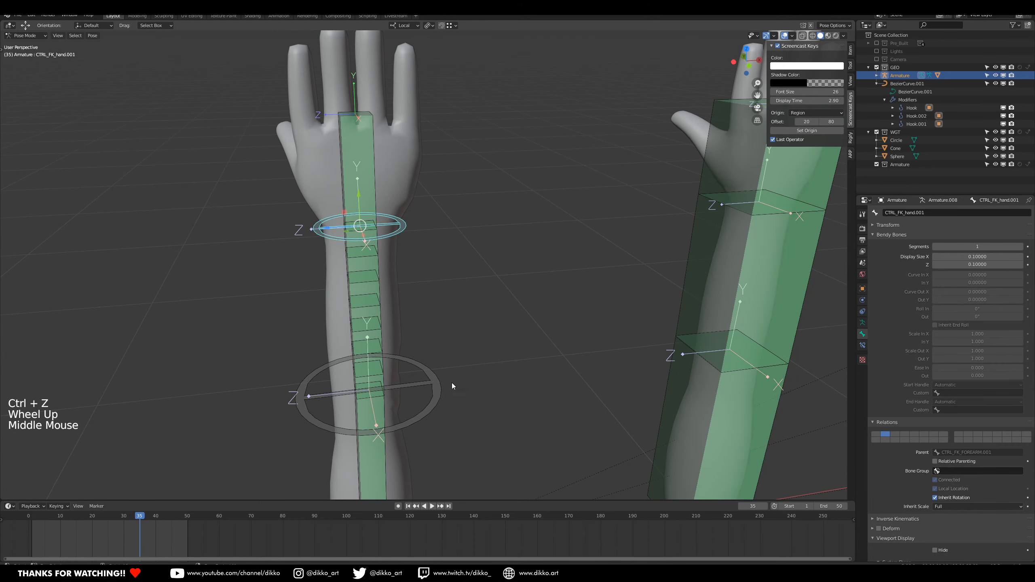
pyautogui.keyDown('shift'); pyautogui.moveTo(452, 384); pyautogui.dragTo(506, 292, button='middle'); pyautogui.keyUp('shift')
pyautogui.moveTo(468, 375); pyautogui.dragTo(400, 305, button='middle')
pyautogui.scroll(-1, 432, 283)
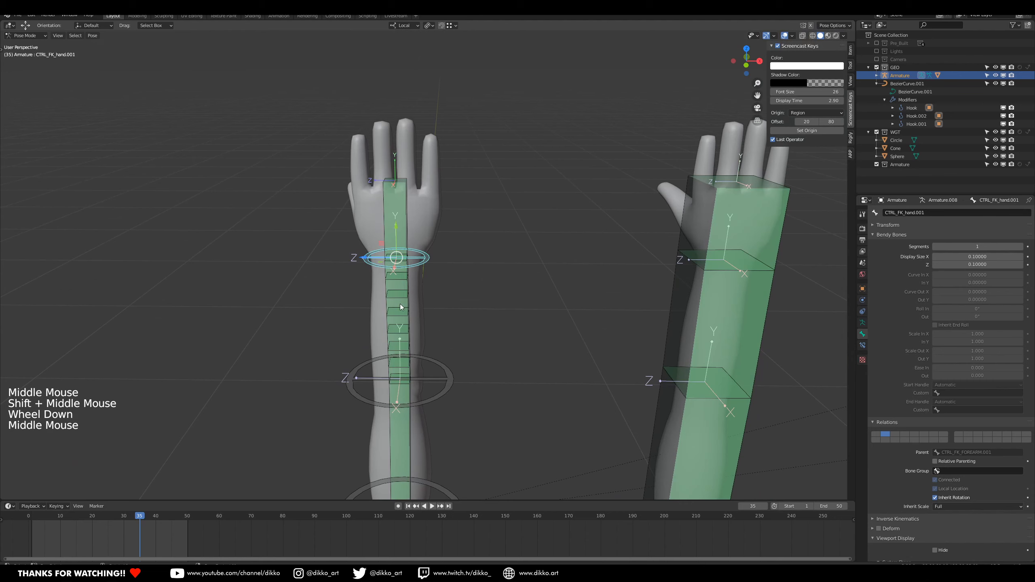
pyautogui.keyDown('shift'); pyautogui.moveTo(475, 295); pyautogui.dragTo(453, 231, button='middle'); pyautogui.keyUp('shift')
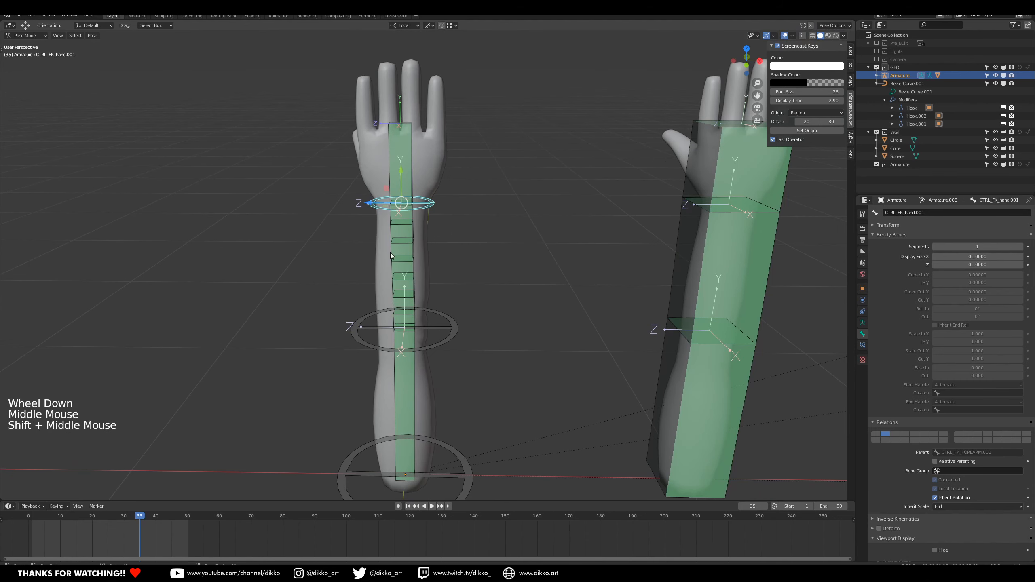
pyautogui.click(501, 271)
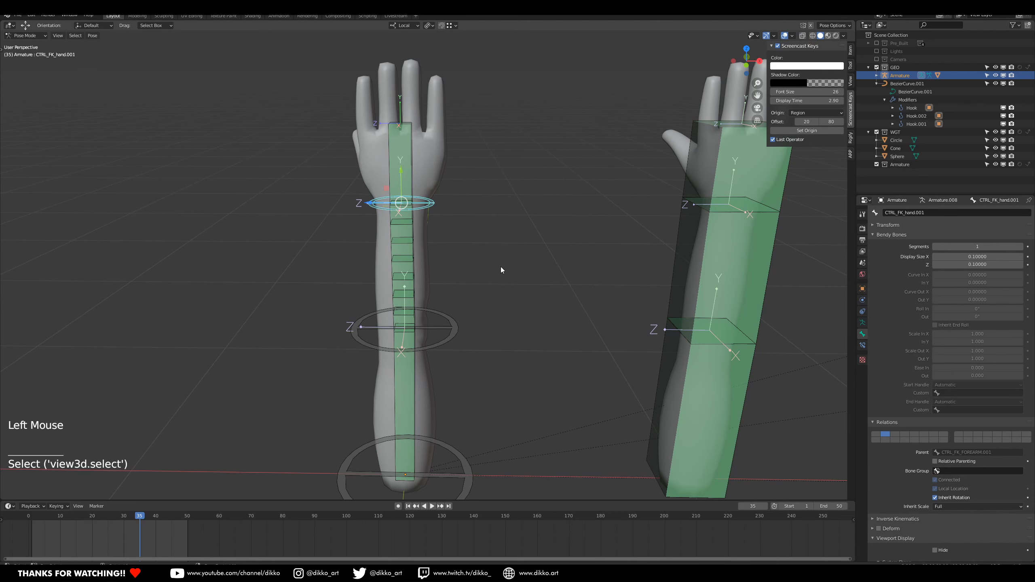
pyautogui.press('r')
pyautogui.click(493, 303)
pyautogui.hotkey('ctrl', 'z')
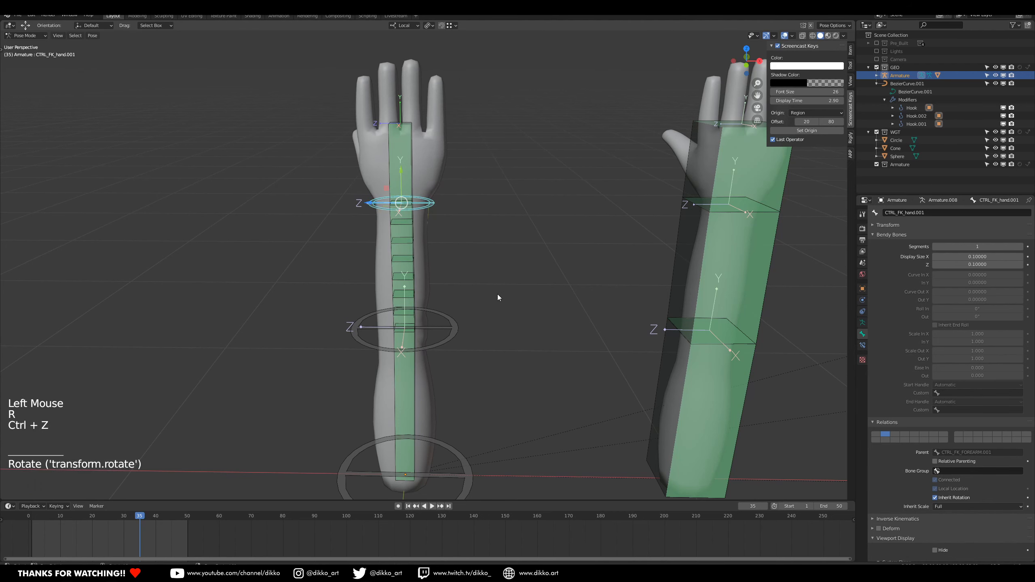
# Bend CTRL_FK_FOREARM.001 about its local X axis and twist CTRL_FK_hand.001 about its local Y axis to test the segmented forearm.
pyautogui.click(467, 343)
pyautogui.click(469, 334)
pyautogui.press('r')
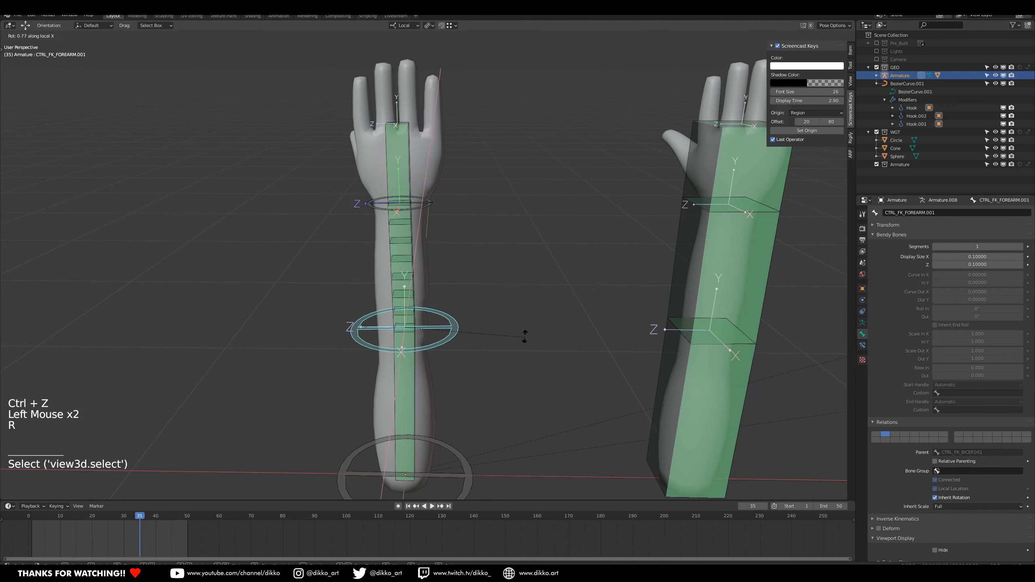
pyautogui.click(411, 242)
pyautogui.click(272, 358)
pyautogui.press('r')
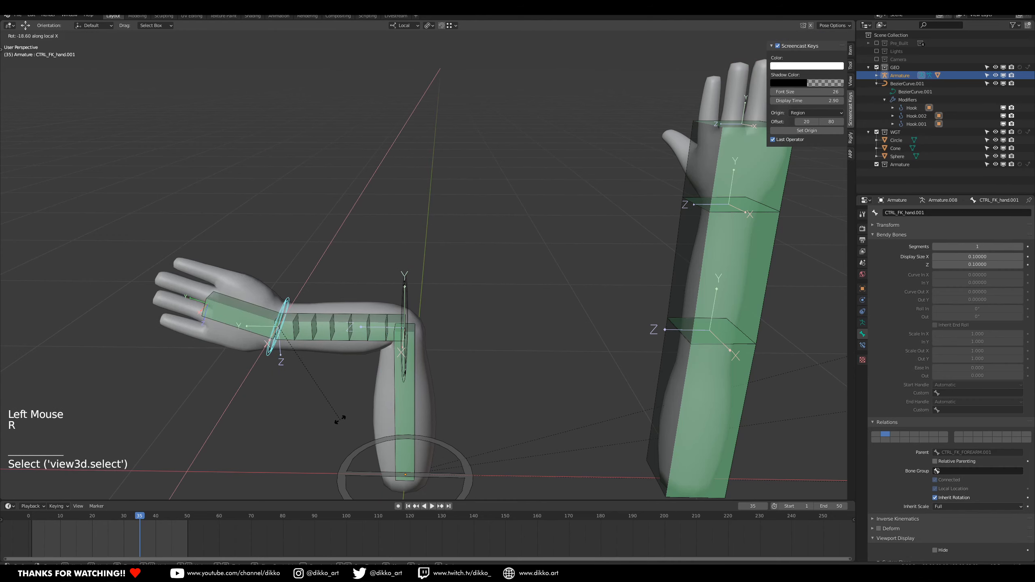
pyautogui.press('y')
pyautogui.click(230, 380)
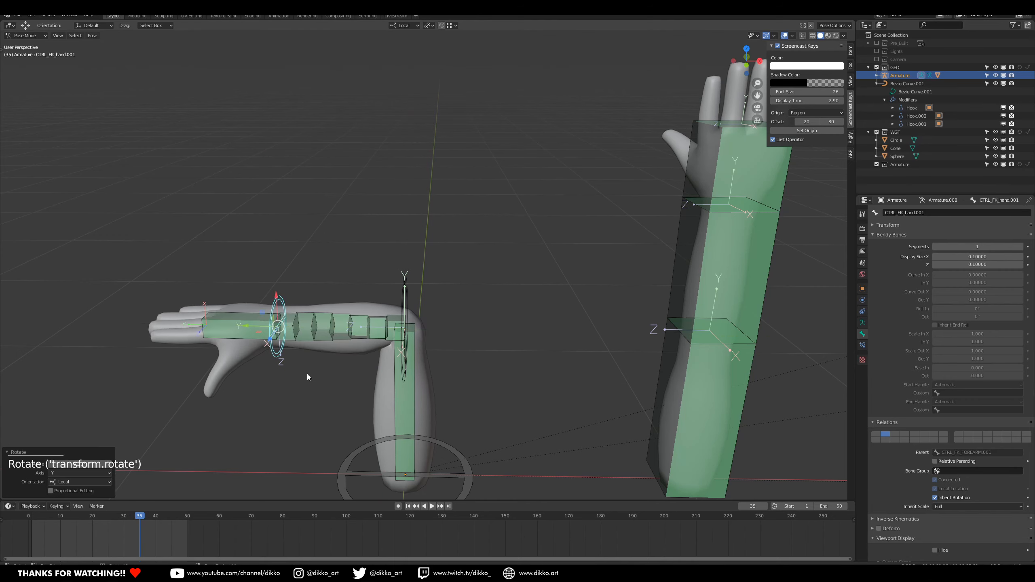
pyautogui.moveTo(307, 377); pyautogui.dragTo(301, 395, button='middle')
pyautogui.press('r')
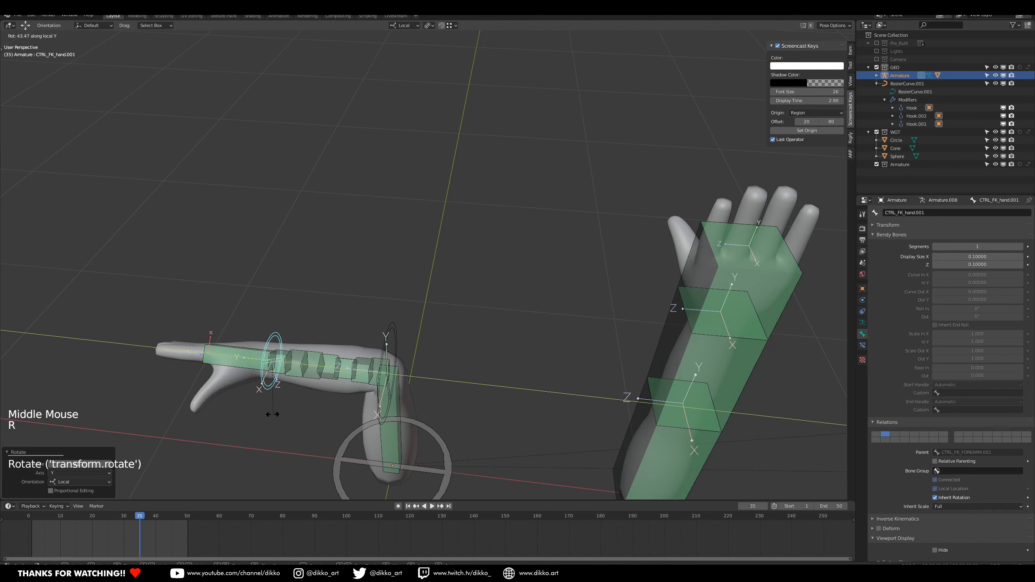
pyautogui.click(293, 420)
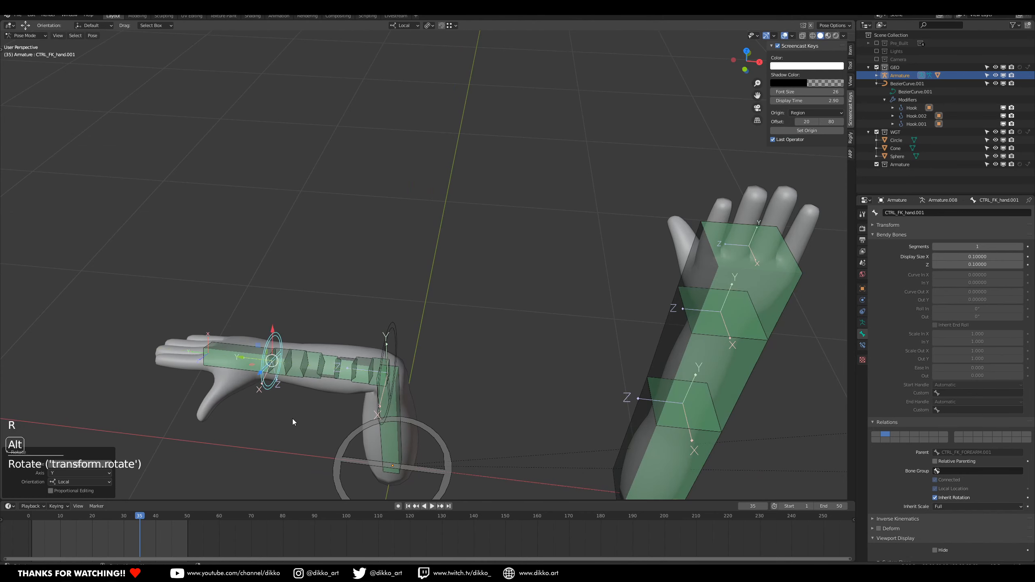
# Clear the rotation of CTRL_FK_hand.001, and the rotation and location of CTRL_FK_FOREARM.001.
pyautogui.hotkey('alt', 'r')
pyautogui.click(394, 325)
pyautogui.hotkey('alt', 'r')
pyautogui.hotkey('alt', 'g')
# Scale down the B-Bone display size of DEF_IK_FOREARM.001 and DEF_IK_hand.001 to 0.02773, and thin DEF_IK_BICEP.001 to match.
pyautogui.moveTo(432, 309); pyautogui.dragTo(570, 205, button='middle')
pyautogui.click(573, 207)
pyautogui.keyDown('shift'); pyautogui.click(579, 118); pyautogui.keyUp('shift')
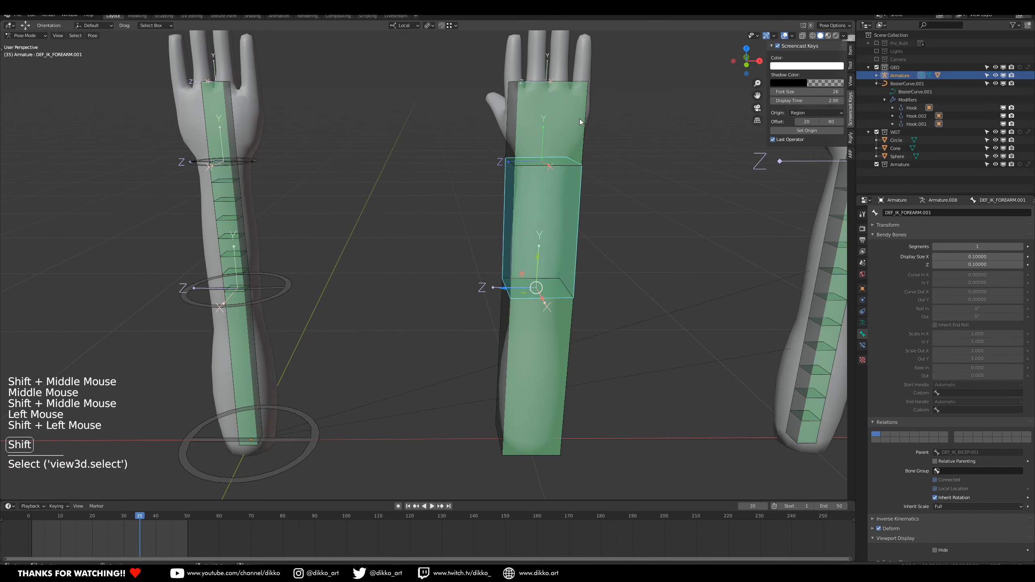
pyautogui.hotkey('ctrl', 'alt', 's')
pyautogui.click(573, 327)
pyautogui.click(569, 337)
pyautogui.hotkey('ctrl', 'alt', 's')
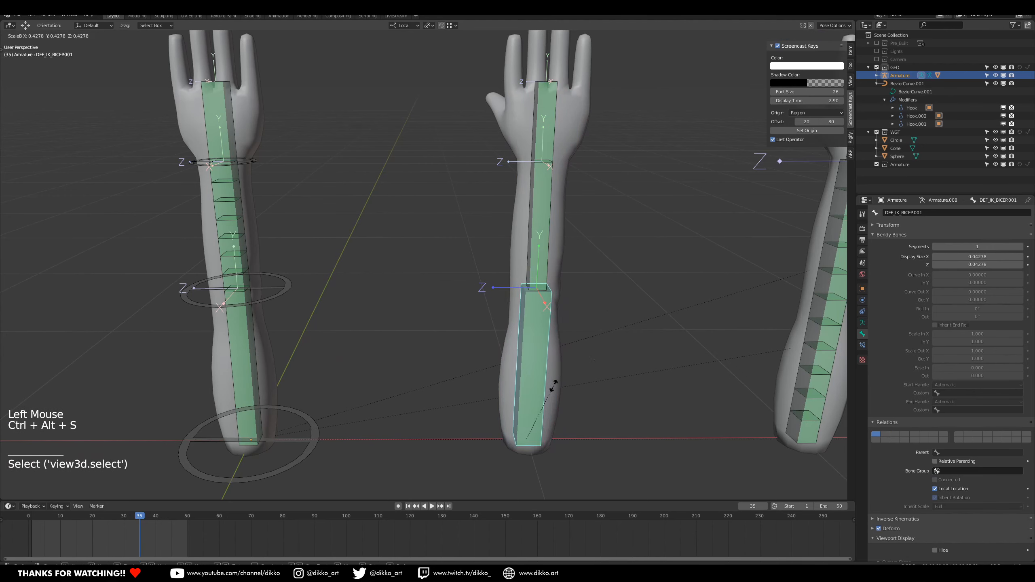
pyautogui.click(543, 397)
# Set the Bendy Bones segments of DEF_IK_FOREARM.001 and DEF_FK_FOREARM.001 to 8.
pyautogui.click(546, 271)
pyautogui.keyDown('shift'); pyautogui.moveTo(615, 254); pyautogui.dragTo(608, 253, button='middle'); pyautogui.keyUp('shift')
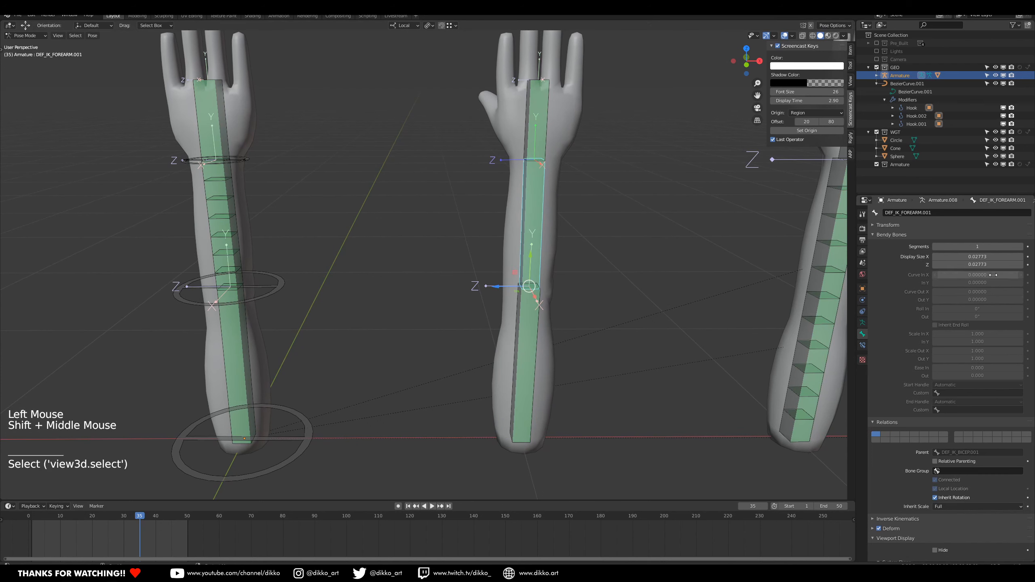
pyautogui.click(1021, 246)
pyautogui.click(1021, 246)
pyautogui.click(1021, 246)
pyautogui.click(1021, 246)
pyautogui.click(1021, 246)
pyautogui.click(1021, 246)
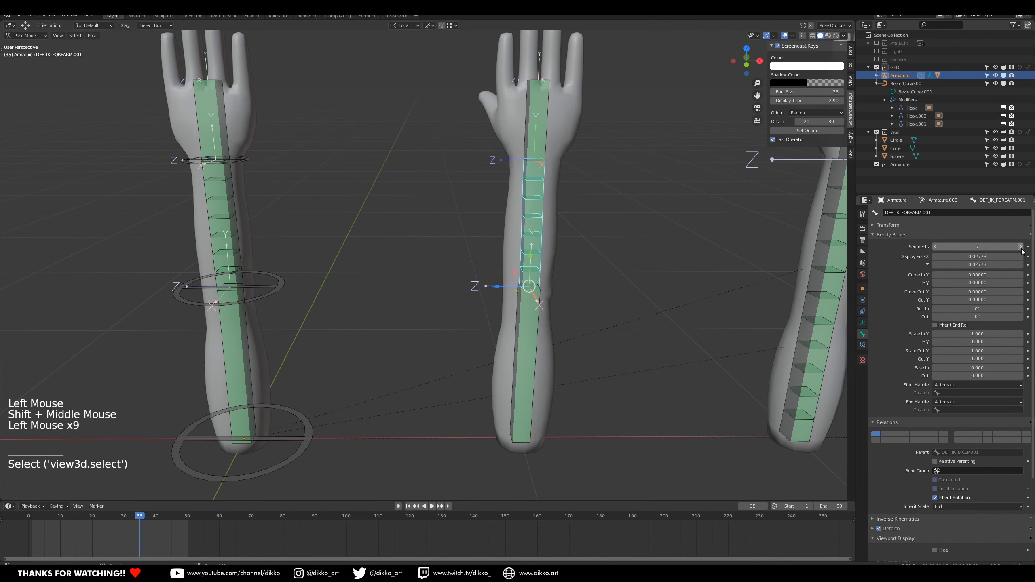
pyautogui.click(1021, 246)
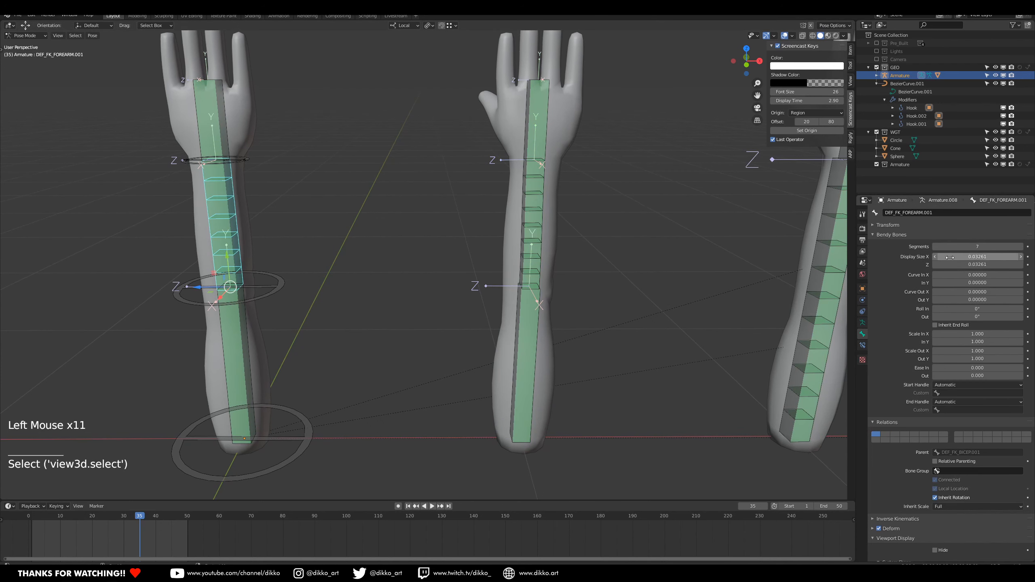
pyautogui.click(1021, 247)
pyautogui.click(493, 159)
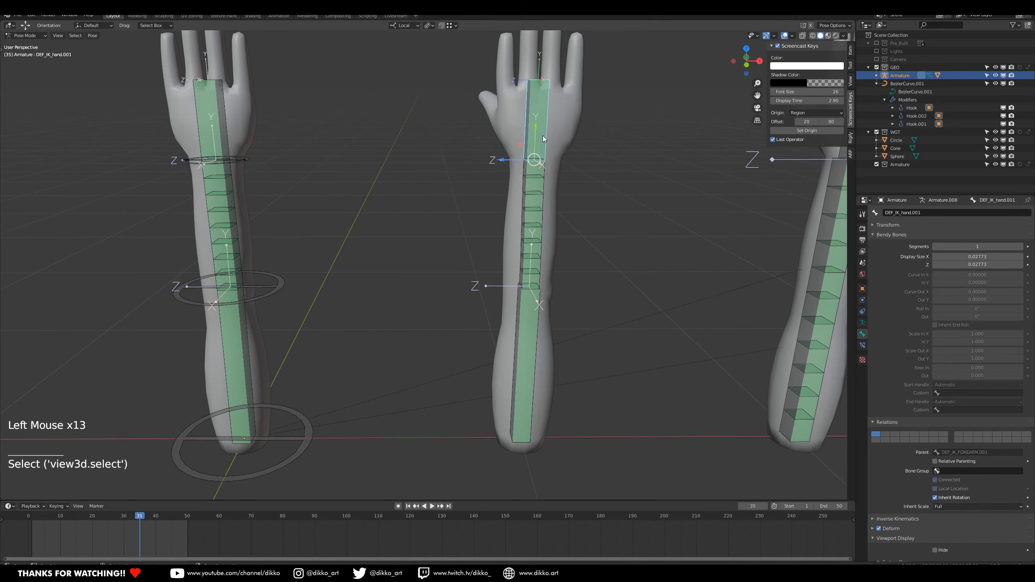
pyautogui.keyDown('shift'); pyautogui.moveTo(582, 195); pyautogui.dragTo(522, 194, button='middle'); pyautogui.keyUp('shift')
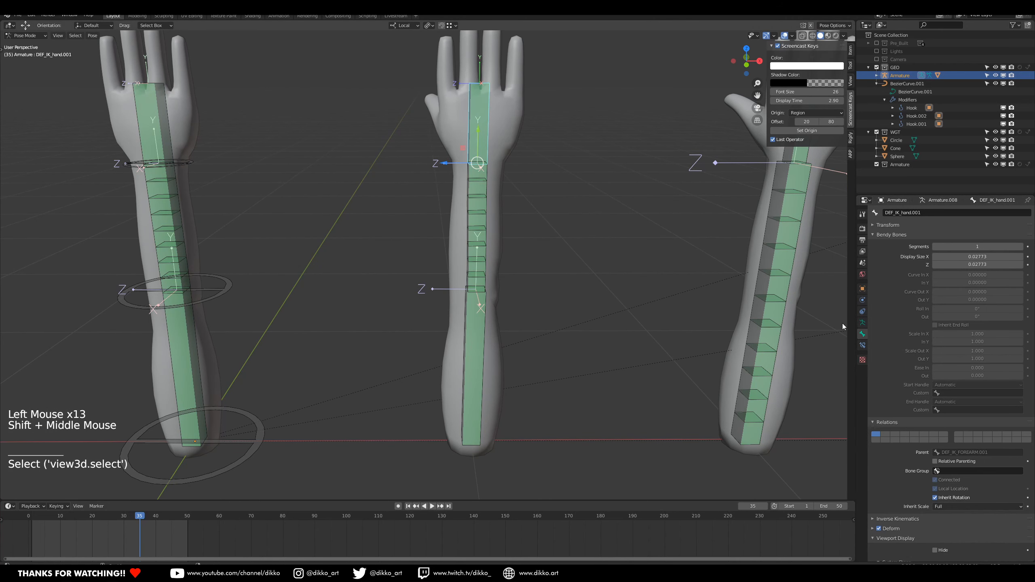
# Set the Bendy Bones Ease In and Ease Out of DEF_IK_FOREARM.001 to 0 in Edit Mode, and return to Pose Mode.
pyautogui.click(489, 249)
pyautogui.press('Tab')
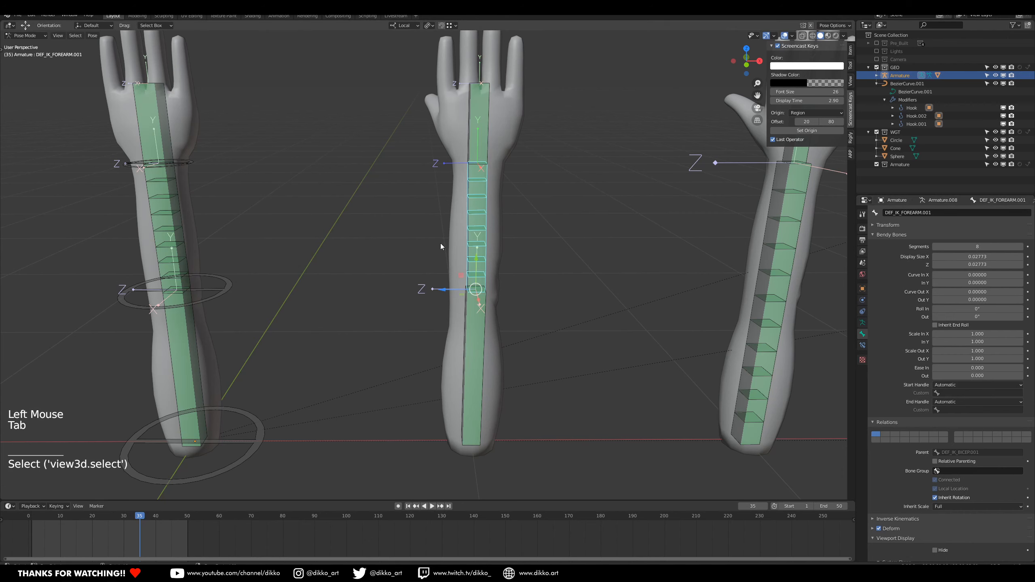
pyautogui.press('Tab')
pyautogui.moveTo(994, 368); pyautogui.dragTo(979, 368)
pyautogui.click(980, 368)
pyautogui.write('0')
pyautogui.press('Return')
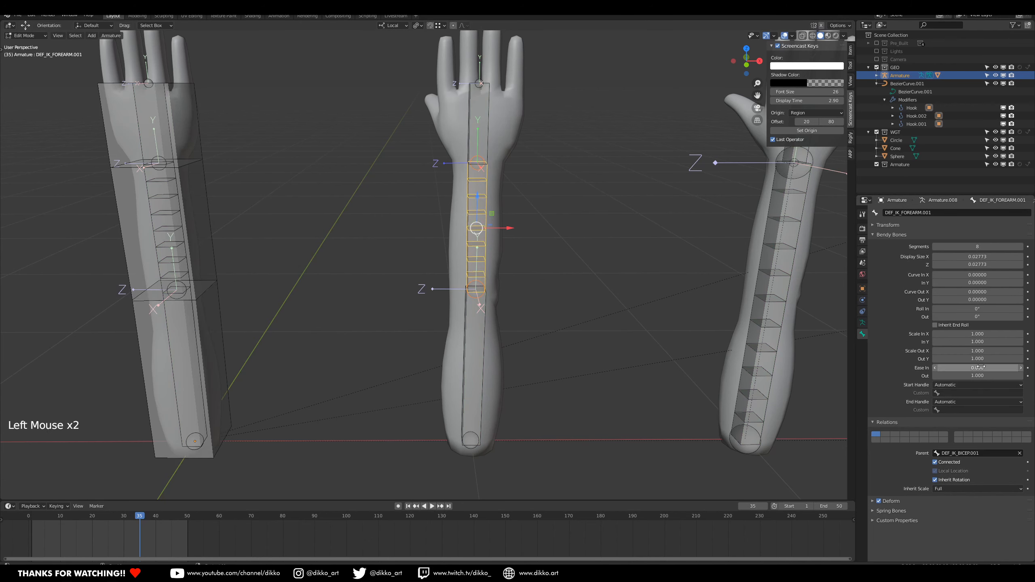
pyautogui.click(965, 377)
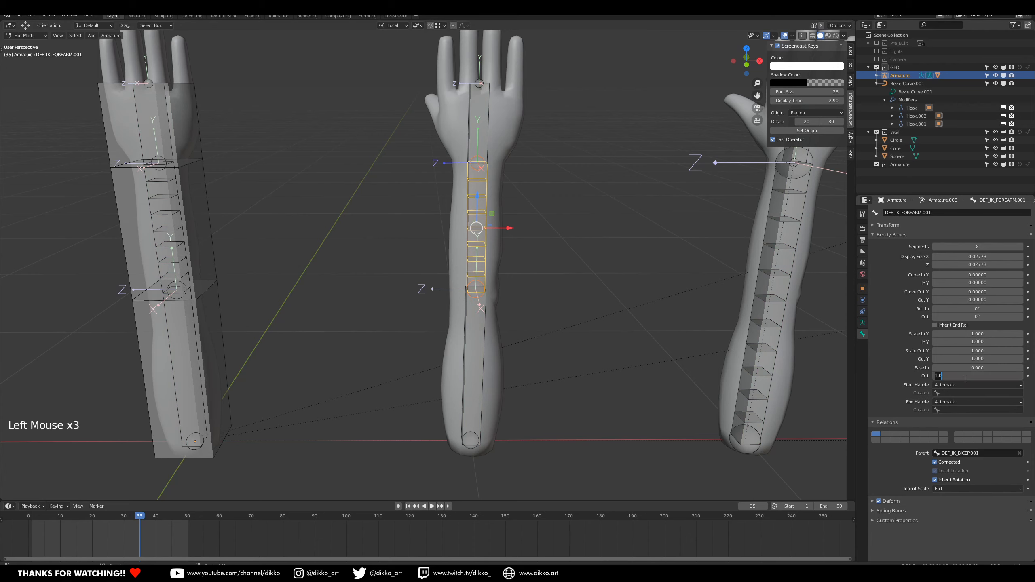
pyautogui.write('0')
pyautogui.press('Return')
pyautogui.press('Tab')
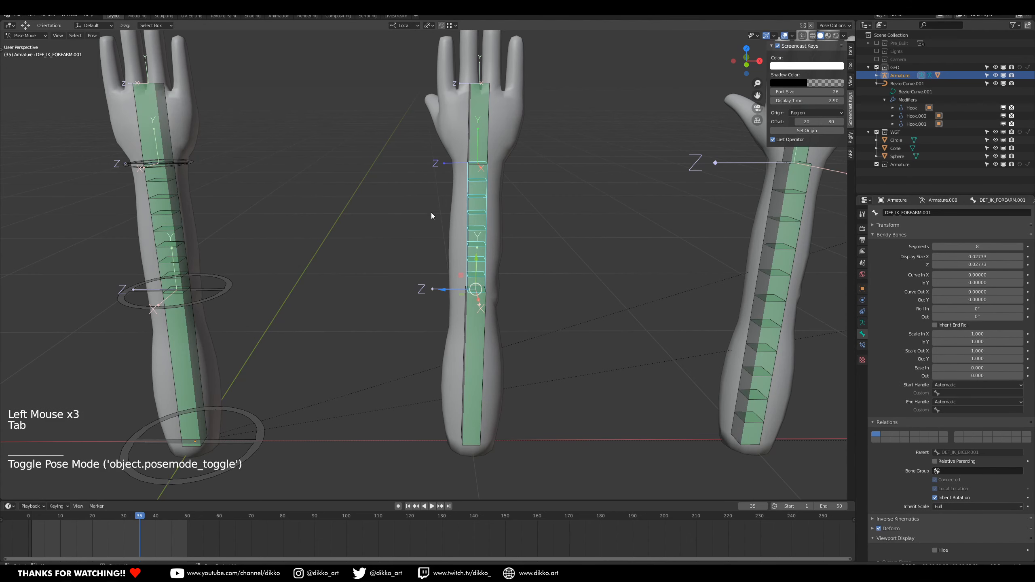
# Show the armature's third bone layer with the IK controls in addition to the visible layers.
pyautogui.click(479, 118)
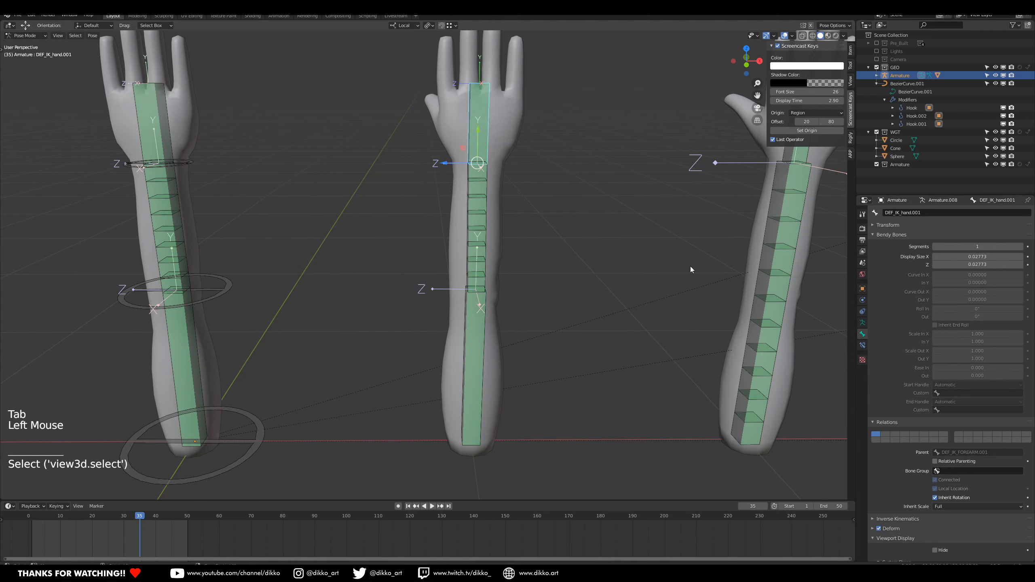
pyautogui.click(863, 322)
pyautogui.keyDown('shift'); pyautogui.click(895, 256); pyautogui.keyUp('shift')
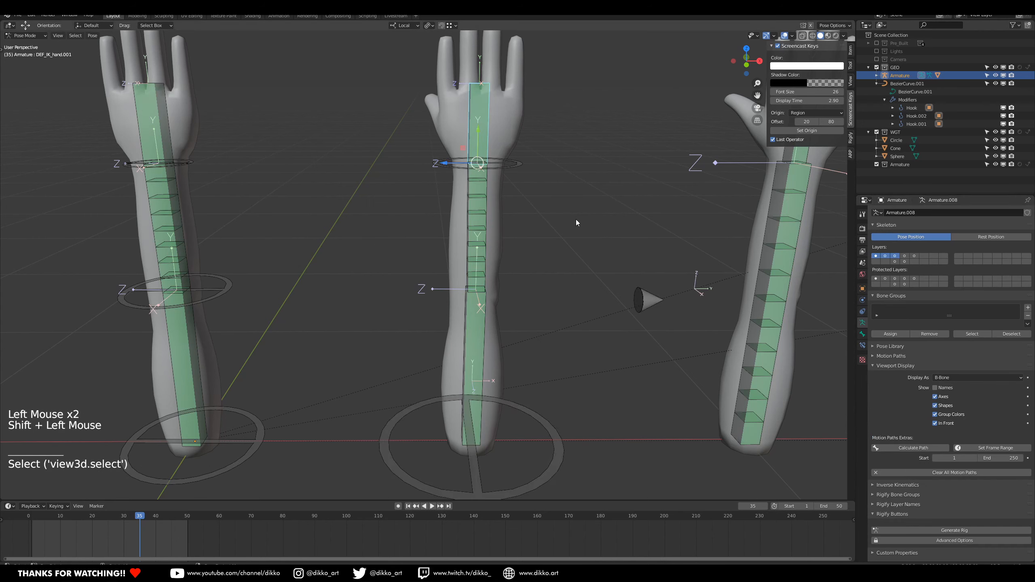
# Test twisting CTRL_IK_hand.001 about the global Z axis and undo the rotation.
pyautogui.click(518, 164)
pyautogui.press('r')
pyautogui.press('z')
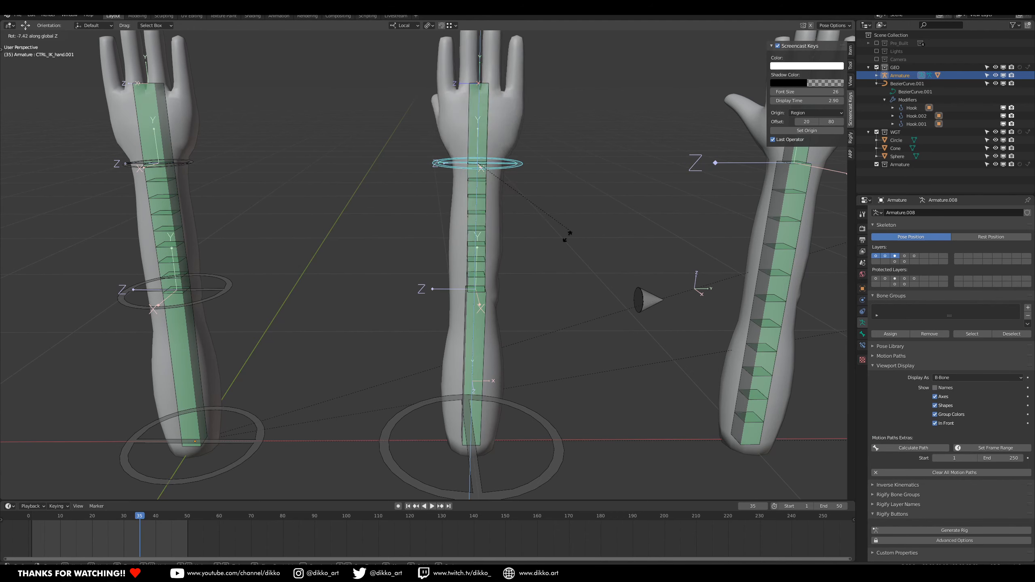
pyautogui.click(598, 189)
pyautogui.hotkey('ctrl', 'z')
# Move CTRL_IK_hand.001 to bend the elbow, twist it about its local Y axis, and clear its location and rotation.
pyautogui.press('g')
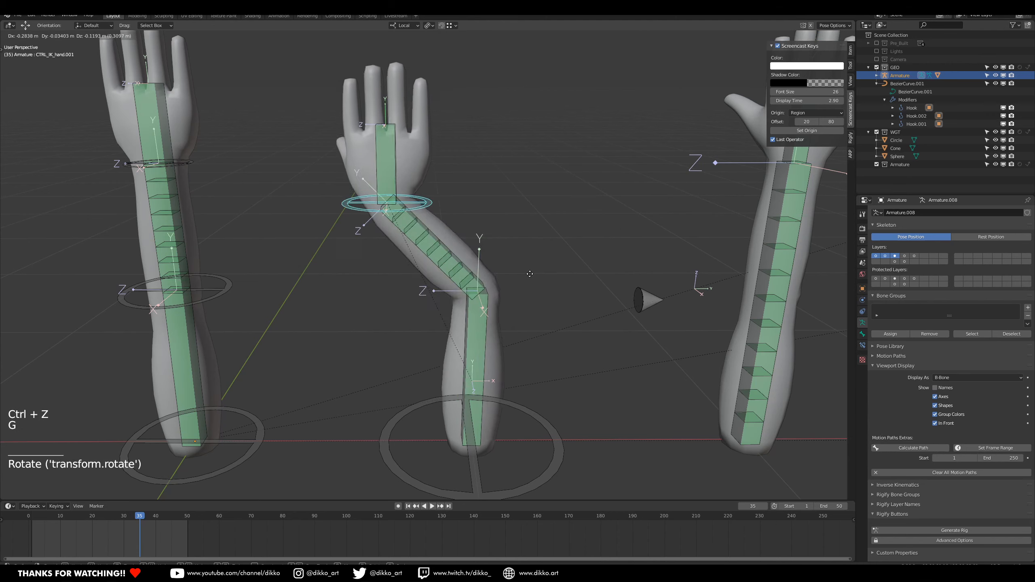
pyautogui.click(518, 375)
pyautogui.press('r')
pyautogui.click(384, 157)
pyautogui.press('r')
pyautogui.press('y')
pyautogui.press('y')
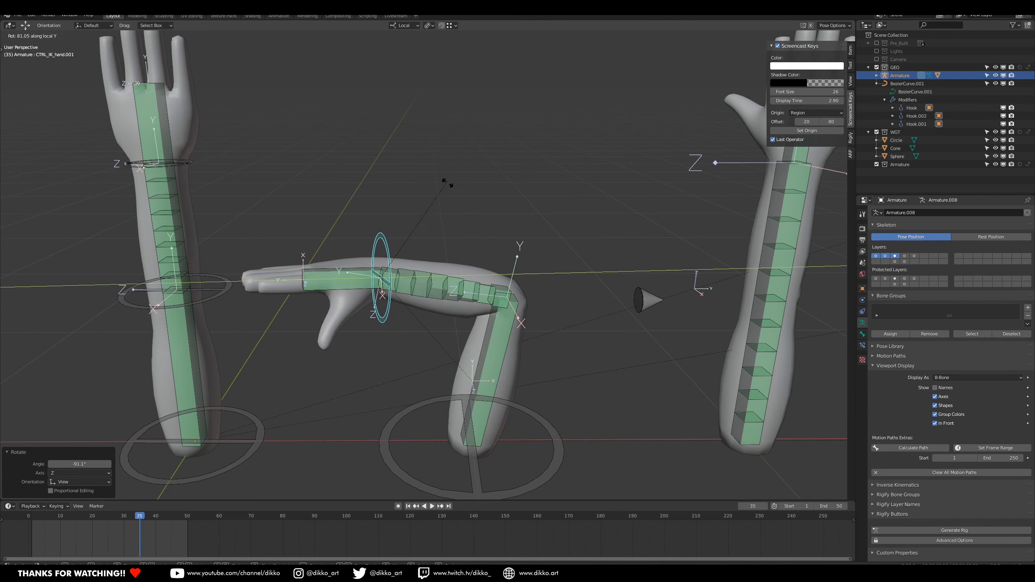
pyautogui.click(458, 191)
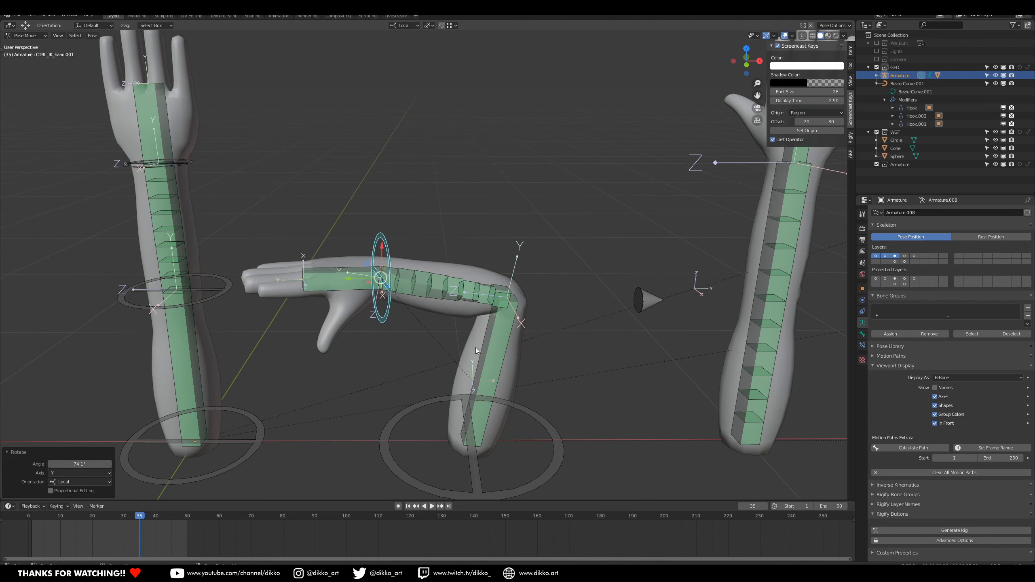
pyautogui.hotkey('alt', 'g')
pyautogui.hotkey('alt', 'r')
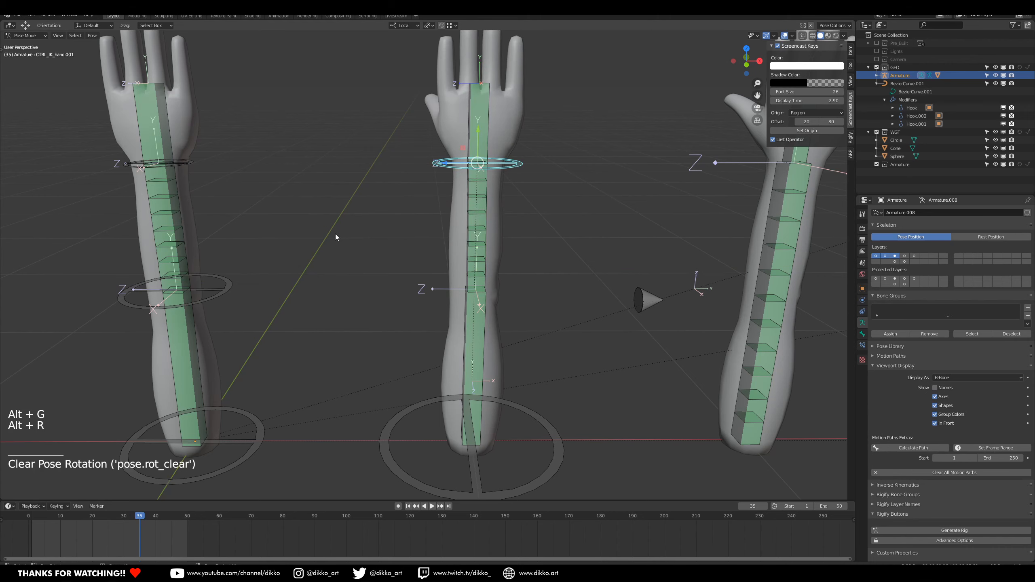
# Hide the deform bone layer and show only the armature's second to fifth layers with the controls of all four arms.
pyautogui.keyDown('shift'); pyautogui.moveTo(194, 230); pyautogui.dragTo(363, 274, button='middle'); pyautogui.keyUp('shift')
pyautogui.click(326, 283)
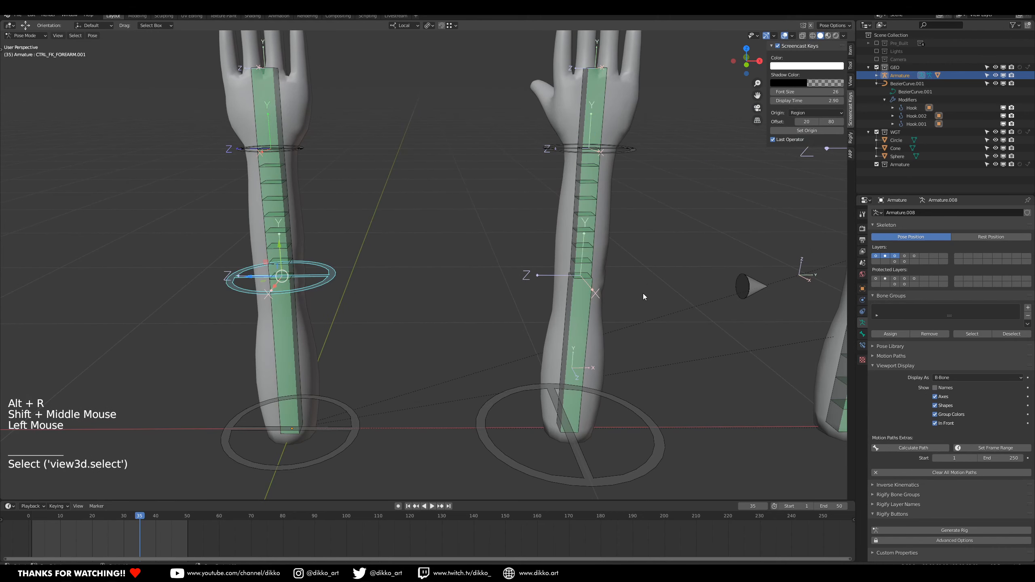
pyautogui.scroll(-1, 646, 293)
pyautogui.keyDown('shift'); pyautogui.moveTo(648, 293); pyautogui.dragTo(573, 296, button='middle'); pyautogui.keyUp('shift')
pyautogui.scroll(-2, 636, 291)
pyautogui.keyDown('shift'); pyautogui.moveTo(636, 292); pyautogui.dragTo(637, 284, button='middle'); pyautogui.keyUp('shift')
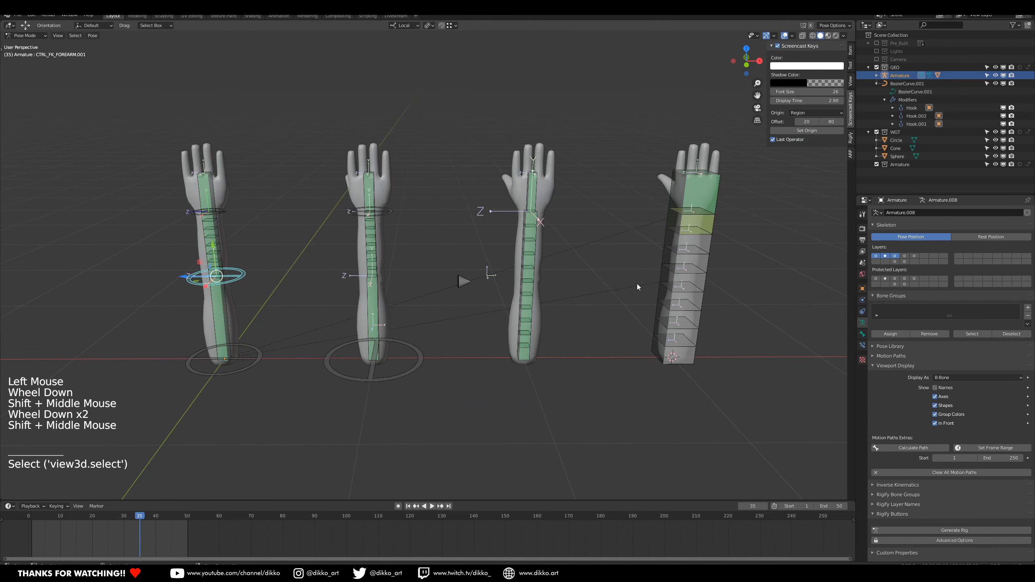
pyautogui.click(885, 256)
pyautogui.keyDown('shift'); pyautogui.click(896, 257); pyautogui.keyUp('shift')
pyautogui.keyDown('shift'); pyautogui.click(904, 256); pyautogui.keyUp('shift')
pyautogui.keyDown('shift'); pyautogui.click(905, 256); pyautogui.keyUp('shift')
pyautogui.keyDown('shift'); pyautogui.click(905, 256); pyautogui.keyUp('shift')
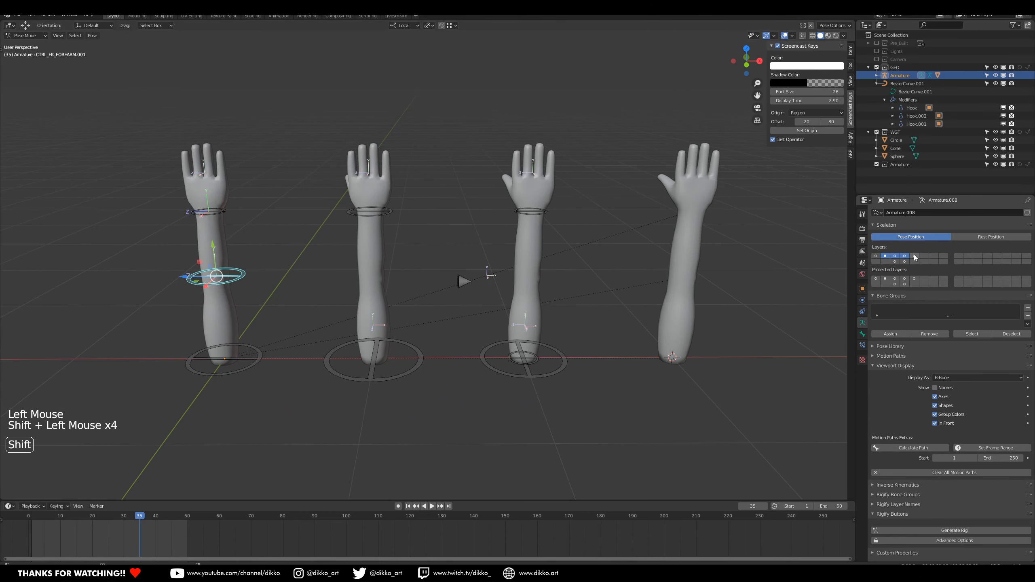
pyautogui.keyDown('shift'); pyautogui.click(914, 256); pyautogui.keyUp('shift')
pyautogui.keyDown('shift'); pyautogui.moveTo(380, 246); pyautogui.dragTo(375, 234, button='middle'); pyautogui.keyUp('shift')
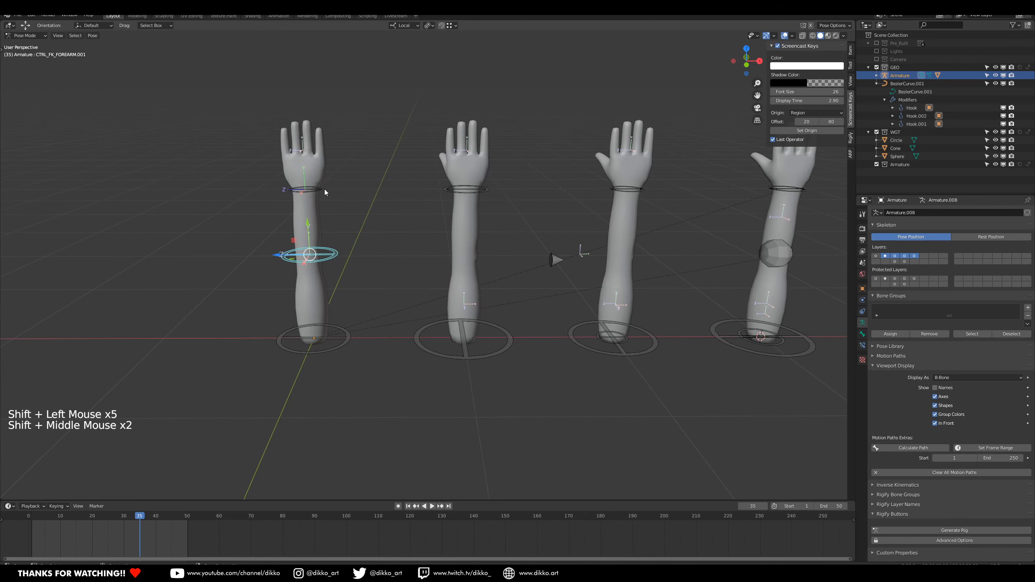
# Test rotating CTRL_FK_FOREARM.001 and CTRL_FK_BICEP.001 about their local X axes, undoing each rotation.
pyautogui.click(339, 260)
pyautogui.press('r')
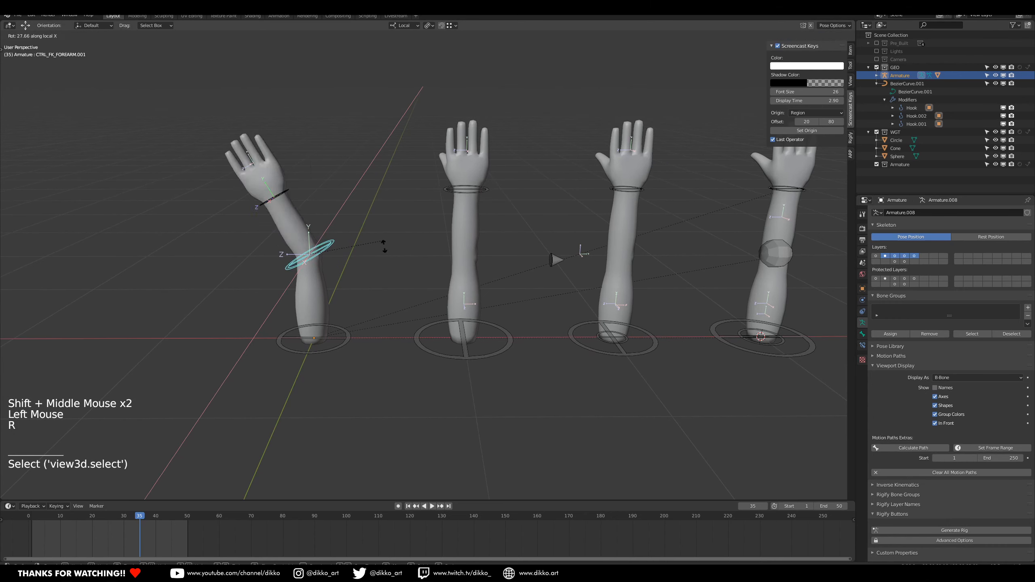
pyautogui.click(360, 212)
pyautogui.hotkey('ctrl', 'z')
pyautogui.click(354, 344)
pyautogui.press('r')
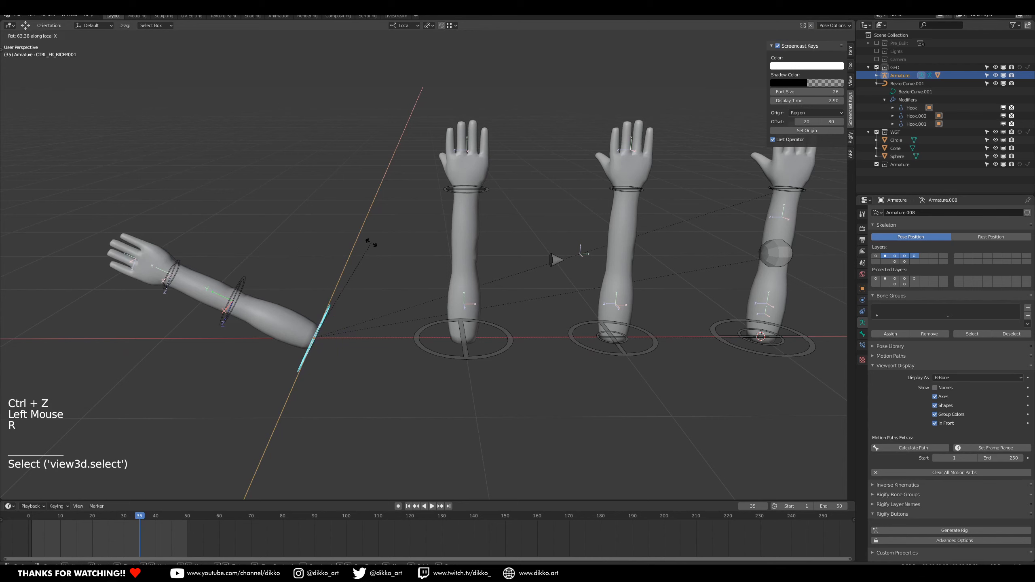
pyautogui.click(397, 298)
pyautogui.hotkey('ctrl', 'z')
# Test twisting CTRL_FK_hand.001 about its local Y axis and undo the rotation.
pyautogui.click(348, 199)
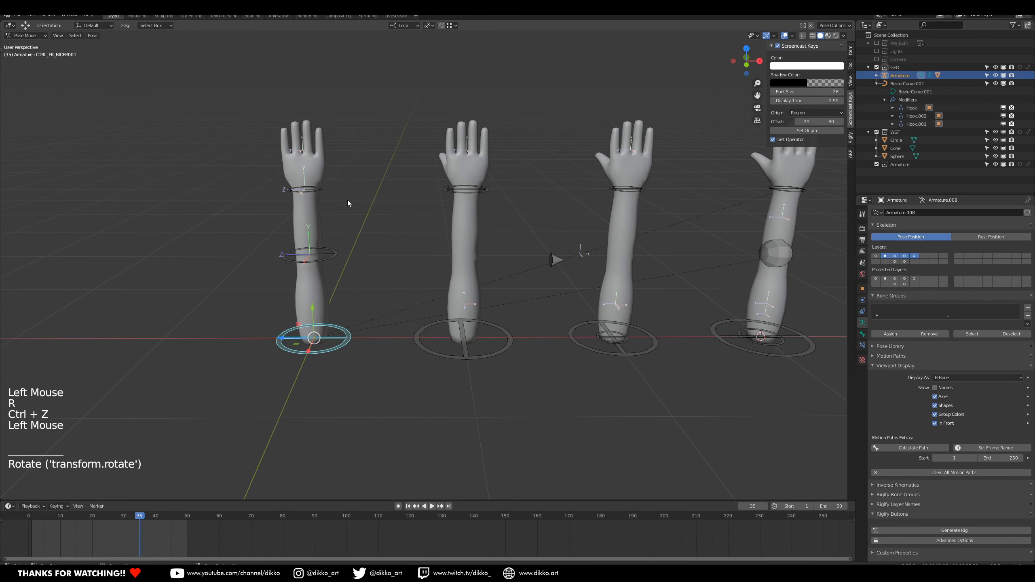
pyautogui.click(318, 195)
pyautogui.press('r')
pyautogui.press('y')
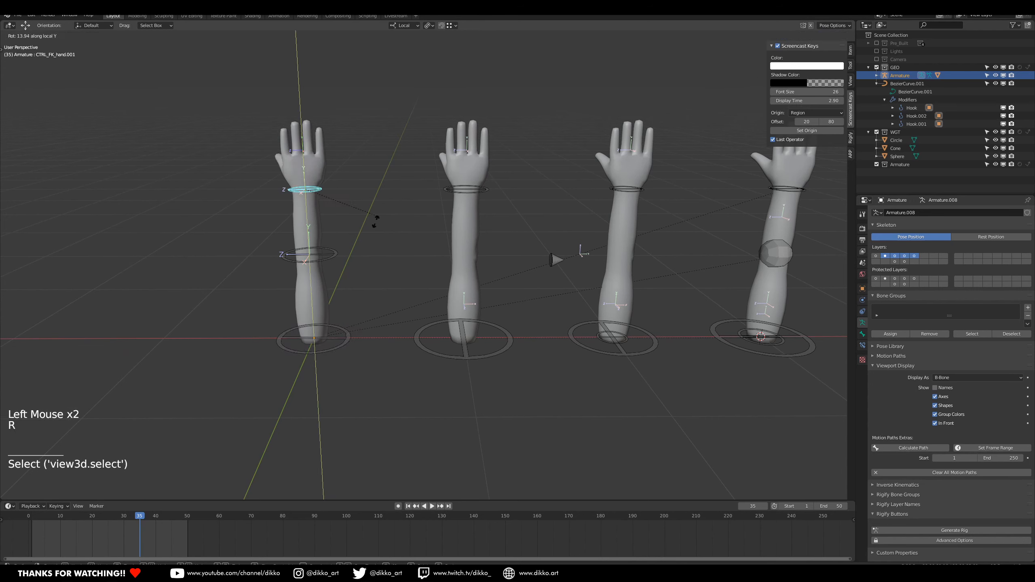
pyautogui.click(404, 196)
pyautogui.hotkey('ctrl', 'z')
# Move CTRL_IK_hand.001 through several positions to test how the second arm bends at the elbow.
pyautogui.click(495, 194)
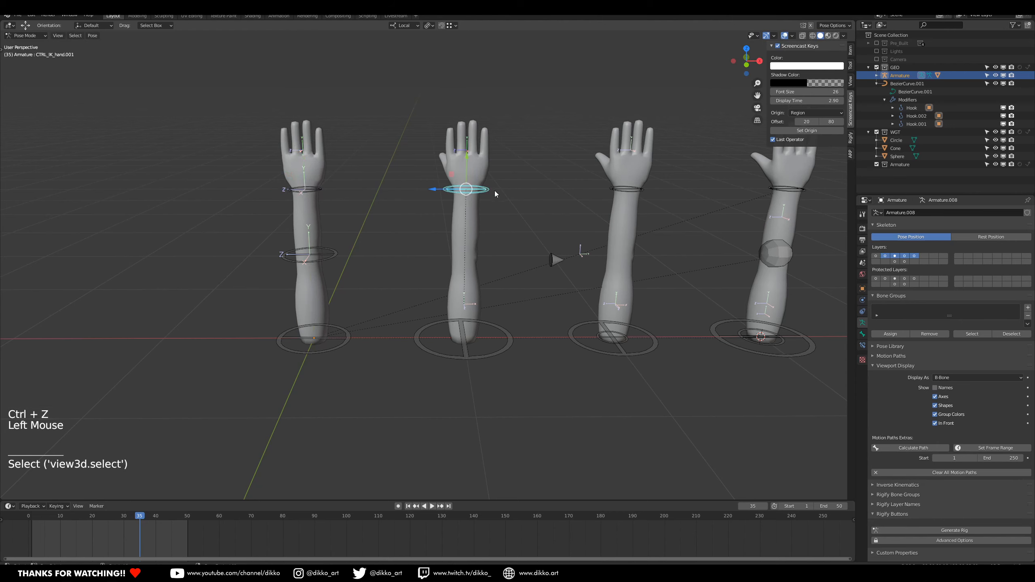
pyautogui.press('h')
pyautogui.hotkey('ctrl', 'z')
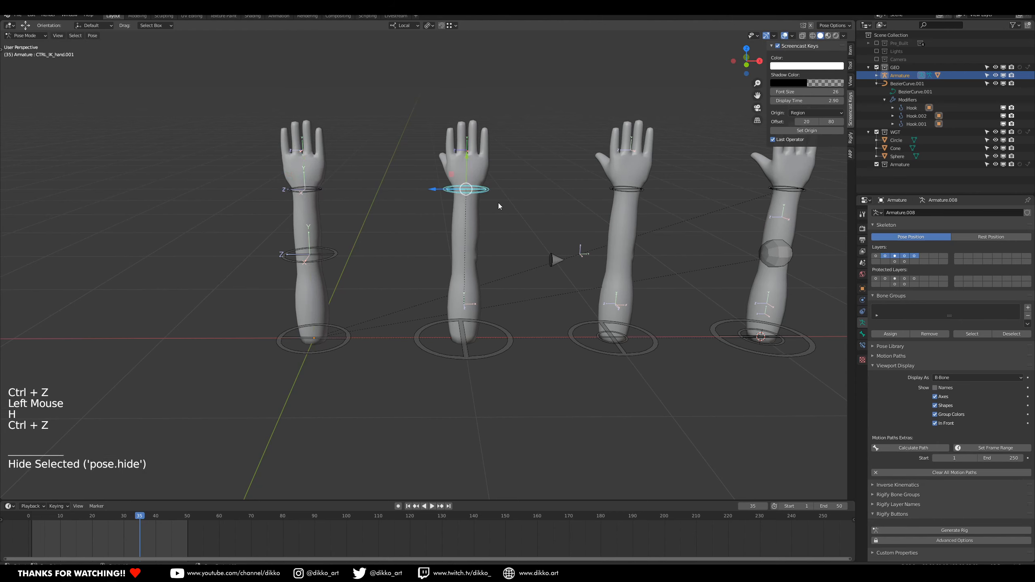
pyautogui.press('g')
pyautogui.click(549, 265)
pyautogui.moveTo(552, 270); pyautogui.dragTo(479, 259, button='middle')
pyautogui.click(484, 371)
pyautogui.press('g')
pyautogui.click(463, 358)
pyautogui.press('g')
pyautogui.click(504, 254)
pyautogui.click(463, 245)
# Test moving and rotating CTRL_IK_hand.001, including a twist about its local Y axis, on the second arm.
pyautogui.press('r')
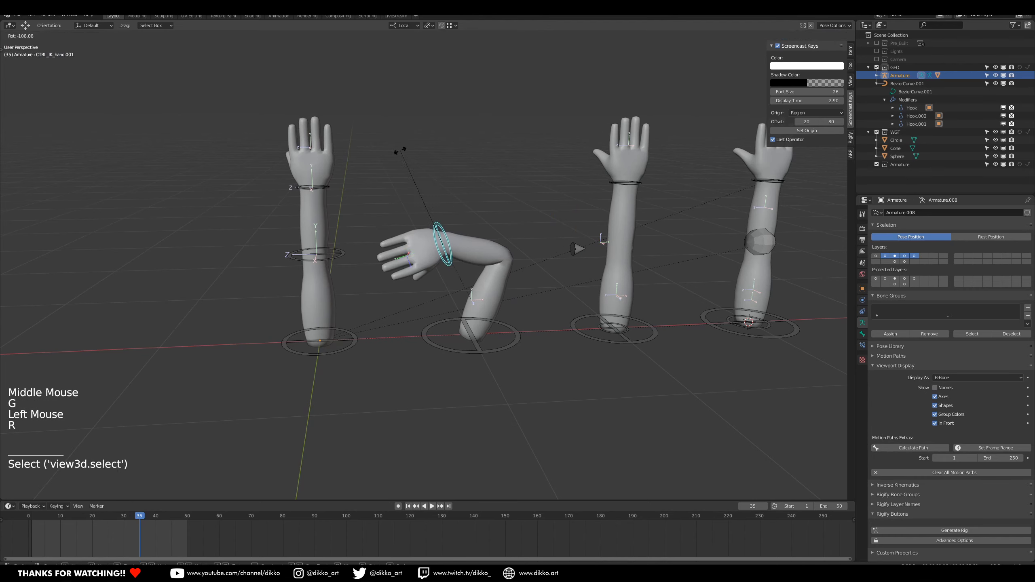
pyautogui.click(510, 261)
pyautogui.press('g')
pyautogui.click(489, 252)
pyautogui.press('r')
pyautogui.click(487, 256)
pyautogui.press('r')
pyautogui.press('y')
pyautogui.press('y')
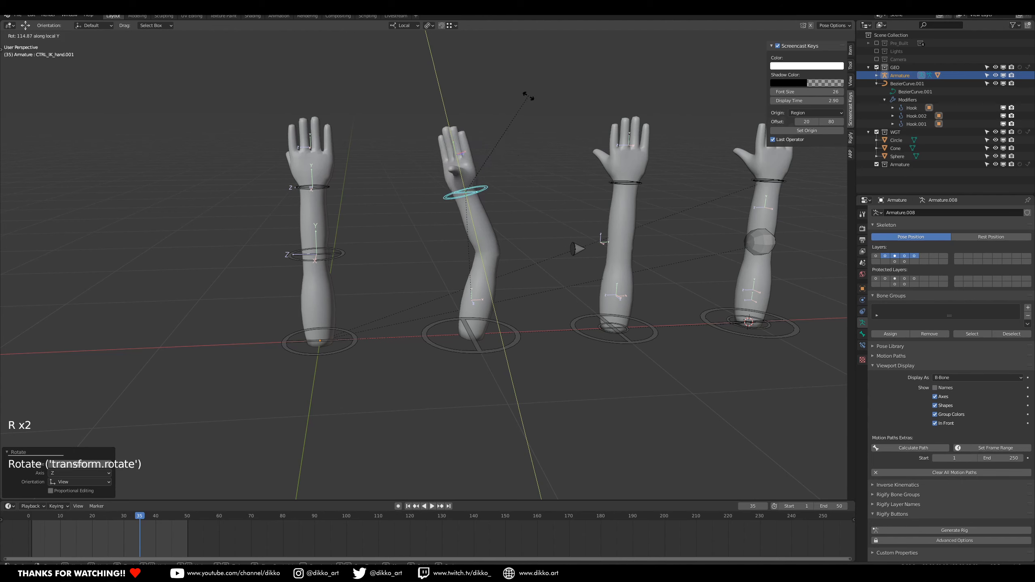
pyautogui.click(565, 164)
# Clear the pose rotation and location of CTRL_IK_hand.001.
pyautogui.keyDown('shift'); pyautogui.moveTo(566, 164); pyautogui.dragTo(447, 203, button='middle'); pyautogui.keyUp('shift')
pyautogui.hotkey('alt', 'r')
pyautogui.click(534, 261)
pyautogui.hotkey('alt', 'g')
pyautogui.keyDown('shift'); pyautogui.moveTo(564, 284); pyautogui.dragTo(402, 262, button='middle'); pyautogui.keyUp('shift')
pyautogui.click(312, 227)
pyautogui.hotkey('alt', 'g')
# Move and rotate CTRL_BB_hand.001 up and away from its rest position to test how the third arm stretches and curves.
pyautogui.click(460, 221)
pyautogui.moveTo(496, 251); pyautogui.dragTo(488, 286, button='middle')
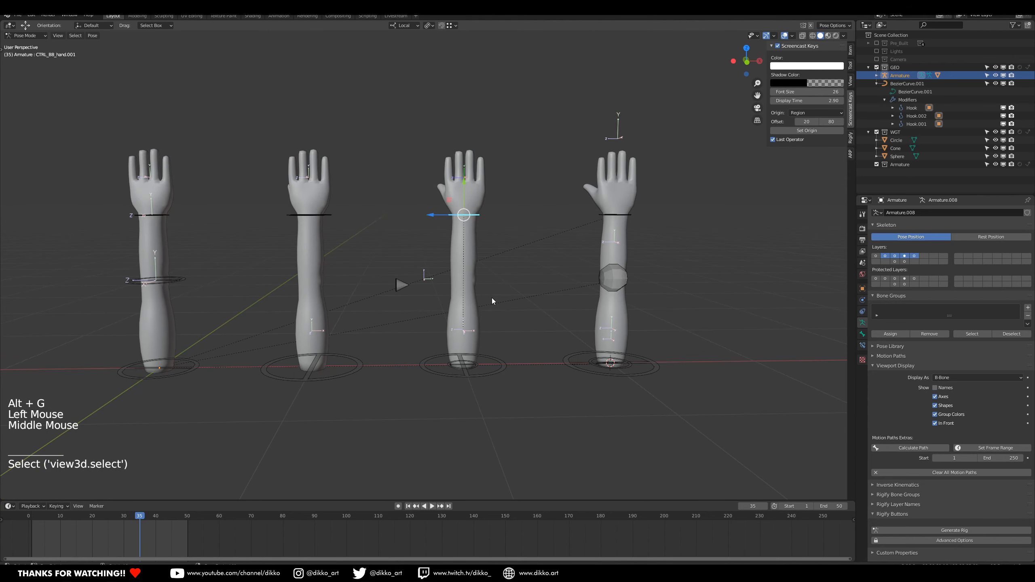
pyautogui.press('g')
pyautogui.press('r')
pyautogui.press('g')
pyautogui.click(487, 120)
pyautogui.press('g')
pyautogui.click(490, 140)
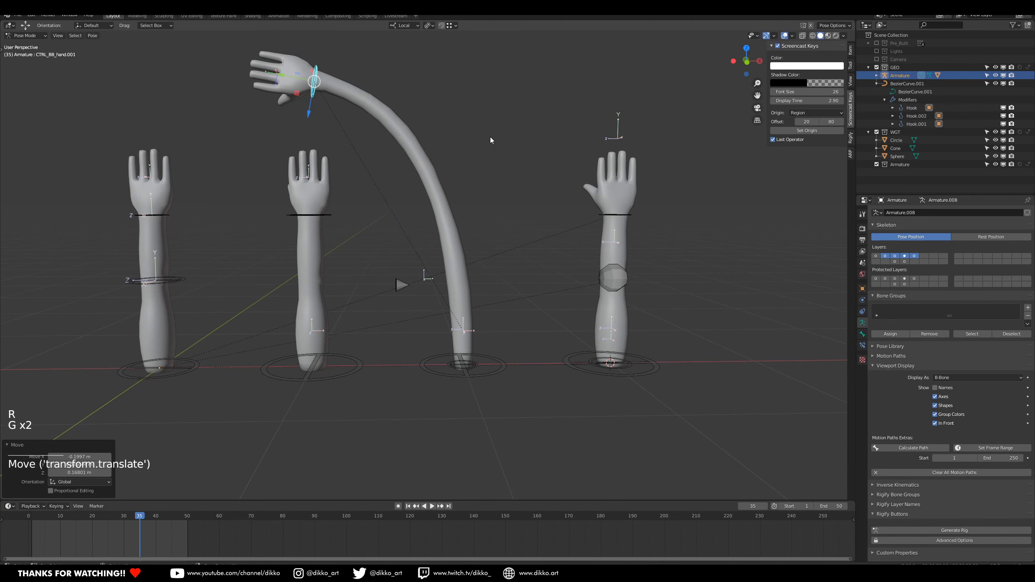
# Test rotating the control at the base of the third arm and clear its rotation and location.
pyautogui.click(487, 376)
pyautogui.press('r')
pyautogui.click(500, 415)
pyautogui.hotkey('alt', 'r')
pyautogui.hotkey('alt', 'g')
# Test one more rotation of CTRL_BB_hand.001 and clear its pose rotation and location.
pyautogui.click(312, 94)
pyautogui.press('r')
pyautogui.click(488, 105)
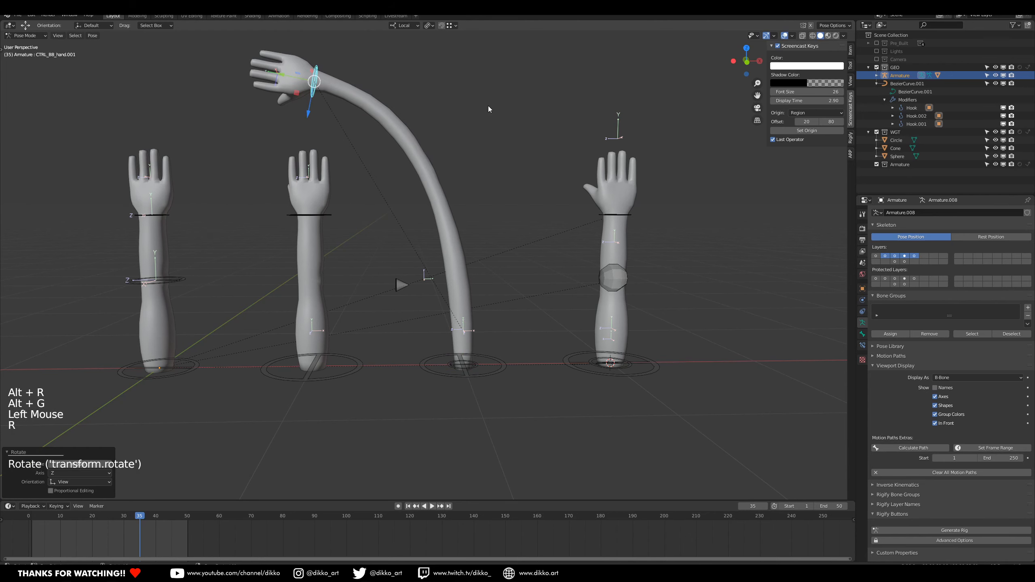
pyautogui.hotkey('alt', 'r')
pyautogui.hotkey('alt', 'g')
# Move CTRL_SPIK_hand.001 up toward the third arm and tilt the fourth arm's hand.
pyautogui.keyDown('shift'); pyautogui.moveTo(681, 292); pyautogui.dragTo(536, 249, button='middle'); pyautogui.keyUp('shift')
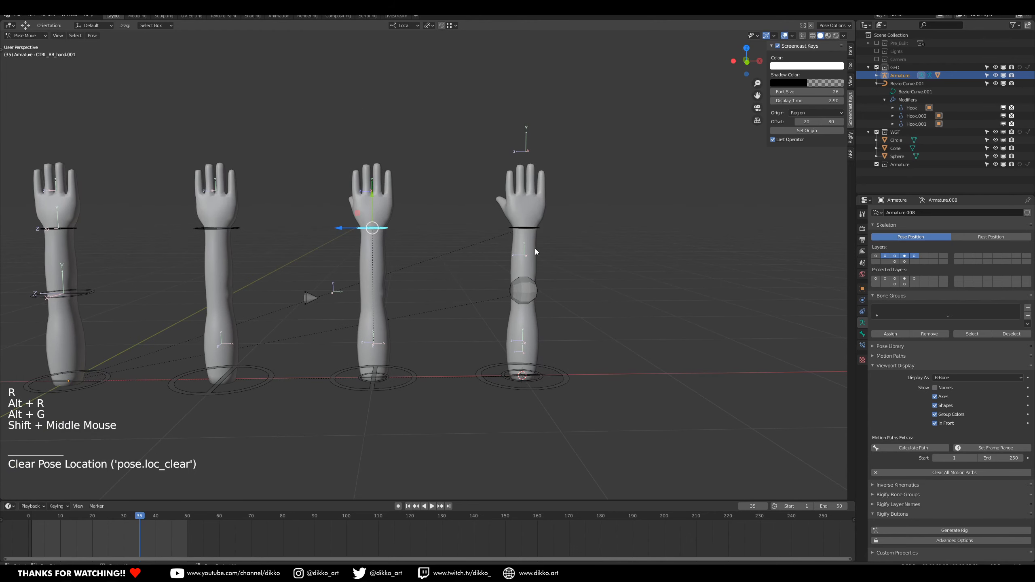
pyautogui.click(538, 229)
pyautogui.press('g')
pyautogui.click(473, 127)
pyautogui.press('r')
pyautogui.click(488, 132)
# Move CTRL_SPIK_arm.002 up and outward, and stretch it along the Z axis to widen the fourth arm's elbow curve.
pyautogui.click(524, 291)
pyautogui.press('g')
pyautogui.click(622, 241)
pyautogui.press('s')
pyautogui.press('x')
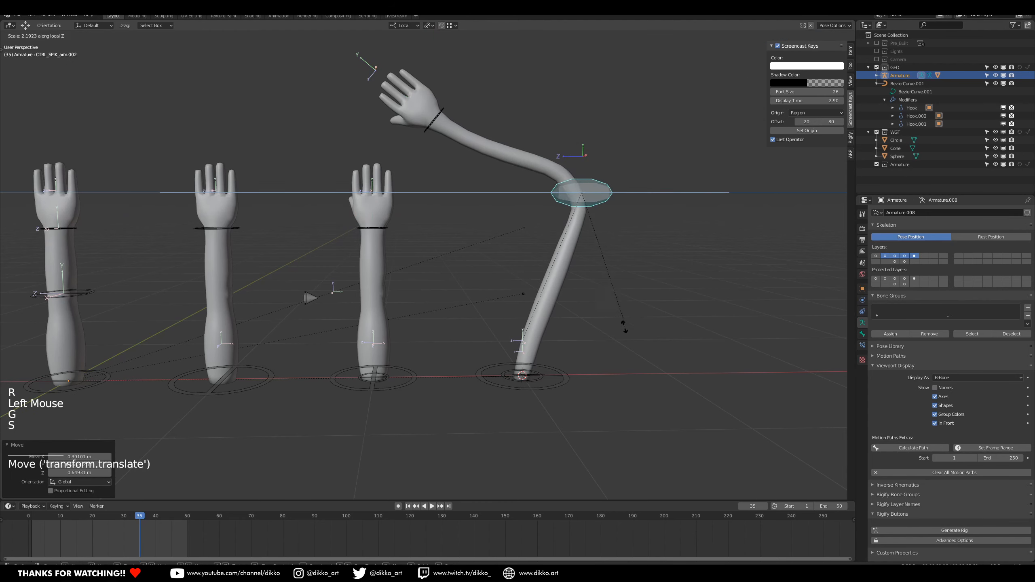
pyautogui.press('z')
pyautogui.click(594, 386)
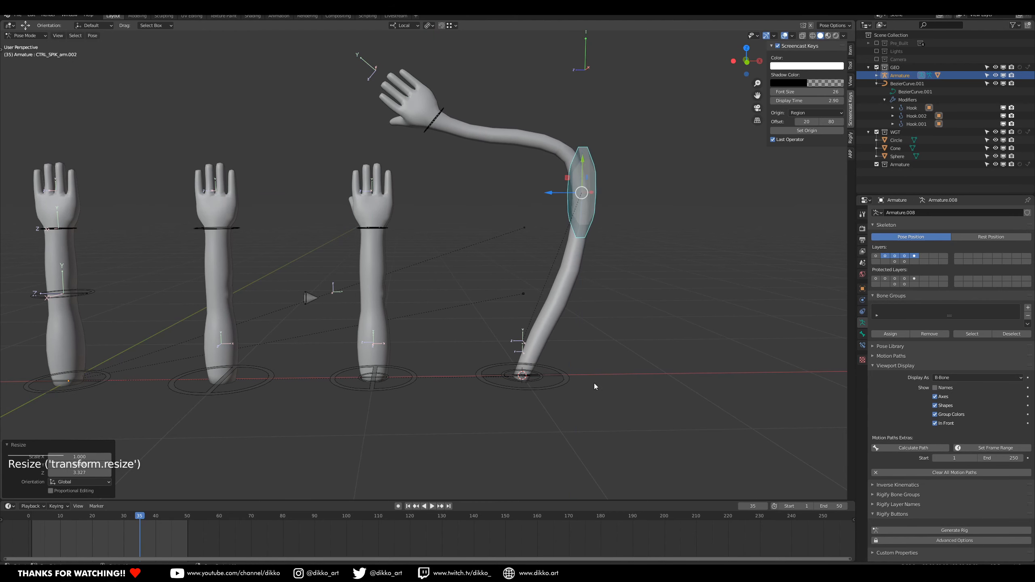
# Stretch CTRL_SPIK_arm.001 at the base of the fourth arm along the Z axis by about 4.7.
pyautogui.click(541, 388)
pyautogui.click(535, 382)
pyautogui.press('s')
pyautogui.press('z')
pyautogui.click(589, 110)
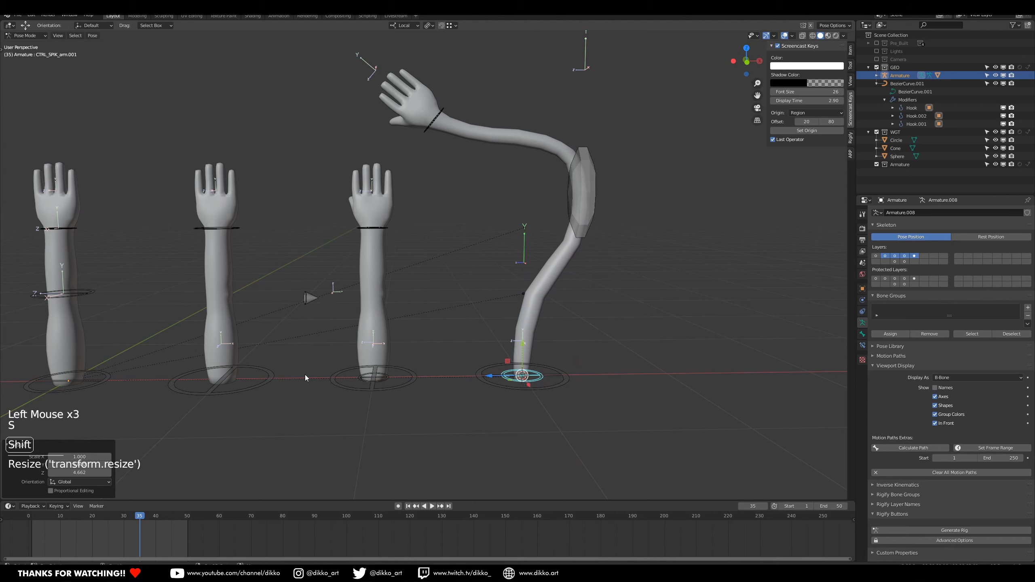
# Test rotating and scaling CTRL_FK_BICEP.001 on the first arm, undoing both transforms.
pyautogui.keyDown('shift'); pyautogui.moveTo(228, 394); pyautogui.dragTo(319, 358, button='middle'); pyautogui.keyUp('shift')
pyautogui.click(318, 355)
pyautogui.click(193, 352)
pyautogui.click(193, 351)
pyautogui.scroll(-1, 345, 349)
pyautogui.press('r')
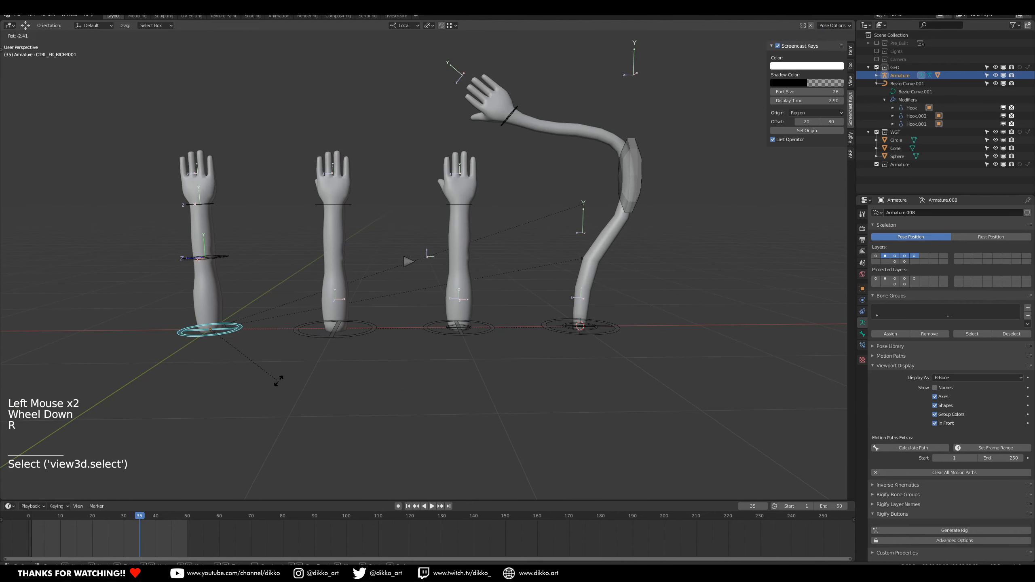
pyautogui.hotkey('ctrl', 'z')
pyautogui.press('s')
pyautogui.click(323, 350)
pyautogui.hotkey('ctrl', 'z')
# Test scaling and freely rotating CTRL_Global_ArmIKExample.001, undoing each transform.
pyautogui.click(371, 344)
pyautogui.press('s')
pyautogui.click(419, 347)
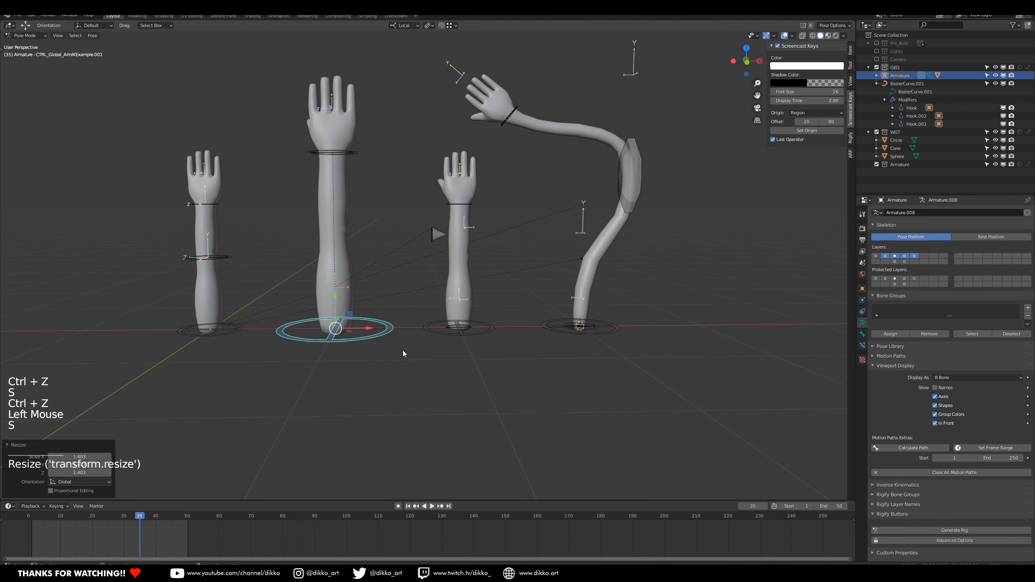
pyautogui.hotkey('ctrl', 'z')
pyautogui.press('r')
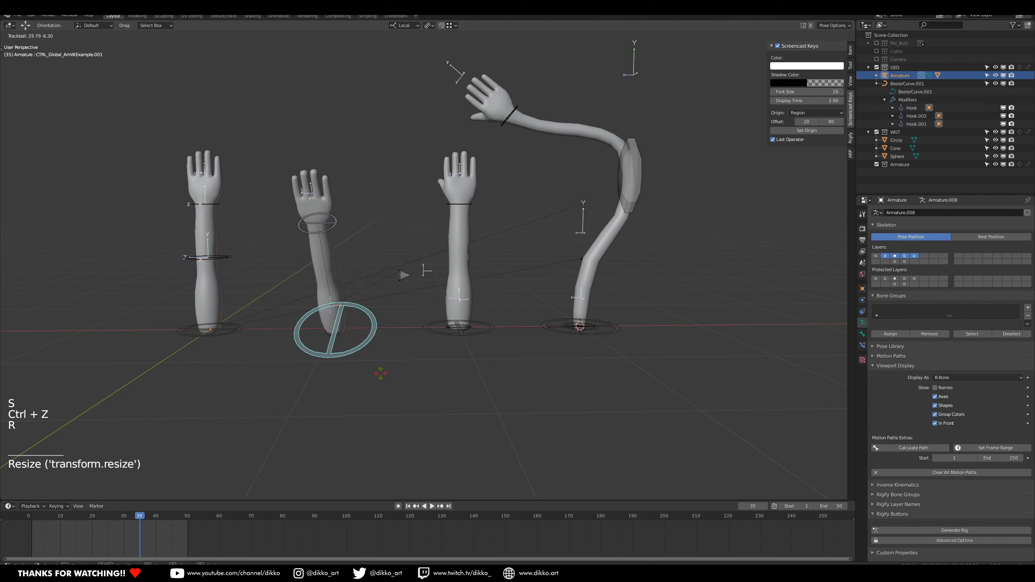
pyautogui.click(453, 342)
pyautogui.hotkey('ctrl', 'z')
# Test a free rotation of the whole third arm with CTRL_Global_ArmBBExample.001 and undo it.
pyautogui.click(475, 335)
pyautogui.press('r')
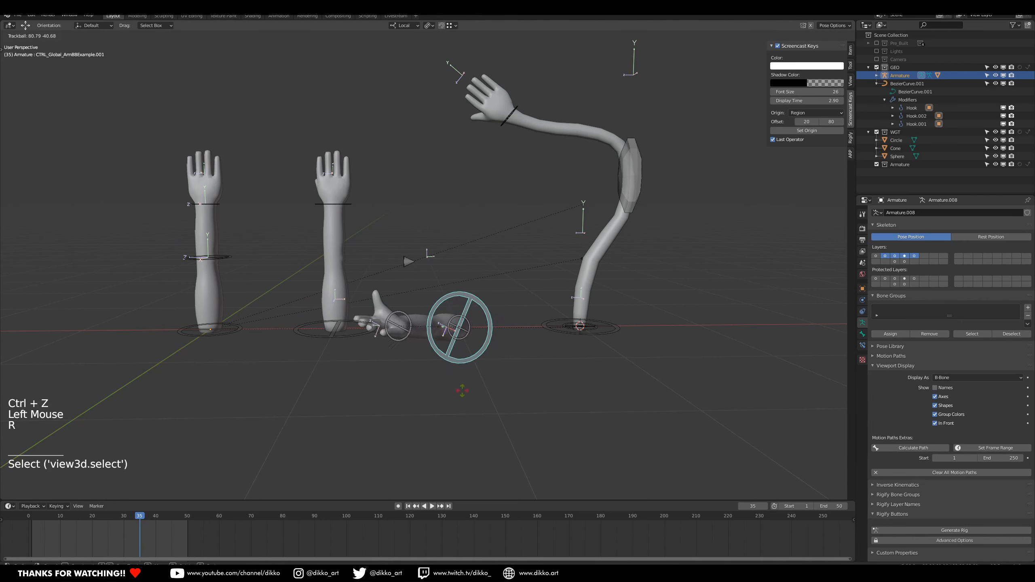
pyautogui.click(518, 346)
pyautogui.hotkey('ctrl', 'z')
# Test scaling and freely rotating the posed fourth arm with CTRL_Global_ArmSPIKExample.001, undoing each transform.
pyautogui.click(591, 333)
pyautogui.press('z')
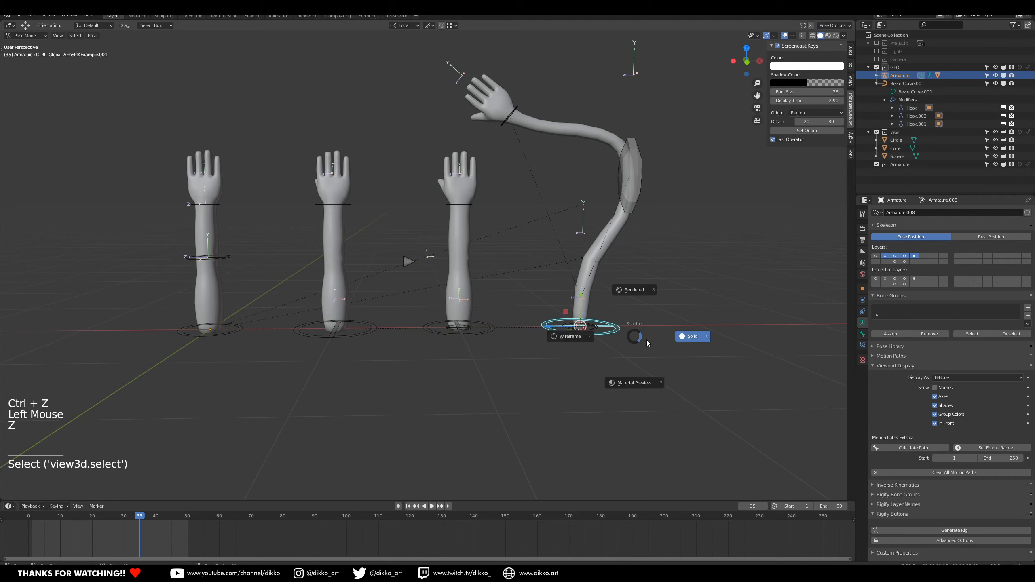
pyautogui.press('s')
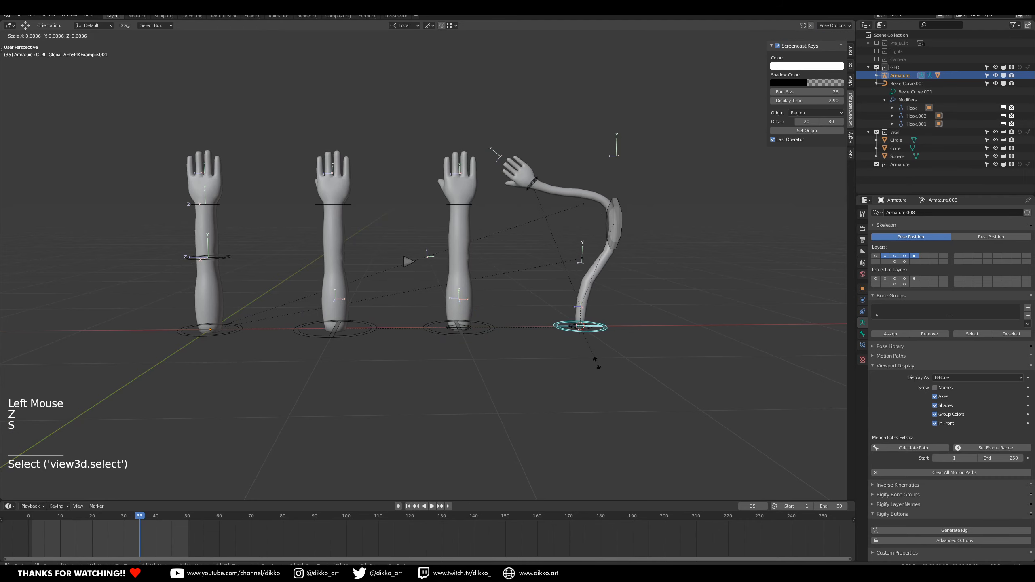
pyautogui.click(630, 344)
pyautogui.hotkey('ctrl', 'z')
pyautogui.press('r')
pyautogui.press('r')
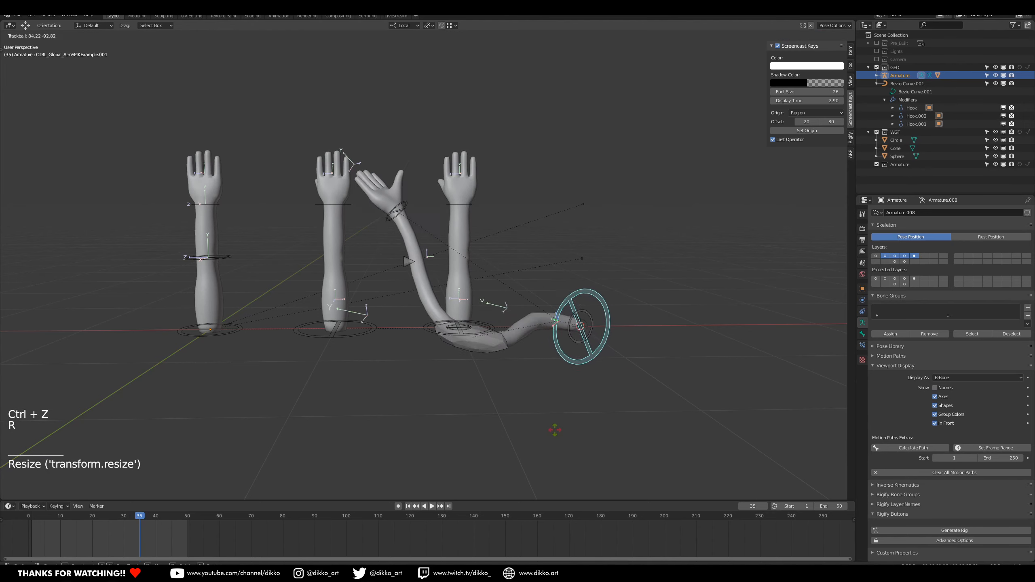
pyautogui.click(611, 374)
pyautogui.hotkey('ctrl', 'z')
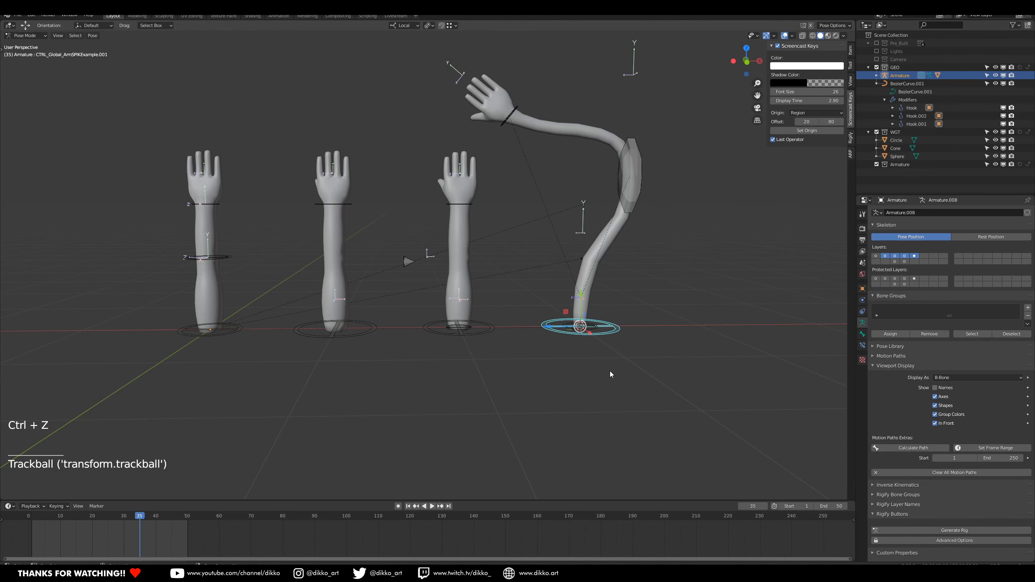
# Clear the rotation and location of CTRL_SPIK_hand.001 and the location and scale of CTRL_SPIK_arm.002.
pyautogui.click(510, 117)
pyautogui.hotkey('alt', 'r')
pyautogui.hotkey('alt', 'g')
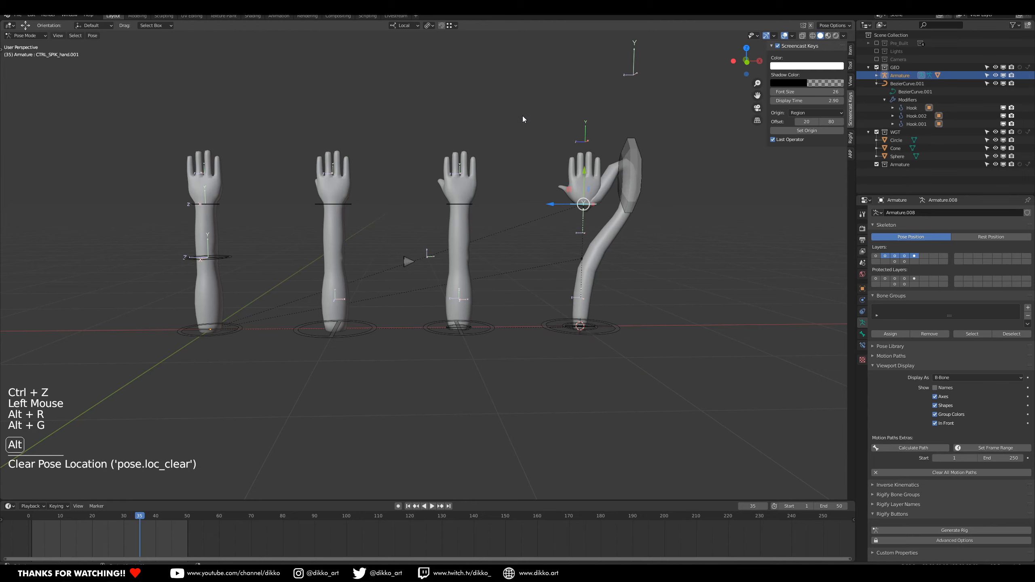
pyautogui.click(634, 146)
pyautogui.hotkey('alt', 'g')
pyautogui.hotkey('alt', 's')
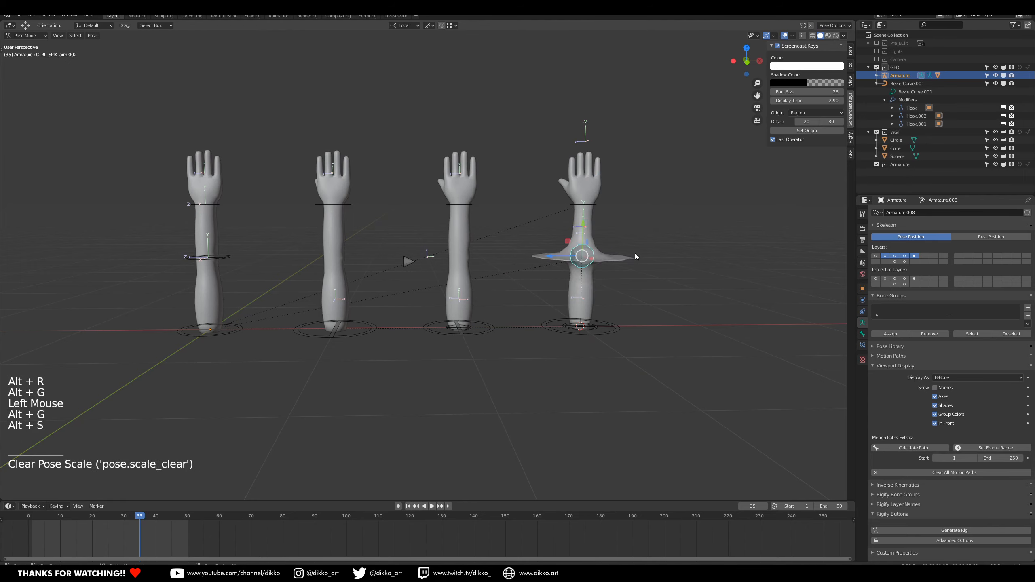
pyautogui.hotkey('alt', 'g')
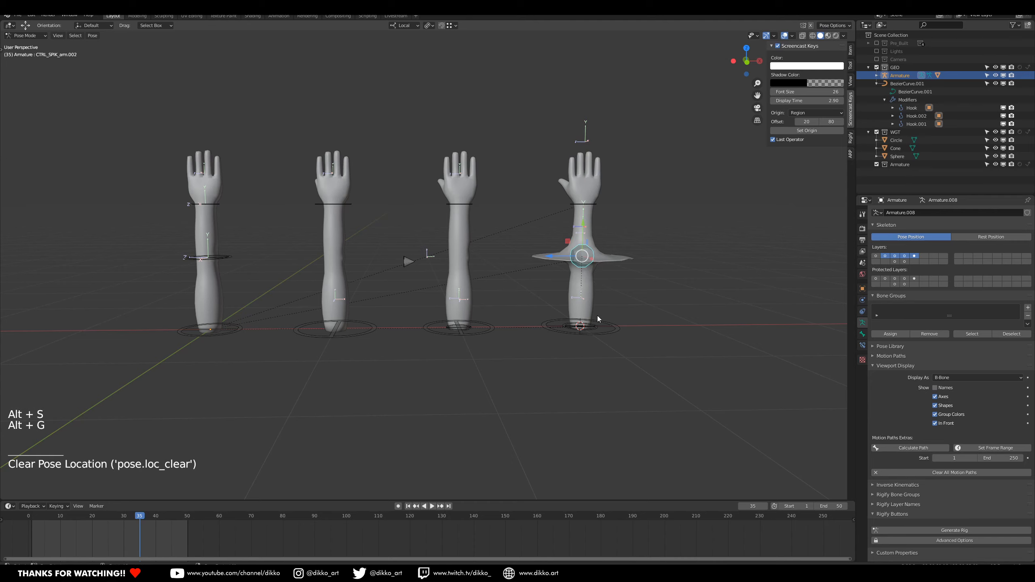
pyautogui.click(593, 197)
pyautogui.hotkey('alt', 'g')
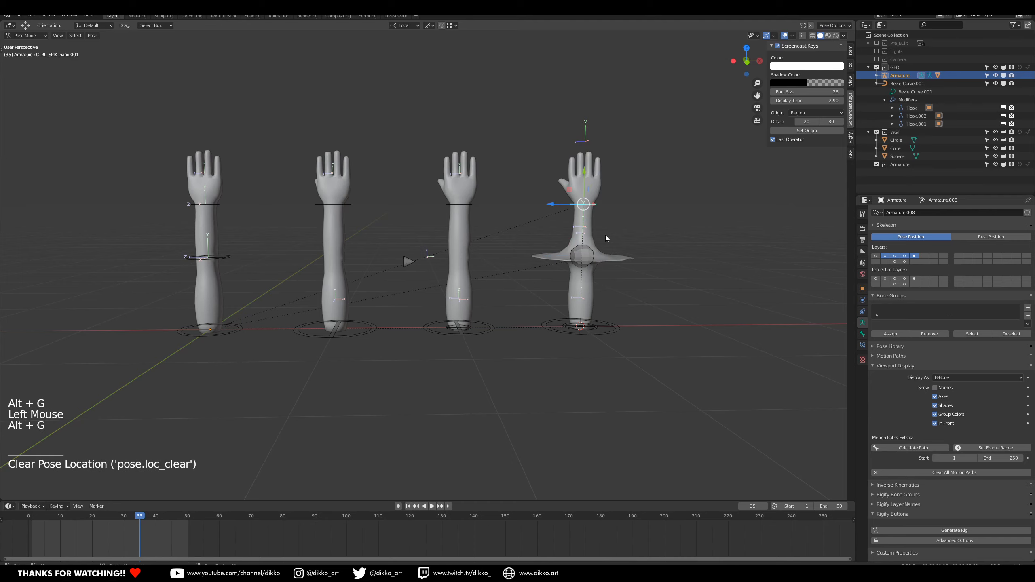
# Clear the pose scale of the fourth arm's base, hand, elbow and global controls.
pyautogui.click(595, 329)
pyautogui.hotkey('alt', 'a')
pyautogui.click(594, 332)
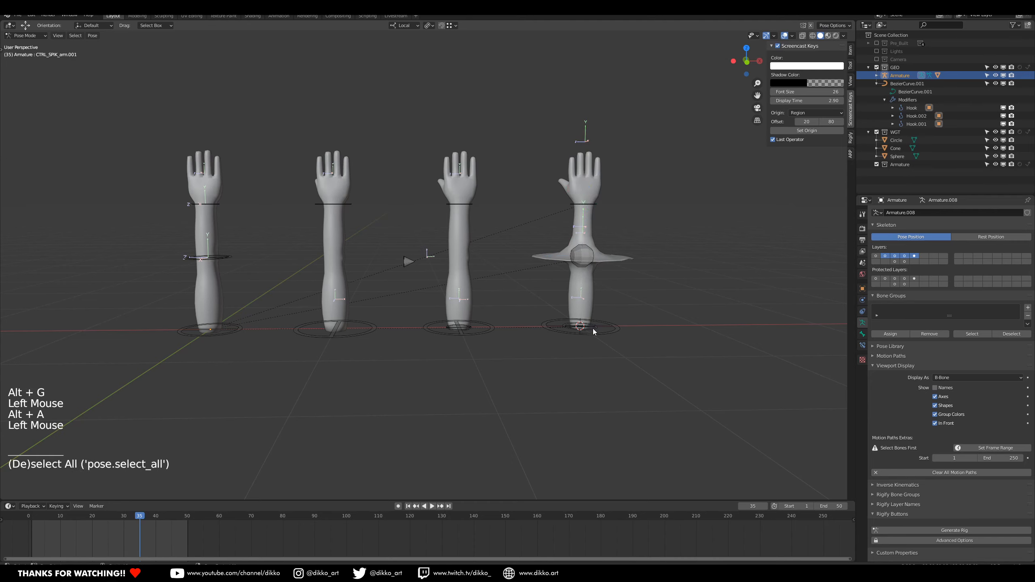
pyautogui.hotkey('alt', 's')
pyautogui.click(592, 204)
pyautogui.hotkey('alt', 's')
pyautogui.click(592, 255)
pyautogui.hotkey('alt', 's')
pyautogui.click(605, 337)
pyautogui.hotkey('alt', 's')
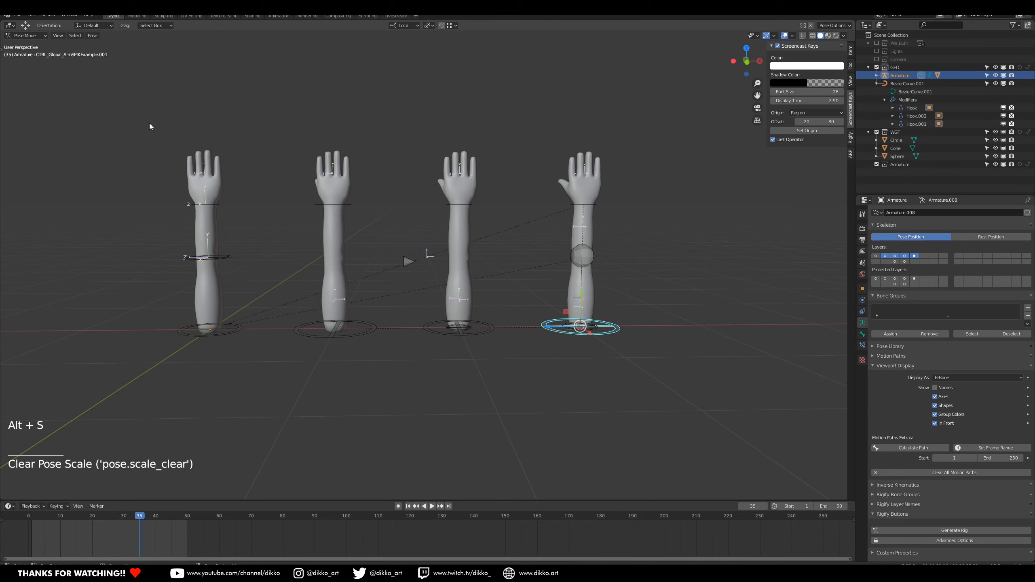
# Select all the control bones of the four arms.
pyautogui.moveTo(150, 127); pyautogui.dragTo(731, 410)
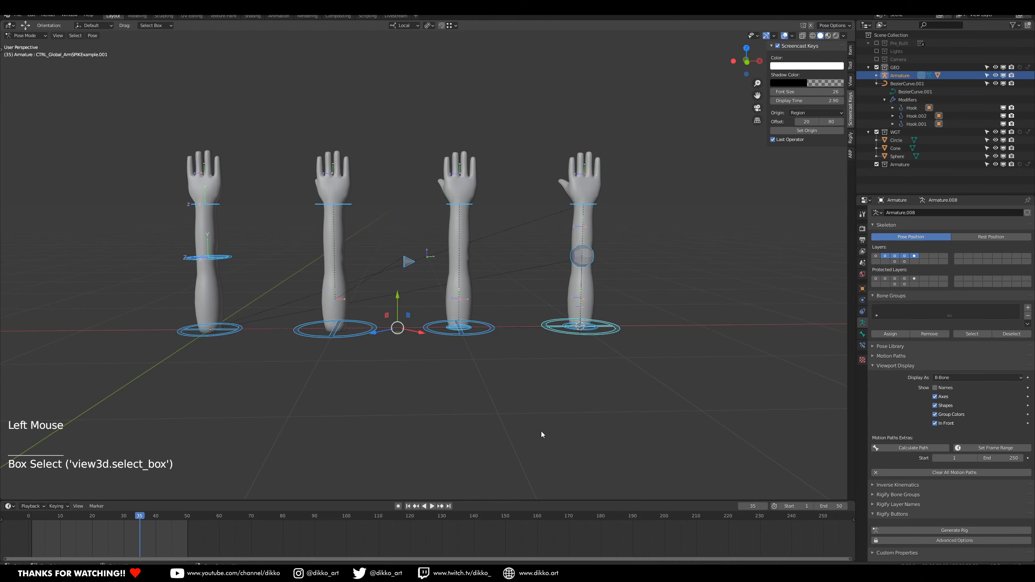